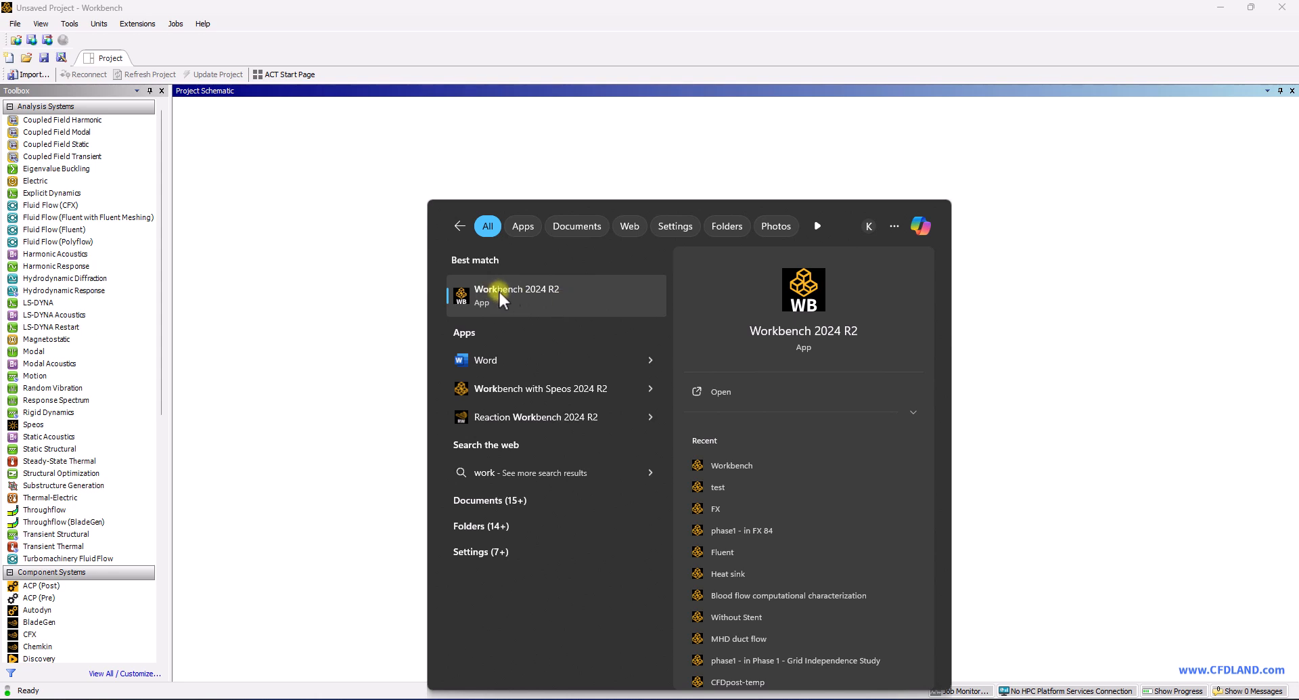
Step: Add a Fluid Flow (Fluent) system to the project schematic and open a new DesignModeler geometry for it
left_click(340, 301)
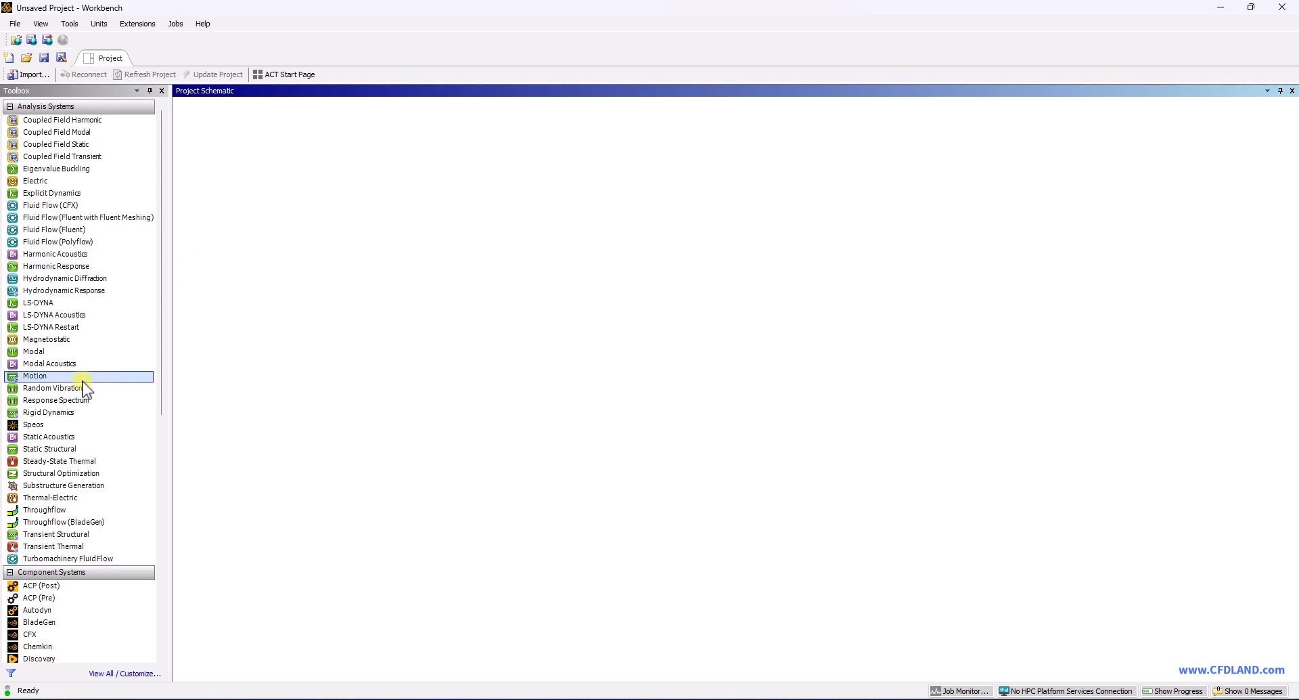
left_click_drag(42, 236, 248, 180)
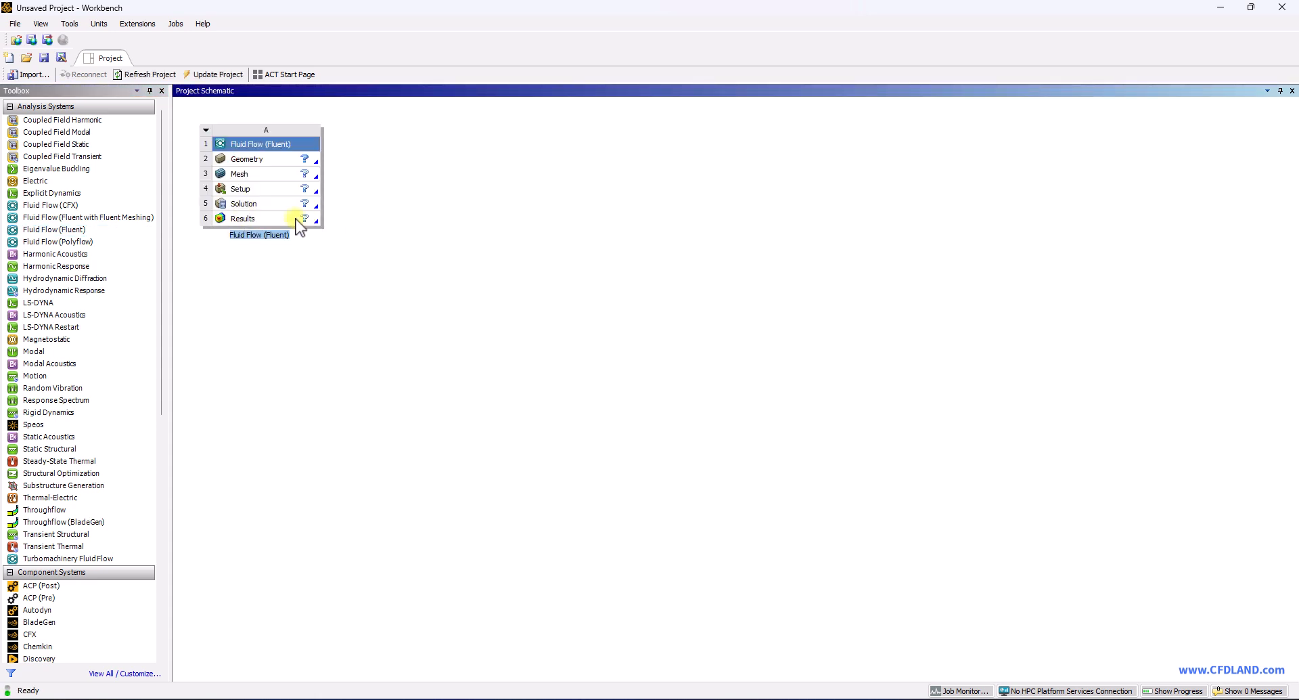
left_click(239, 160)
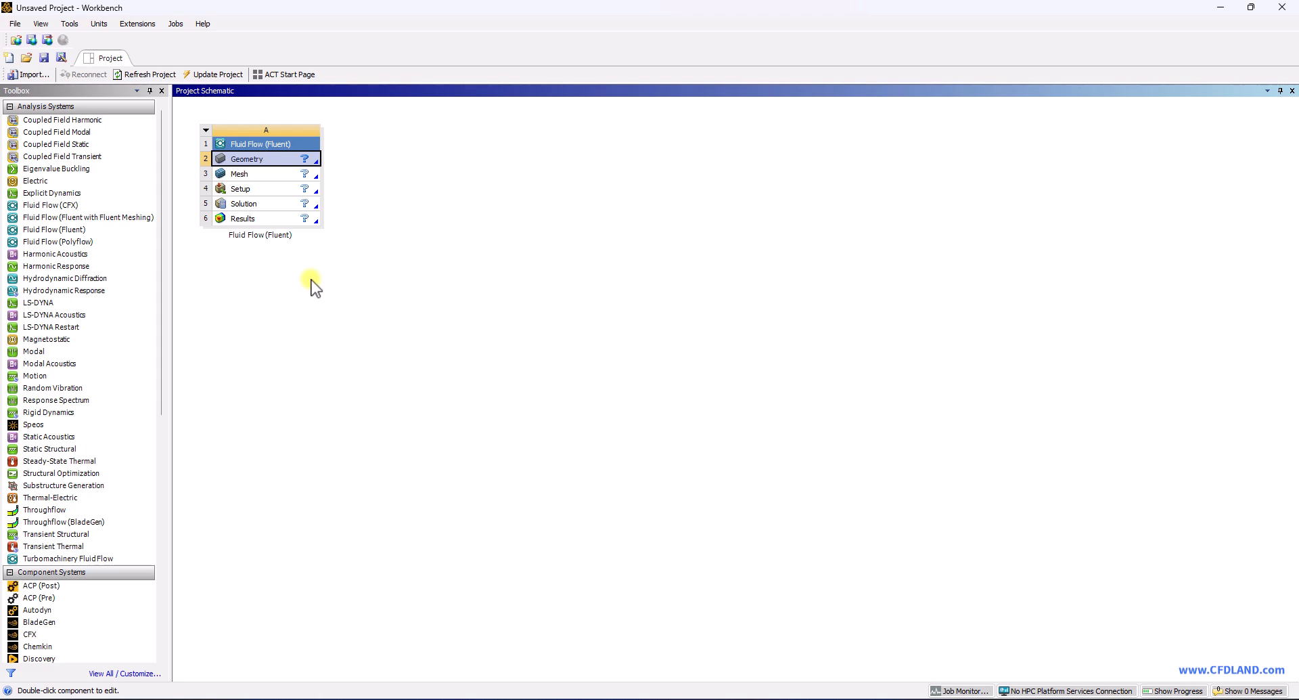
right_click(251, 161)
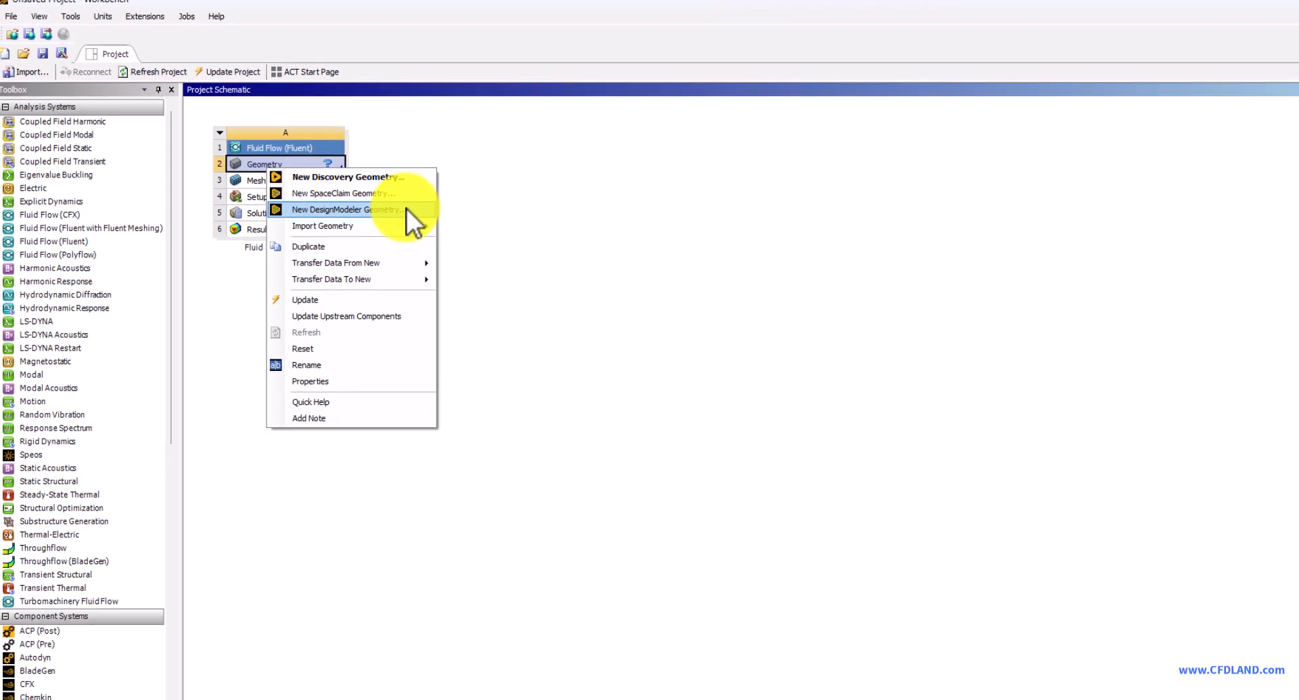
left_click(369, 200)
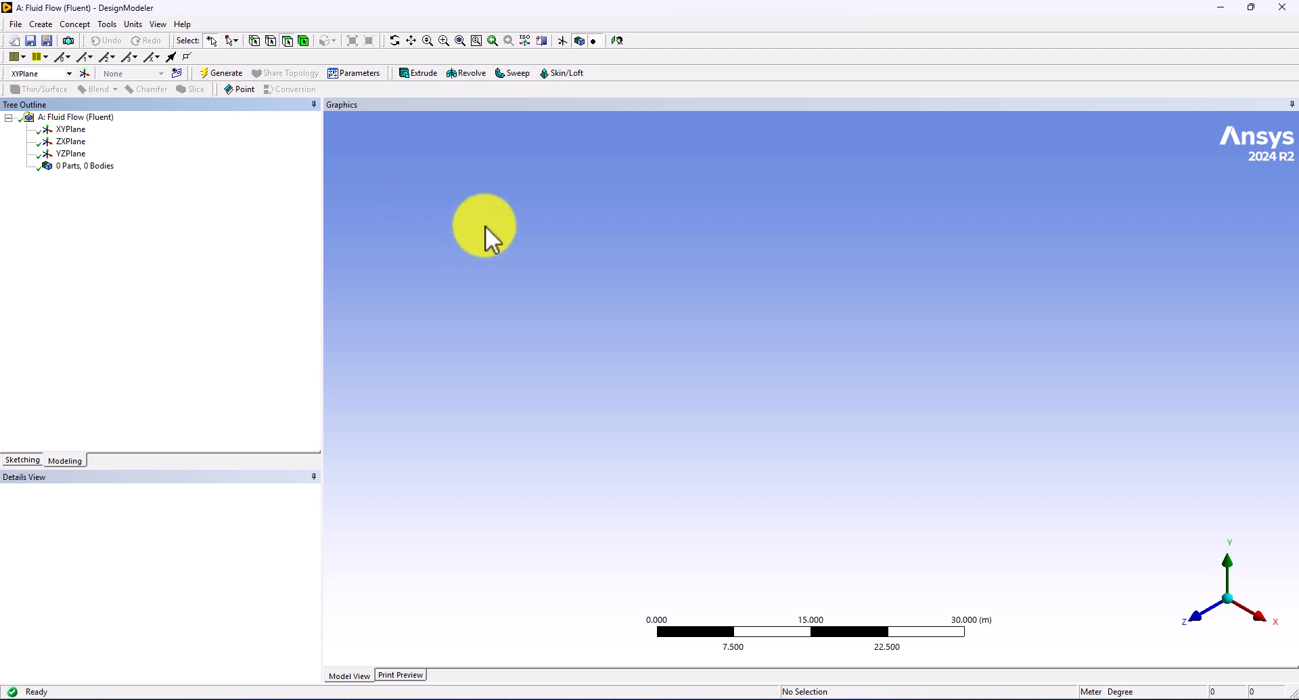
Step: Switch to the browser and open the Airfoil Tools page for NACA 0012 AIRFOILS (n0012-il) from the naca0012 search results
left_click(708, 698)
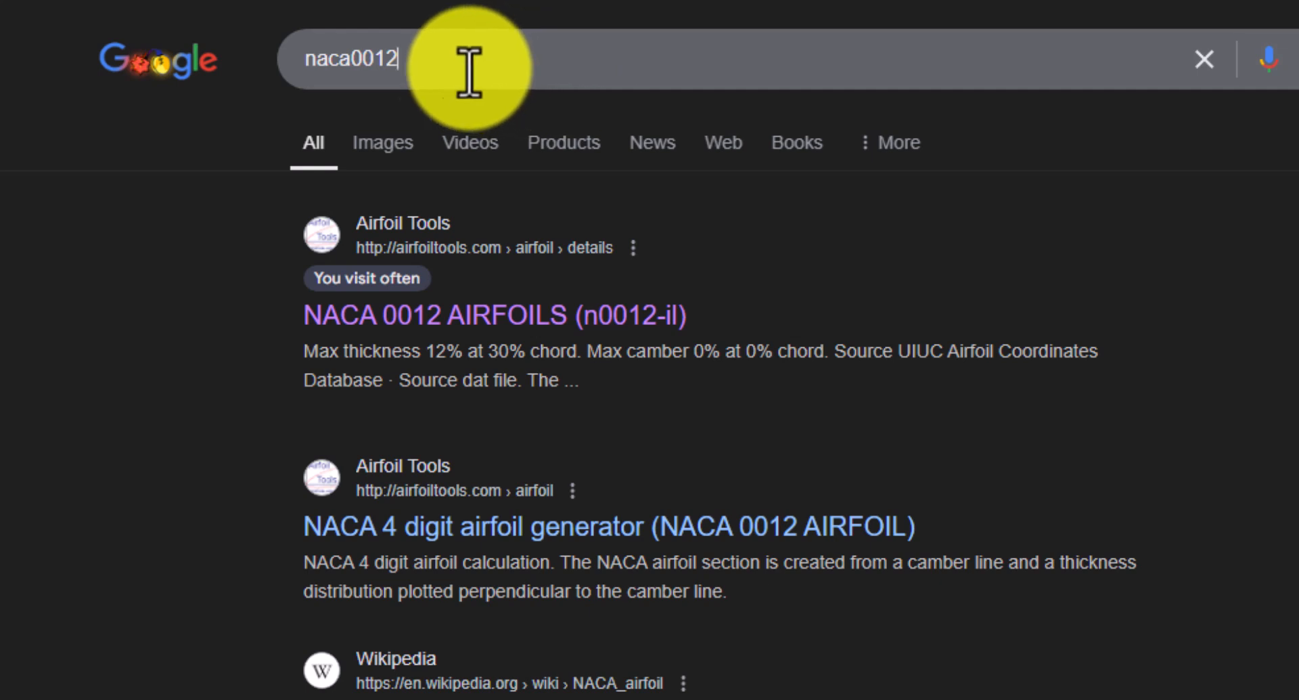
left_click_drag(465, 70, 281, 145)
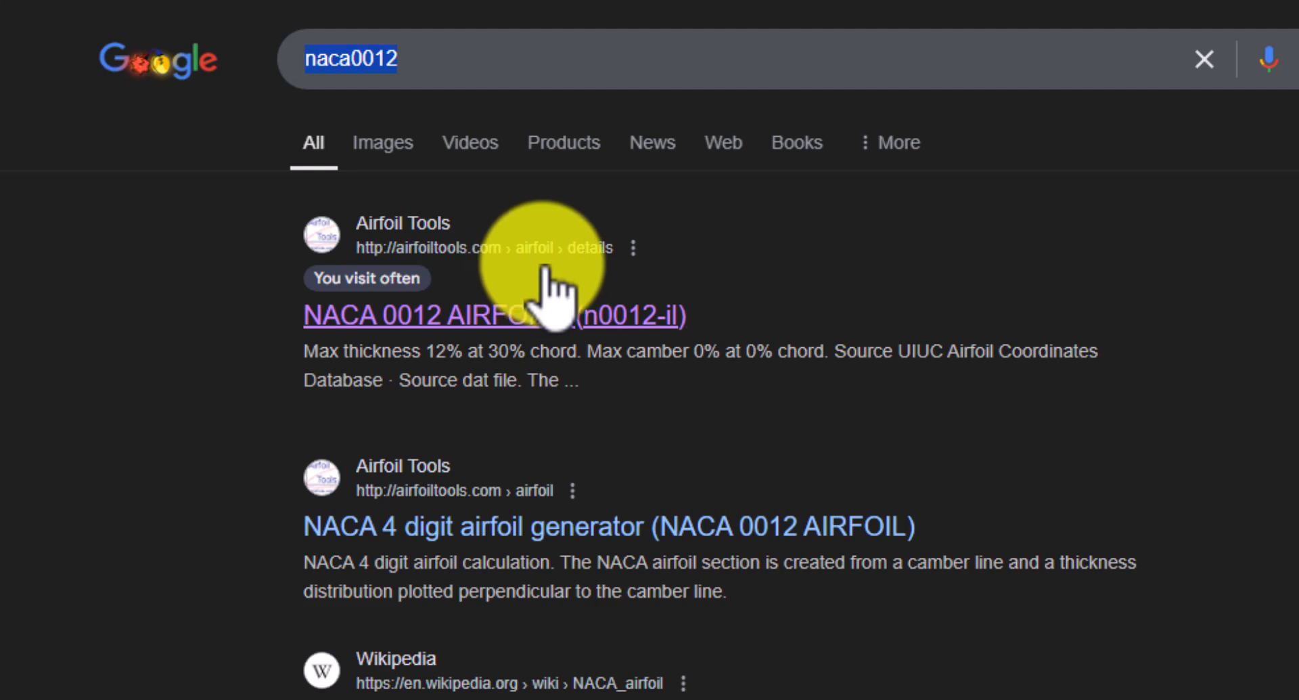
left_click(537, 318)
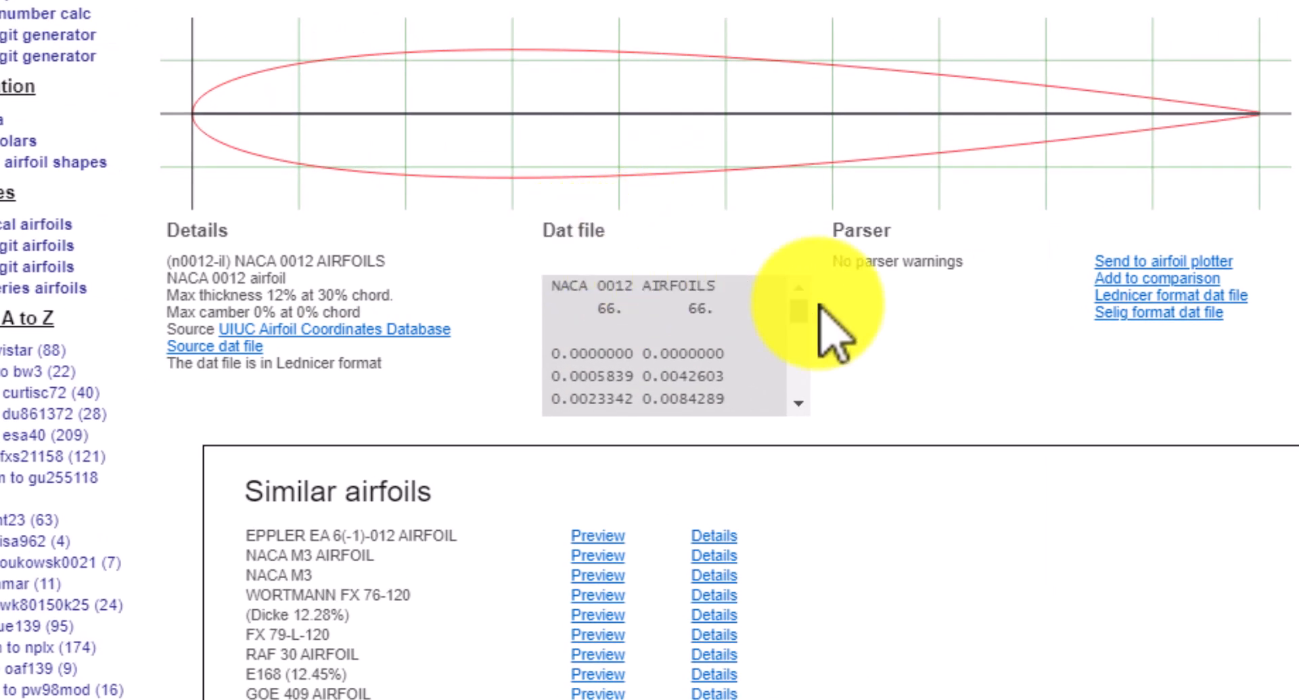
Step: Copy all the coordinate rows of the airfoil's Dat file, from 0.0000000 0.0000000 to the last point
scroll(798, 313, "down", 1)
mouse_move(797, 313)
left_mouse_down()
mouse_move(795, 407)
mouse_move(808, 301)
left_mouse_up()
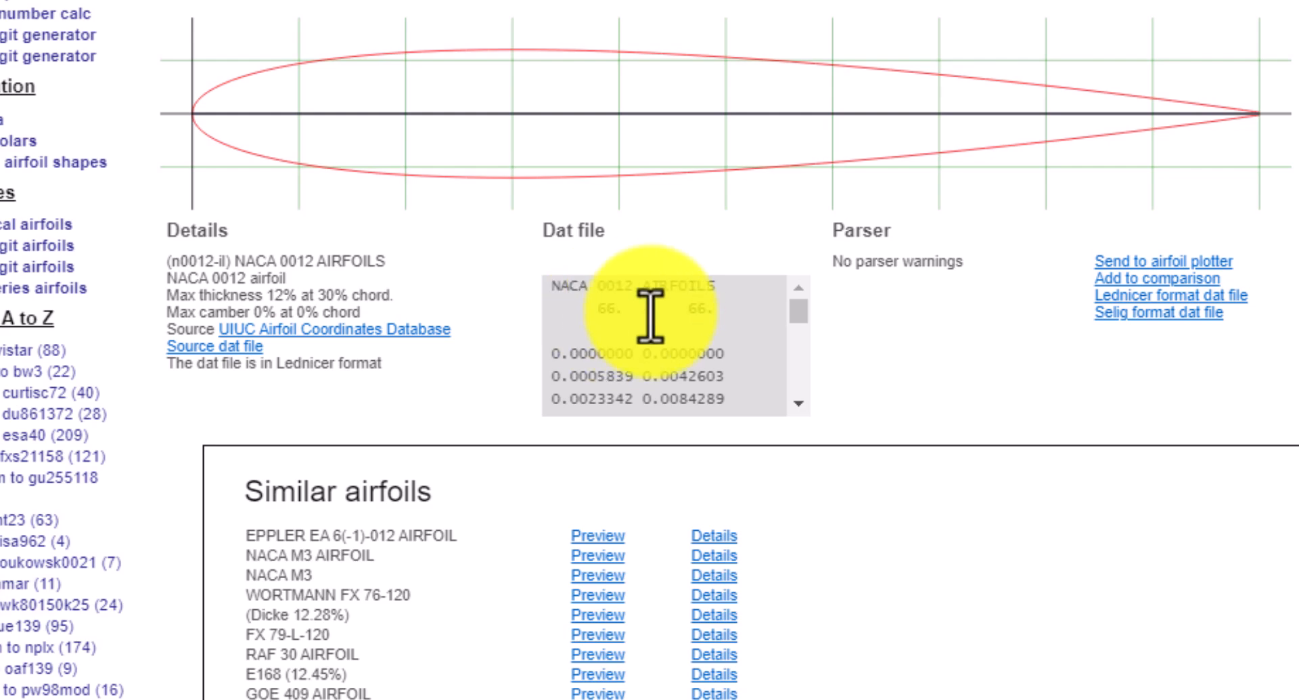
left_click_drag(549, 354, 723, 410)
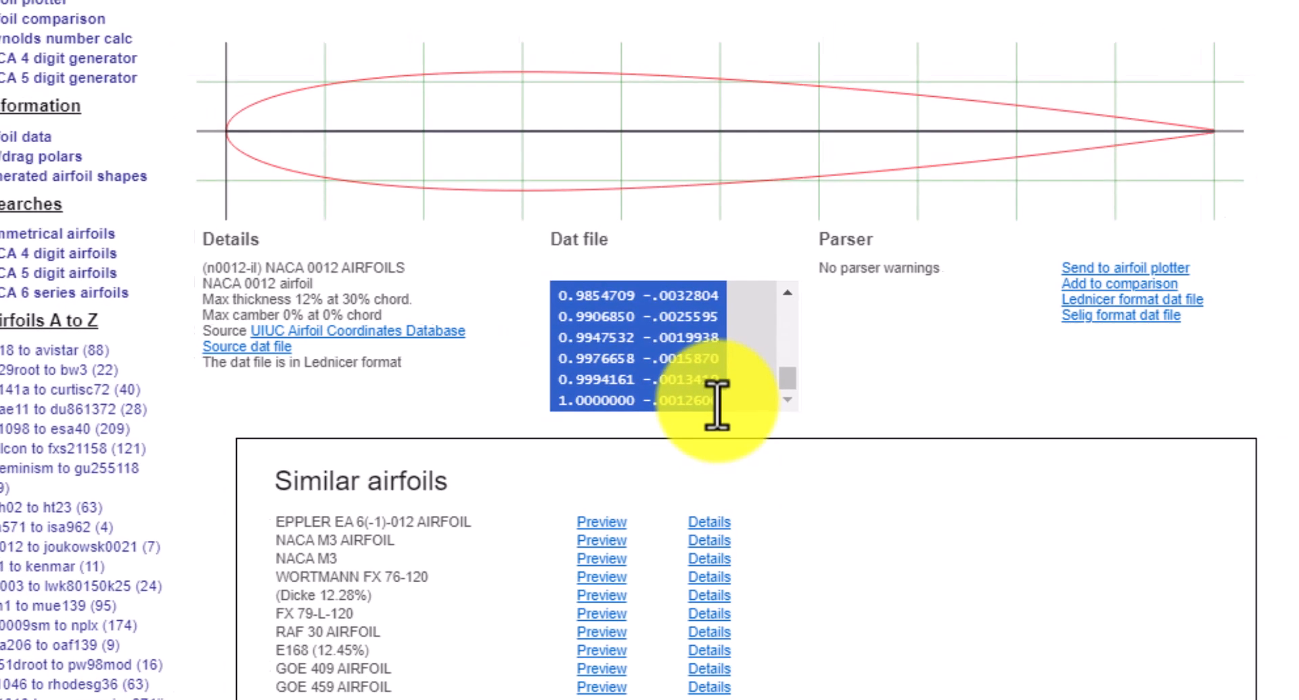
right_click(708, 368)
left_click(764, 394)
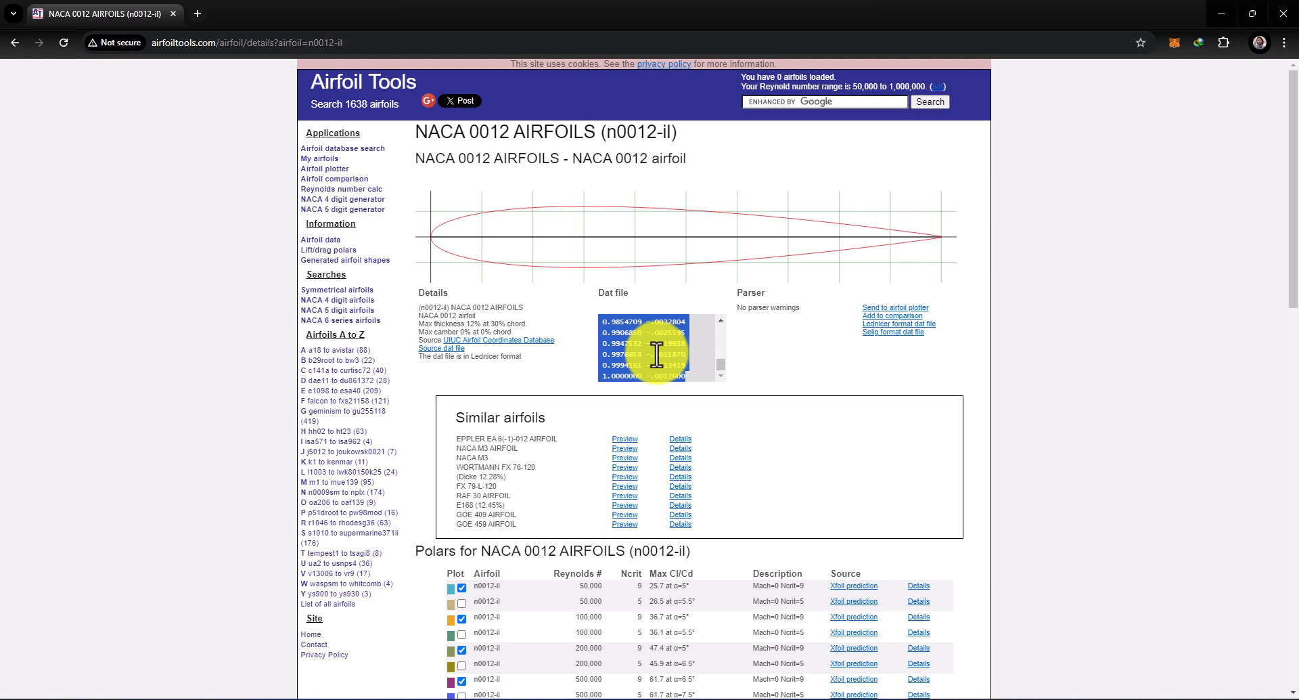
Step: Switch to the NACA 0012 workbook in Excel and paste the copied airfoil coordinates starting at cell J3
left_click(805, 697)
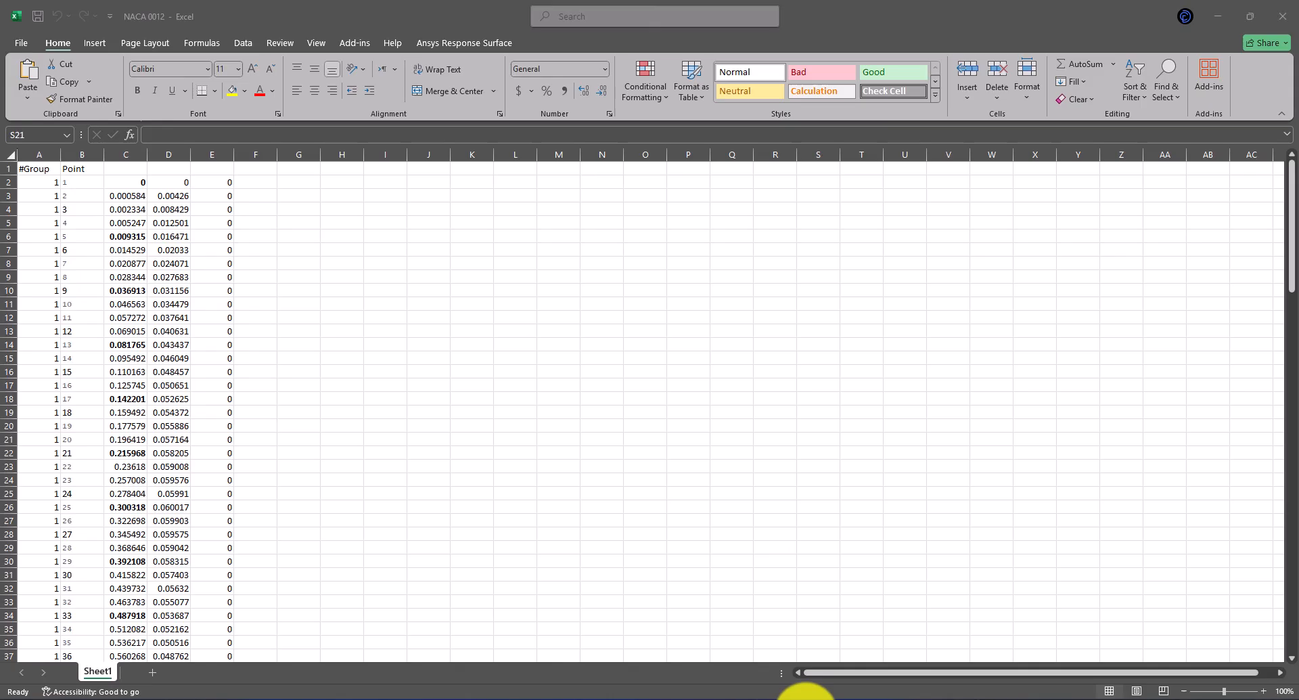
left_click(296, 248)
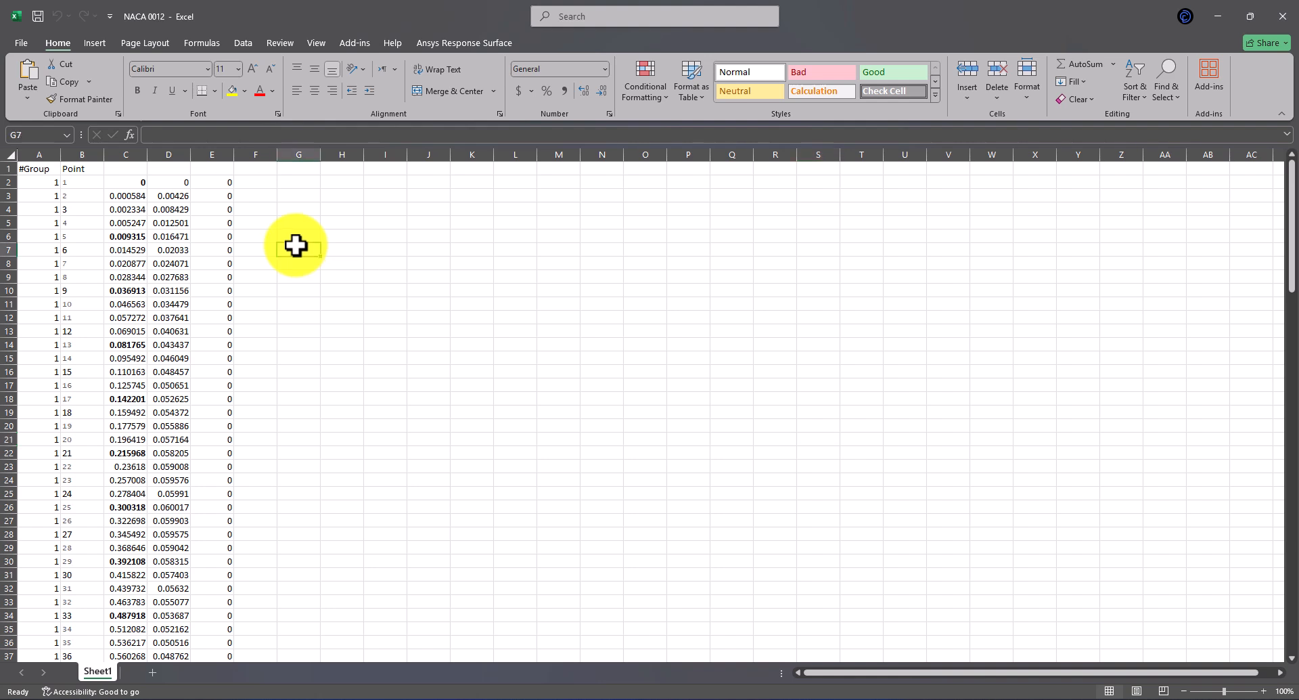
left_click(423, 197)
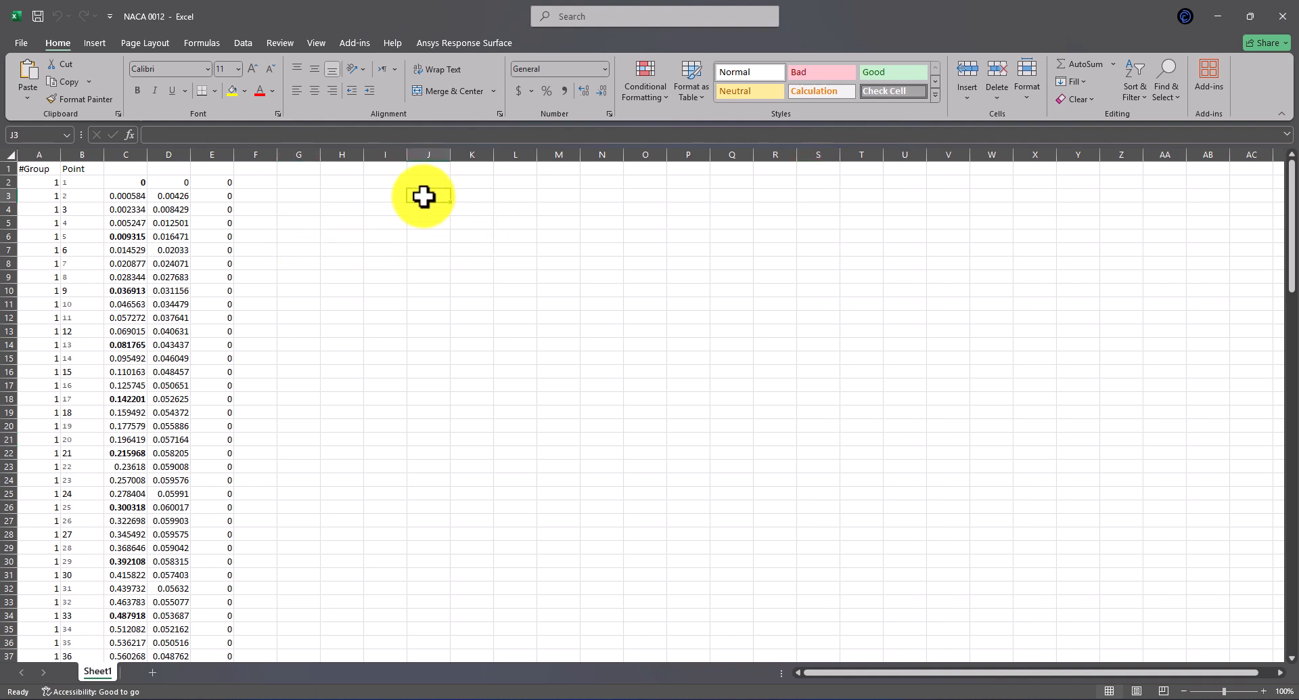
right_click(424, 196)
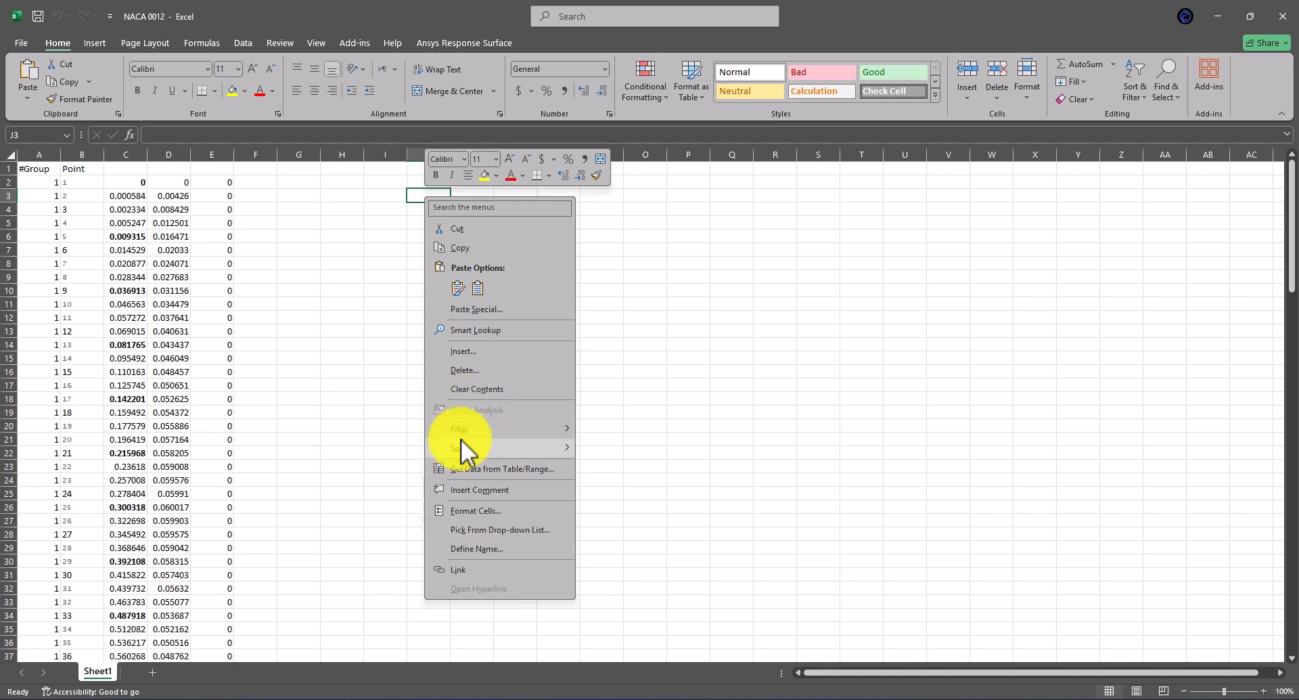
left_click(464, 288)
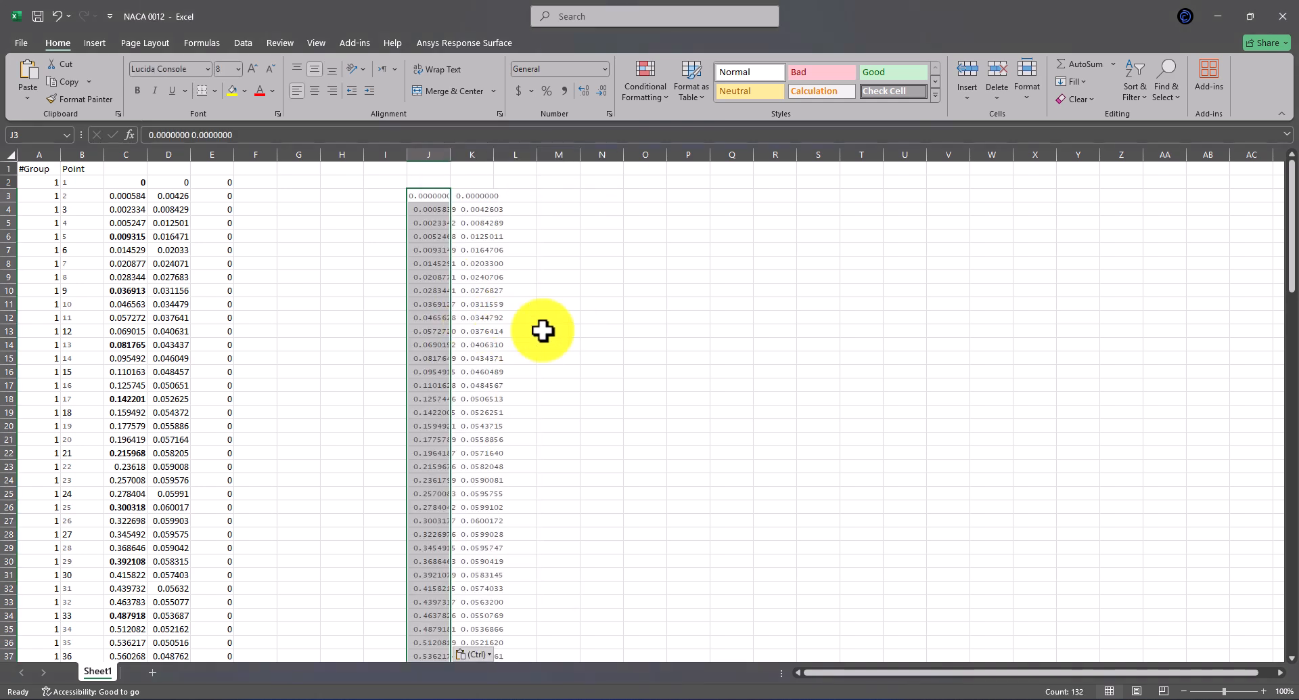
Step: Split the pasted coordinates in column J with Text to Columns, using the Delimited type and Space as an additional delimiter
left_click(606, 291)
left_click(433, 152)
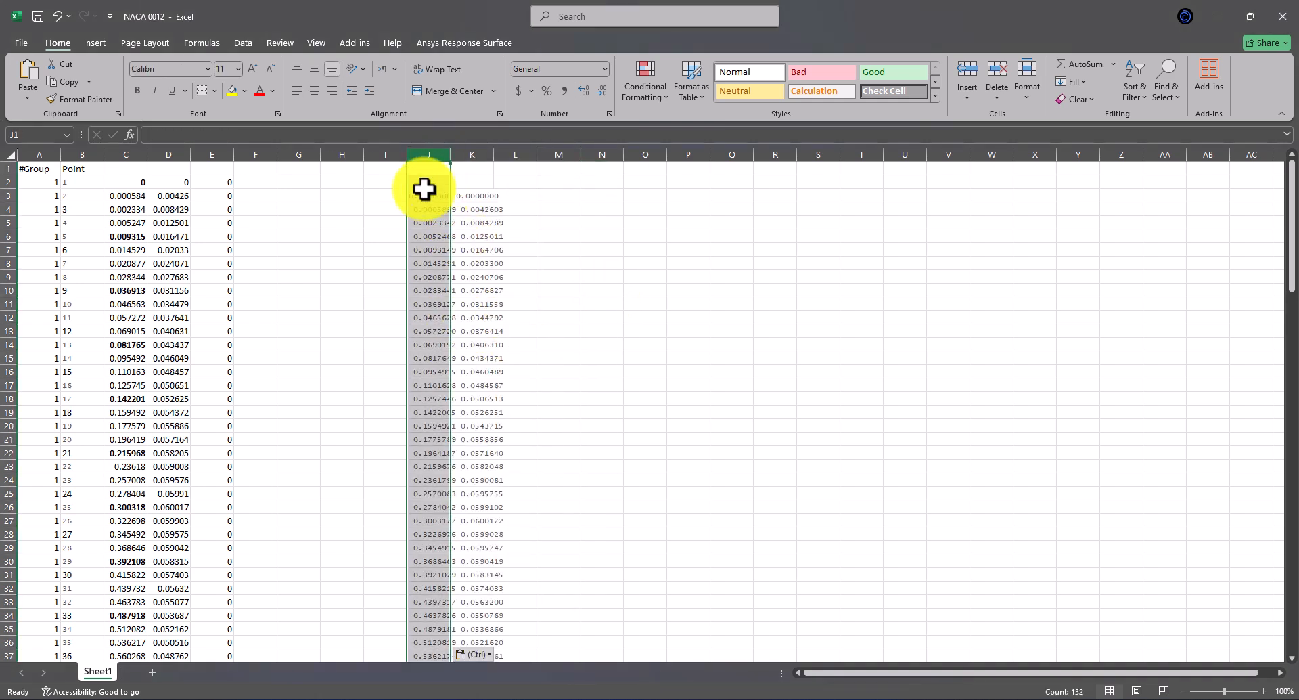
left_click(242, 41)
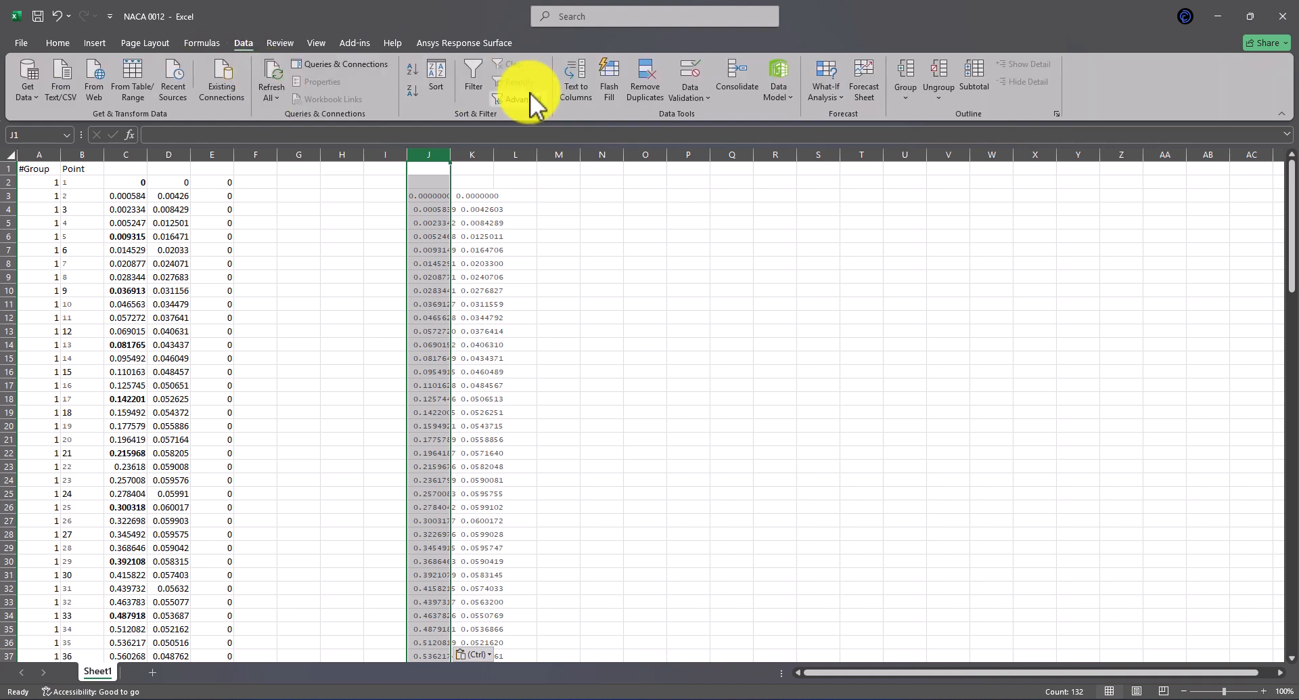
left_click(577, 89)
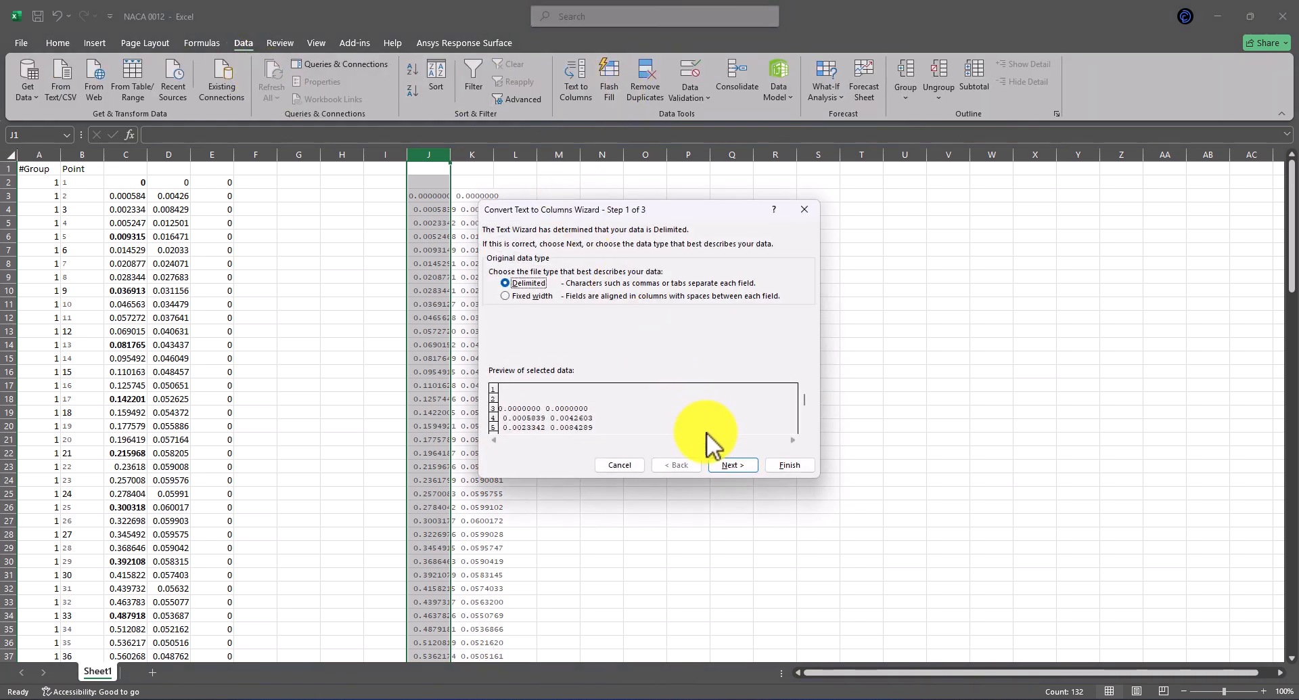
left_click(730, 467)
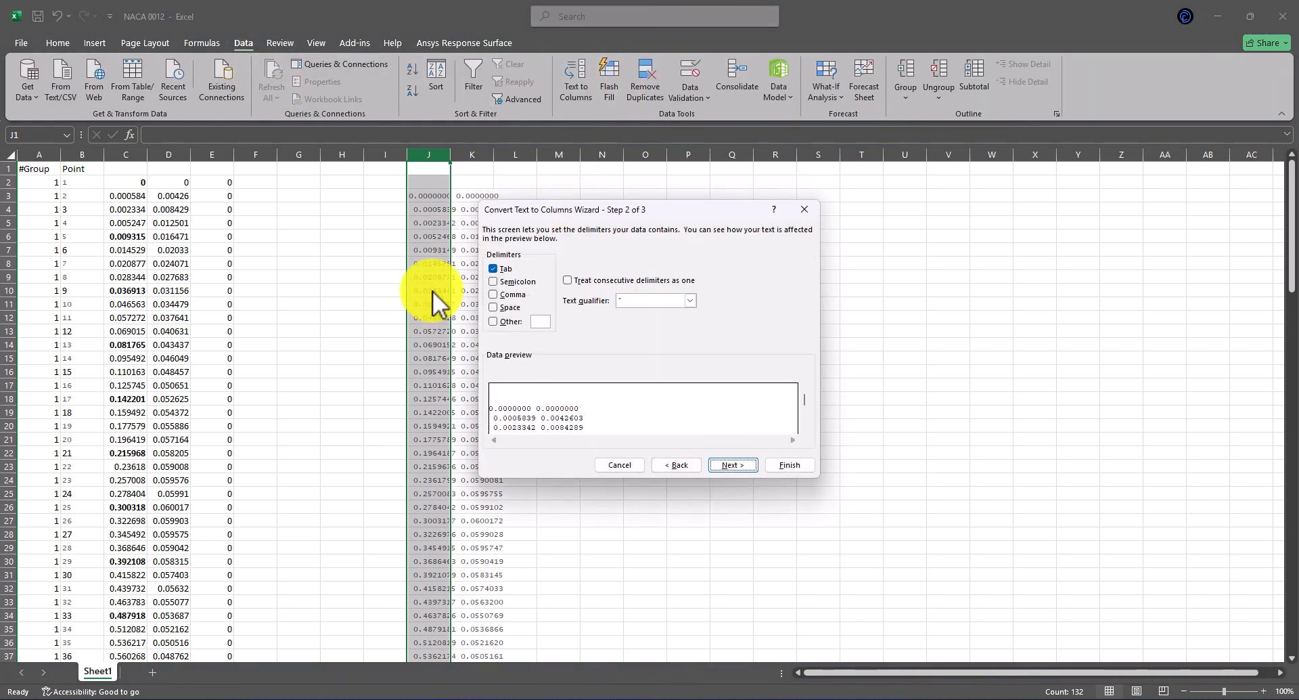
left_click(501, 307)
left_click(731, 465)
left_click(771, 464)
left_click(481, 193)
left_click_drag(464, 209, 525, 239)
left_click(530, 250)
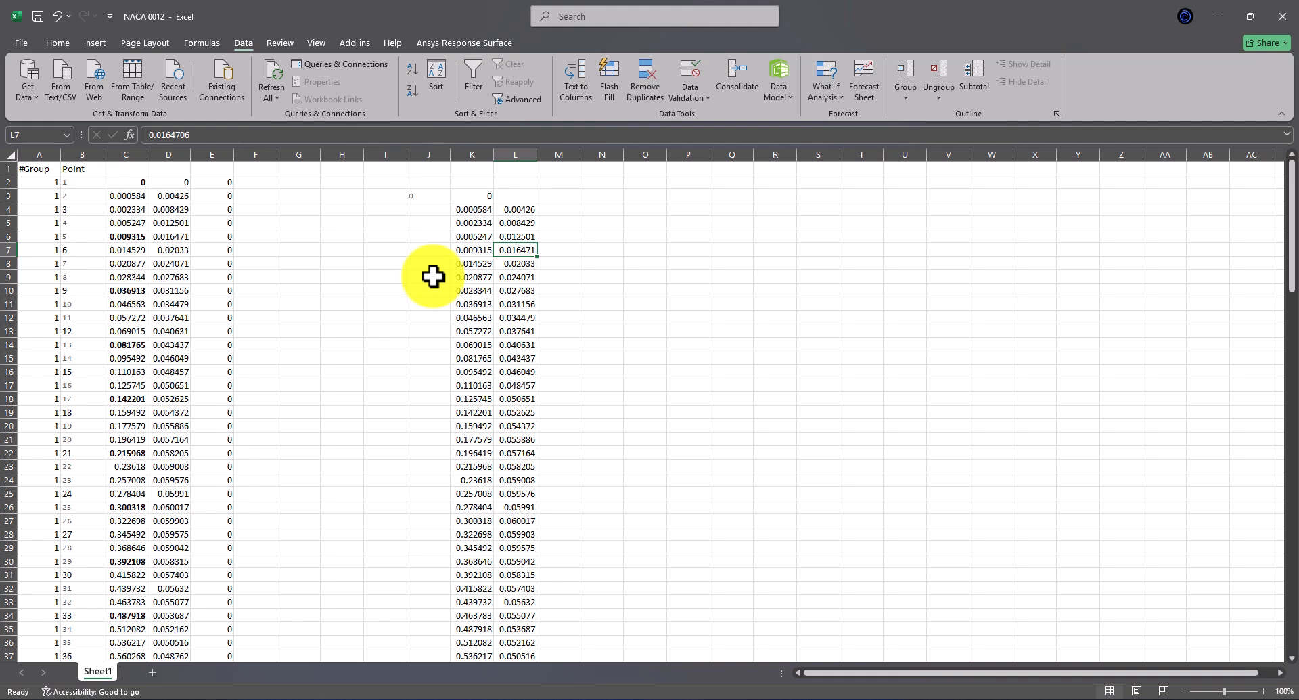
Step: Examine the #Group and Point columns of the point table from their headers down to the last point row
left_click(81, 196)
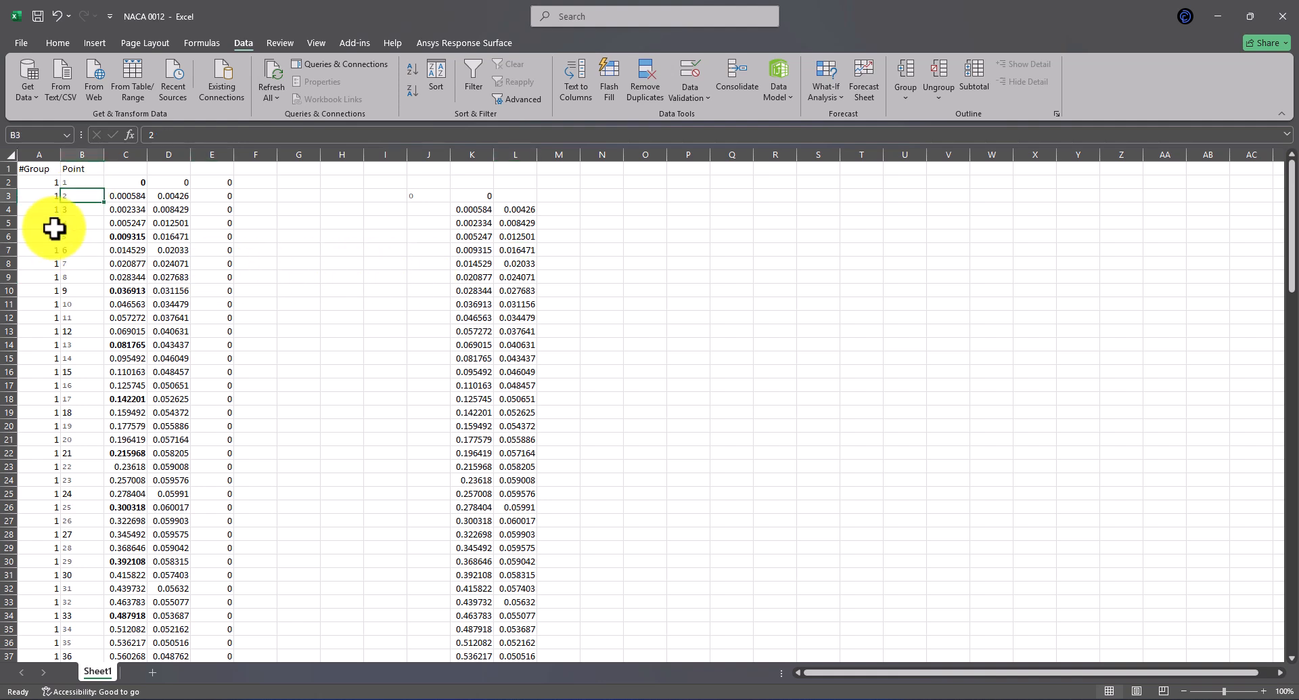
left_click(38, 168)
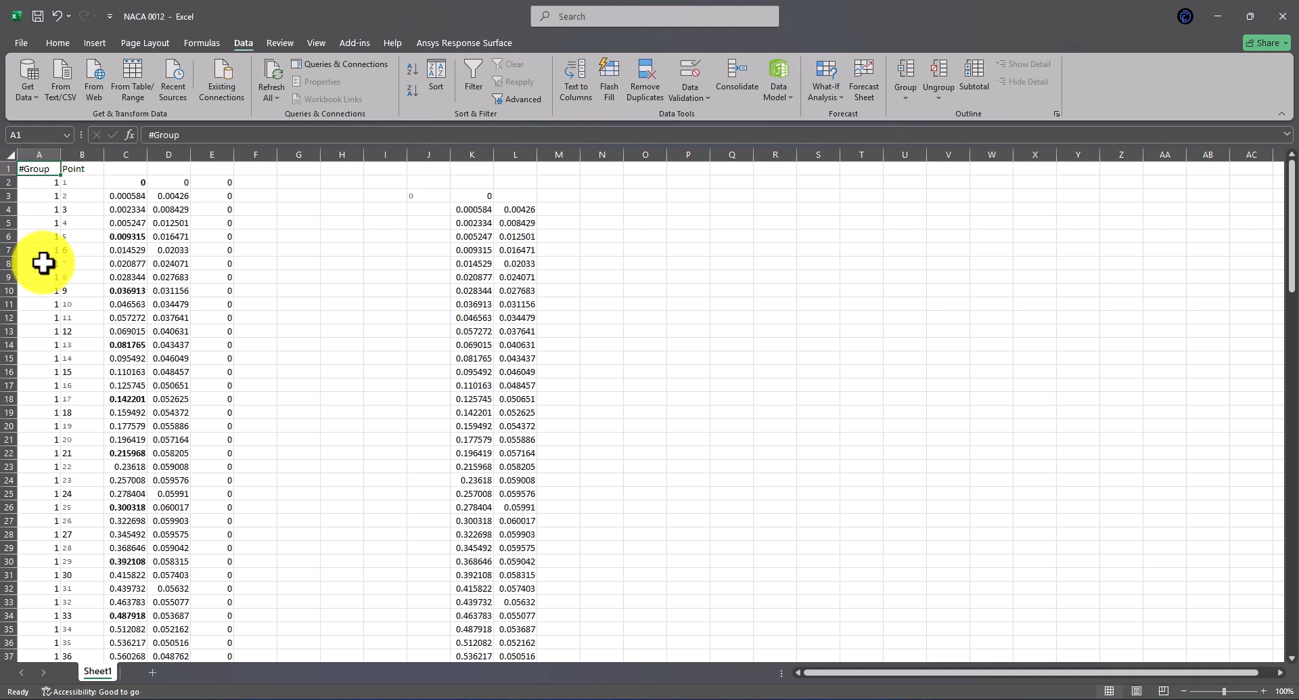
left_click(86, 167)
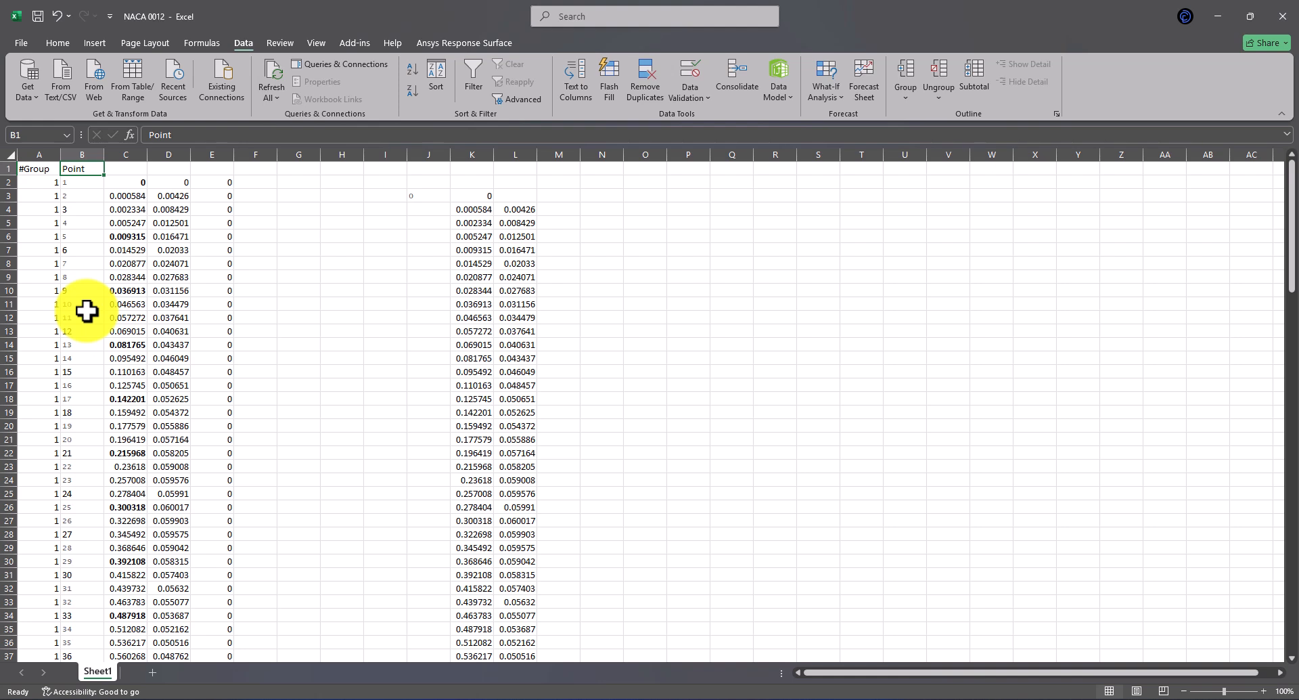
left_click(34, 184)
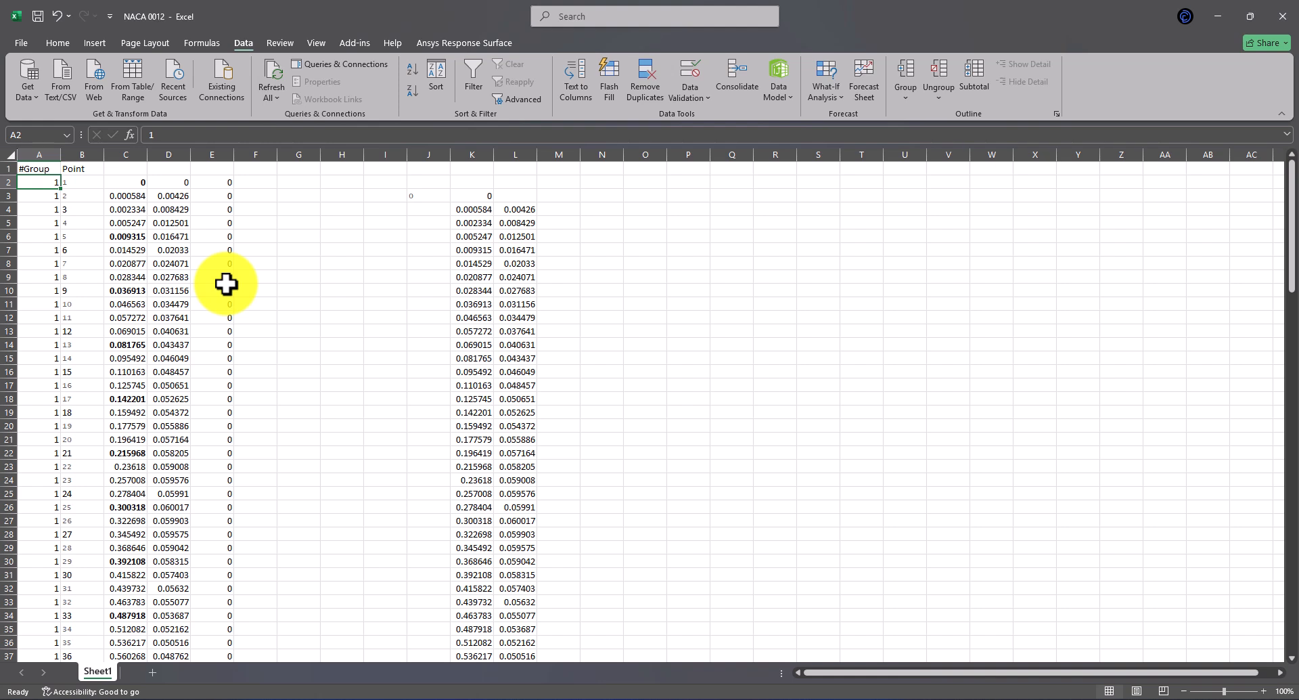
left_click_drag(38, 181, 44, 452)
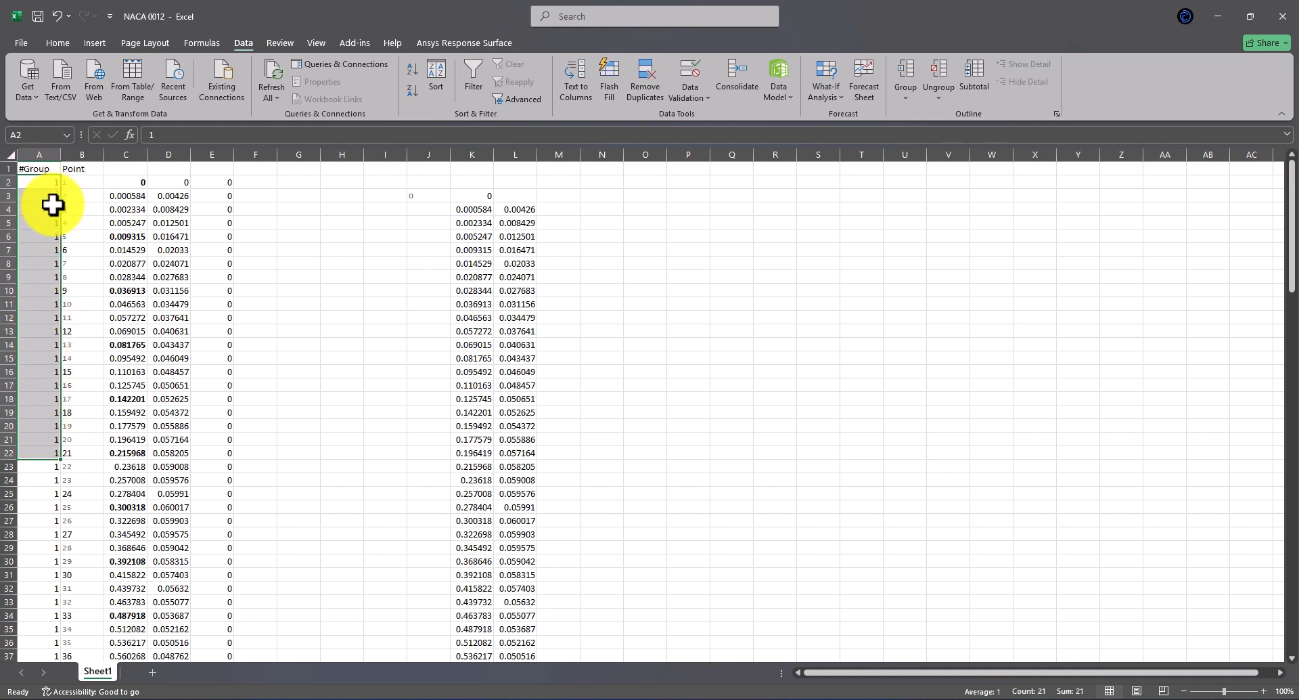
left_click(73, 183)
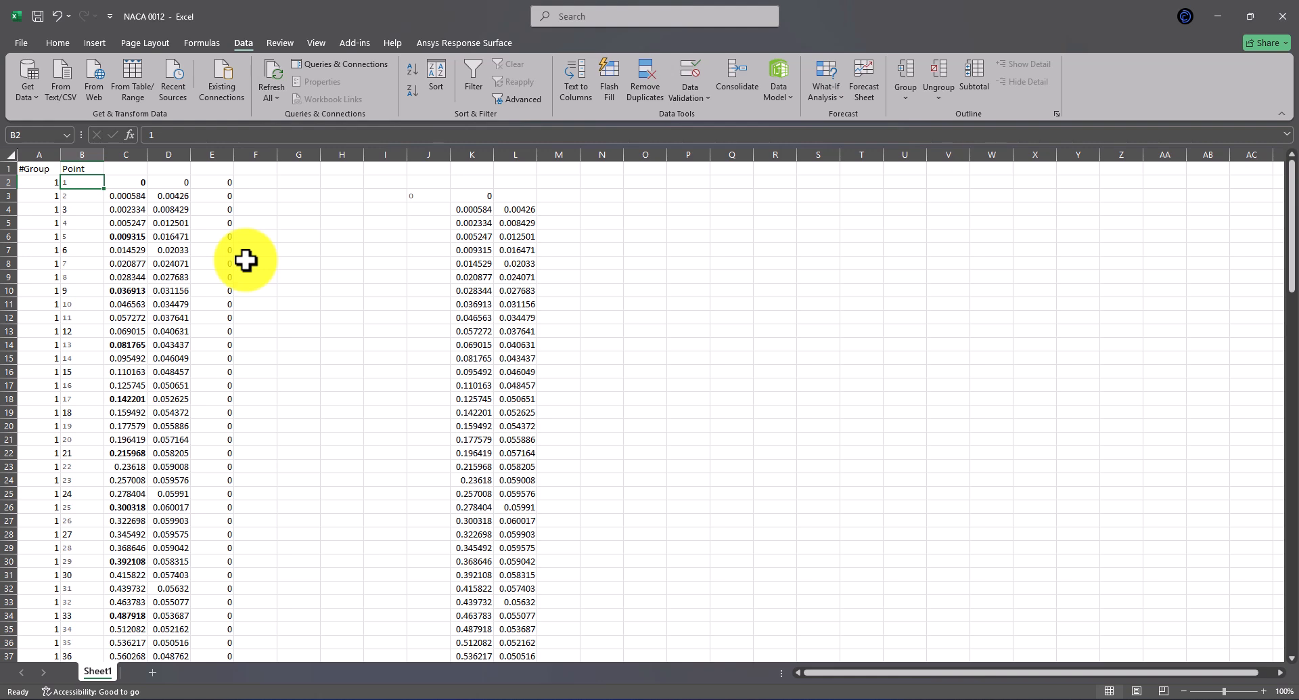
left_click(88, 265)
key("Page_Down")
key("Page_Down")
key("Page_Down")
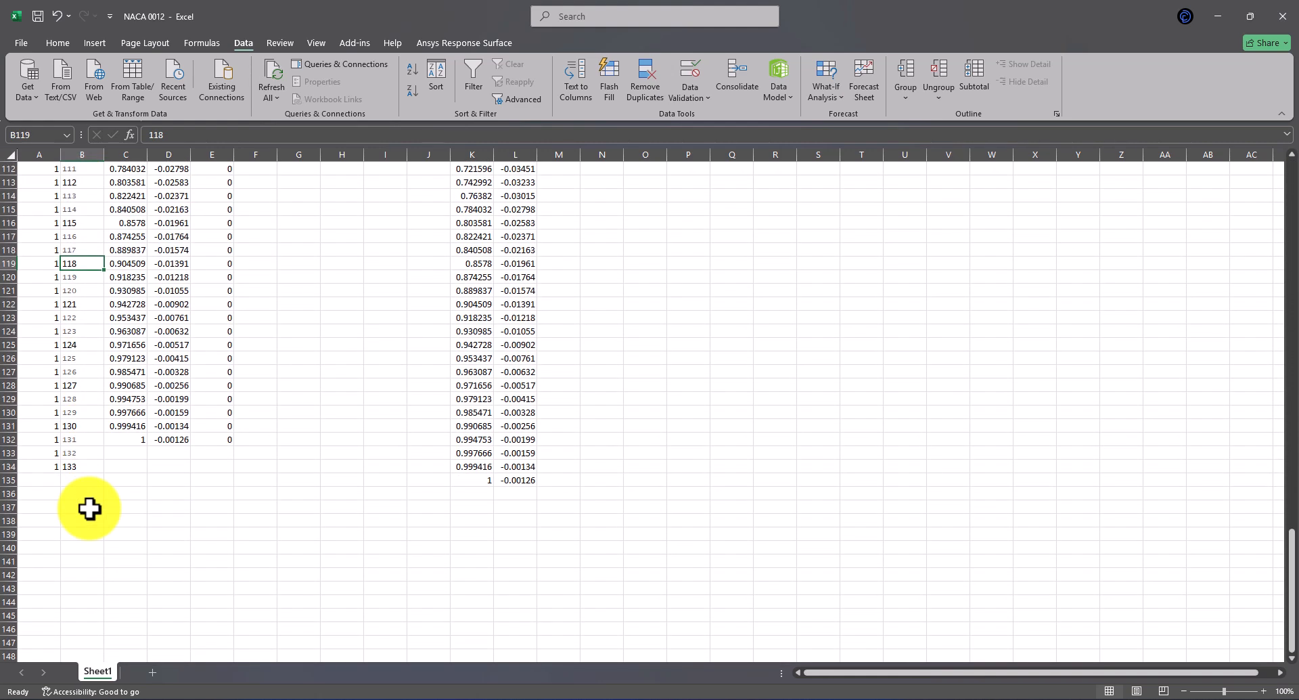
left_click(112, 429)
left_click(76, 441)
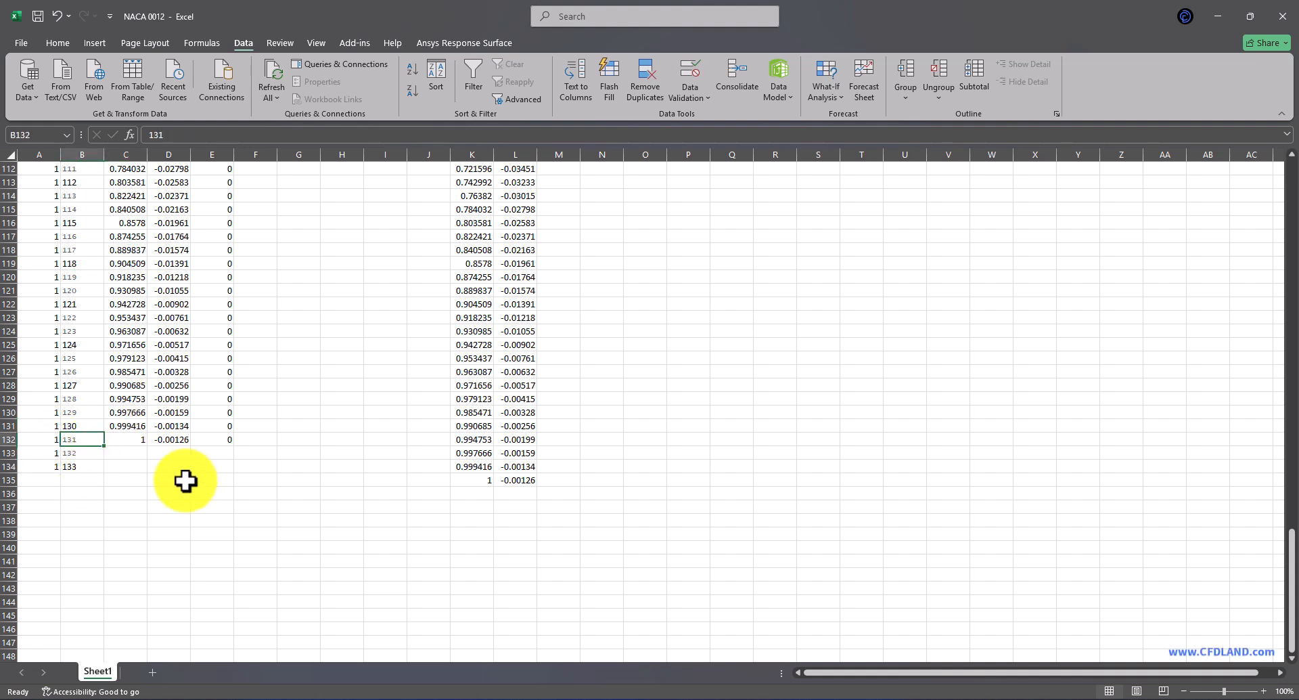
key("Page_Up")
key("Page_Up")
key("Page_Up")
Step: Compare the coordinates in columns C and D with the split data in K and L, and check column E's values
left_click(121, 195)
left_click(125, 184)
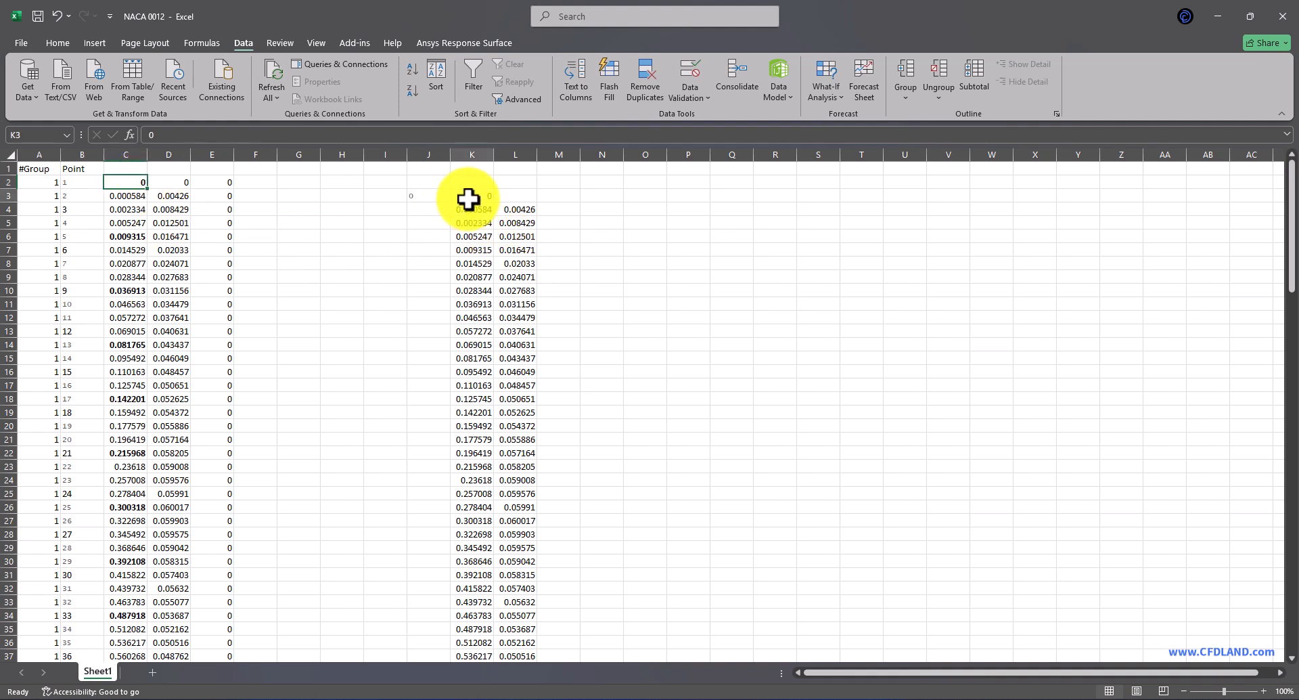
left_click_drag(467, 197, 510, 287)
left_click(595, 290)
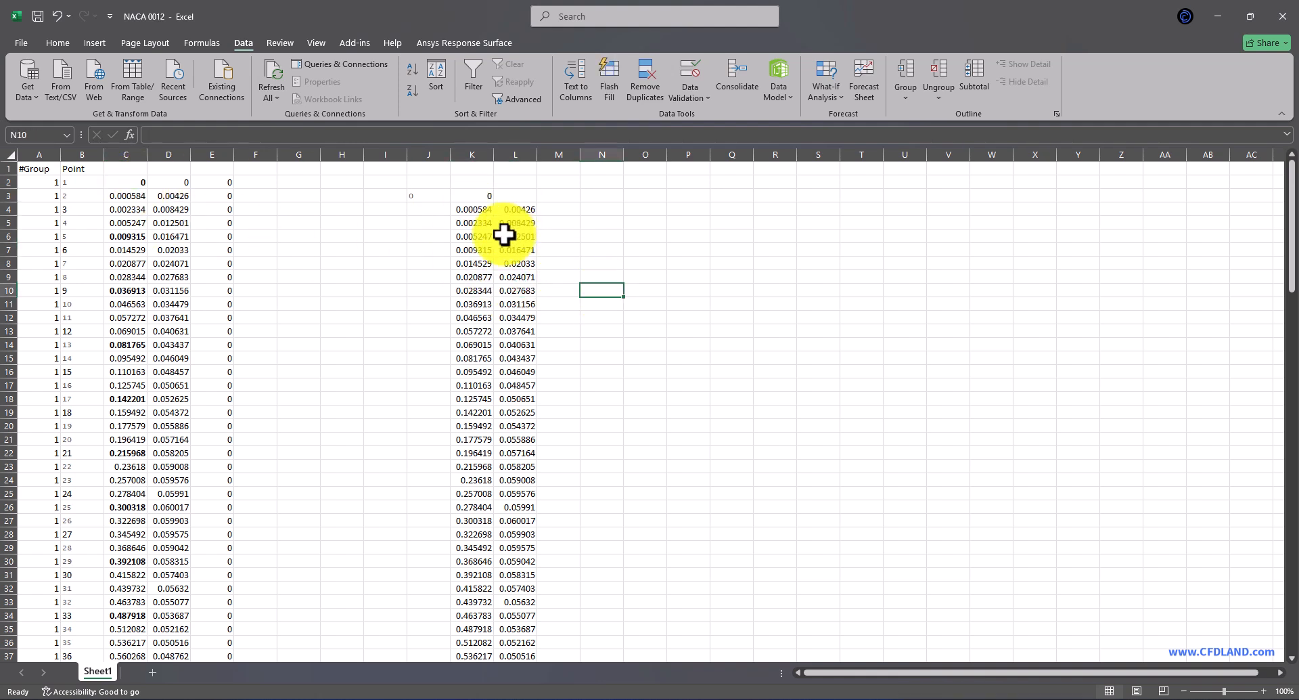
left_click(128, 181)
left_click(217, 181)
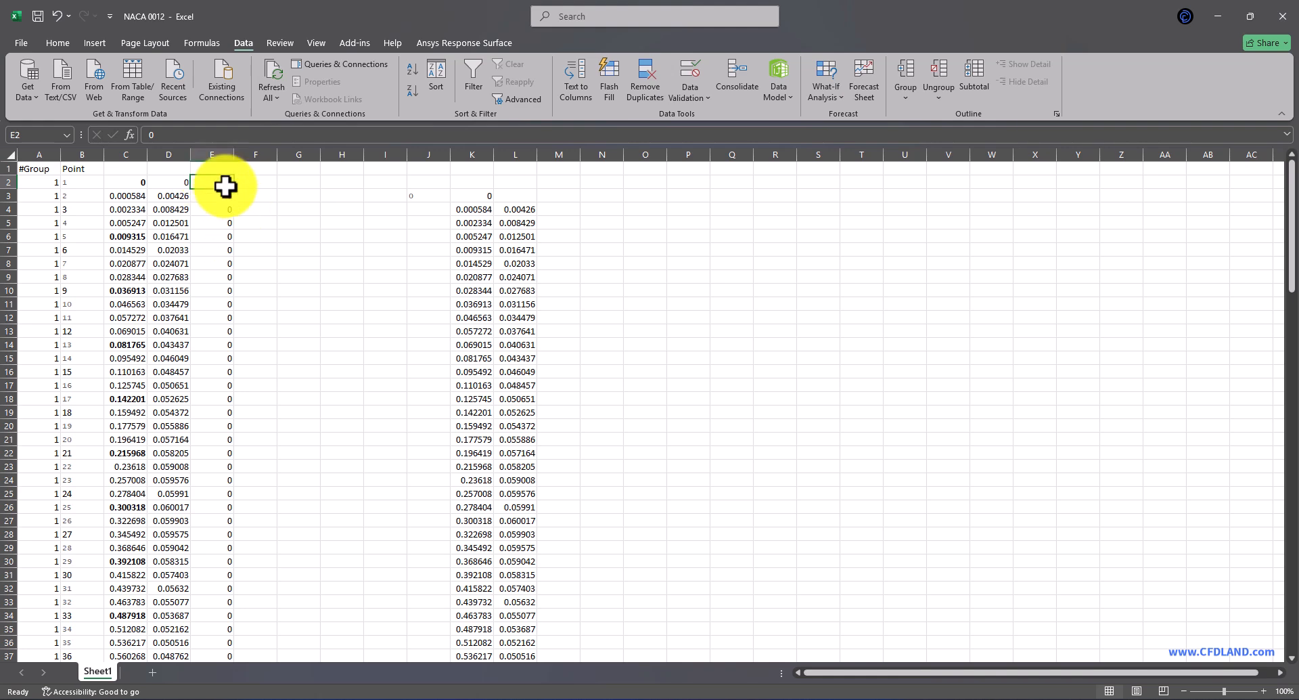
left_click(215, 223)
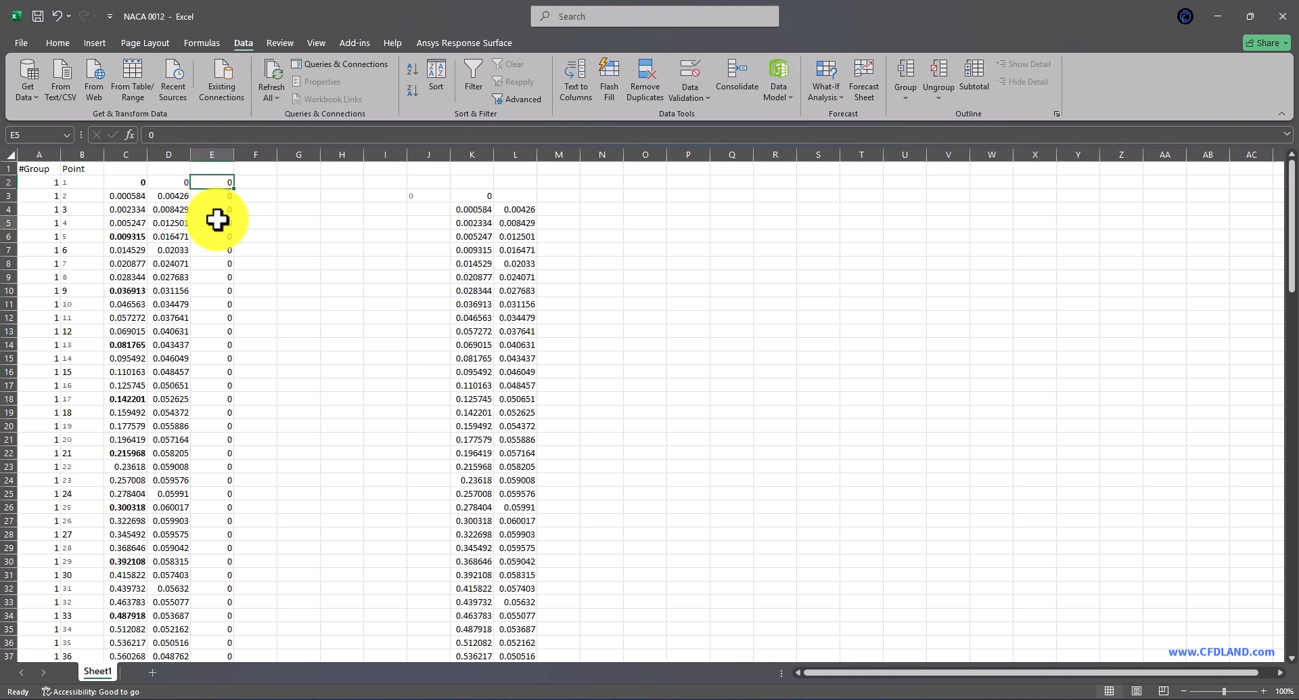
Step: Select the whole point table in cells A1 to E132, from the header row down to the last coordinate row
key("Page_Down")
key("Page_Down")
key("Page_Down")
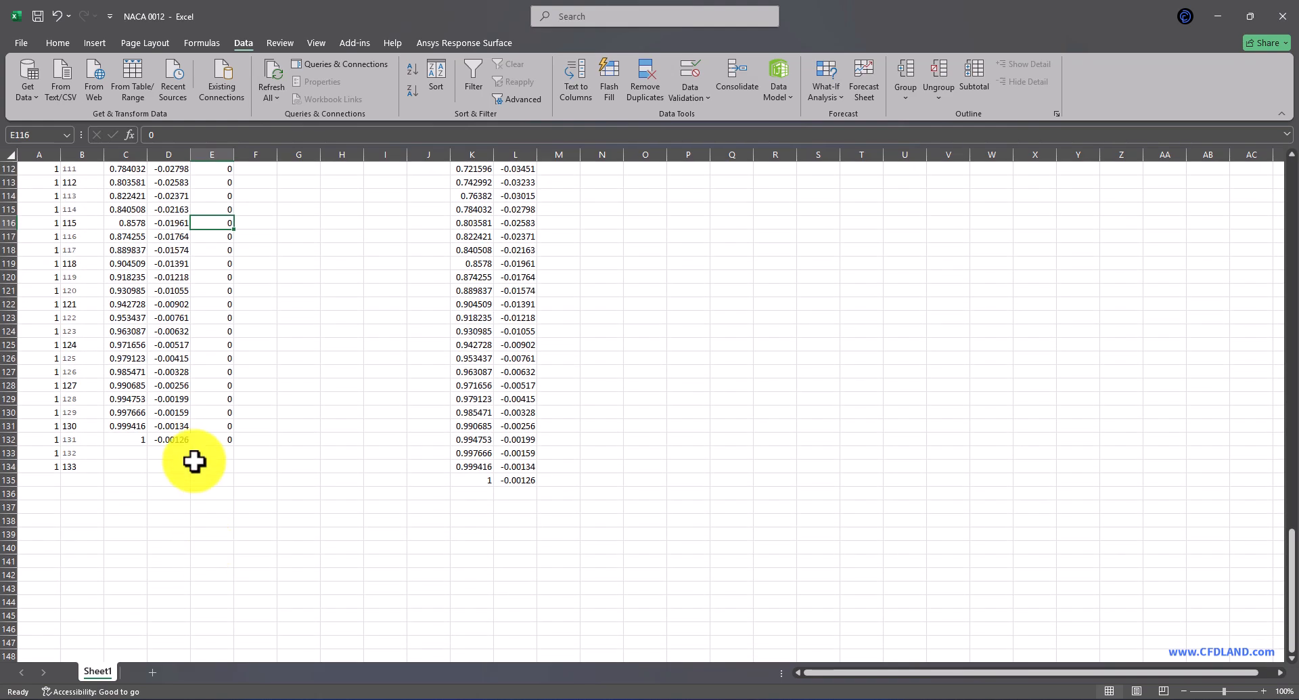
left_click_drag(218, 435, 35, 93)
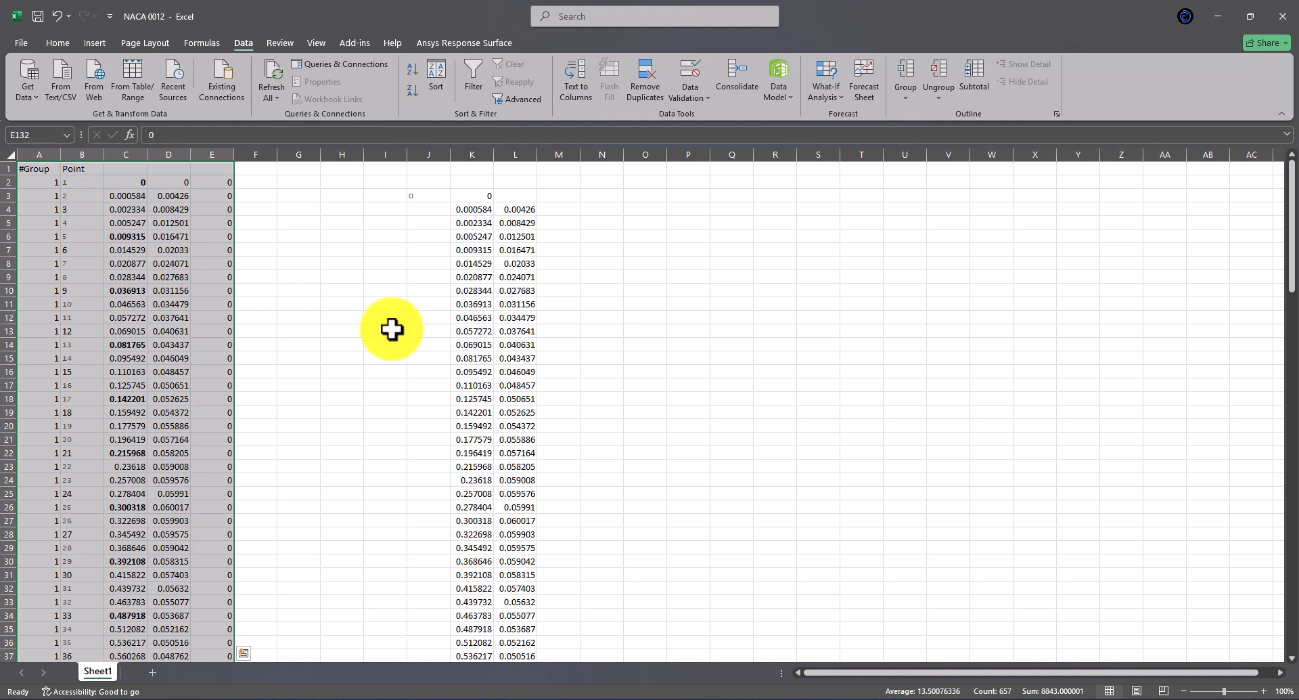
Step: Open the NACA 0012 text file from the NACA 0012 folder, review its group, point and coordinate columns, and close it
left_click(611, 697)
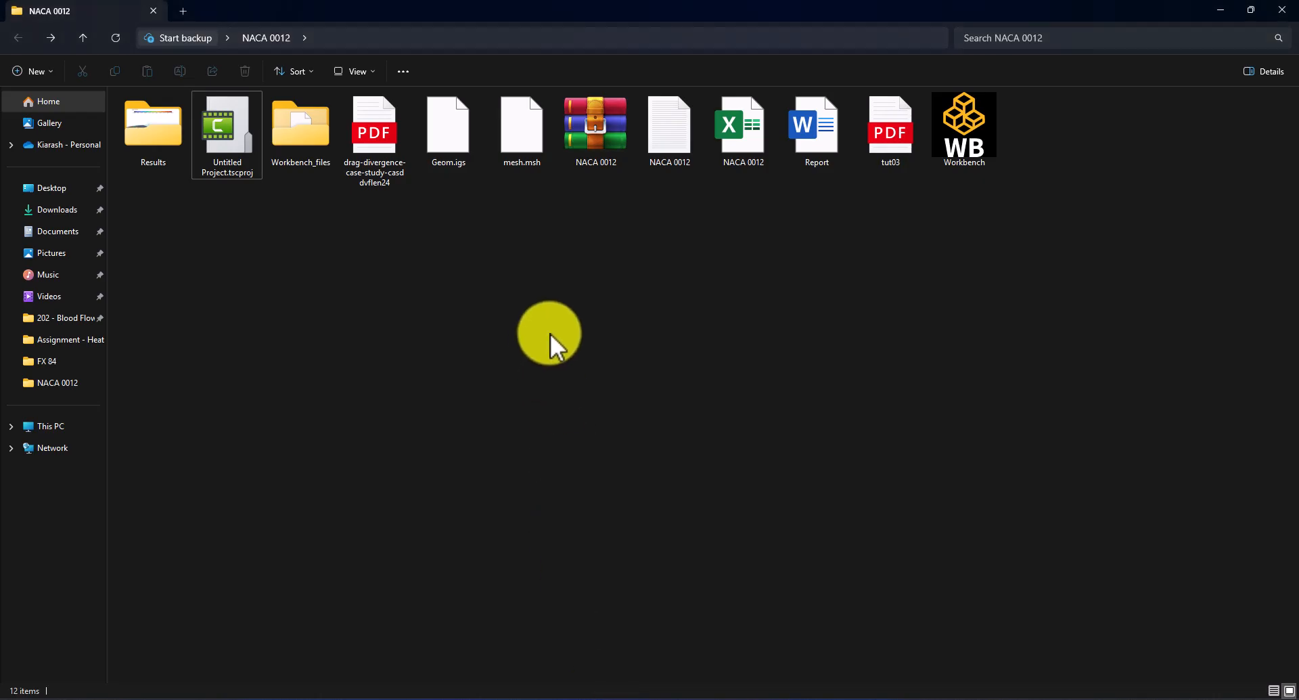
left_click(681, 137)
left_click(433, 315)
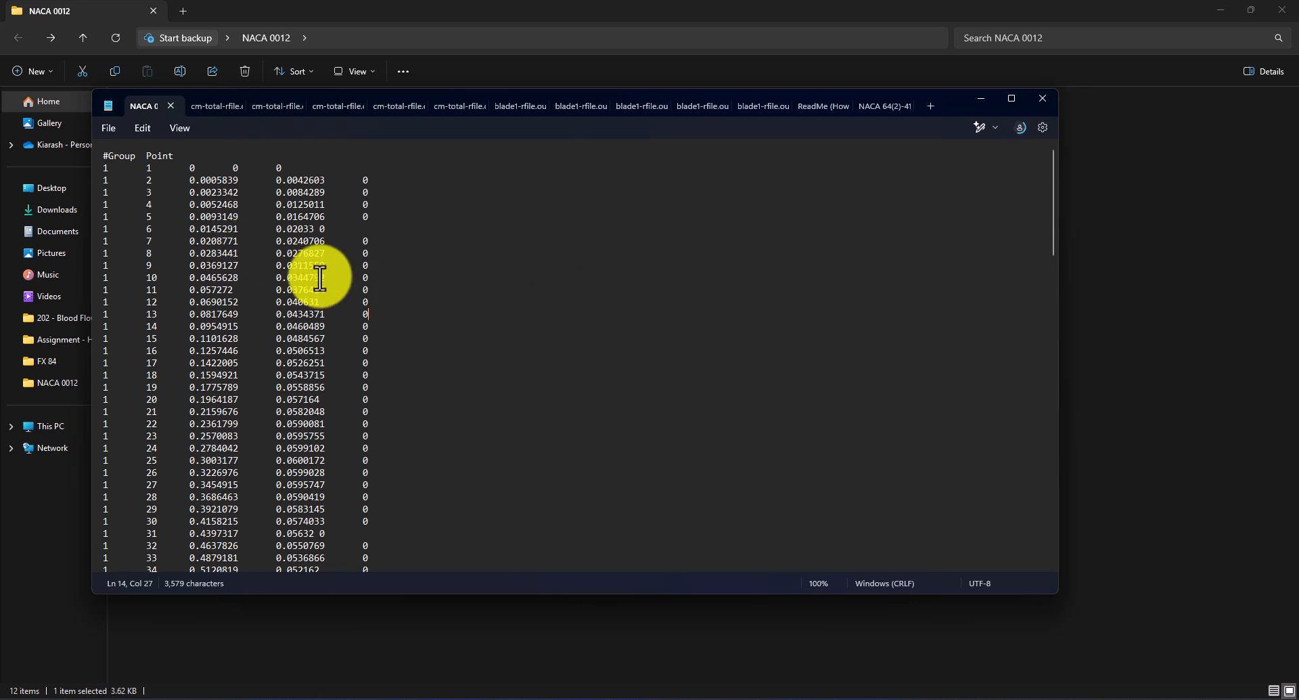
left_click(1036, 102)
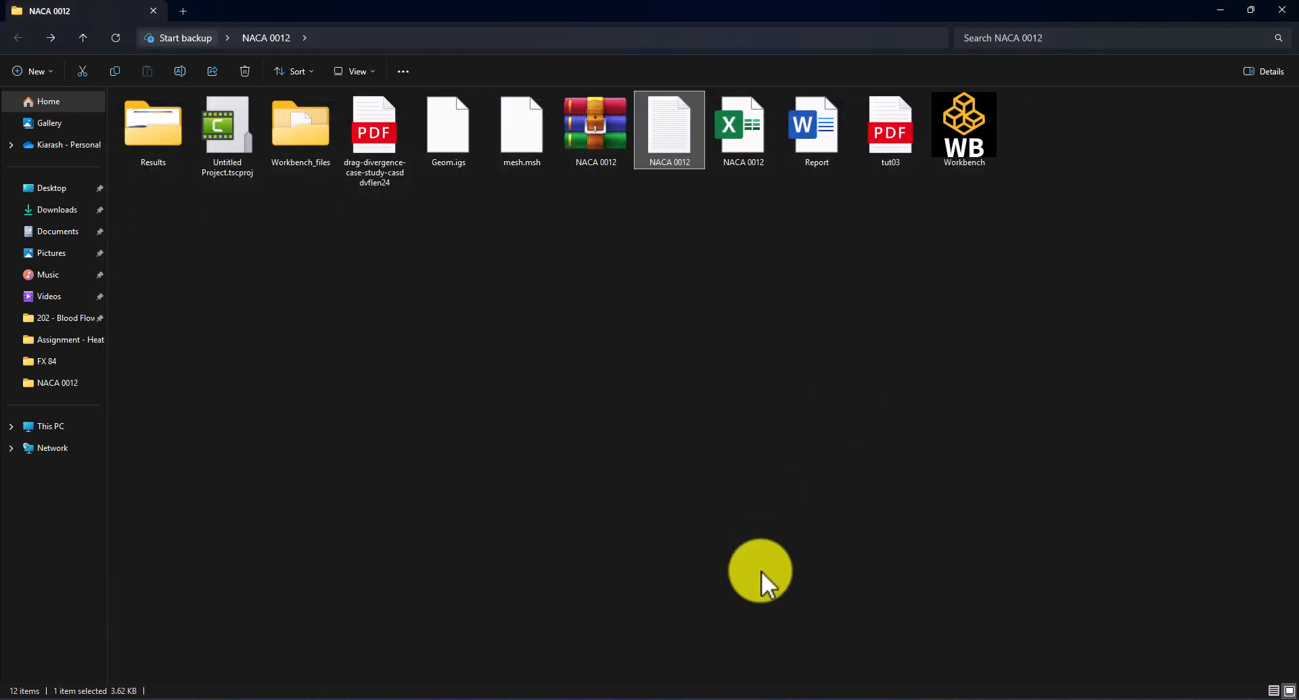
Step: Switch to DesignModeler and create a Point feature on XYPlane with the From Coordinates File definition
left_click(915, 697)
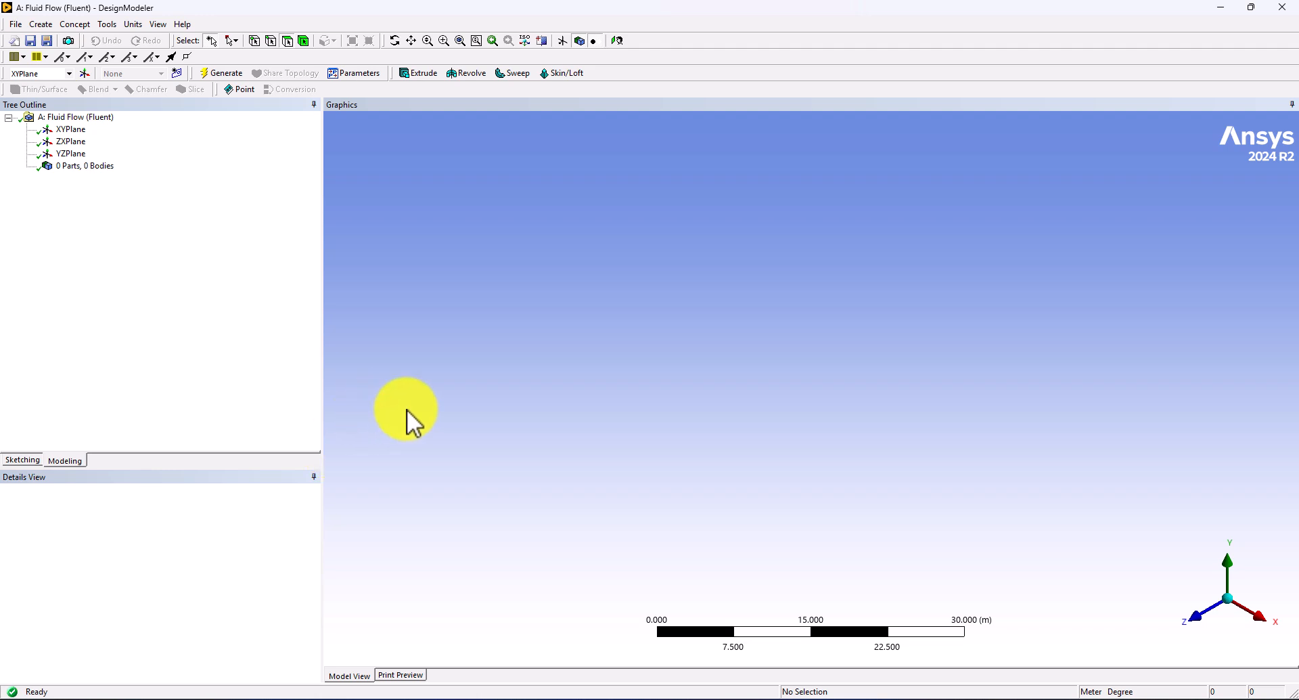
left_click(68, 130)
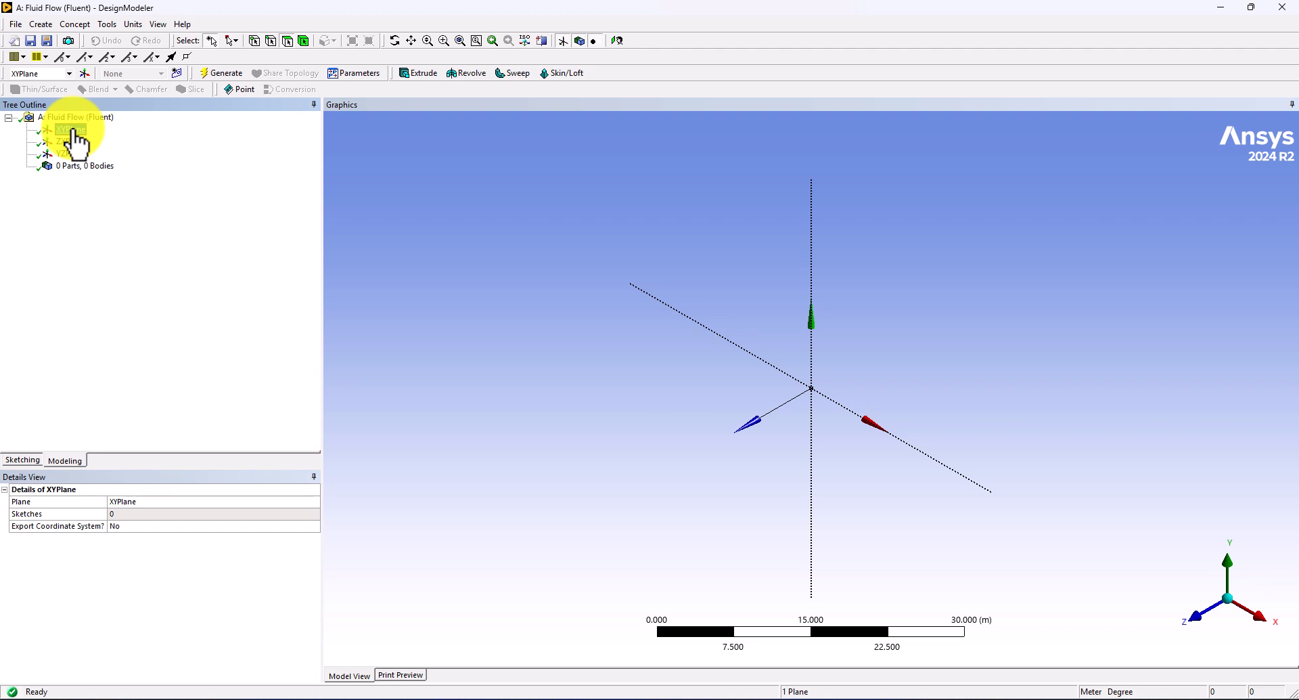
left_click(42, 24)
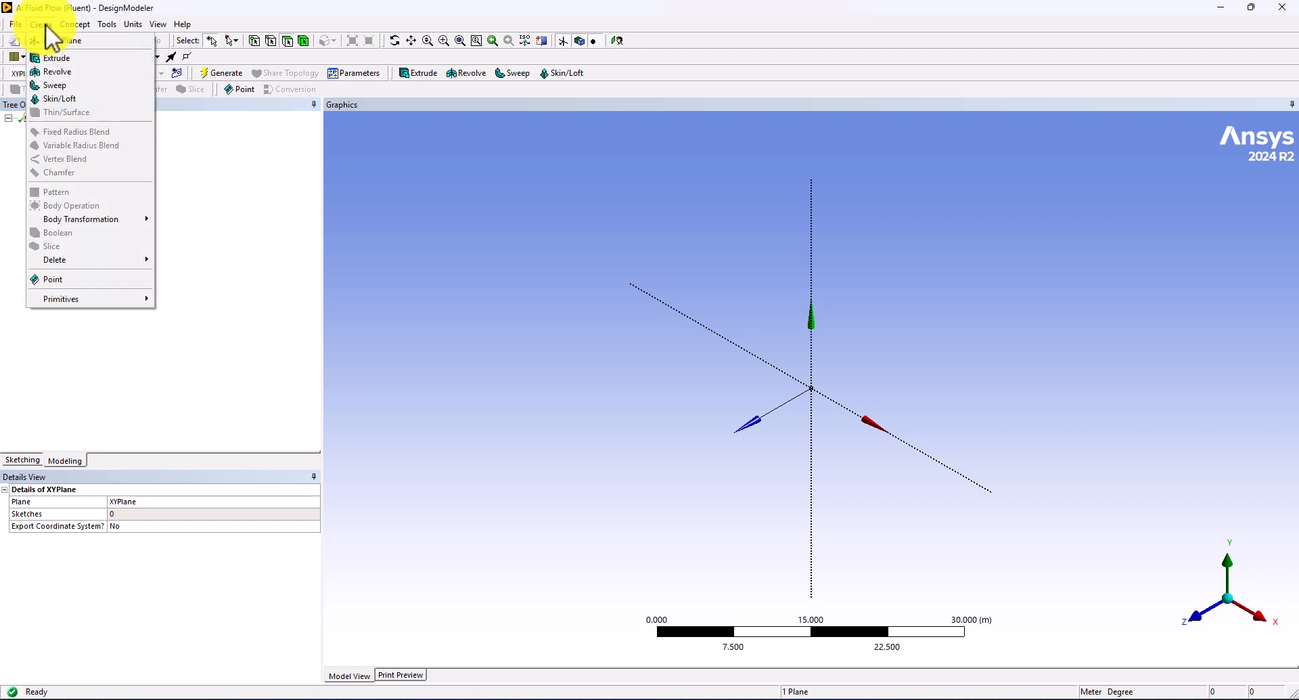
left_click(144, 283)
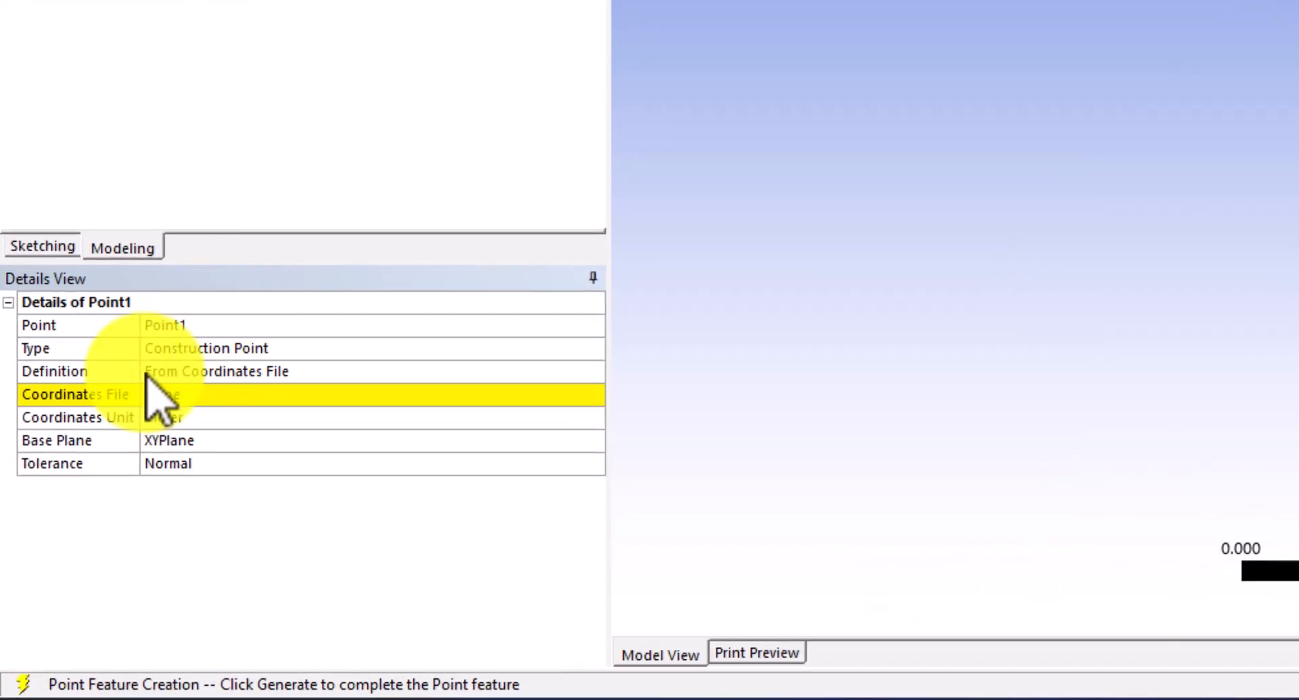
left_click(111, 369)
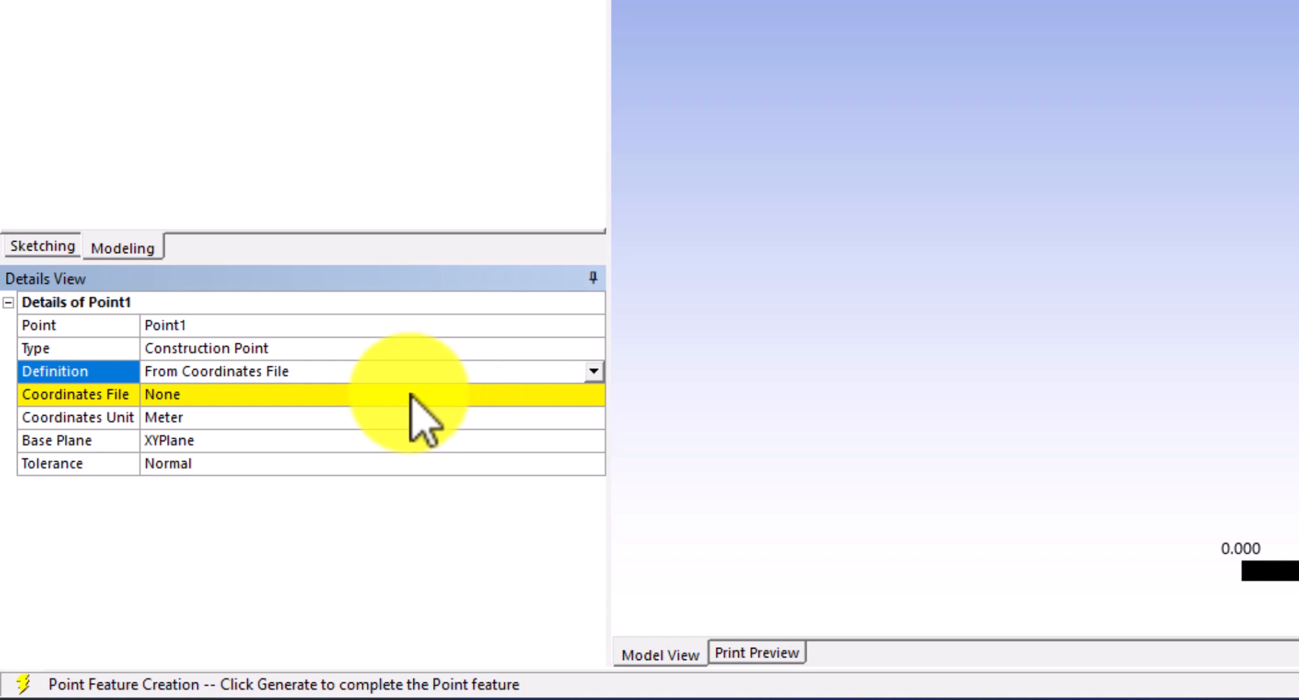
Step: Load the NACA 0012 text file from the Desktop's NACA 0012 folder as the coordinates file and generate the points in meters
left_click(230, 394)
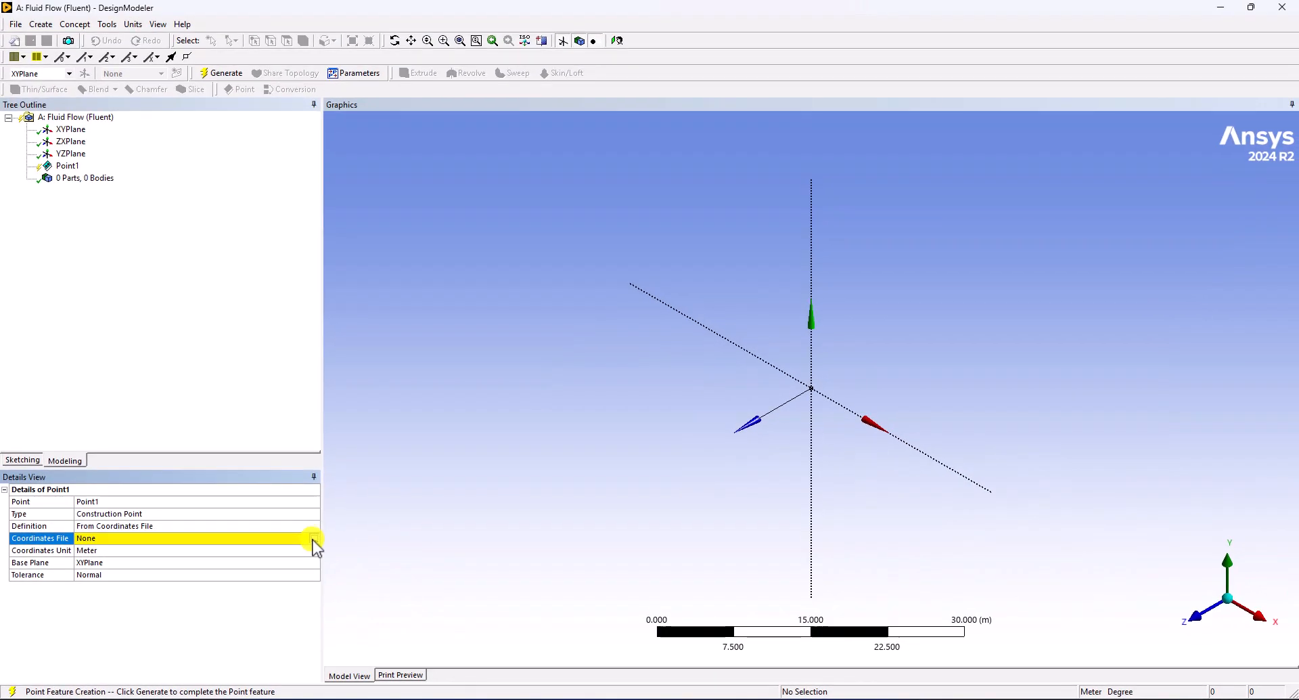
left_click(590, 397)
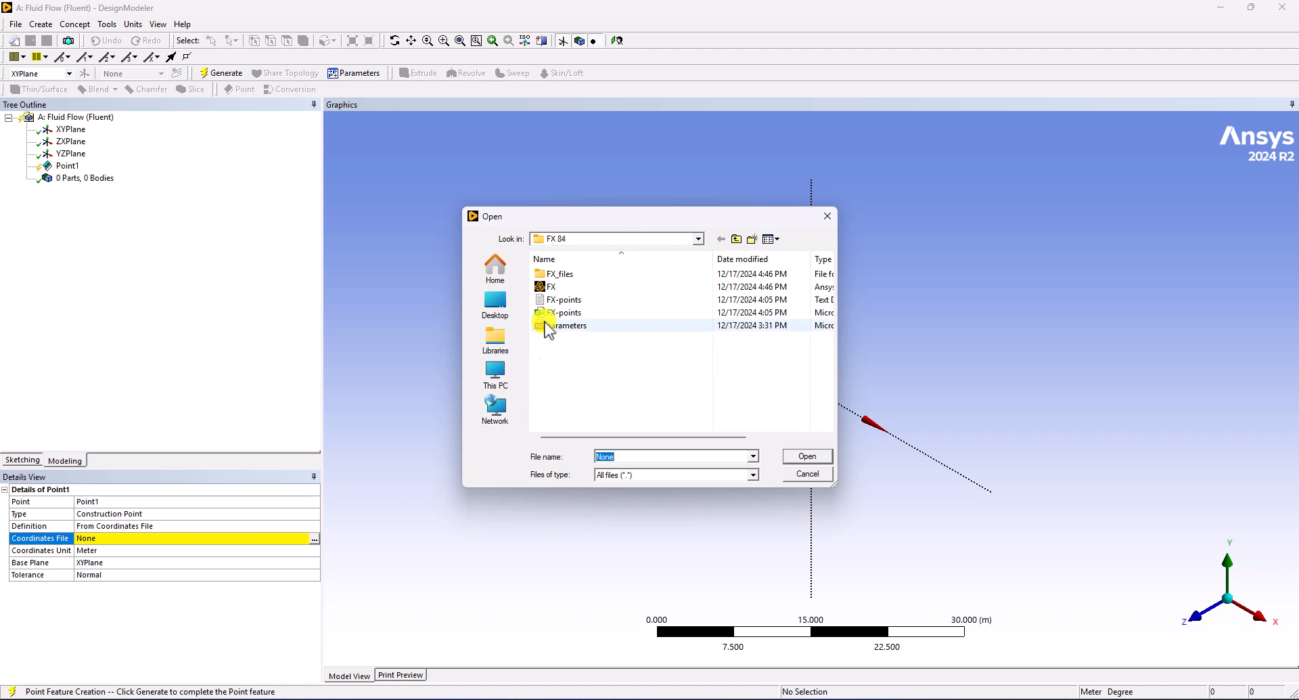
left_click(736, 240)
left_click(736, 240)
left_click(584, 364)
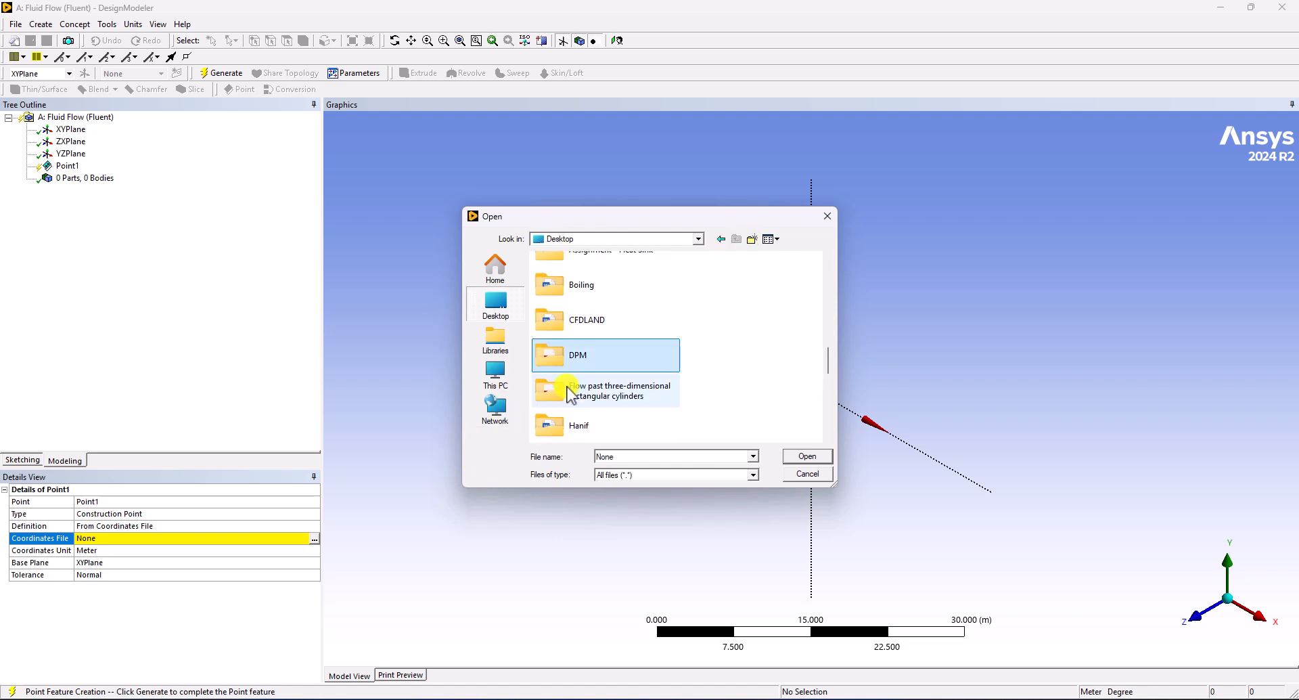
key("n")
double_click(593, 272)
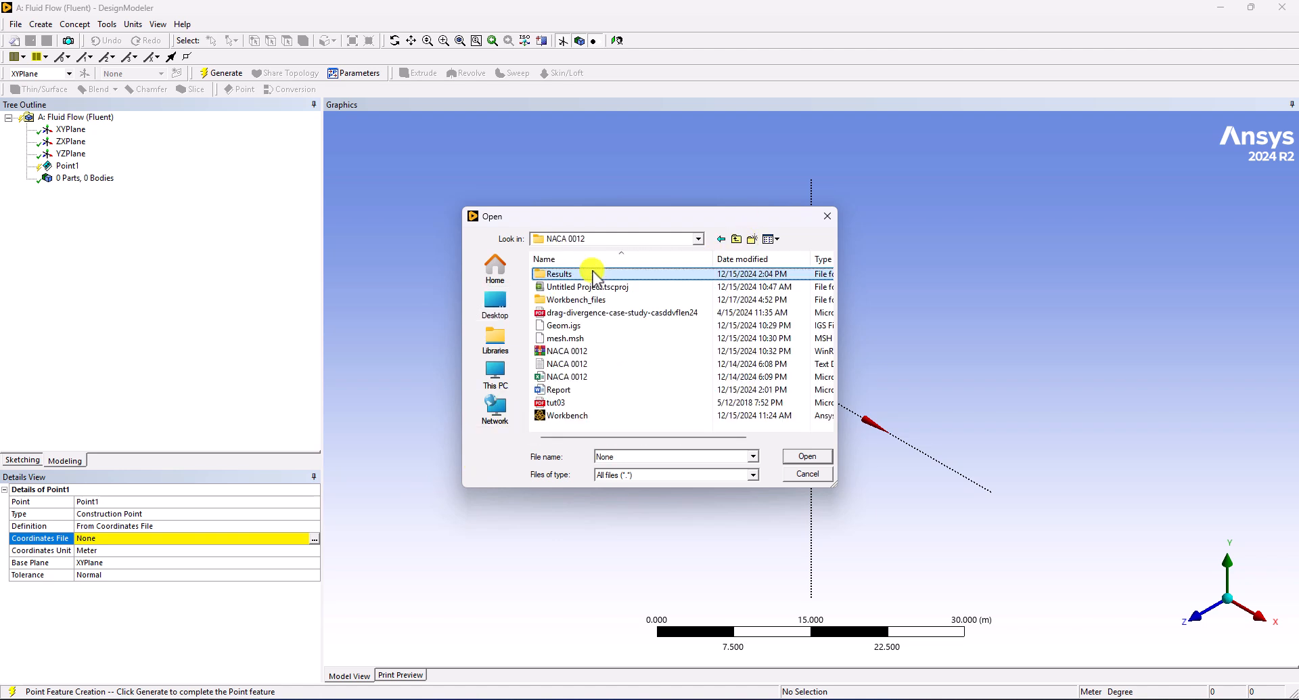
left_click(571, 364)
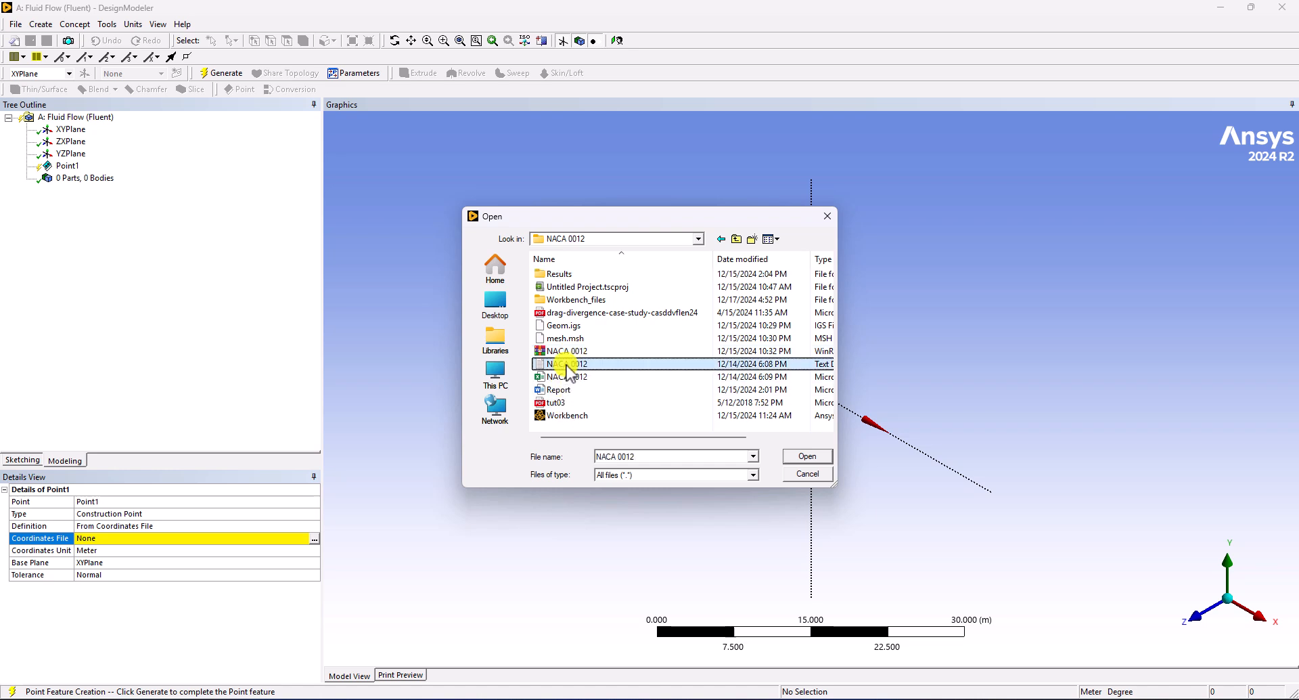
left_click(796, 457)
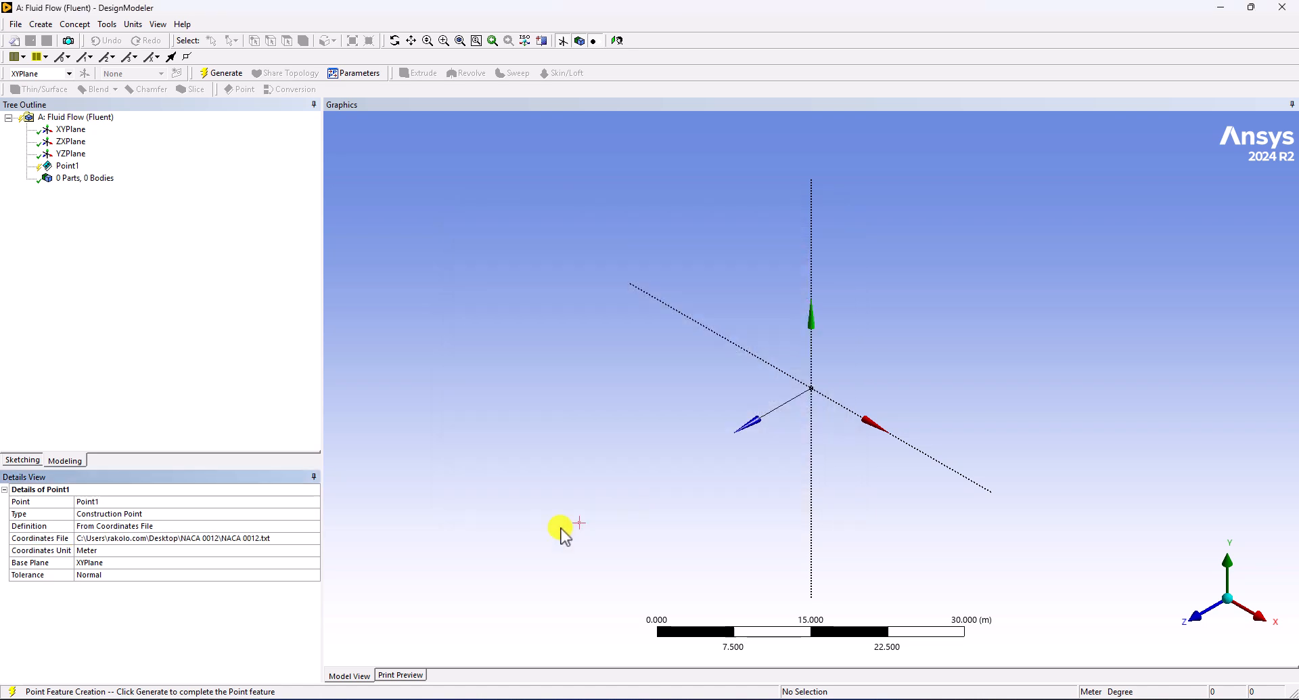
left_click(24, 551)
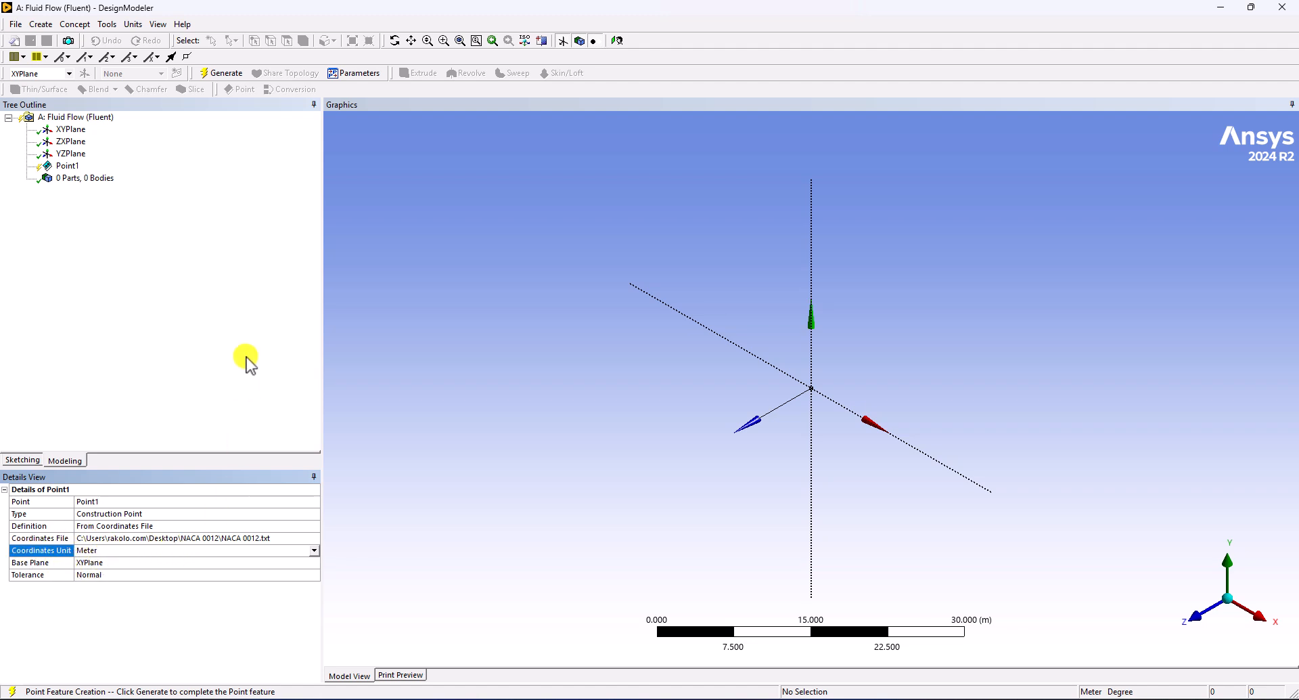
left_click(221, 73)
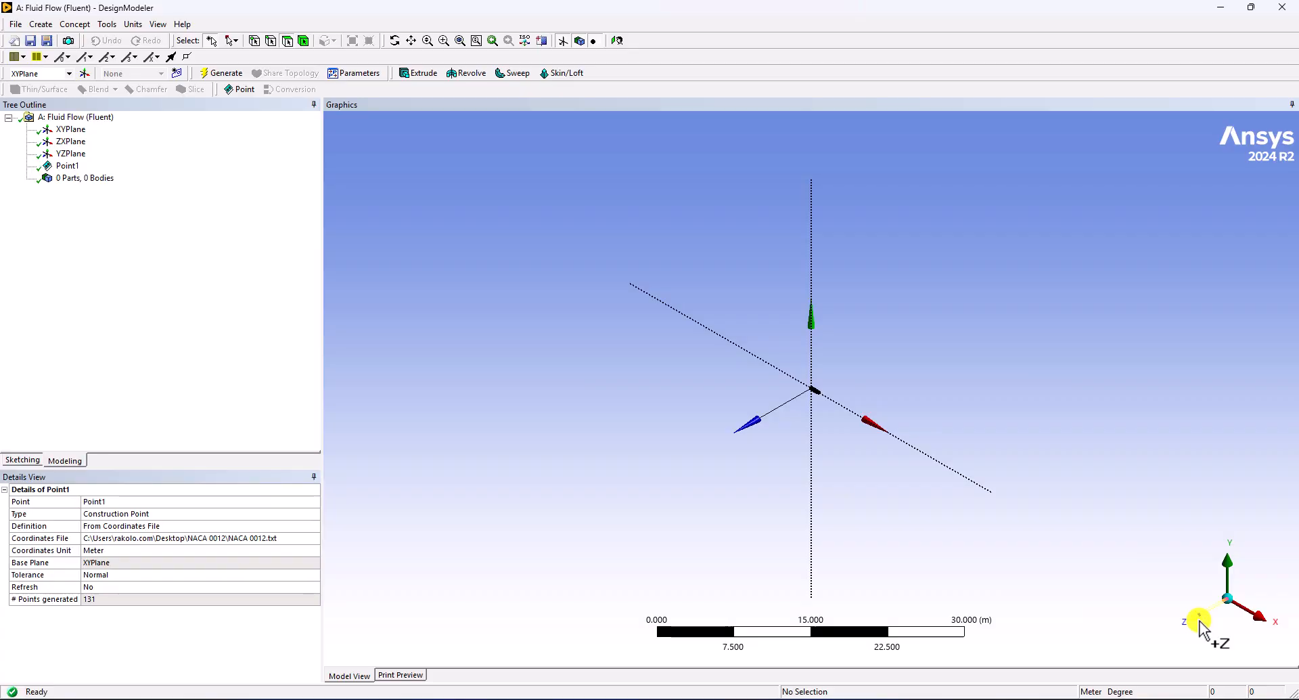
Step: Examine the generated airfoil points by zooming, panning and rotating the view, and return to the +Z view
left_click(1201, 626)
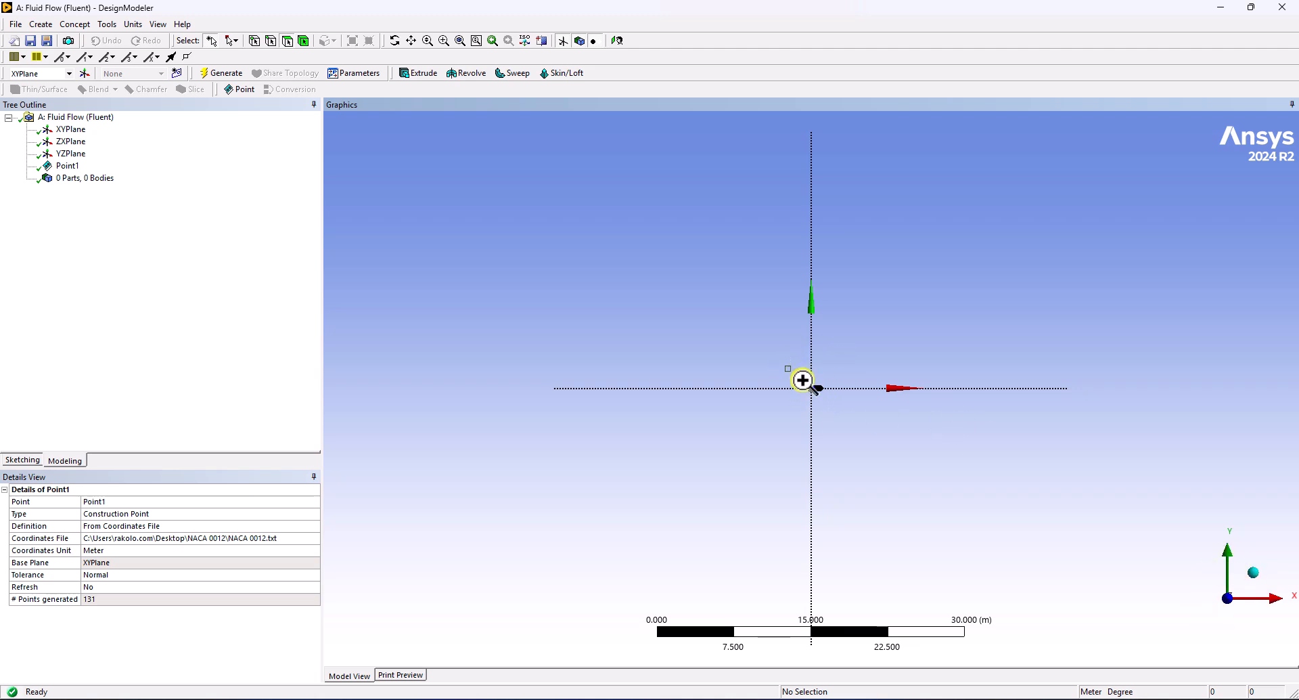
scroll(790, 373, "up", 5)
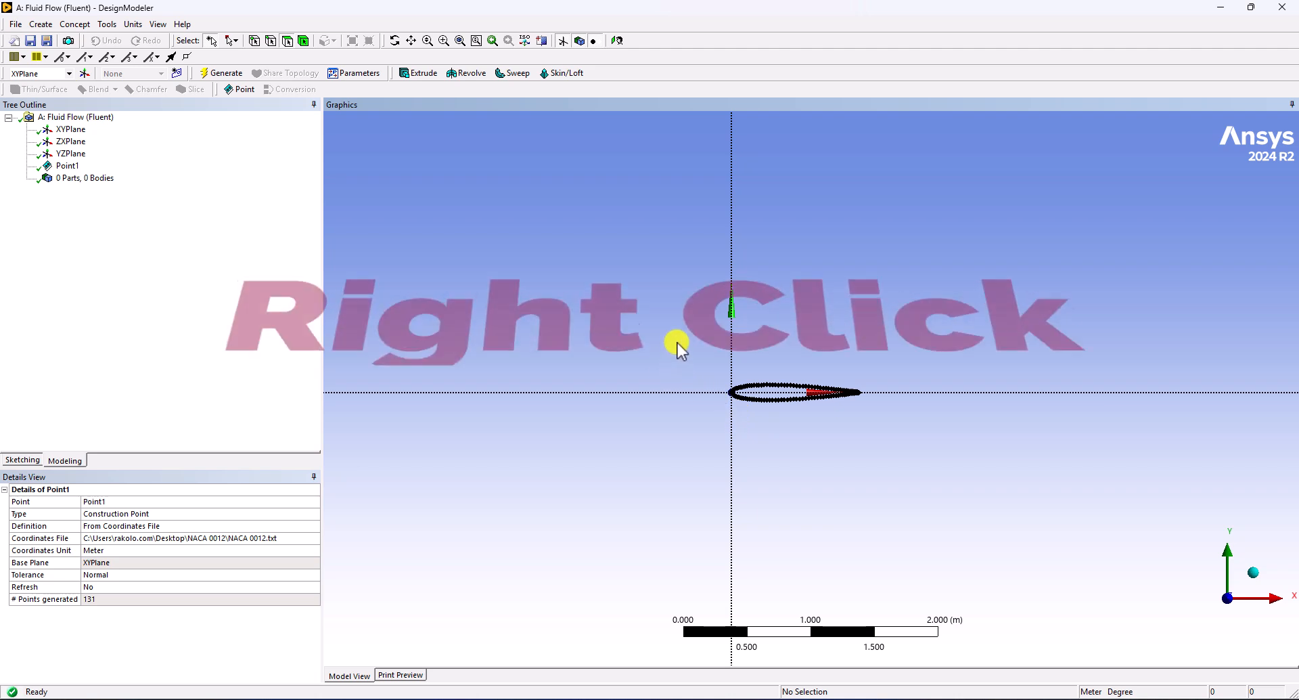
left_click_drag(676, 343, 916, 454)
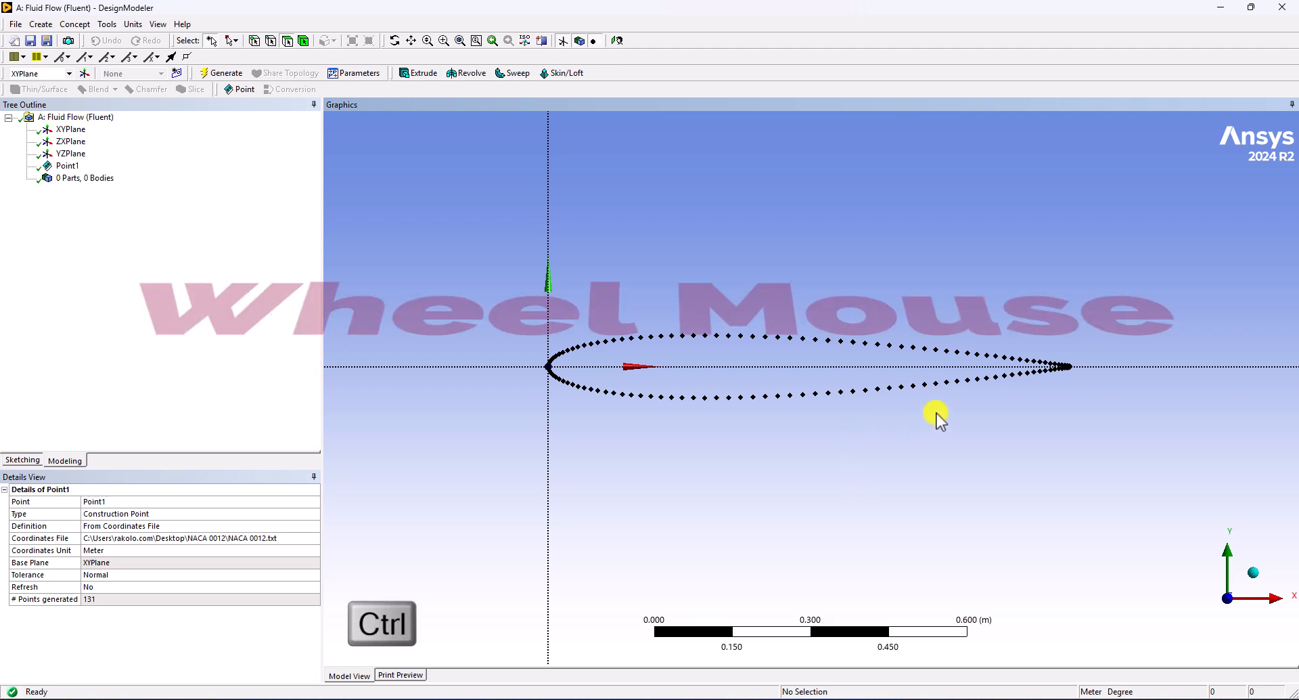
middle_click_drag(1006, 377, 894, 390, "ctrl")
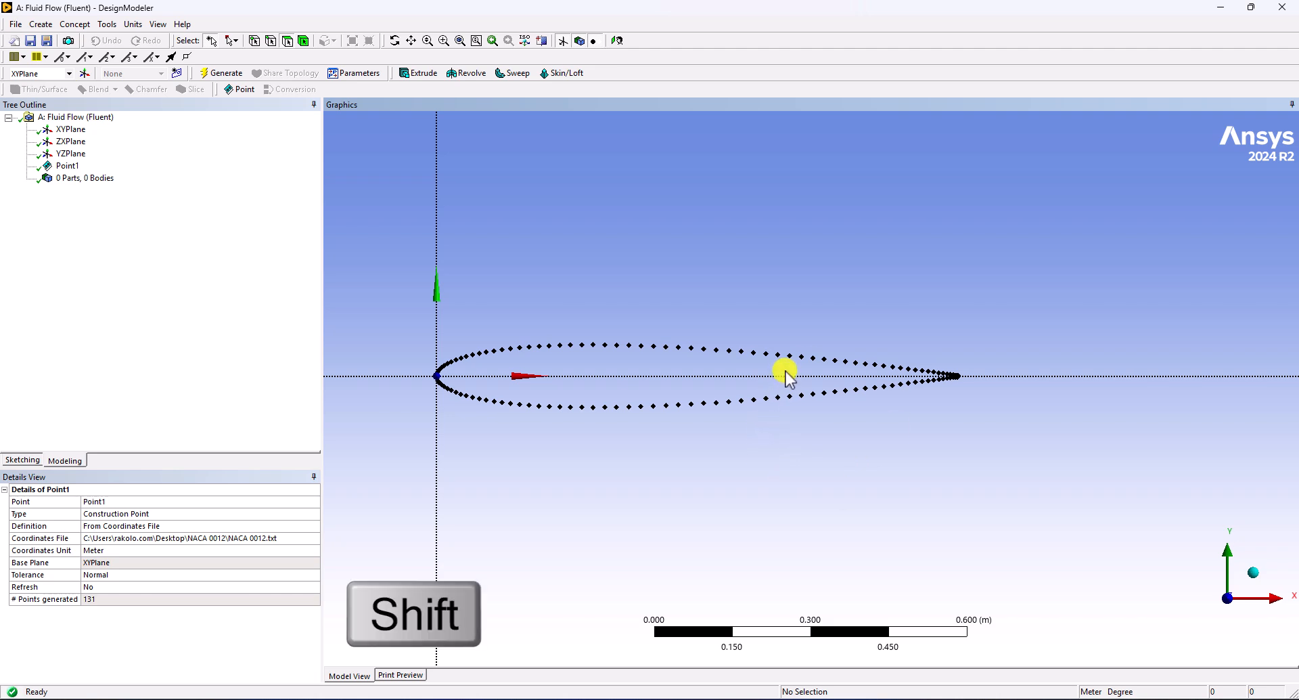
middle_click_drag(786, 364, 812, 428, "shift")
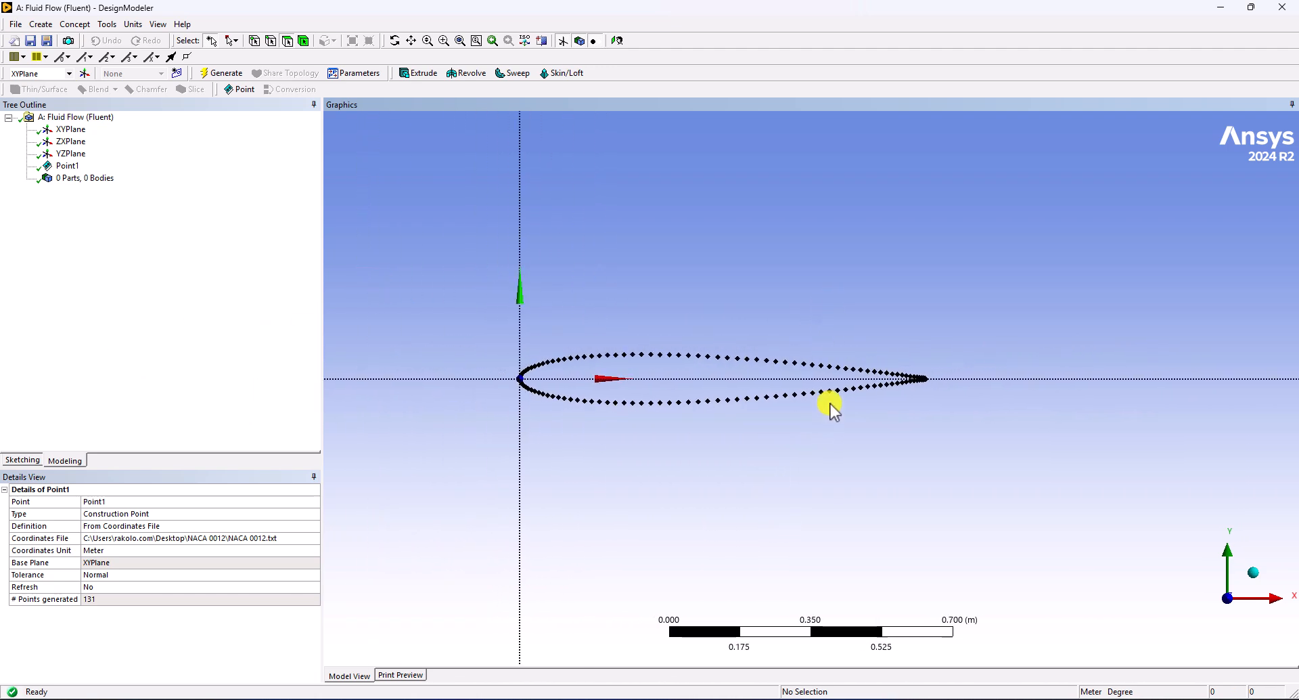
middle_click_drag(951, 393, 861, 415)
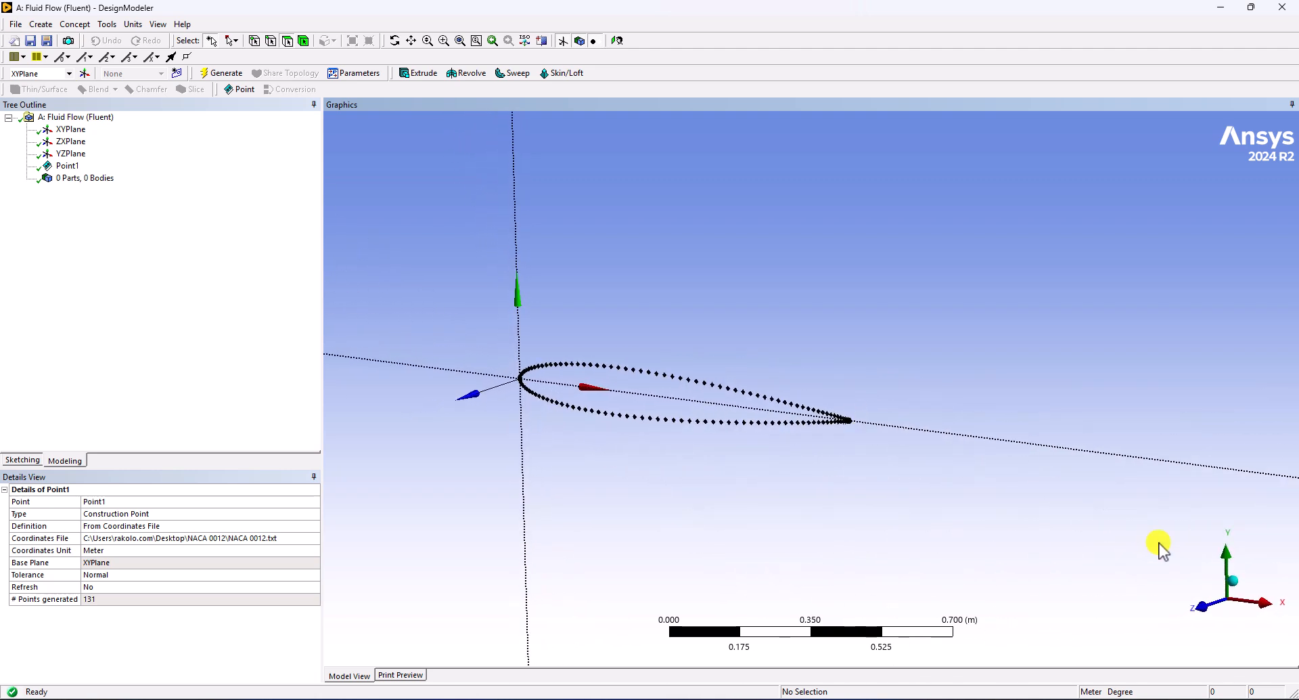
left_click(1199, 607)
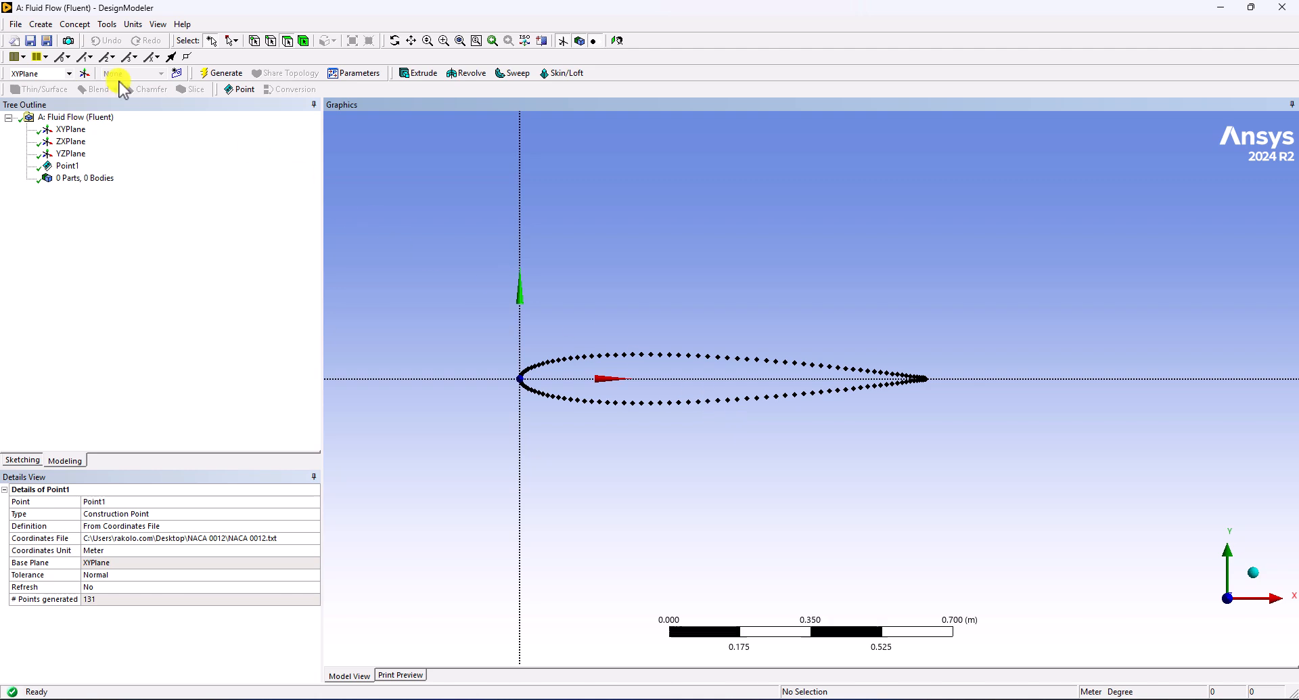
Step: Create a 3D Curve feature with the Point Selection definition and activate its point selection
left_click(63, 25)
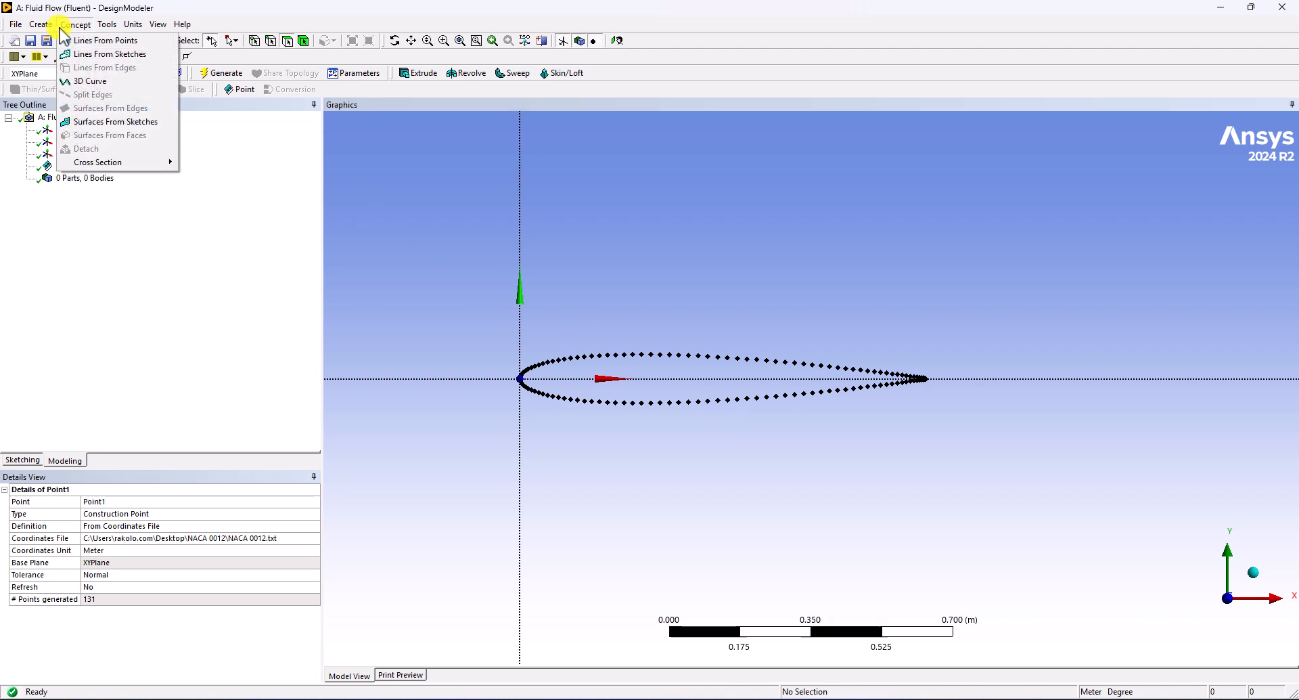
left_click(91, 81)
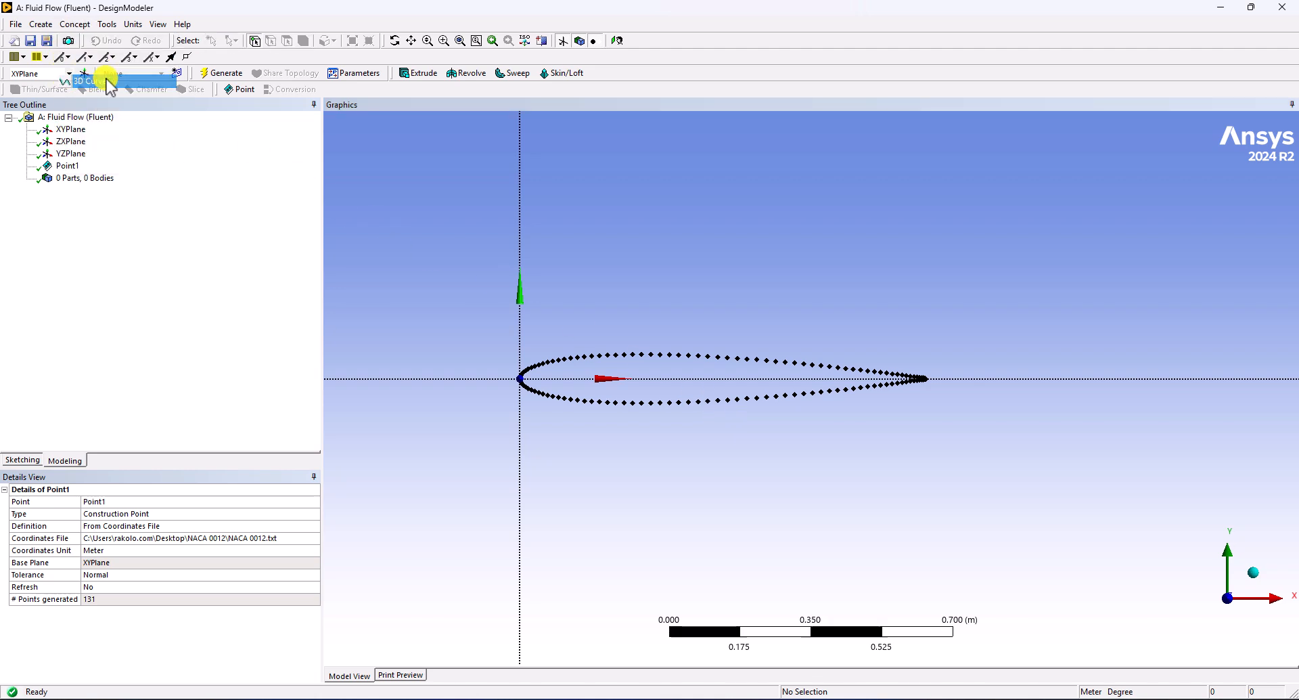
left_click(169, 514)
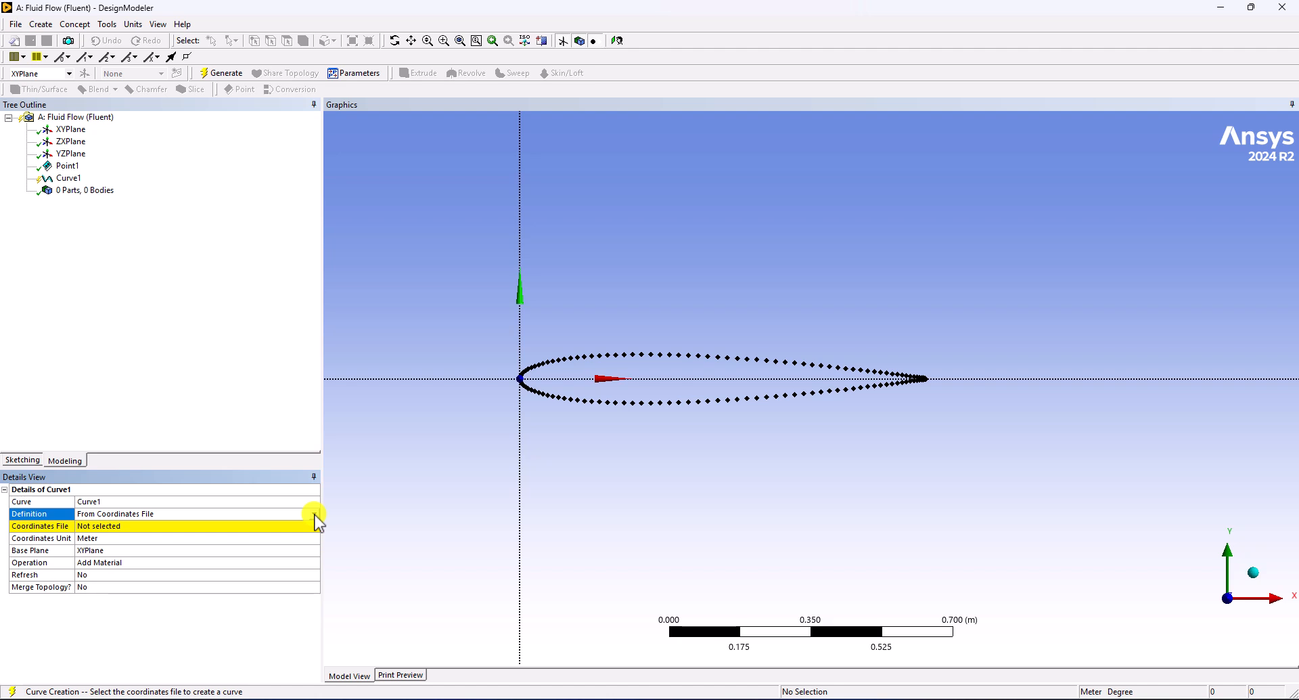
left_click(315, 514)
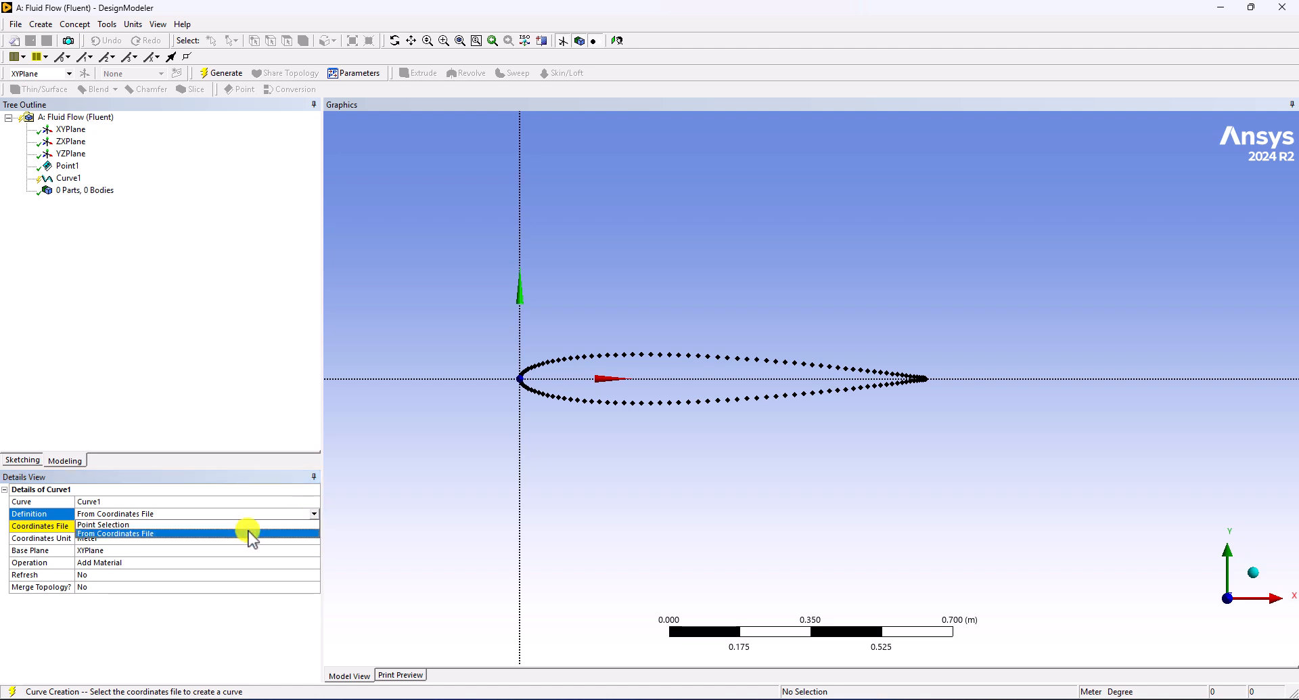
left_click(173, 524)
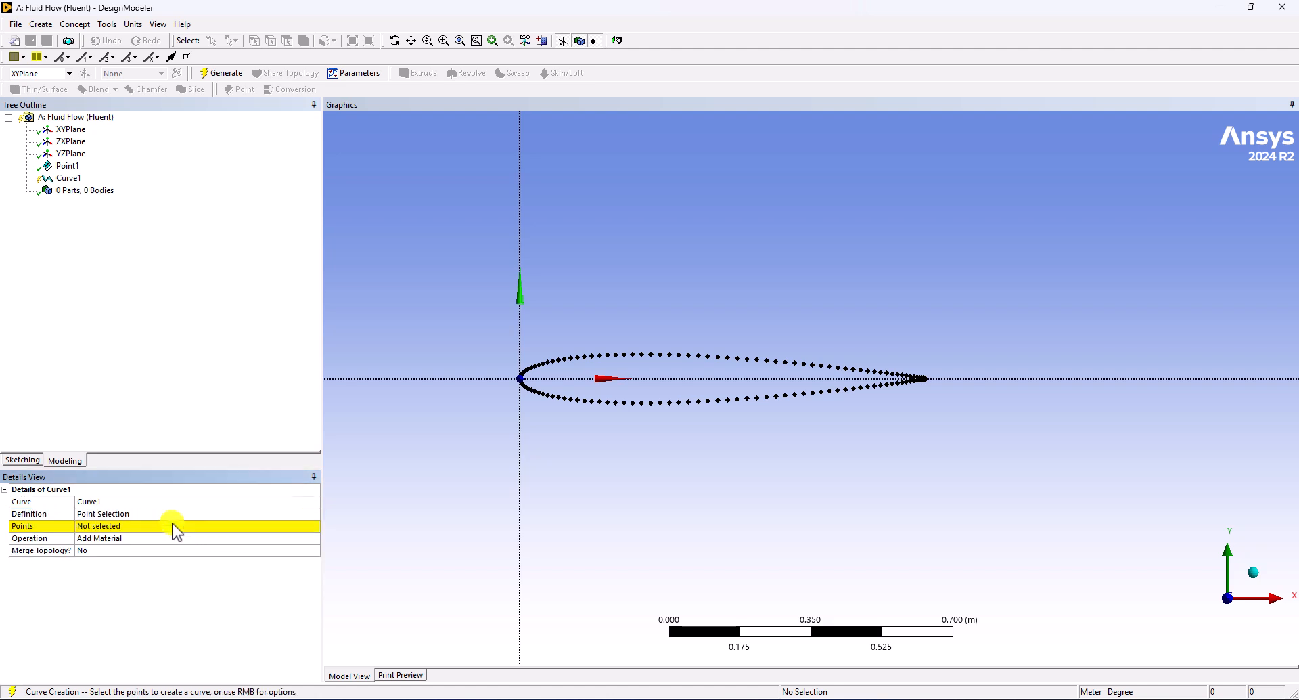
left_click(113, 526)
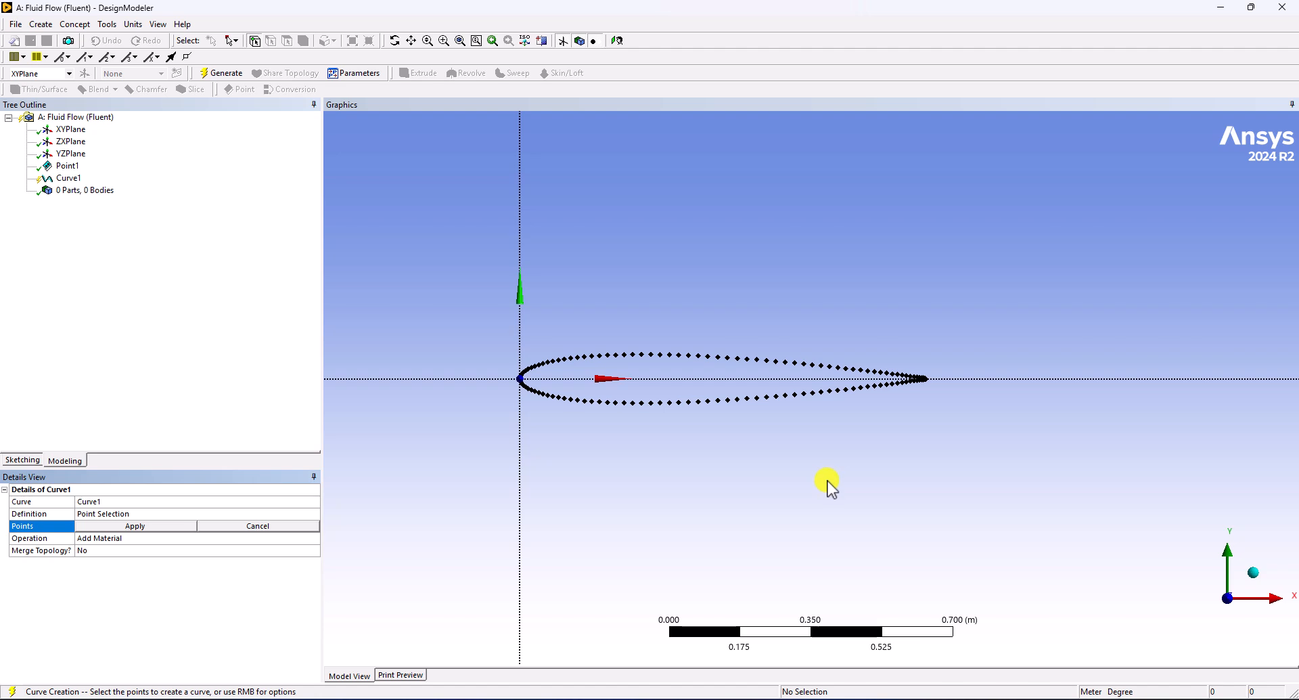
Step: Pick the first four upper-surface points for the curve, going from the trailing edge toward the leading edge
right_click_drag(907, 367, 939, 392)
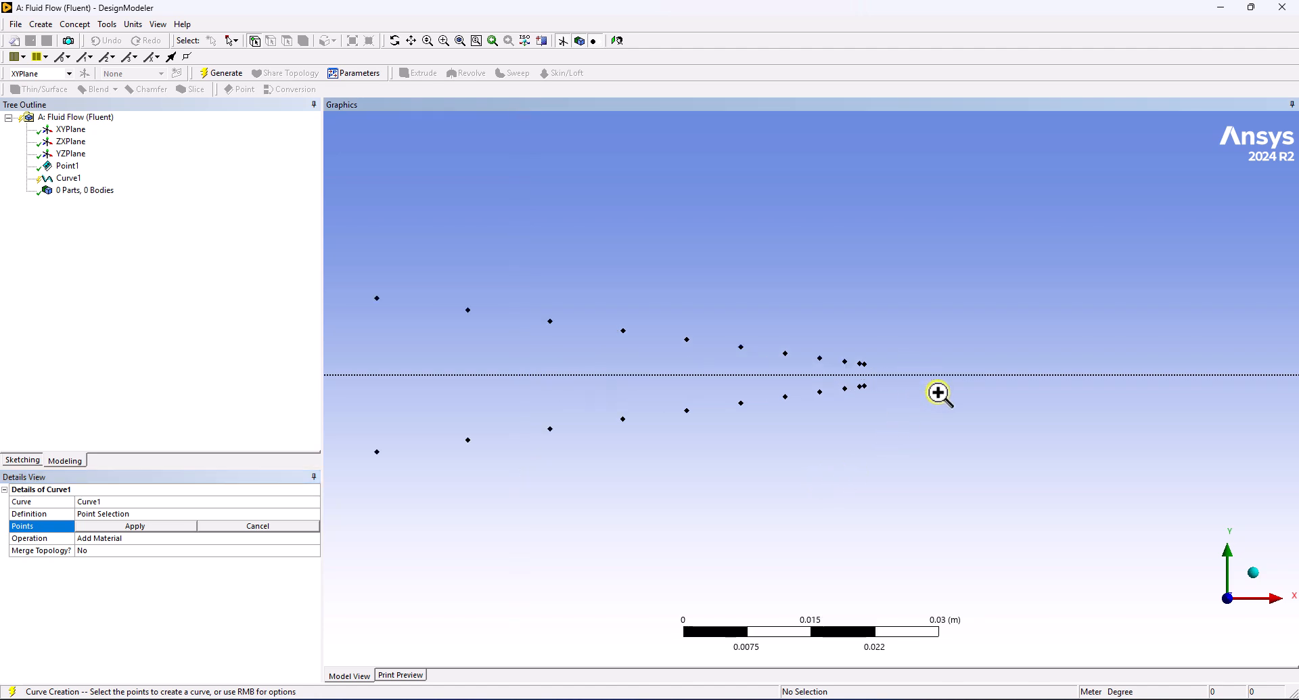
right_click_drag(834, 341, 887, 415)
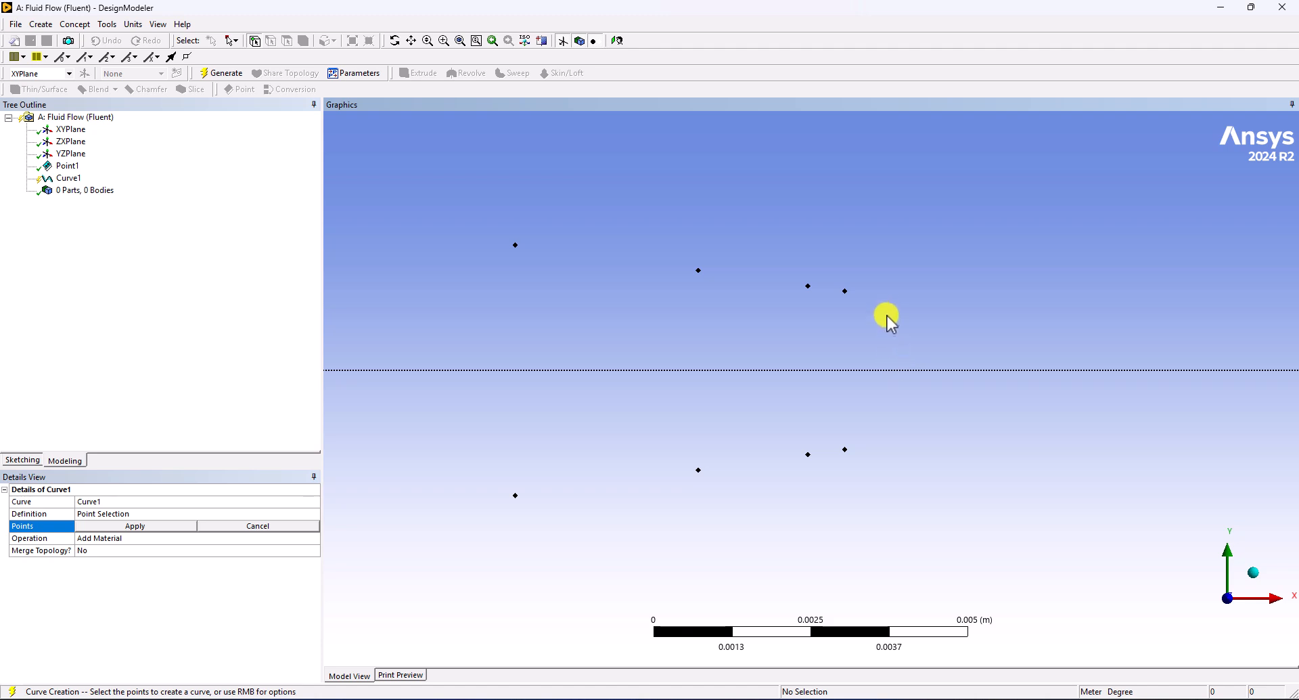
left_click(846, 292)
left_click(808, 286, "ctrl")
left_click(699, 271, "ctrl")
left_click(516, 246, "ctrl")
Step: Add the following upper-surface points near the trailing edge to the curve selection one by one, working forward
scroll(541, 238, "down", 5)
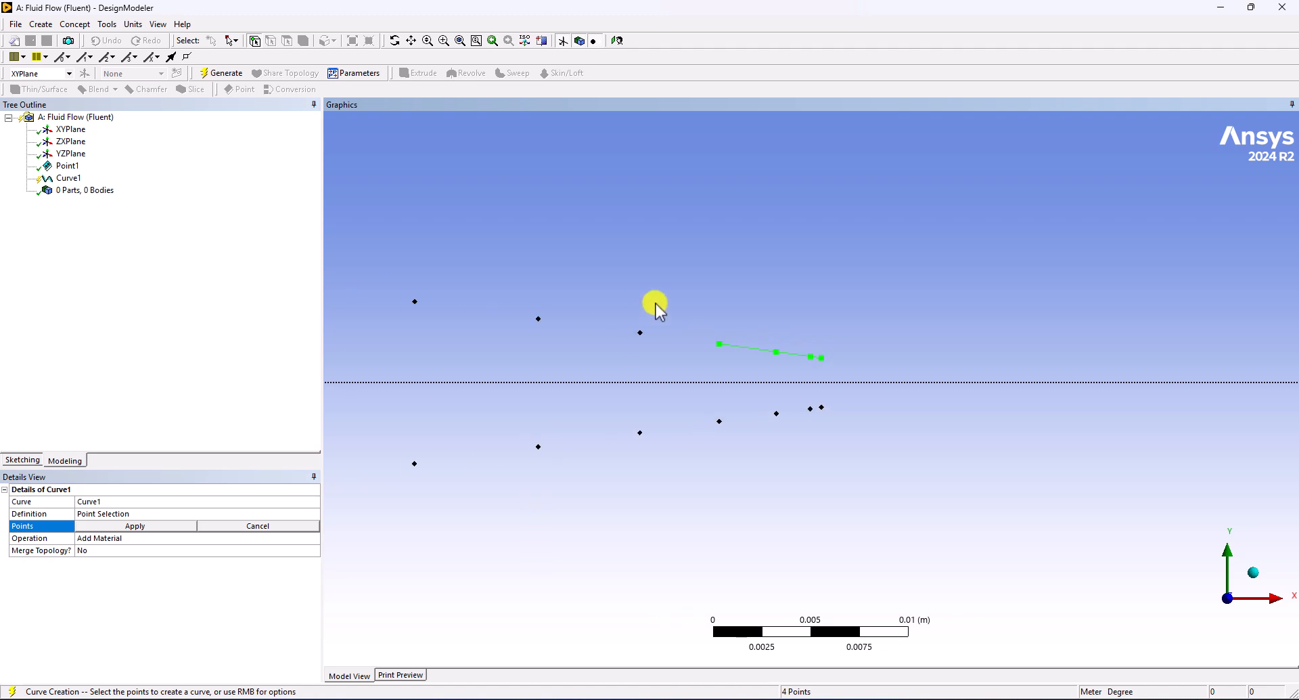
left_click(640, 333, "ctrl")
left_click(415, 302, "ctrl")
scroll(414, 303, "down", 5)
left_click(644, 358, "ctrl")
left_click(596, 349, "ctrl")
left_click(540, 341, "ctrl")
left_click(478, 332, "ctrl")
left_click(408, 323, "ctrl")
Step: Add the remaining upper-surface points to the curve selection in continuous sweeps up to and around the leading edge
scroll(394, 314, "down", 5)
scroll(540, 357, "down", 4)
mouse_move(595, 358)
left_mouse_down("ctrl")
mouse_move(351, 337)
mouse_move(511, 361)
mouse_move(470, 361)
left_mouse_up("ctrl")
scroll(351, 337, "down", 5)
scroll(447, 361, "up", 8)
left_click_drag(841, 384, 333, 424, "ctrl")
scroll(948, 274, "down", 3)
mouse_move(716, 340)
left_mouse_down("ctrl")
mouse_move(424, 404)
mouse_move(349, 467)
left_mouse_up("ctrl")
Step: Add the lower-surface points to the curve selection in sweeps from the leading edge back to the trailing edge
middle_click_drag(508, 523, 560, 430, "ctrl")
mouse_move(434, 435)
left_mouse_down("ctrl")
mouse_move(569, 492)
mouse_move(814, 525)
left_mouse_up("ctrl")
scroll(936, 350, "down", 3)
middle_click_drag(936, 350, 634, 344, "ctrl")
mouse_move(629, 421)
left_mouse_down("ctrl")
mouse_move(708, 458)
mouse_move(1005, 460)
left_mouse_up("ctrl")
middle_click_drag(1004, 460, 595, 453, "ctrl")
mouse_move(595, 453)
left_mouse_down("ctrl")
mouse_move(780, 460)
mouse_move(872, 447)
left_mouse_up("ctrl")
middle_click_drag(928, 395, 571, 420, "ctrl")
left_click_drag(530, 468, 949, 422, "ctrl")
middle_click_drag(951, 386, 601, 390, "ctrl")
left_click_drag(615, 424, 694, 414, "ctrl")
scroll(734, 406, "up", 5)
left_click_drag(536, 457, 761, 429, "ctrl")
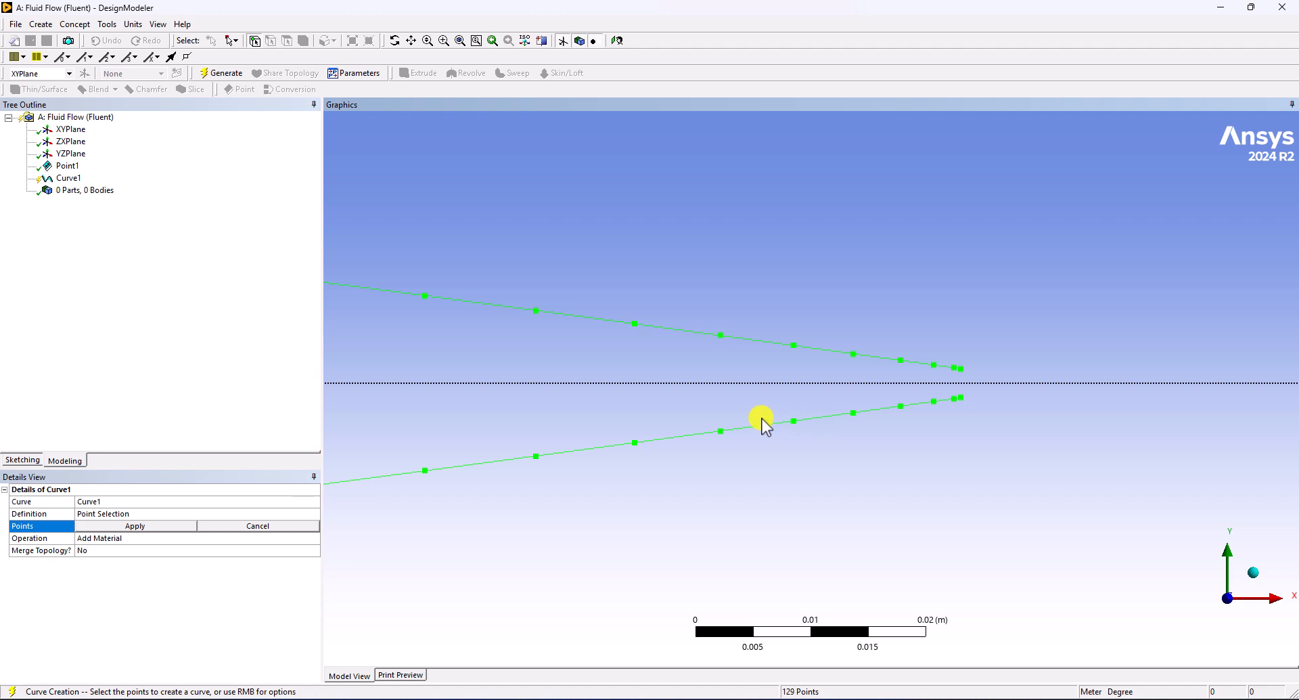
Step: Apply the selected airfoil points and generate the 3D curve
left_click(148, 525)
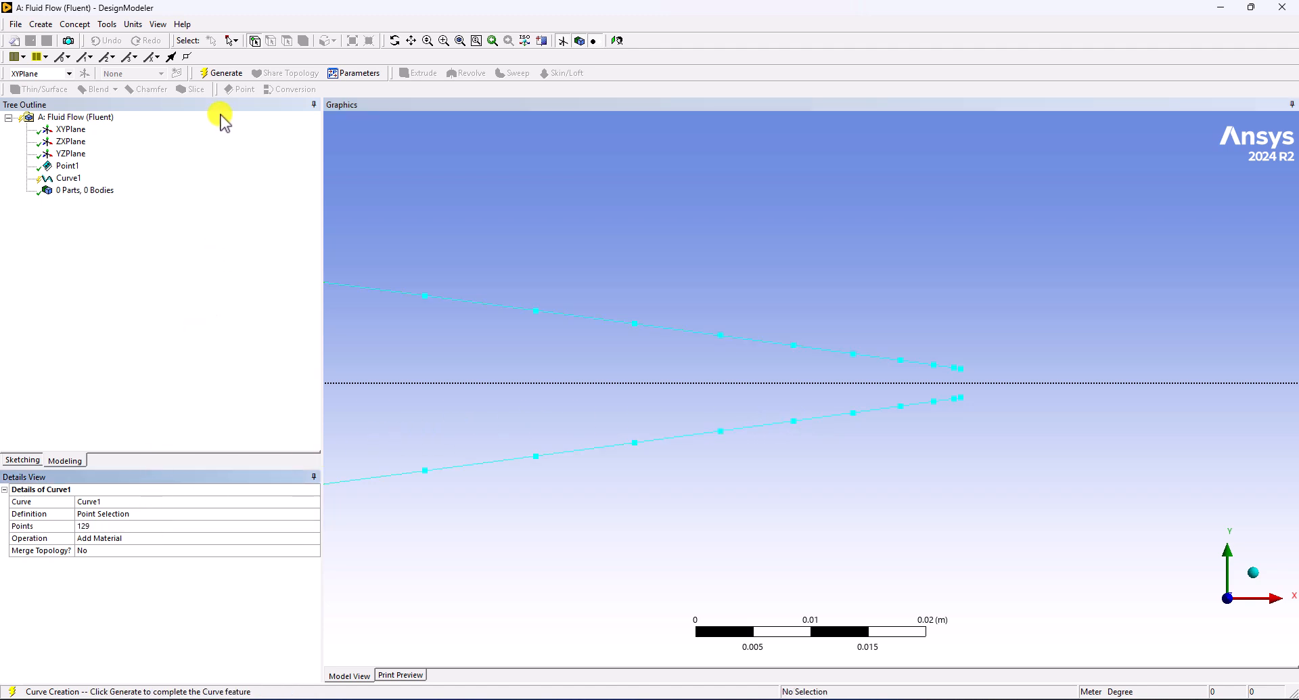
left_click(218, 74)
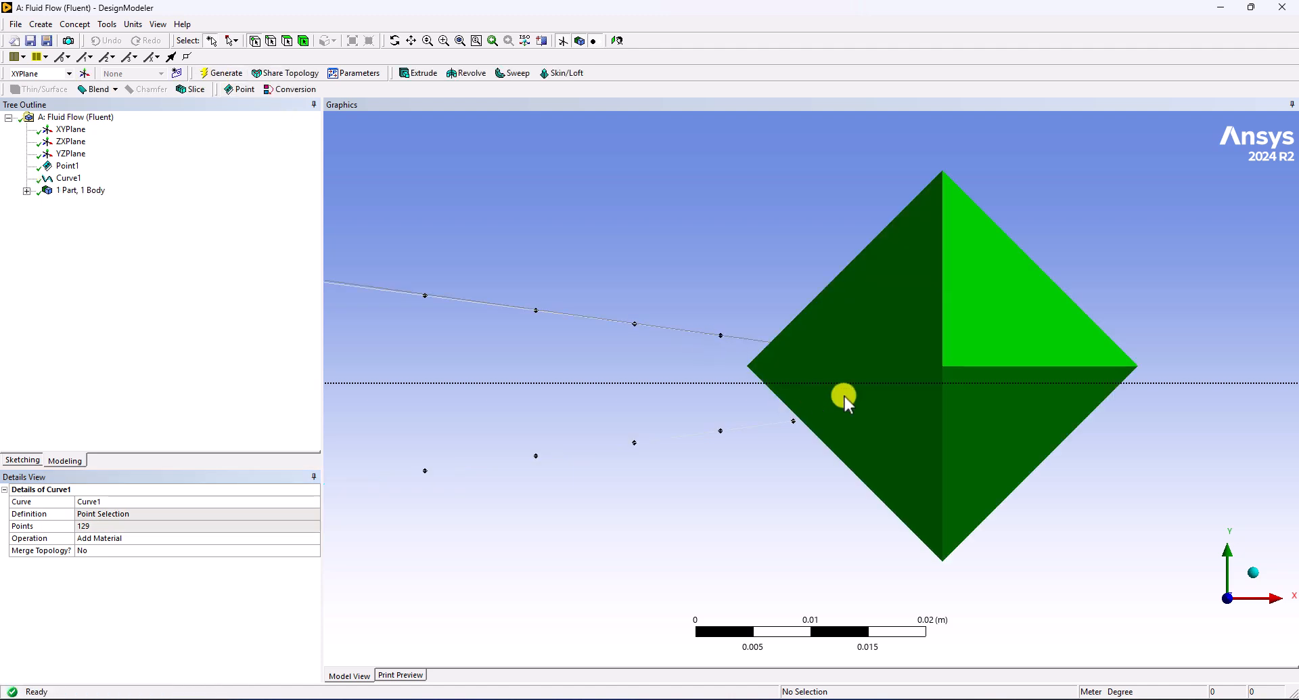
Step: Create a line from points joining the upper and lower end points at the trailing edge, and generate it
scroll(701, 406, "down", 10)
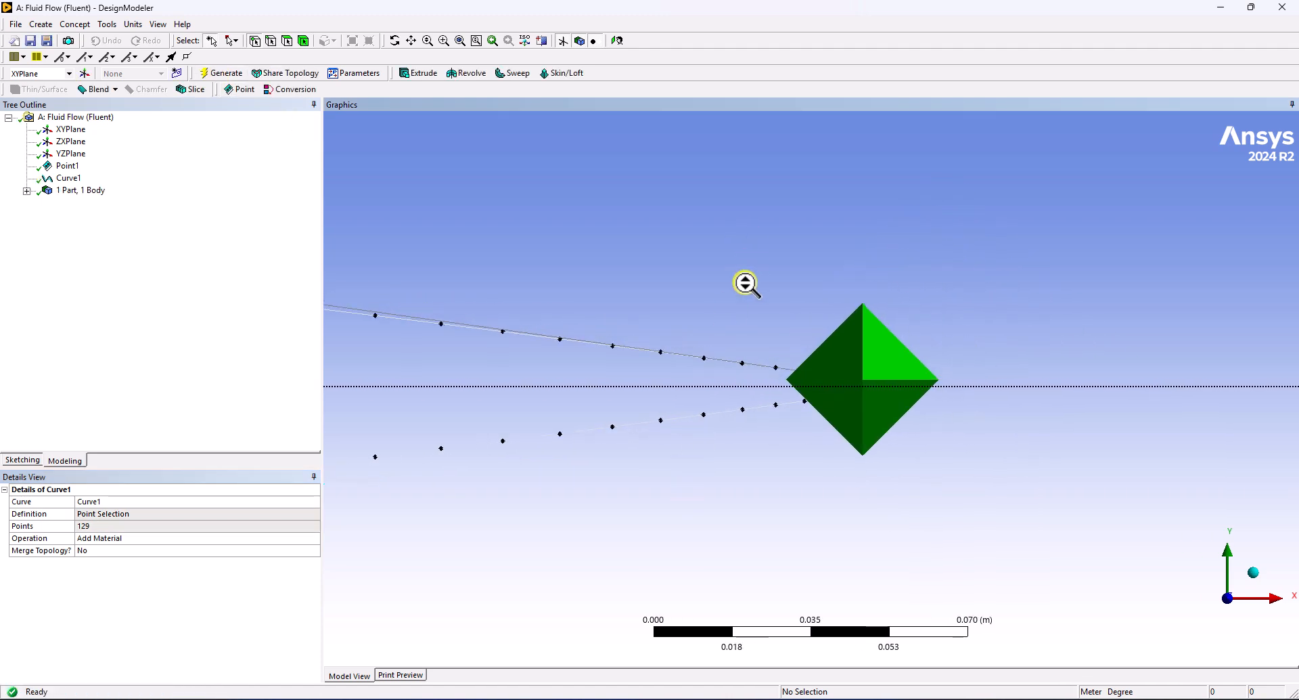
scroll(663, 497, "down", 5)
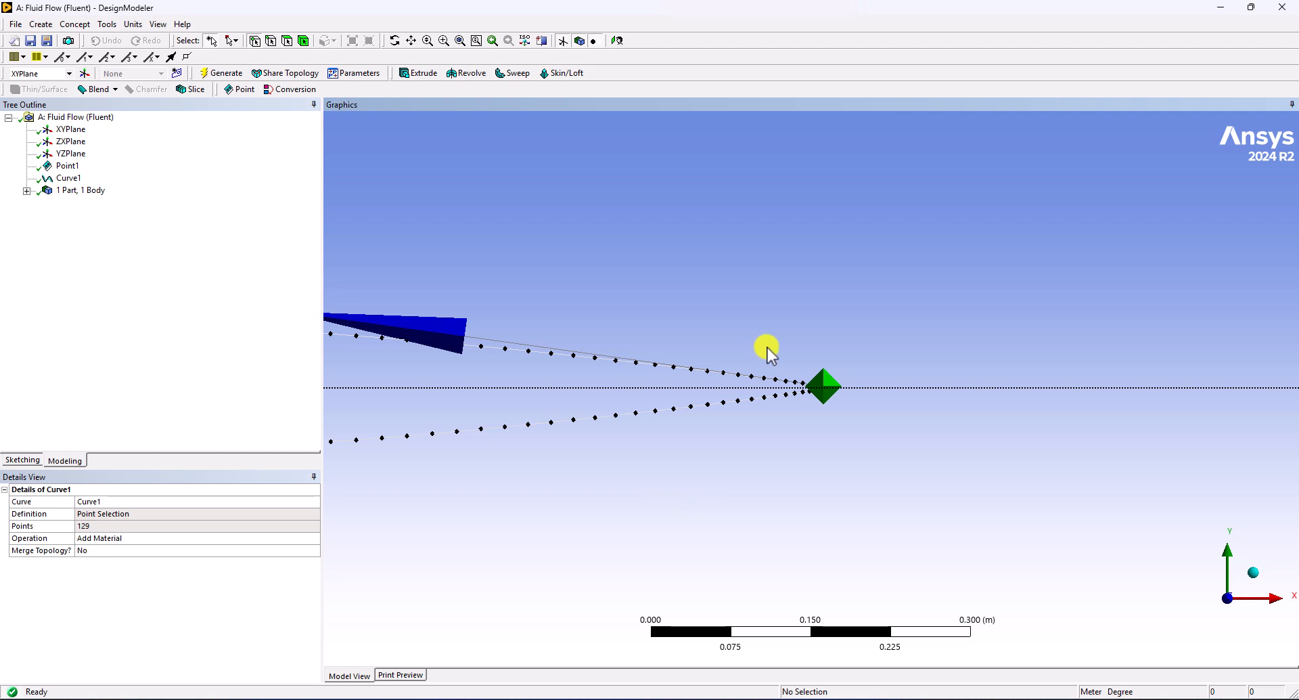
middle_click_drag(862, 376, 825, 386)
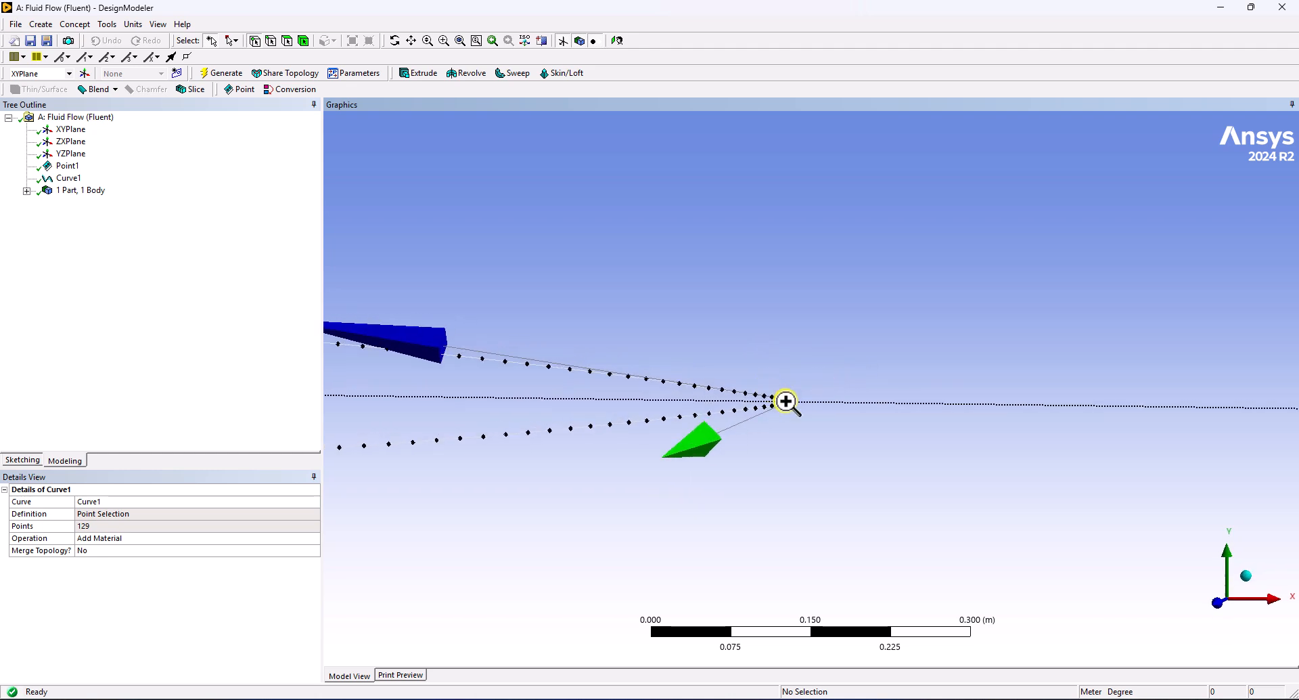
scroll(774, 395, "up", 15)
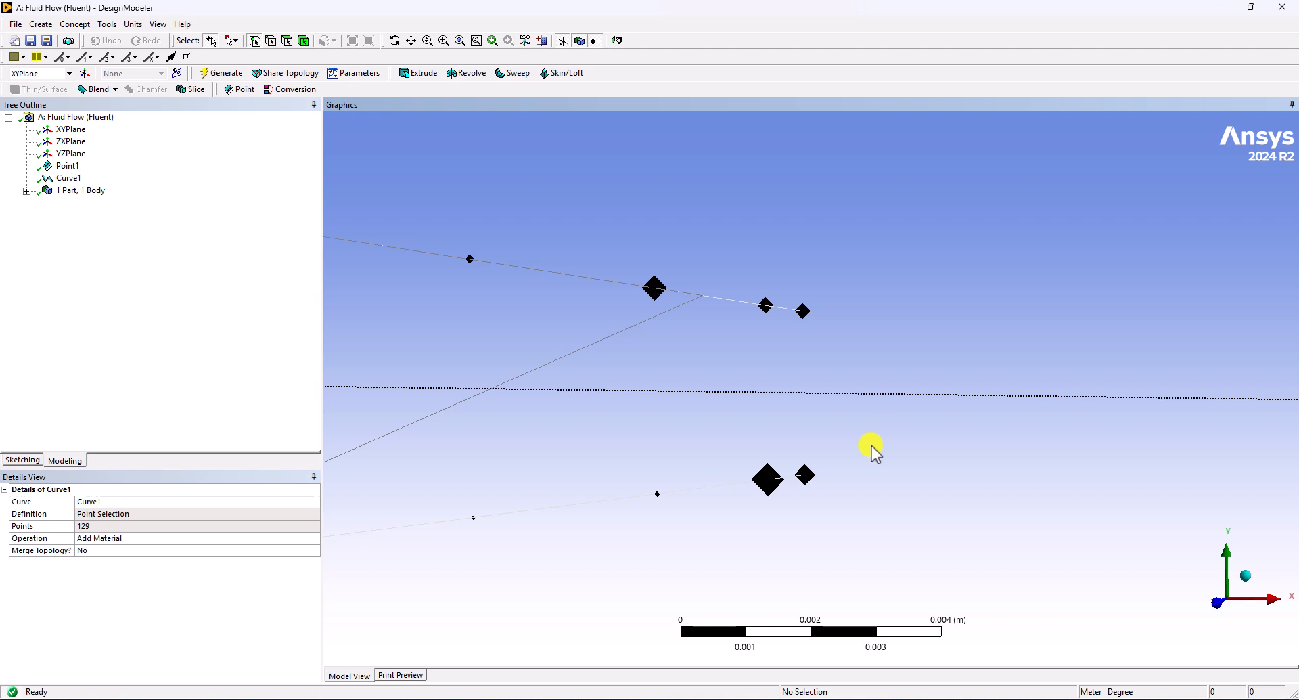
left_click(75, 25)
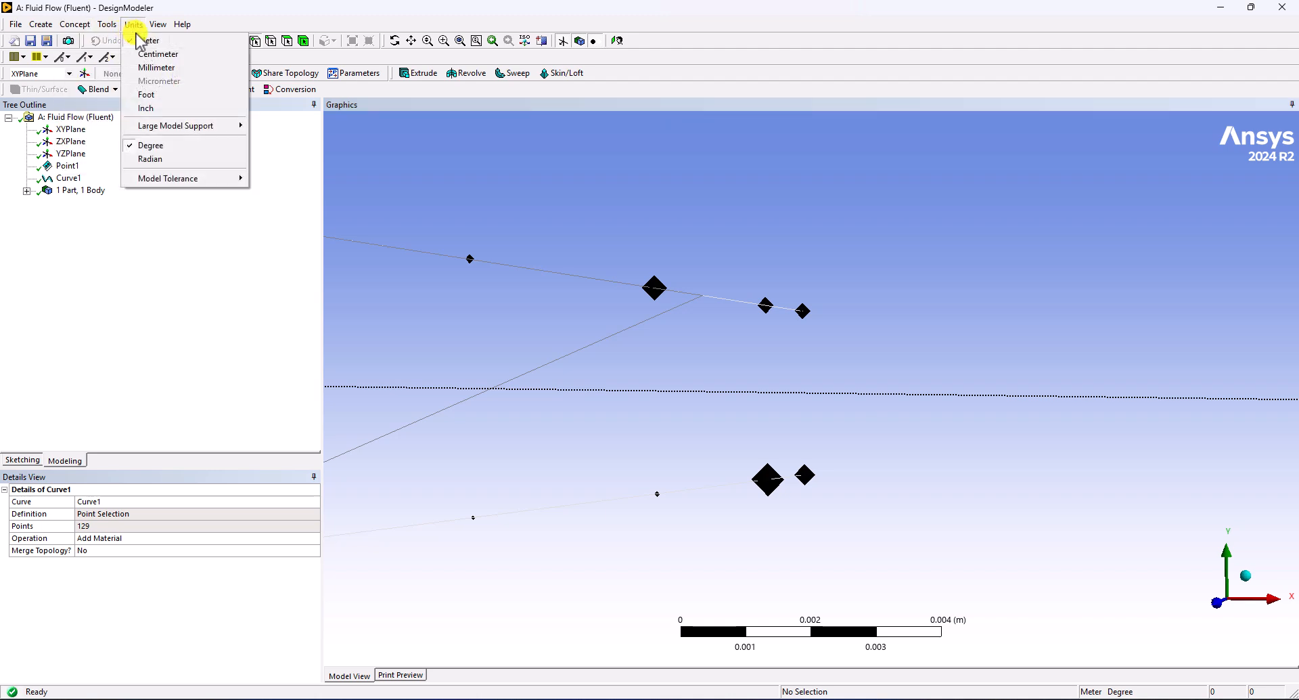
left_click(102, 41)
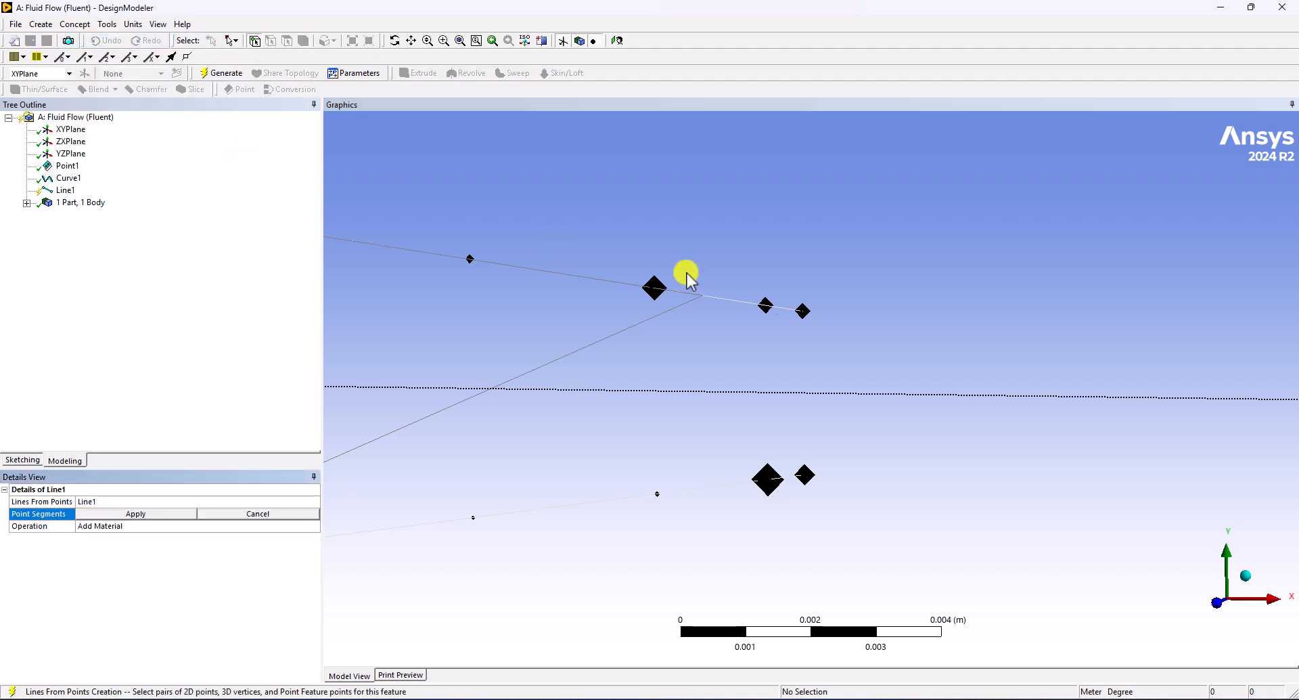
left_click(805, 310)
left_click(806, 473)
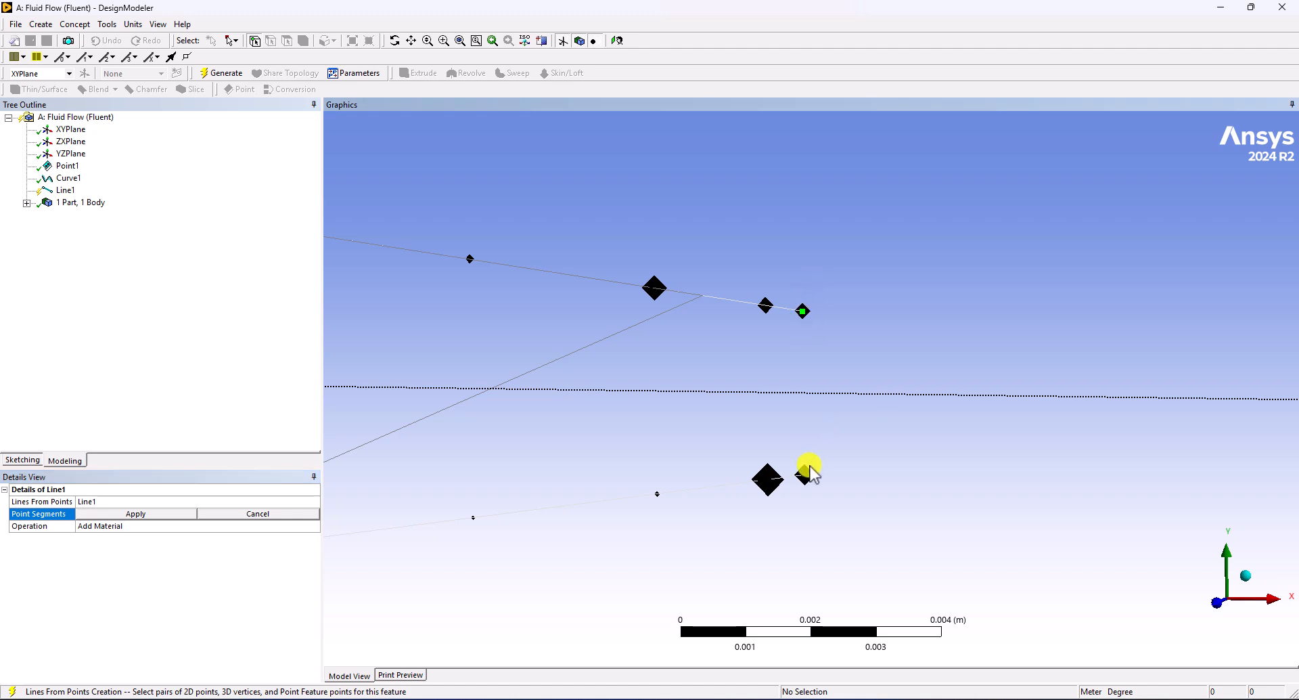
left_click(136, 516)
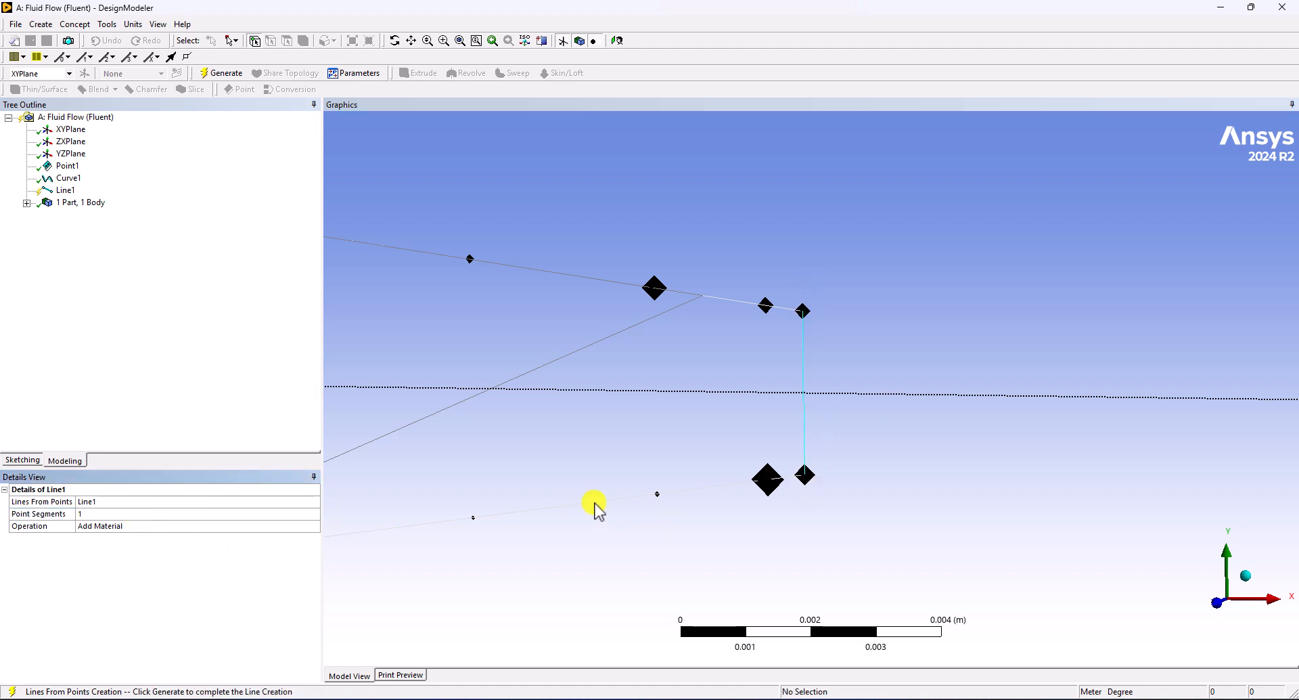
left_click(221, 73)
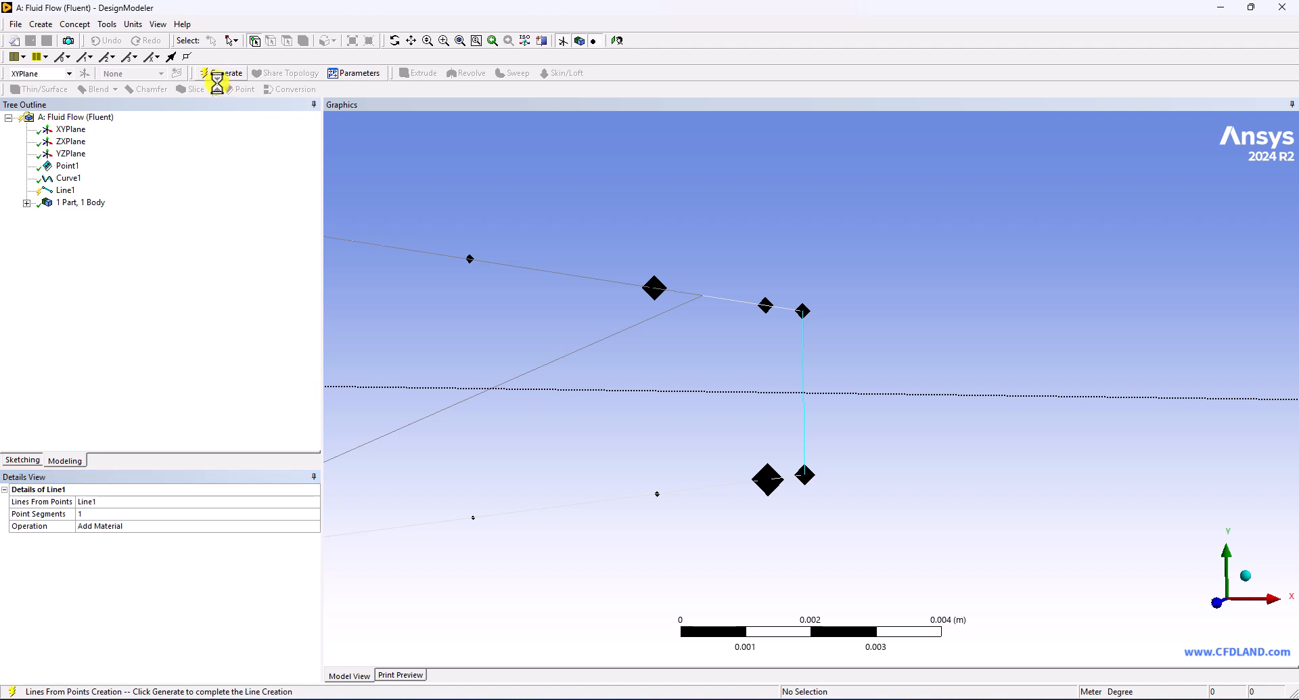
Step: Inspect the line body and delete the straight line that closes the trailing edge
left_click(27, 202)
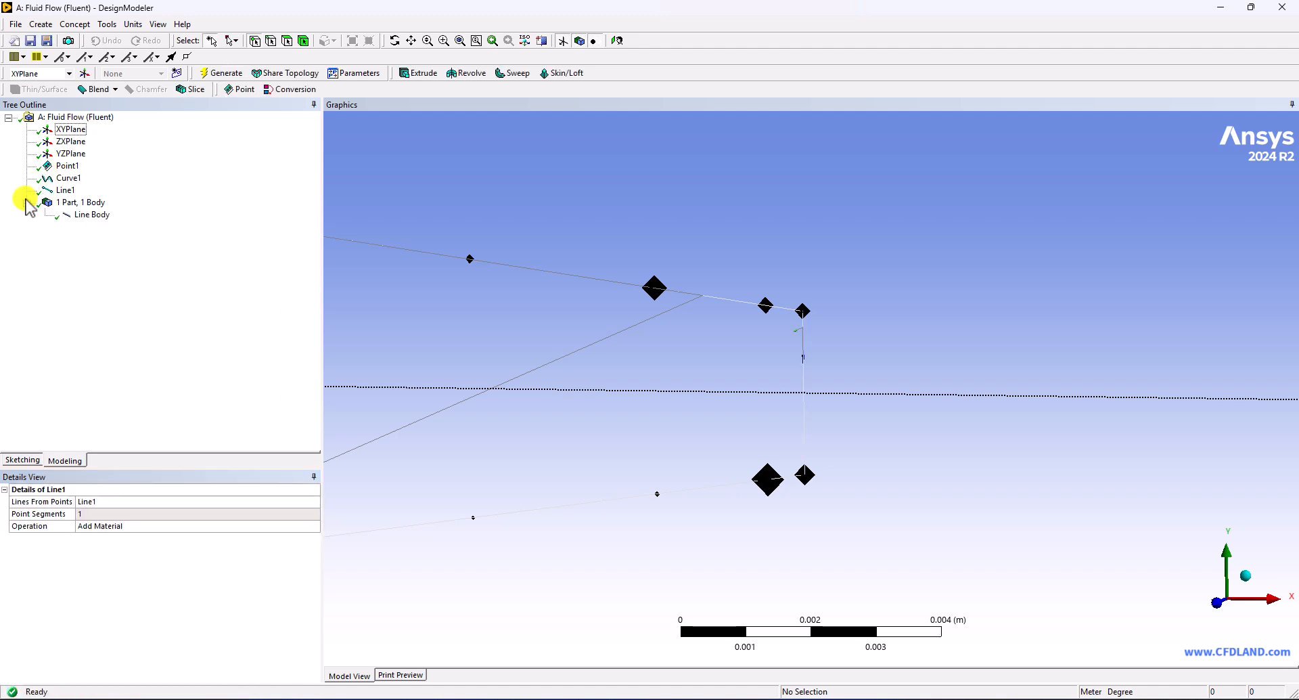
left_click(95, 215)
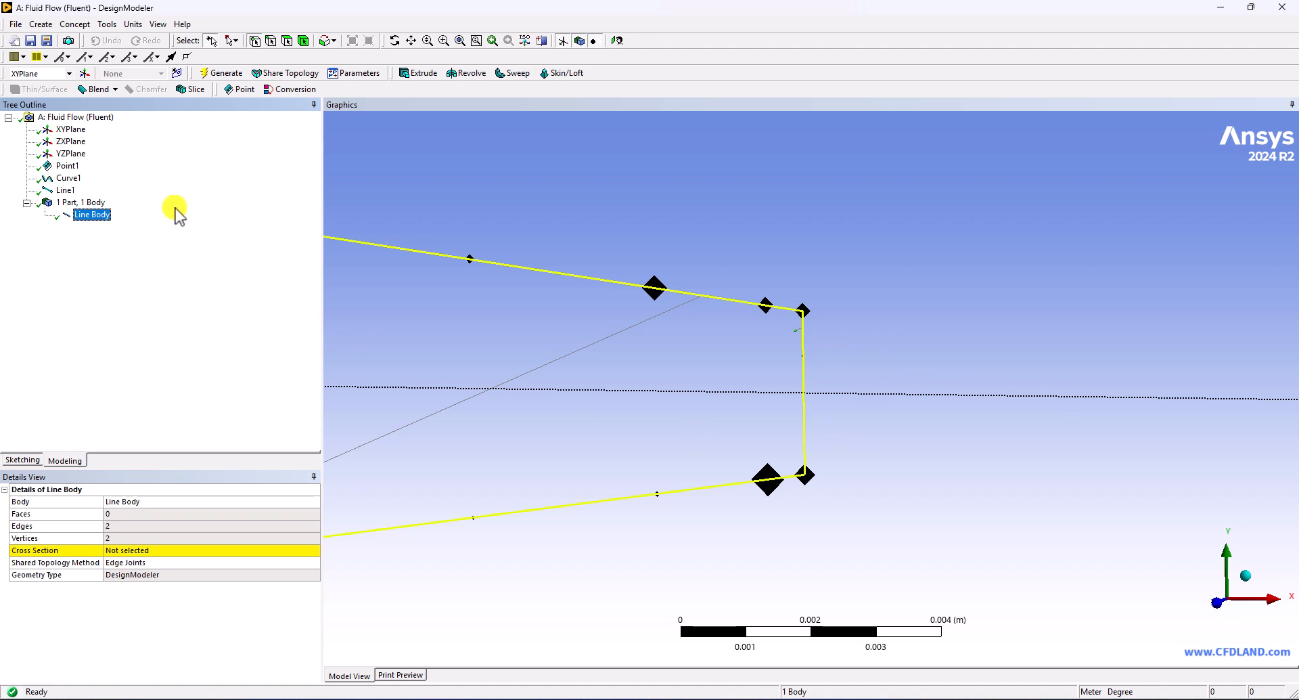
left_click(66, 190)
right_click(64, 190)
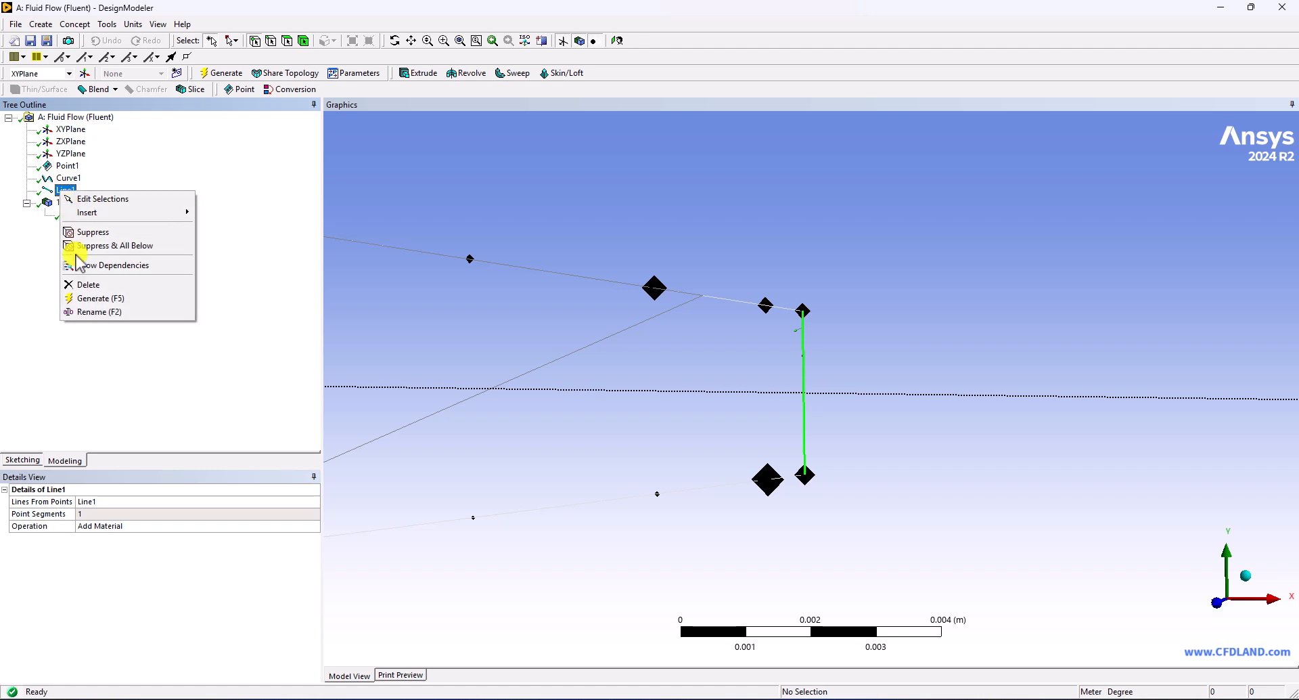
left_click(85, 285)
left_click(595, 400)
Step: Insert a new point feature for closing the airfoil's trailing edge
middle_click_drag(705, 254, 659, 398, "shift")
left_click(44, 25)
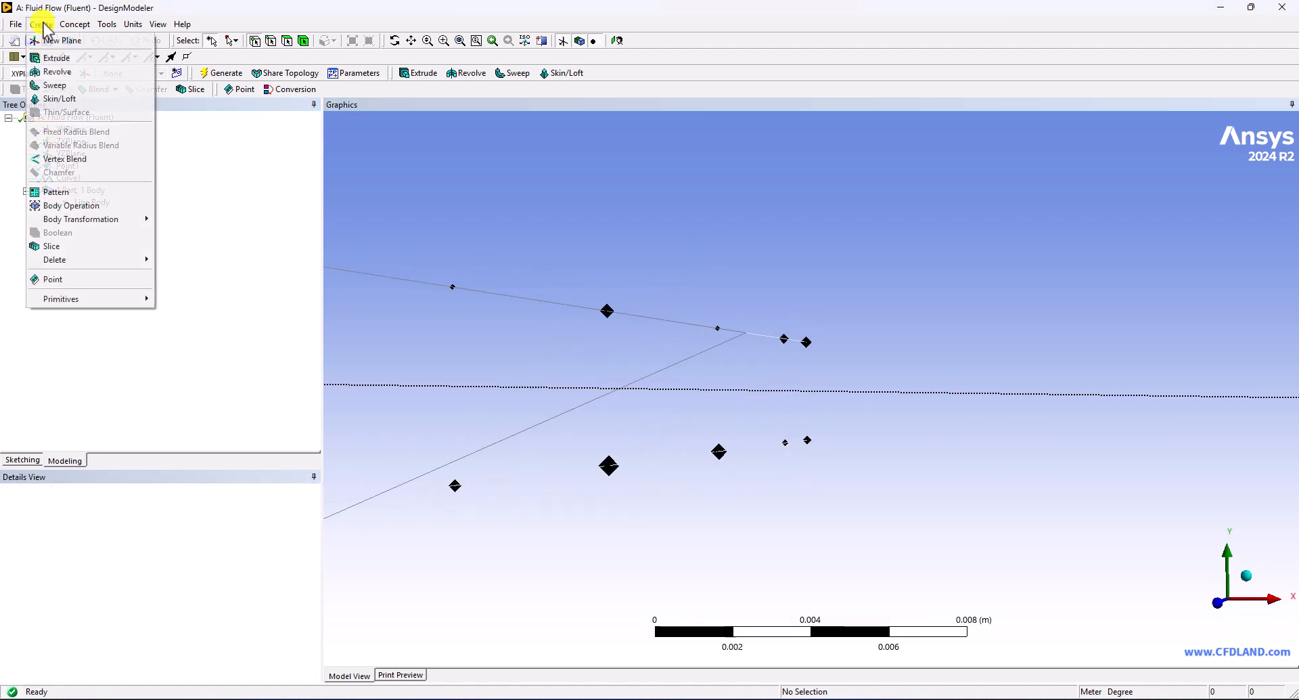
left_click(49, 280)
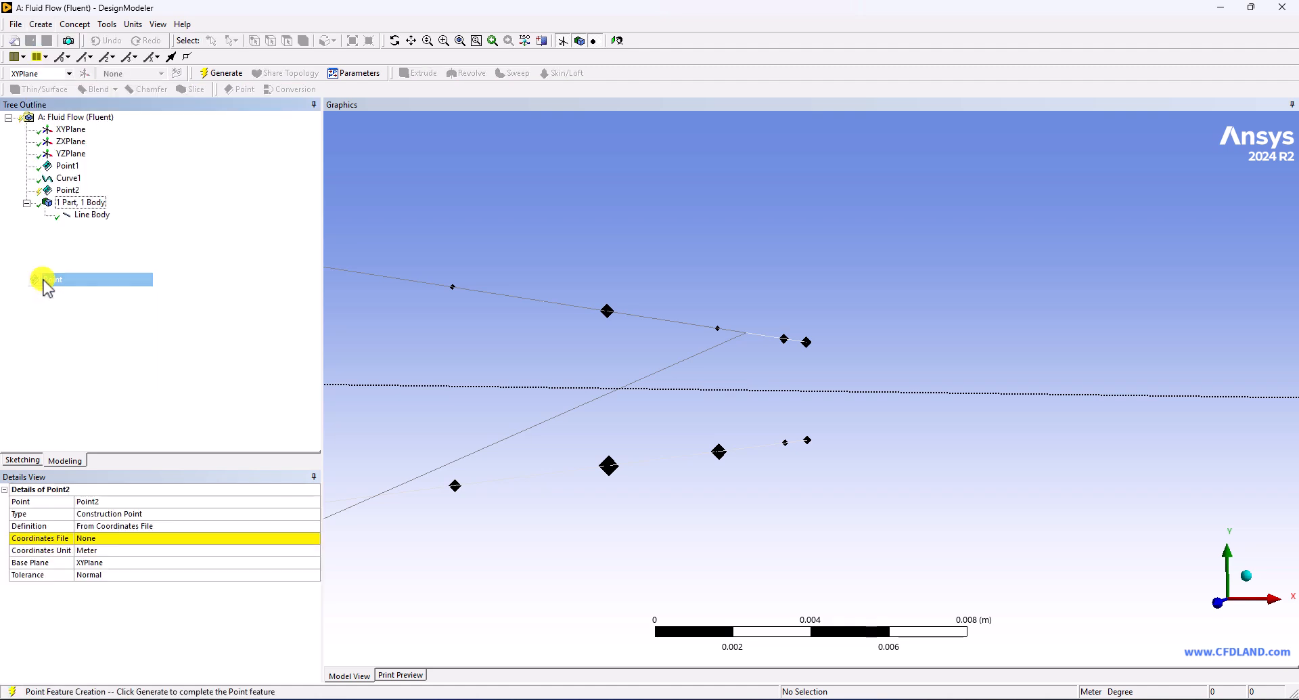
left_click(145, 514)
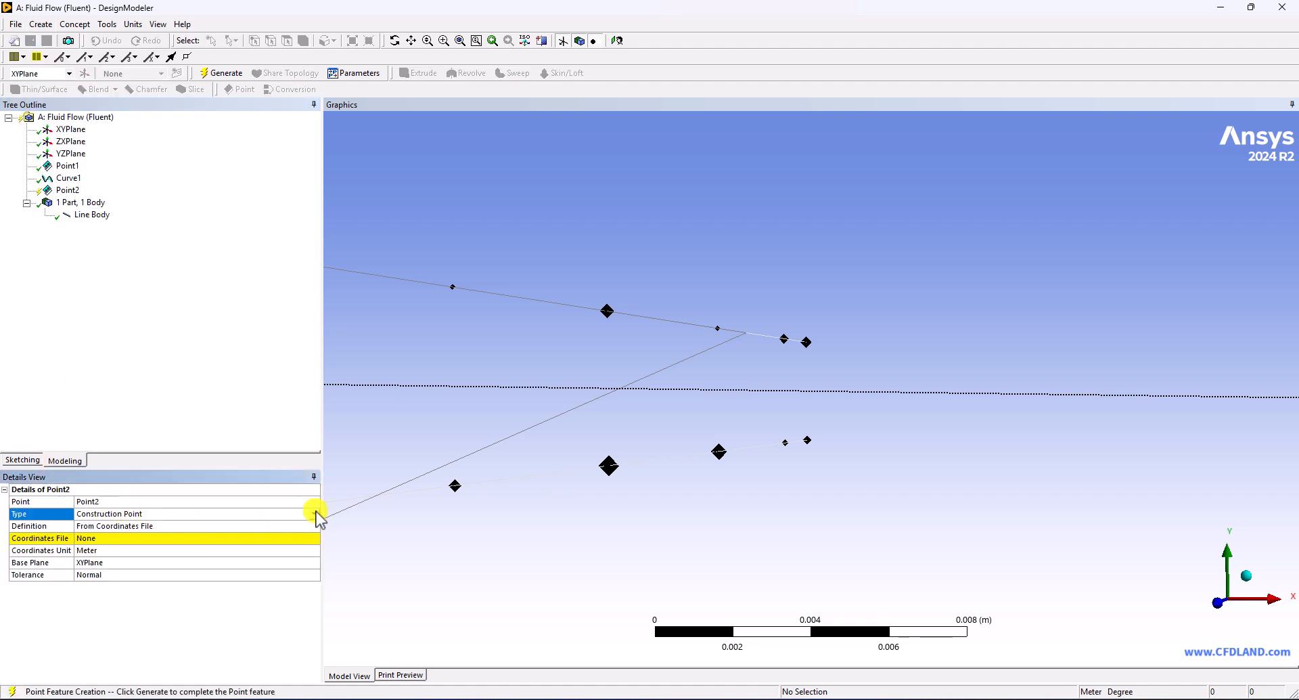
left_click(315, 515)
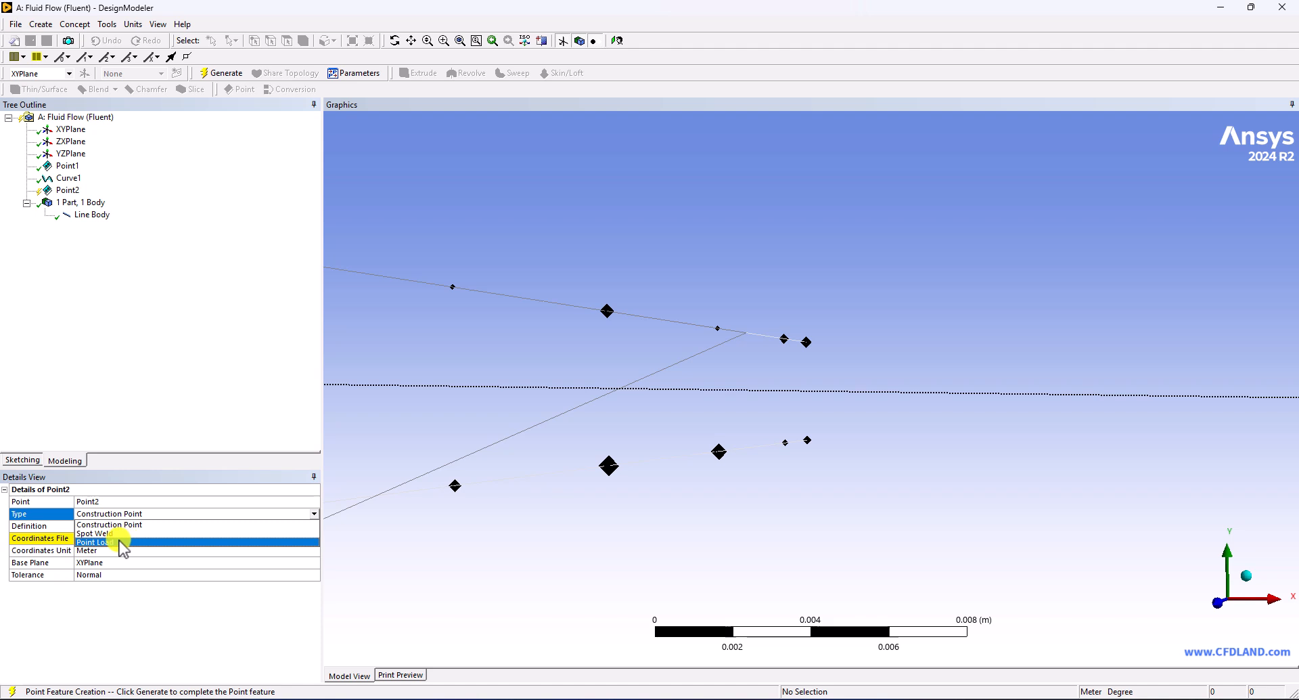
left_click(122, 542)
left_click(314, 514)
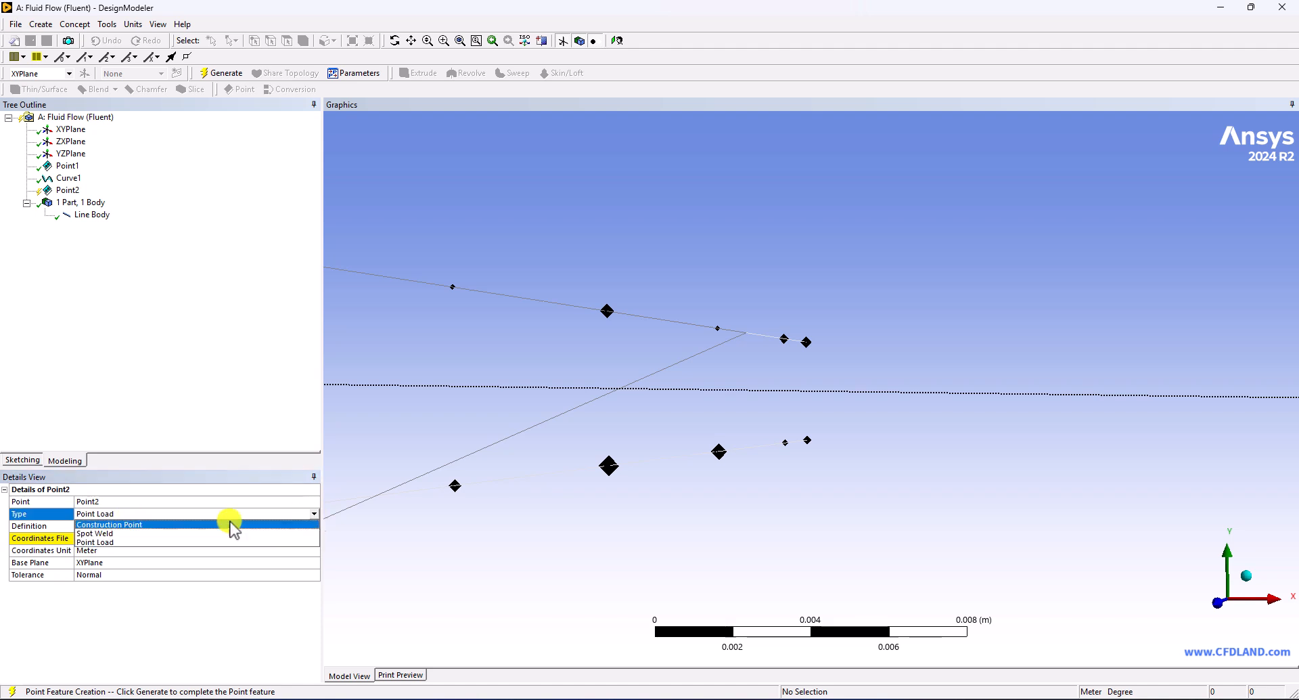
left_click(152, 524)
Step: Define the new point by Manual Input with an X coordinate of 1.008 m and generate it
left_click(186, 526)
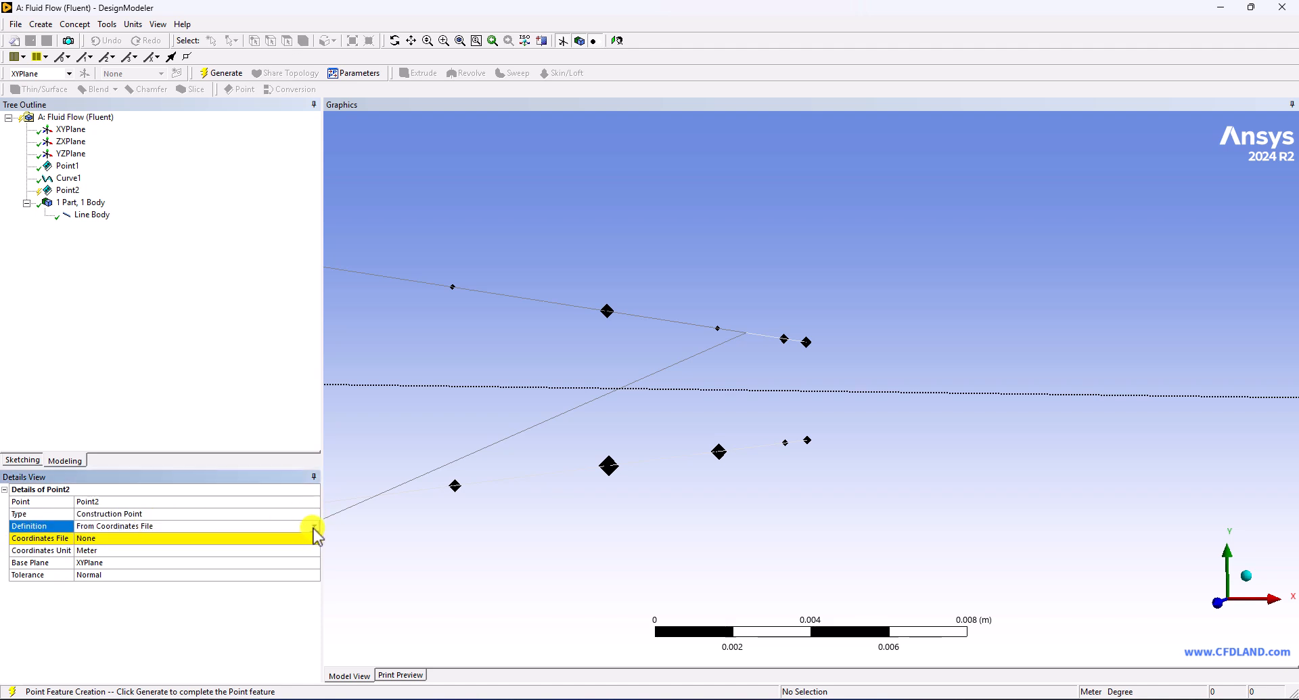
left_click(313, 528)
left_click(155, 570)
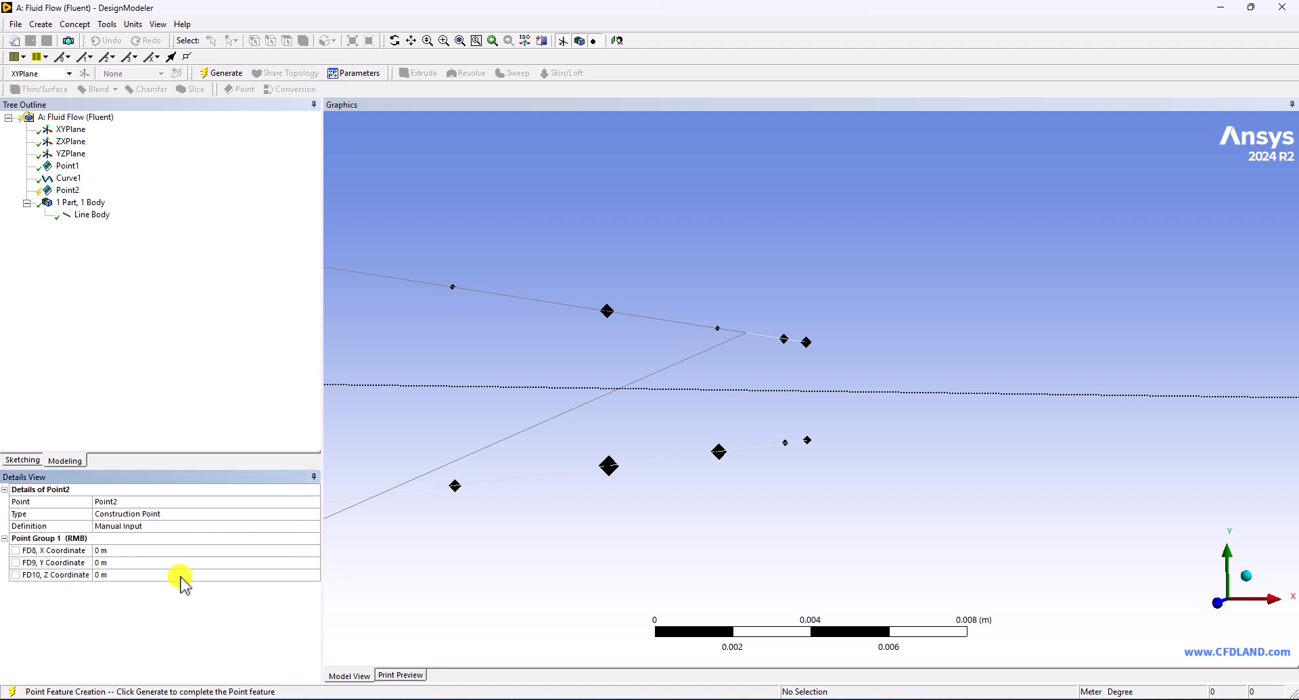
left_click(112, 550)
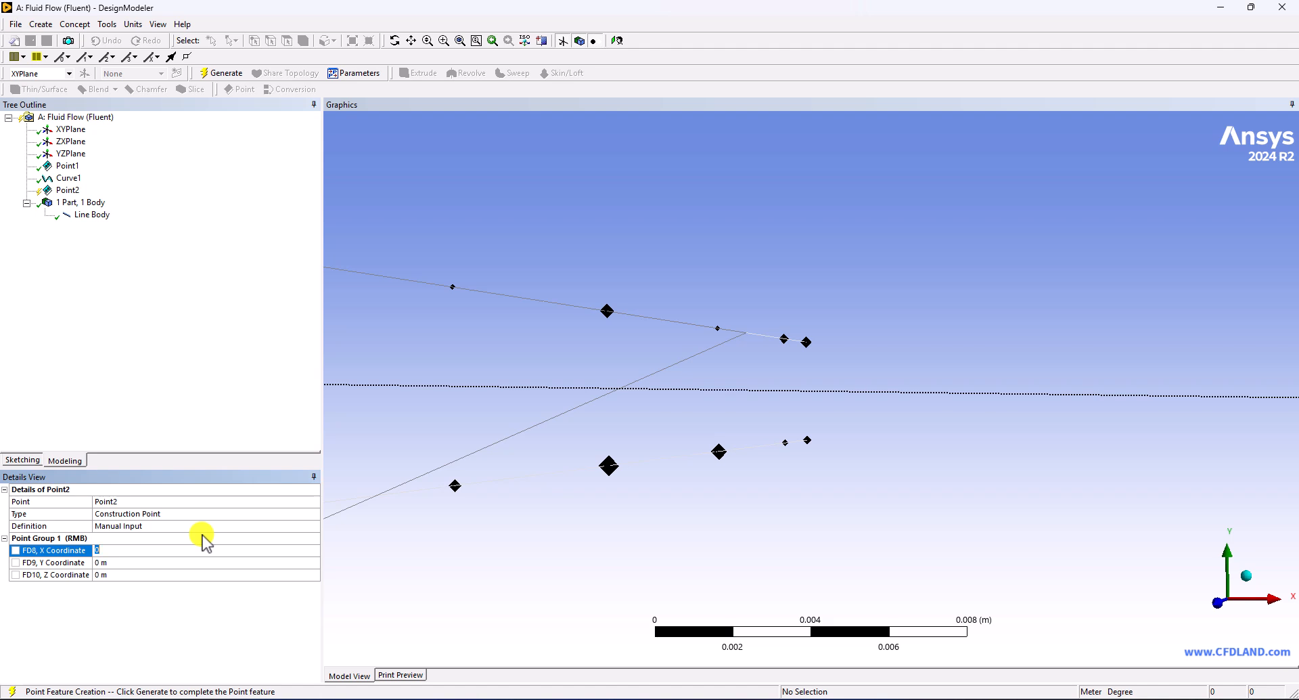
type("1.008")
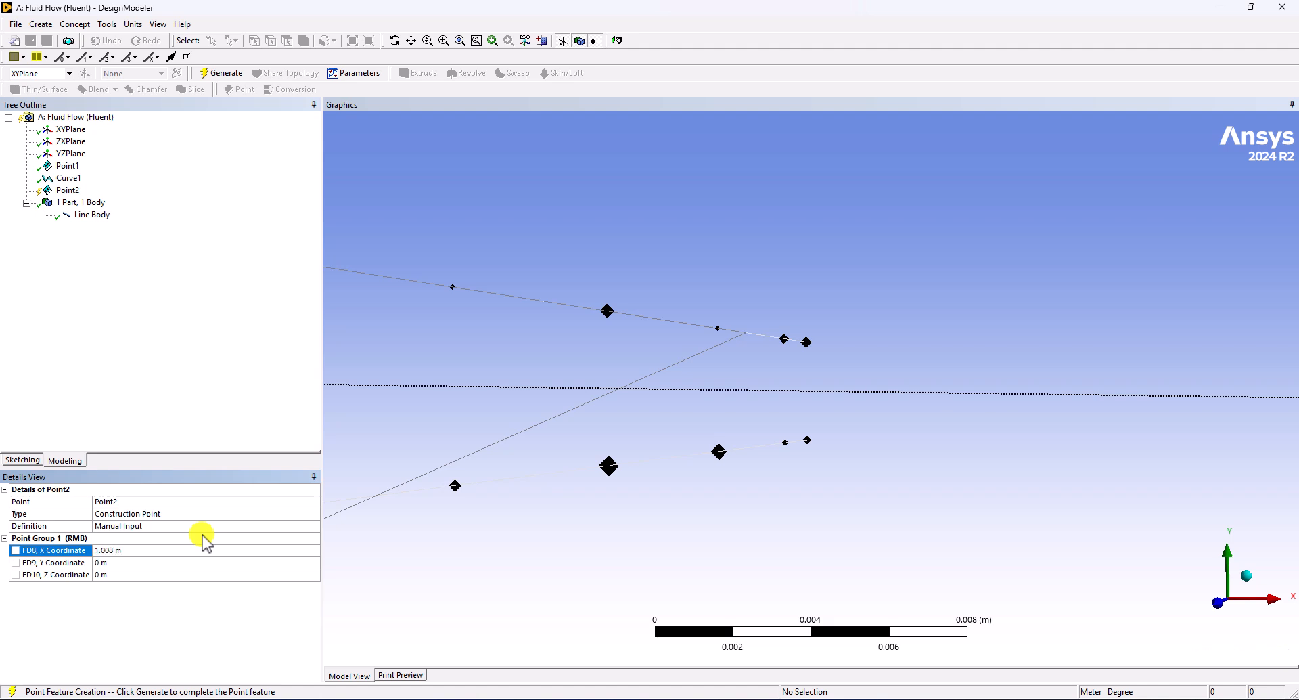
left_click(221, 73)
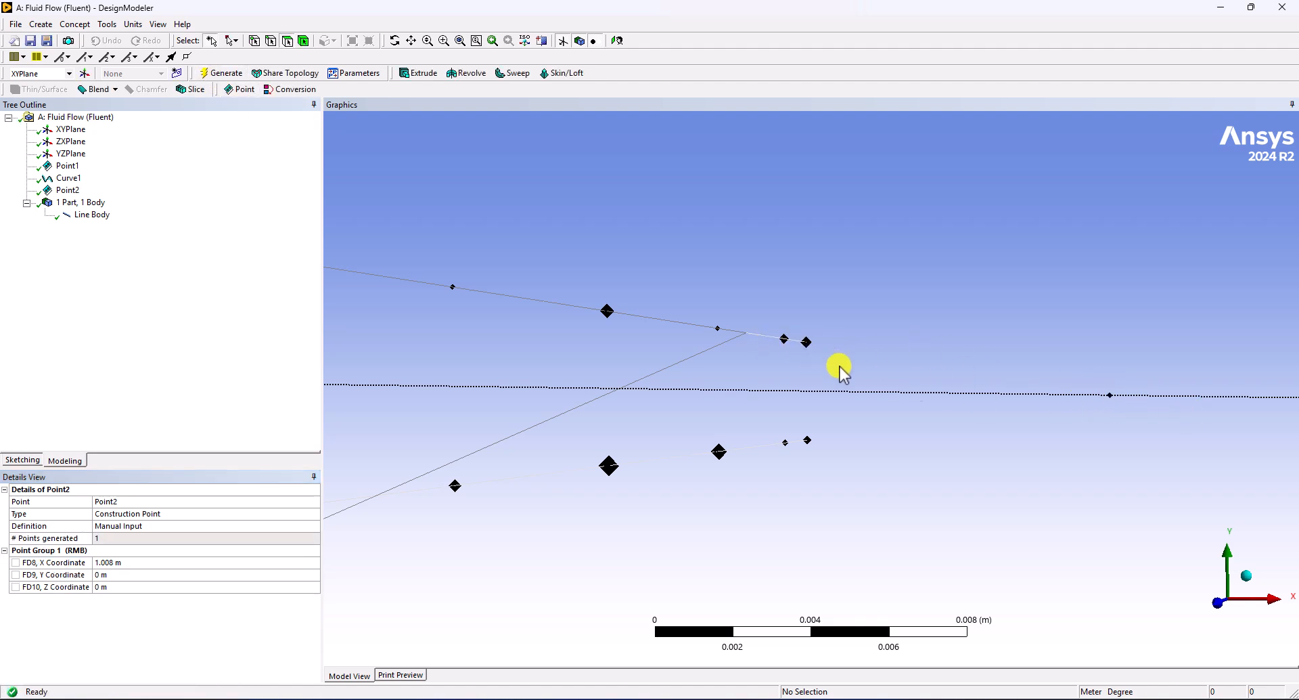
Step: Create lines from points joining the upper and lower trailing-edge end points to the new tip point, and generate them
left_click(76, 24)
left_click(98, 41)
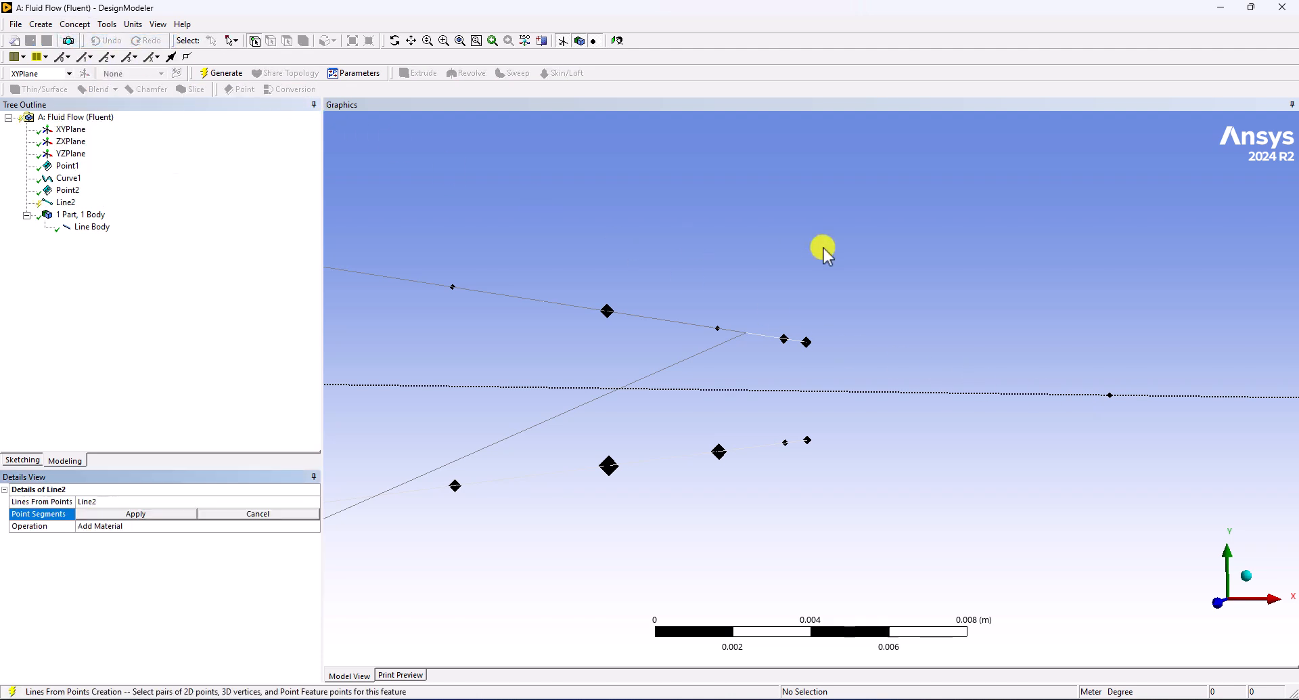
left_click(806, 341)
left_click(1110, 395, "ctrl")
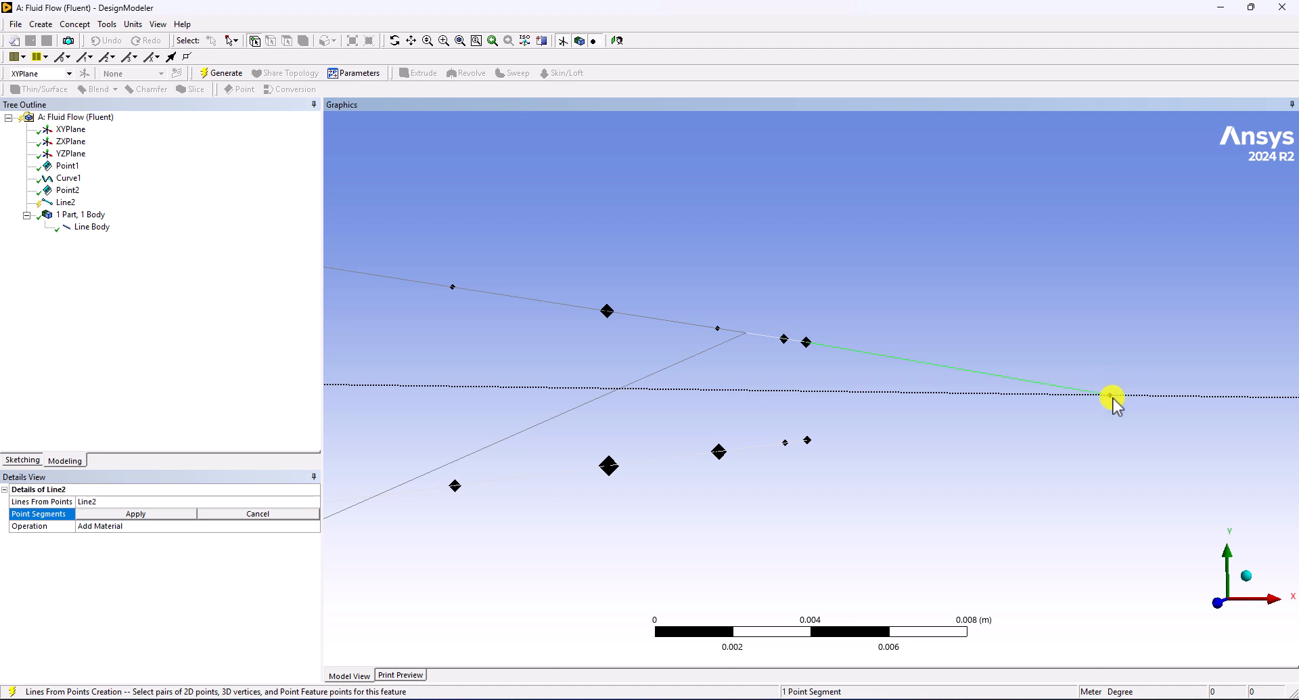
left_click(808, 440, "ctrl")
left_click(139, 514)
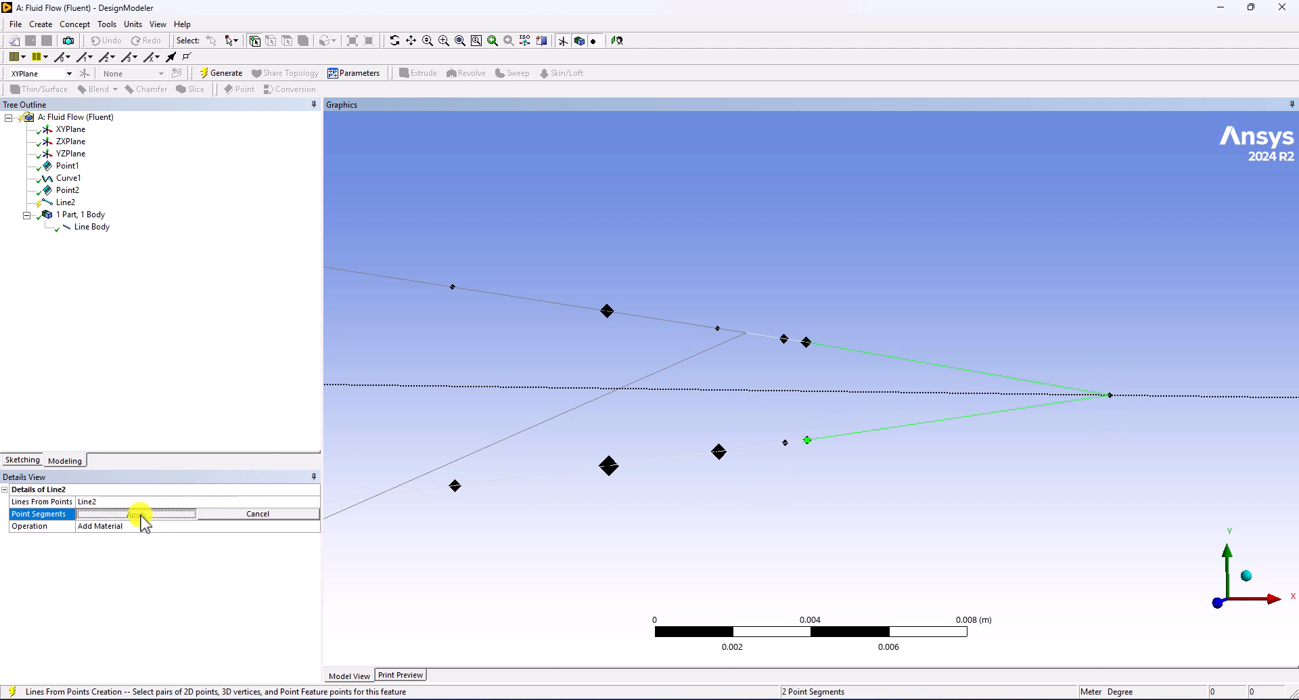
left_click(86, 527)
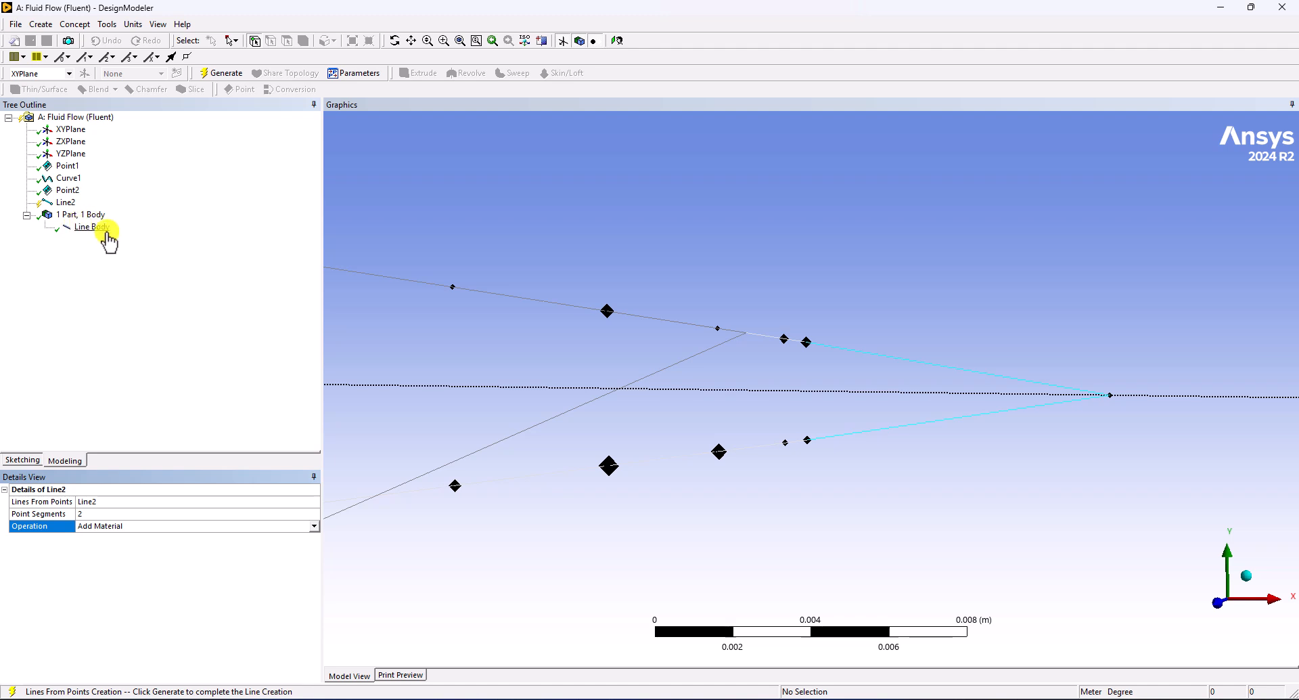
left_click(218, 74)
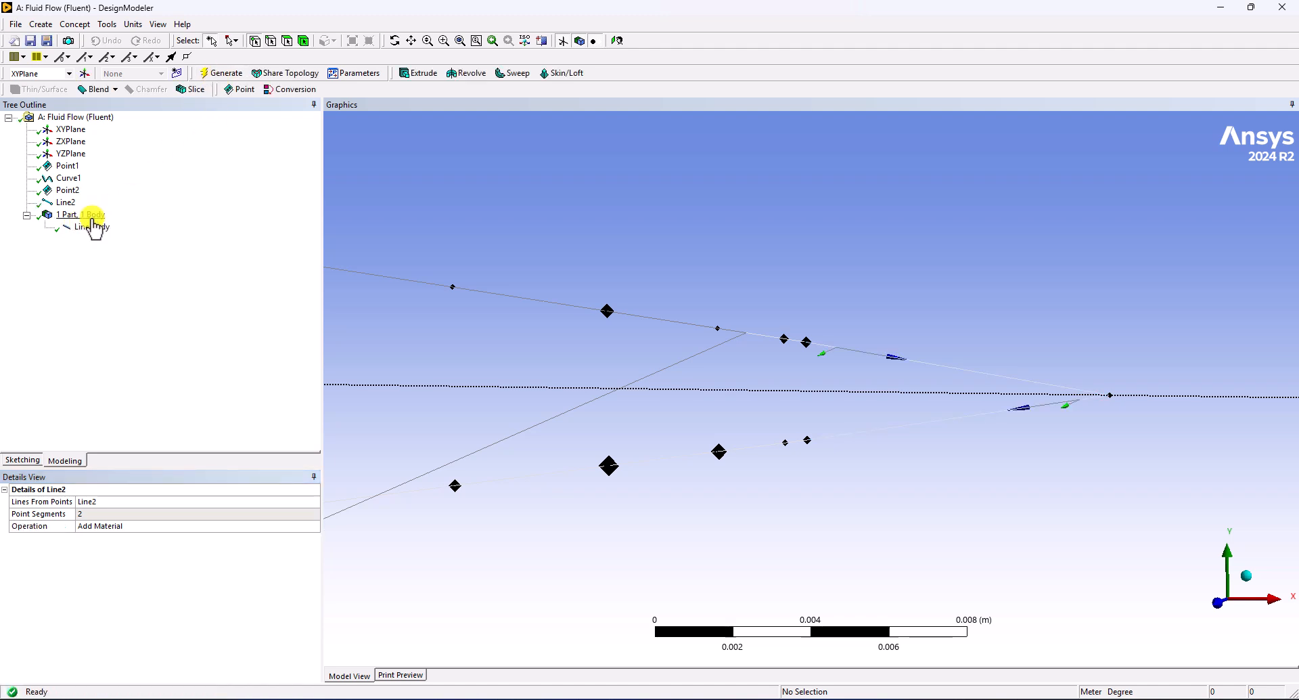
Step: Try the Add Frozen operation for the trailing-edge lines, regenerate, and inspect the line bodies
double_click(105, 533)
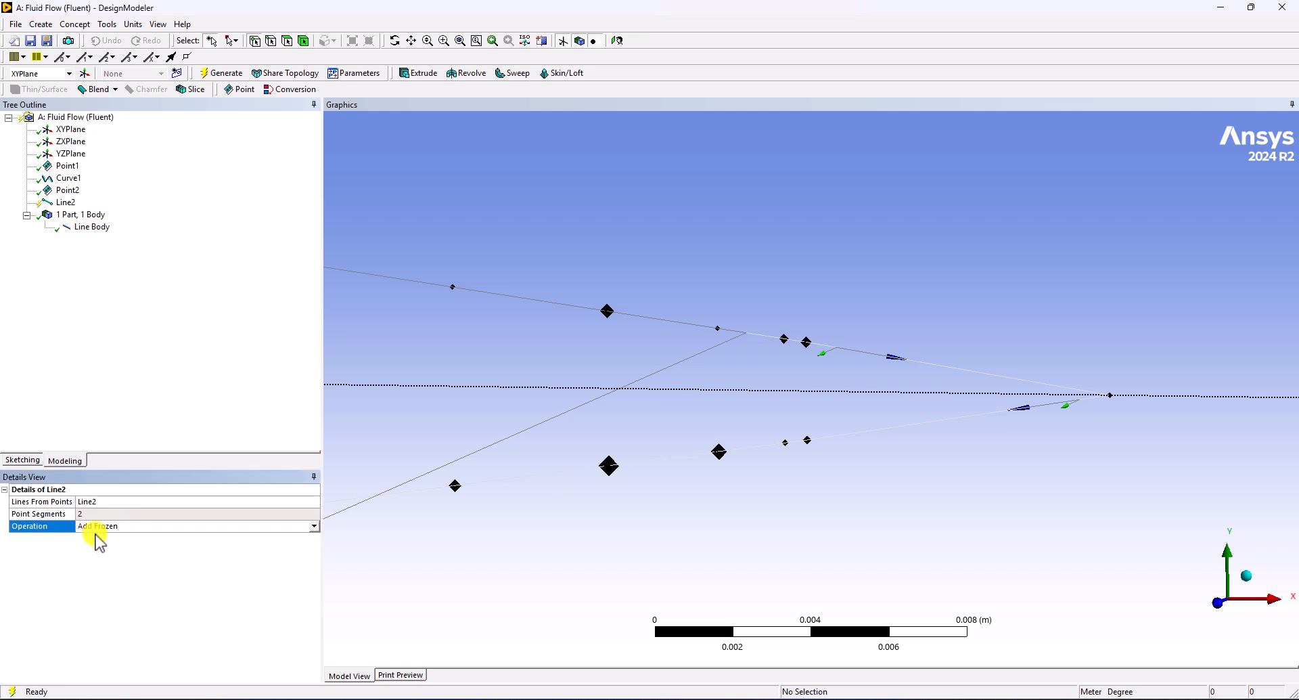
left_click(218, 74)
left_click(88, 227)
left_click(89, 239)
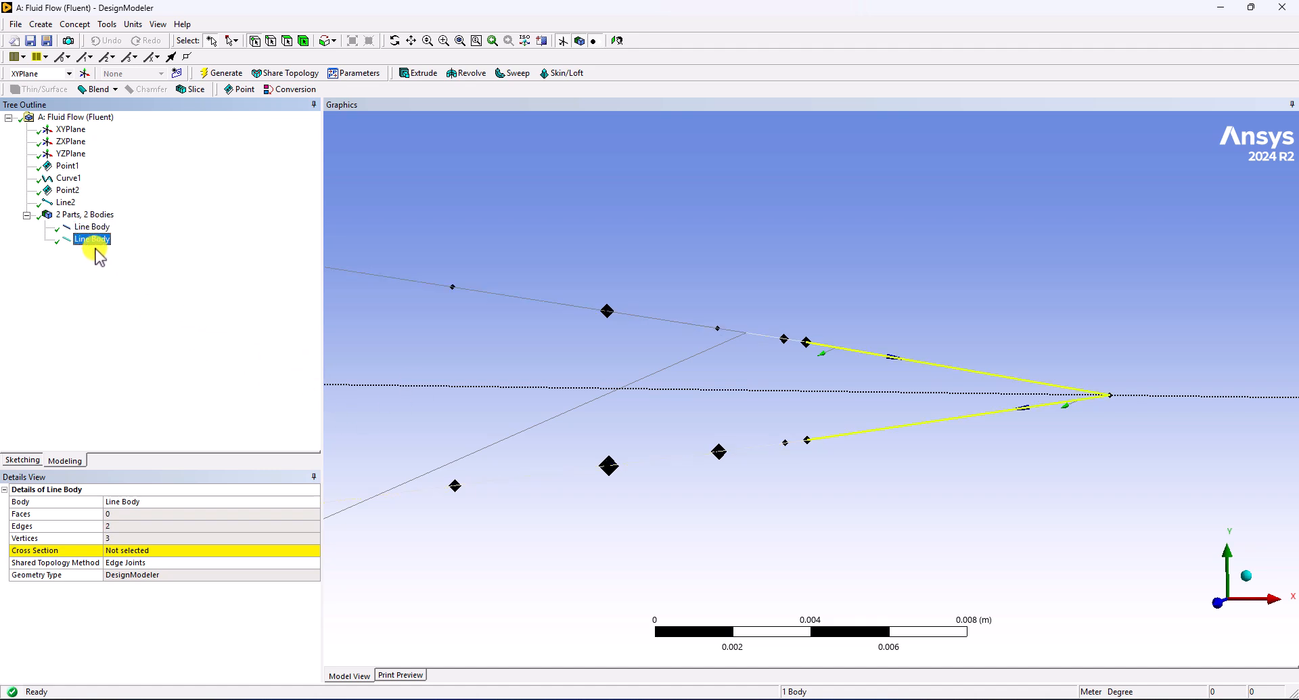
Step: Set the trailing-edge lines' operation back to Add Material and regenerate the model
left_click(65, 203)
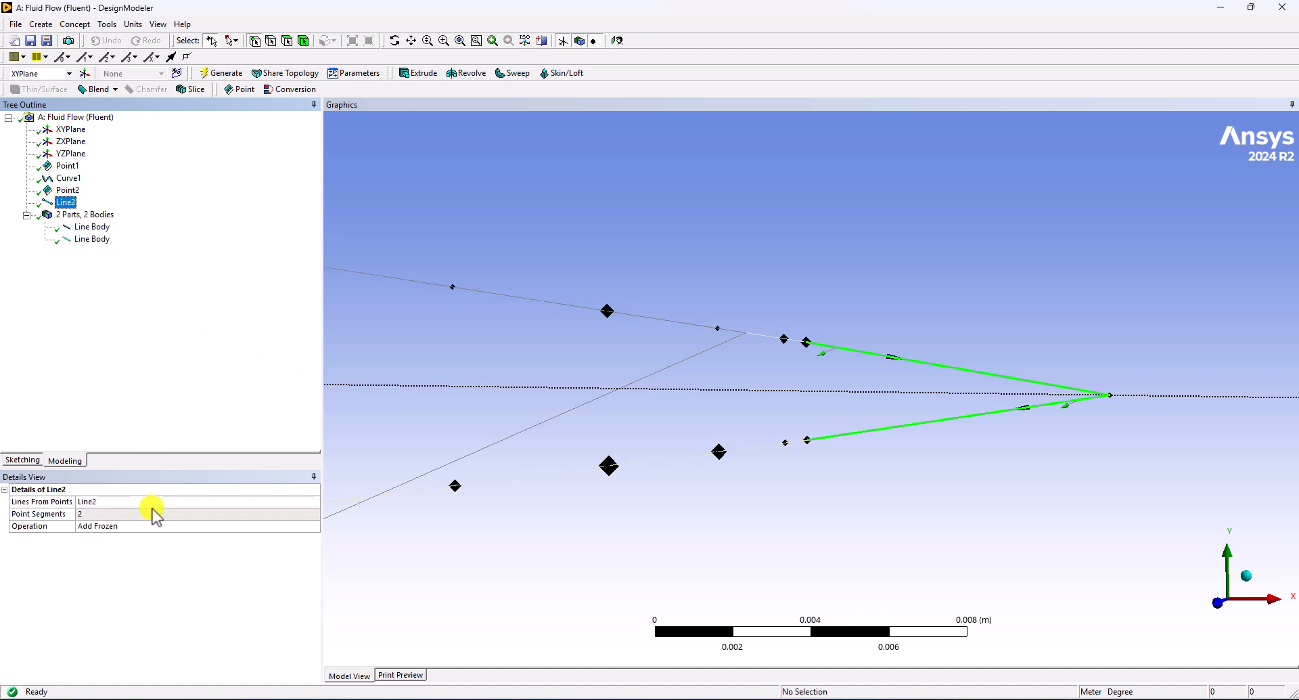
double_click(108, 528)
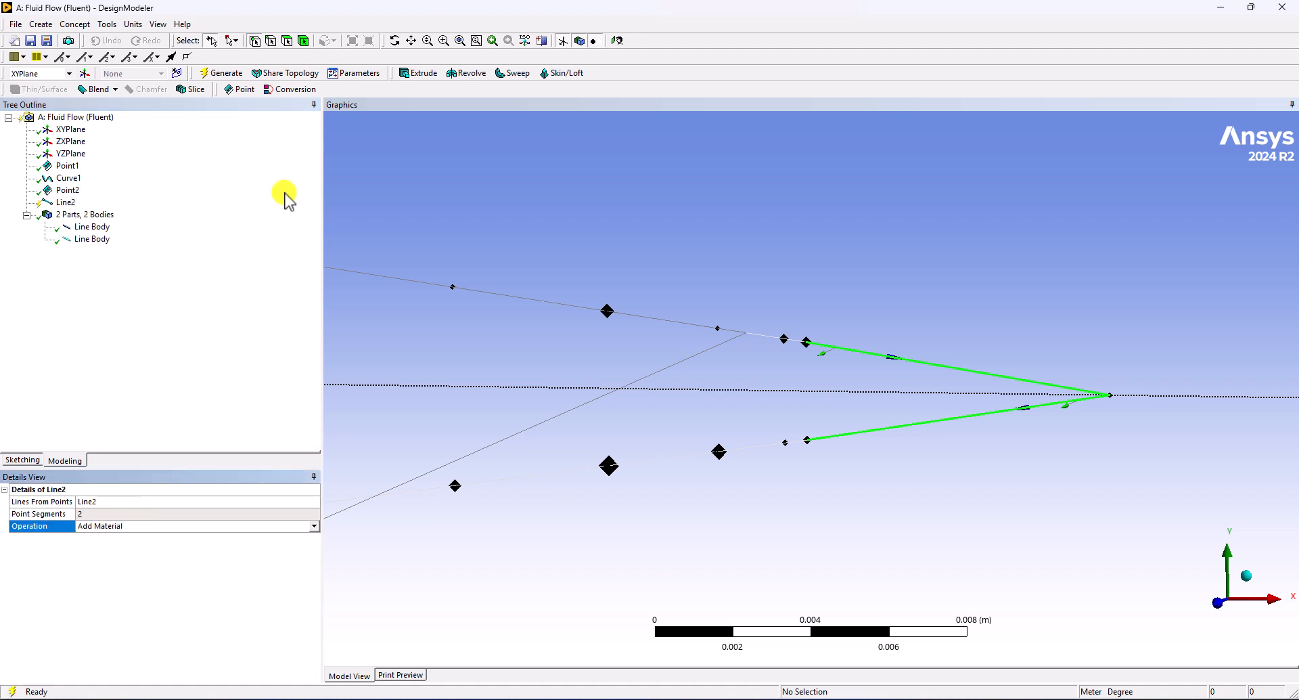
left_click(233, 70)
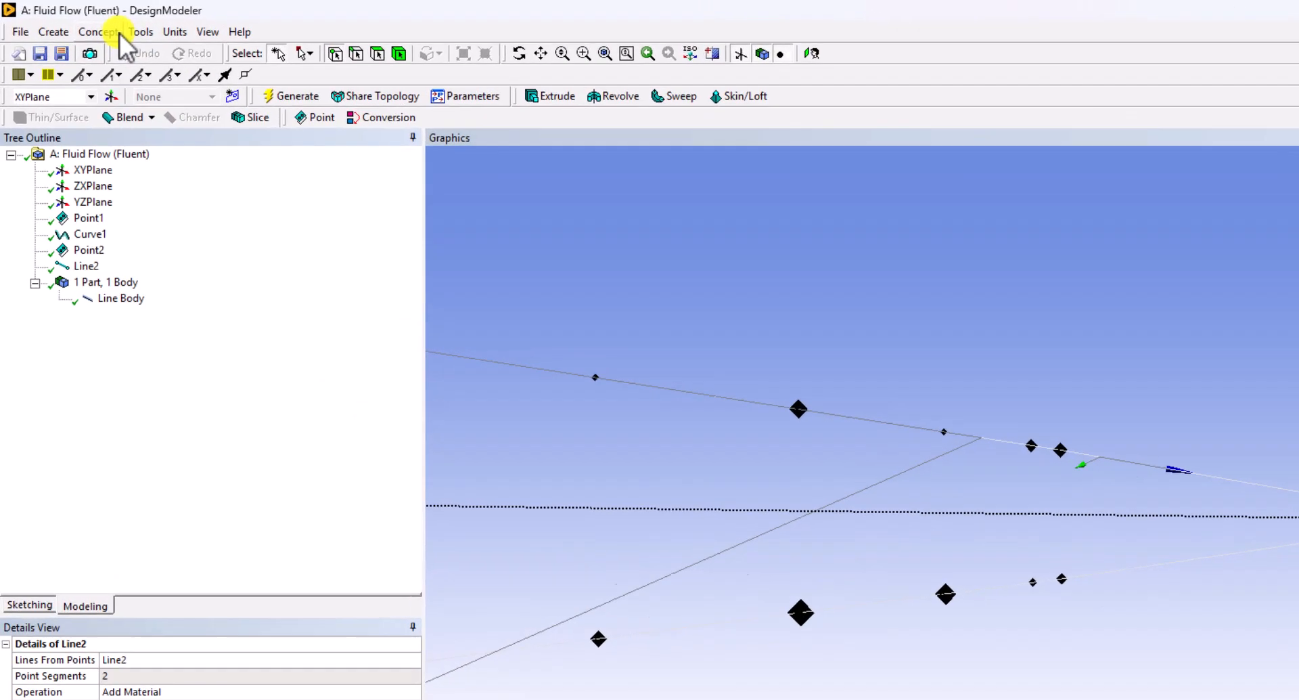
Step: Create a surface from the airfoil curve and the two trailing-edge line edges, and generate it
left_click(80, 24)
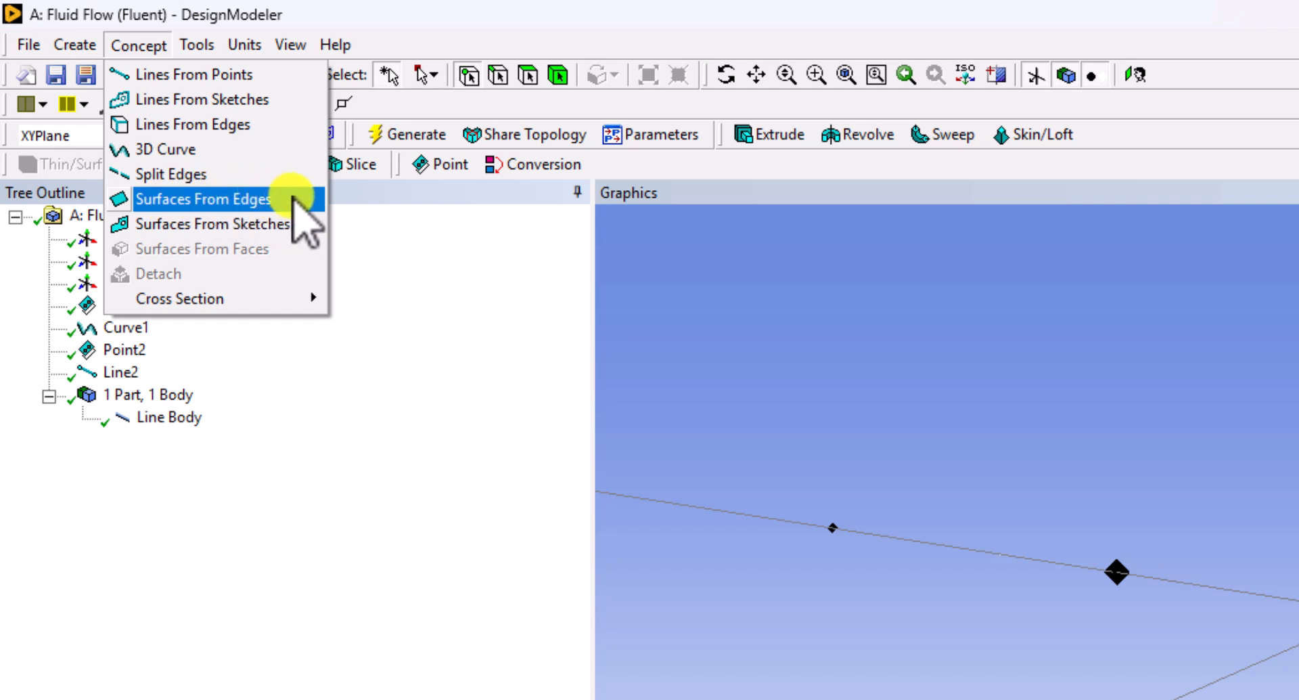
left_click(294, 197)
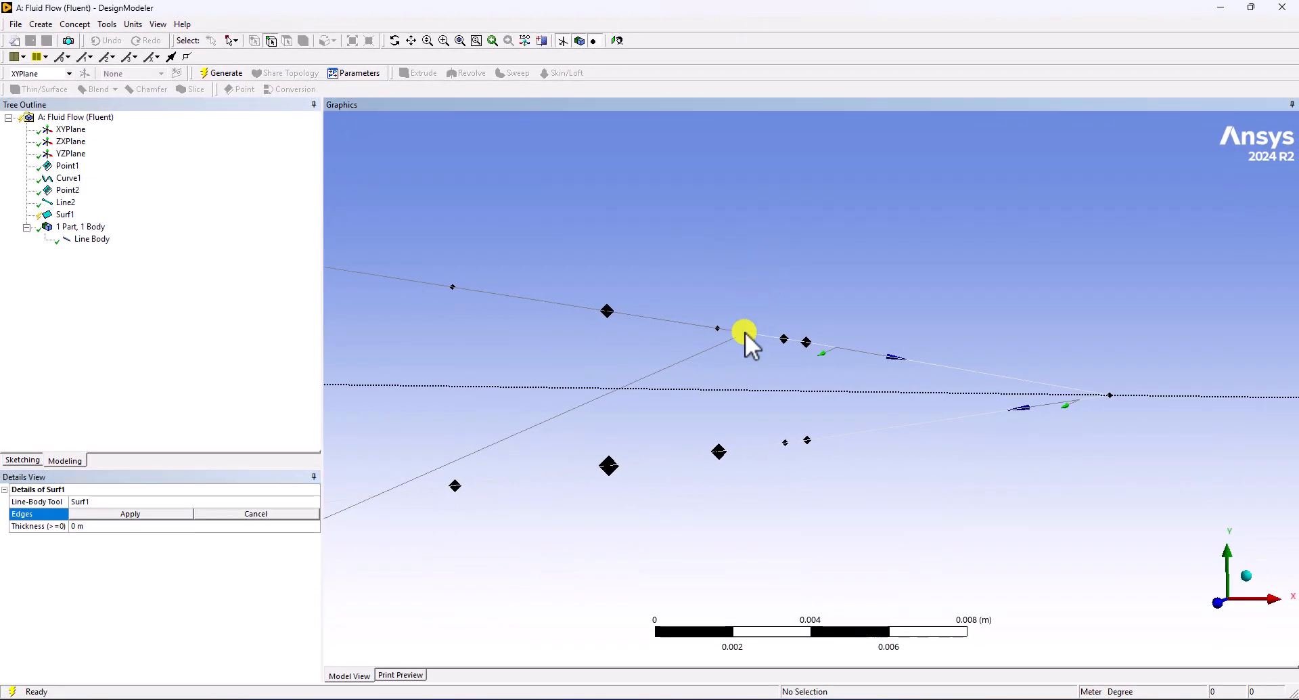
left_click(745, 331)
left_click(777, 414, "ctrl")
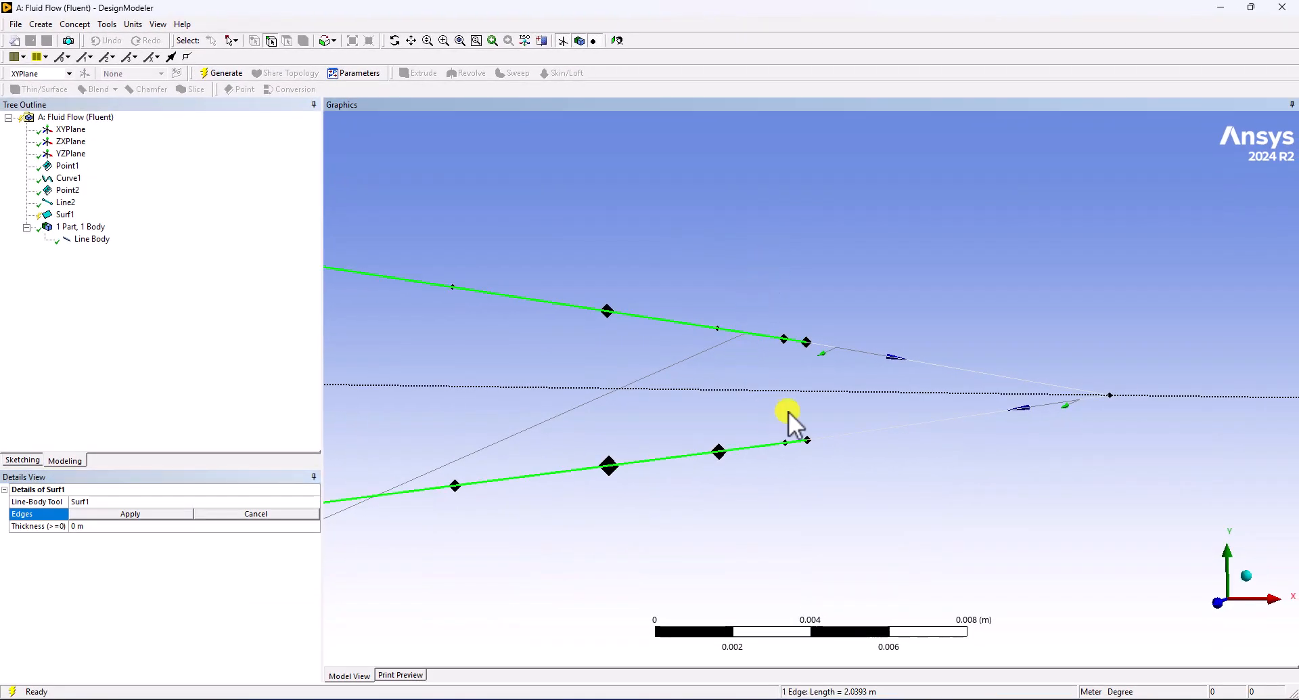
left_click(879, 368, "ctrl")
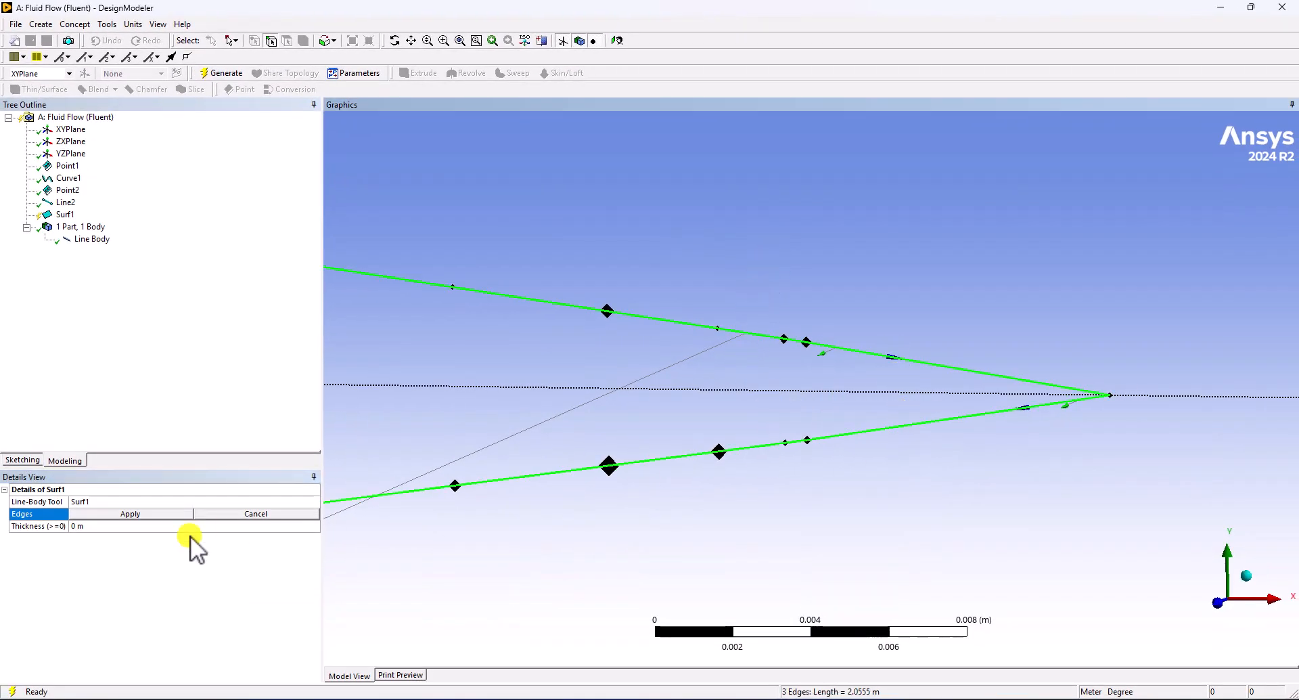
left_click(137, 514)
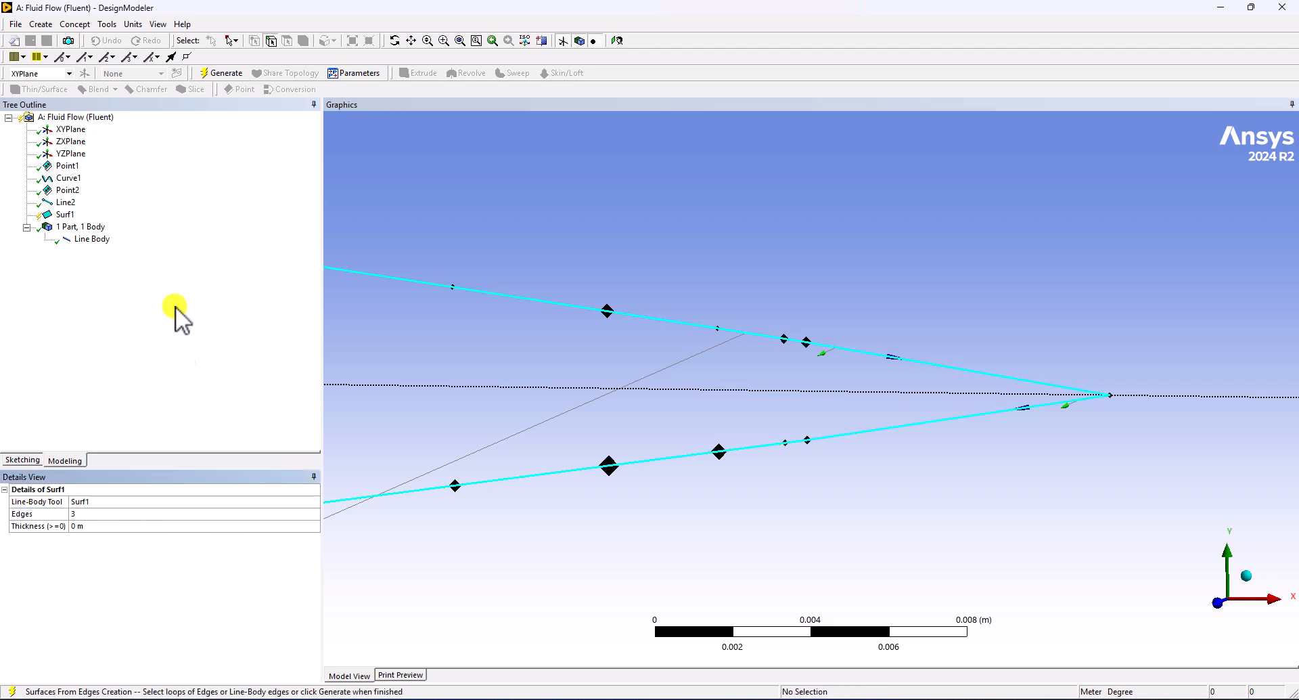
left_click(216, 72)
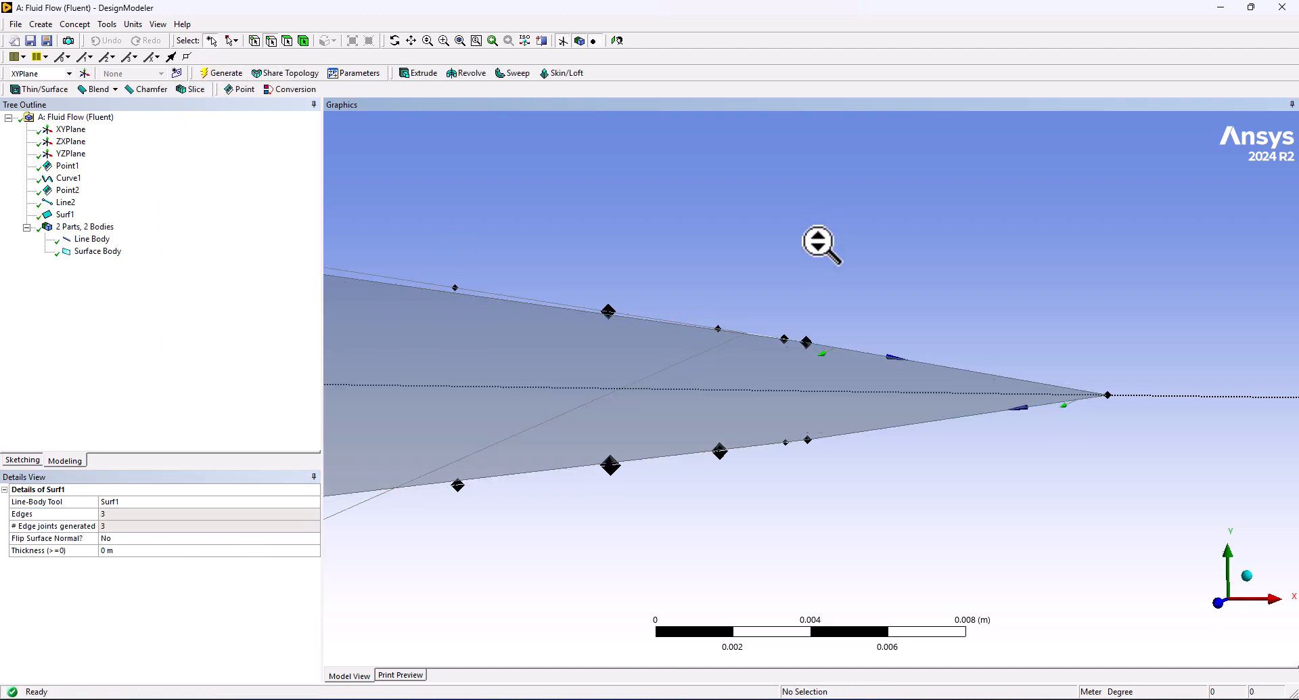
Step: Suppress the line body outlining the airfoil and check the remaining surface body
scroll(778, 234, "down", 2)
scroll(778, 233, "down", 10)
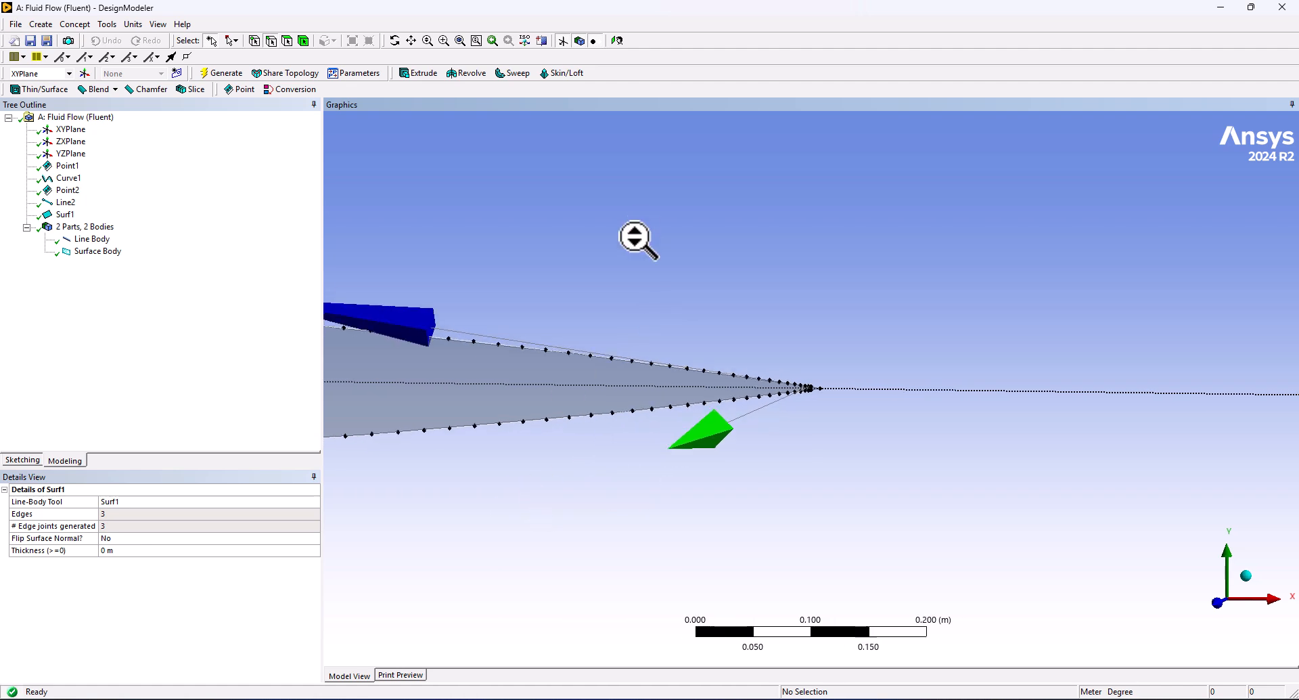
scroll(595, 251, "down", 1)
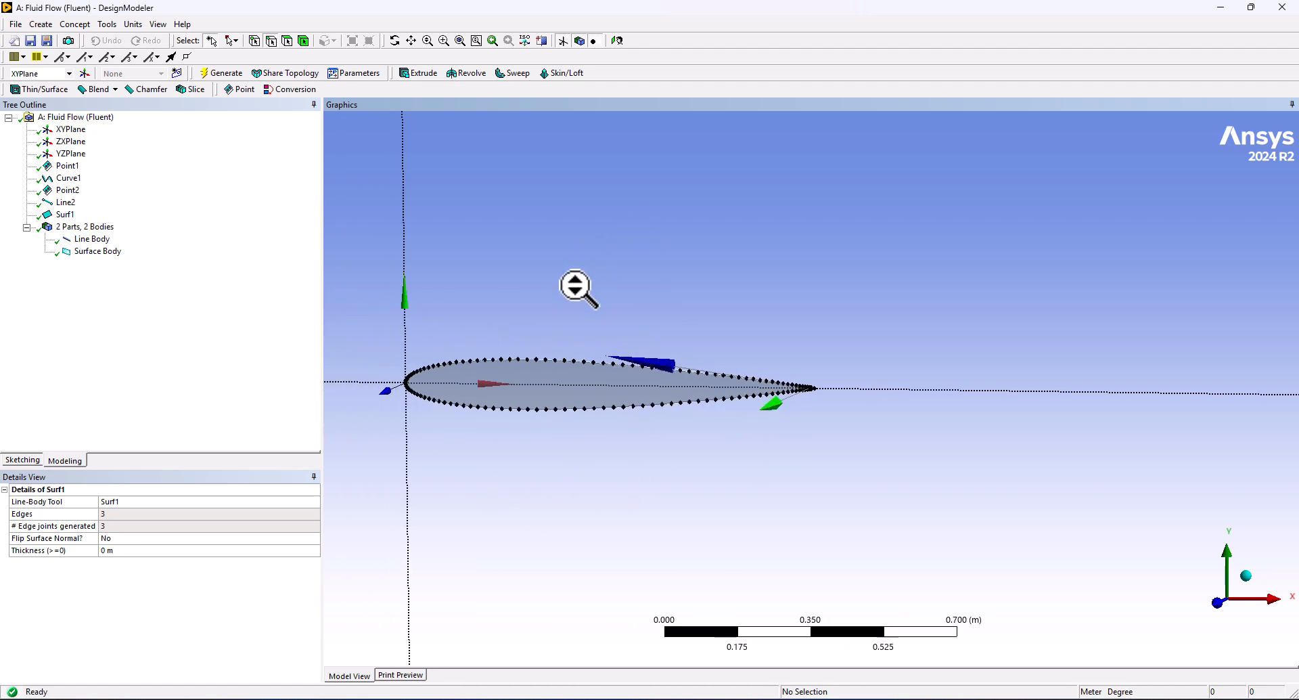
left_click(98, 239)
right_click(82, 240)
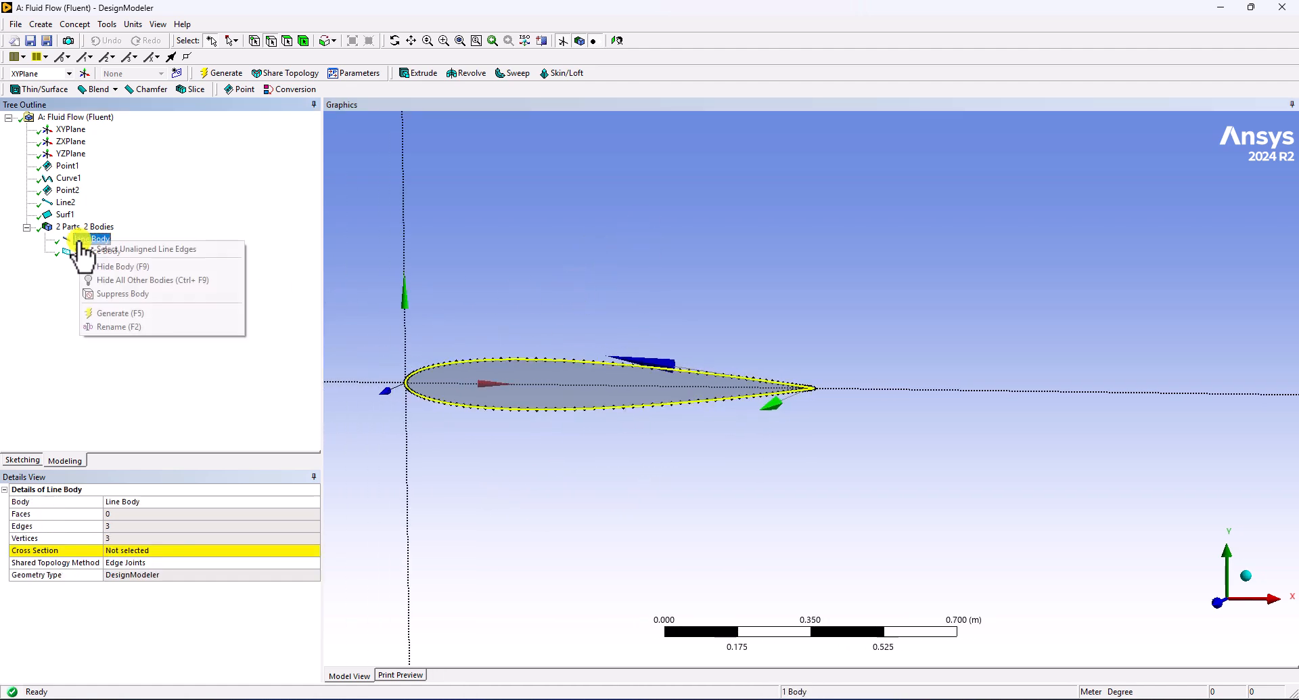
left_click(169, 292)
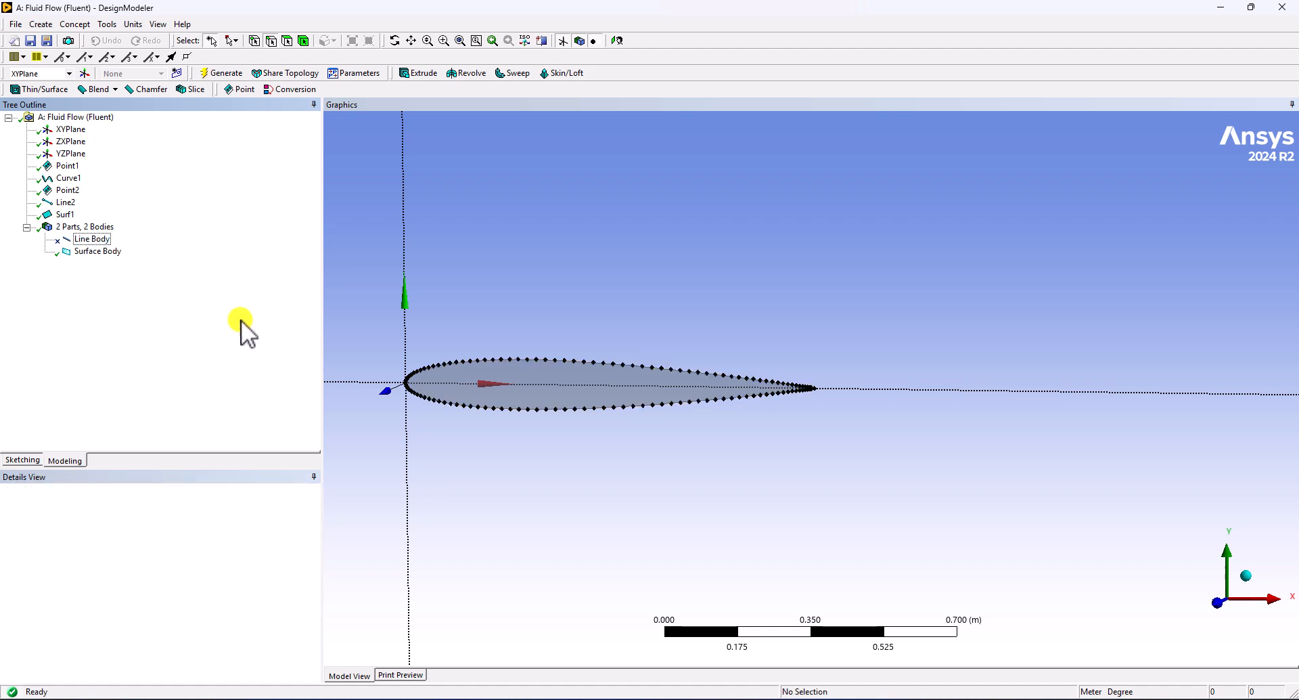
left_click(81, 251)
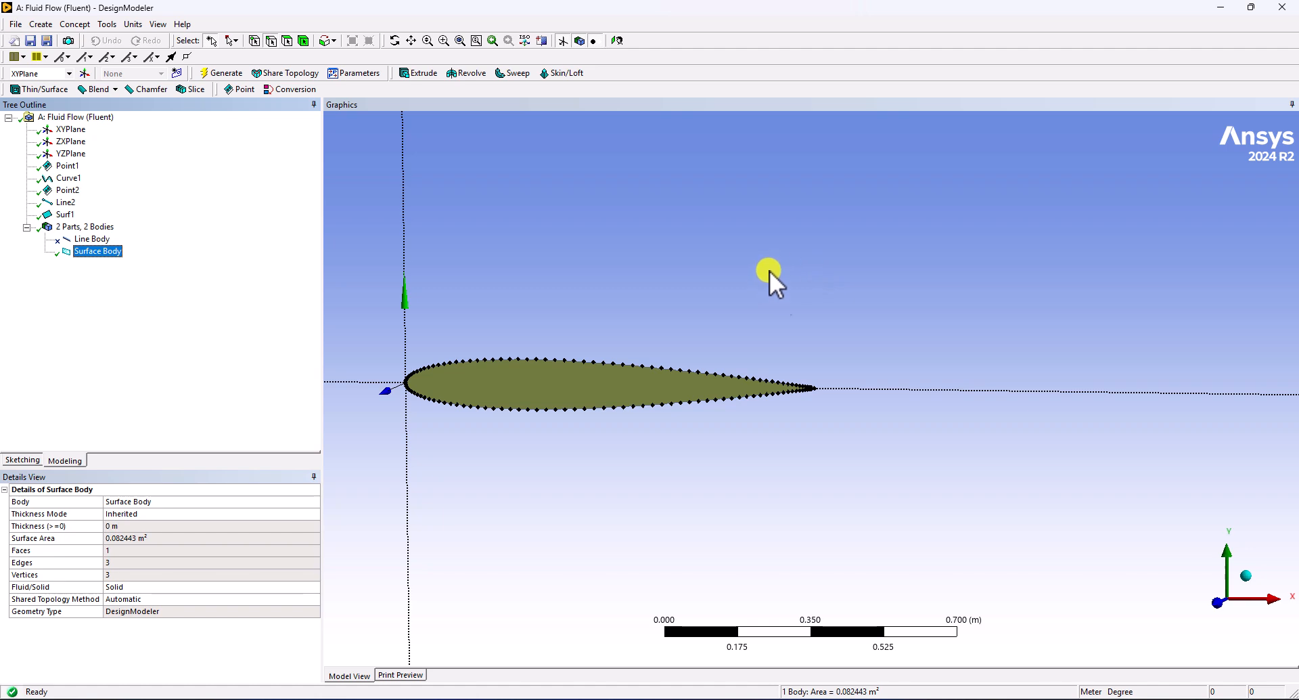
Step: Add a Scale body transformation for the airfoil surface body, using Body Centroids as the scaling origin
left_click(1218, 602)
scroll(679, 295, "down", 3)
left_click(833, 444)
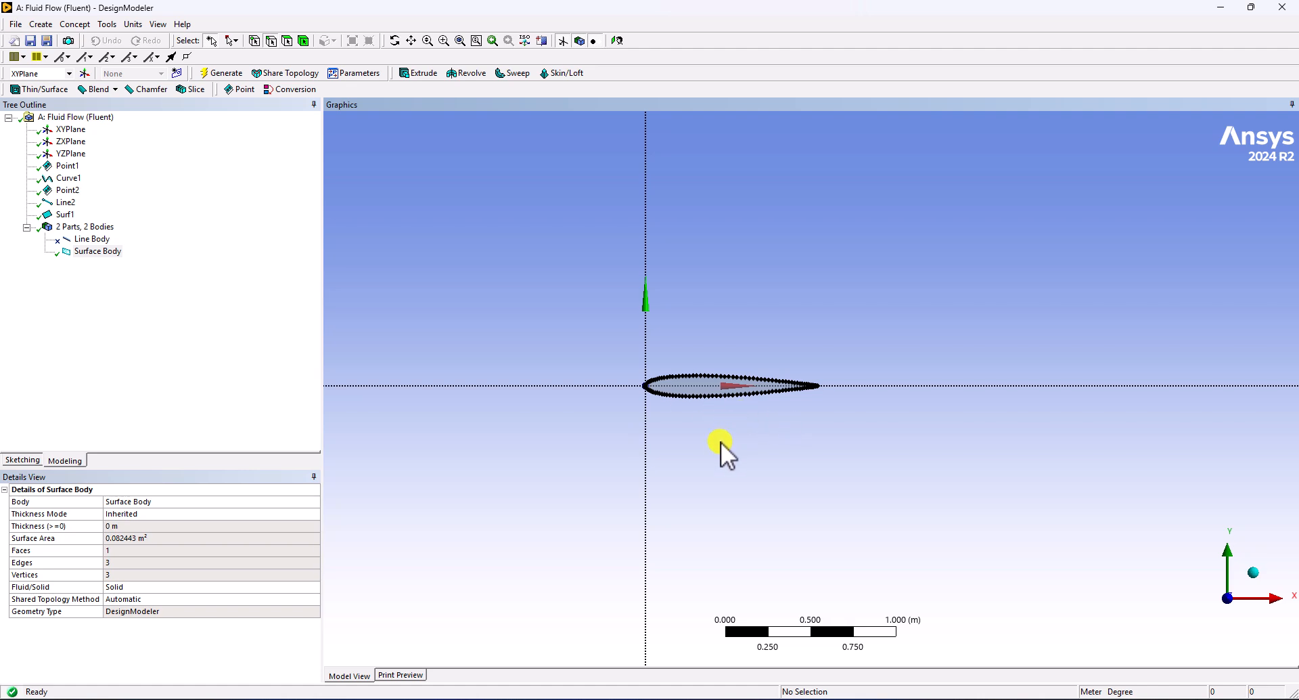
left_click(46, 25)
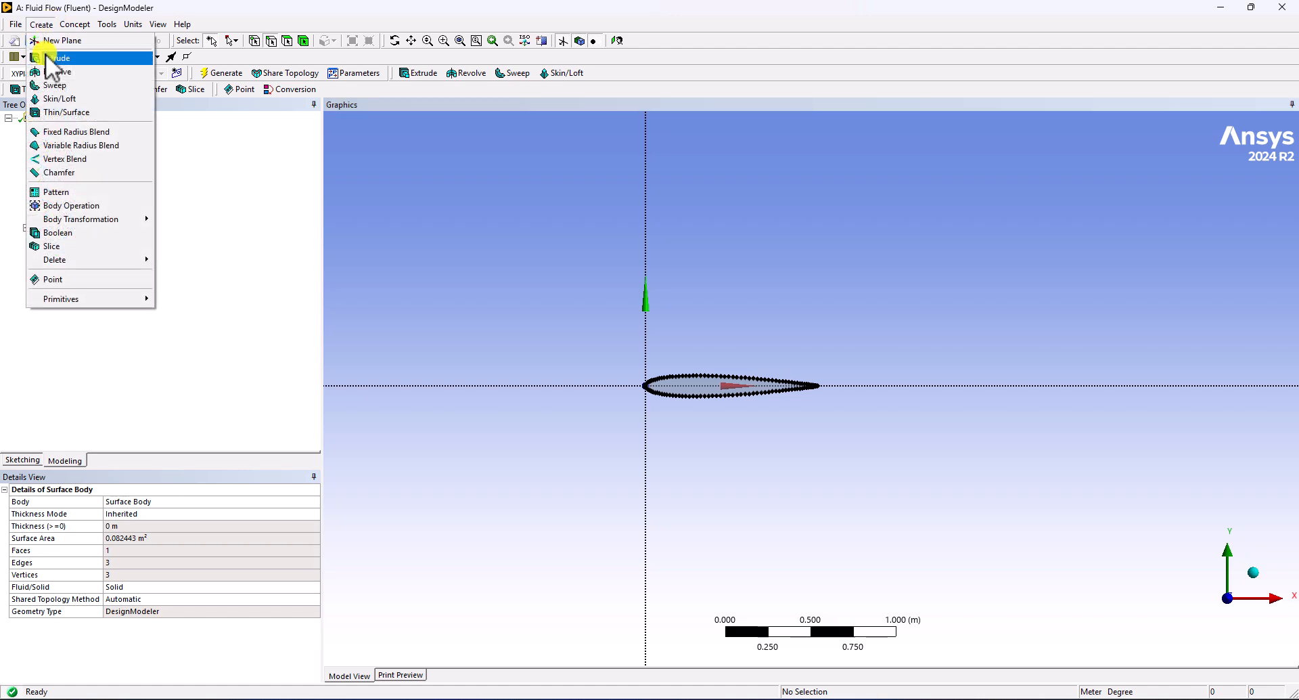
mouse_move(54, 219)
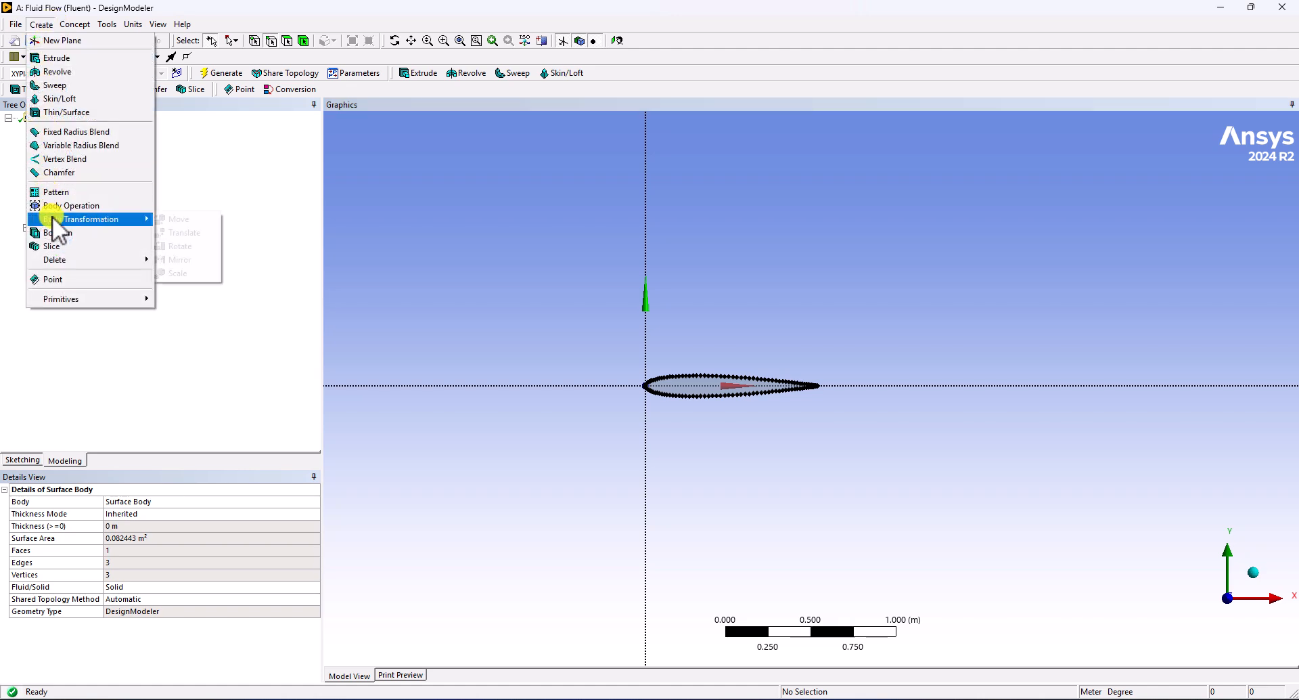
left_click(197, 274)
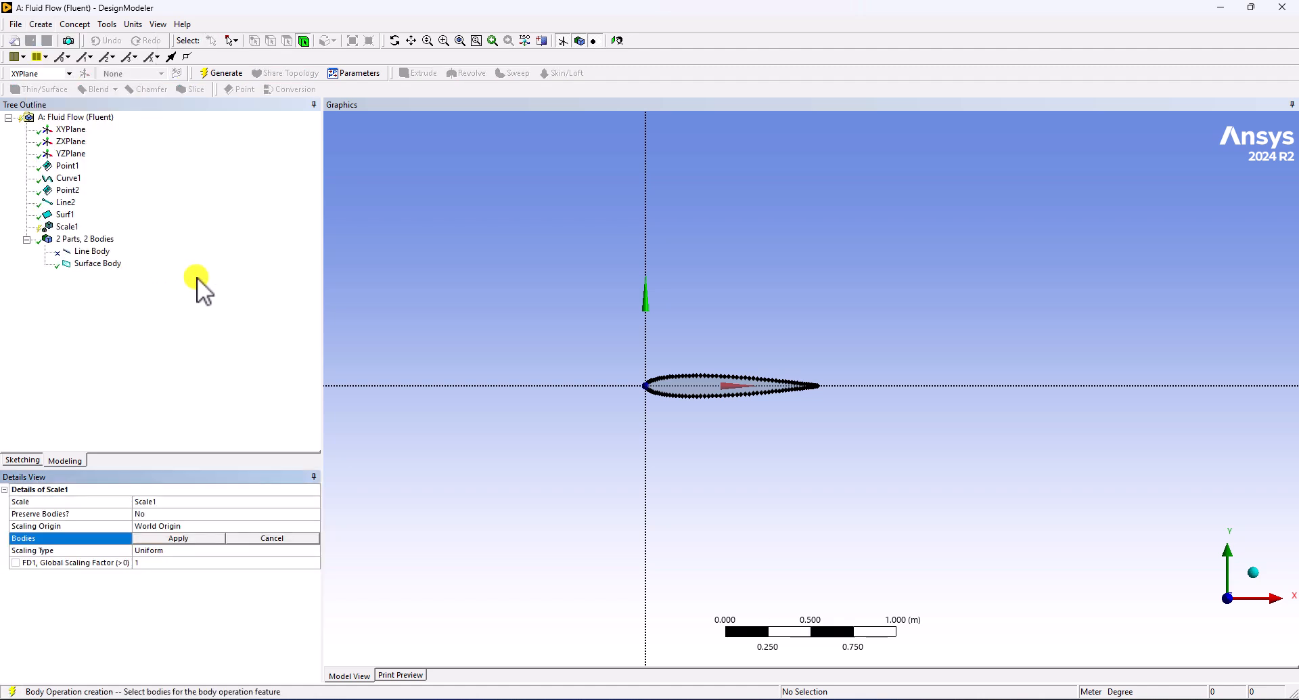
left_click(693, 389)
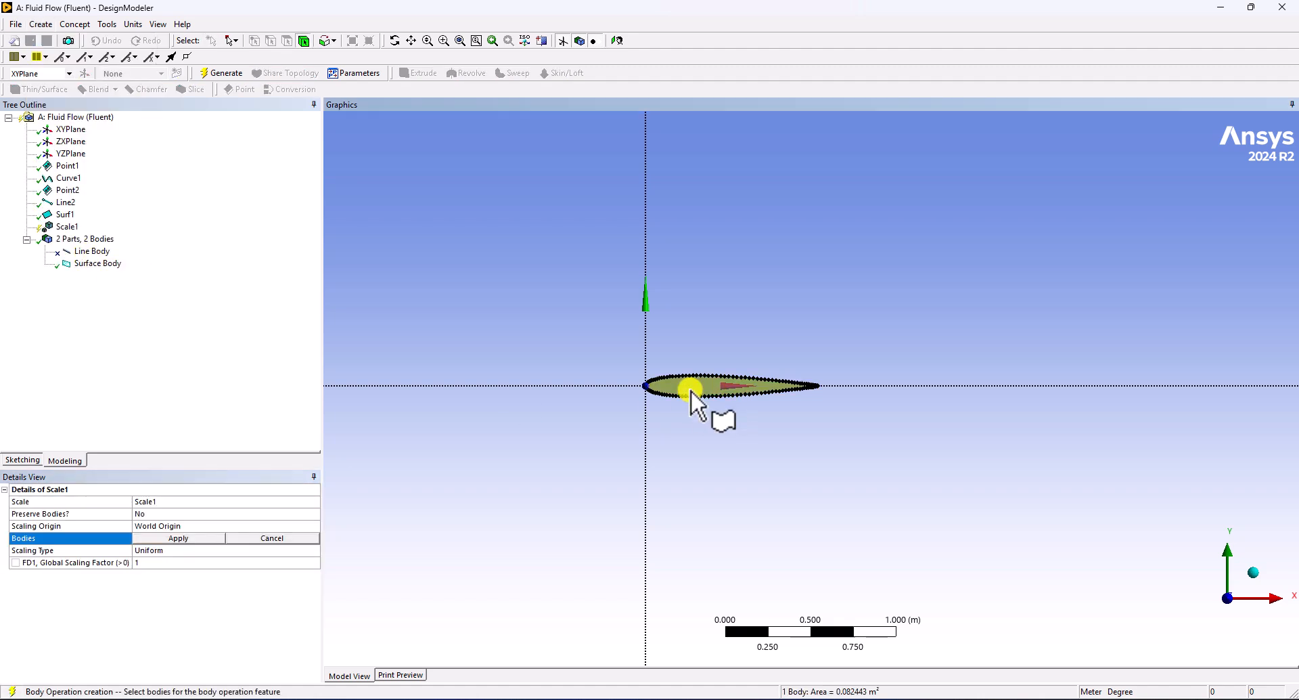
left_click(201, 537)
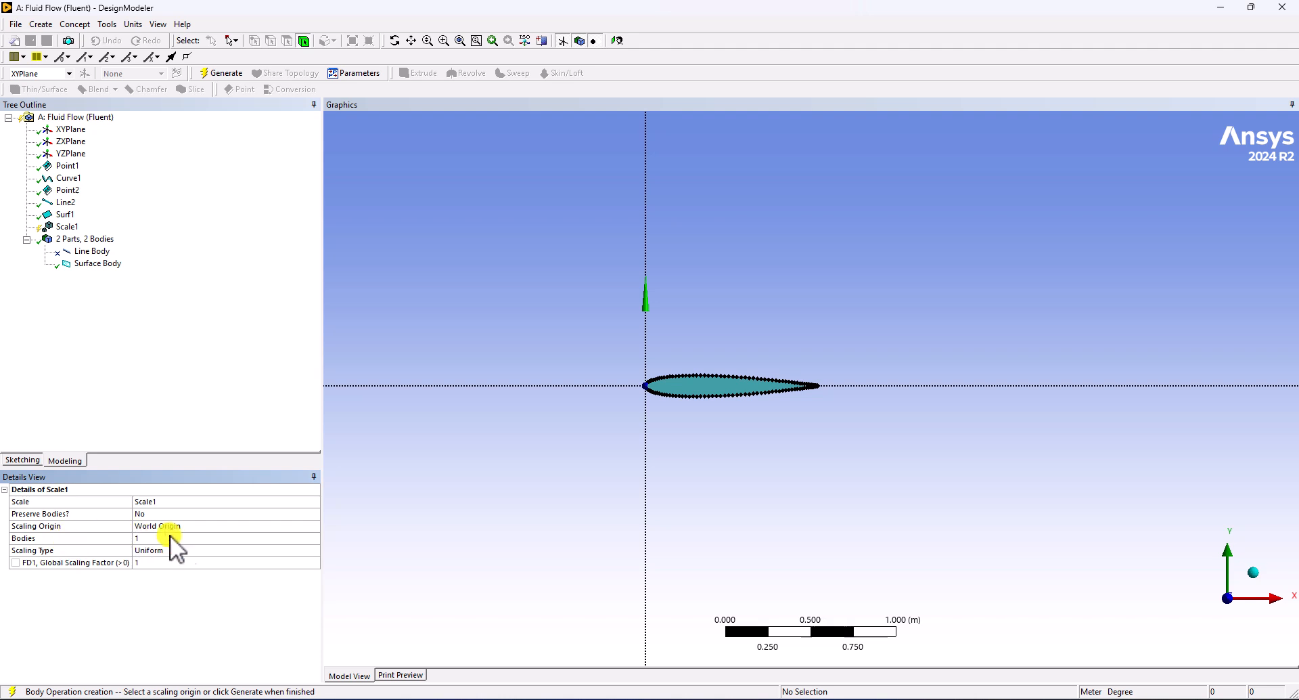
left_click(75, 527)
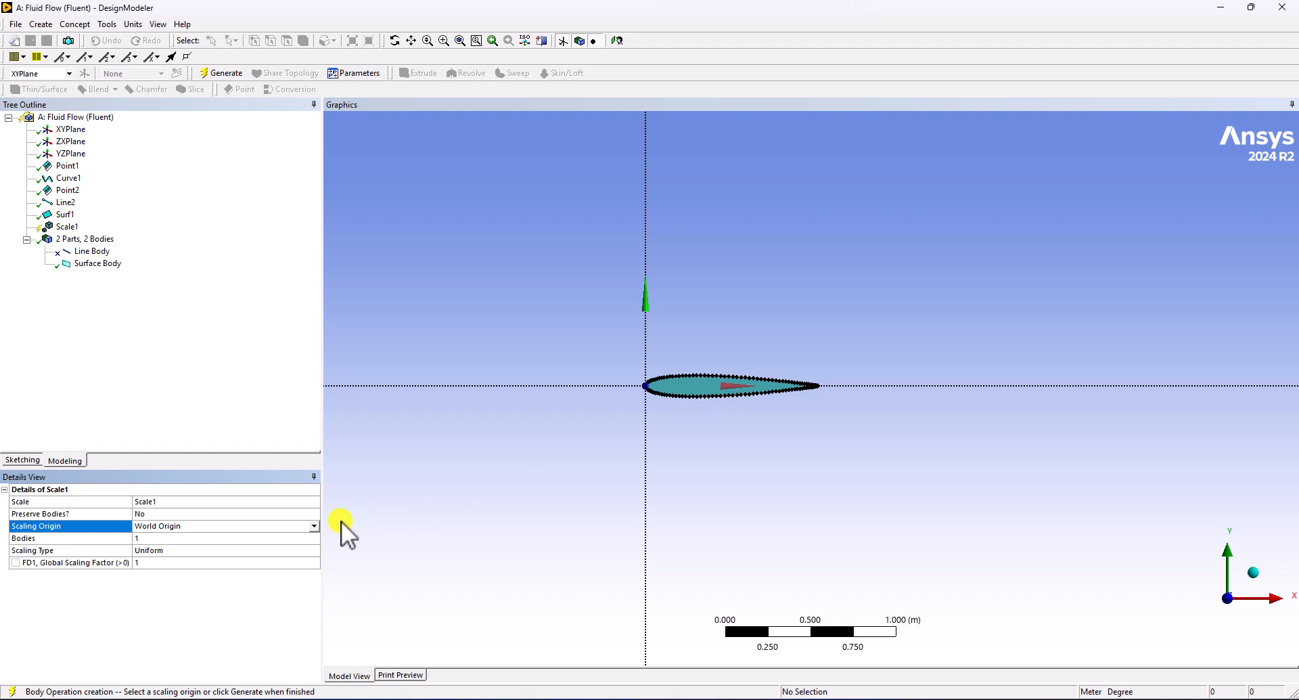
left_click(314, 525)
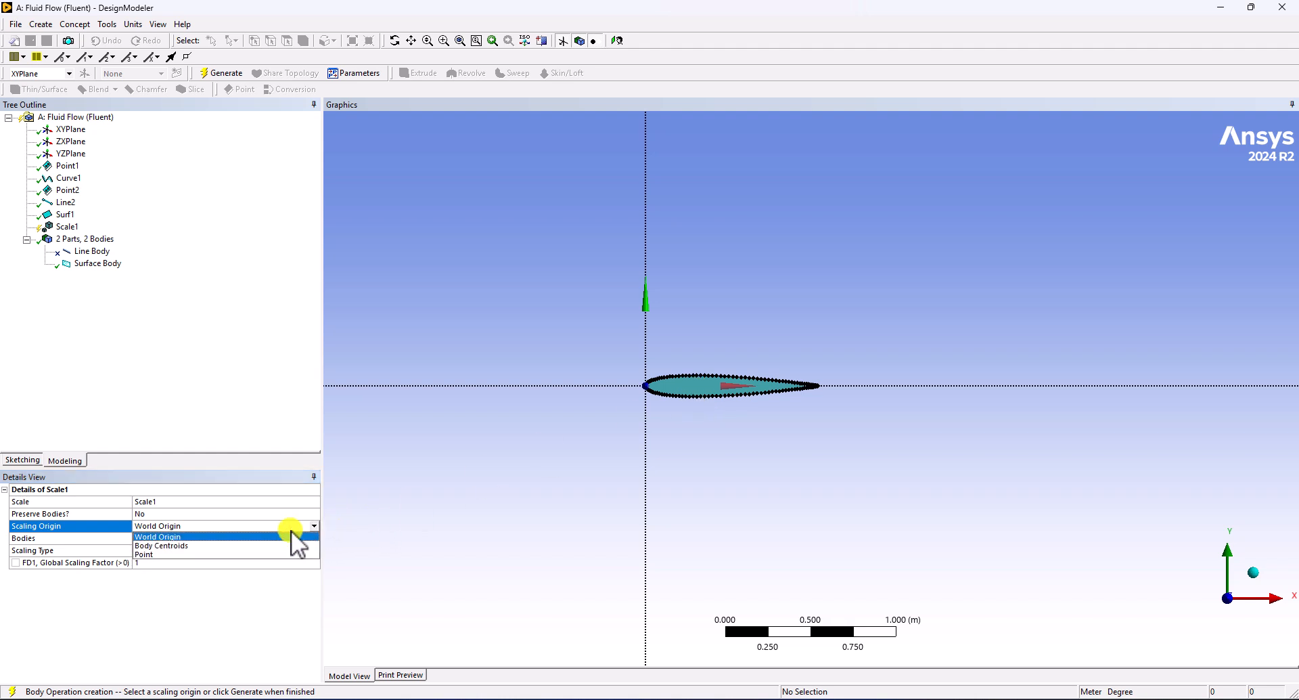
left_click(200, 545)
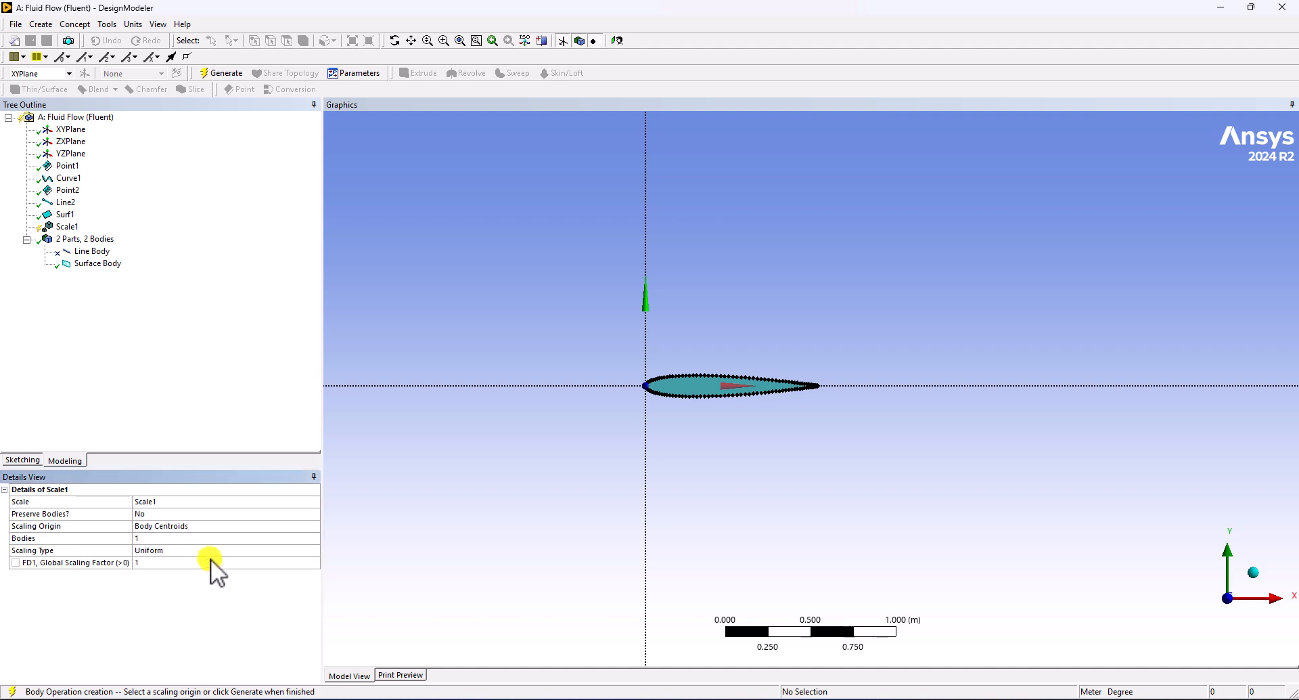
Step: Make the scaling Non-Uniform with an X-axis factor of 1.4 and a Y-axis factor of 5, and generate it
left_click(172, 551)
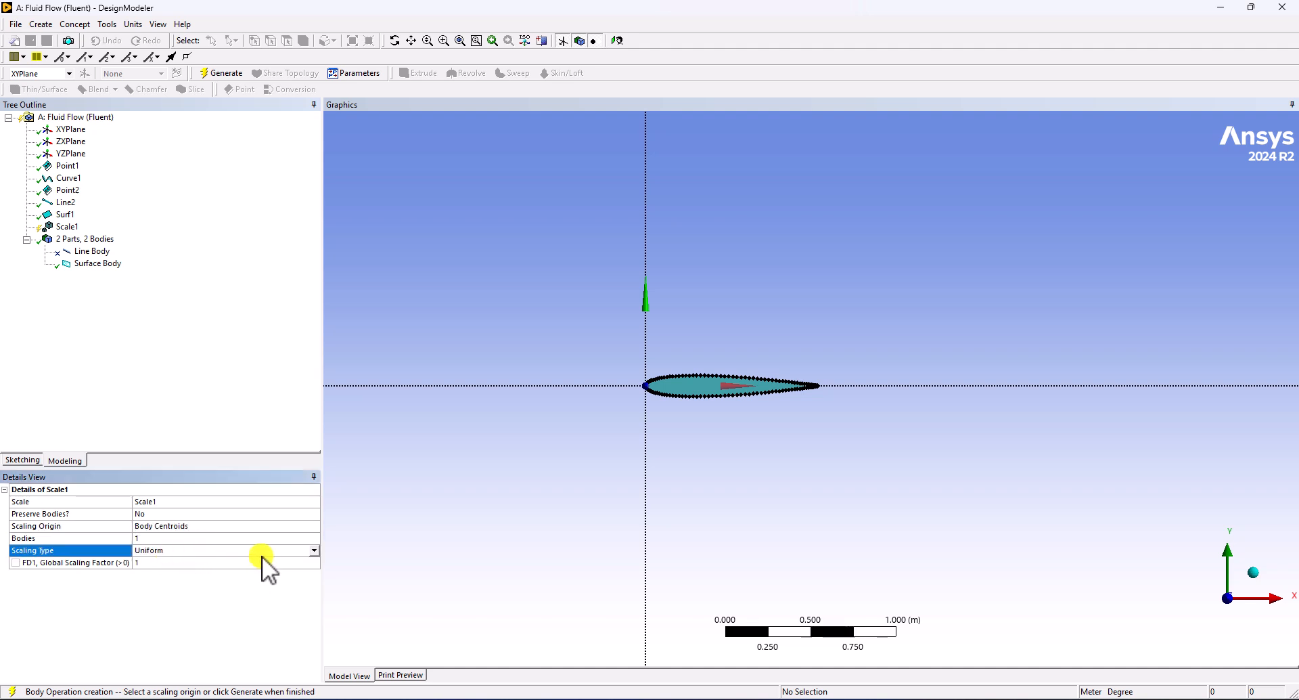
left_click(315, 551)
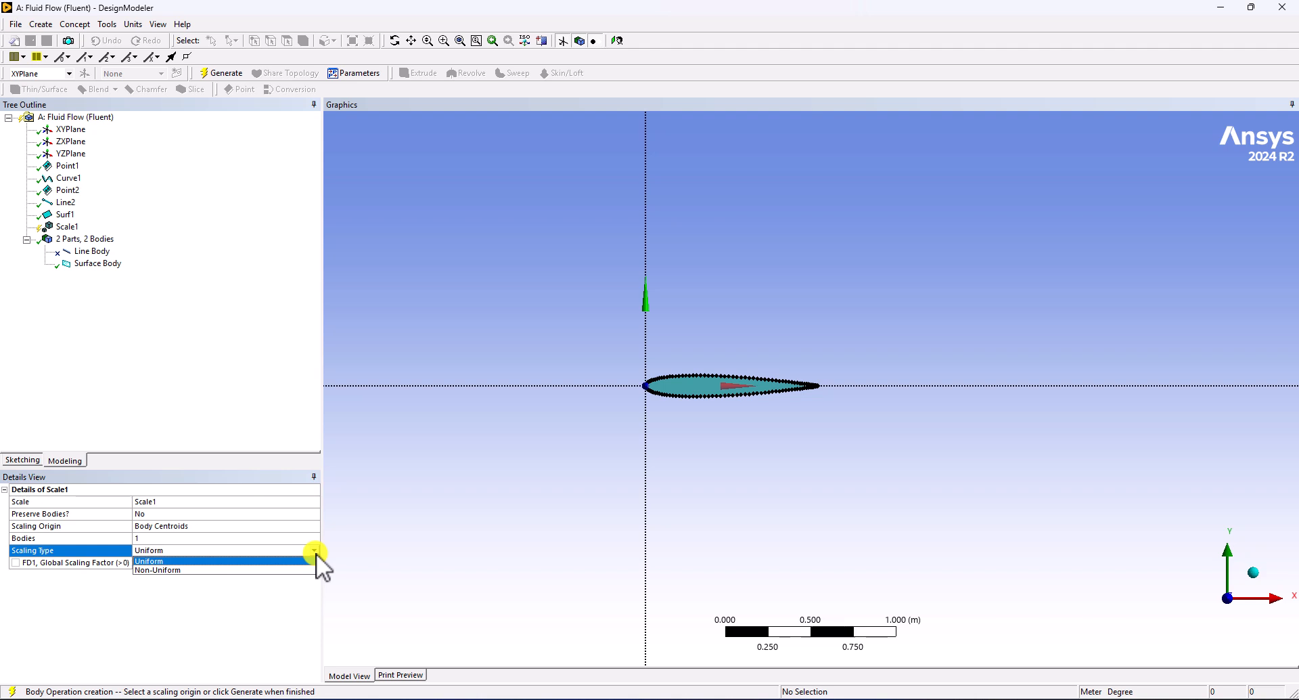
left_click(171, 570)
left_click(156, 562)
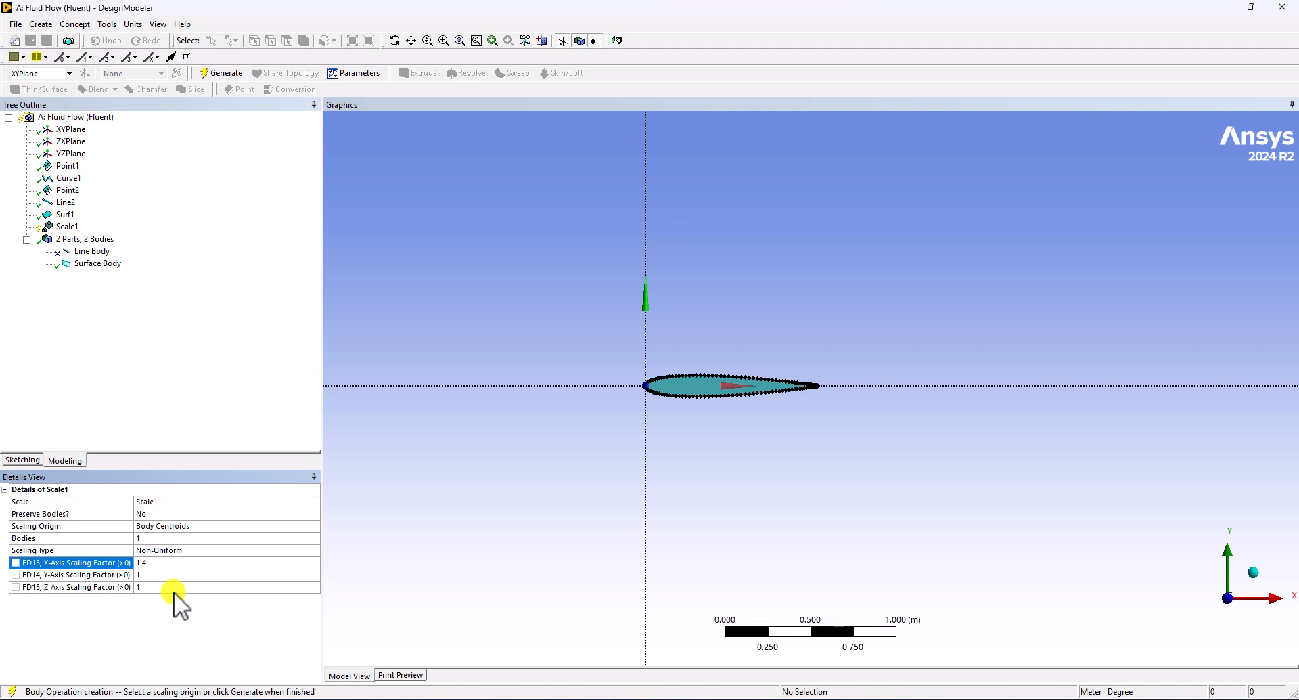
left_click(158, 573)
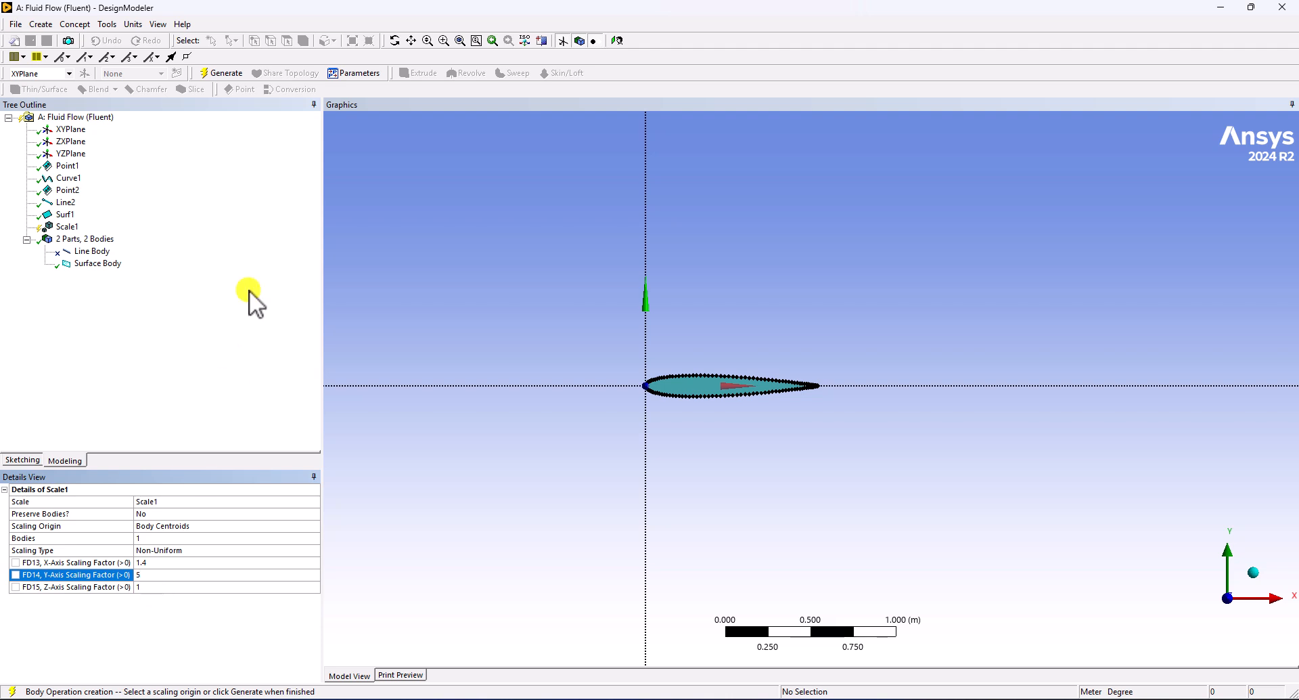
left_click(217, 74)
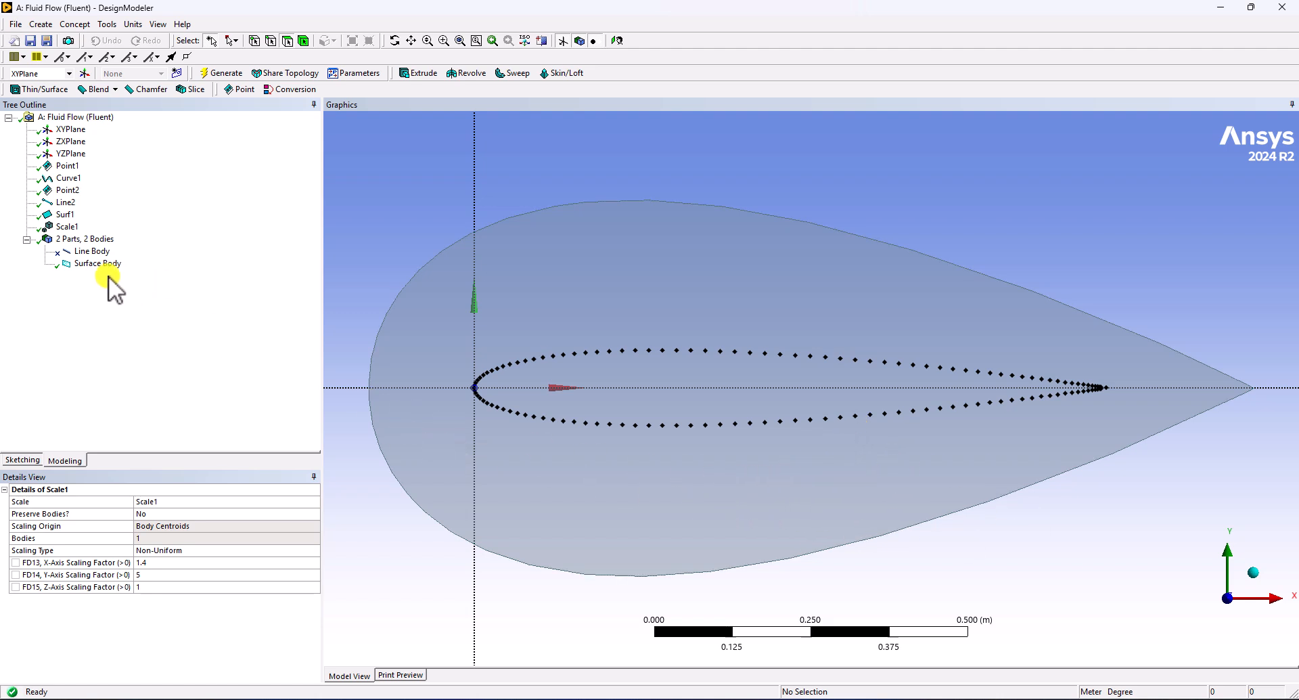
Step: Set the scale operation's Preserve Bodies option to Yes and regenerate the model
left_click(88, 265)
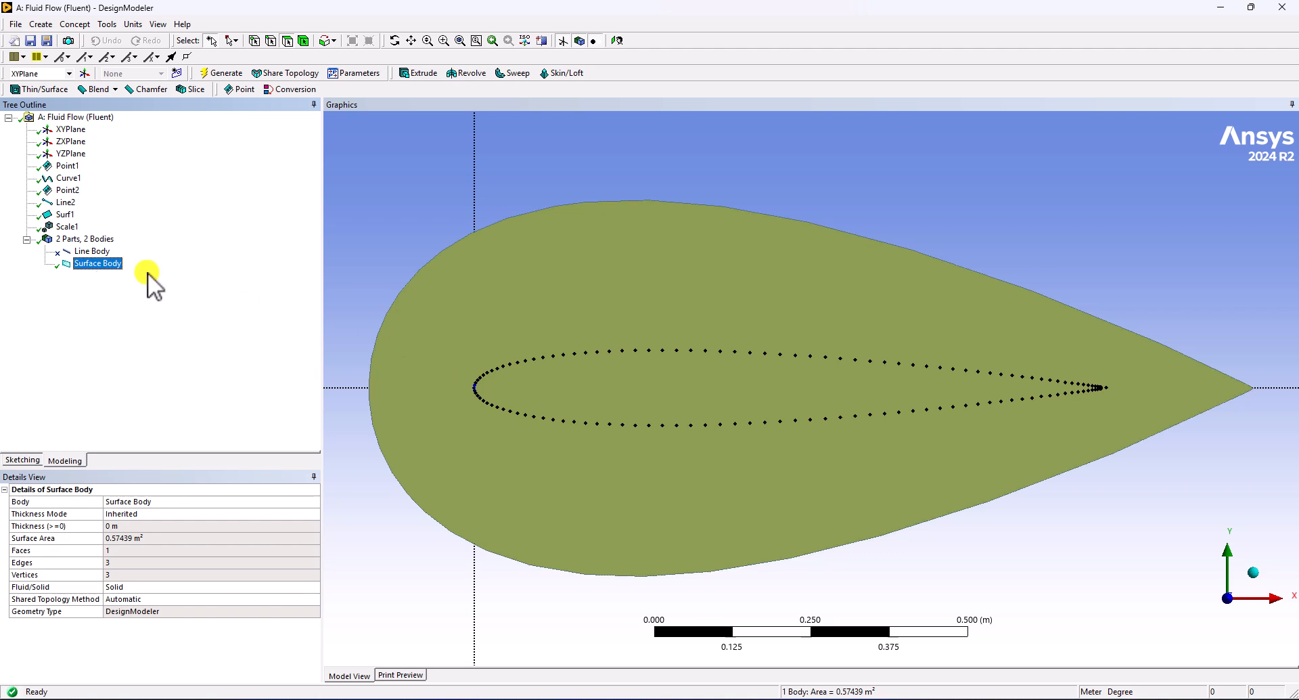
left_click(66, 226)
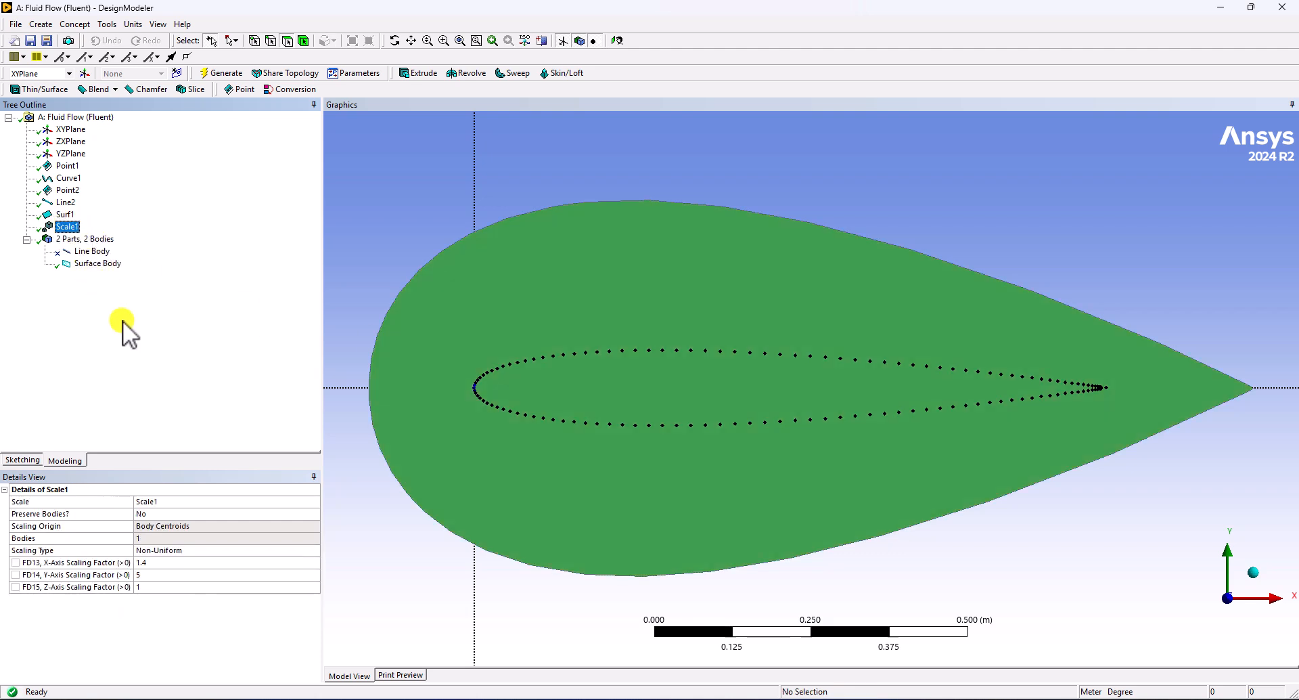
left_click(126, 513)
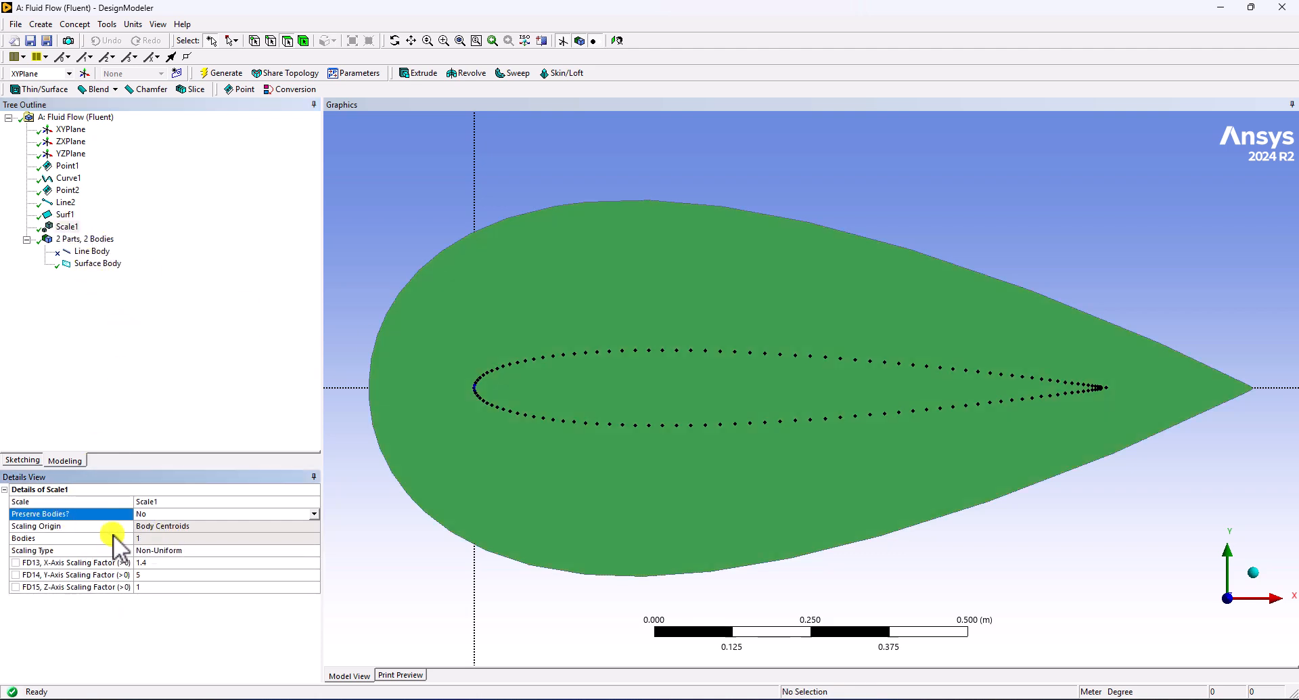
left_click(193, 516)
left_click(164, 514)
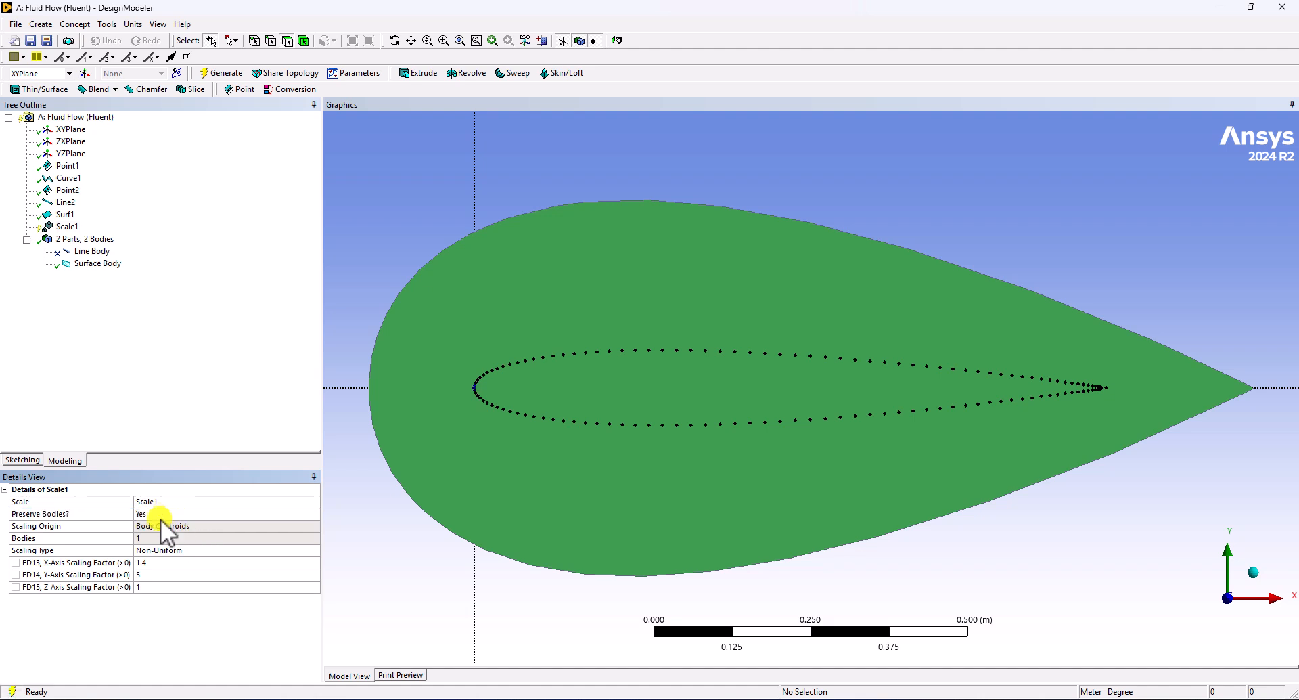
left_click(226, 73)
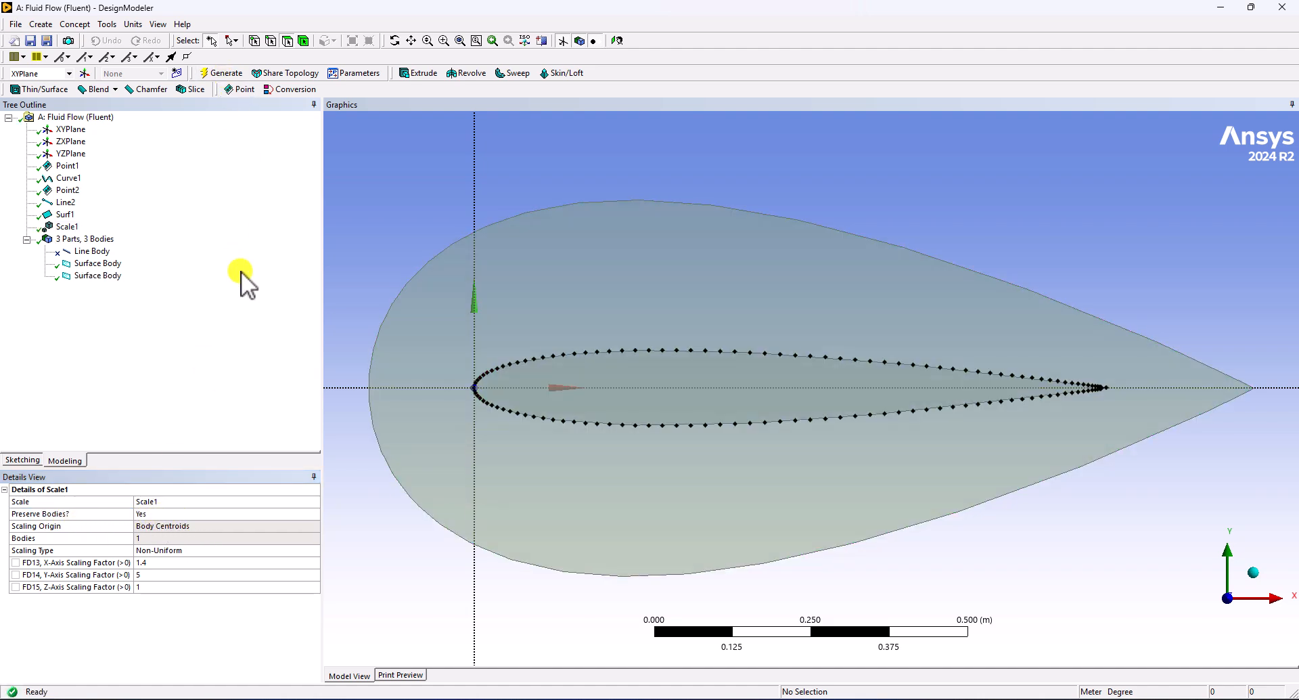
Step: Examine the original airfoil surface body and its scaled copy individually, as well as together in a wider view
left_click(98, 263)
left_click(87, 275)
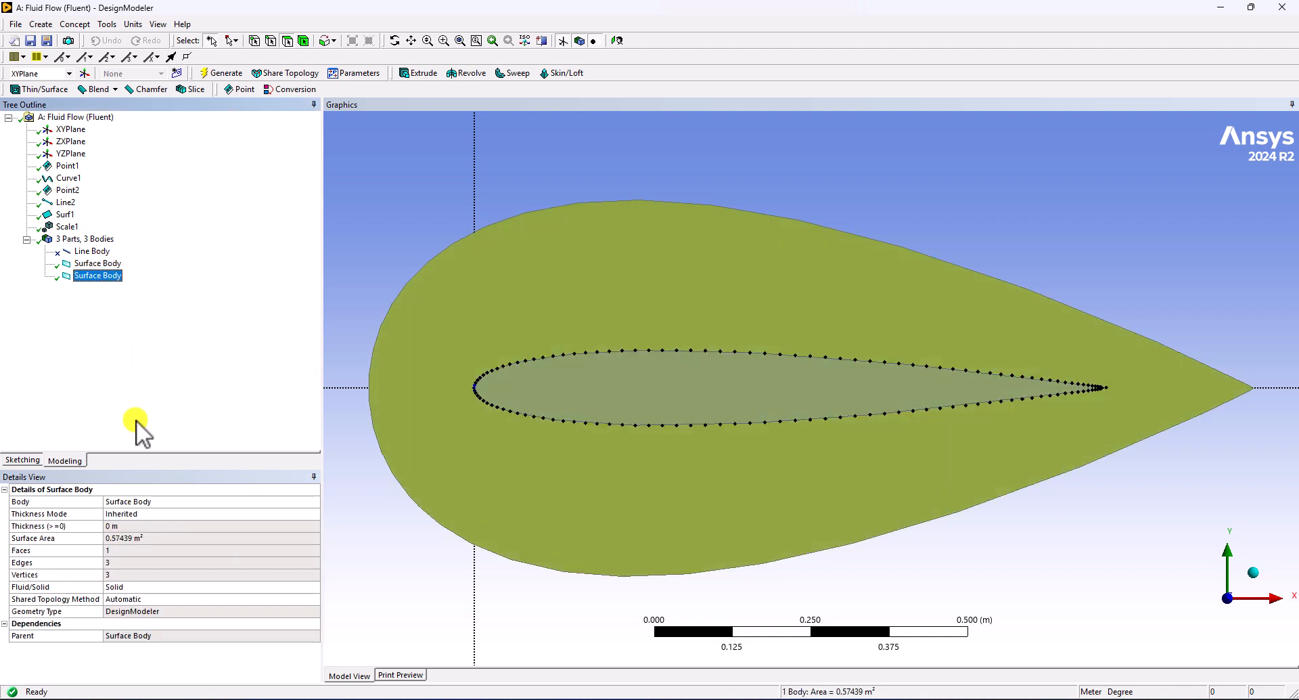
left_click(432, 230)
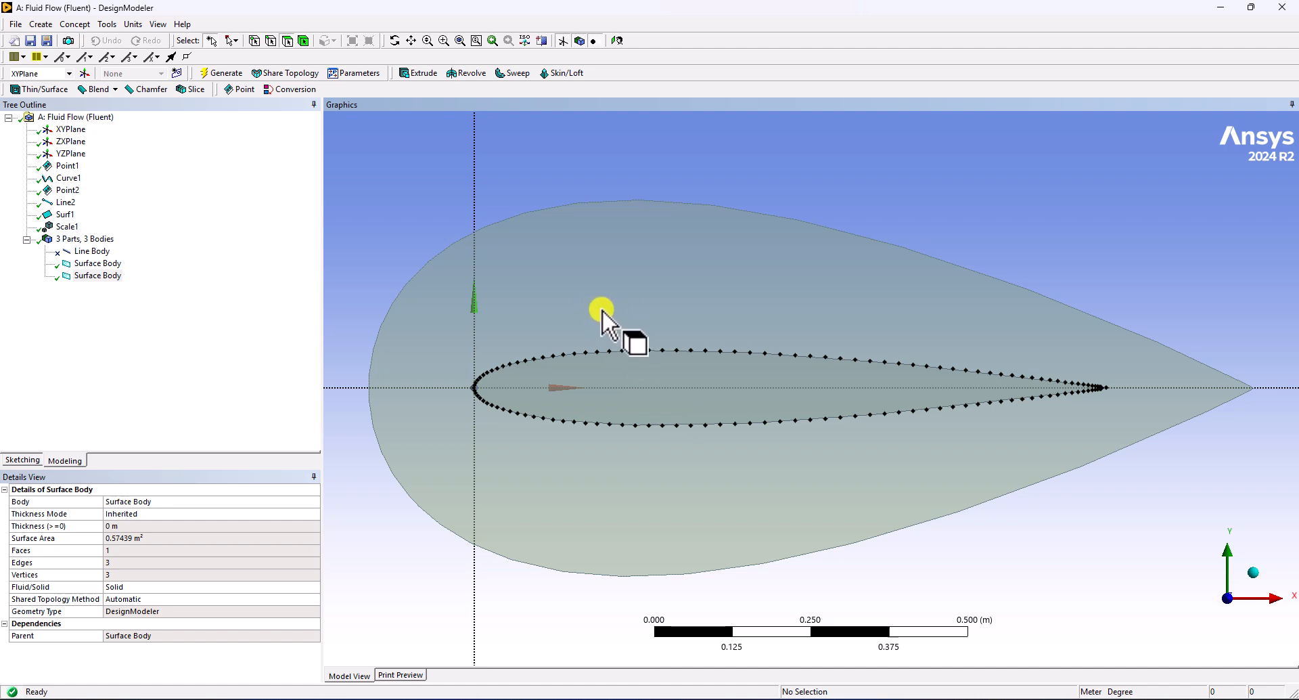
scroll(690, 347, "down", 1)
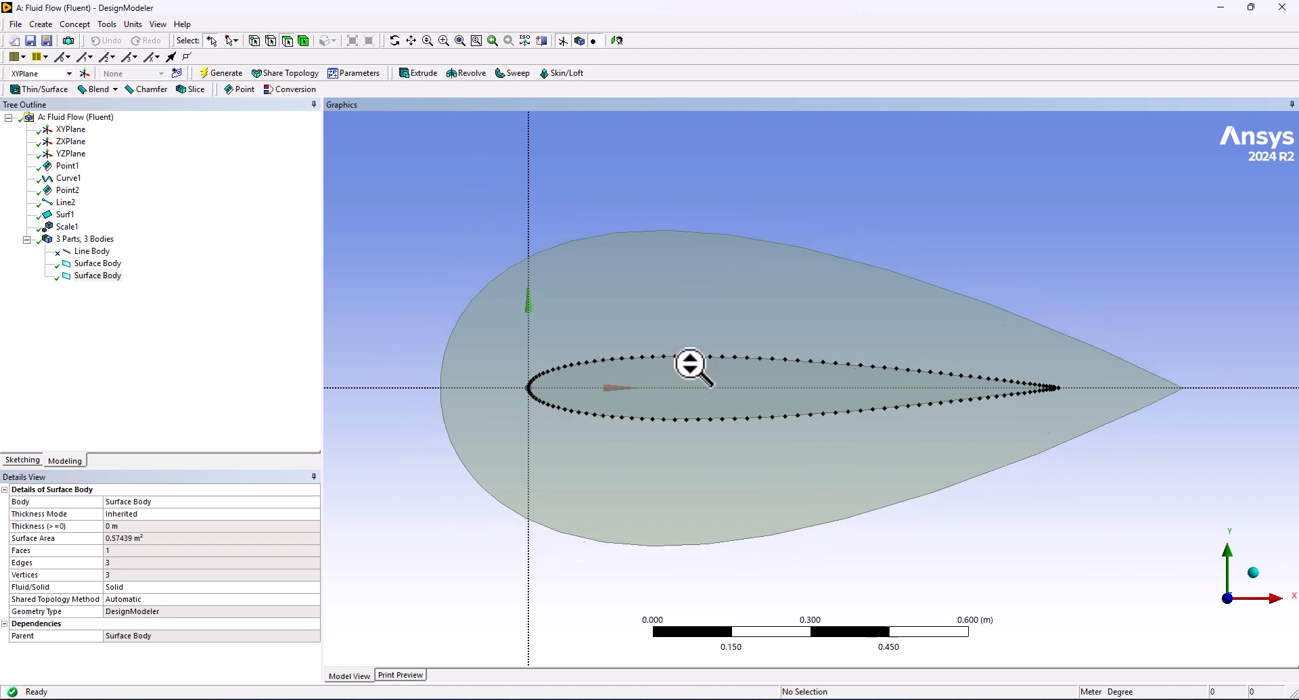
scroll(690, 347, "down", 15)
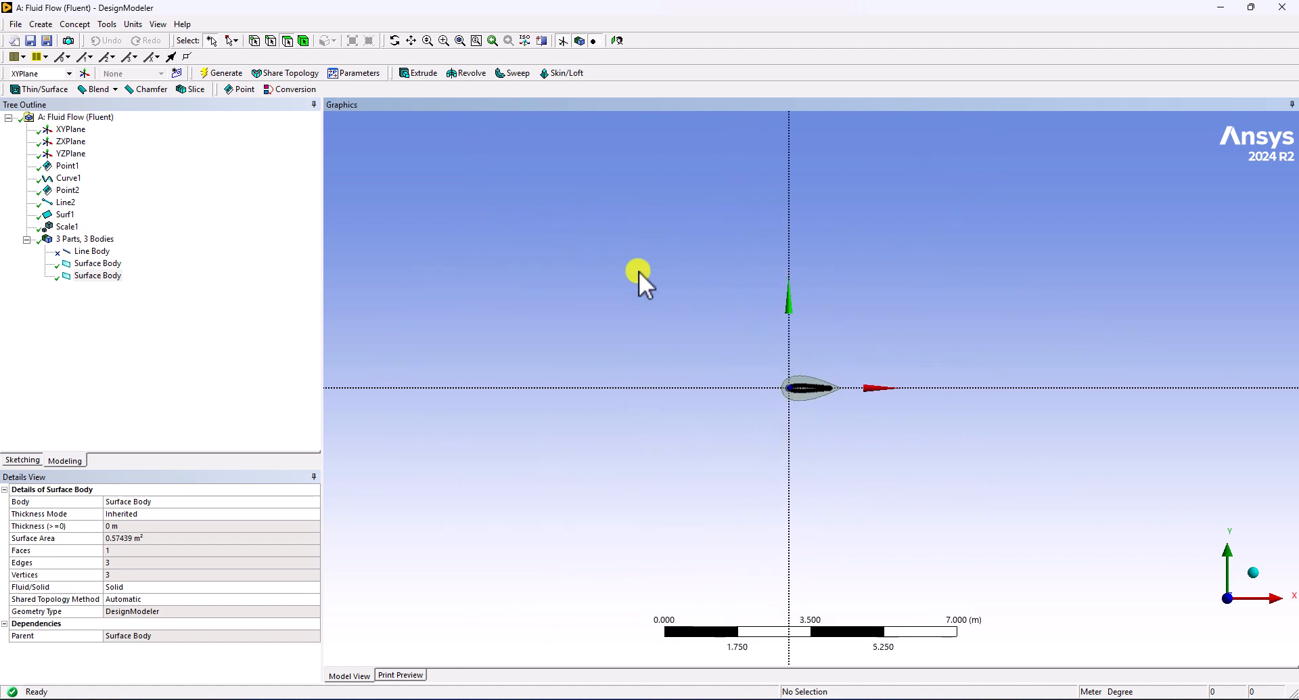
scroll(701, 366, "down", 2)
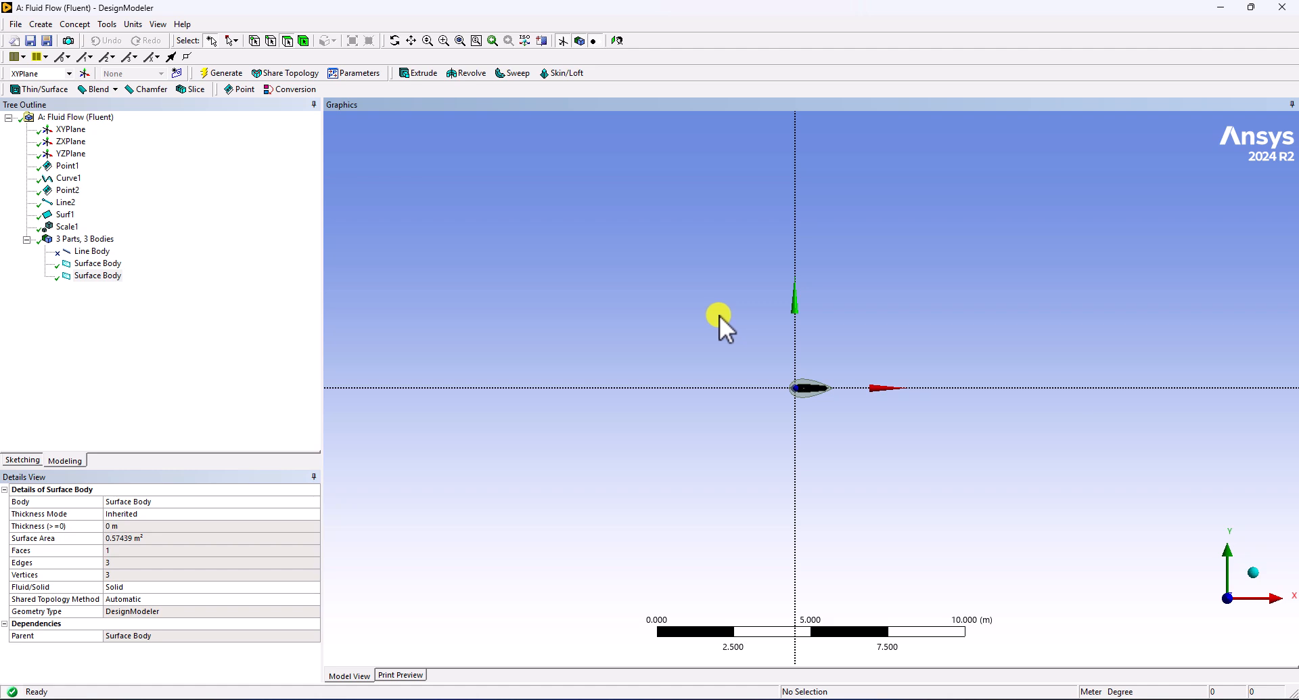
Step: Start a new sketch on XYPlane and place construction points at about (-6.9, 0), (7.4, 7.6) and (7.2, -5.8) m
left_click(69, 129)
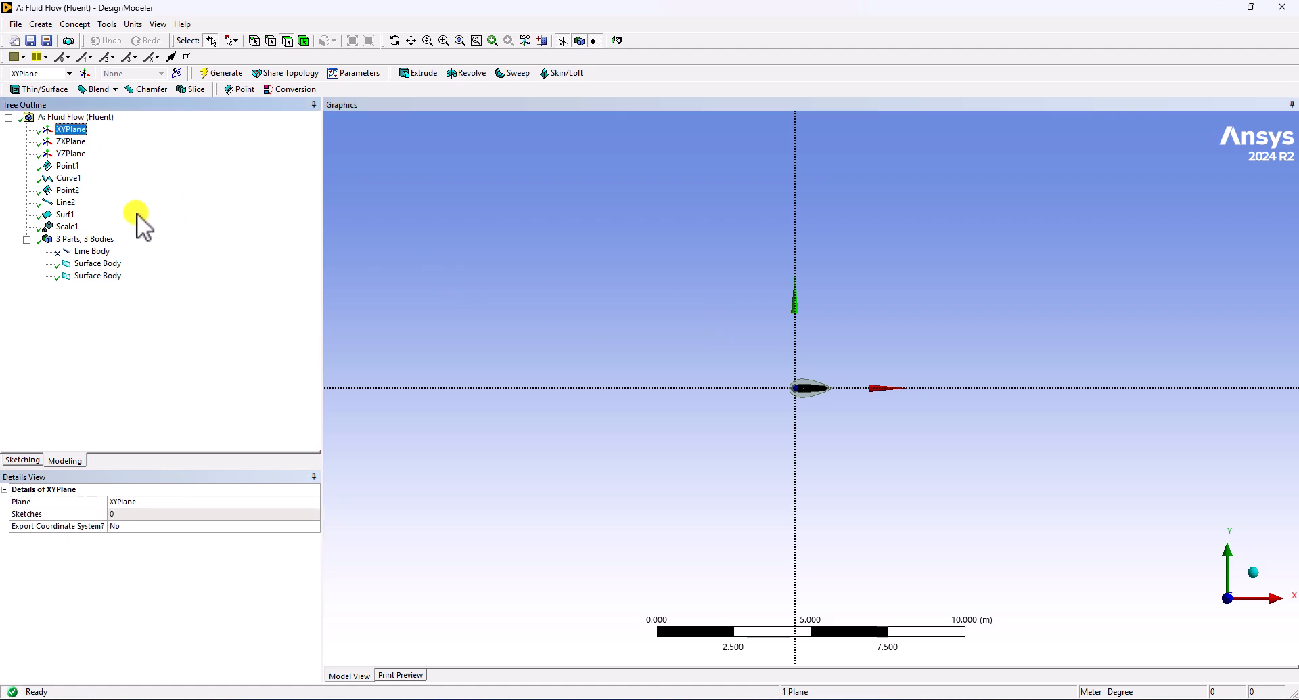
left_click(174, 75)
left_click(20, 459)
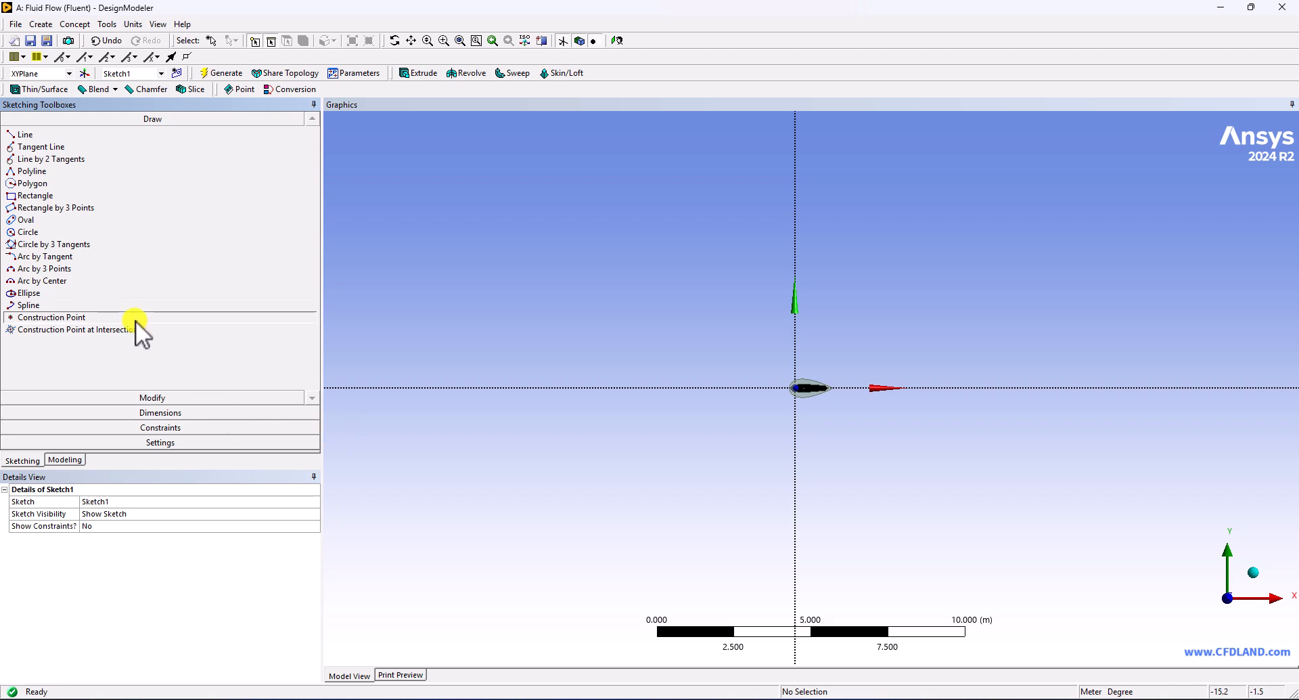
left_click(245, 319)
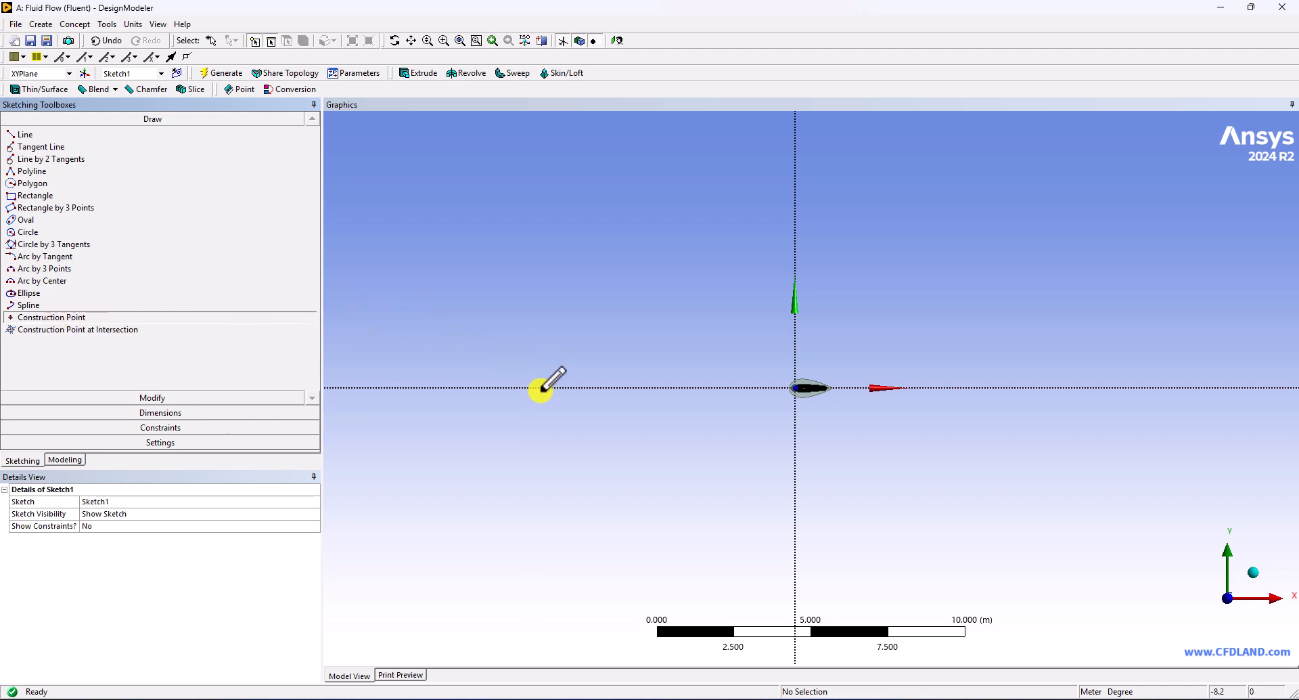
left_click(583, 387)
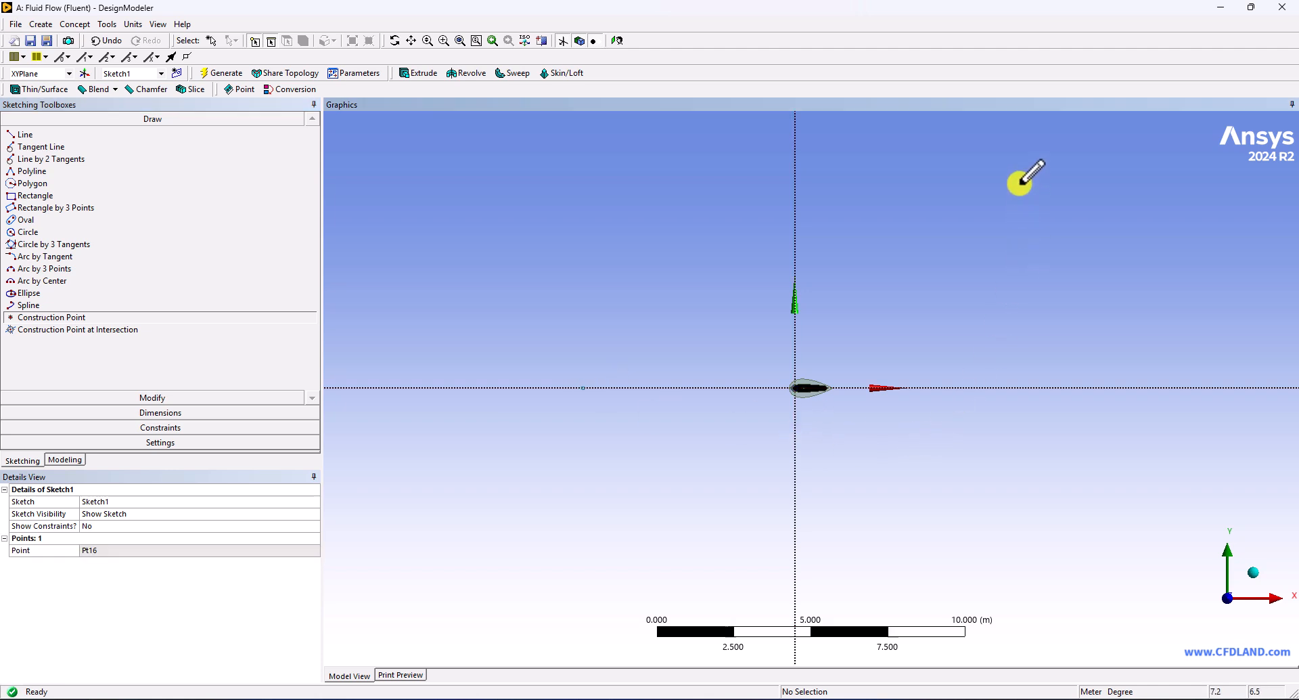
left_click(1022, 155)
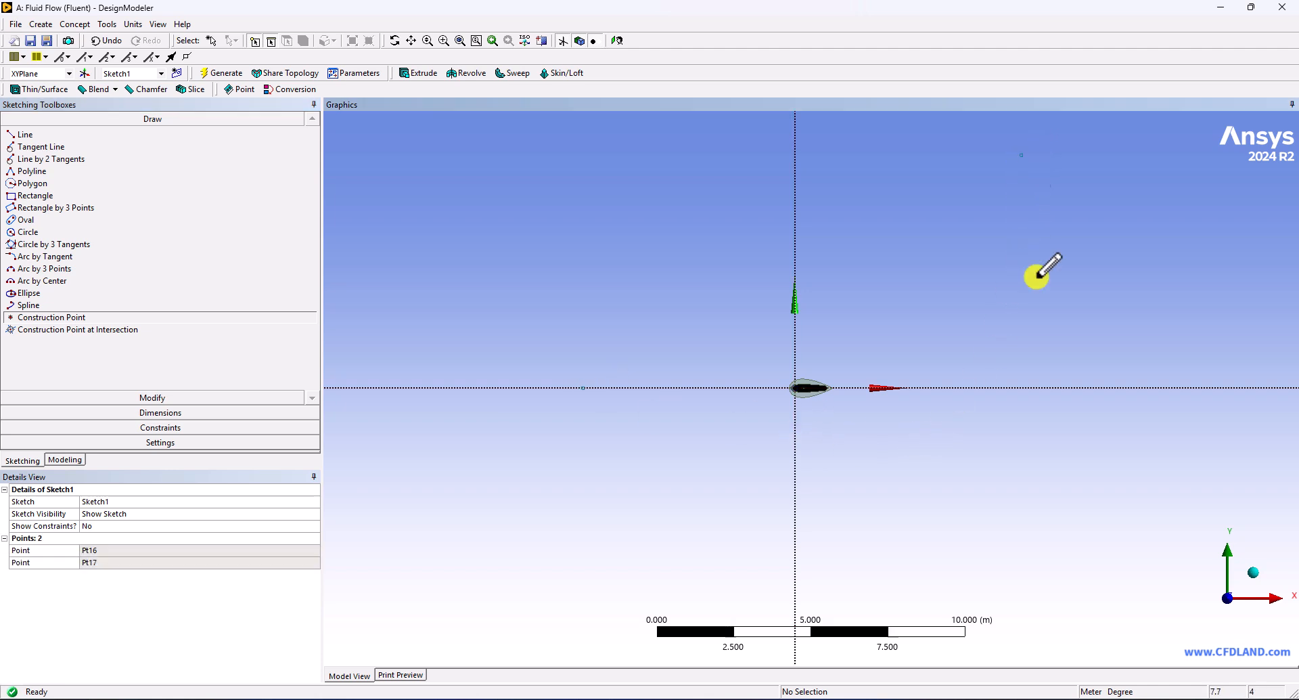
left_click(1015, 567)
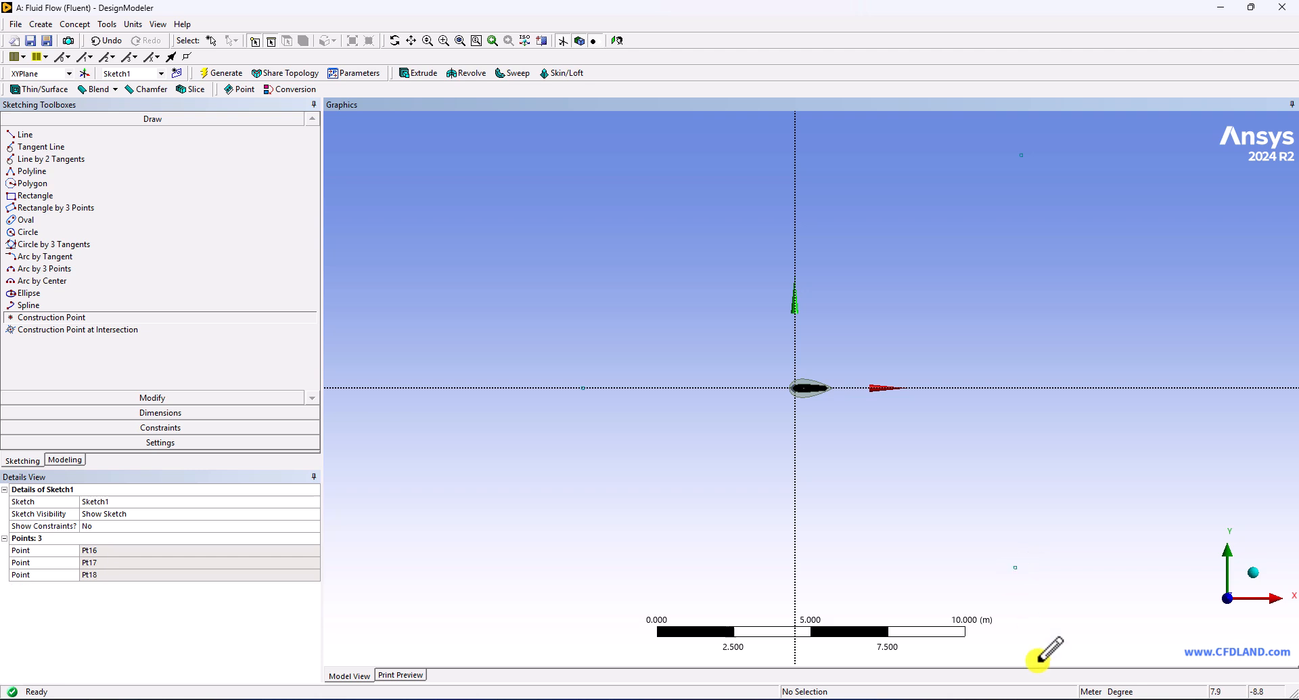
Step: Add semi-automatic horizontal and vertical dimensions from the axes to the two downstream points, and a horizontal one to the upstream point
left_click(124, 411)
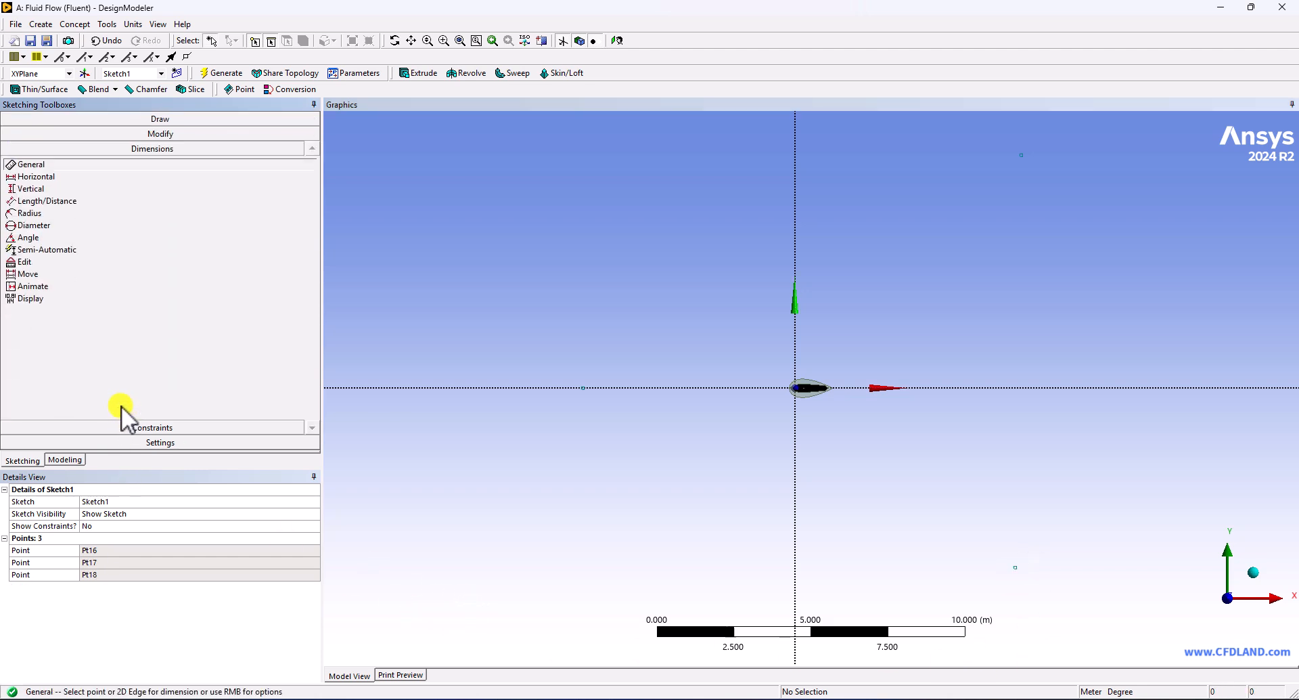
left_click(58, 251)
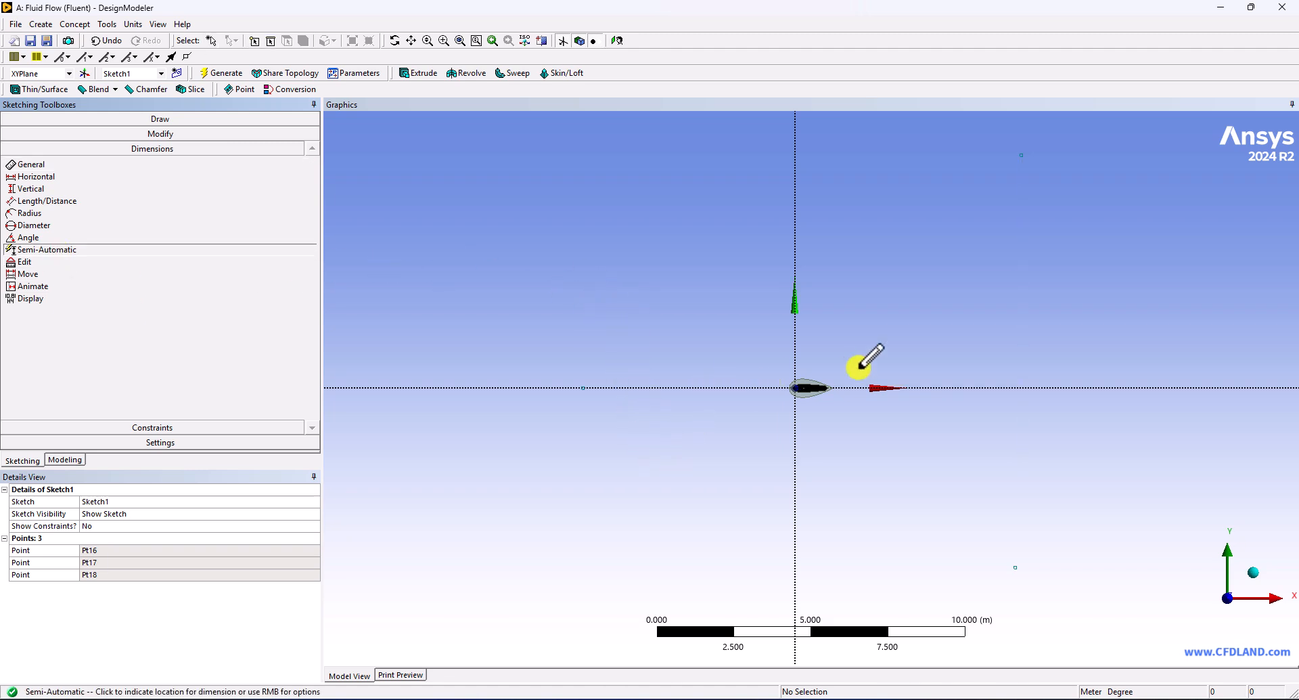
left_click(890, 140)
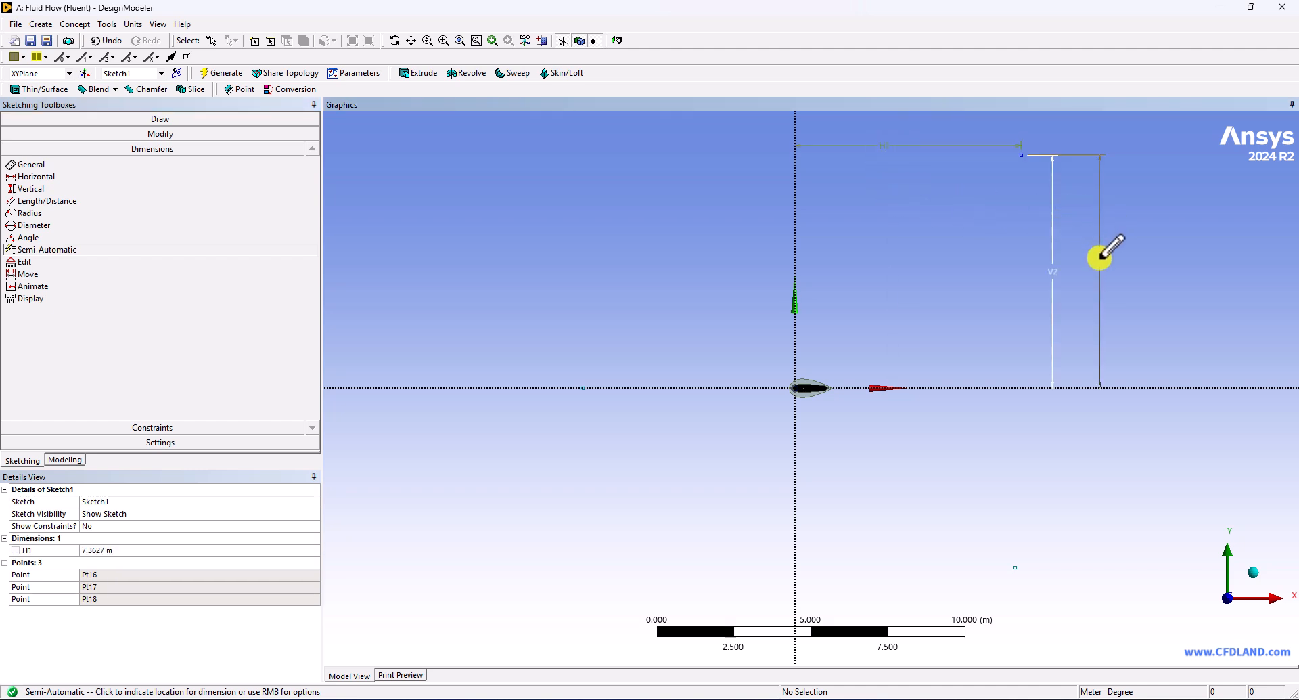
left_click(1099, 257)
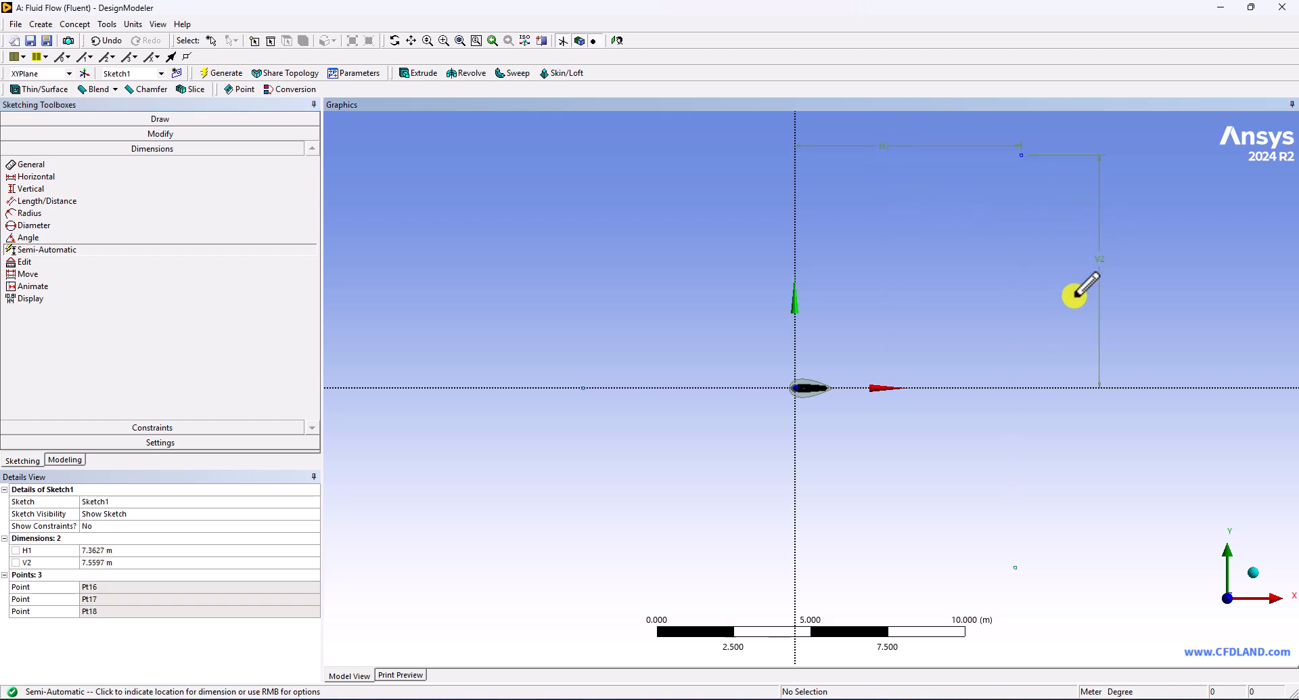
left_click(899, 529)
left_click(1099, 470)
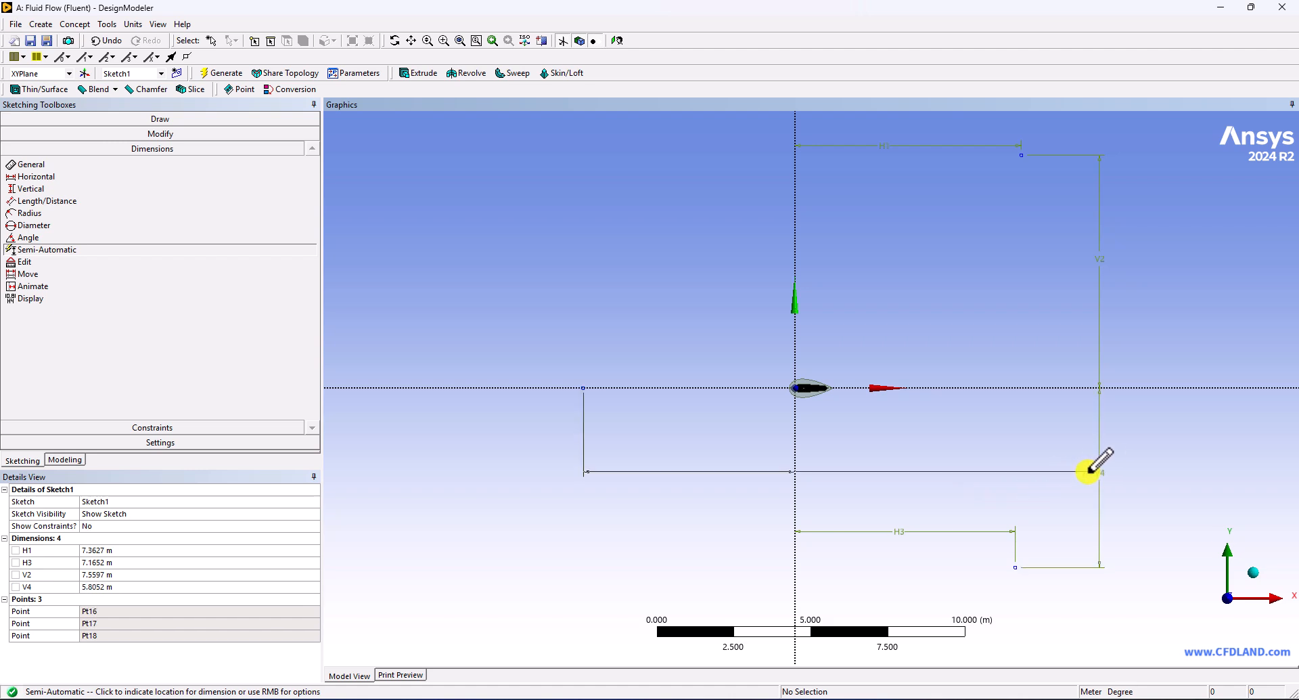
left_click(678, 472)
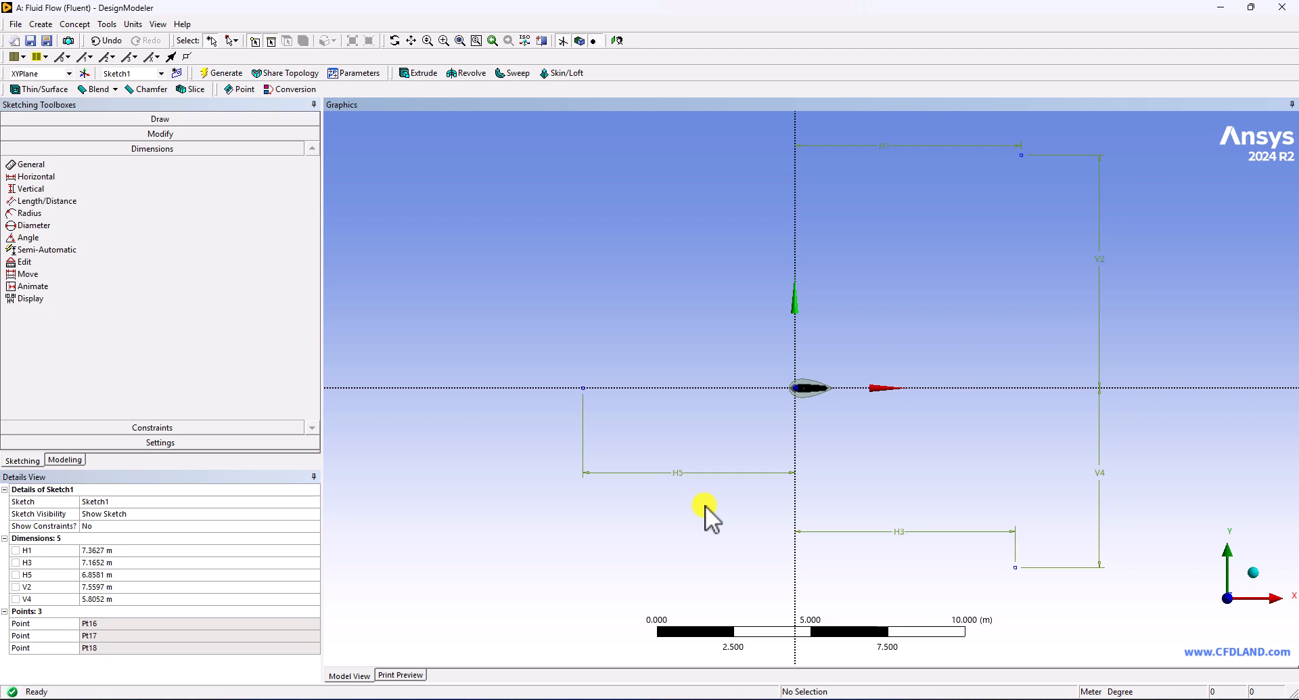
Step: Set the horizontal dimensions of both downstream points to 12 m and that of the upstream point on the X axis to 8 m
left_click(91, 550)
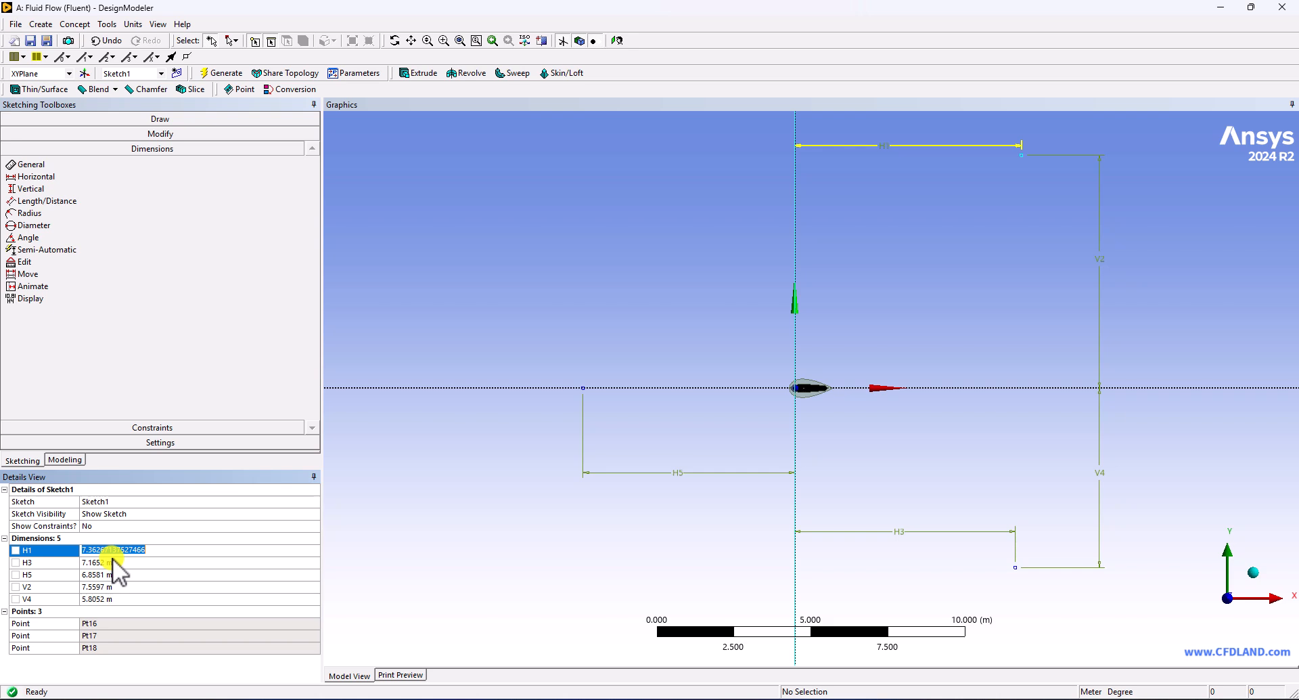
key("Return")
left_click(112, 561)
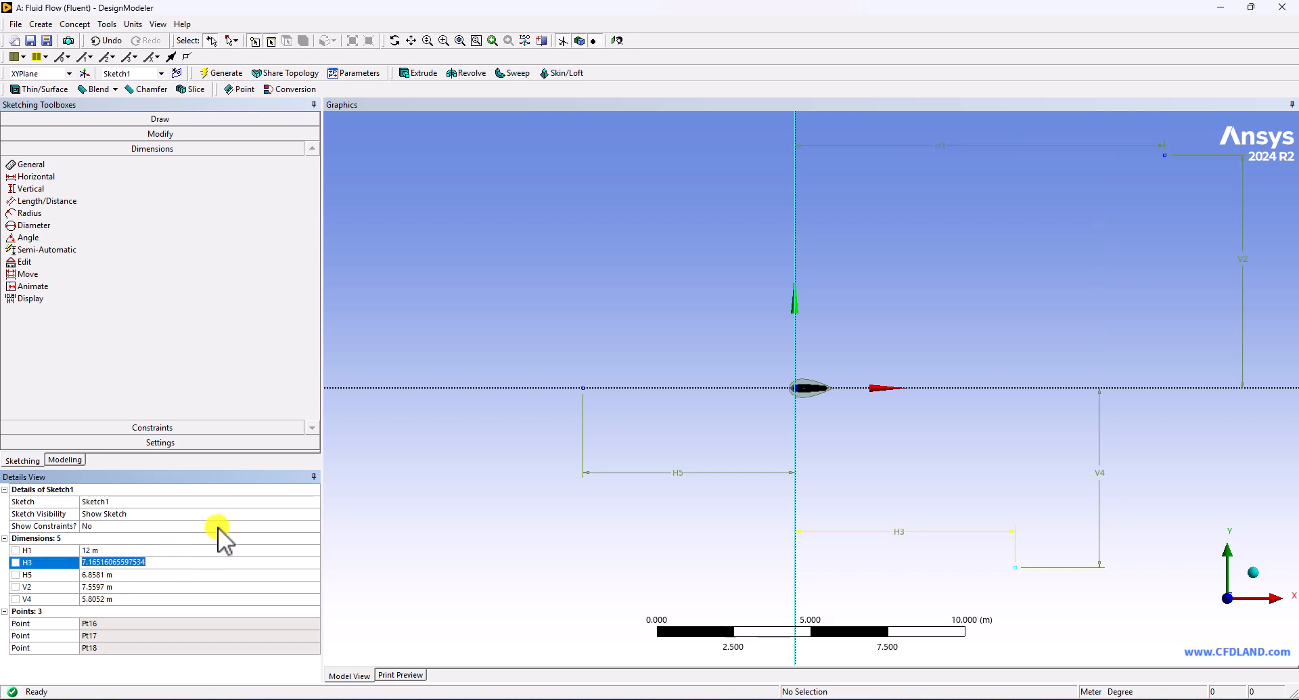
type("12")
key("Return")
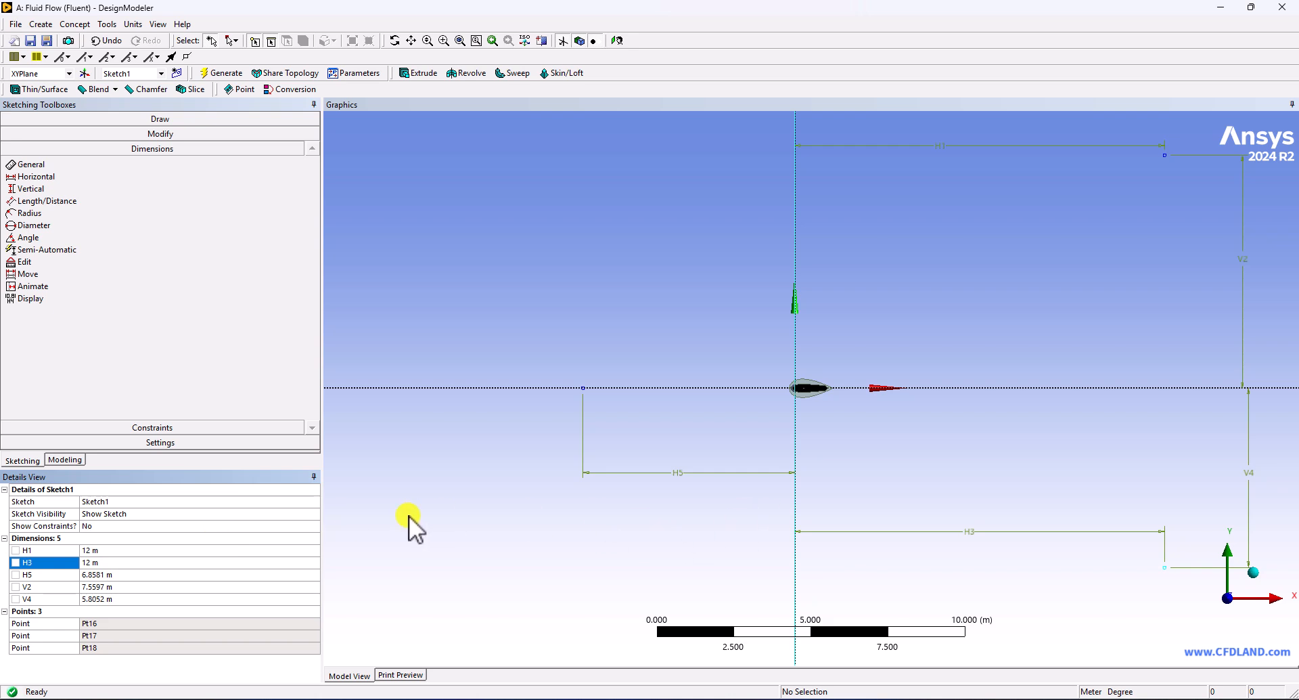
left_click(107, 574)
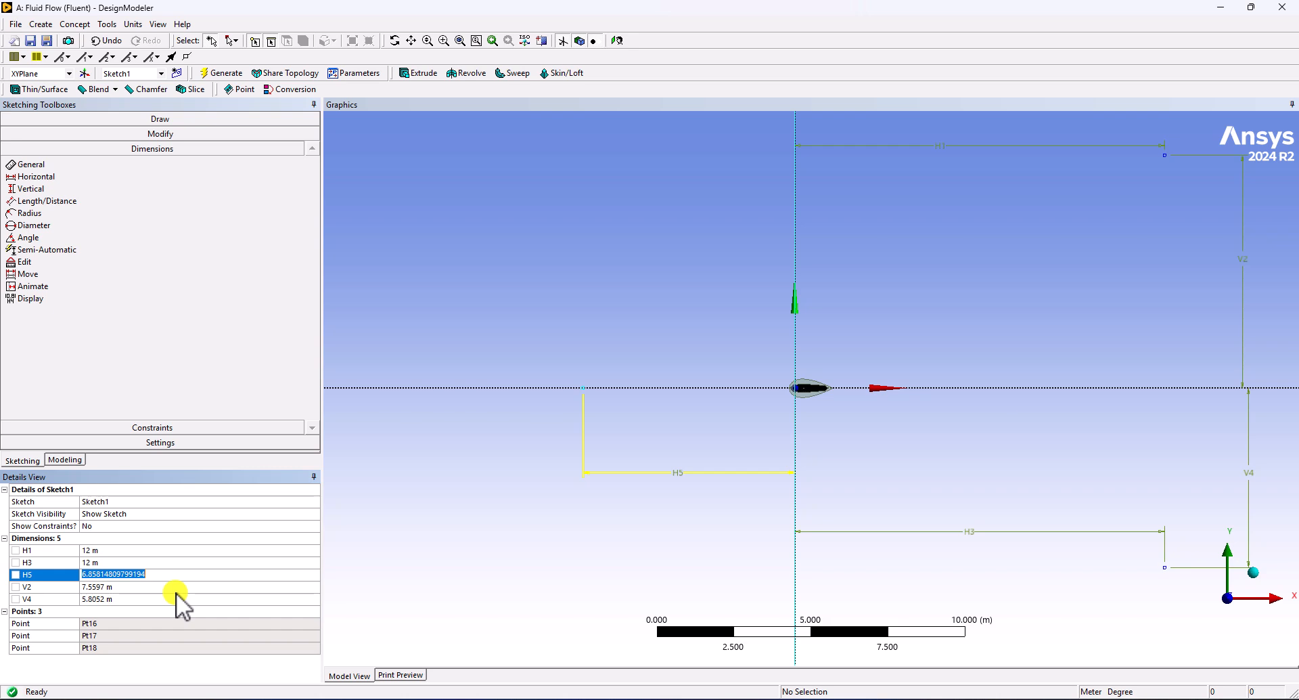
type("8")
key("Return")
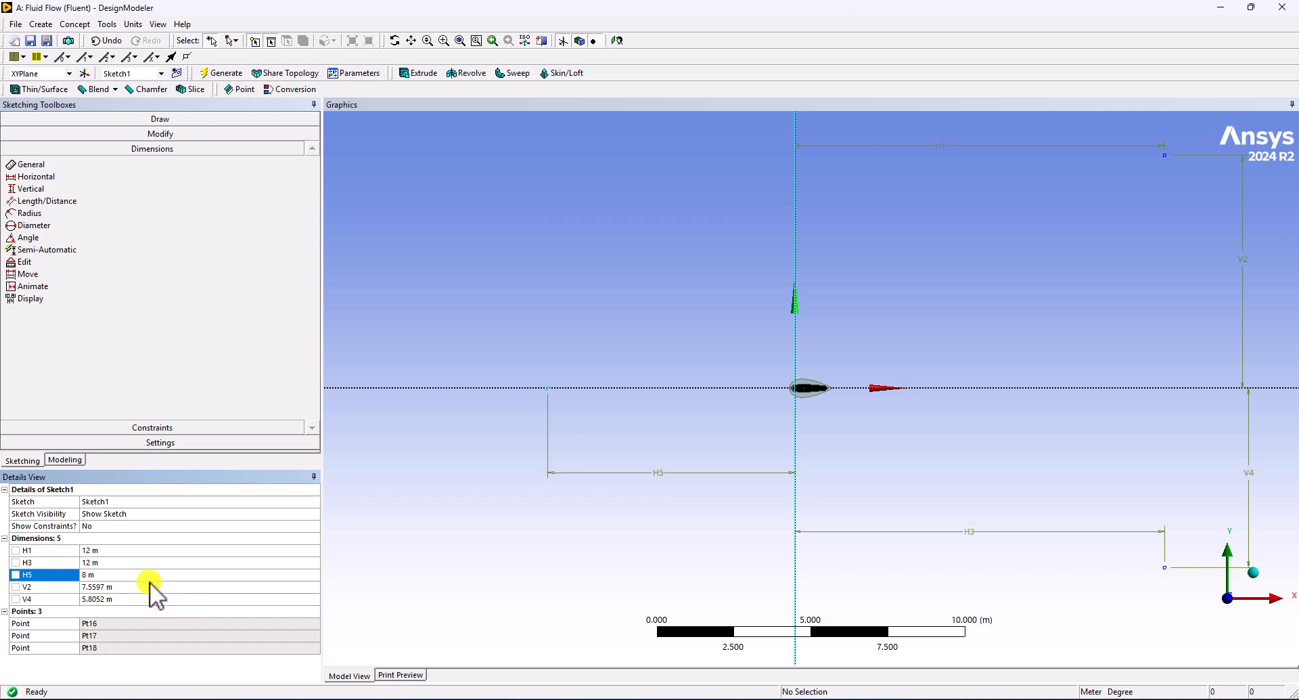
Step: Set the vertical dimensions of the upper and lower downstream points to 15 m each
left_click(155, 586)
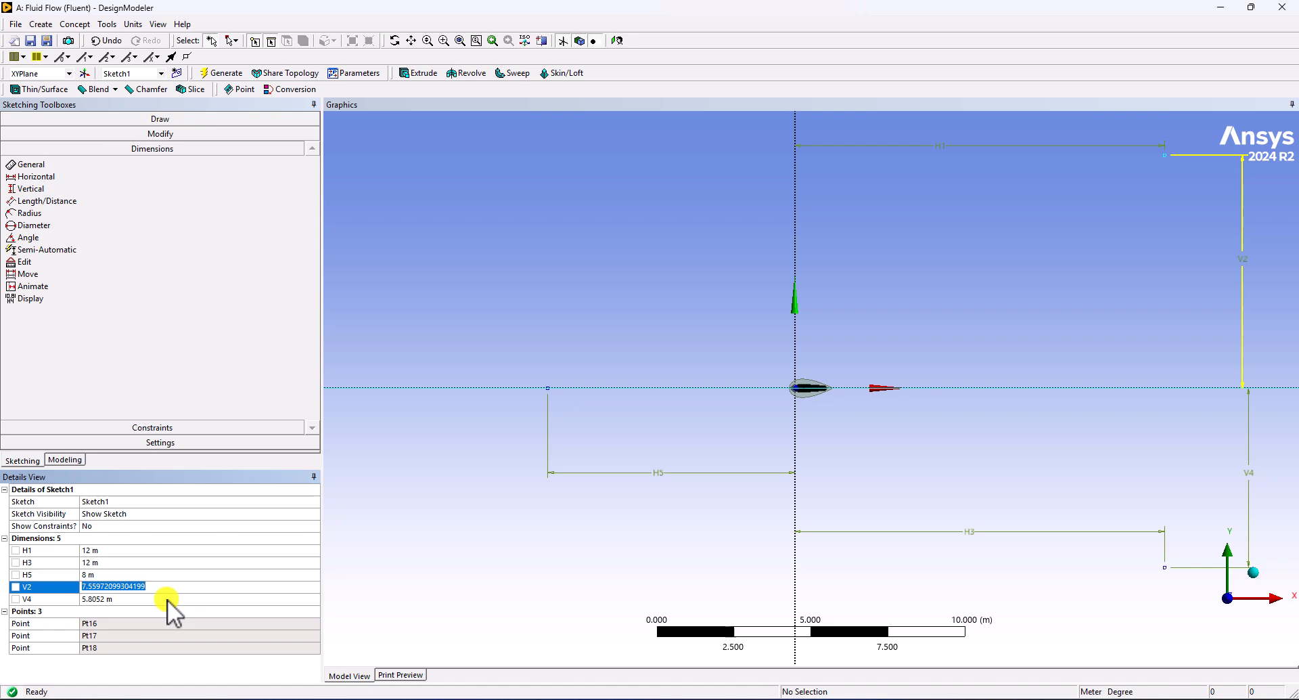
type("15")
key("Return")
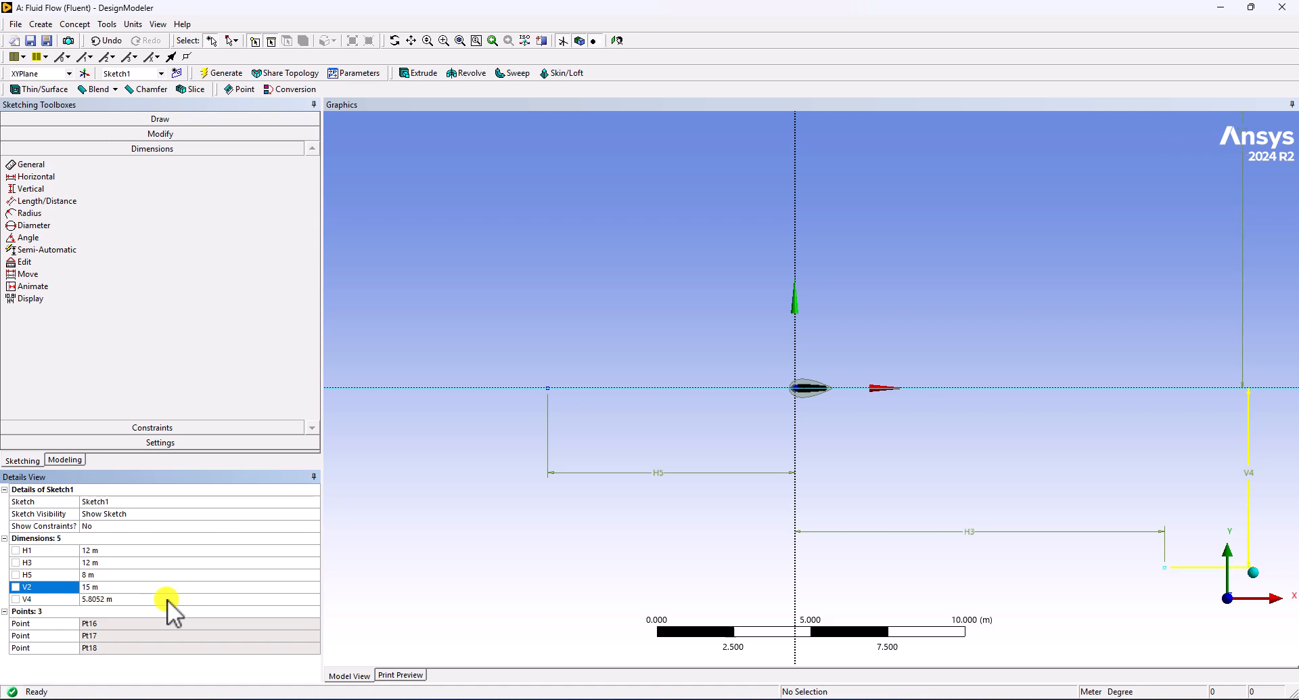
left_click(167, 599)
type("15")
key("Return")
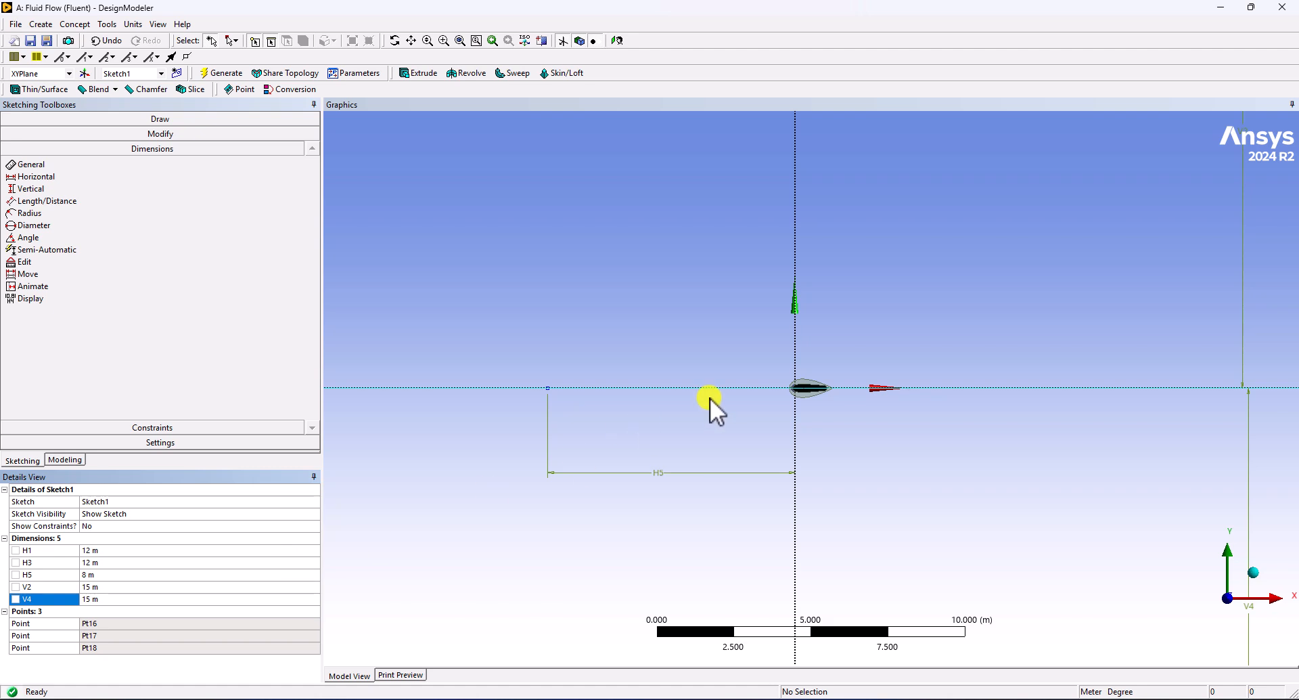
Step: Draw a flexible spline from the upper point through the upstream point to the lower point, finishing it with Open End
scroll(945, 386, "down", 3)
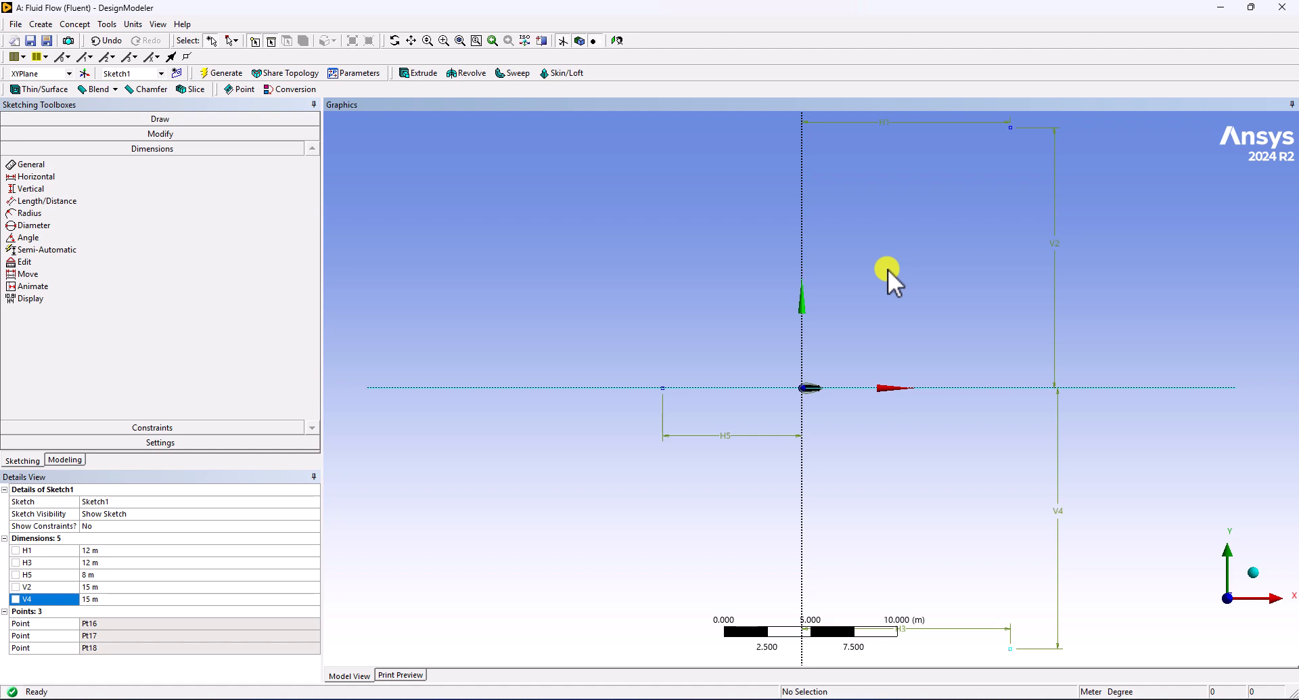
left_click(164, 122)
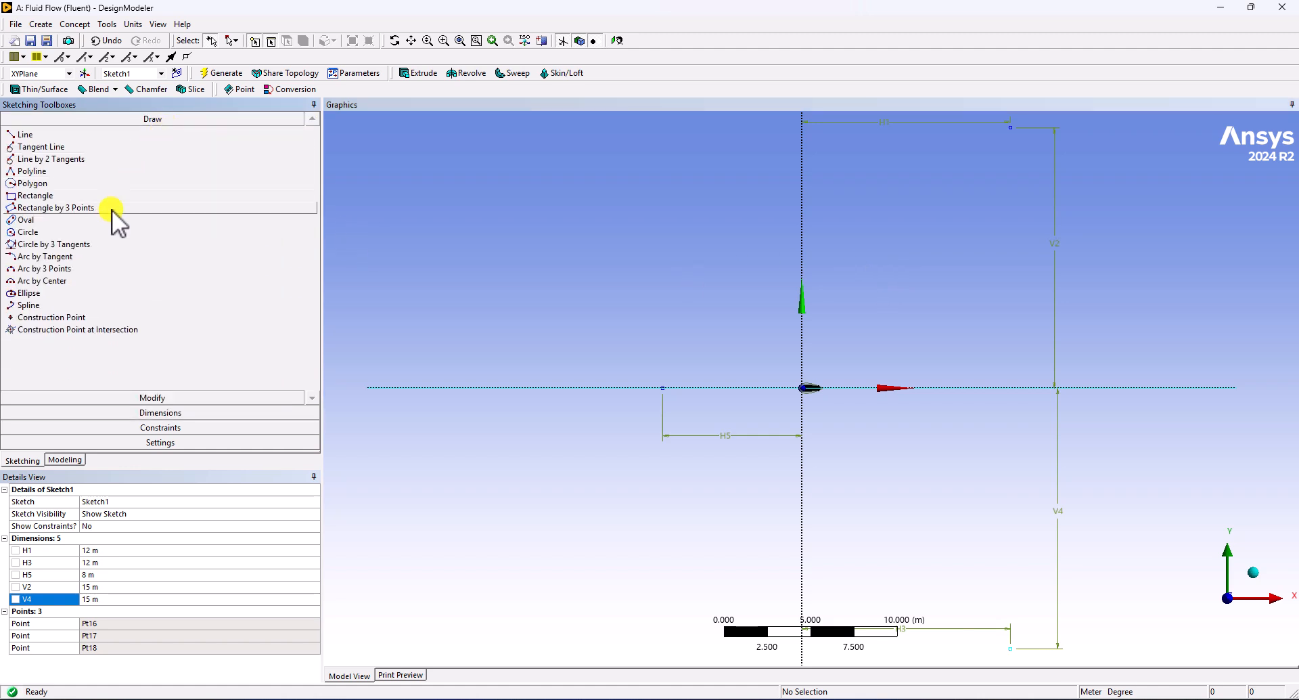
left_click(29, 305)
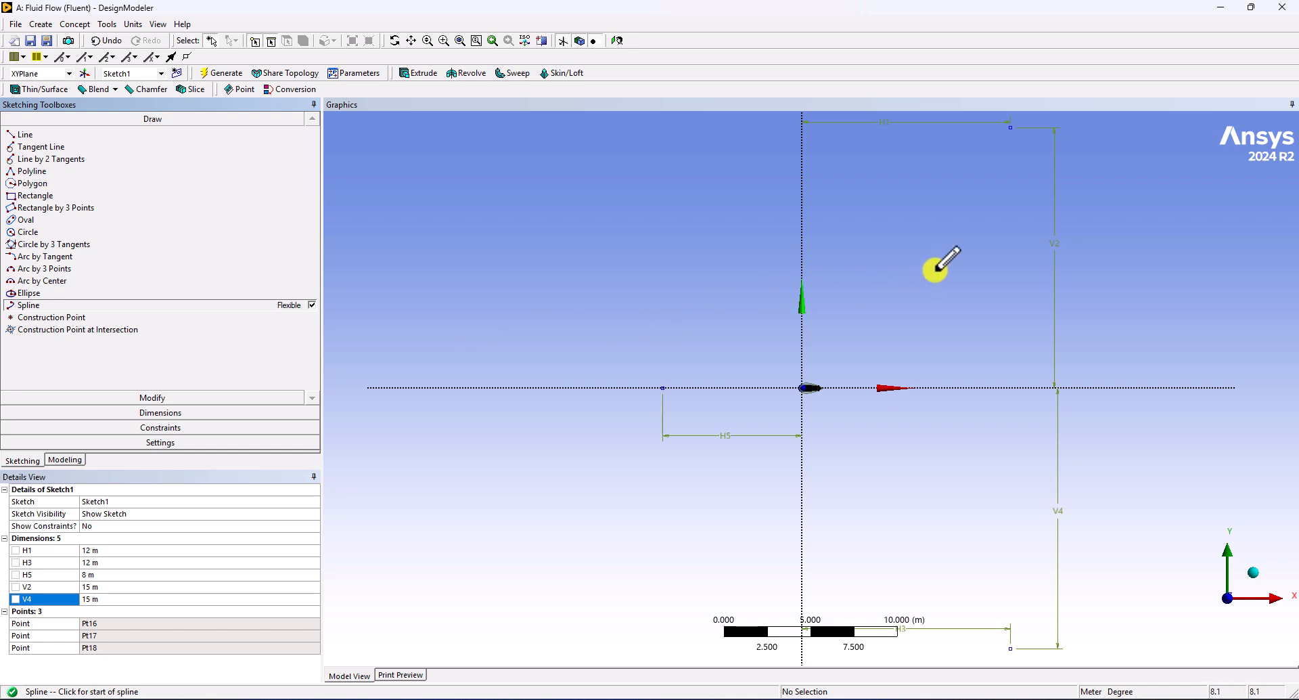
scroll(941, 266, "down", 1)
left_click(929, 194)
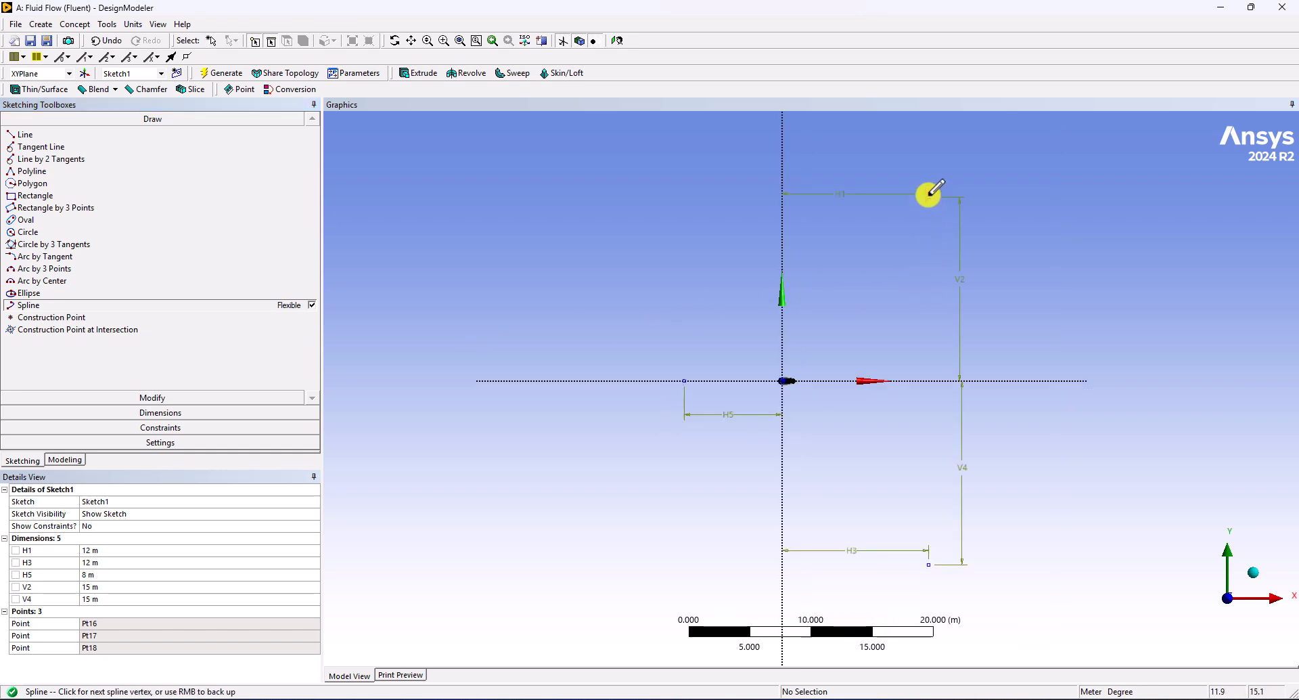
left_click(685, 379)
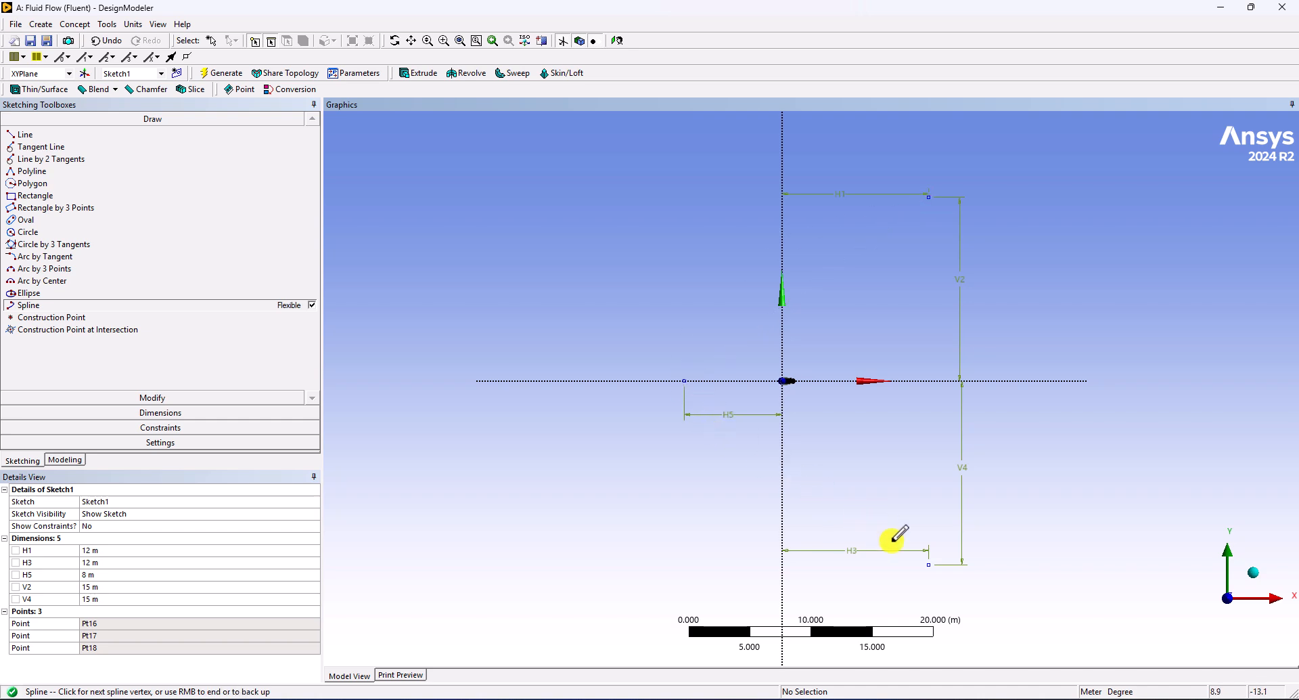
left_click(929, 559)
right_click(914, 438)
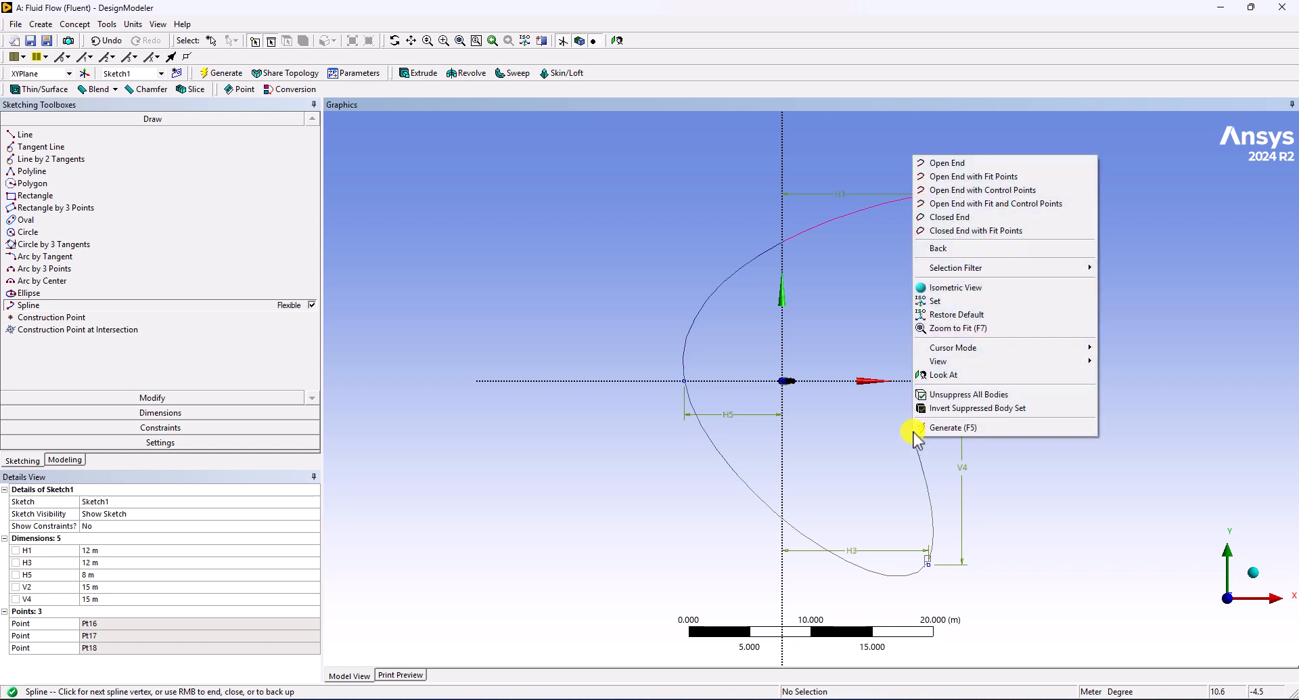
left_click(995, 166)
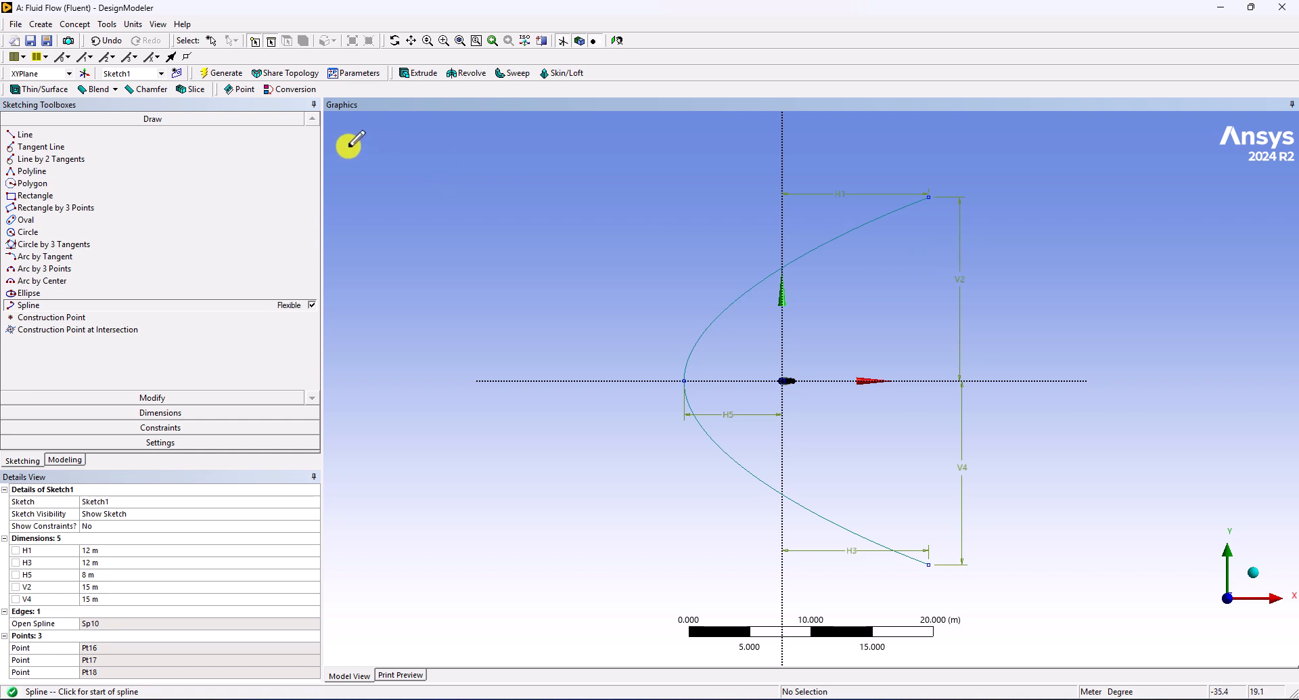
Step: Close the domain outline with a straight vertical line between the spline's upper and lower endpoints
left_click(41, 134)
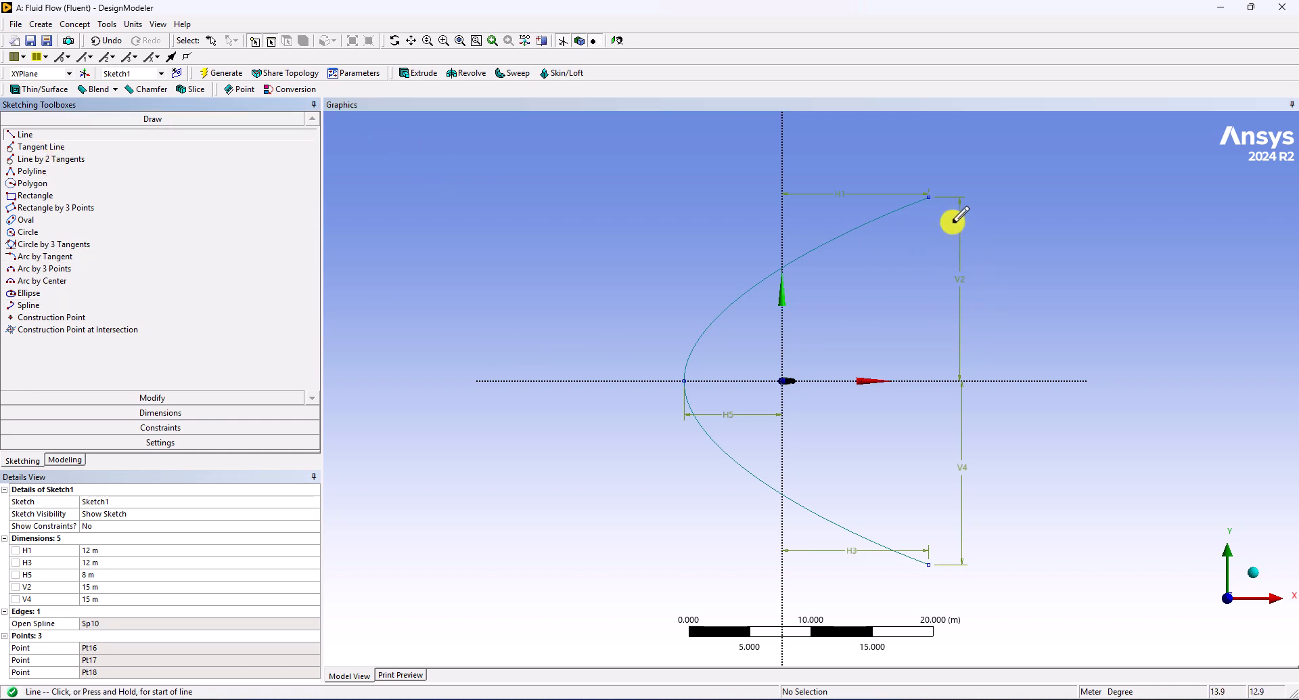
left_click(931, 198)
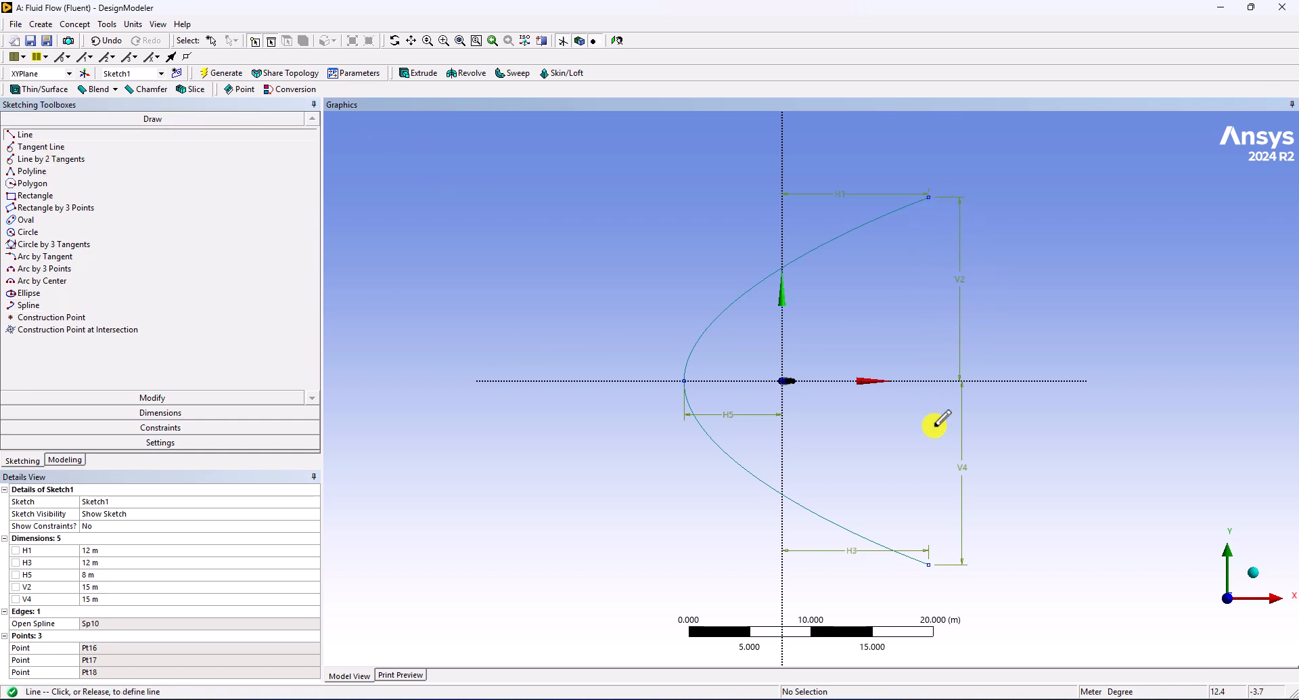
left_click(929, 564)
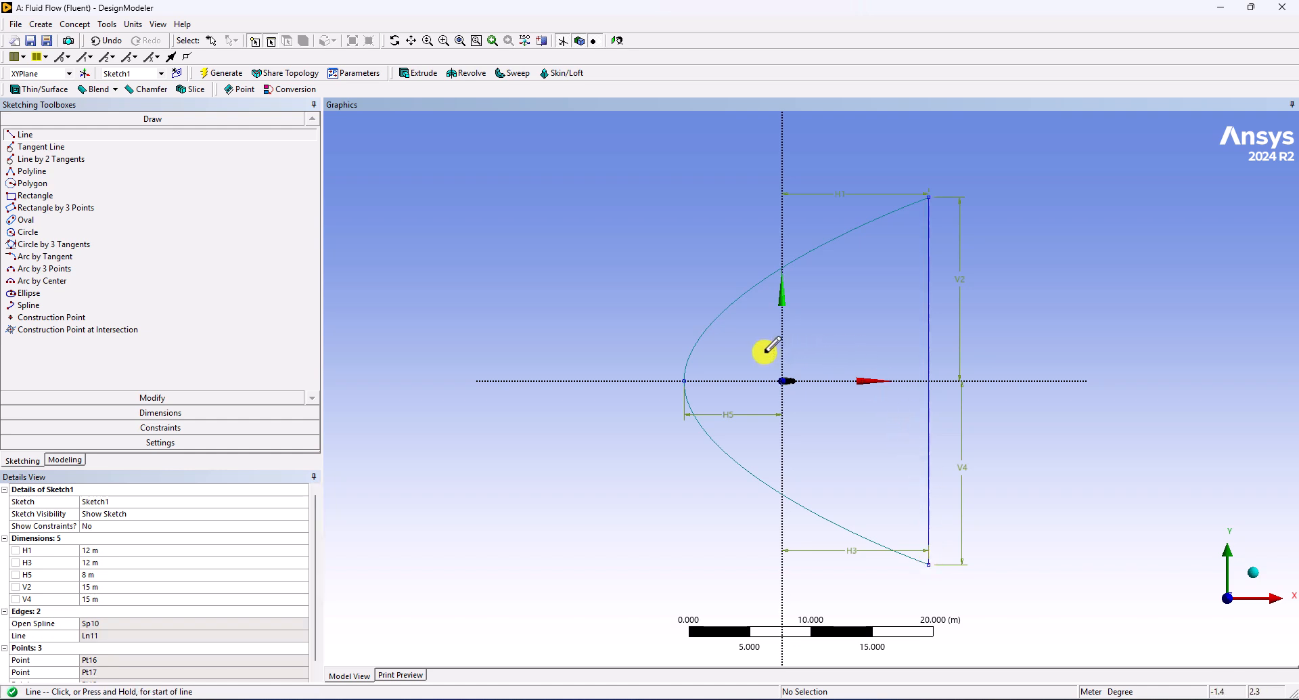
Step: Generate a surface from Sketch1 for the flow domain using the Add Frozen operation
left_click(65, 460)
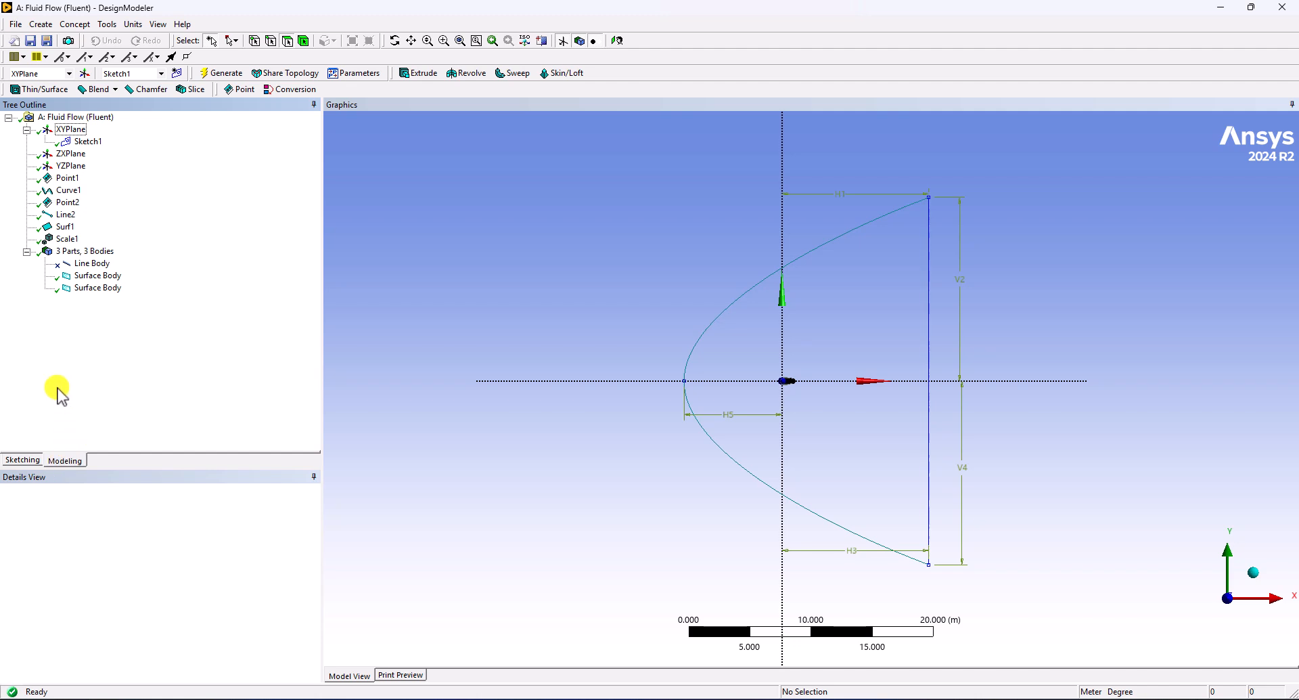
left_click(85, 141)
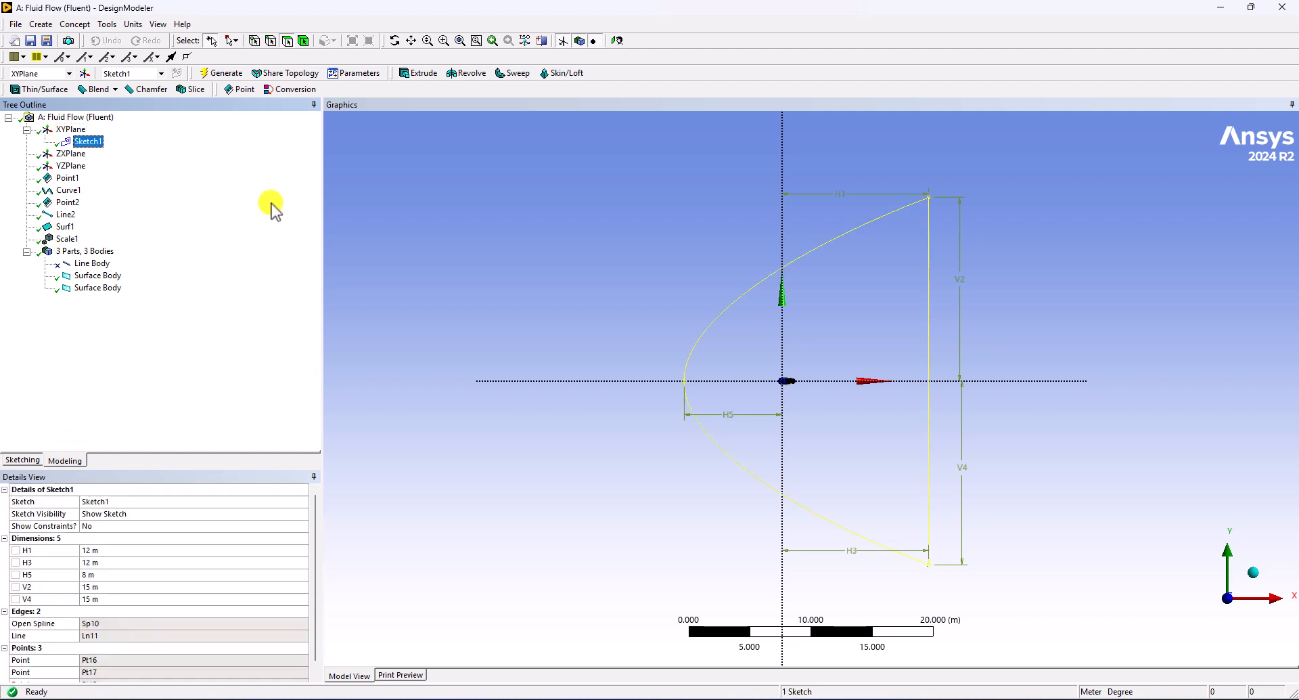
left_click(88, 26)
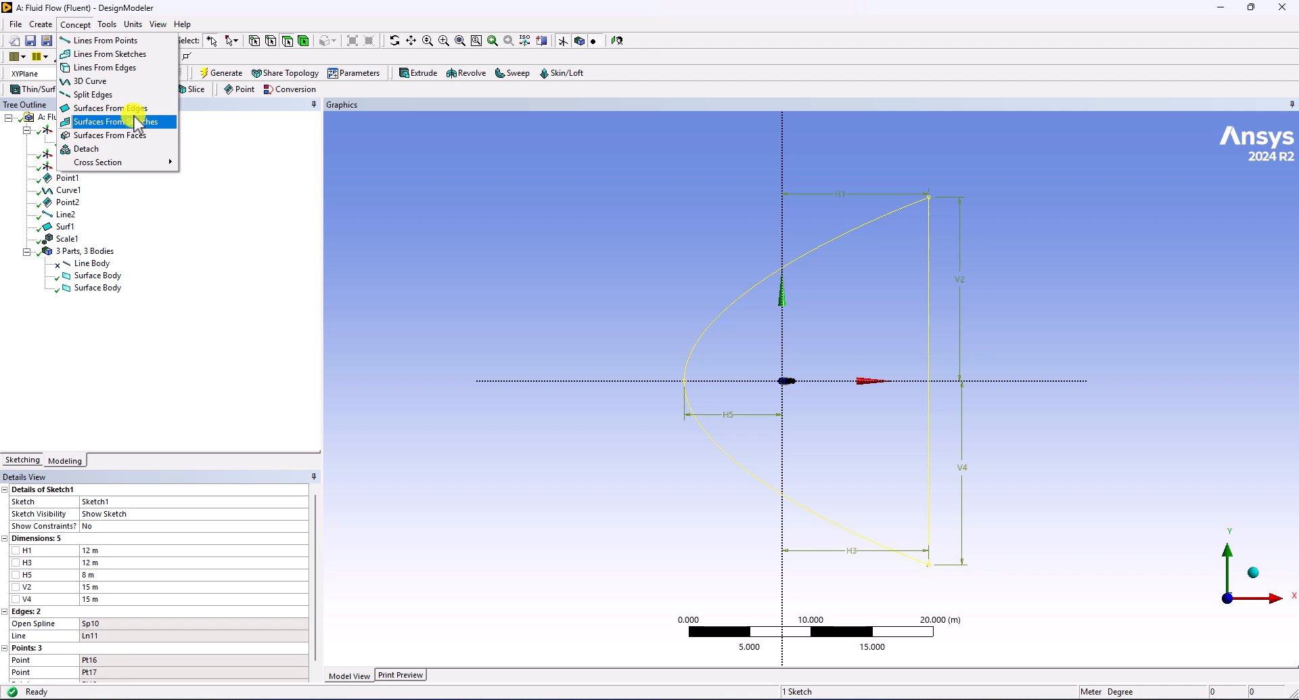
left_click(136, 123)
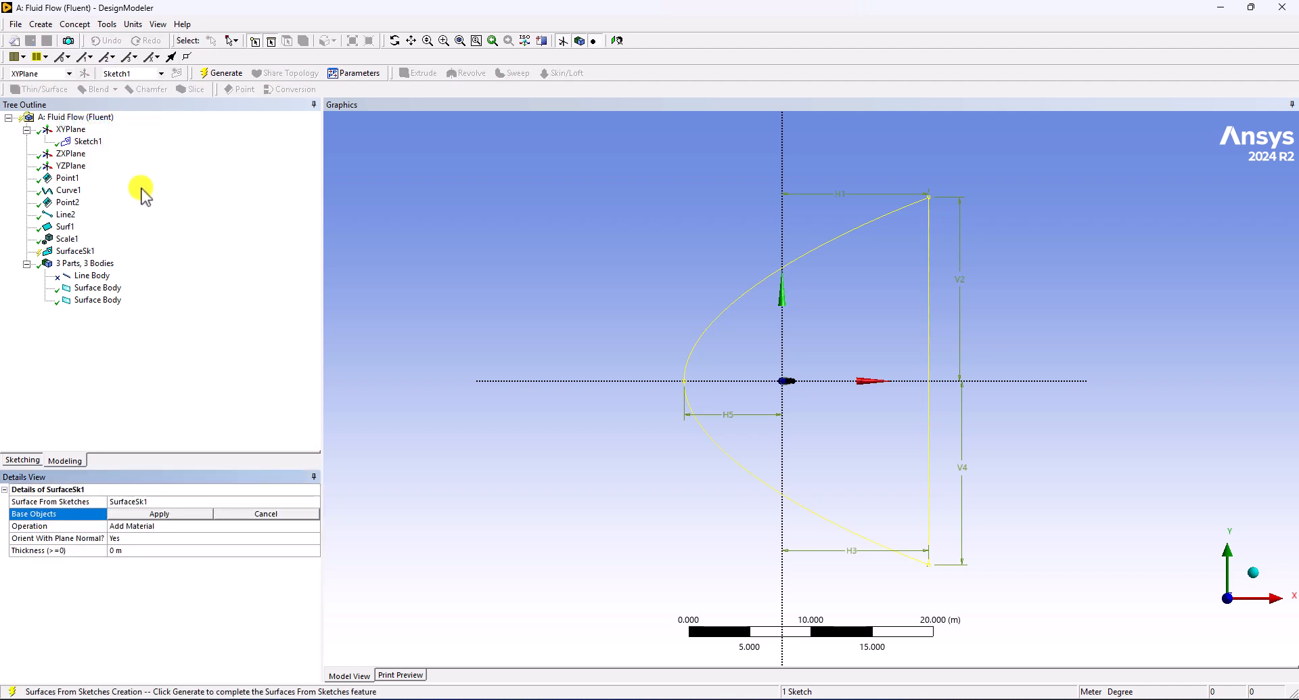
left_click(88, 141)
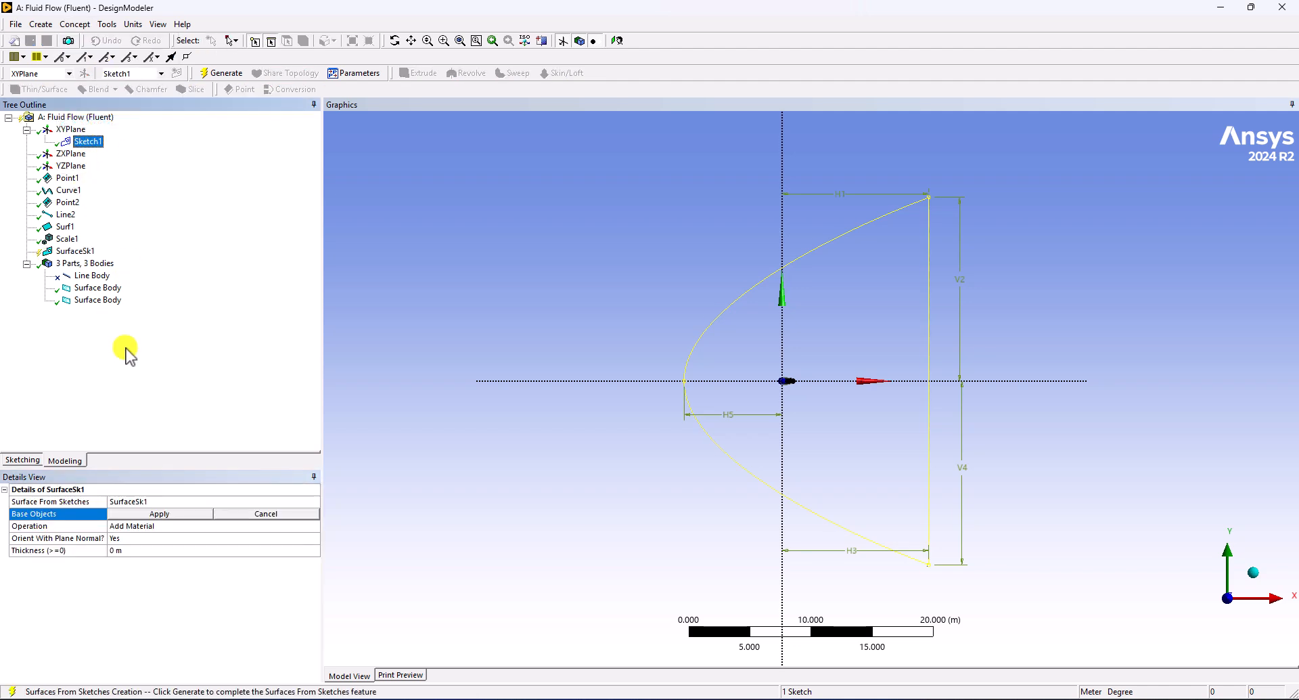
left_click(149, 514)
left_click(62, 527)
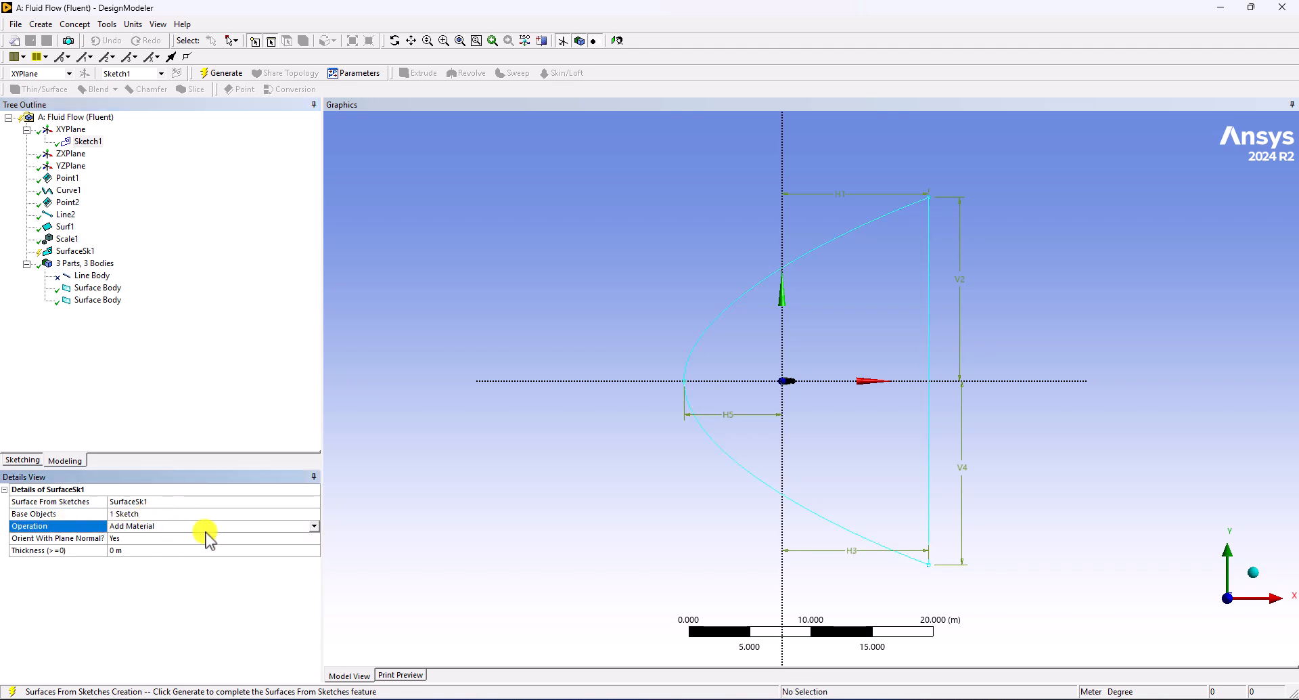
left_click(314, 527)
left_click(169, 541)
left_click(222, 73)
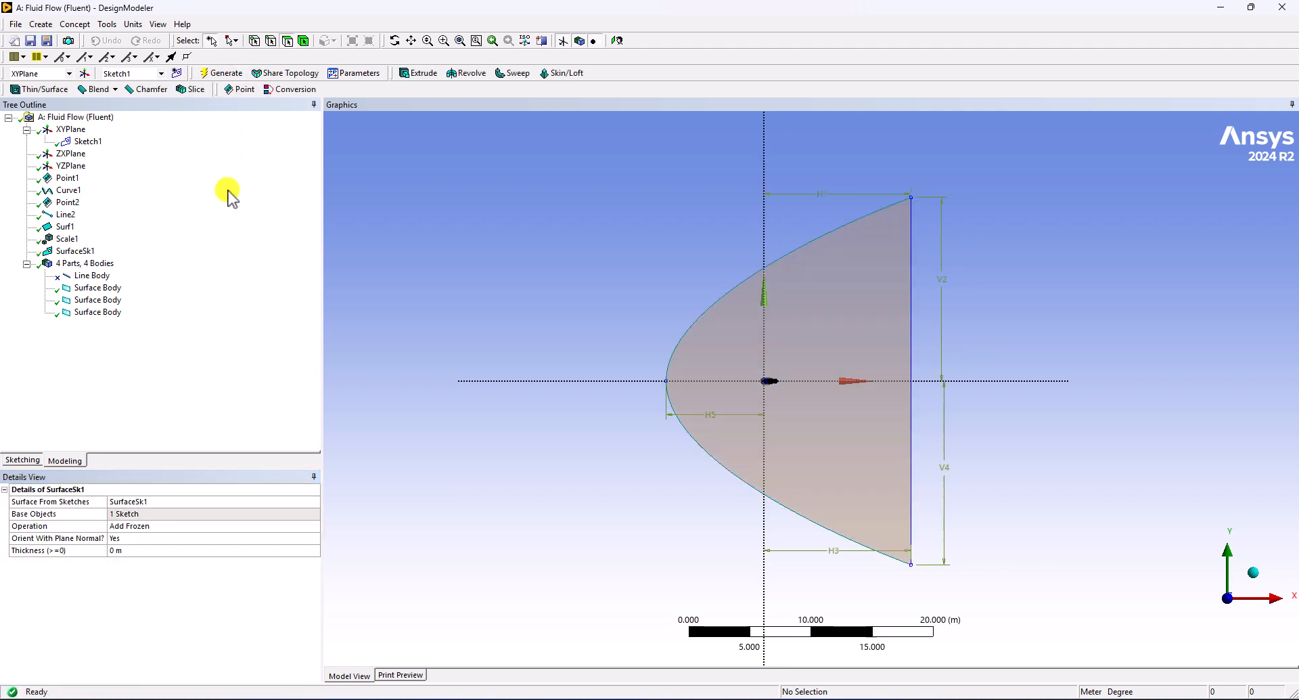
Step: Examine the surface bodies one by one to identify the airfoil, the scaled copy around it and the flow domain
left_click(97, 300)
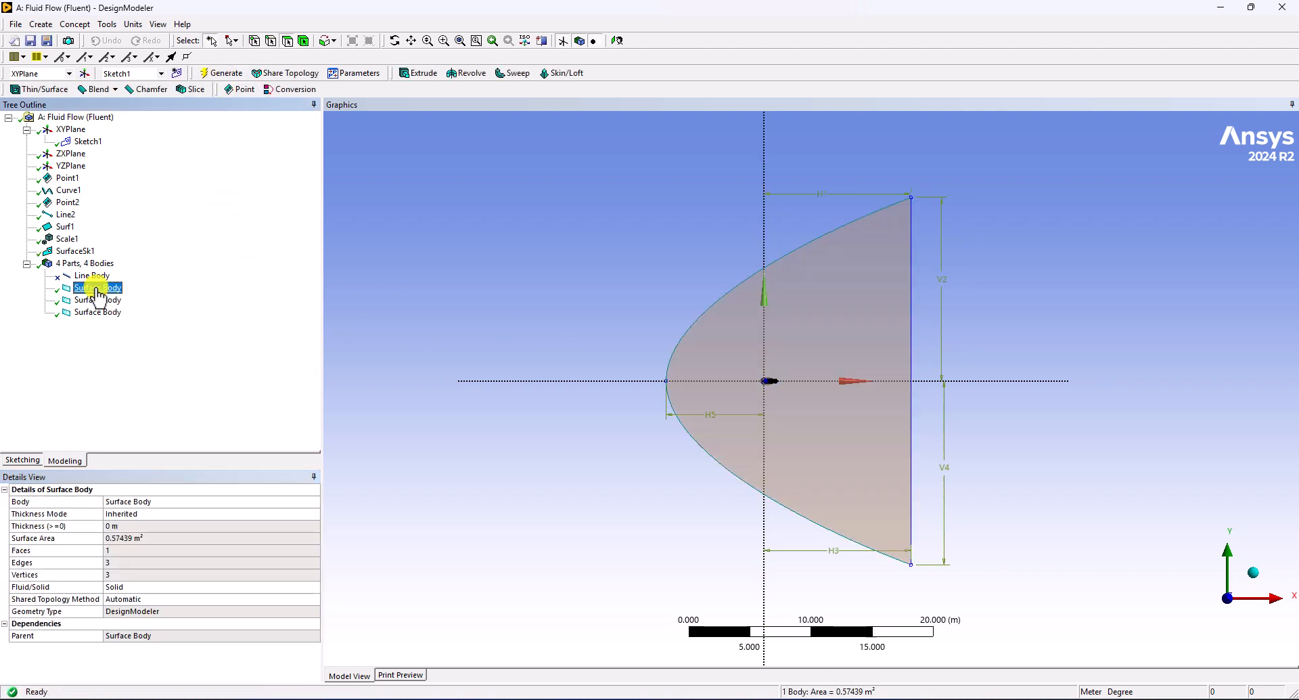
left_click(92, 315)
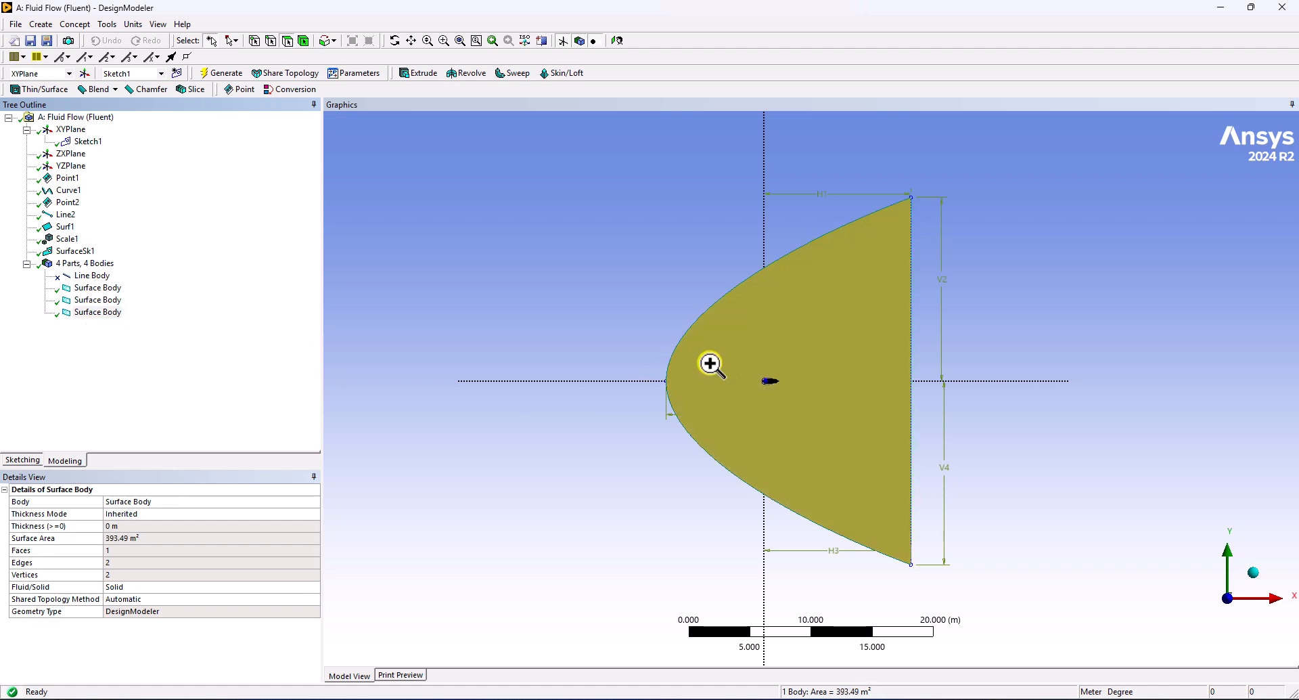
right_click_drag(708, 363, 841, 409)
right_click_drag(697, 305, 916, 386)
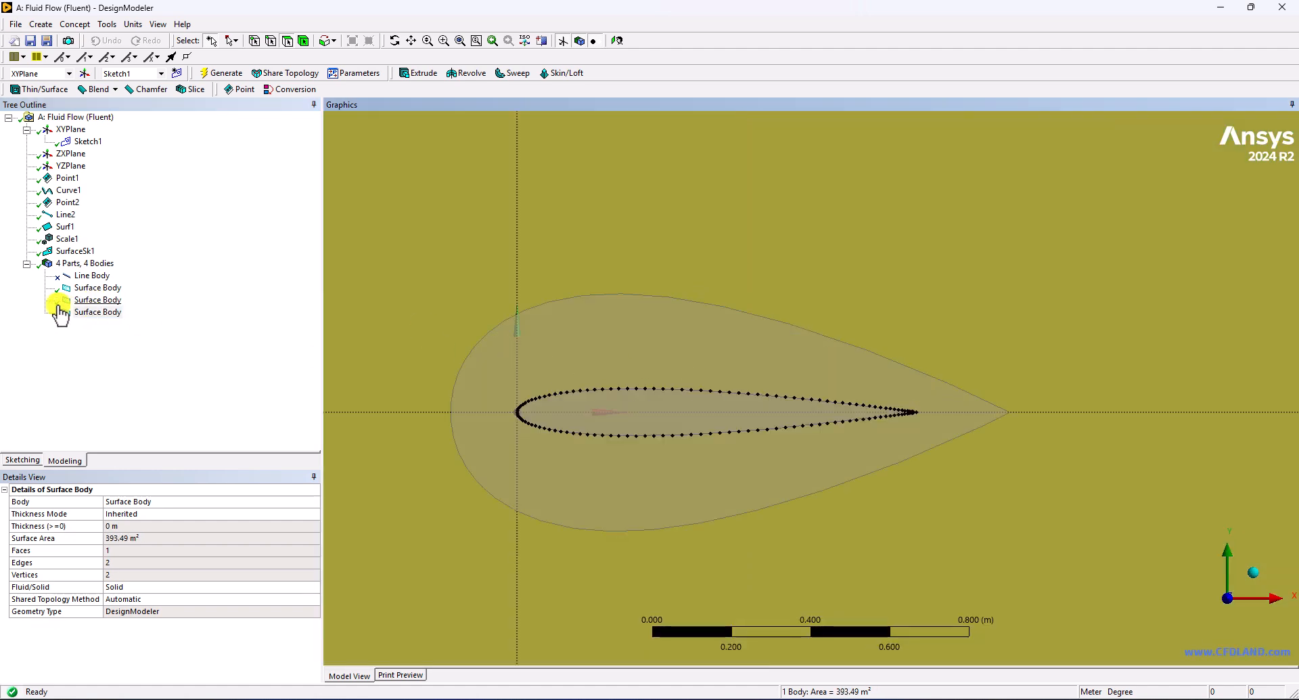
left_click(97, 287)
left_click(100, 300)
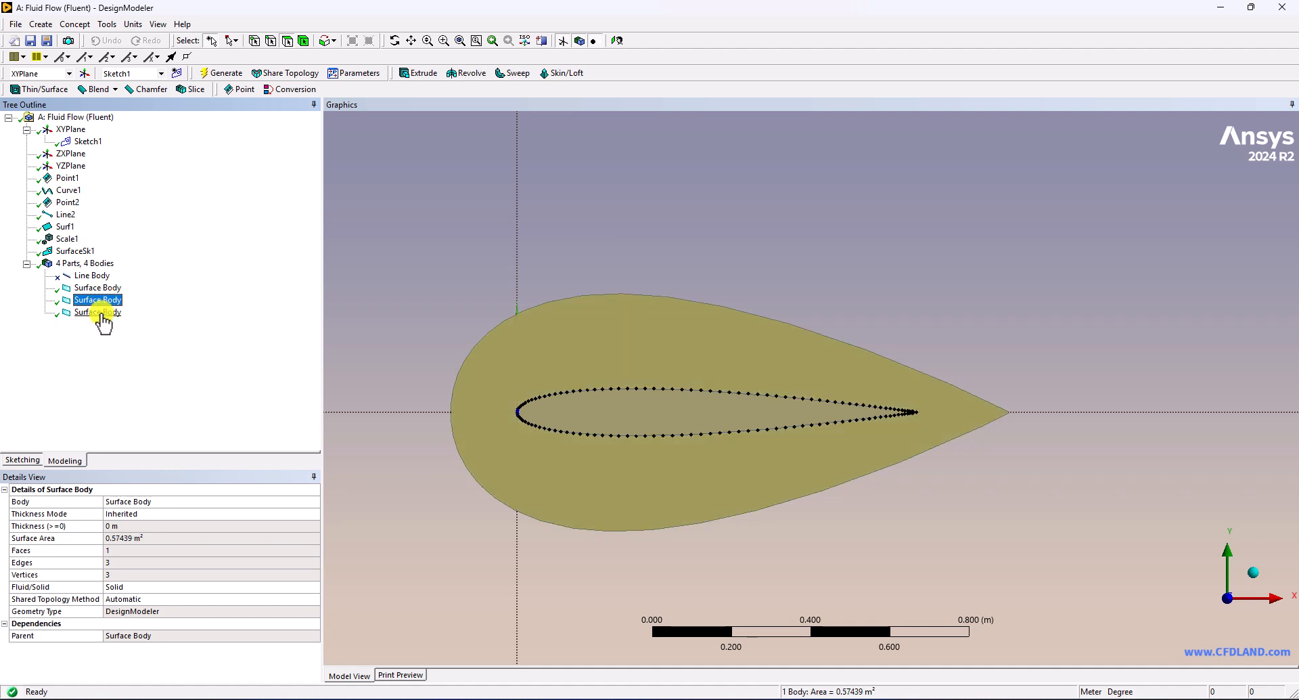
left_click(102, 312)
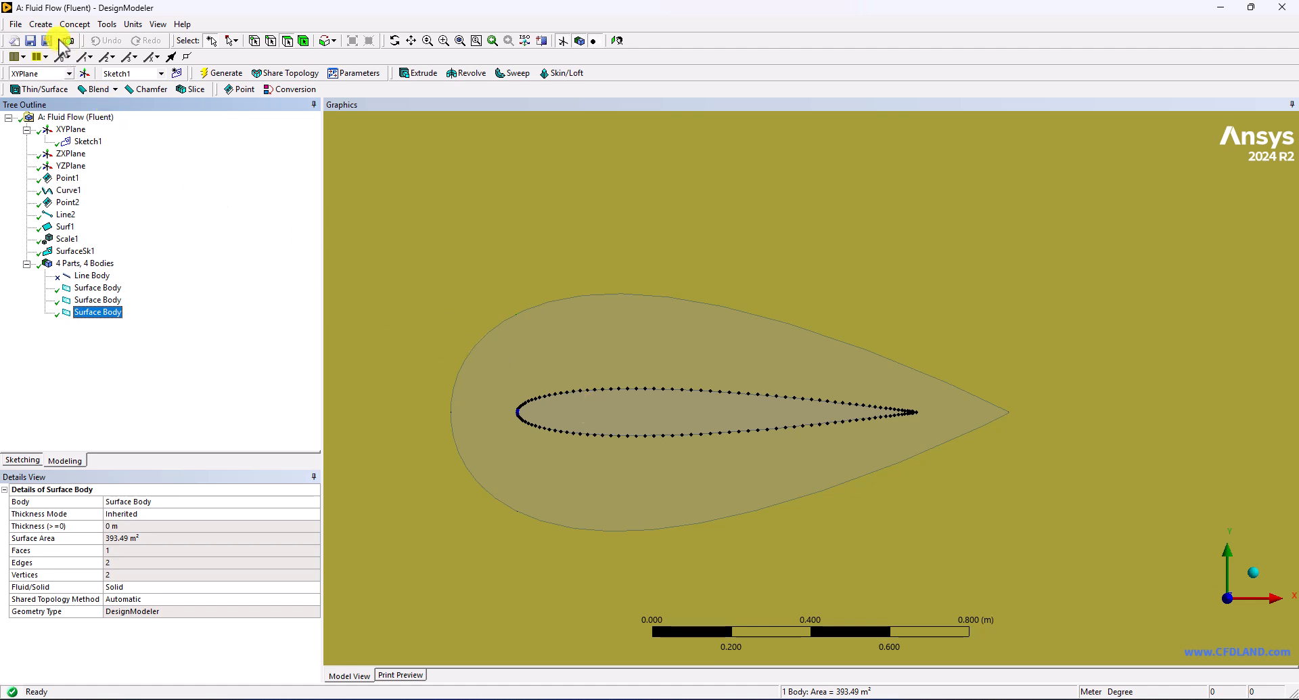
Step: Create a Boolean feature with the Subtract operation and assign the inner airfoil surface as its tool body
left_click(40, 24)
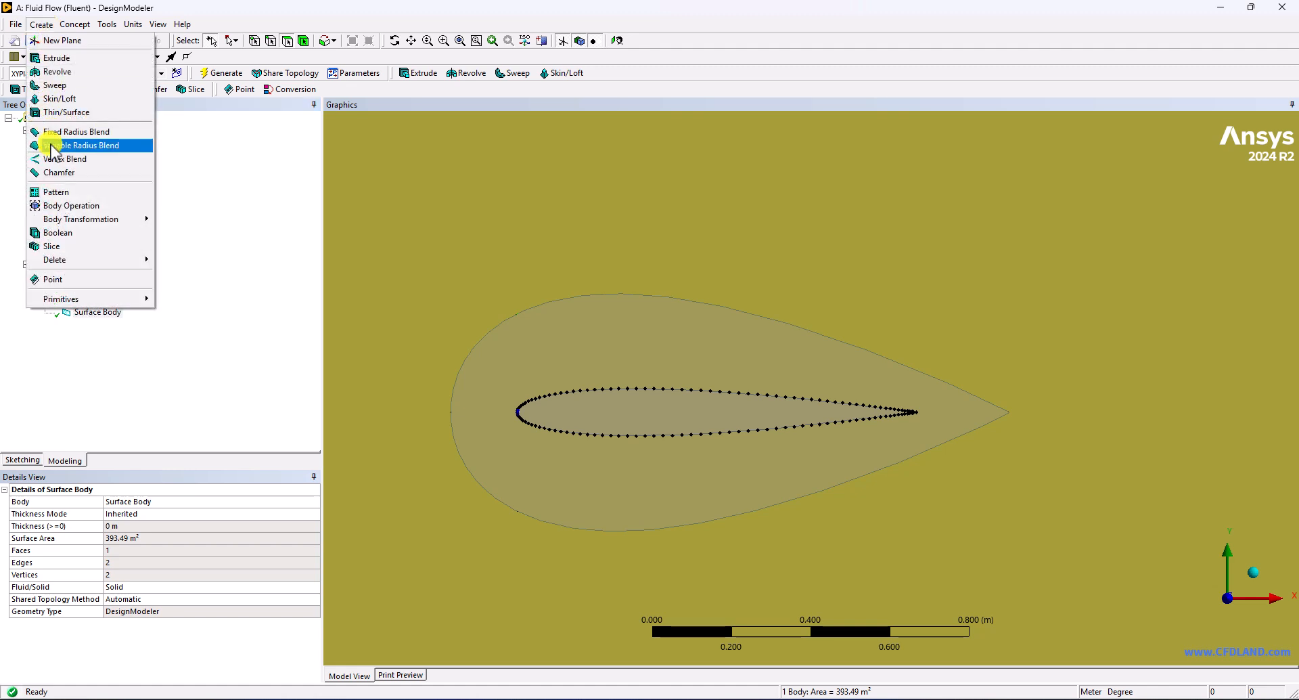
left_click(52, 233)
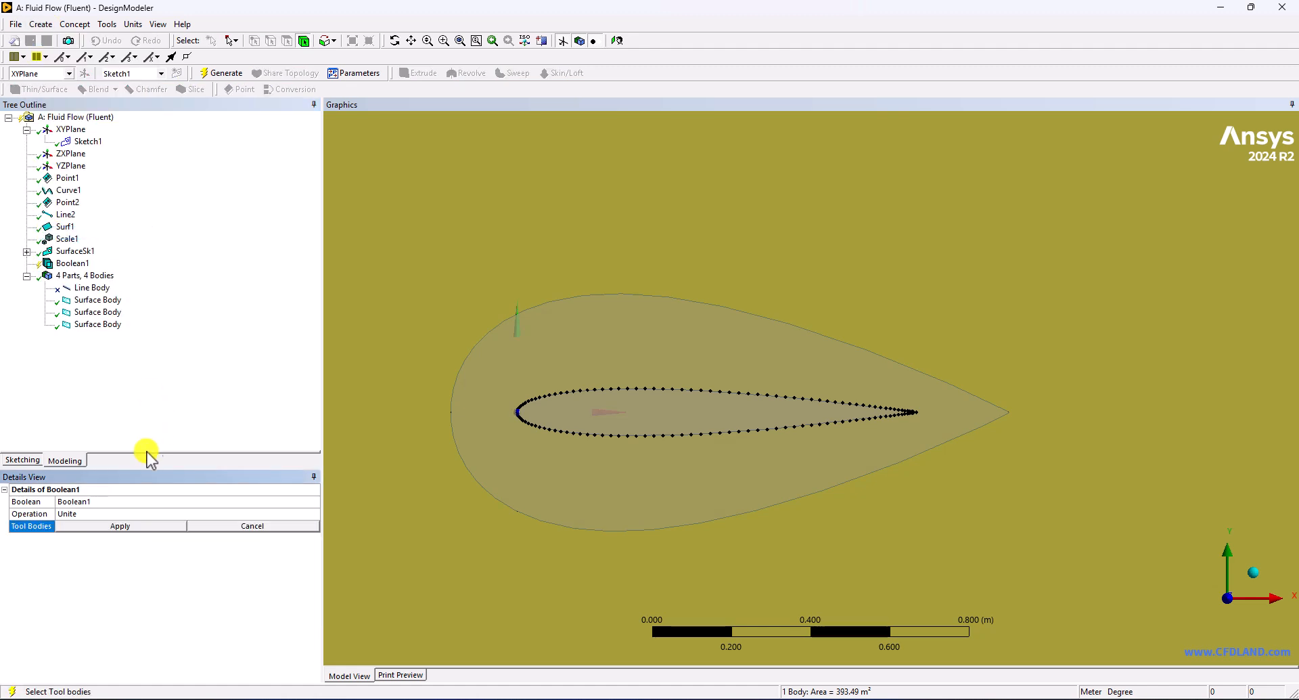
left_click(161, 515)
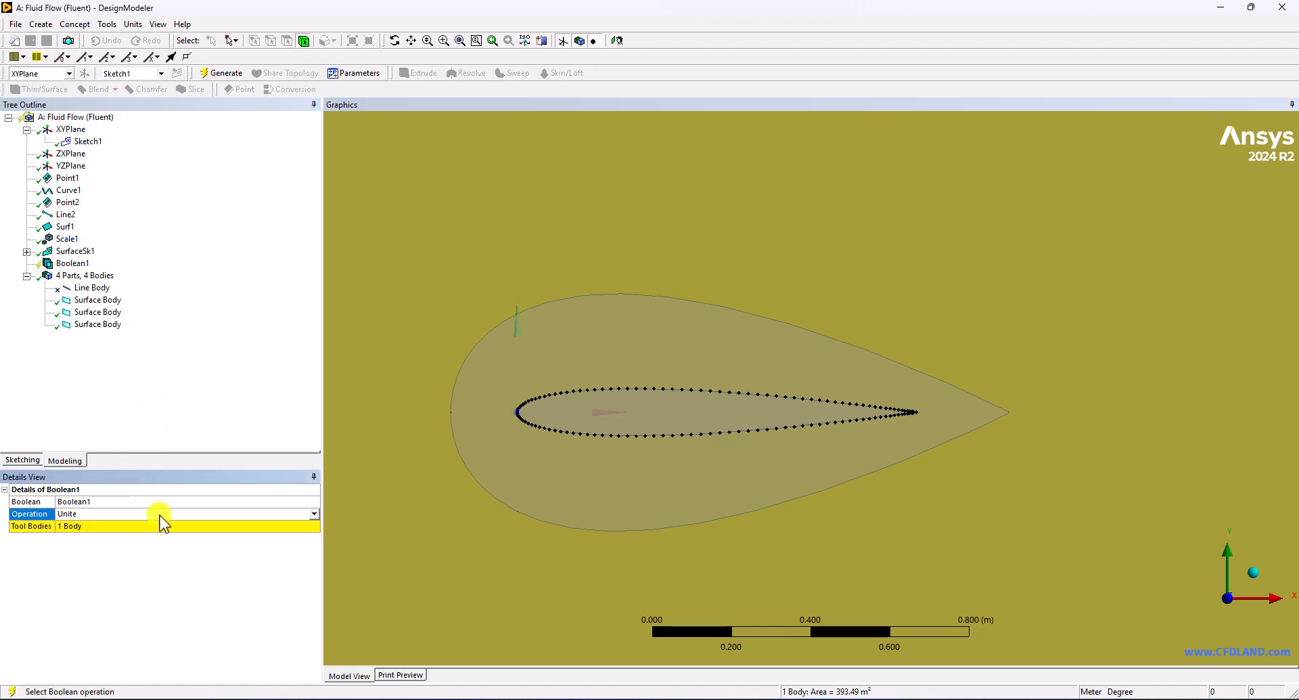
left_click(315, 516)
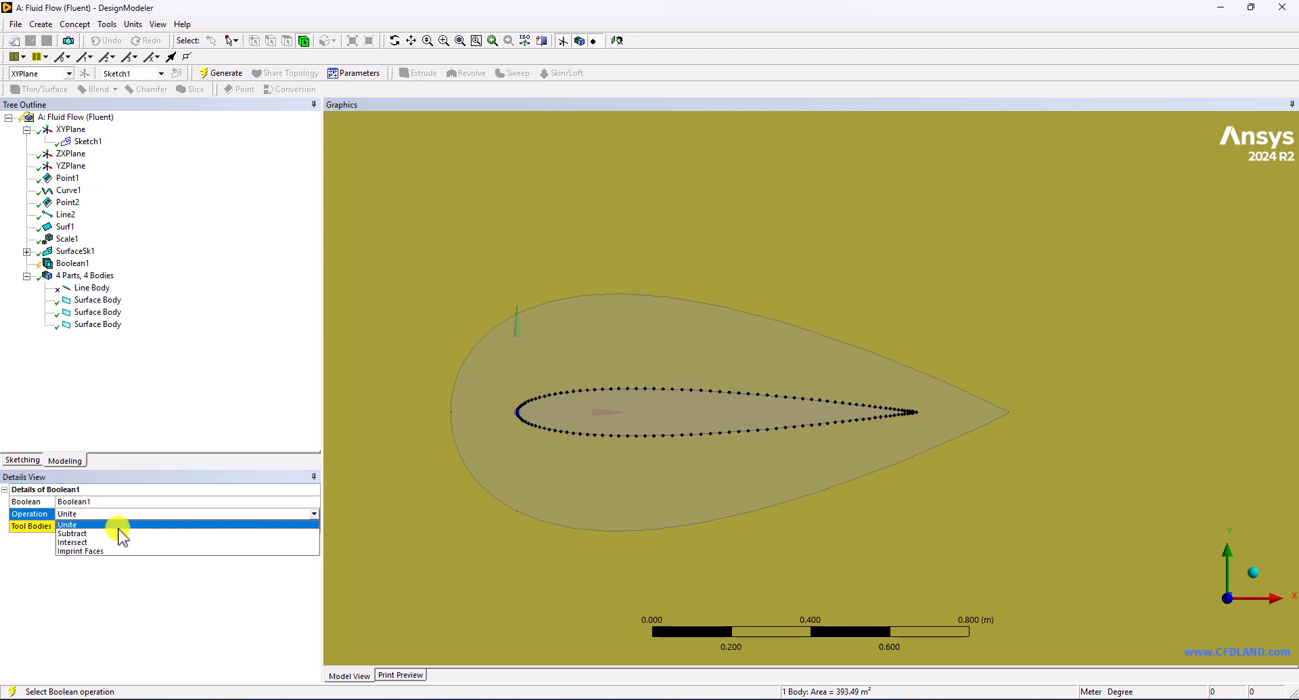
left_click(103, 536)
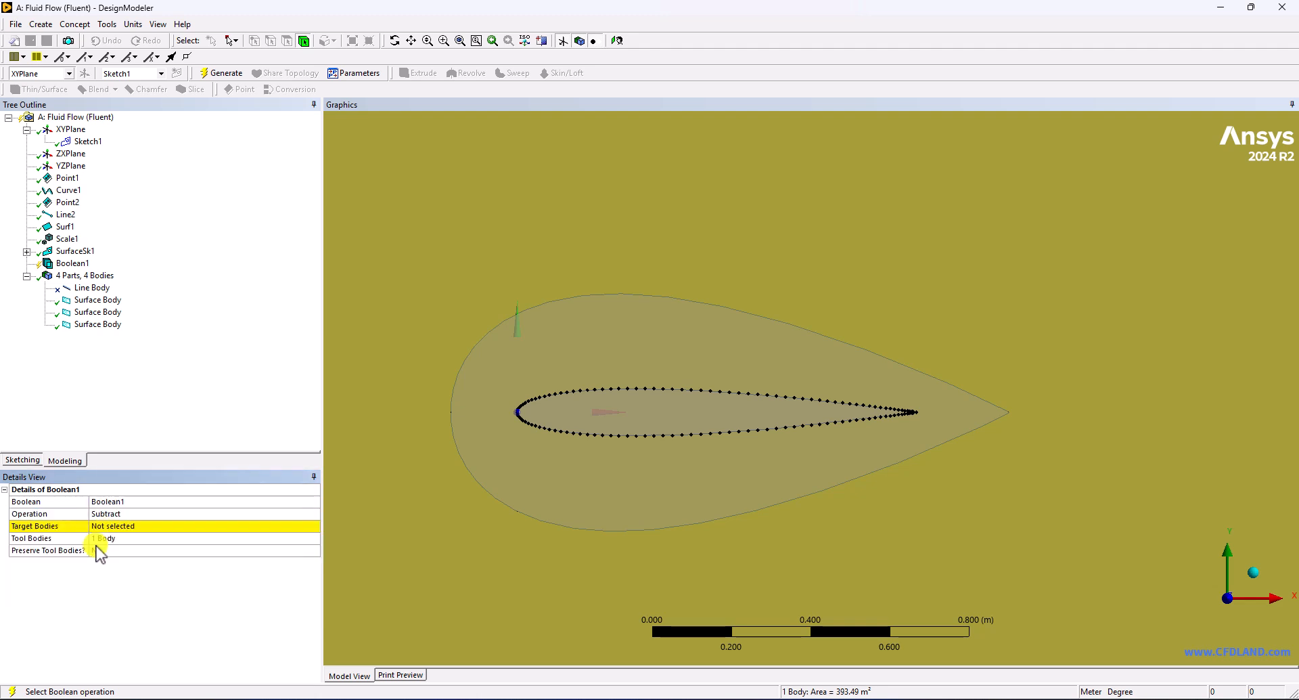
left_click(117, 539)
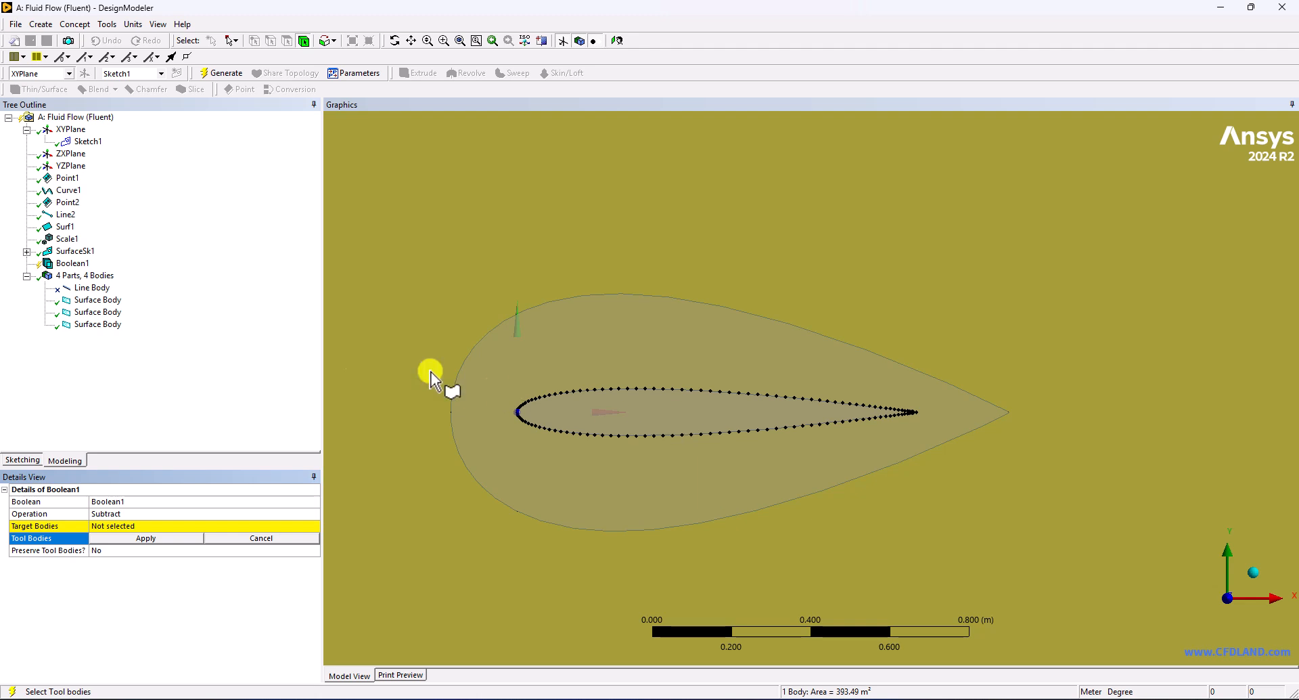
left_click(98, 300)
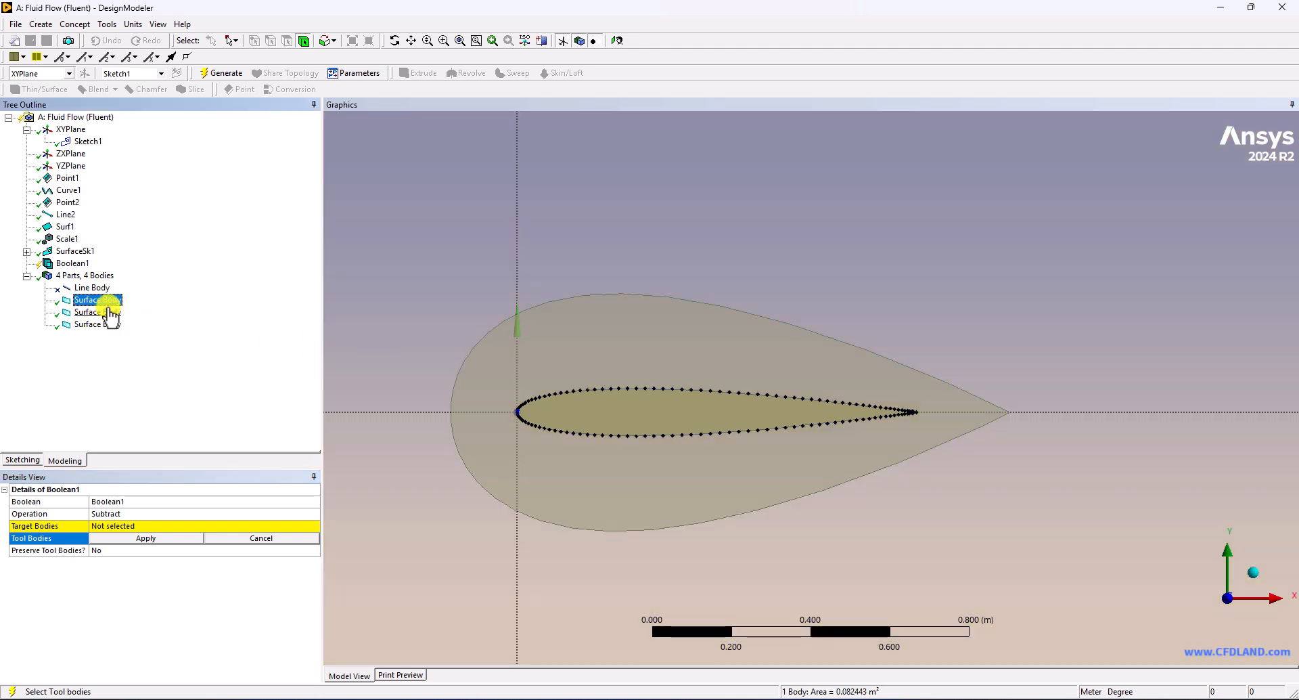
left_click(638, 419)
left_click(663, 406)
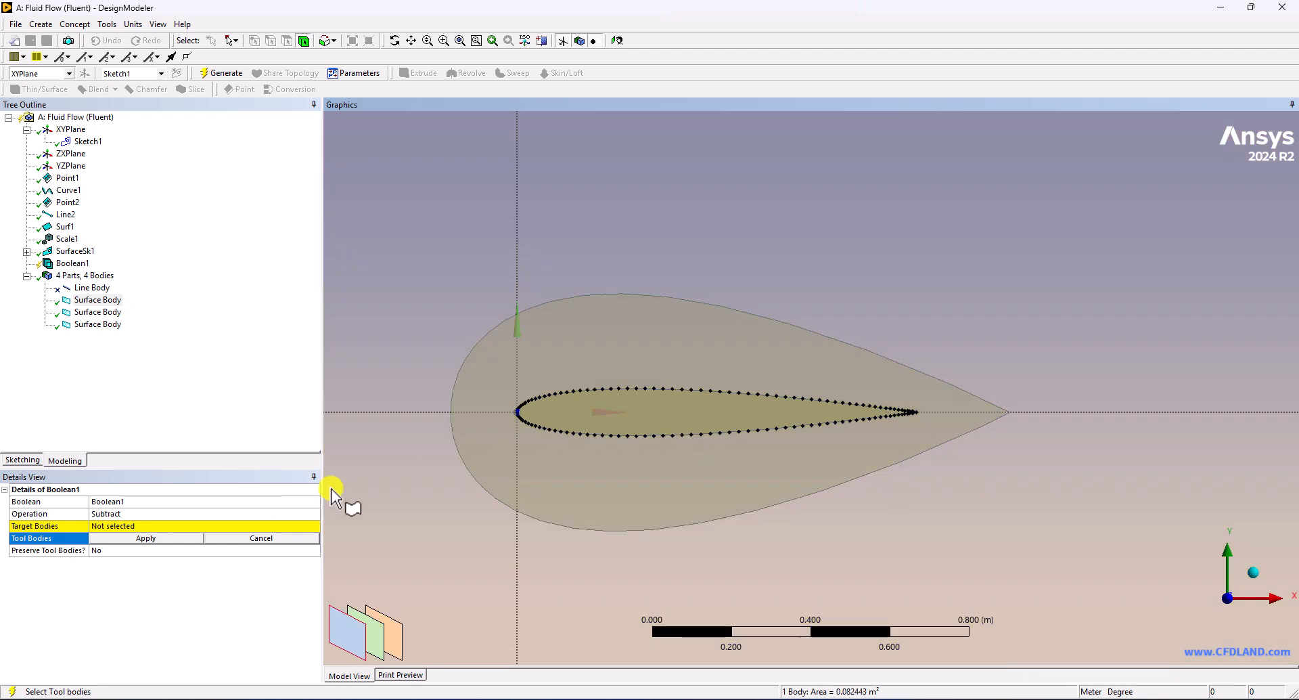
left_click(146, 538)
Step: Assign the scaled airfoil surface and the flow domain surface as target bodies, generate the subtraction and check the remaining bodies
left_click(126, 526)
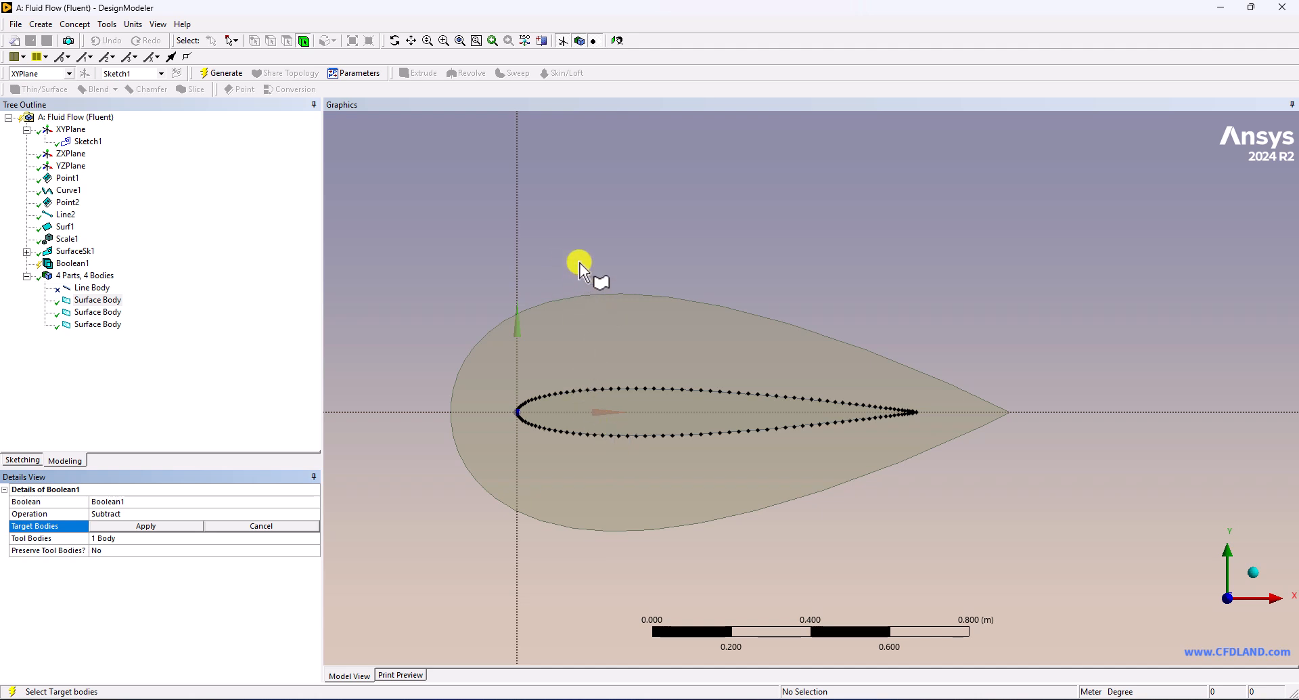
left_click(110, 312)
left_click(101, 324, "ctrl")
left_click(166, 526)
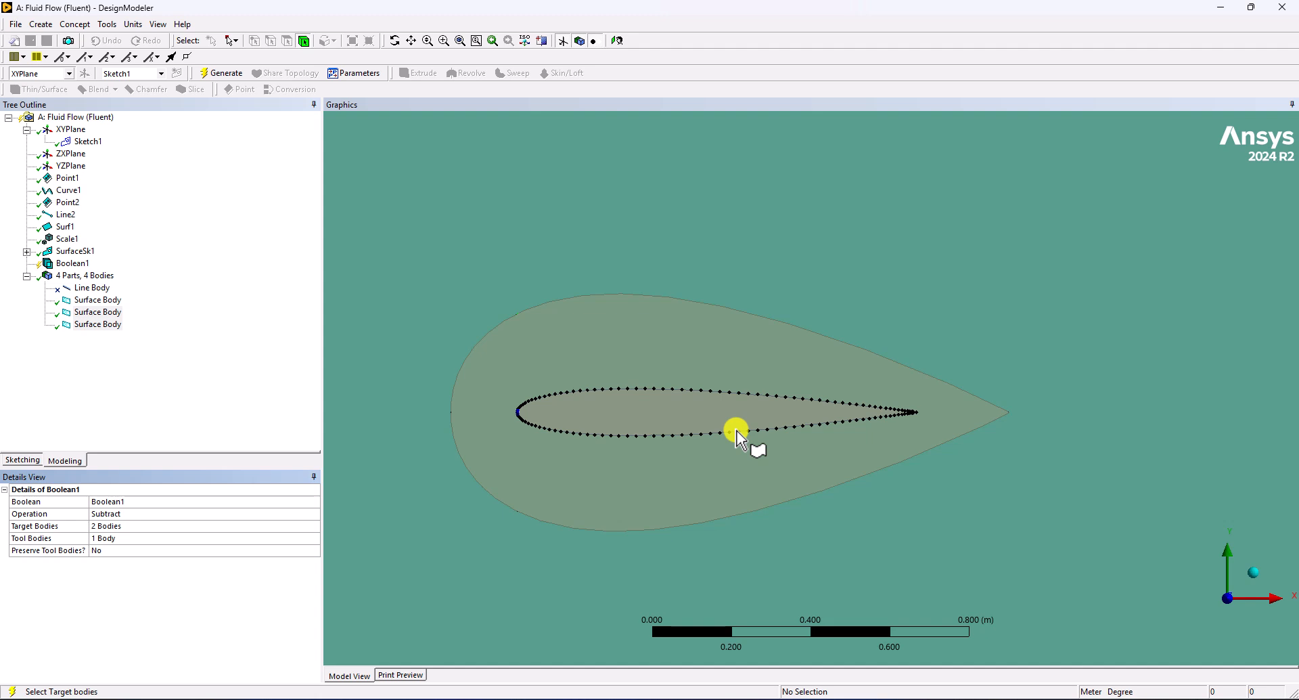
left_click(213, 72)
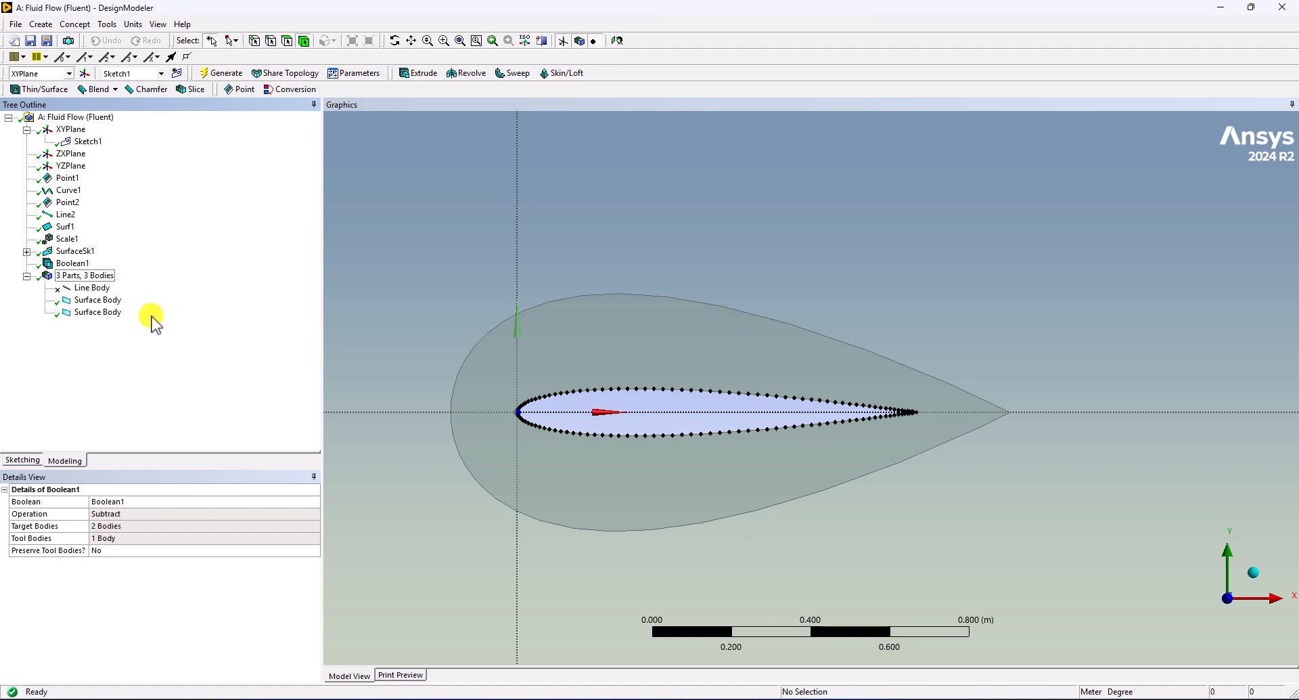
left_click(96, 300)
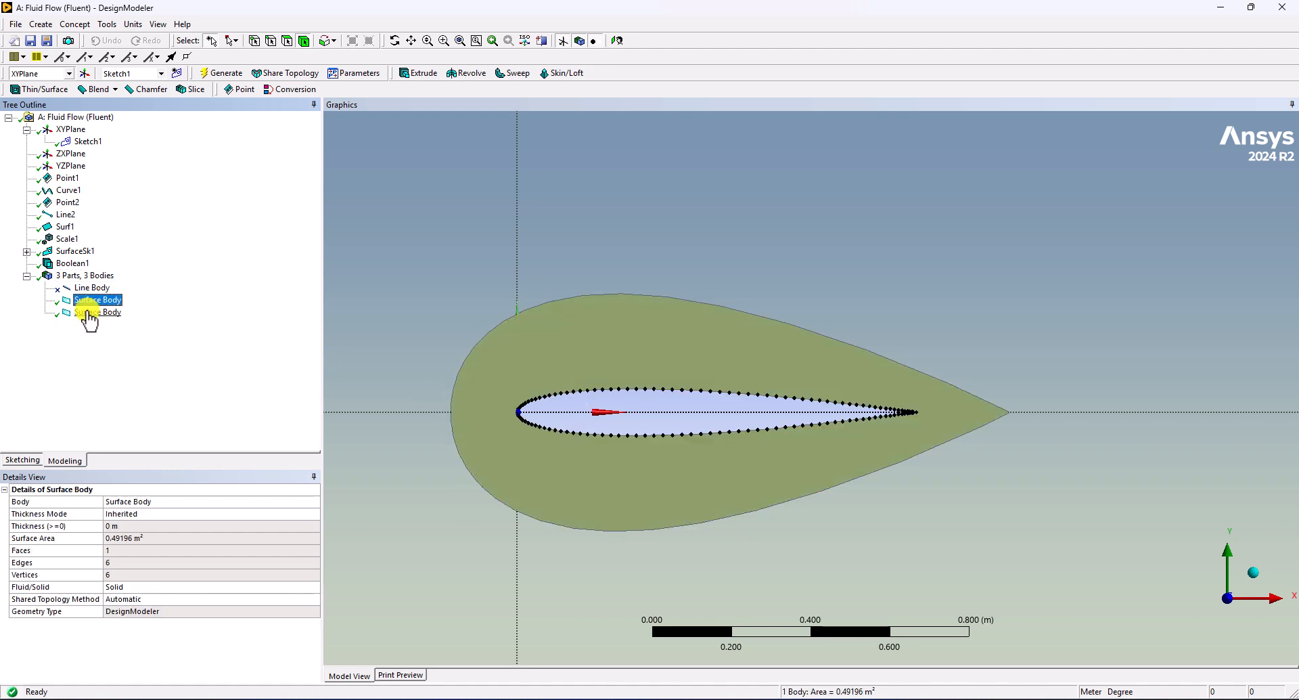
left_click(90, 313)
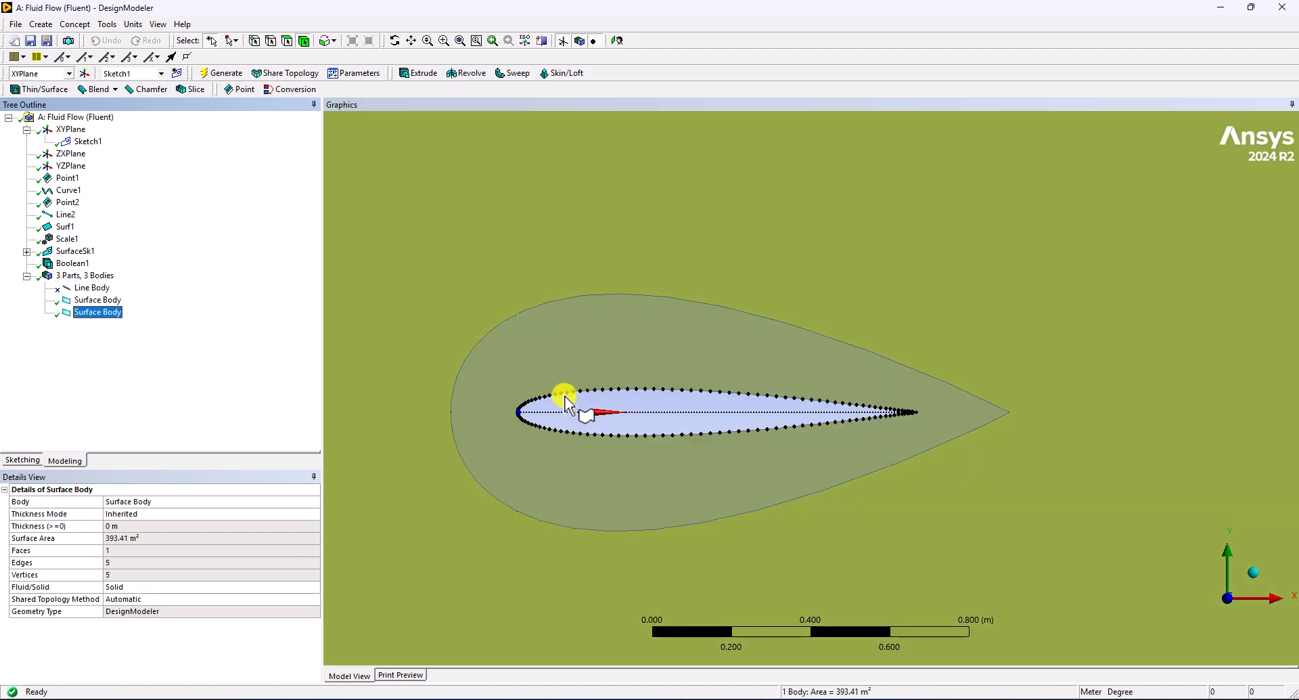
left_click(586, 402)
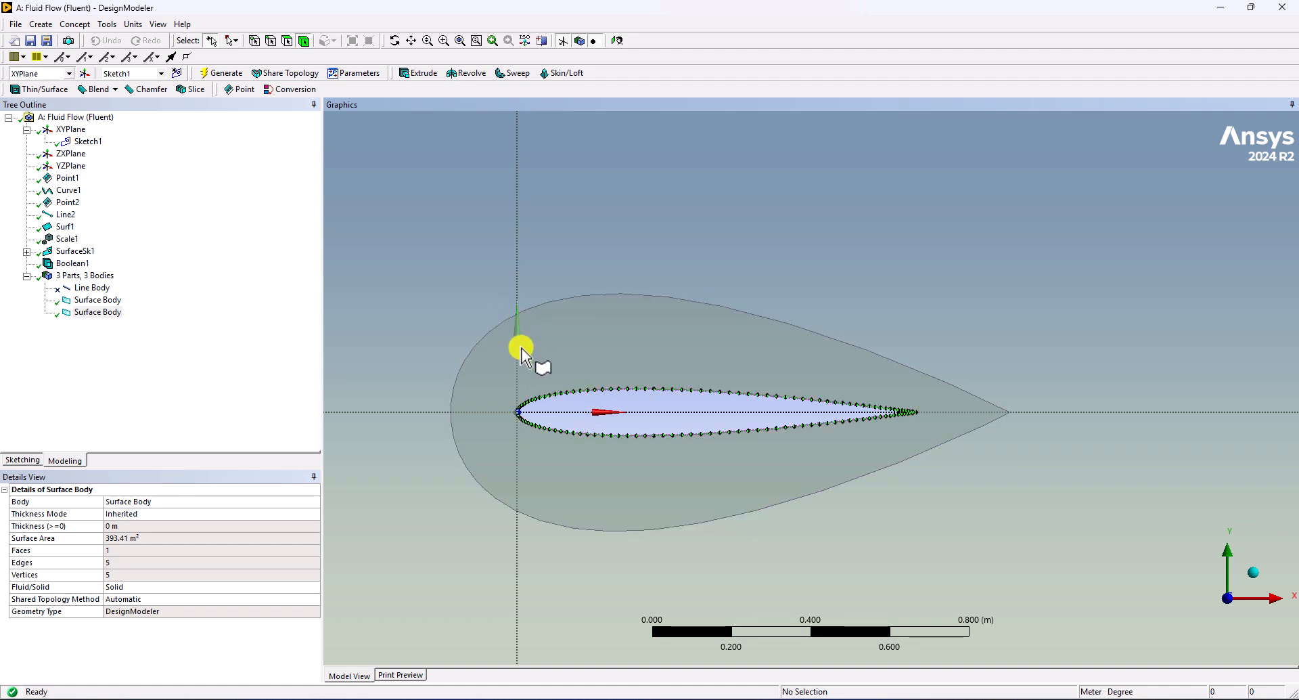
Step: Subtract the scaled airfoil surface from the flow domain surface with a second Boolean, setting Preserve Tool Bodies to Yes
left_click(42, 25)
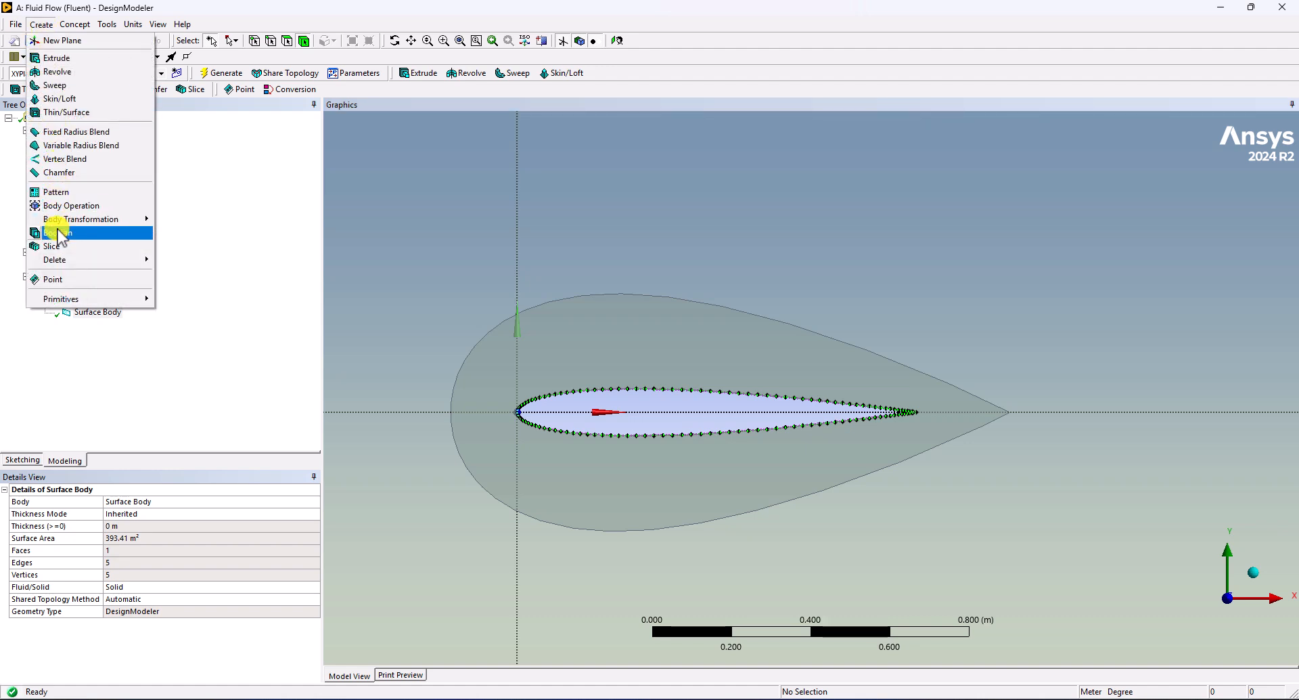
left_click(50, 231)
left_click(92, 324)
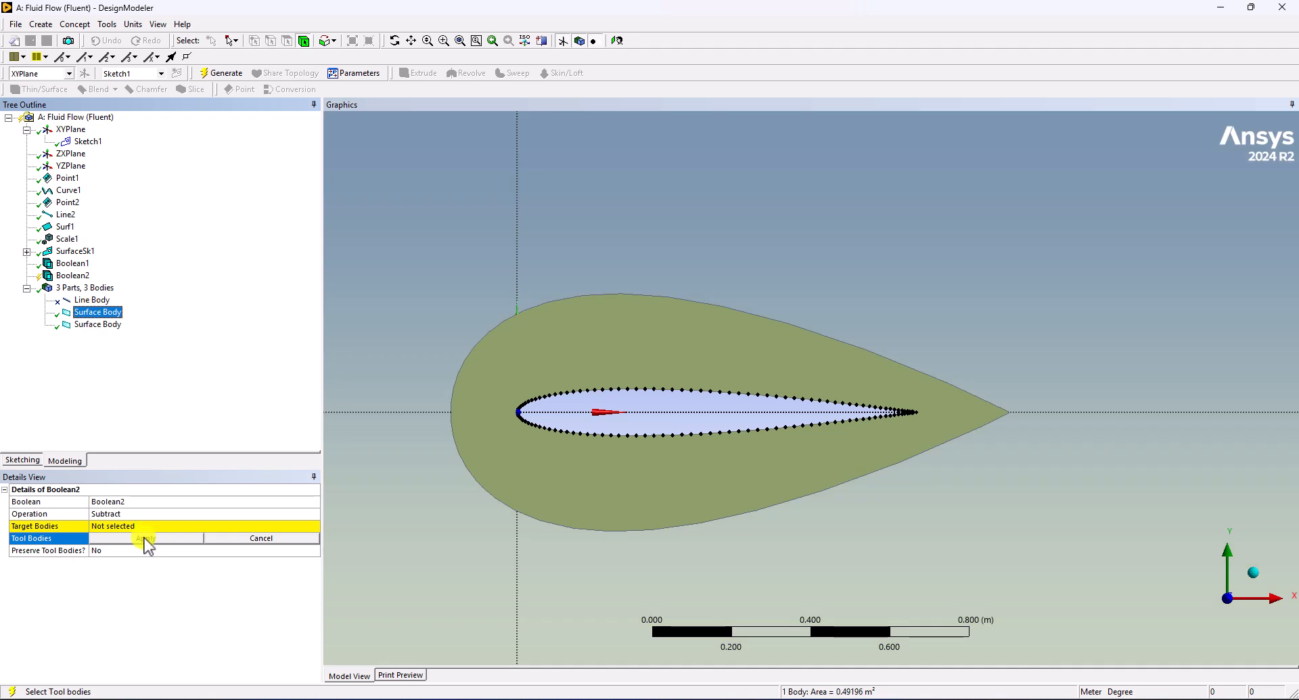
left_click(146, 538)
left_click(110, 525)
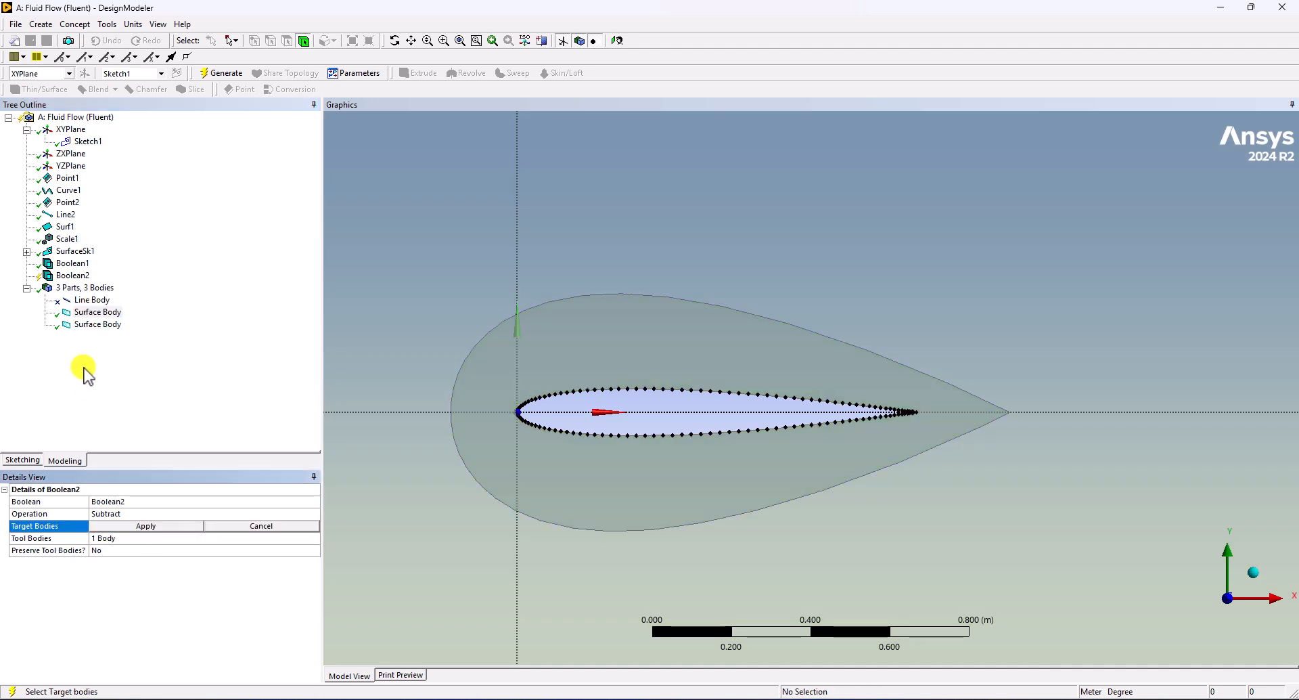
left_click(89, 325)
left_click(145, 526)
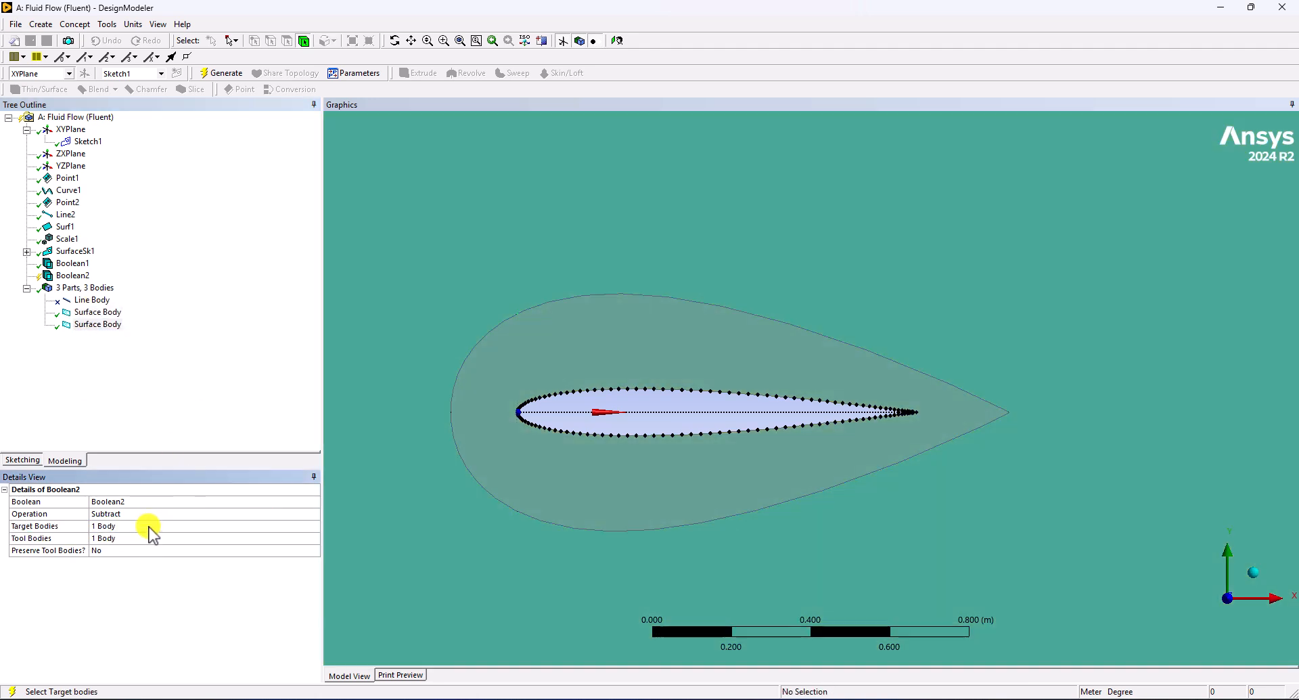
double_click(116, 551)
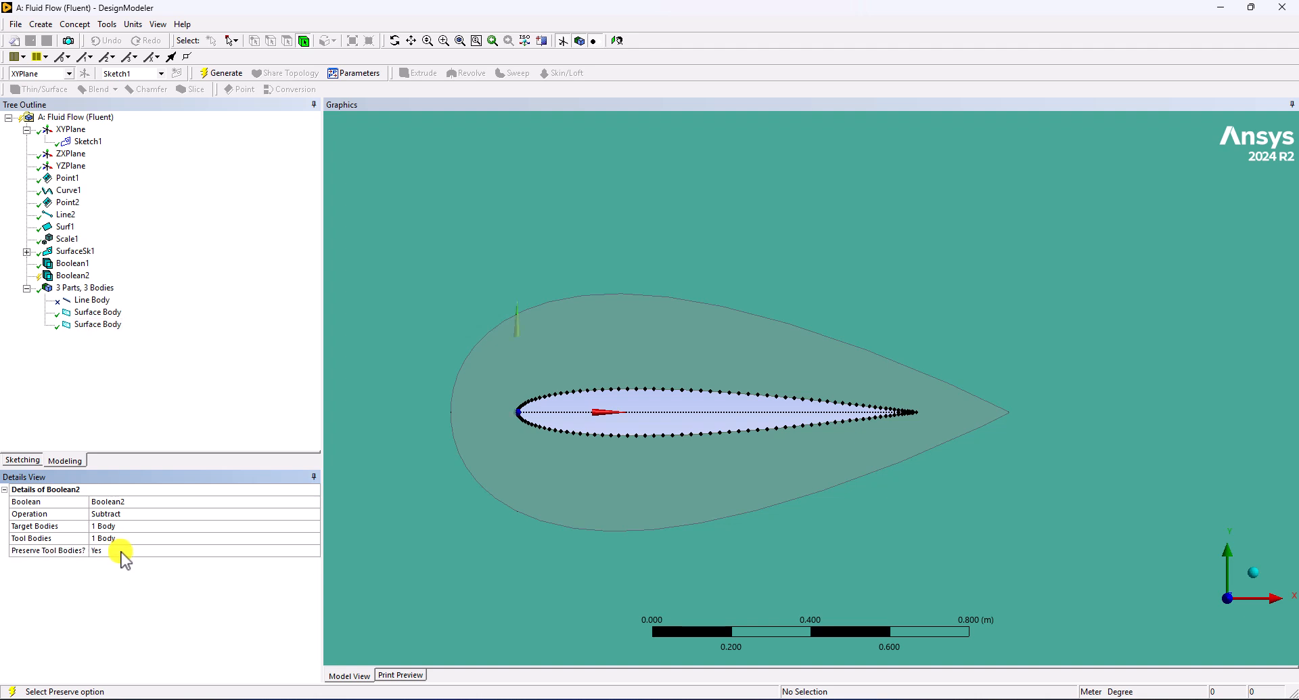
left_click(218, 74)
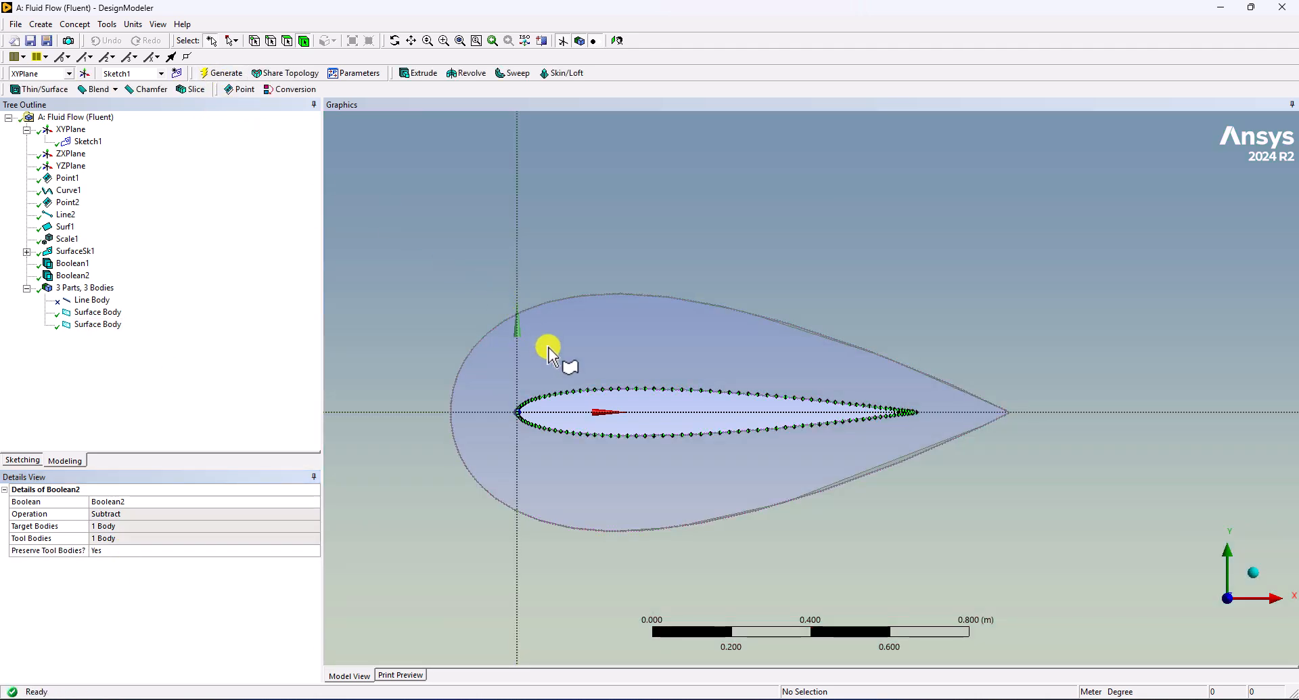
Step: Check in the model that the outer domain, the scaled airfoil region and the airfoil opening are separate
left_click(565, 376)
left_click(534, 271)
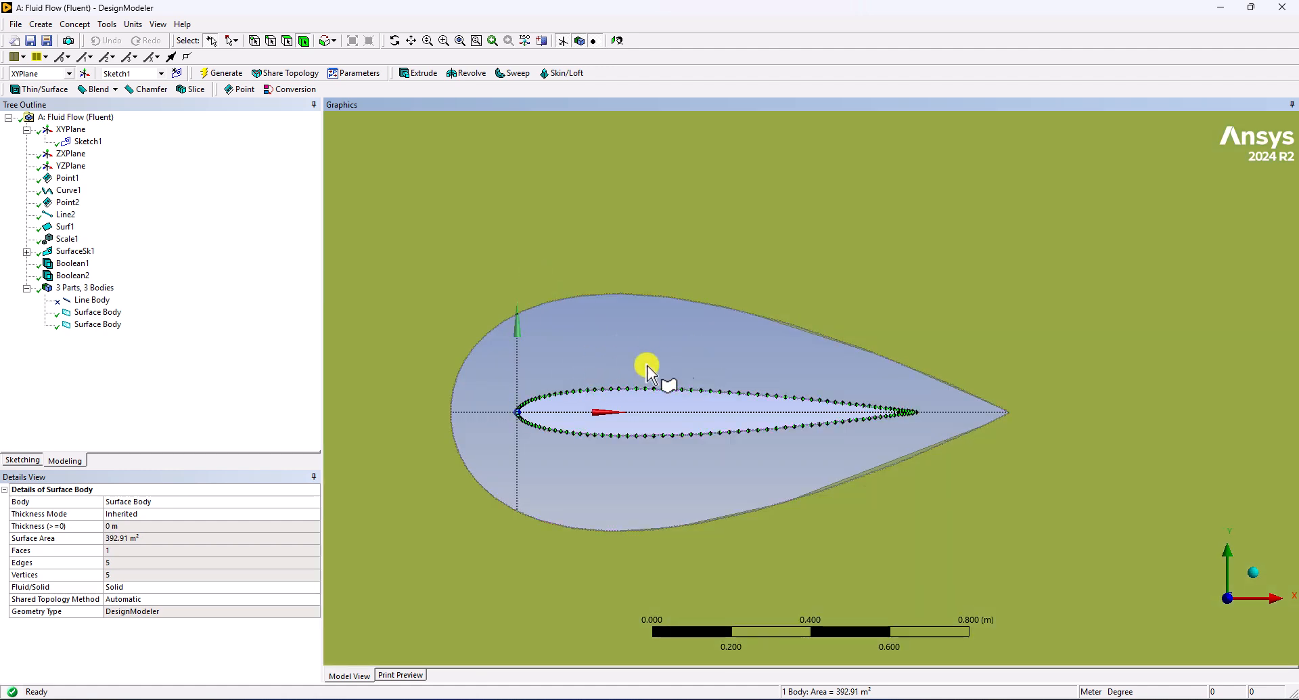
left_click(677, 406)
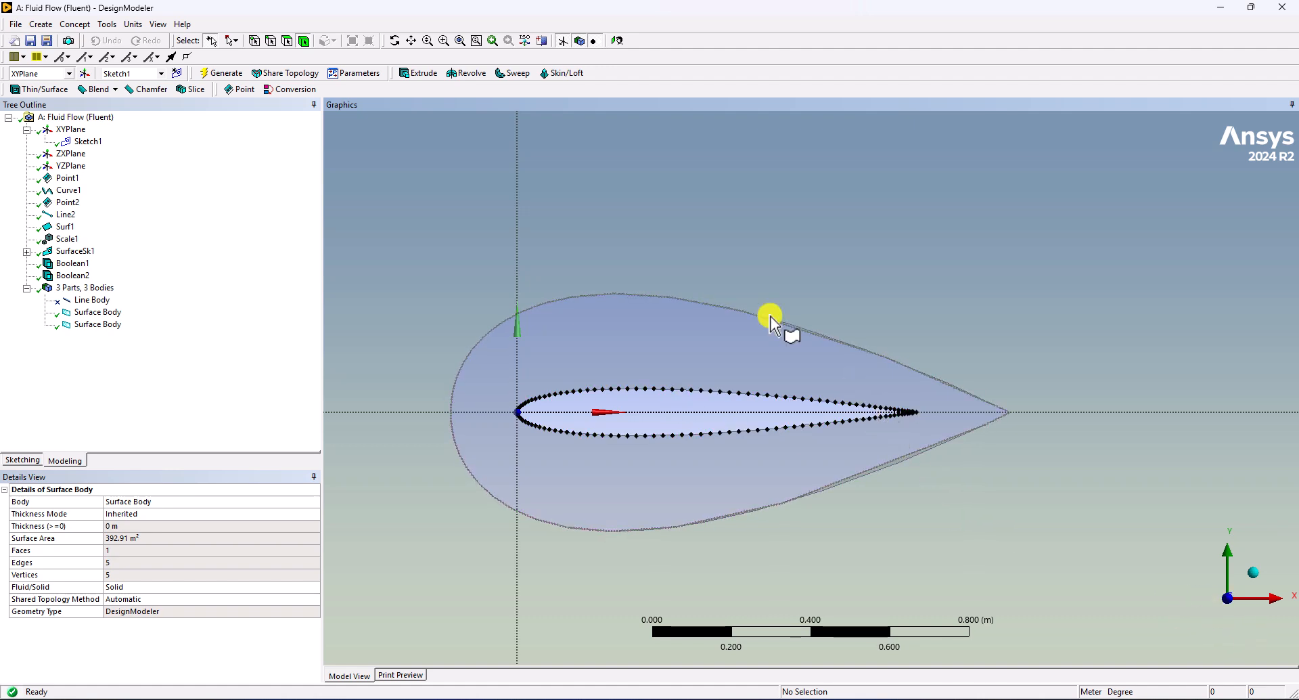
scroll(879, 522, "down", 8)
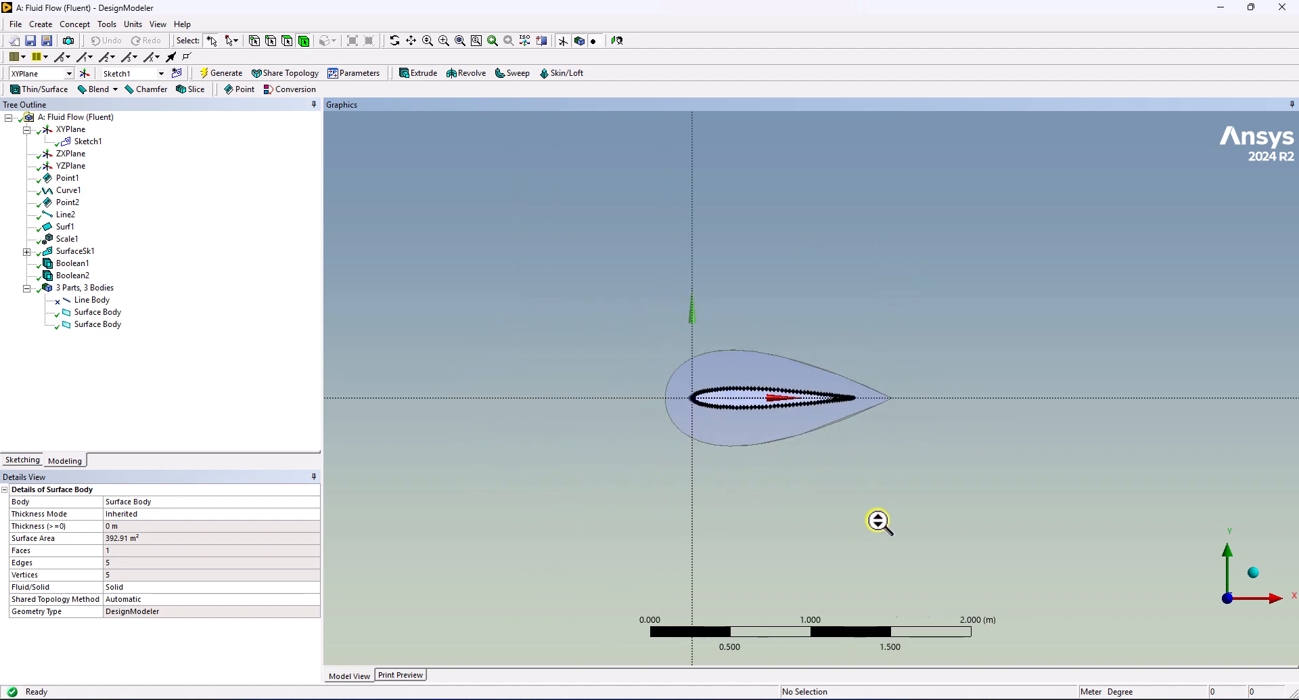
Step: Create a new plane of type From Point and Normal with its base point at the airfoil's trailing edge
scroll(807, 413, "down", 2)
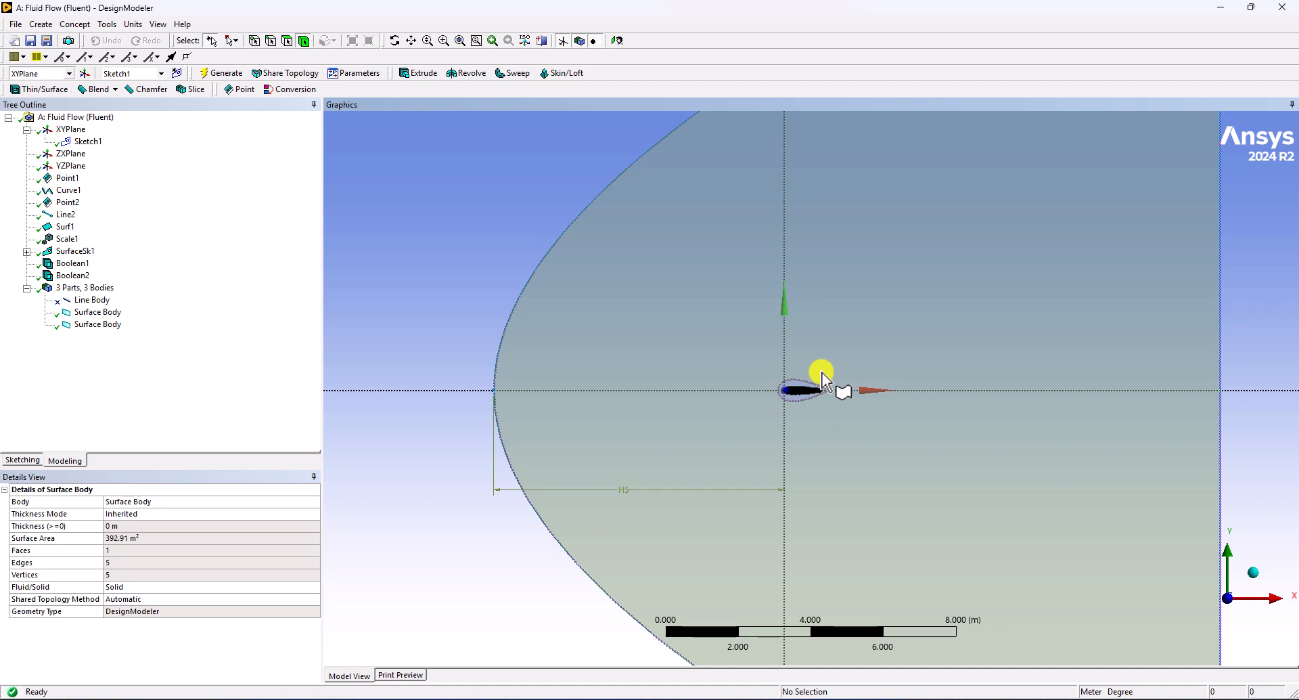
right_click_drag(760, 366, 863, 410)
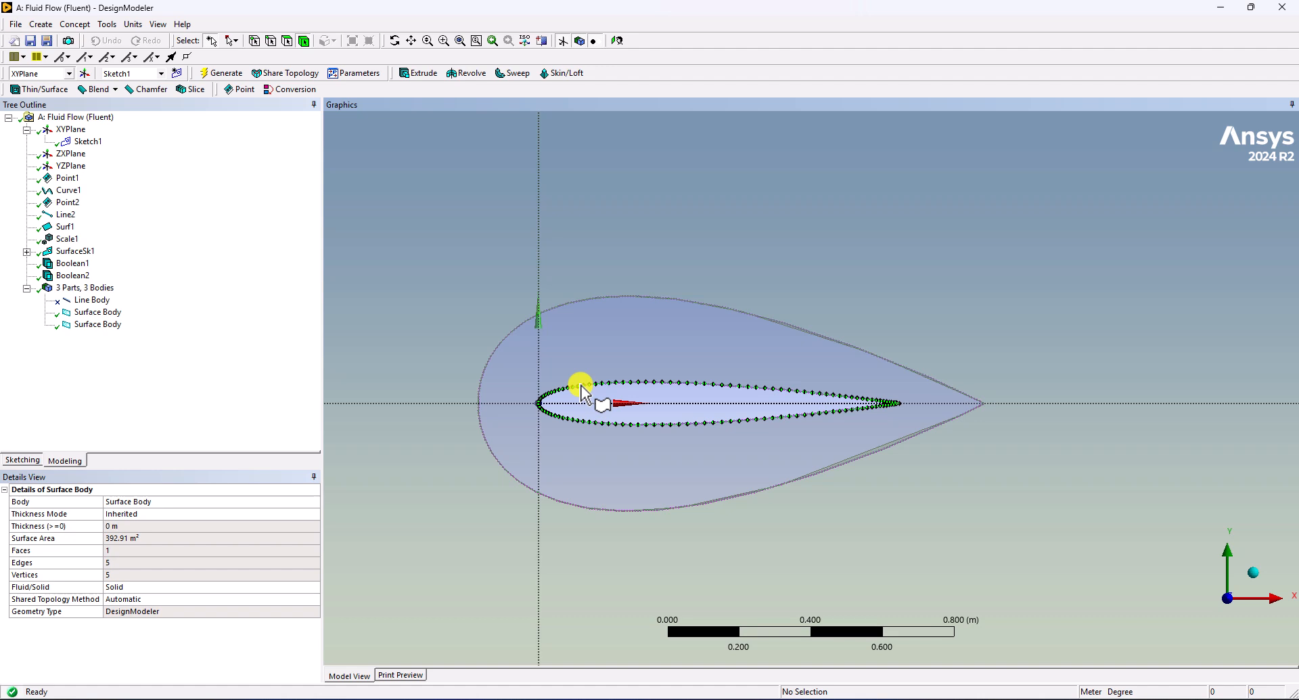
right_click_drag(880, 384, 907, 424)
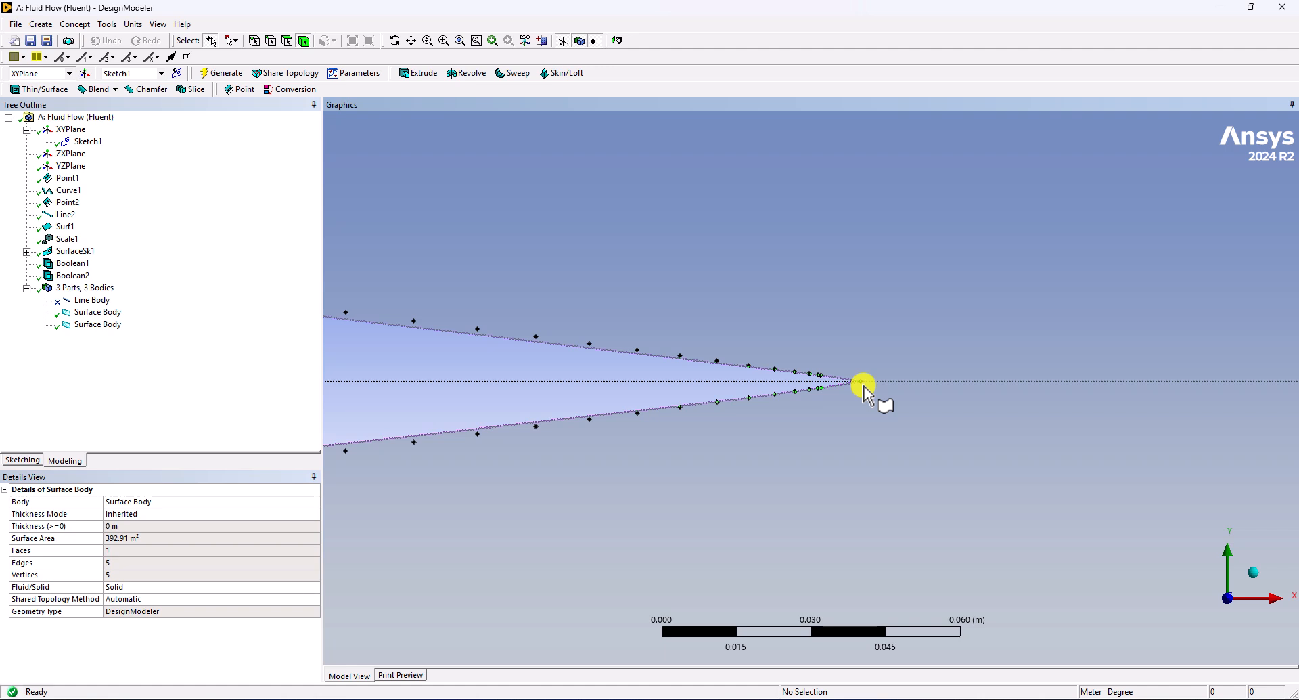
left_click(82, 75)
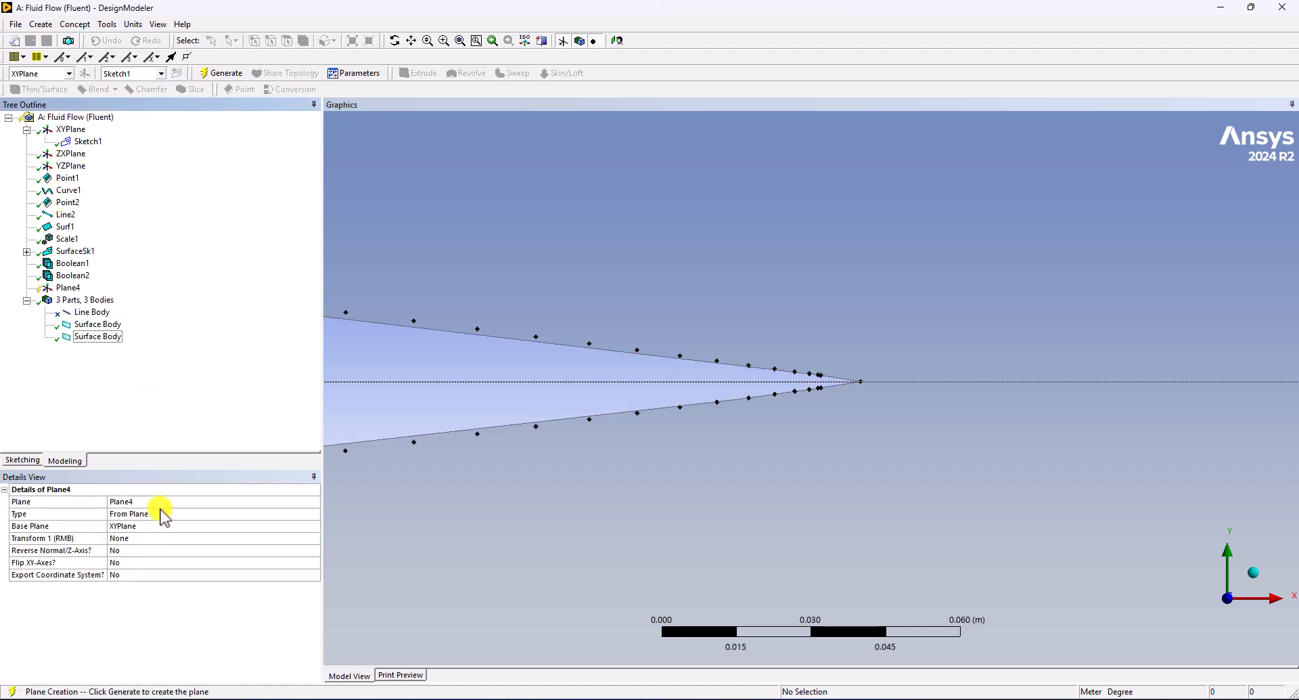
left_click(186, 512)
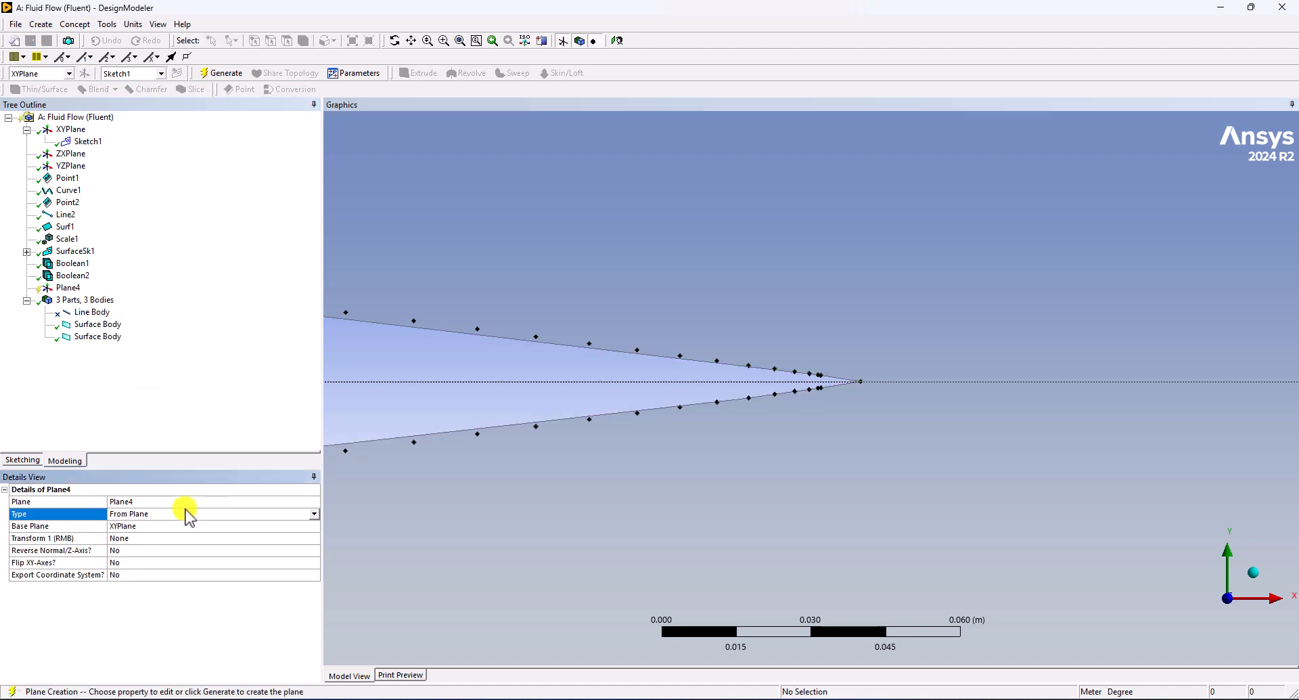
left_click(315, 515)
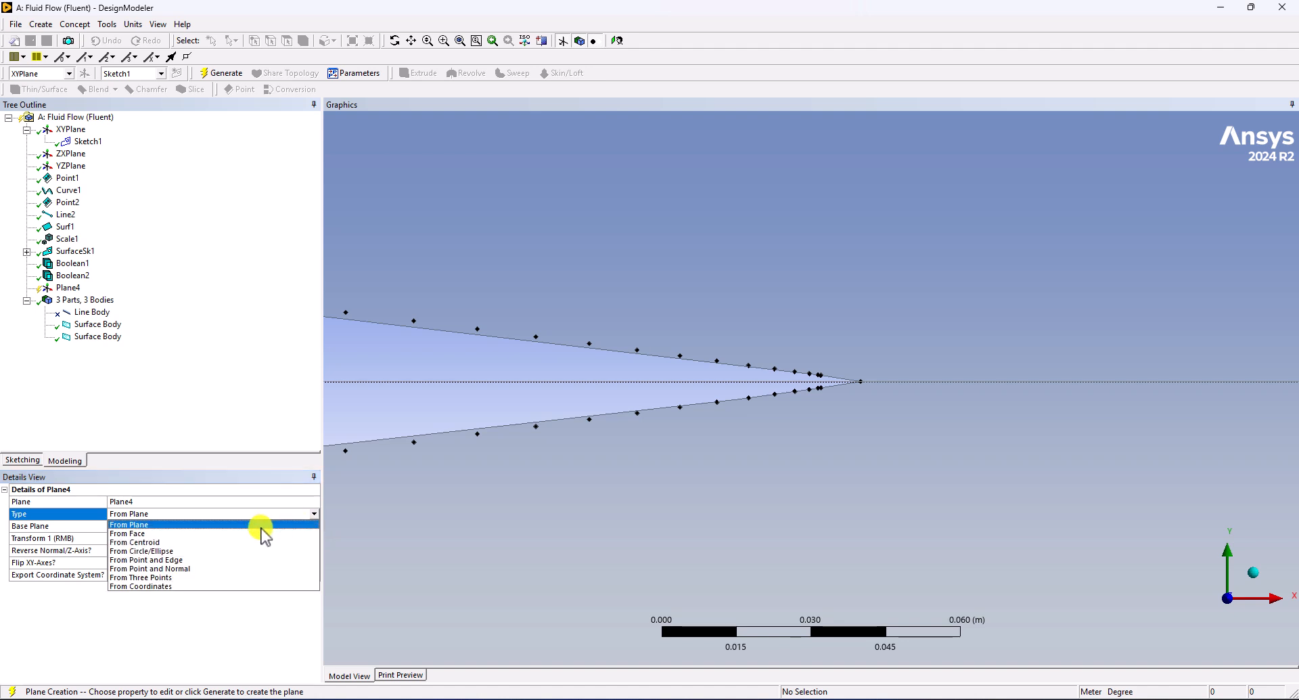
left_click(191, 570)
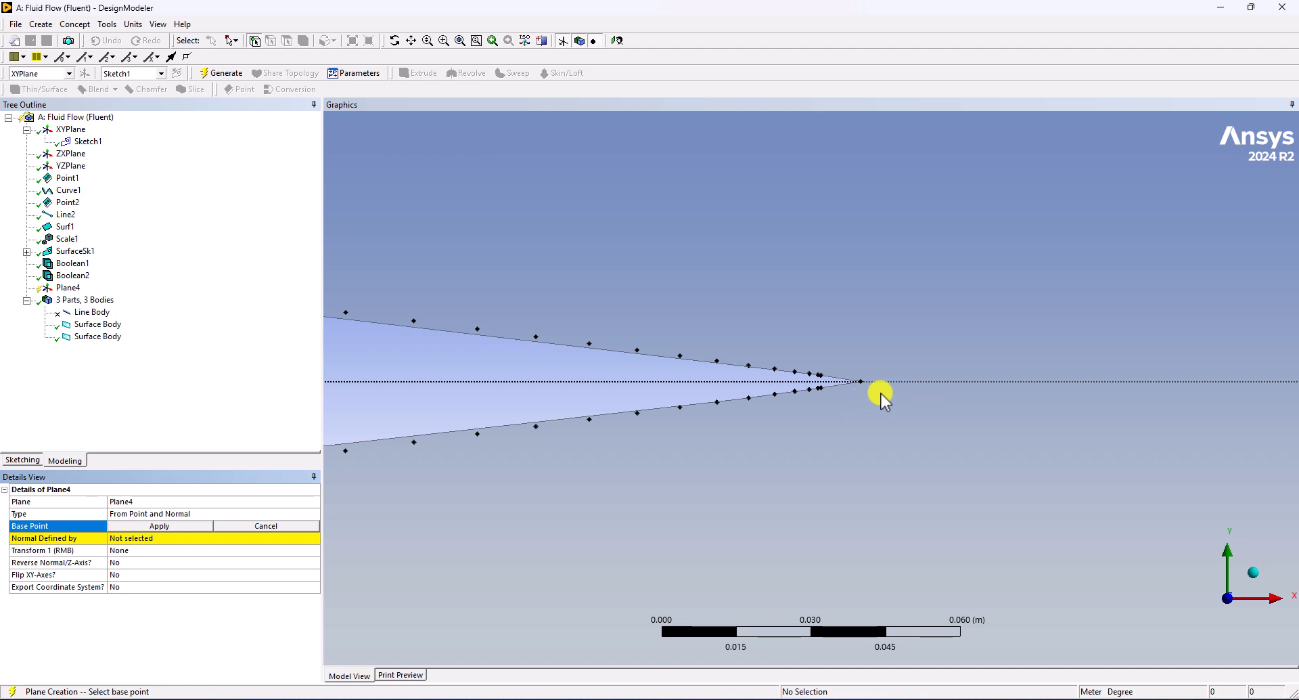
left_click(860, 383)
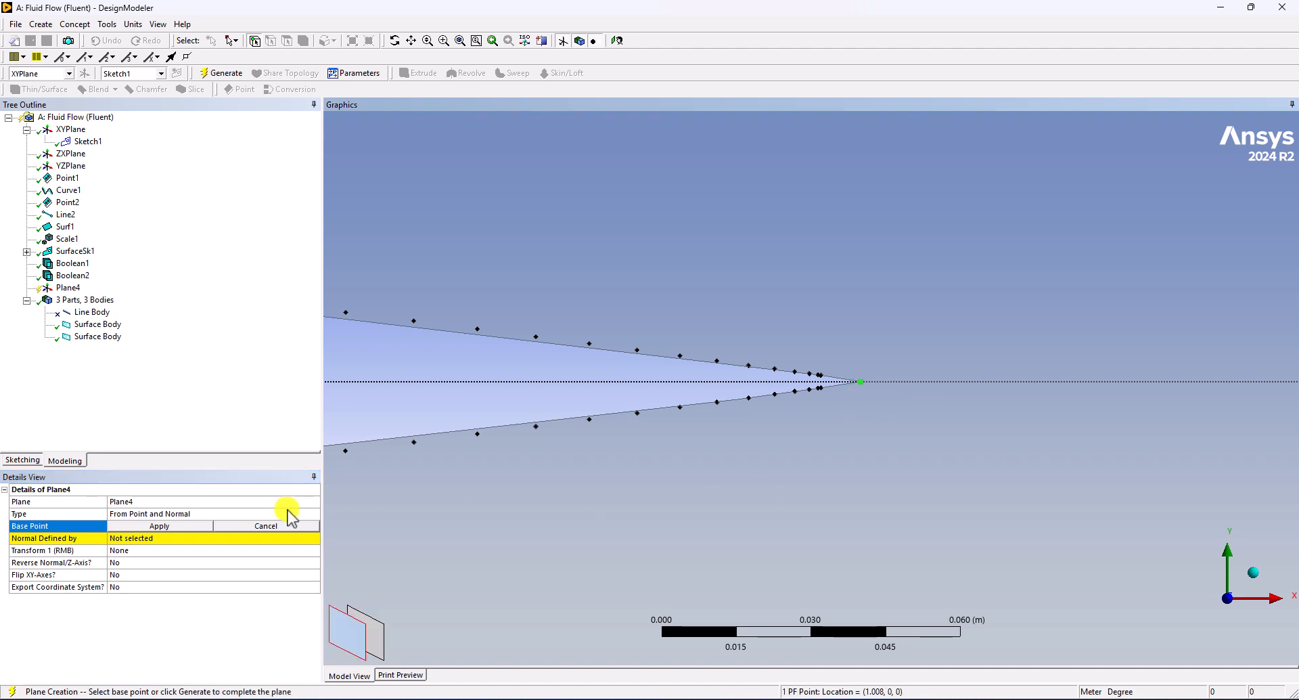
left_click(164, 527)
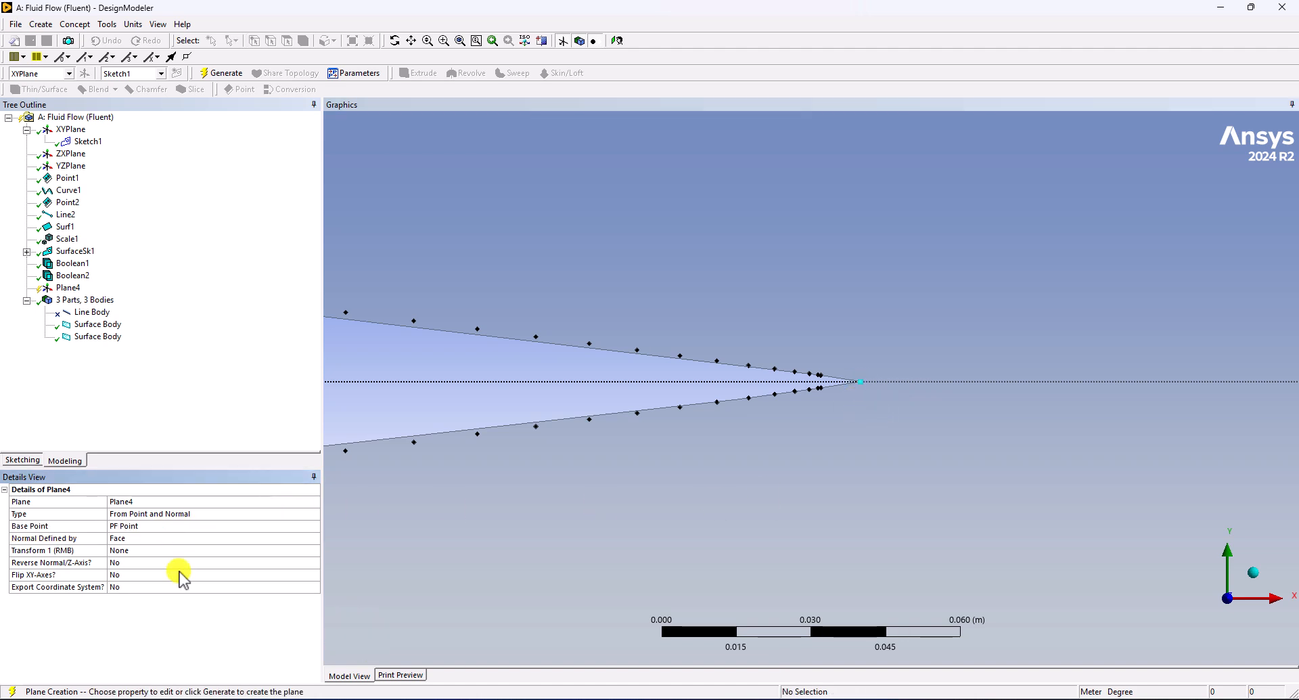
Step: Define the new plane's normal by the XYPlane's horizontal axis line through the airfoil chord
left_click(135, 538)
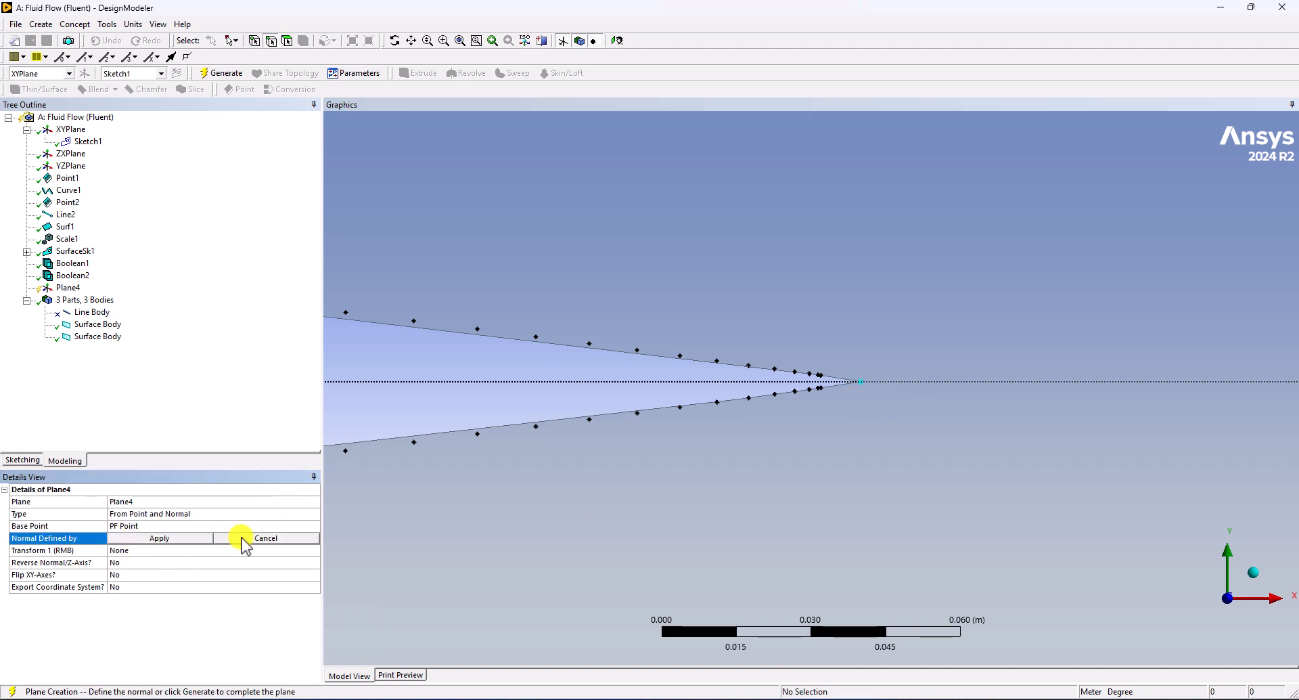
left_click(70, 129)
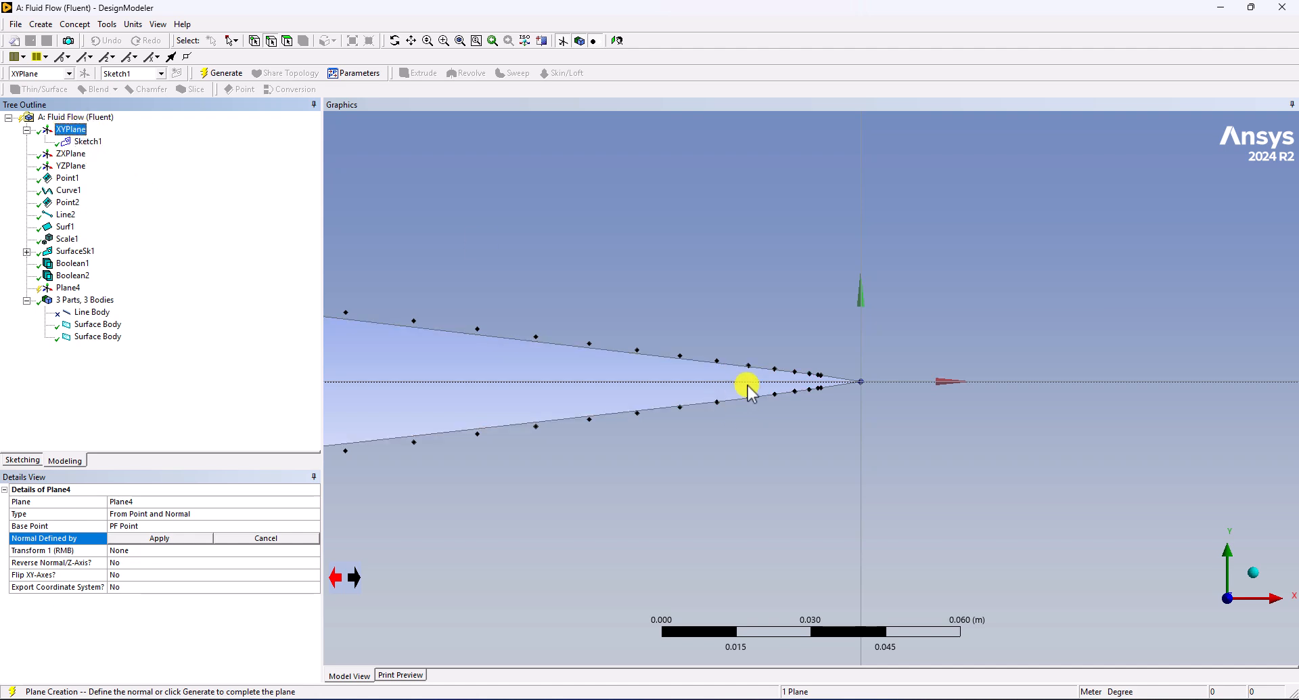
left_click(704, 383)
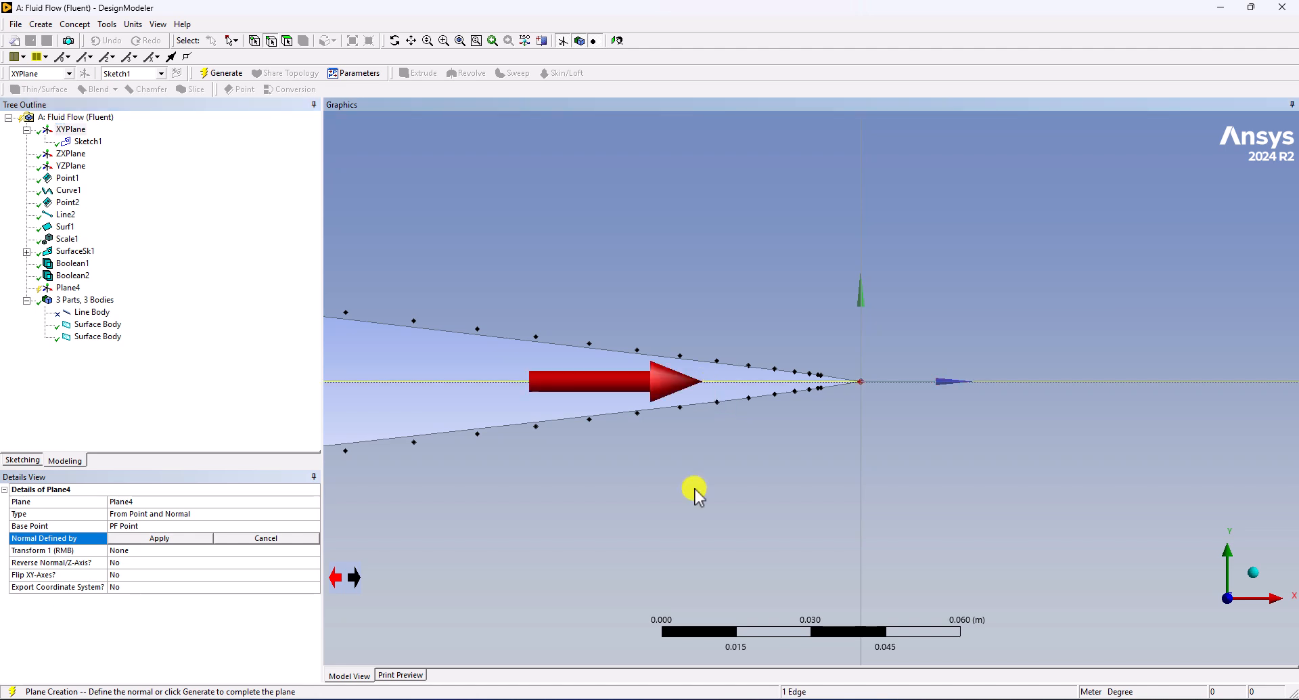
left_click(170, 538)
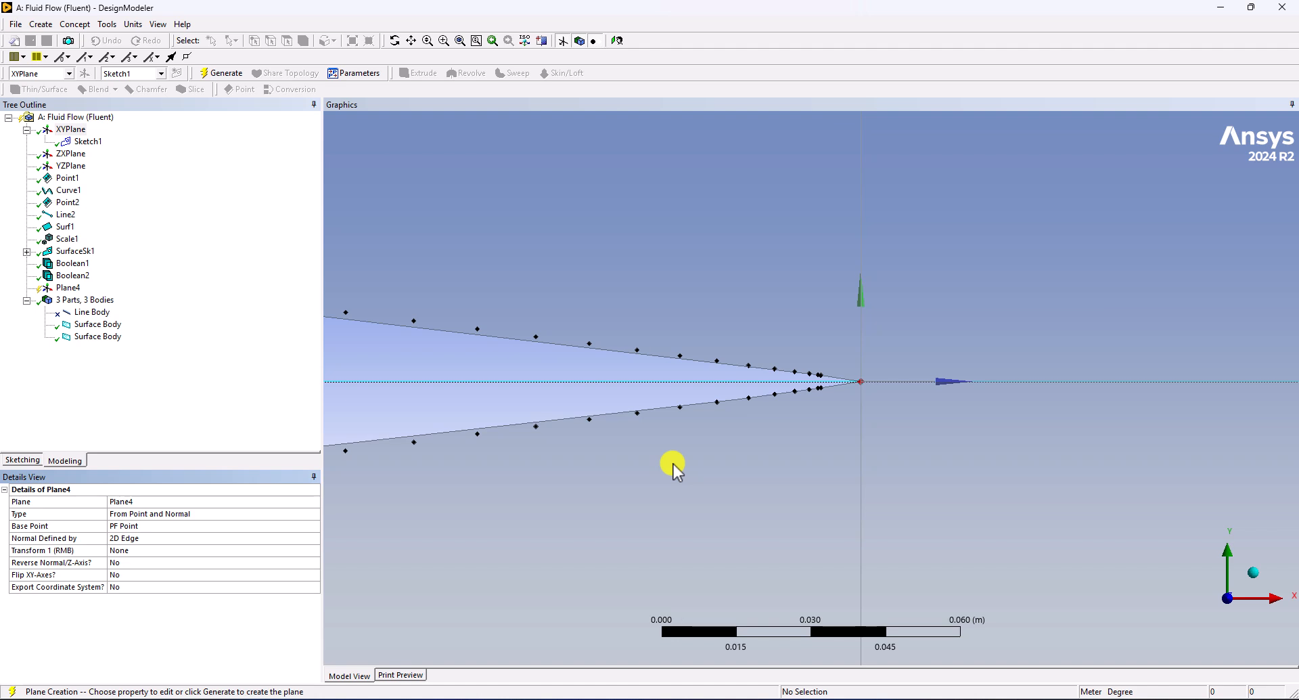
Step: Set the plane's Transform 1 to Rotate about Global Z with a value of 5°
left_click(139, 551)
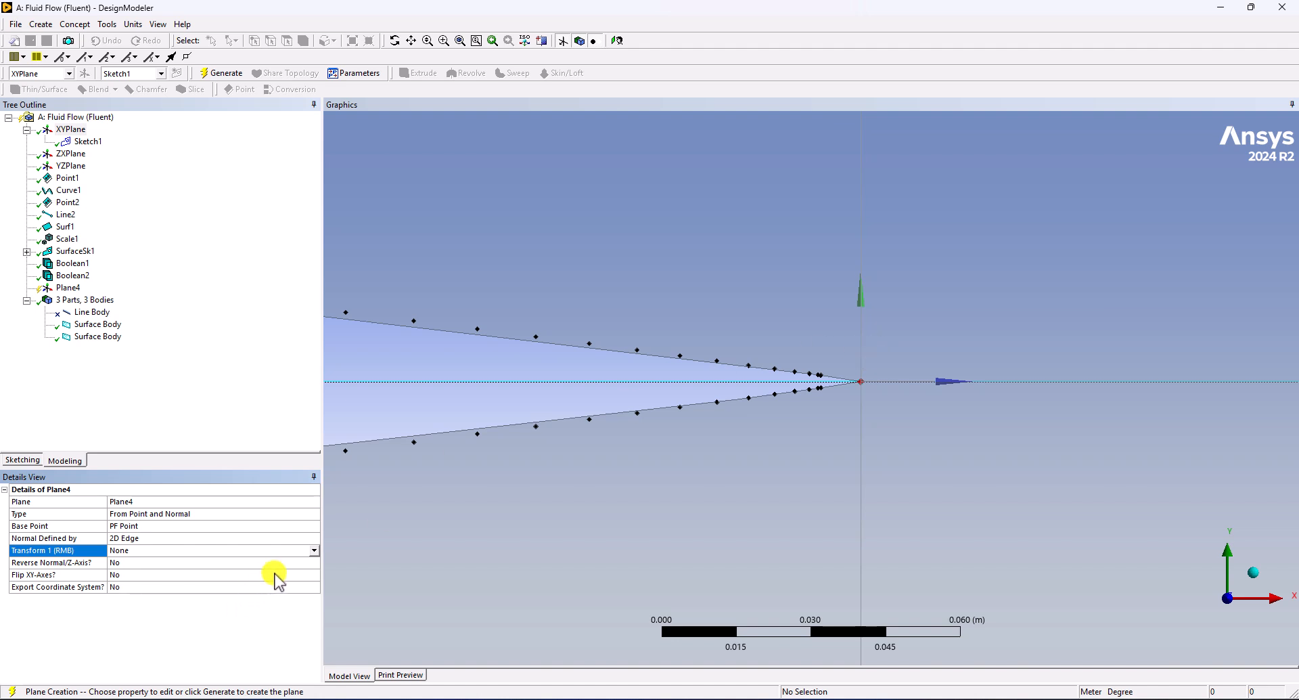
left_click(315, 551)
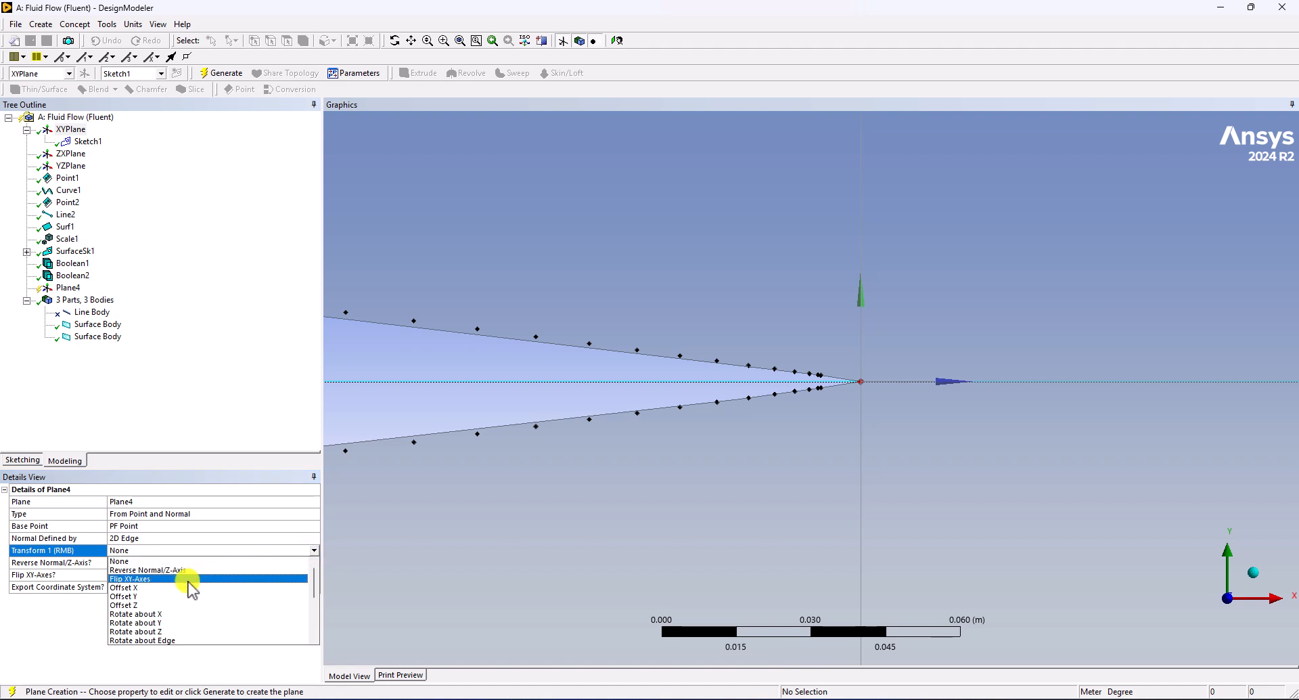
left_click_drag(315, 570, 318, 594)
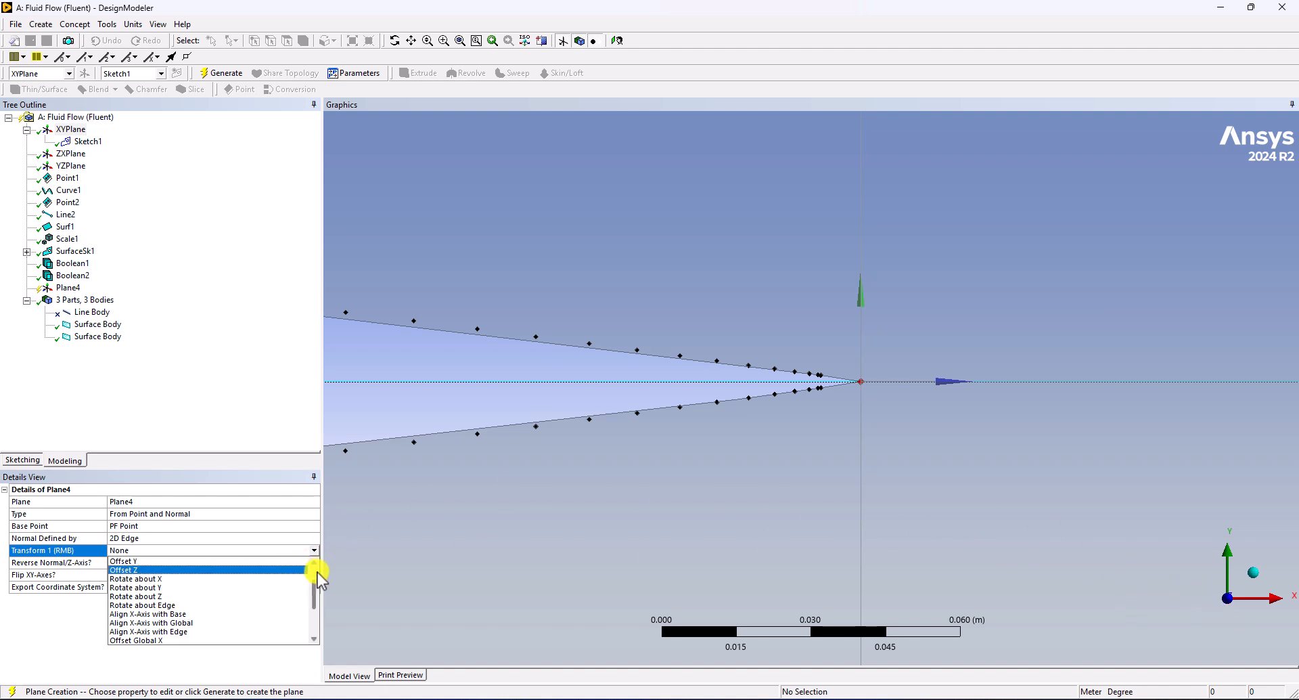
left_click_drag(313, 589, 311, 604)
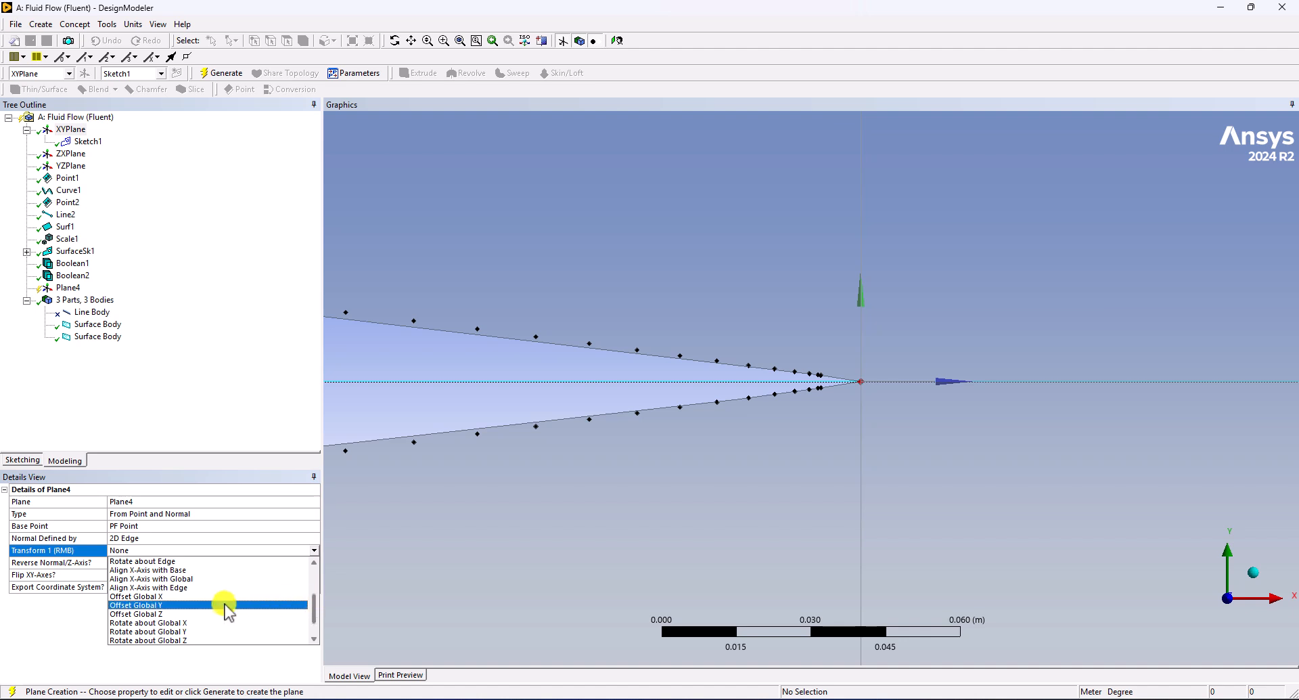
left_click(186, 640)
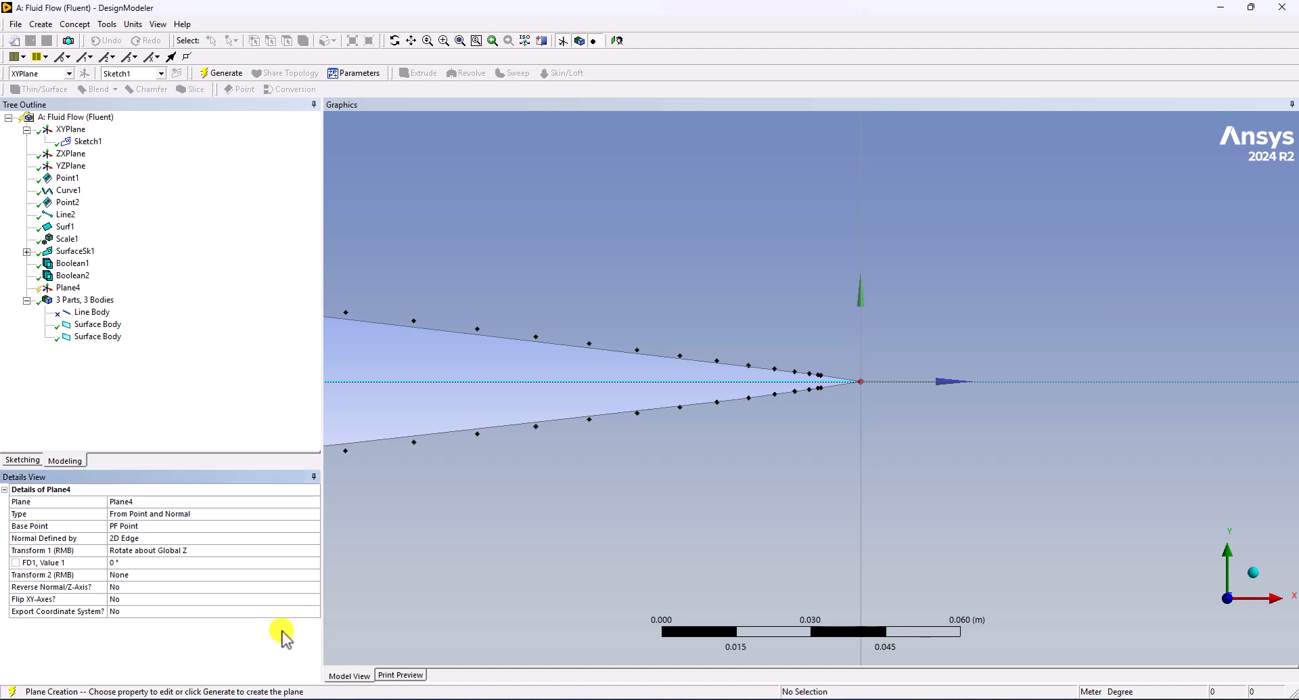
left_click(112, 562)
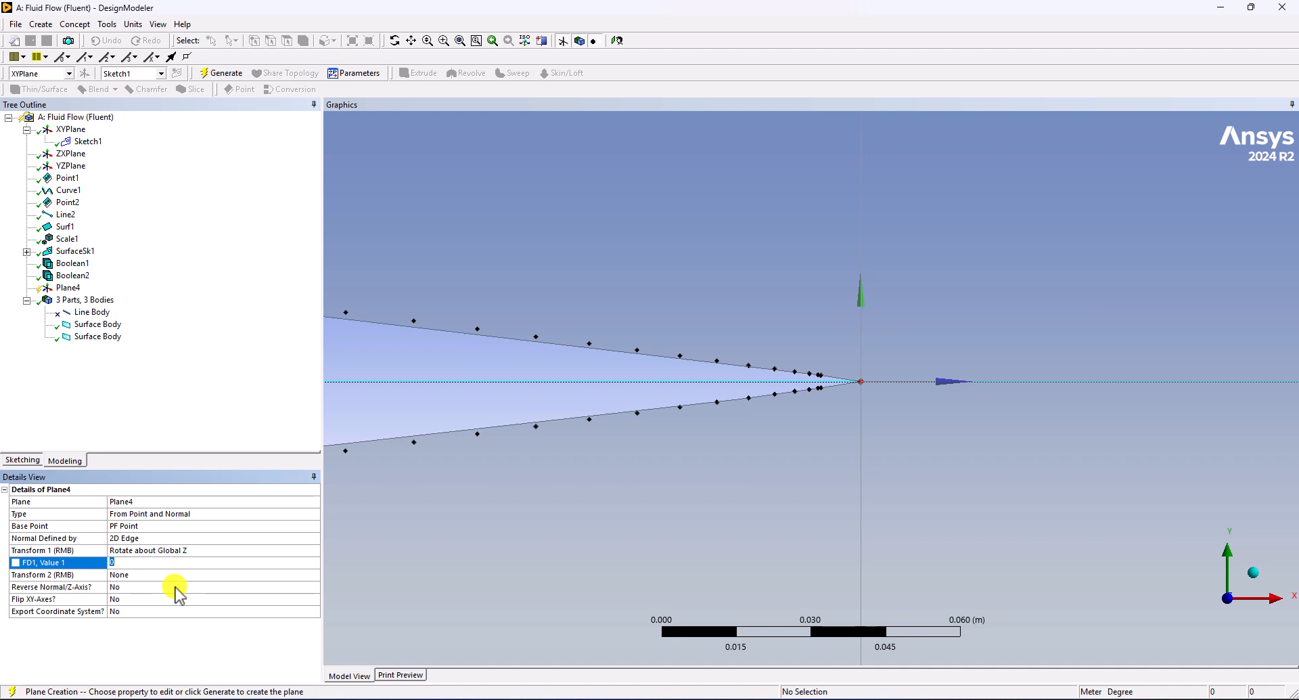
type("5")
key("Return")
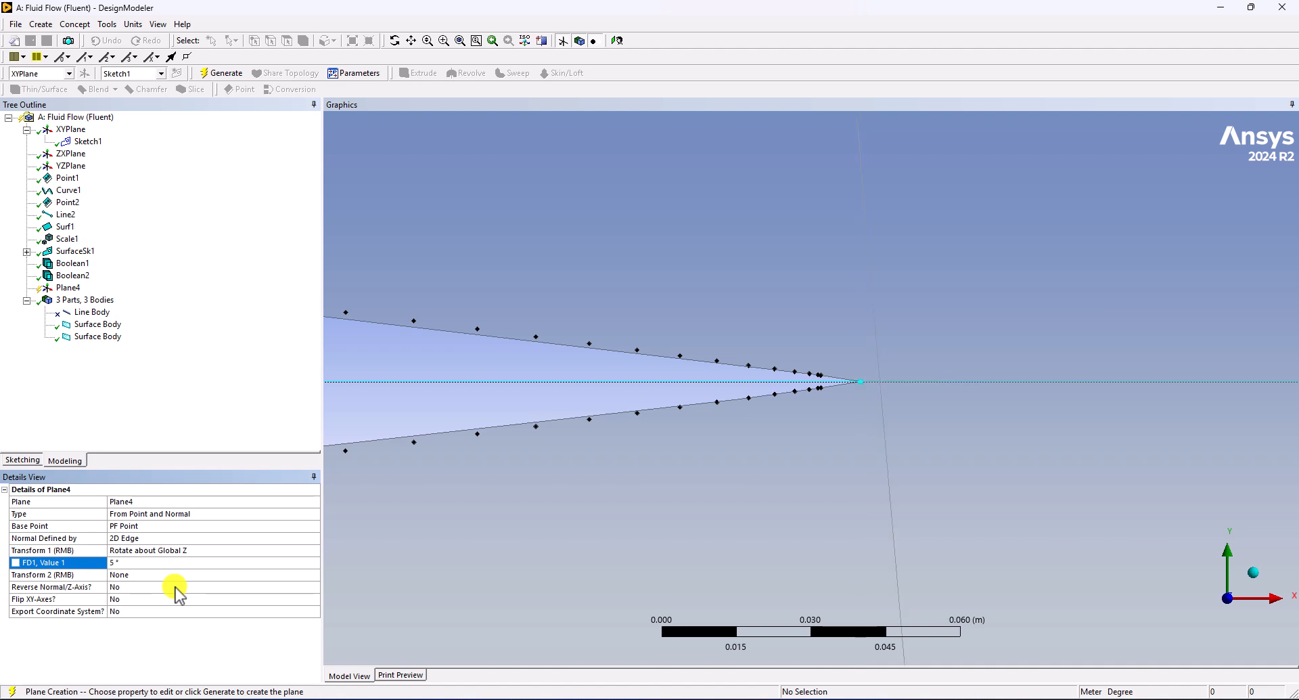
Step: Examine the rotated plane's origin and orientation relative to the airfoil's trailing edge
scroll(803, 302, "down", 1)
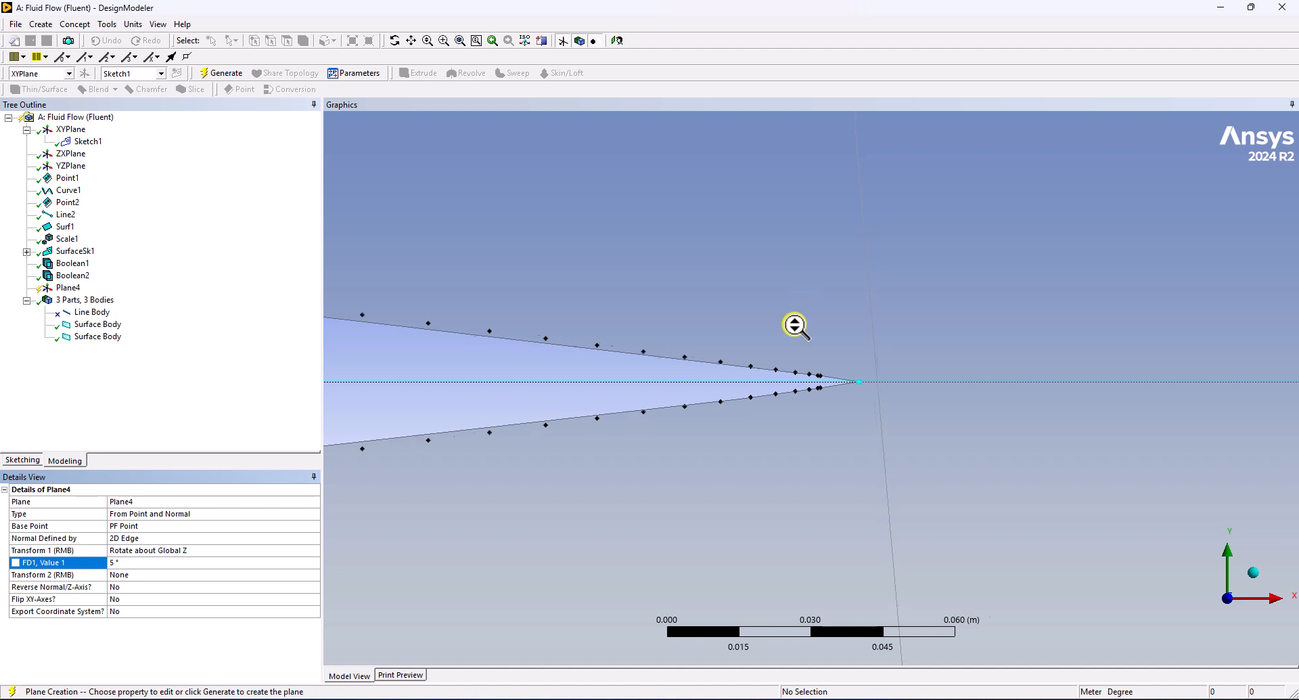
scroll(803, 303, "down", 5)
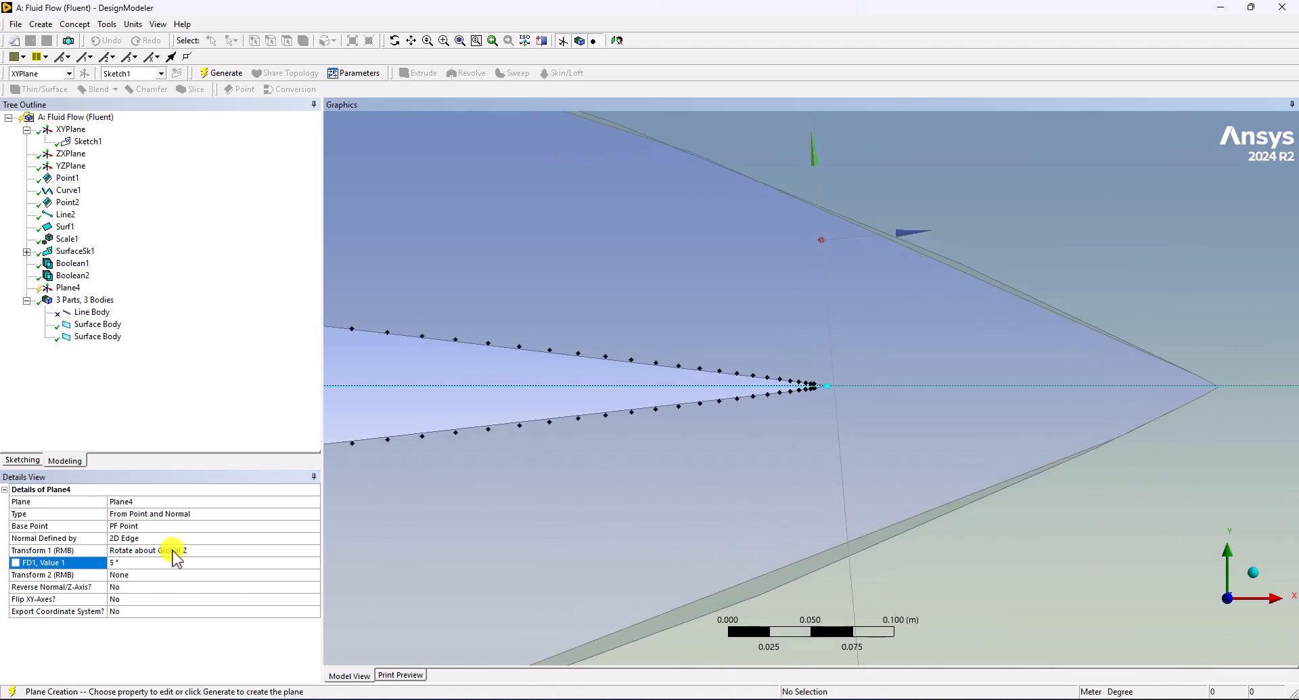
scroll(847, 325, "down", 10)
scroll(758, 503, "down", 1)
middle_click_drag(855, 472, 752, 483)
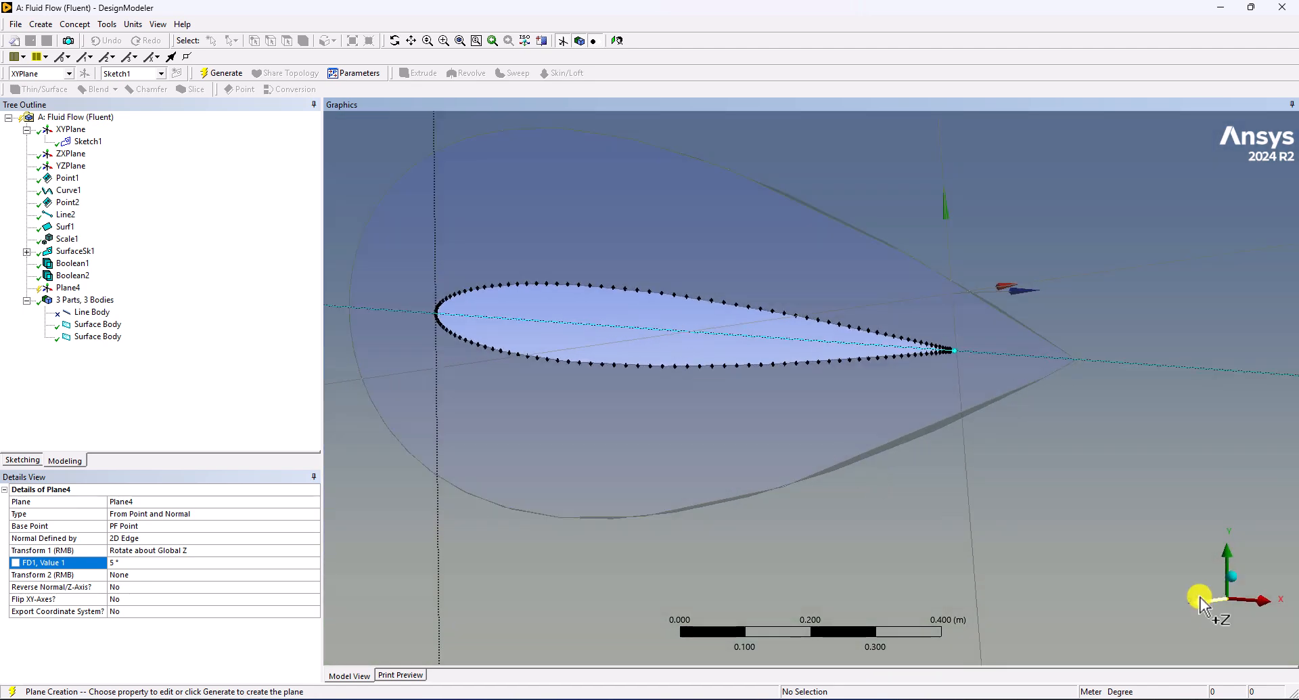
left_click(1203, 604)
scroll(852, 393, "up", 12)
scroll(893, 522, "down", 6)
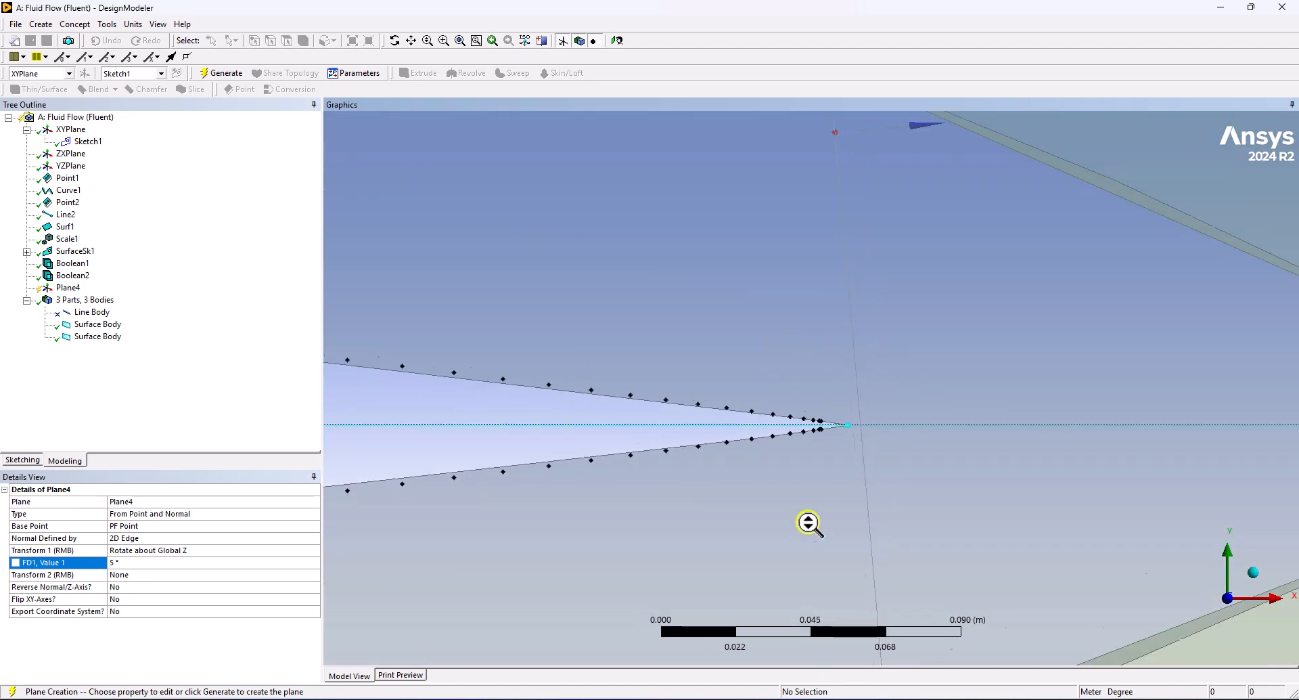
Step: Change the plane's Transform 1 to Rotate about X, check its orientation at the trailing edge, and generate the plane
left_click(149, 549)
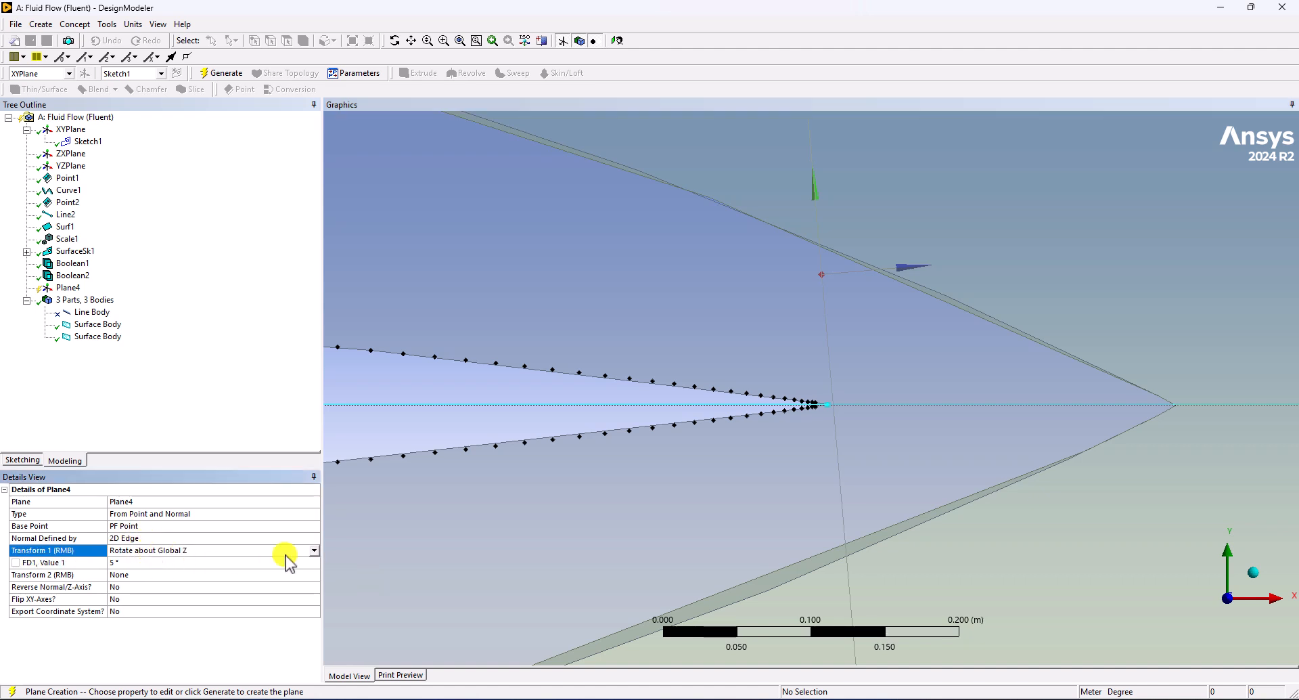
left_click(314, 550)
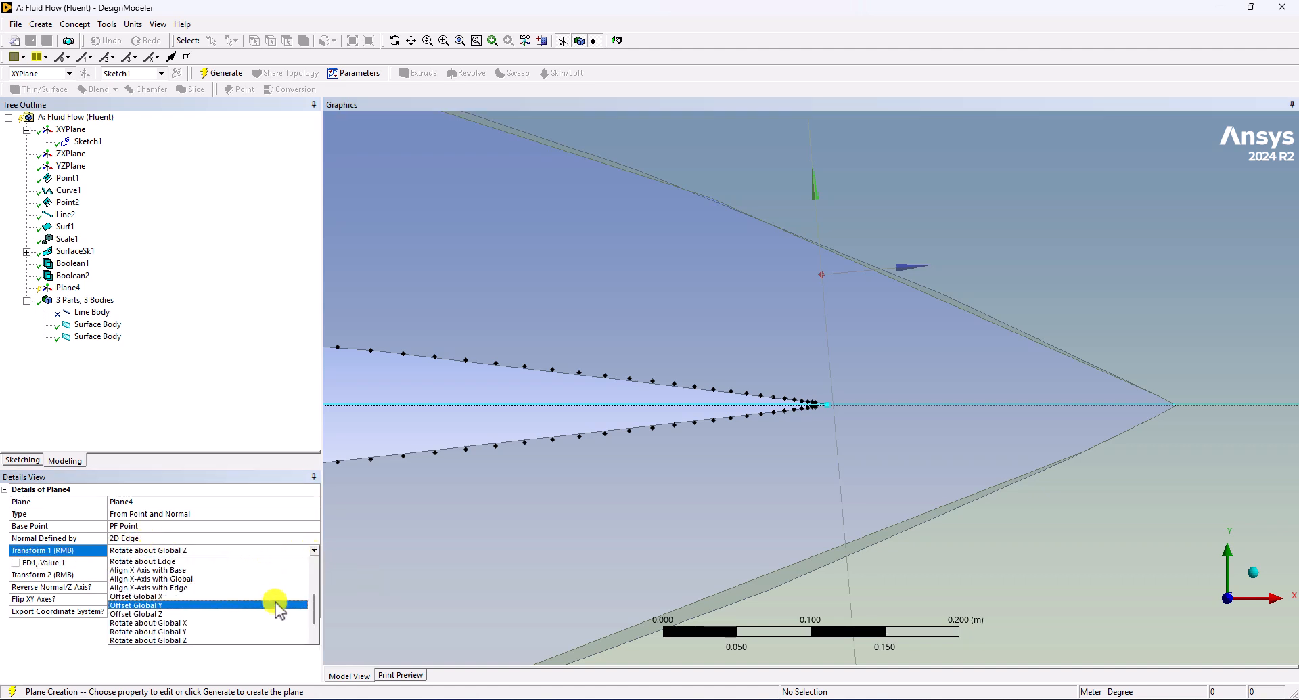
scroll(315, 601, "up", 1)
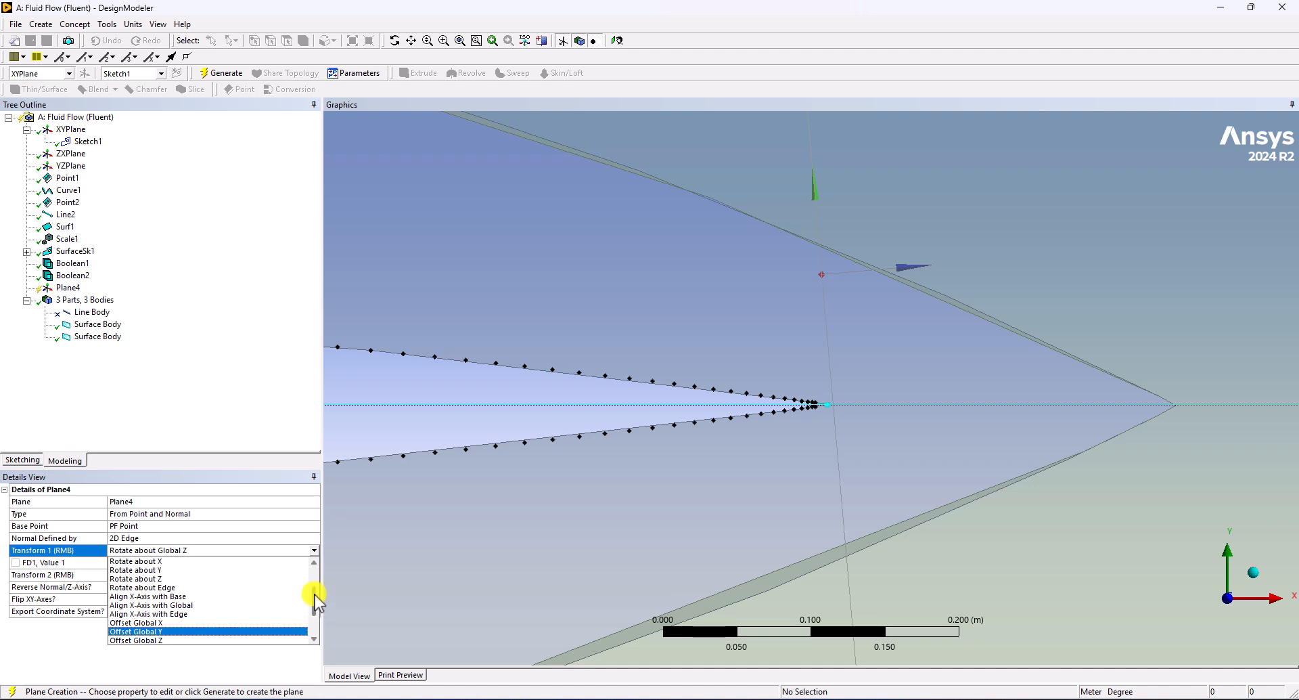
left_click_drag(315, 594, 316, 556)
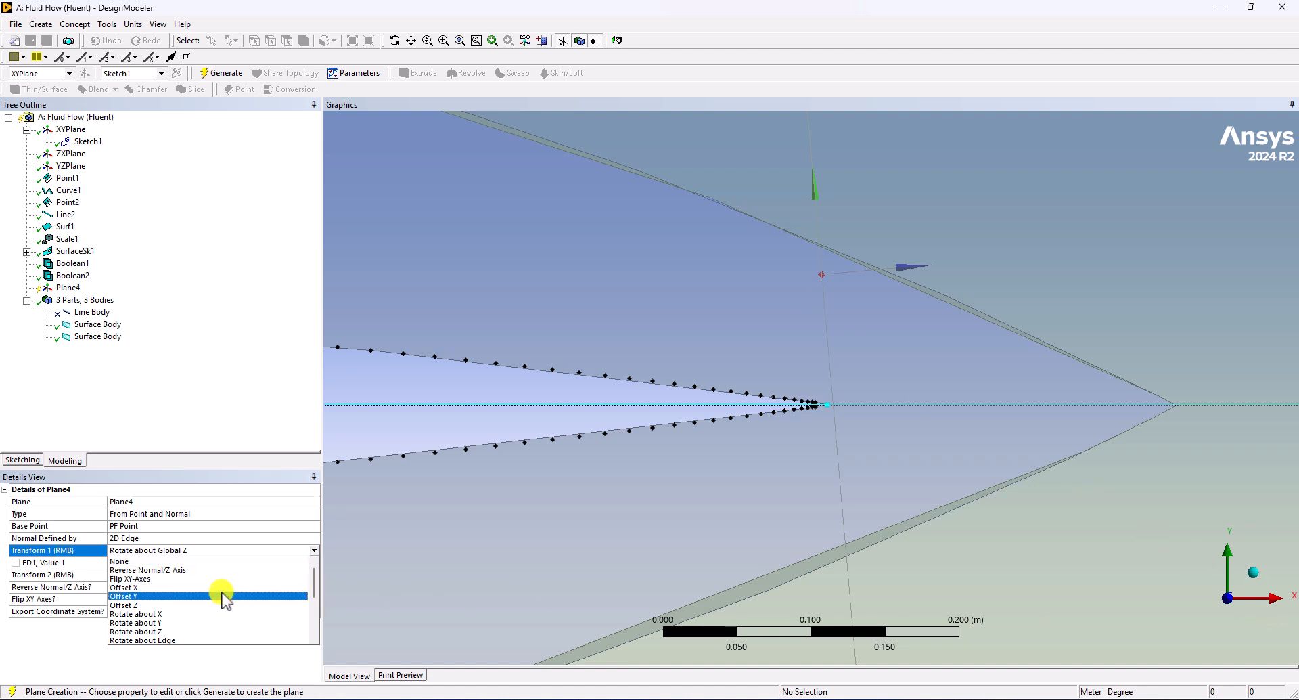
left_click(145, 613)
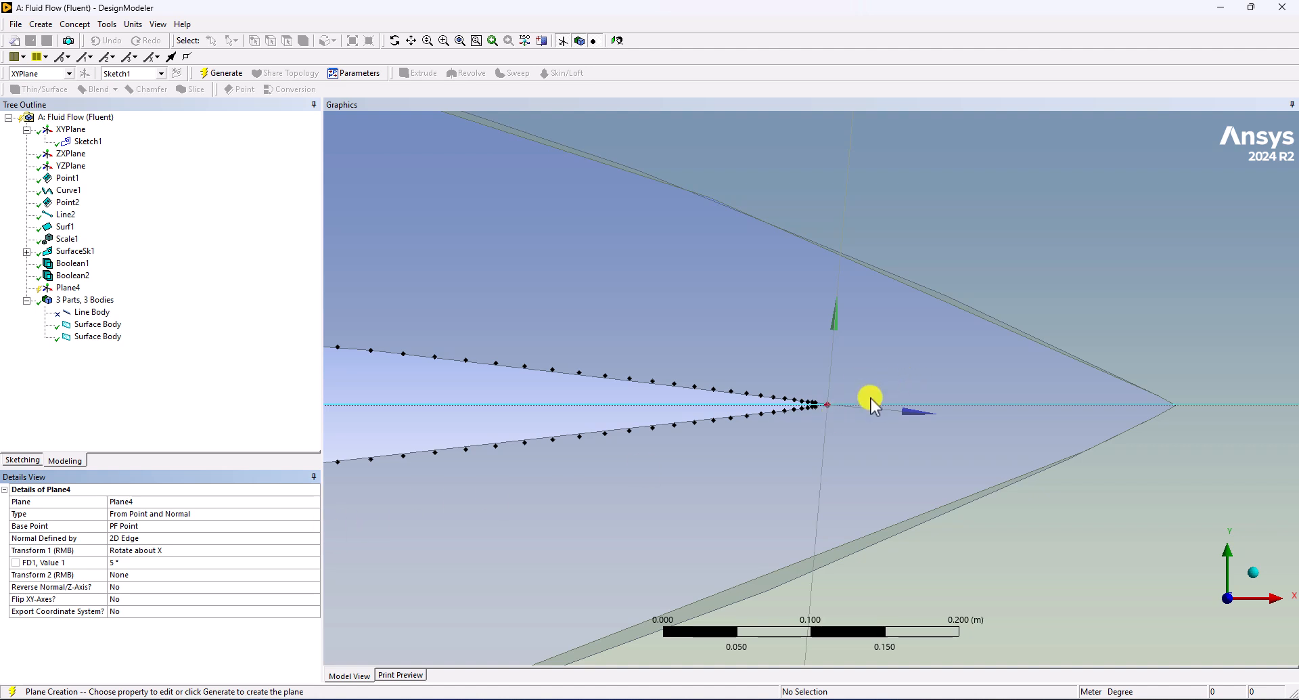
middle_click_drag(891, 281, 839, 625, "shift")
scroll(819, 379, "down", 3)
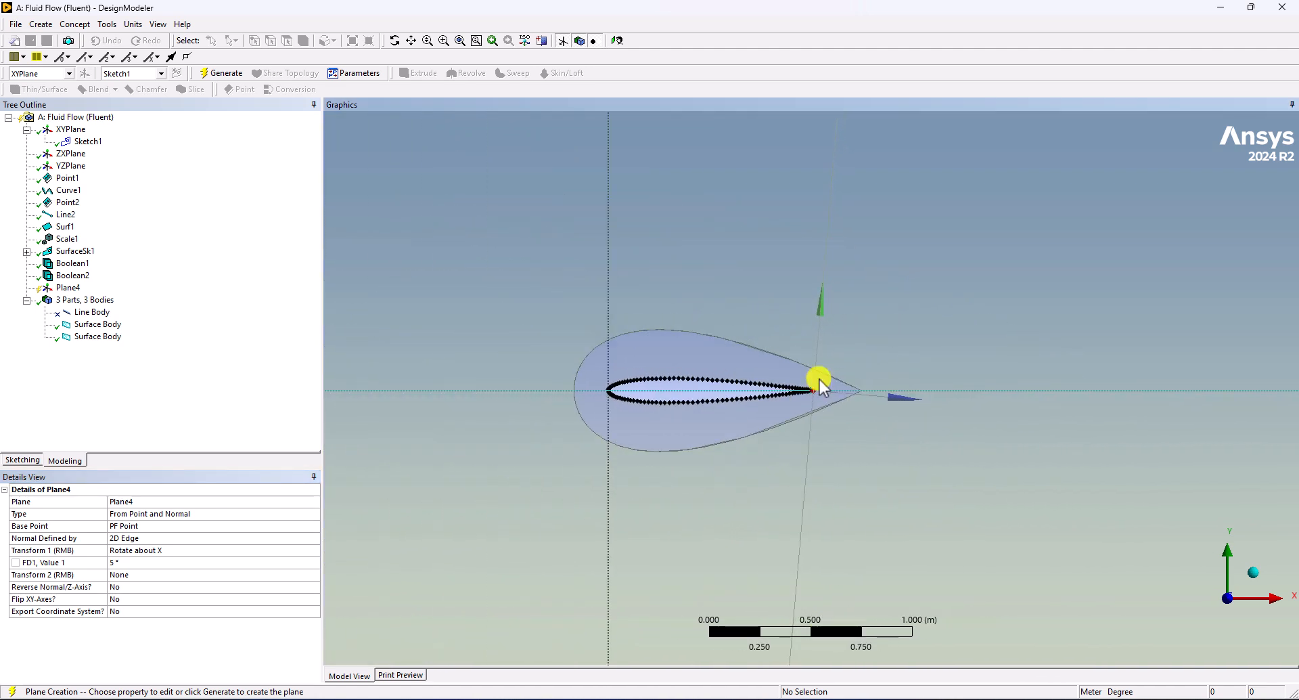
middle_click_drag(786, 467, 832, 273, "shift")
scroll(826, 379, "up", 6)
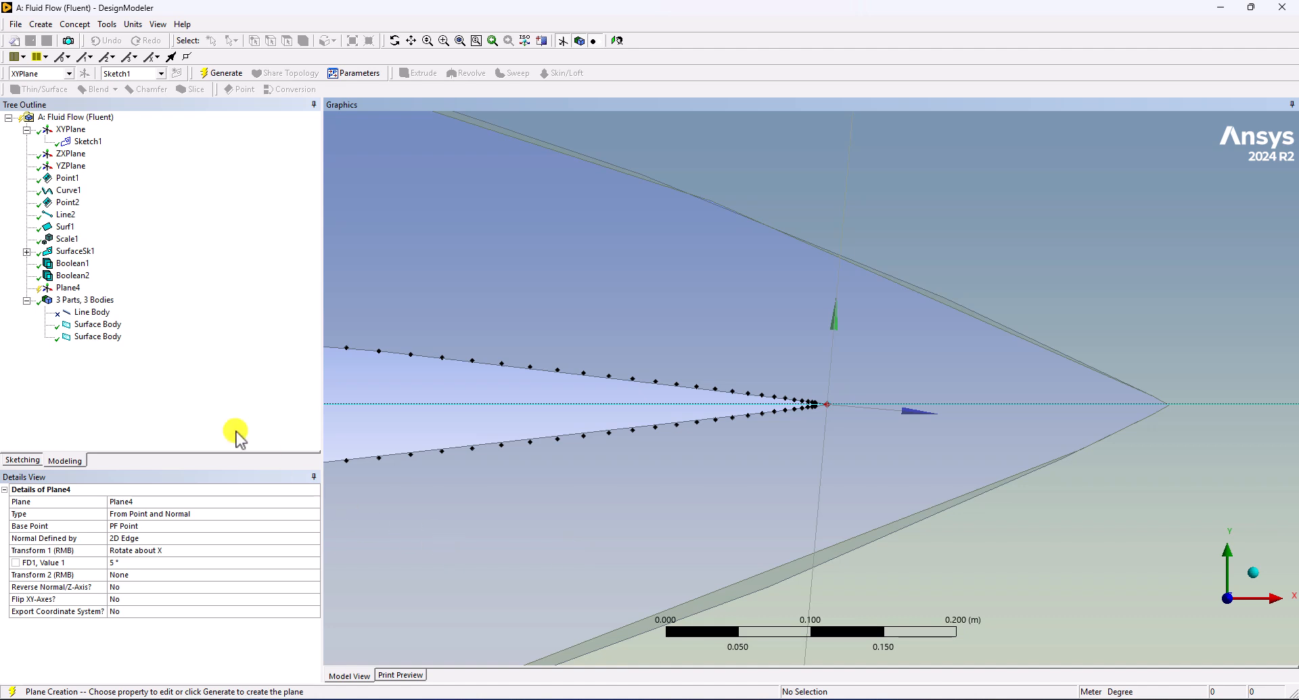
left_click(74, 288)
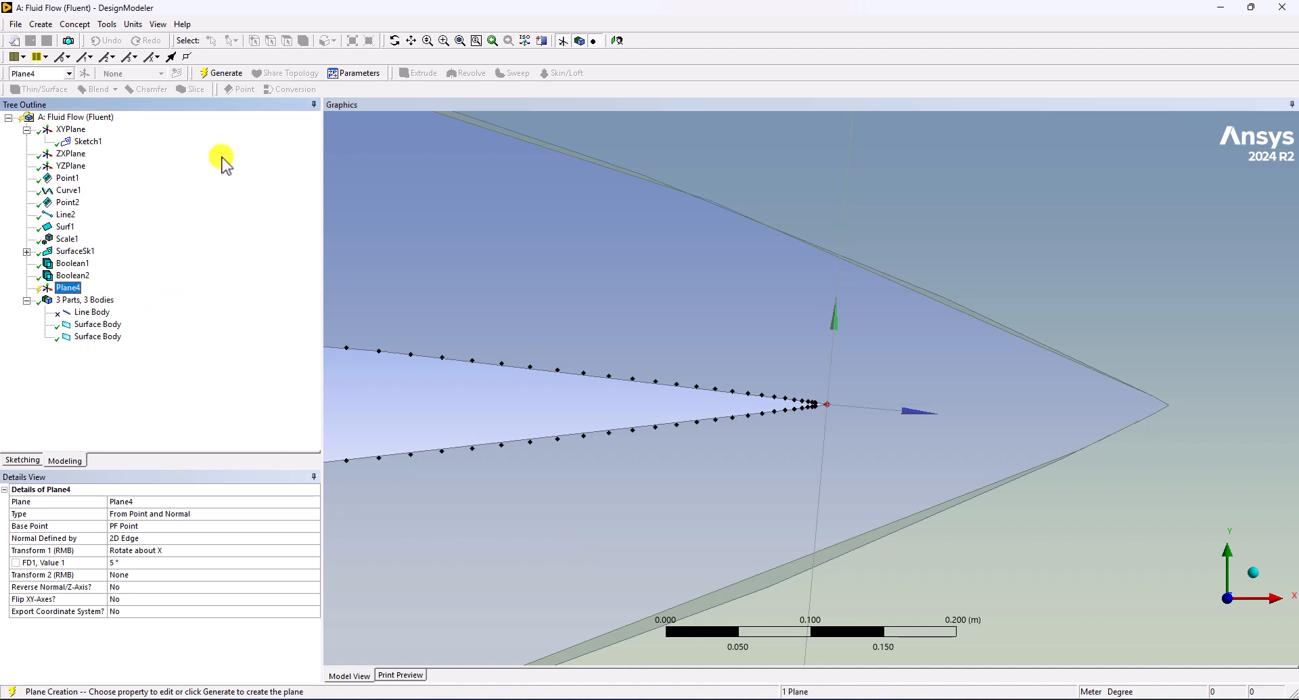
left_click(221, 74)
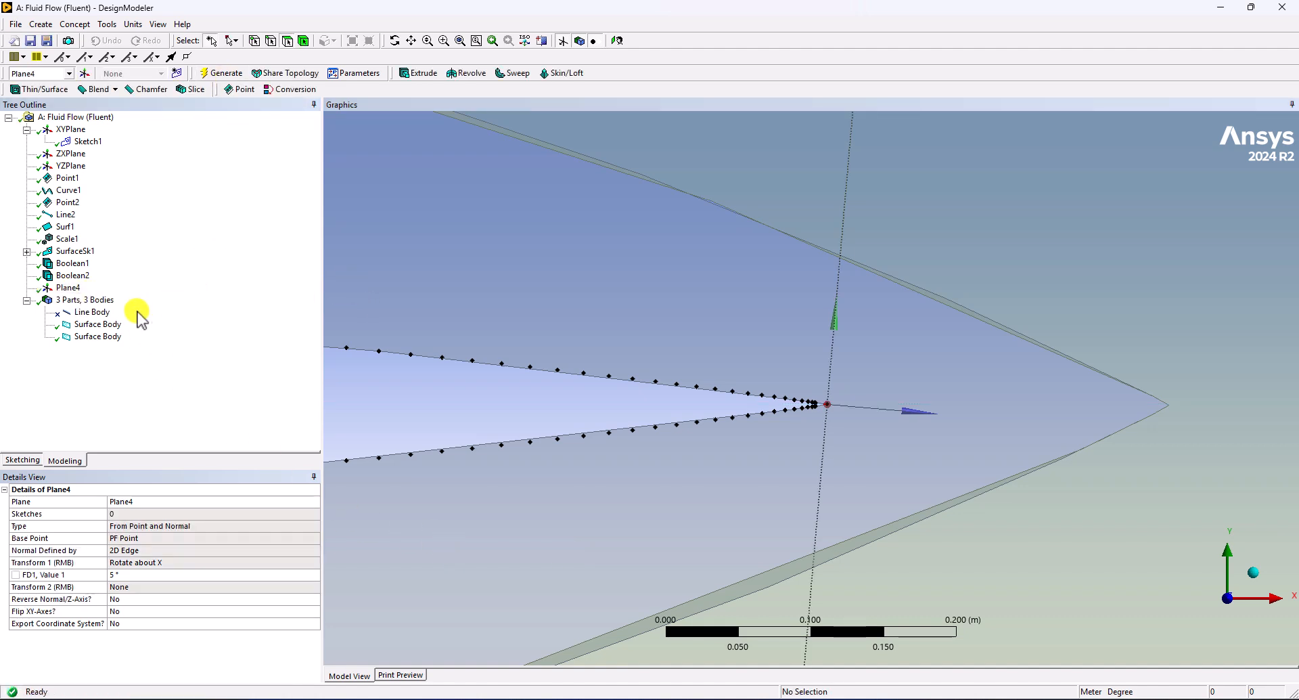
Step: Create a new plane based on Plane4 and set its Transform 1 to Rotate about X
left_click(66, 288)
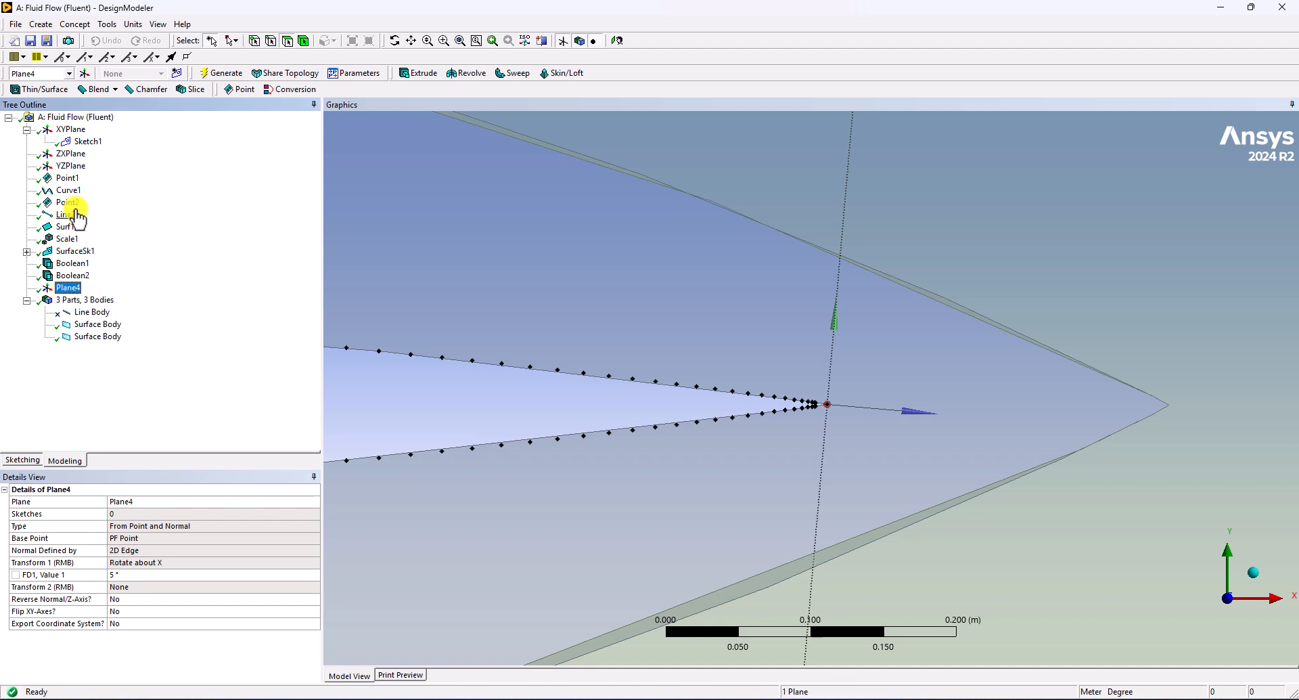
left_click(85, 73)
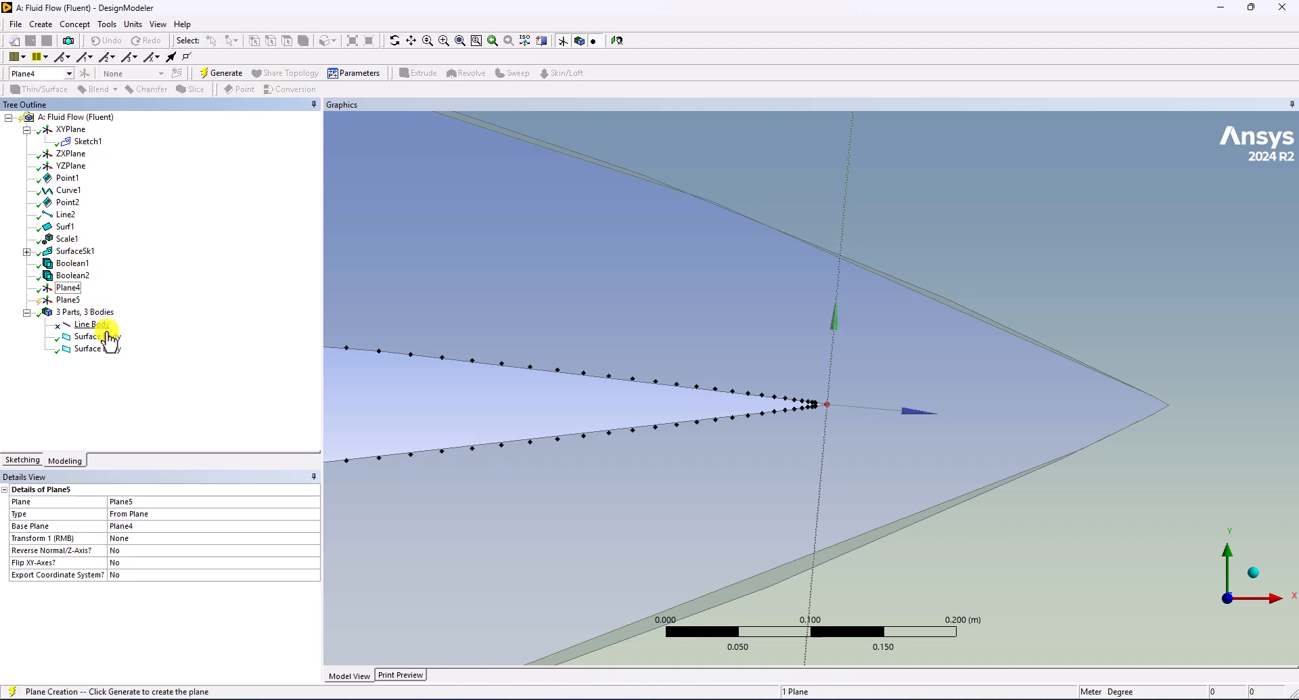
left_click(170, 539)
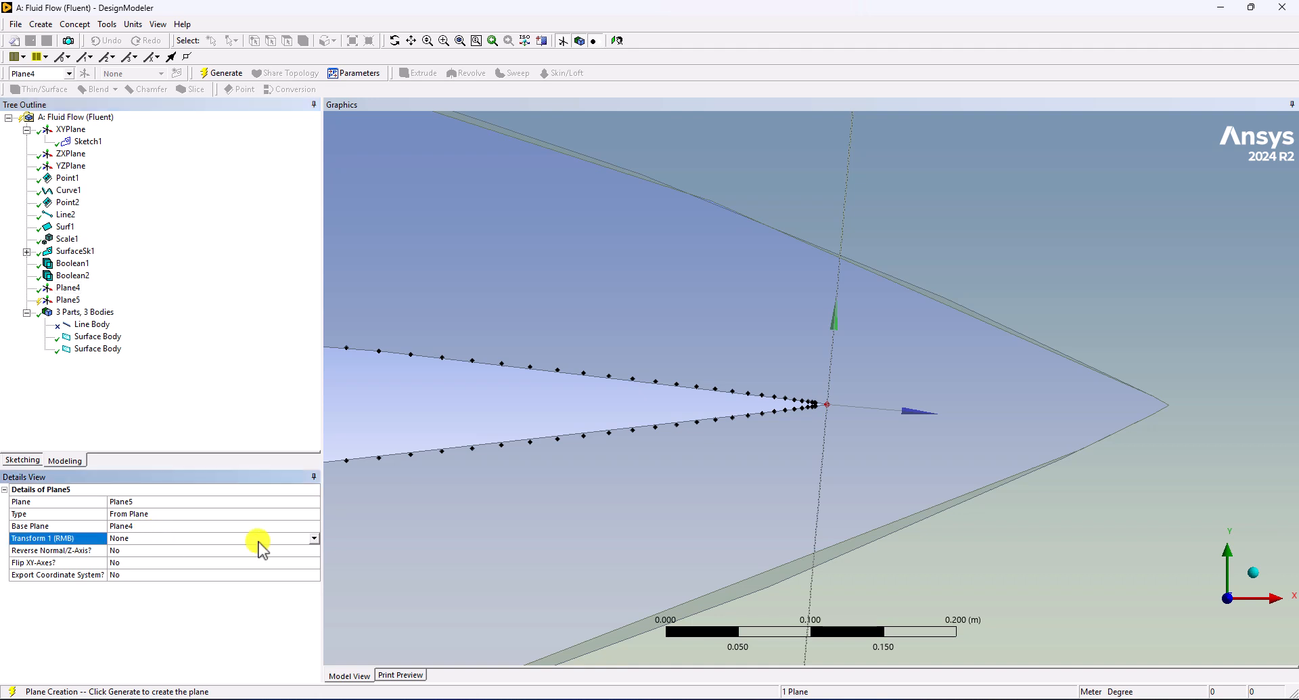
left_click(314, 539)
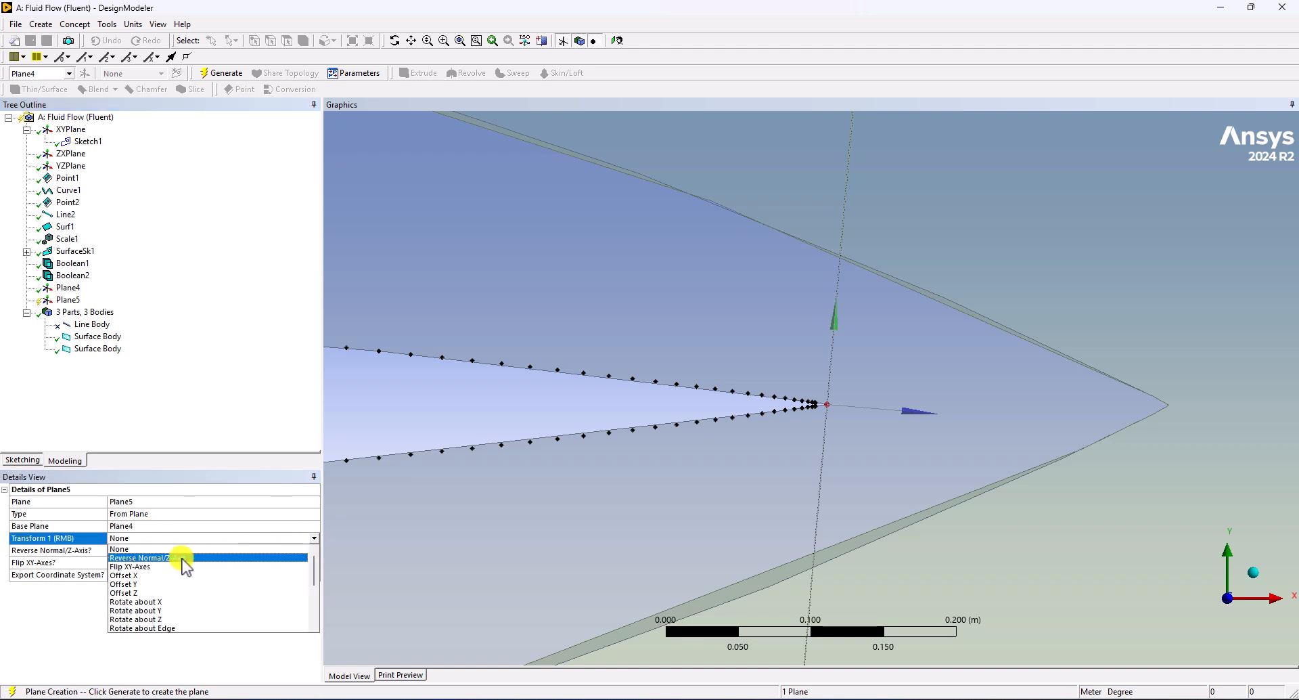
left_click(140, 601)
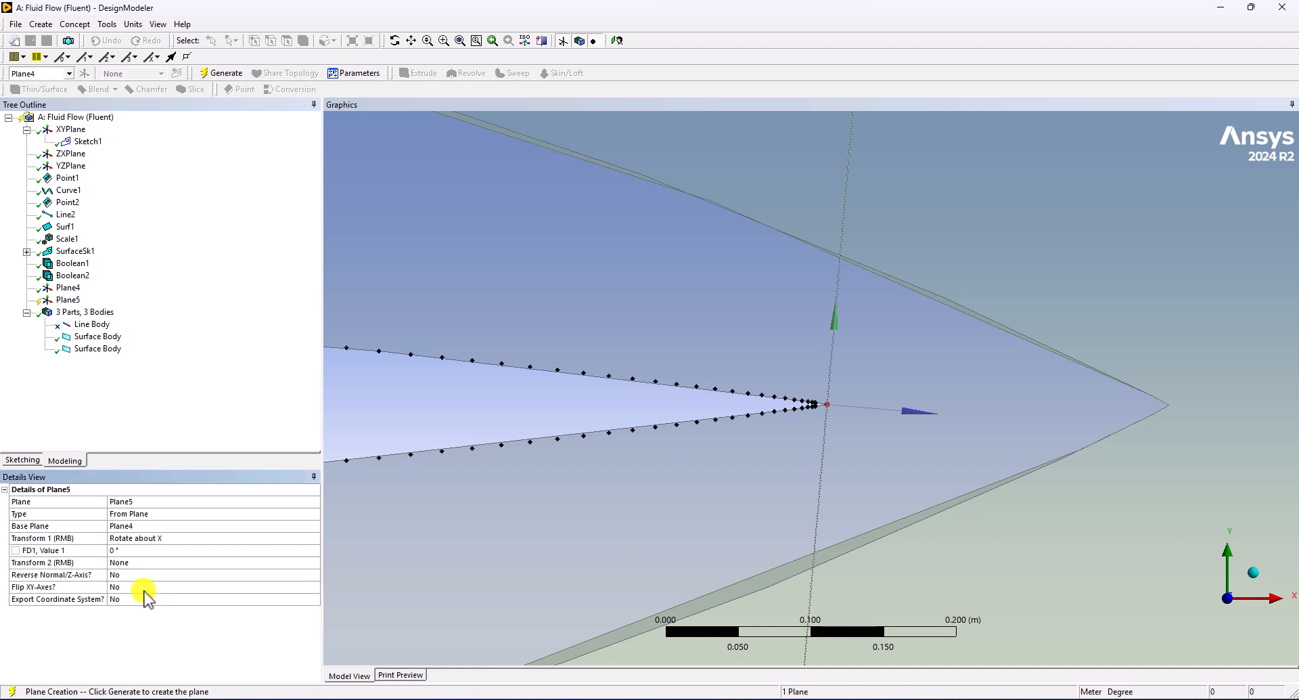
Step: Try a rotation value of -5° about X for the plane based on Plane4
left_click(122, 550)
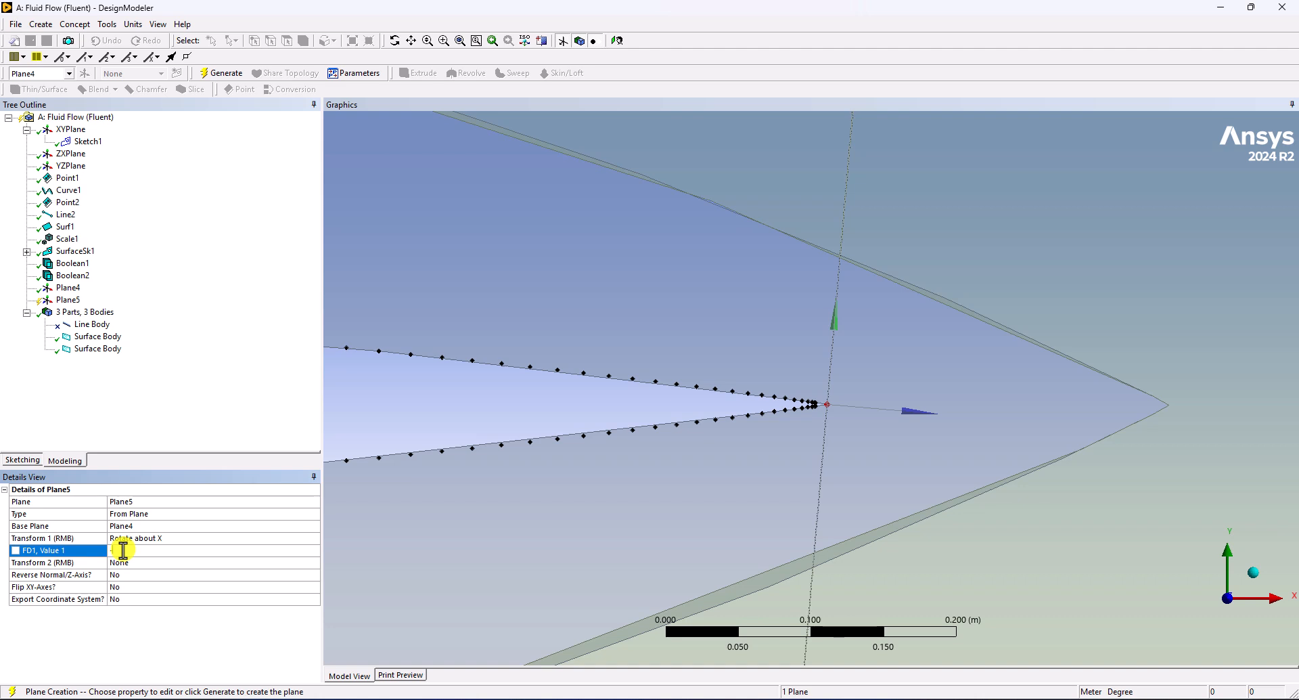
type("5")
key("Return")
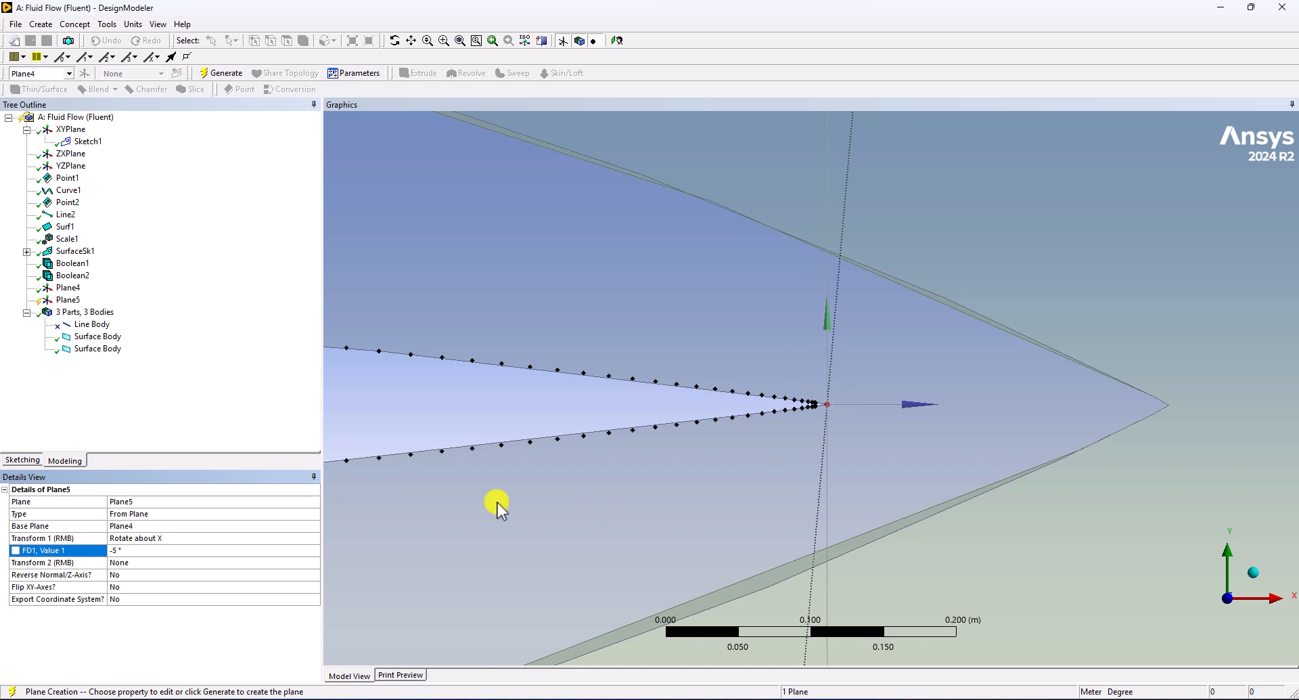
Step: Set the plane's rotation about X to -10° and generate the plane
left_click(133, 545)
type("-10")
key("Return")
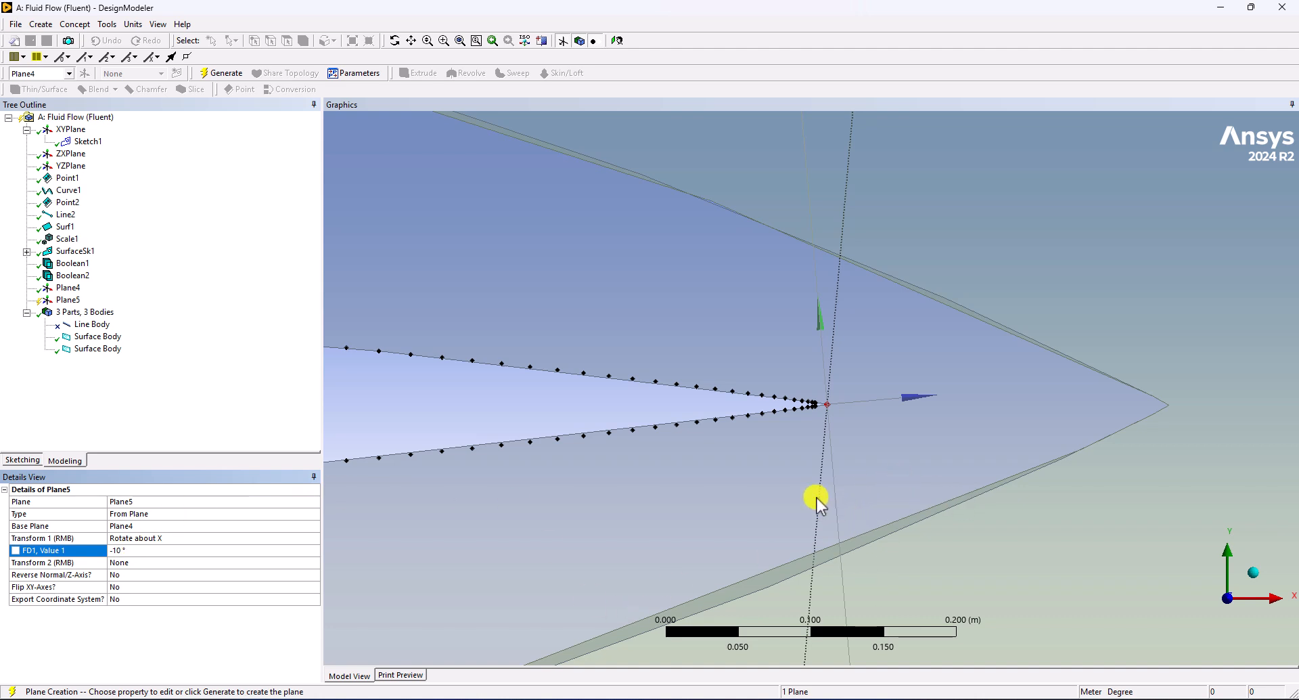
left_click(220, 73)
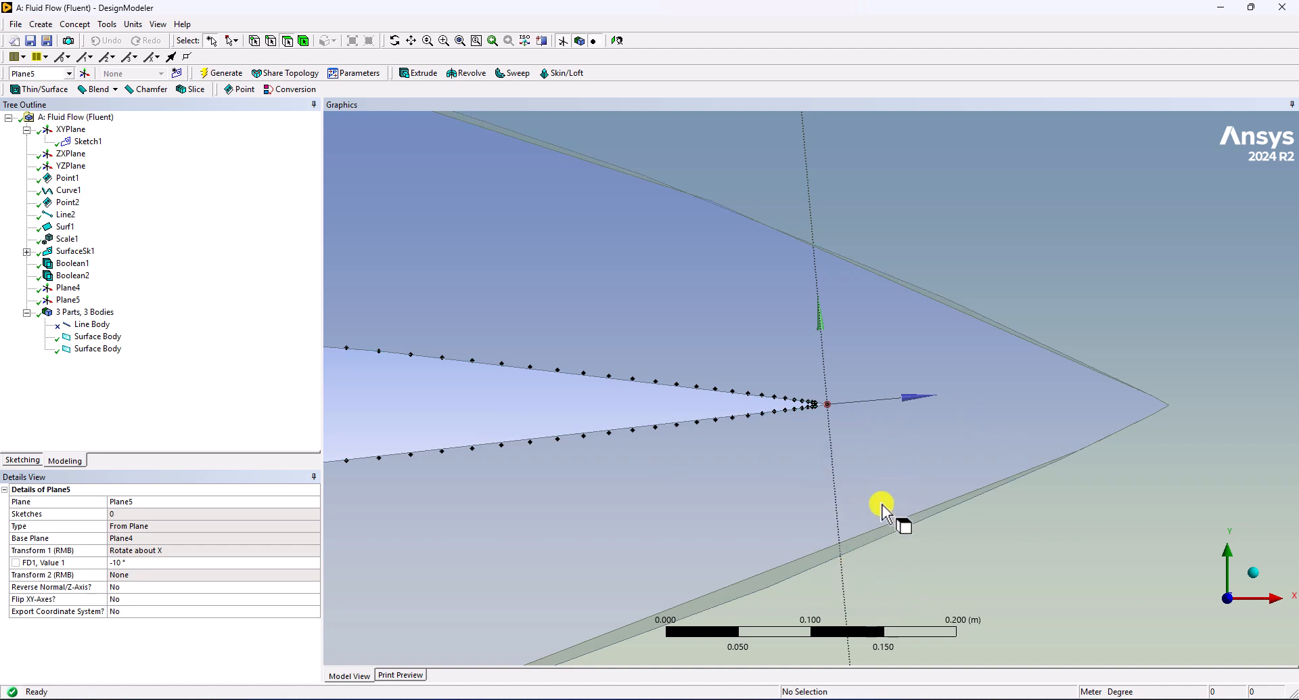
Step: Start another new plane for the airfoil's leading edge and set its type to From Point and Normal
left_click(69, 288)
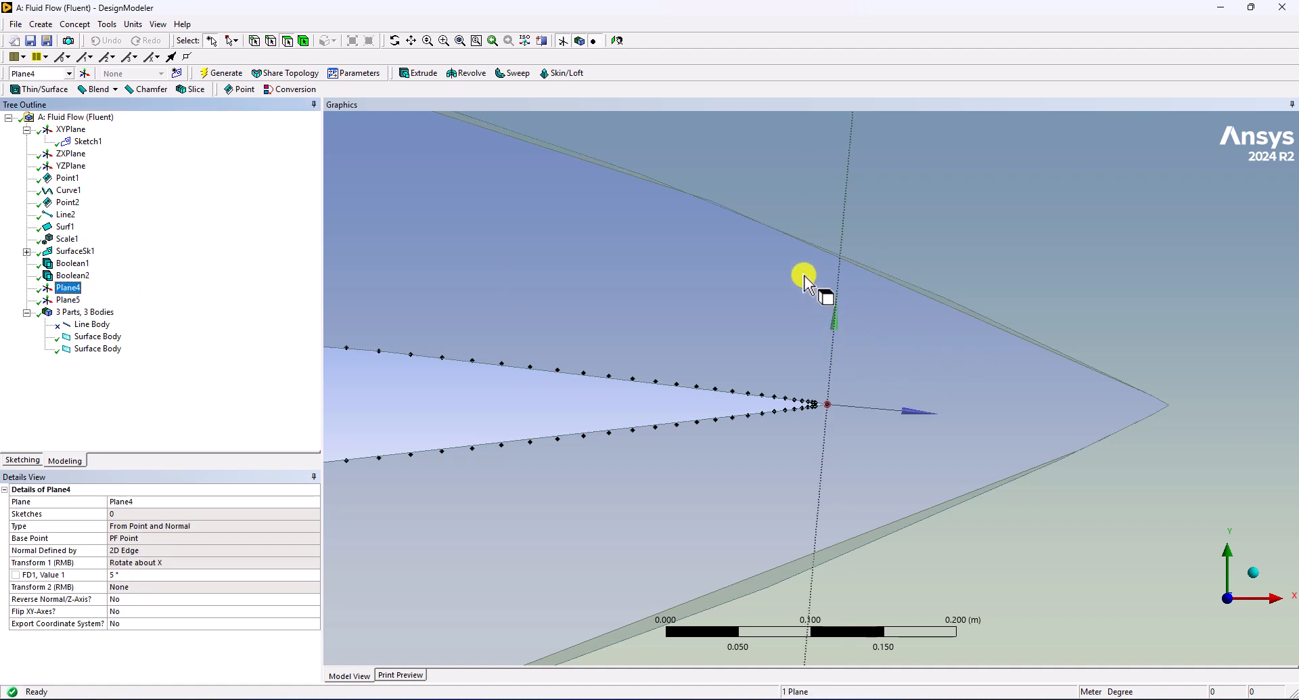
scroll(834, 237, "down", 5)
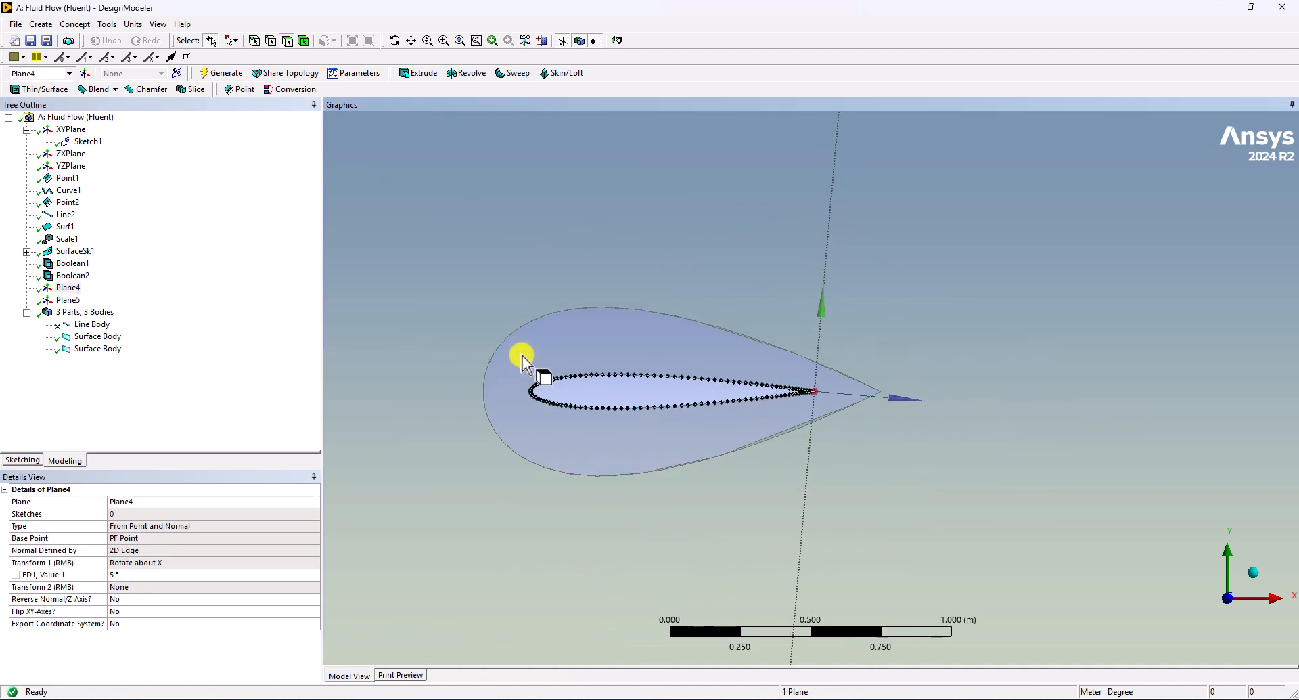
scroll(547, 396, "up", 5)
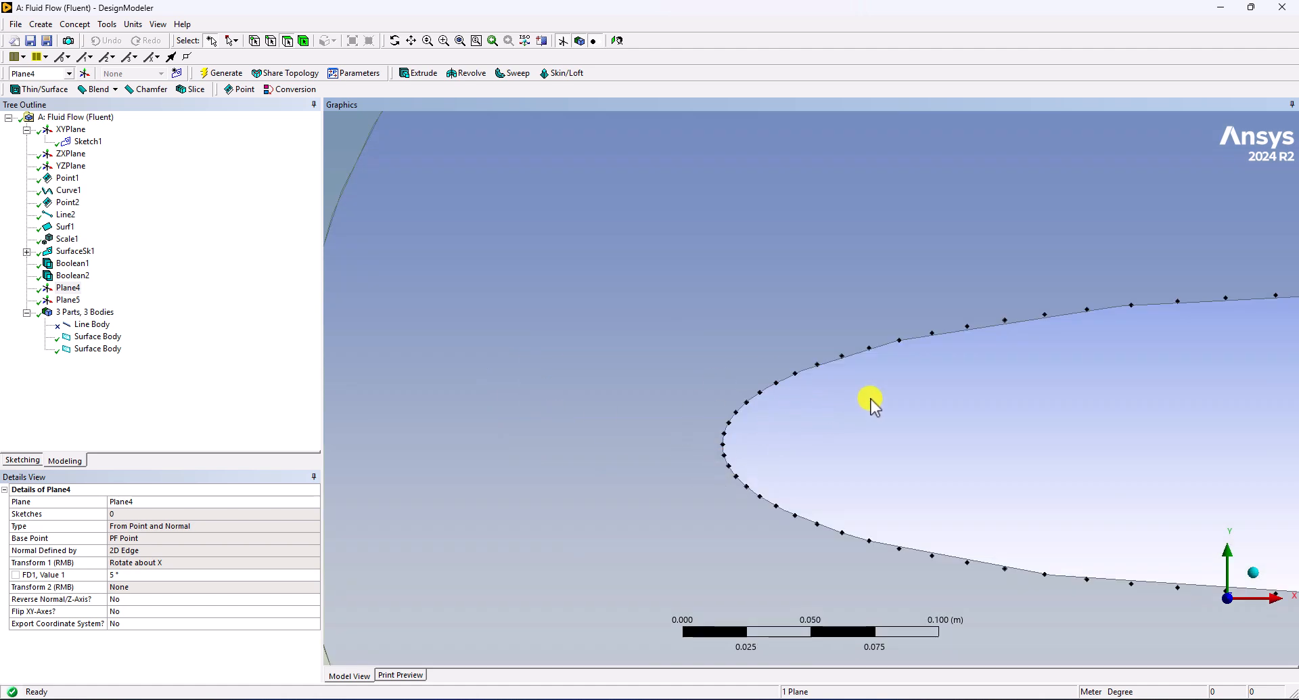
middle_click_drag(870, 399, 844, 400, "ctrl")
left_click(83, 73)
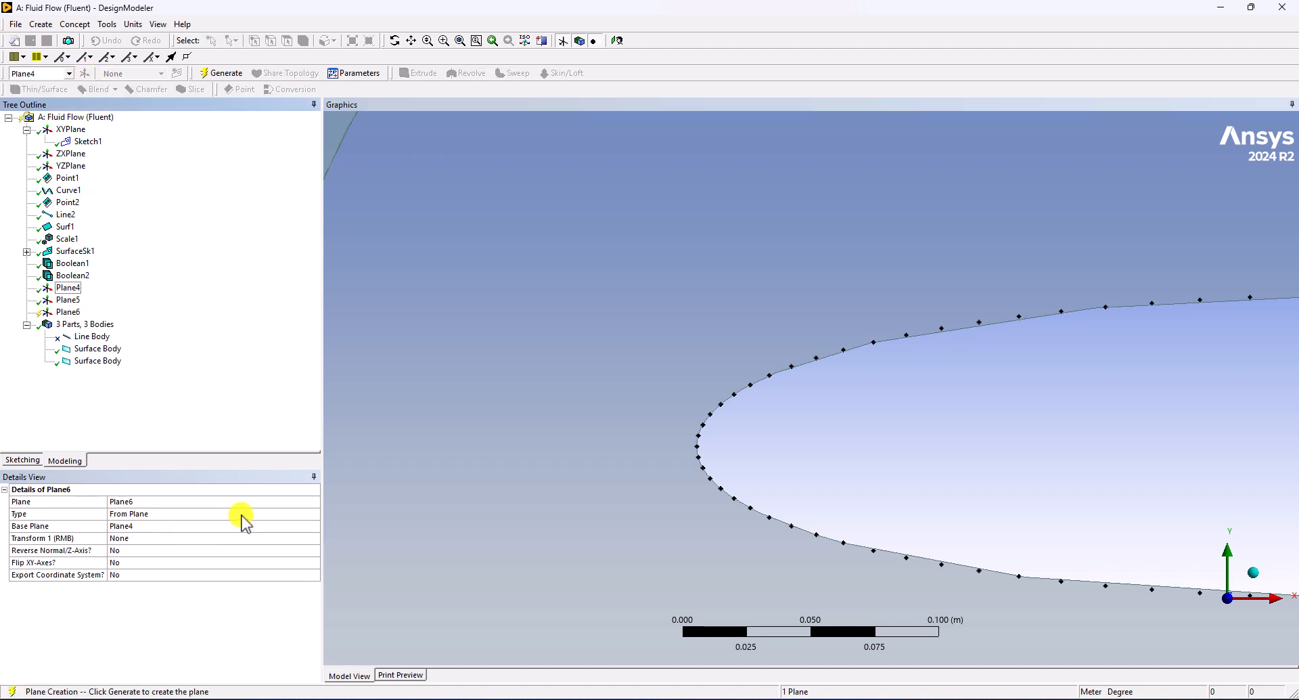
left_click(313, 513)
left_click(314, 514)
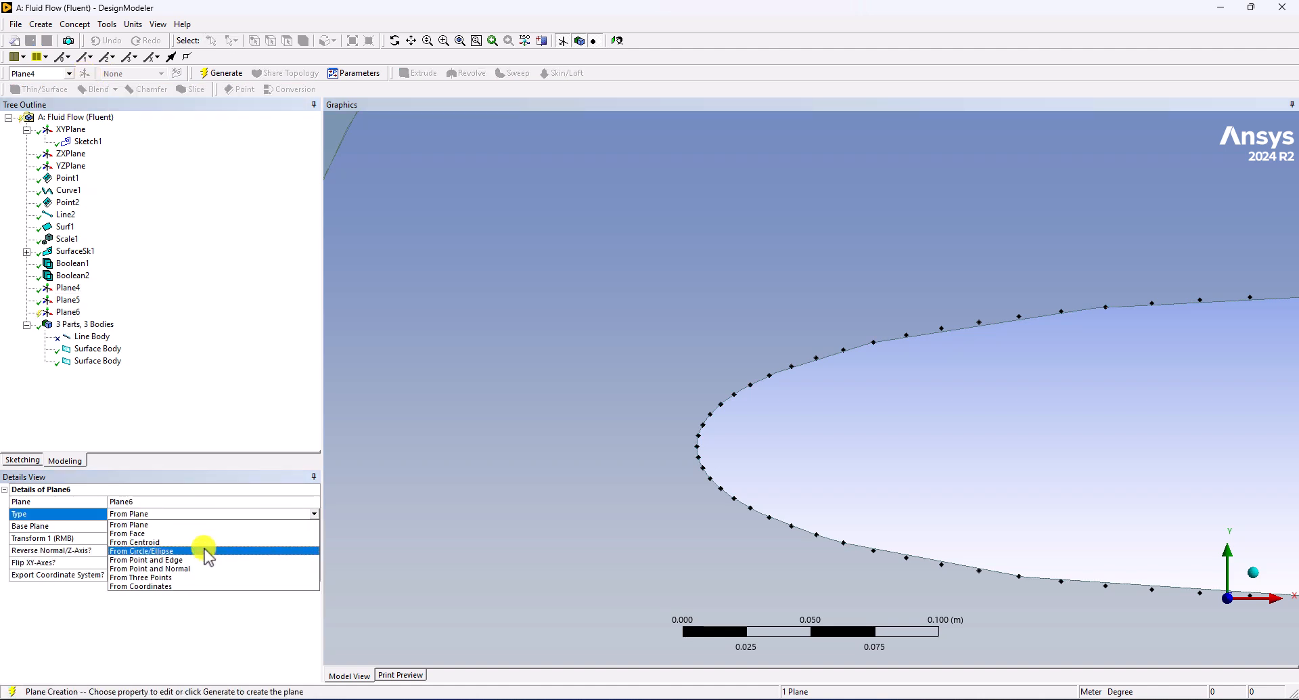
left_click(173, 570)
Step: Set the plane's base point to the upper-surface airfoil point near the leading edge at (0.028344, 0.027683, 0)
left_click(136, 526)
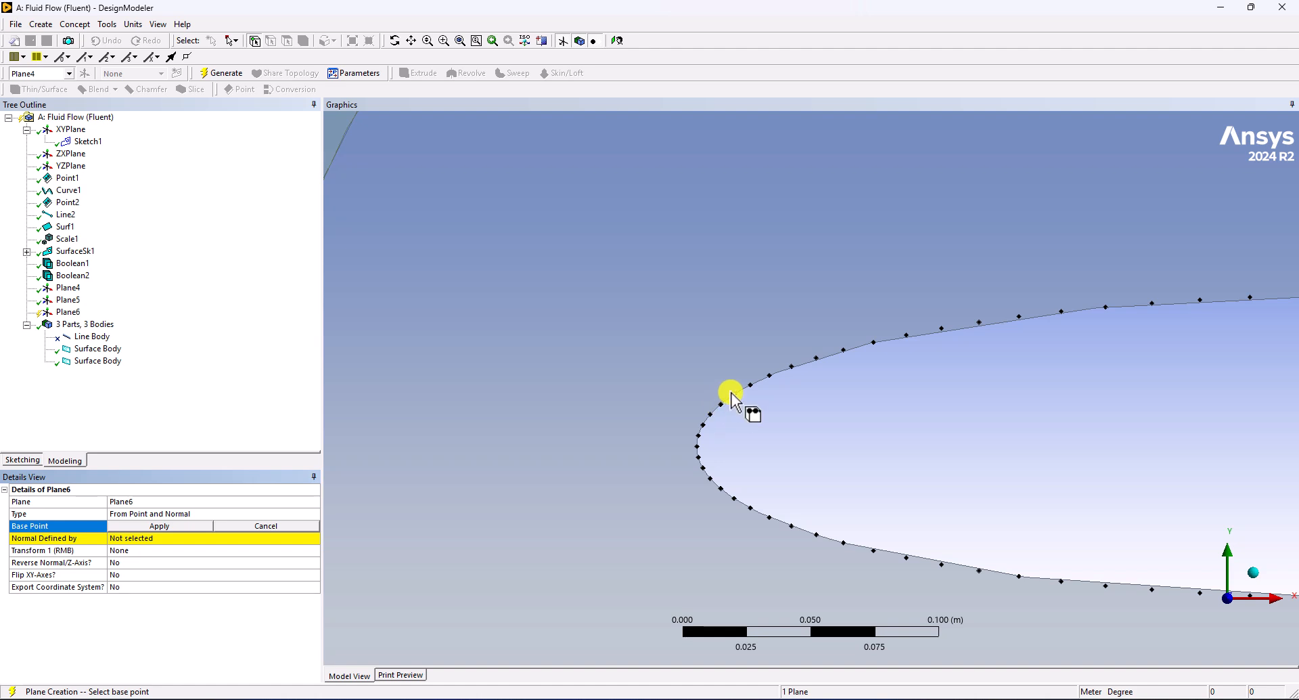
left_click(769, 375)
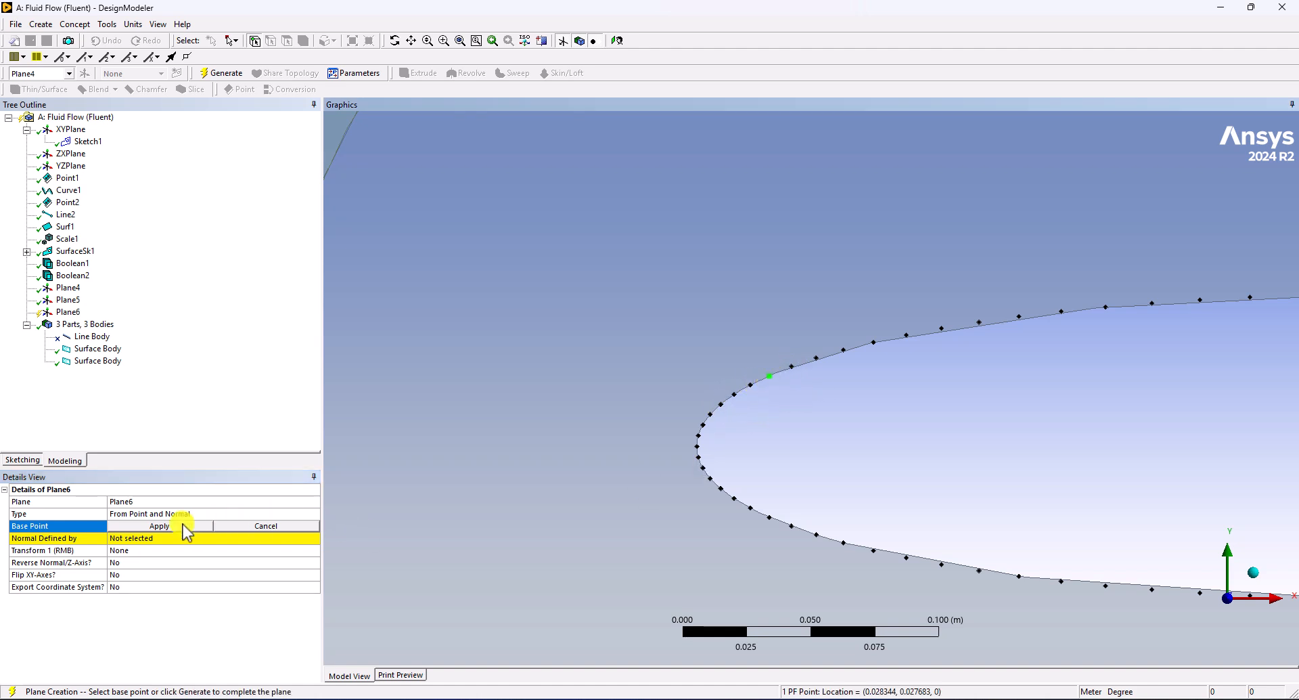
left_click(160, 526)
Step: Define the leading-edge plane's normal by the XYPlane's horizontal axis line
left_click(157, 539)
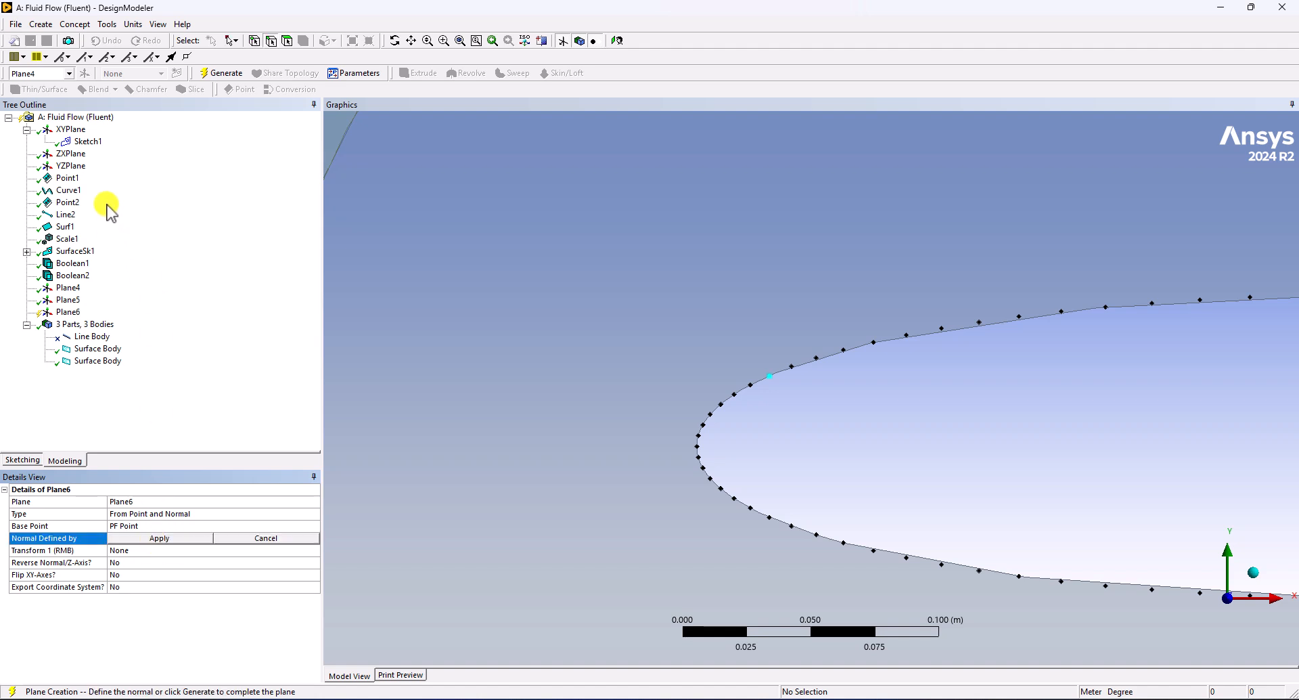
left_click(67, 129)
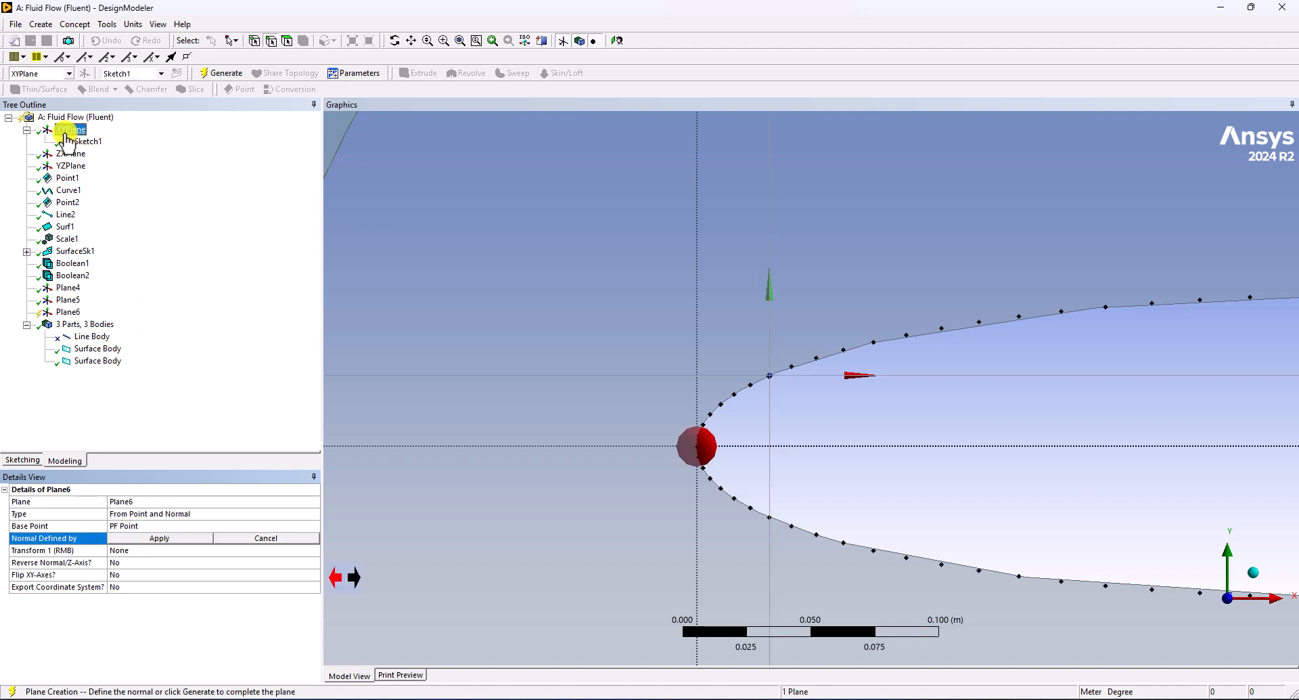
left_click(835, 447)
left_click(159, 538)
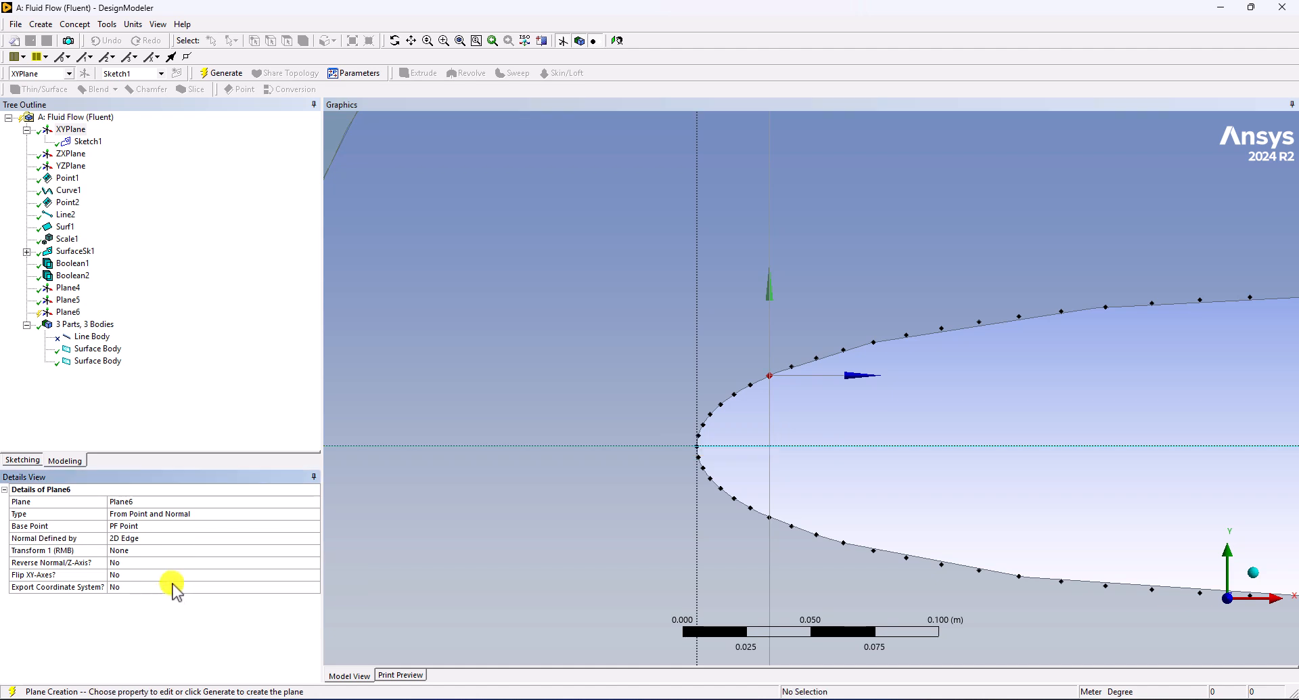
Step: Set the leading-edge plane's Transform 1 to Rotate about X, trying 15° and then -15°
left_click(165, 551)
left_click(315, 550)
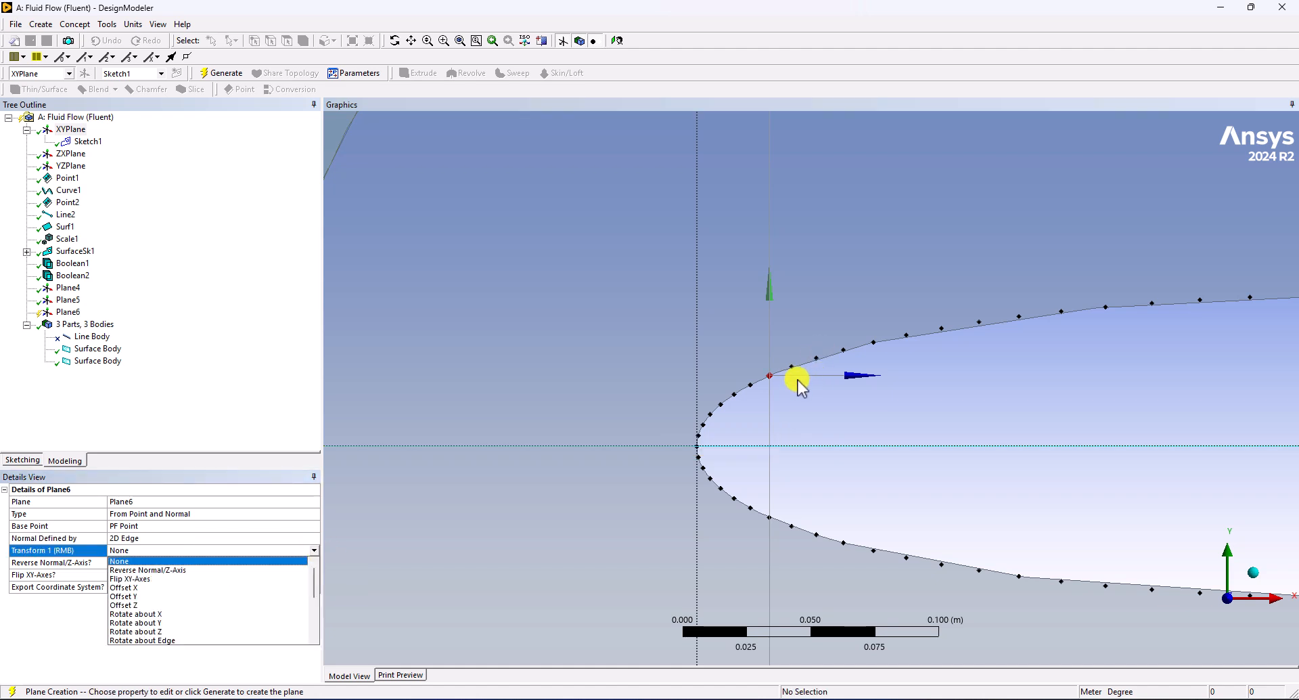
left_click(169, 614)
left_click(122, 562)
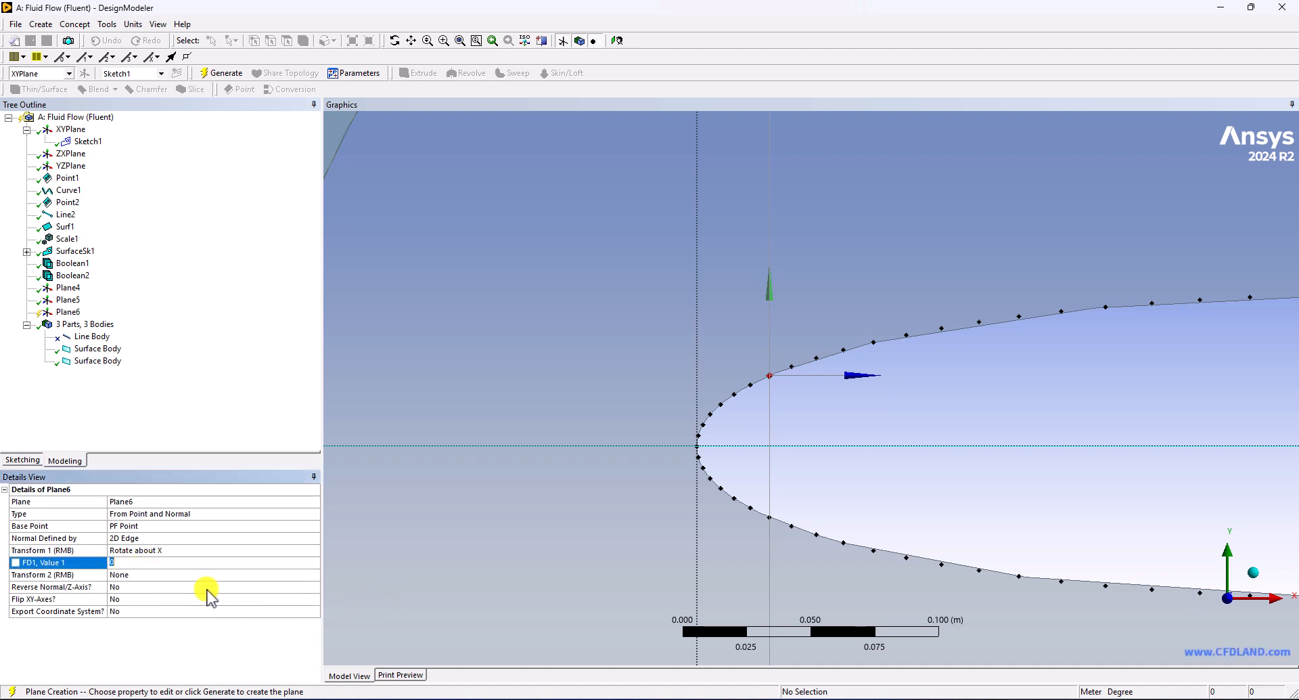
type("15")
key("Return")
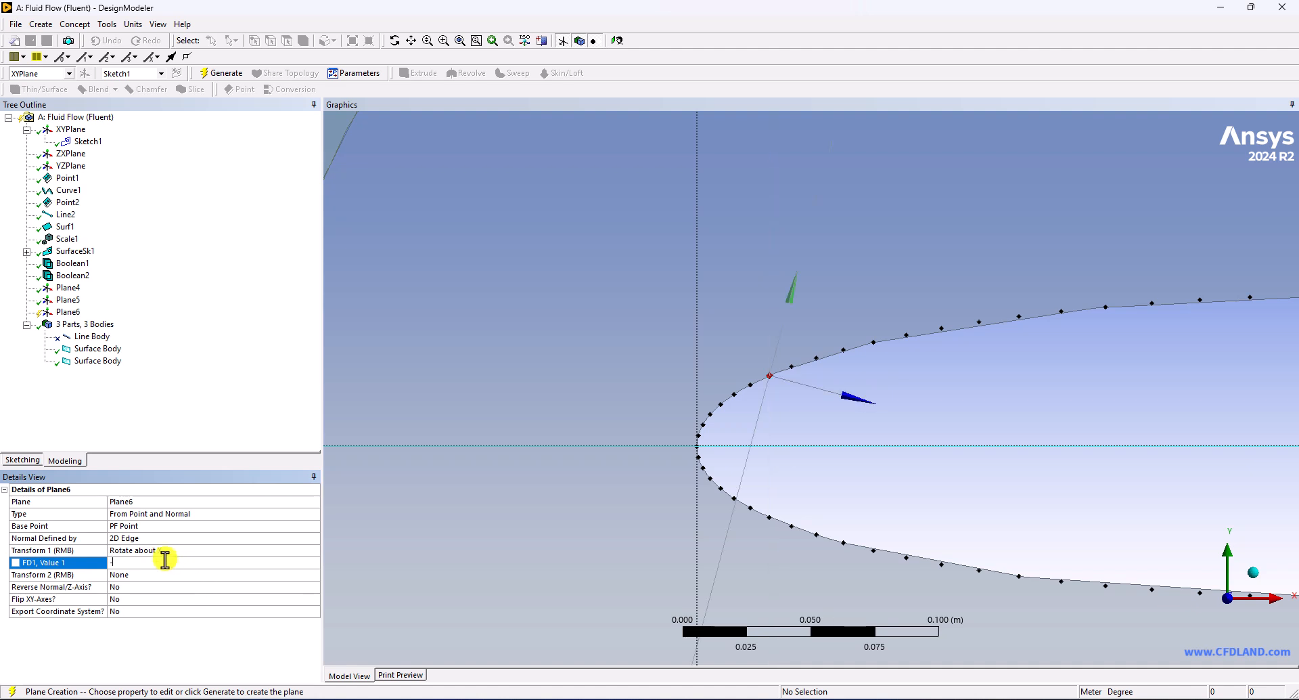
key("Return")
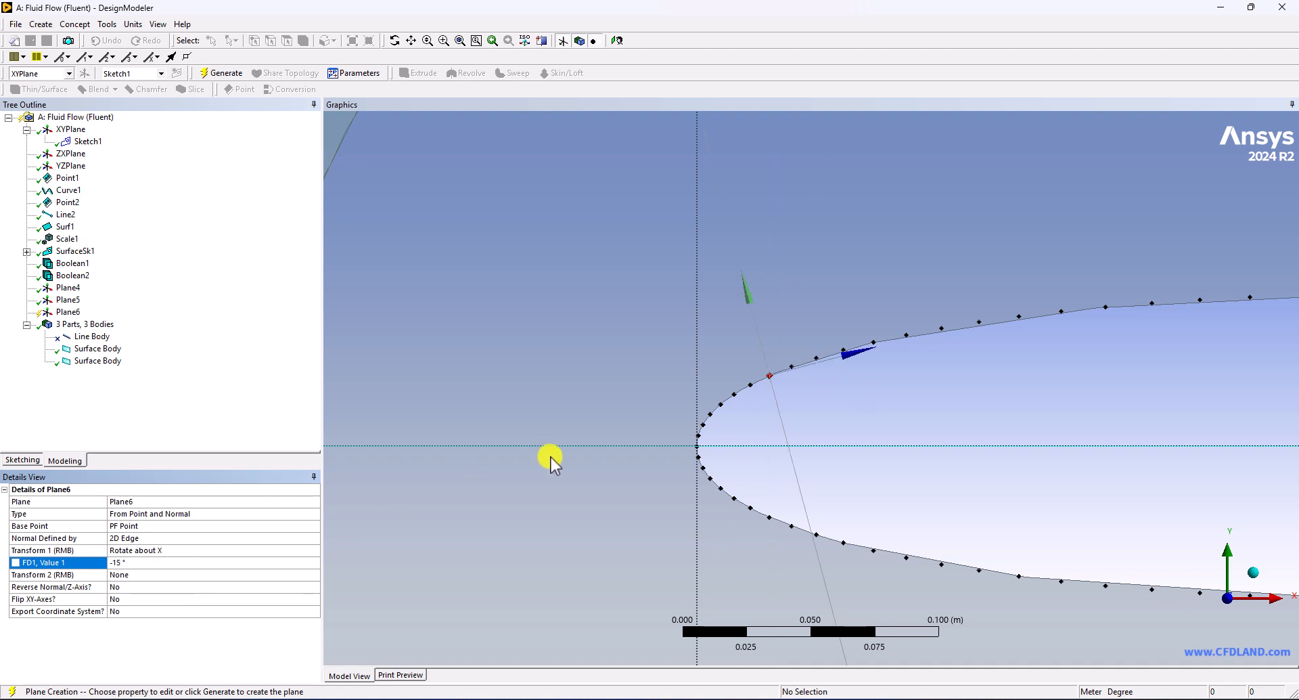
Step: Check the leading-edge plane's direction across the flow domain, set its rotation about X to -30°, and generate it
scroll(783, 498, "down", 10)
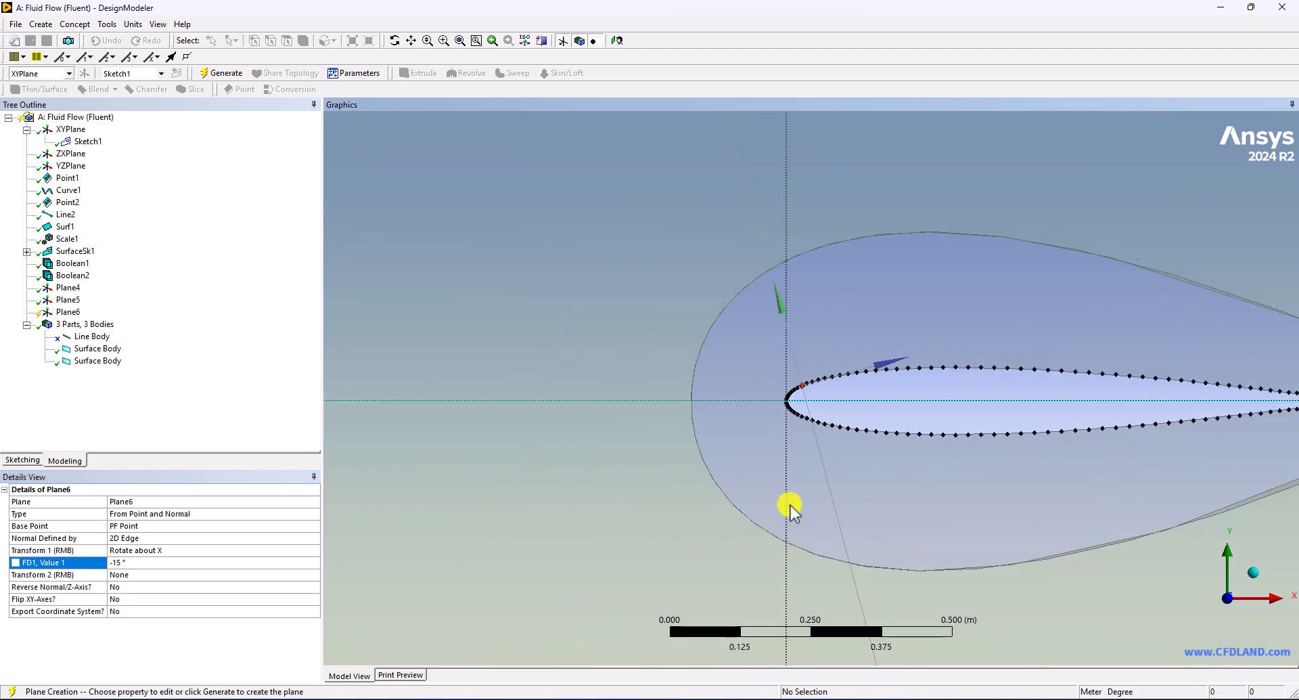
scroll(783, 445, "down", 5)
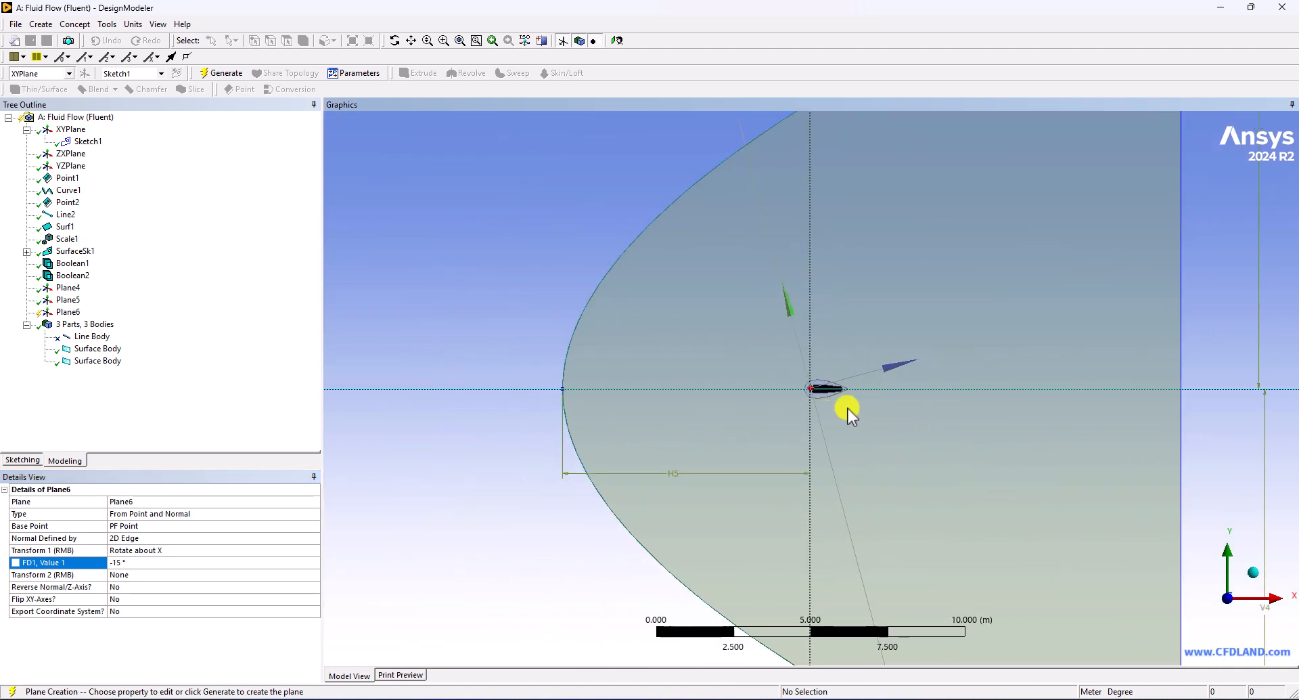
scroll(789, 406, "up", 1)
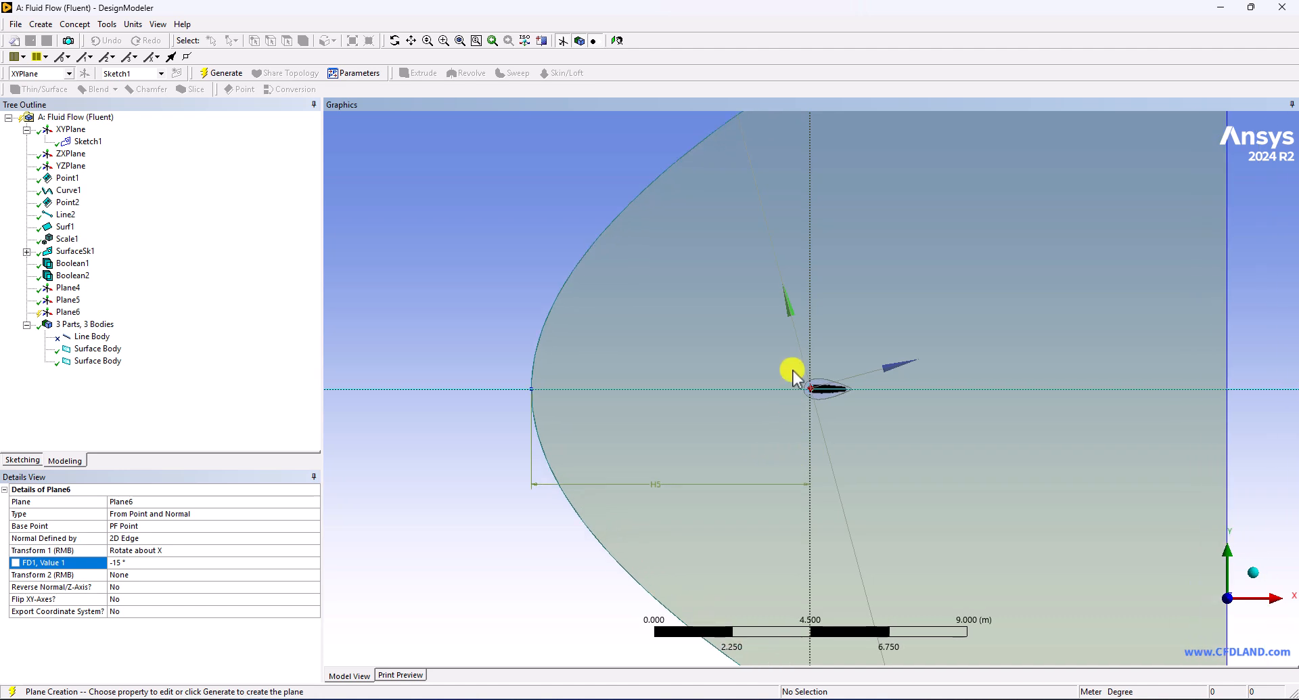
scroll(818, 400, "up", 7)
scroll(1009, 452, "up", 3)
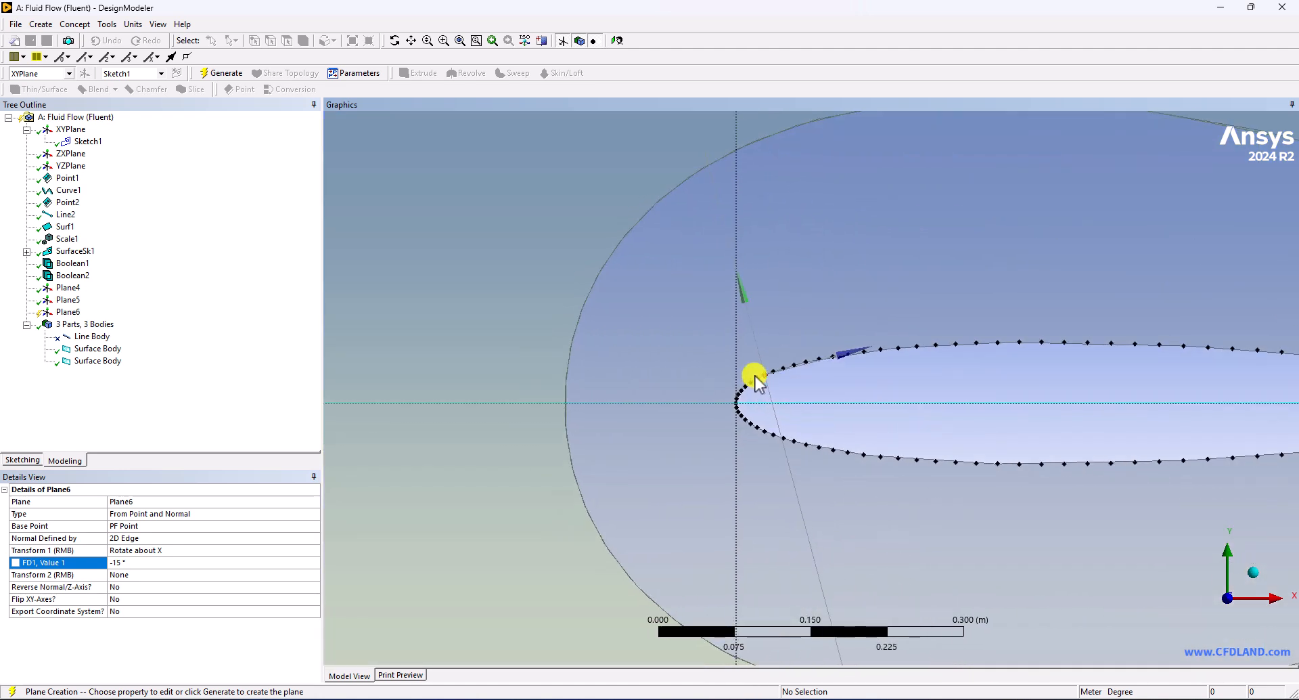
left_click(755, 375)
left_click(131, 565)
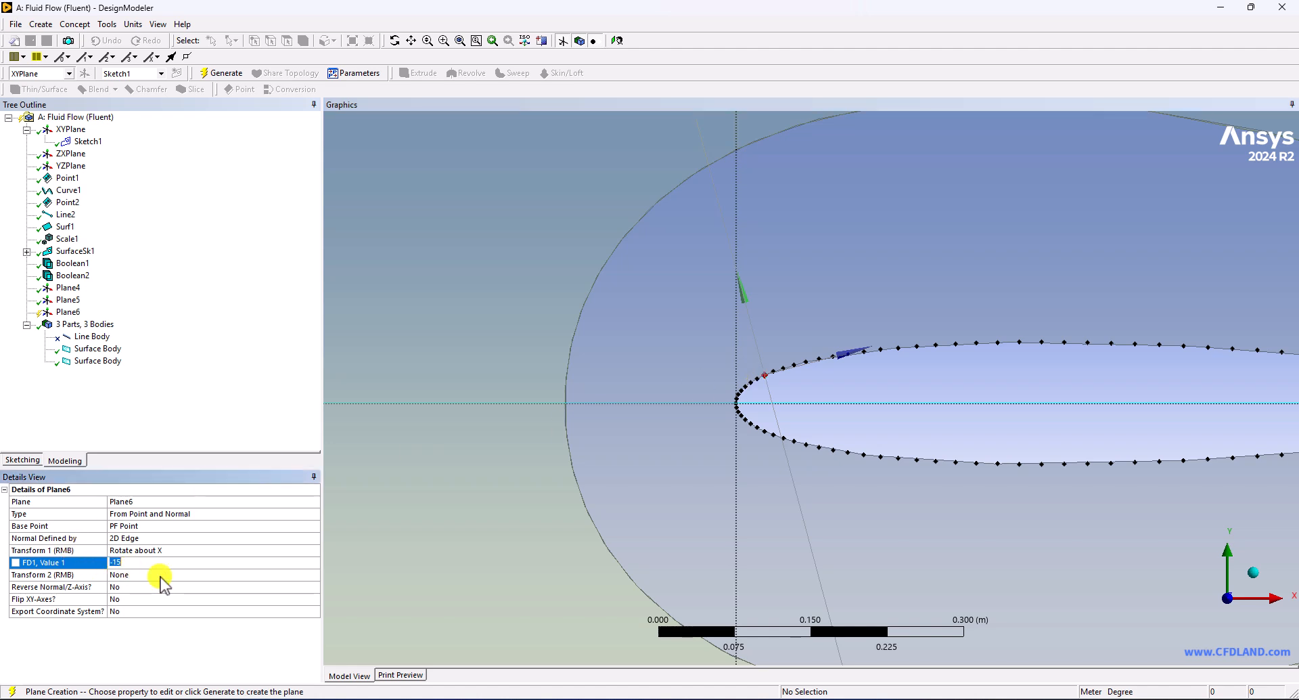
key("Return")
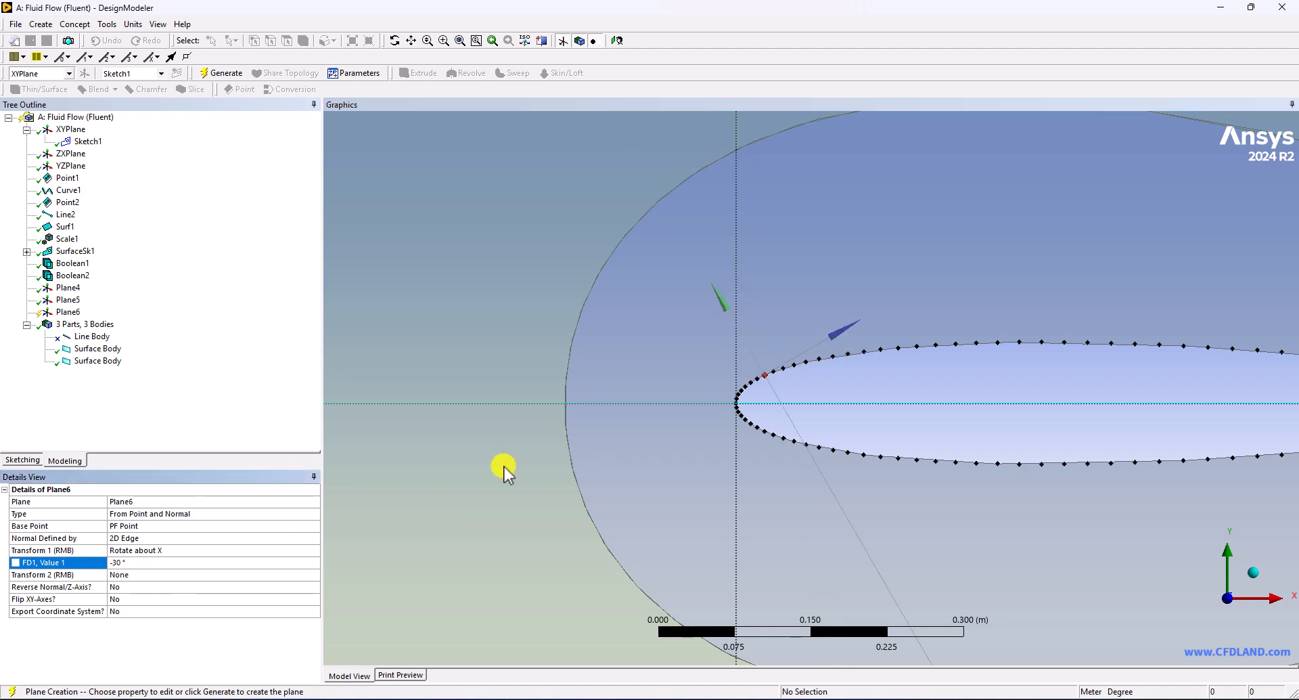
scroll(797, 369, "up", 2)
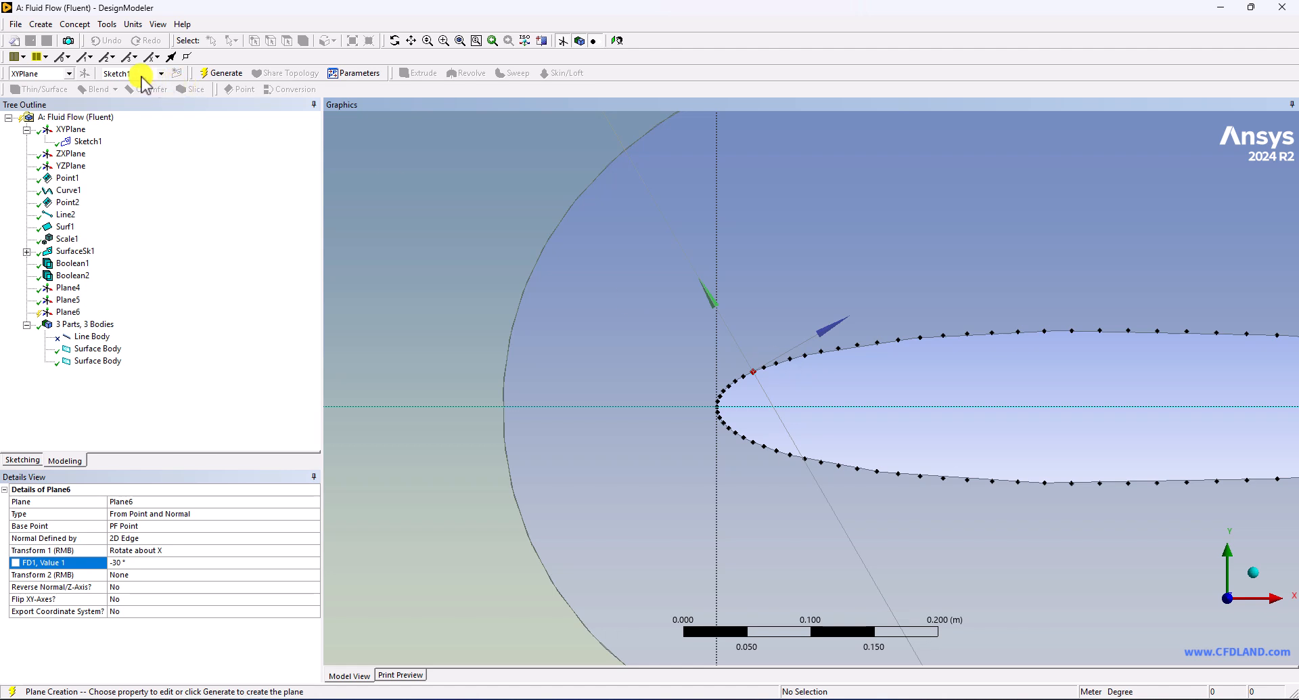
left_click(221, 72)
Step: Start a new plane with its Transform 1 set to Rotate about X
left_click(67, 312)
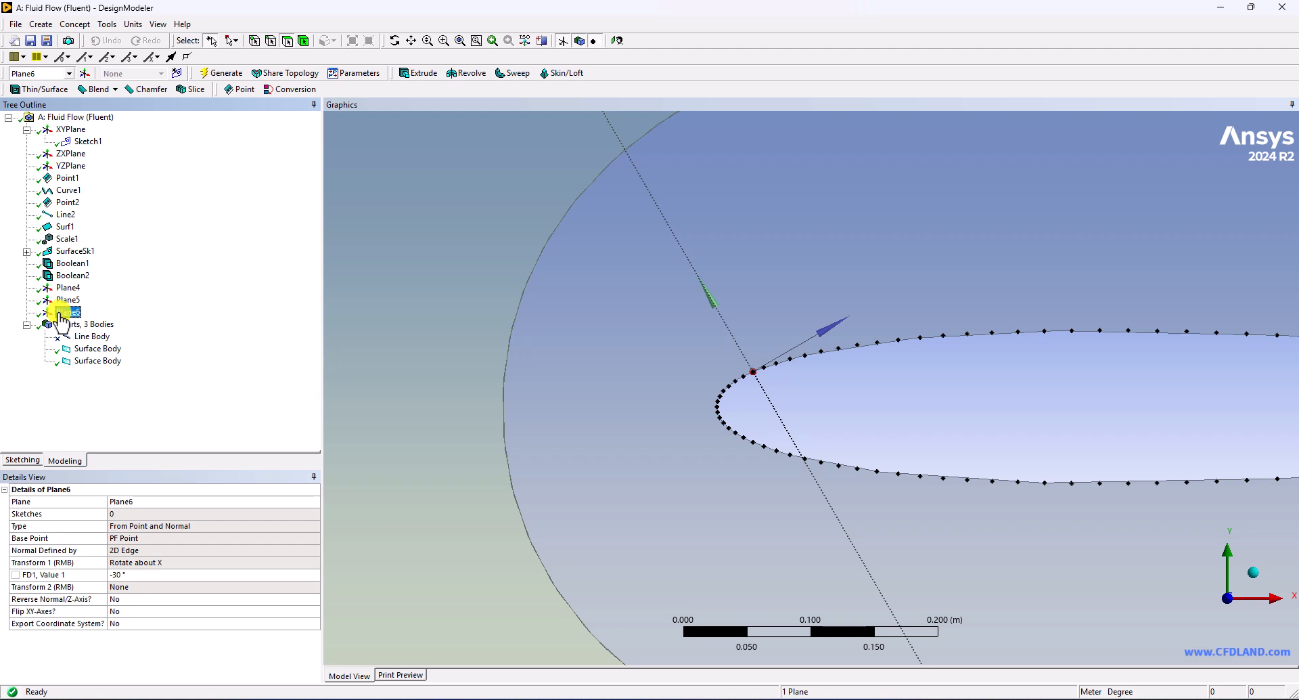
left_click(85, 73)
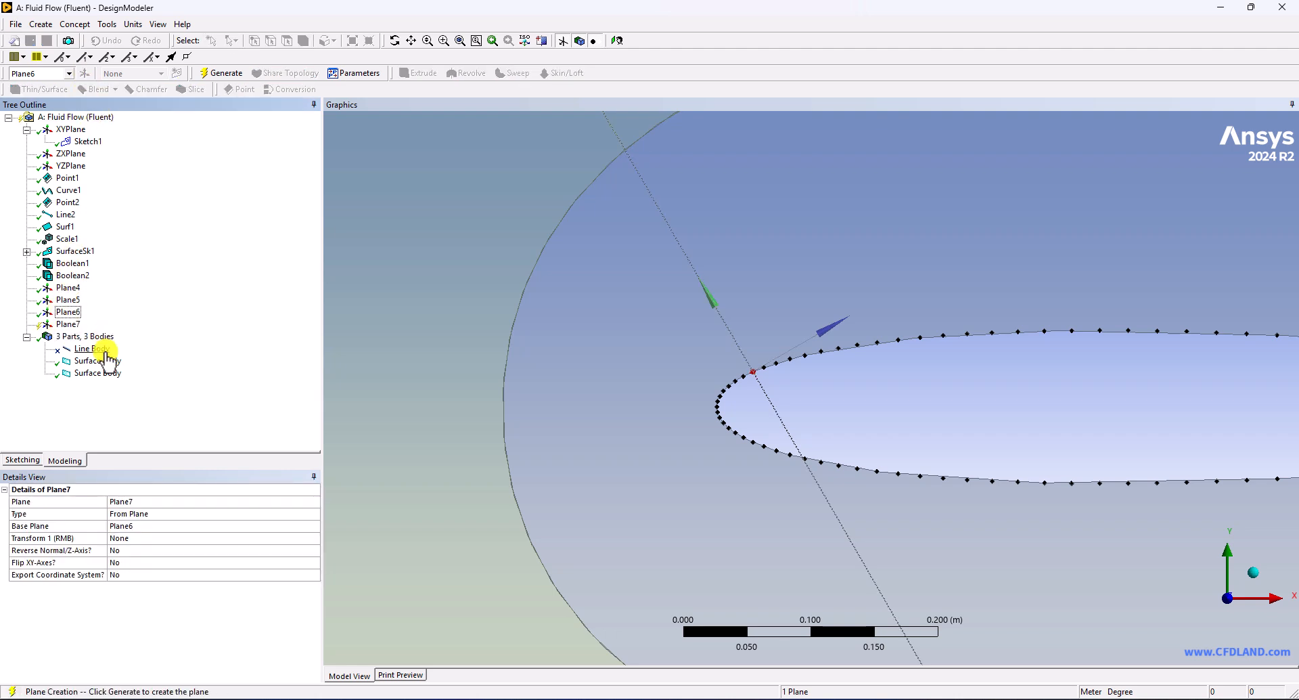
left_click(298, 539)
left_click(308, 540)
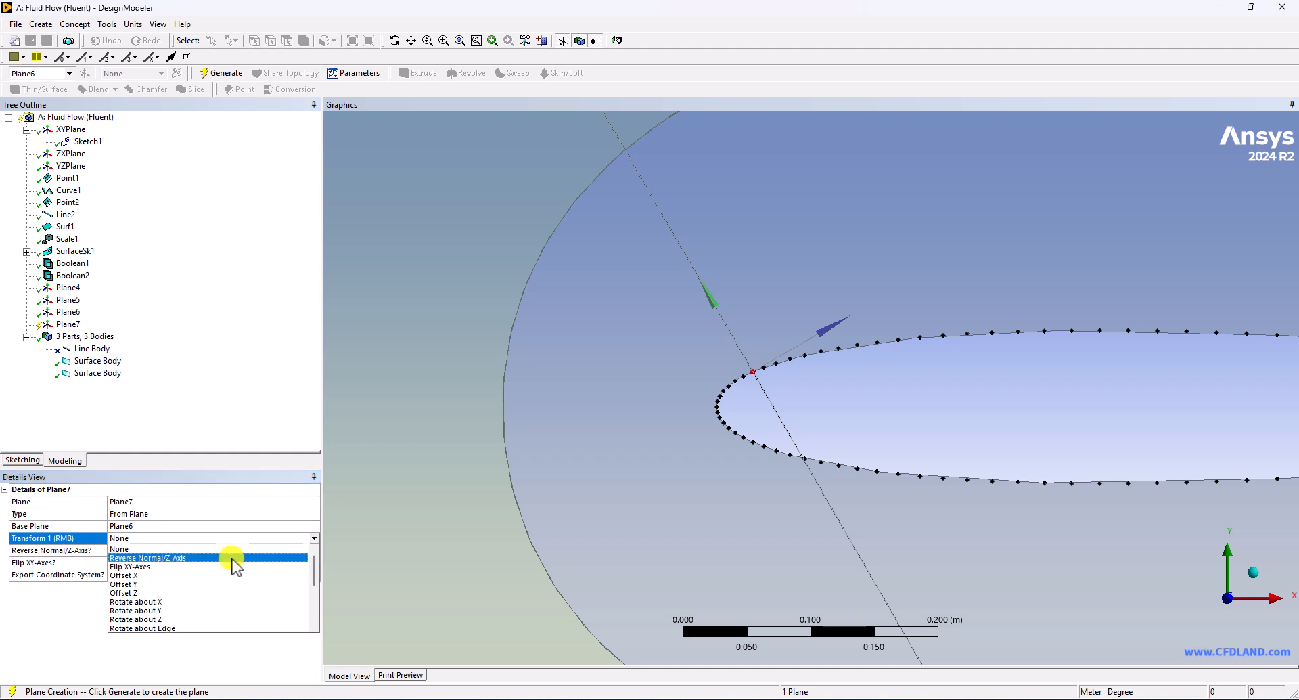
left_click(165, 594)
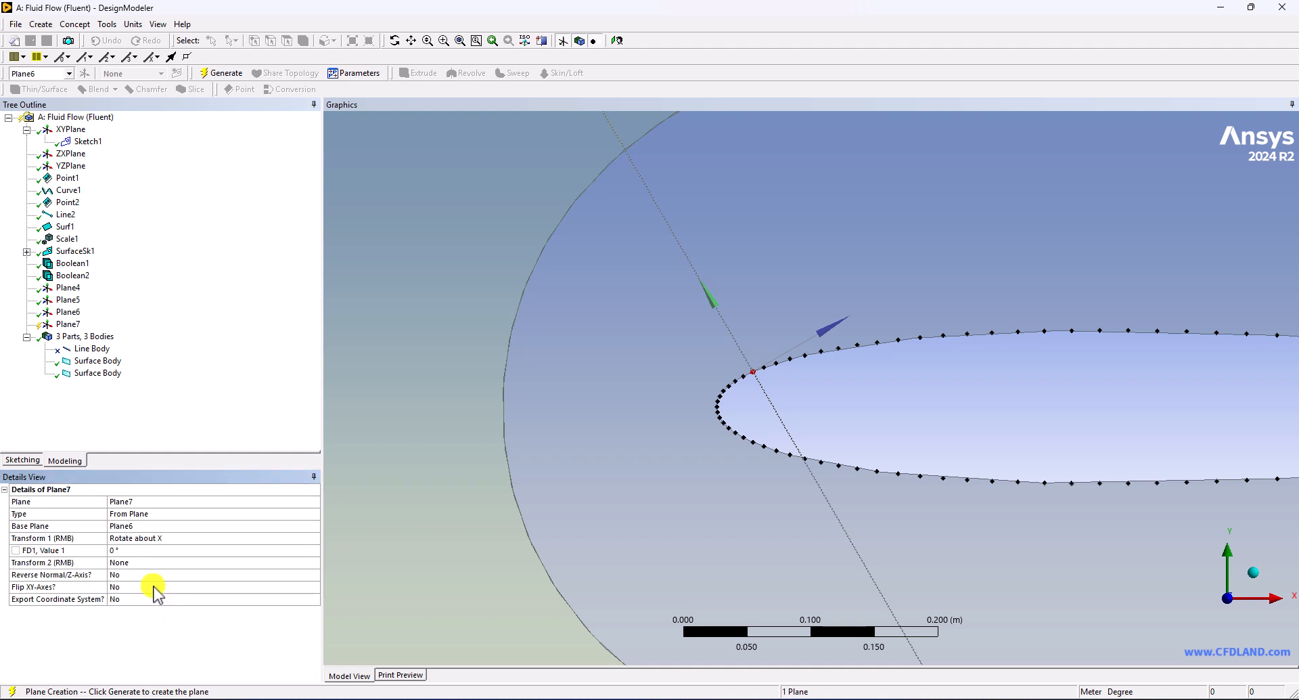
left_click(125, 550)
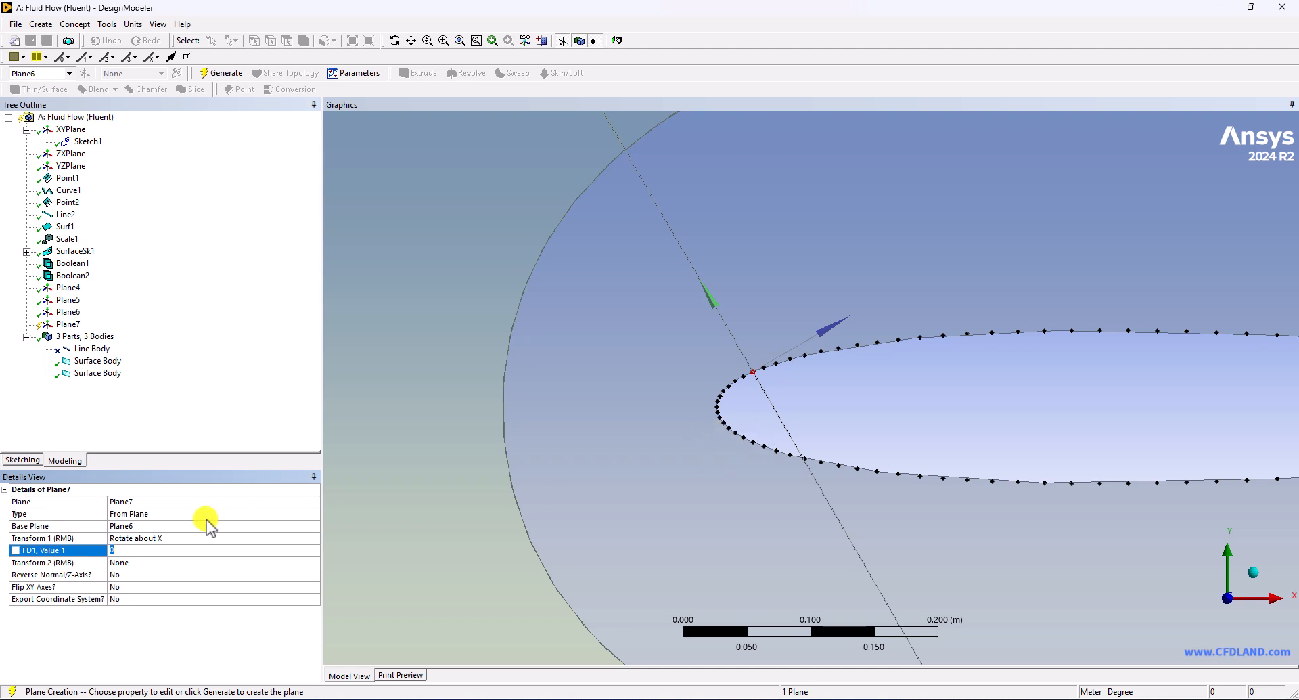
Step: Set the new plane's type to From Point and Normal, based at the lower-surface airfoil point near the leading edge (0.028344, -0.027683, 0)
left_click(303, 514)
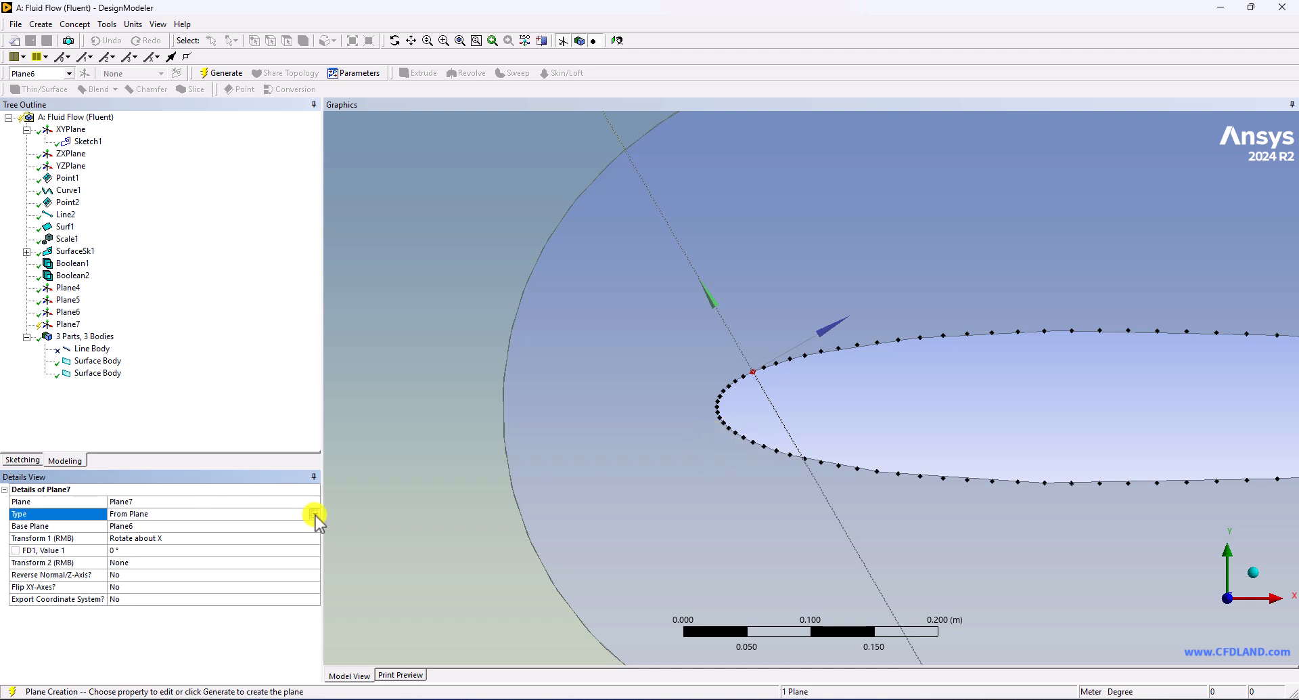
left_click(314, 514)
left_click(198, 588)
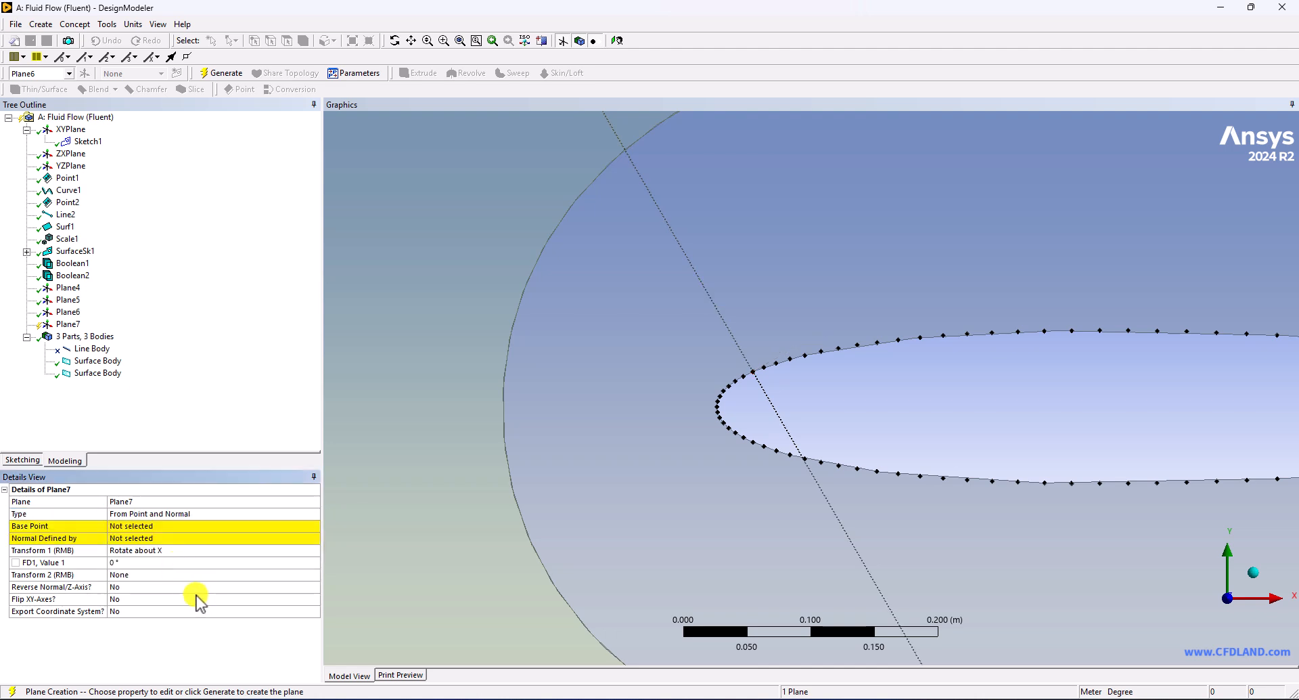
left_click(139, 526)
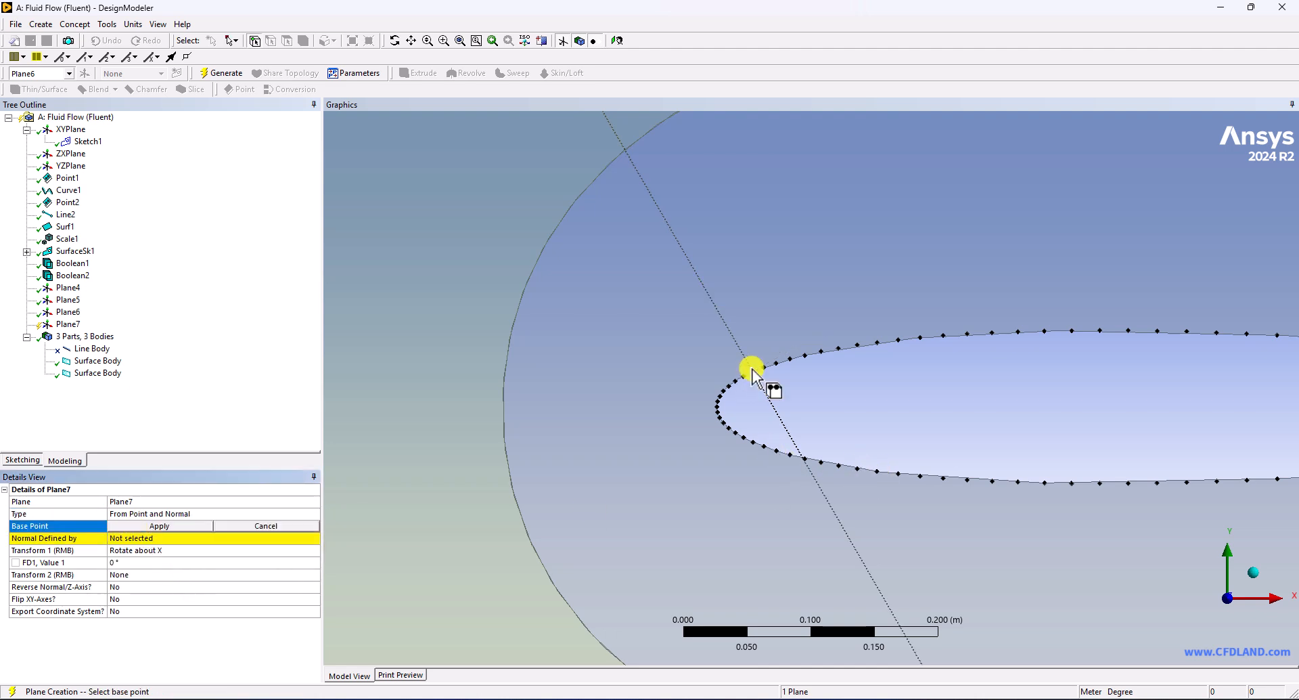
left_click(752, 441)
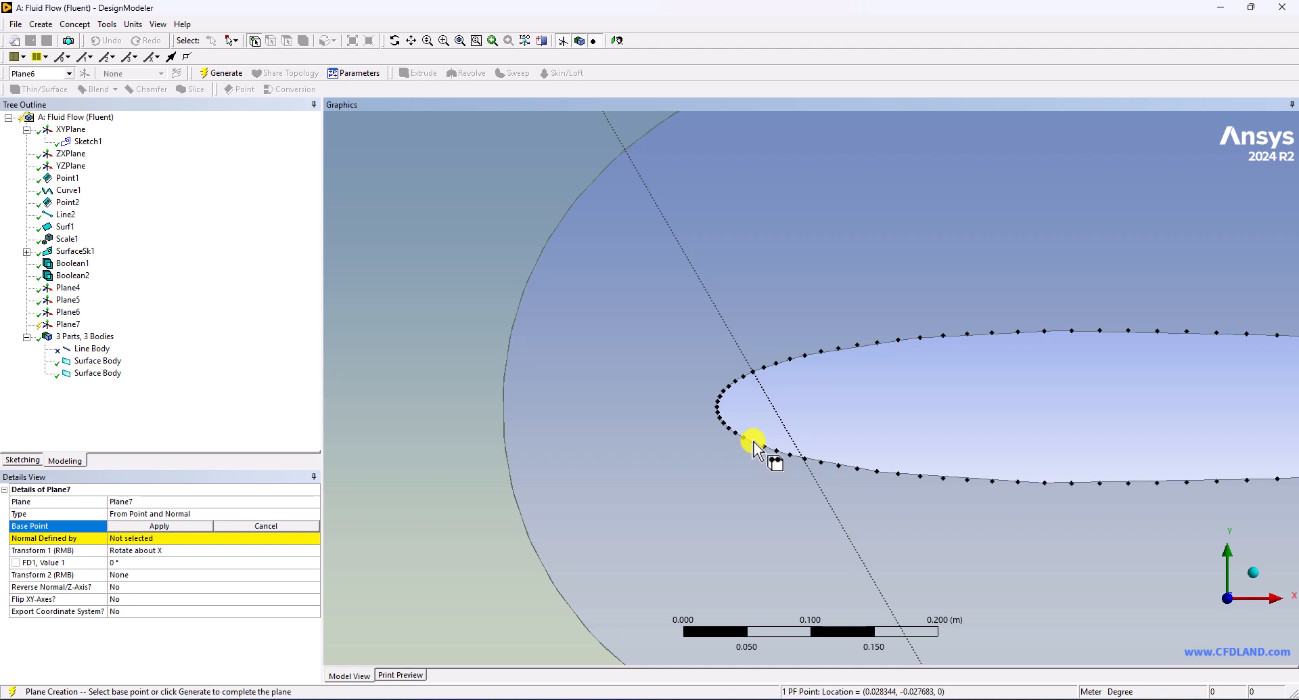
left_click(154, 527)
Step: Define the lower leading-edge plane's normal by the XYPlane's horizontal axis line
left_click(142, 538)
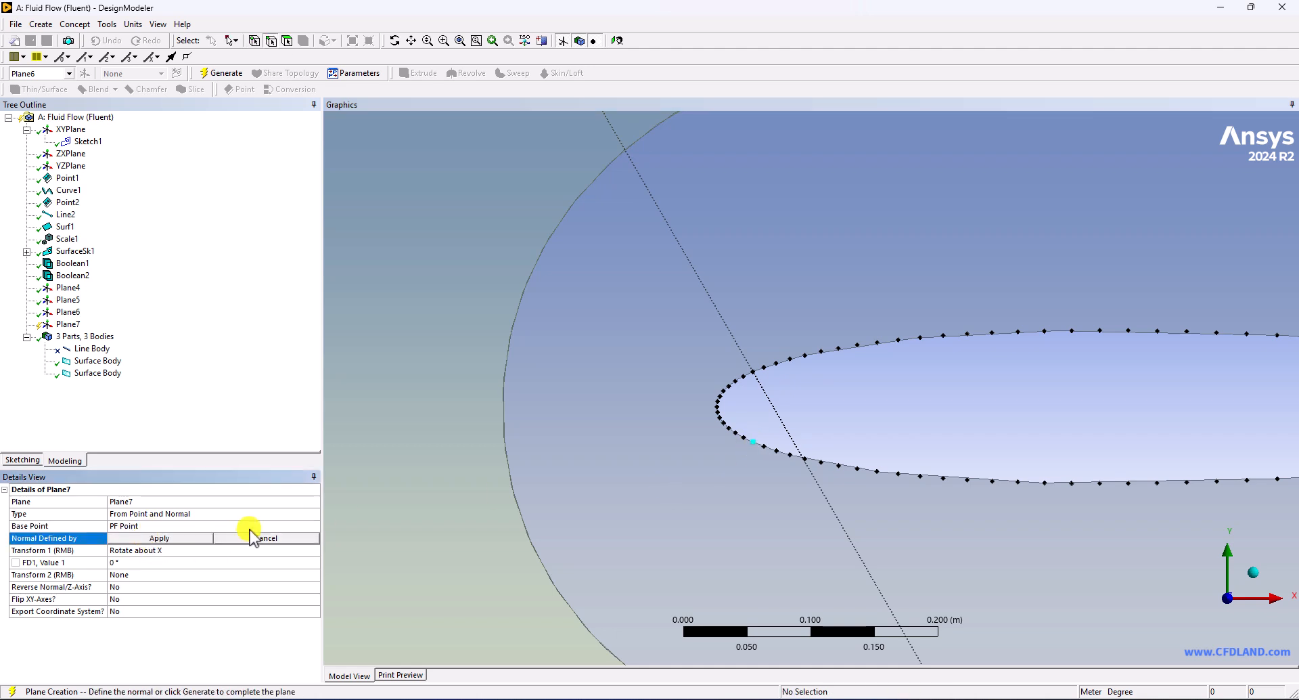
left_click(65, 140)
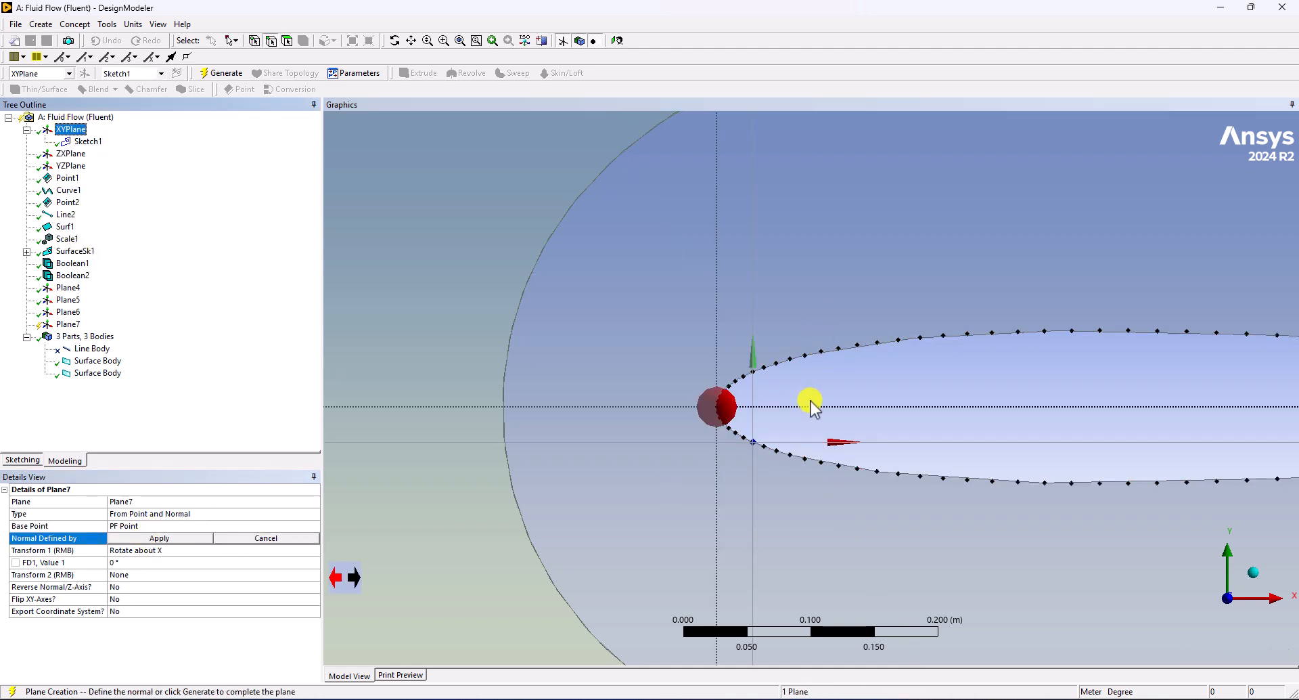
left_click(134, 539)
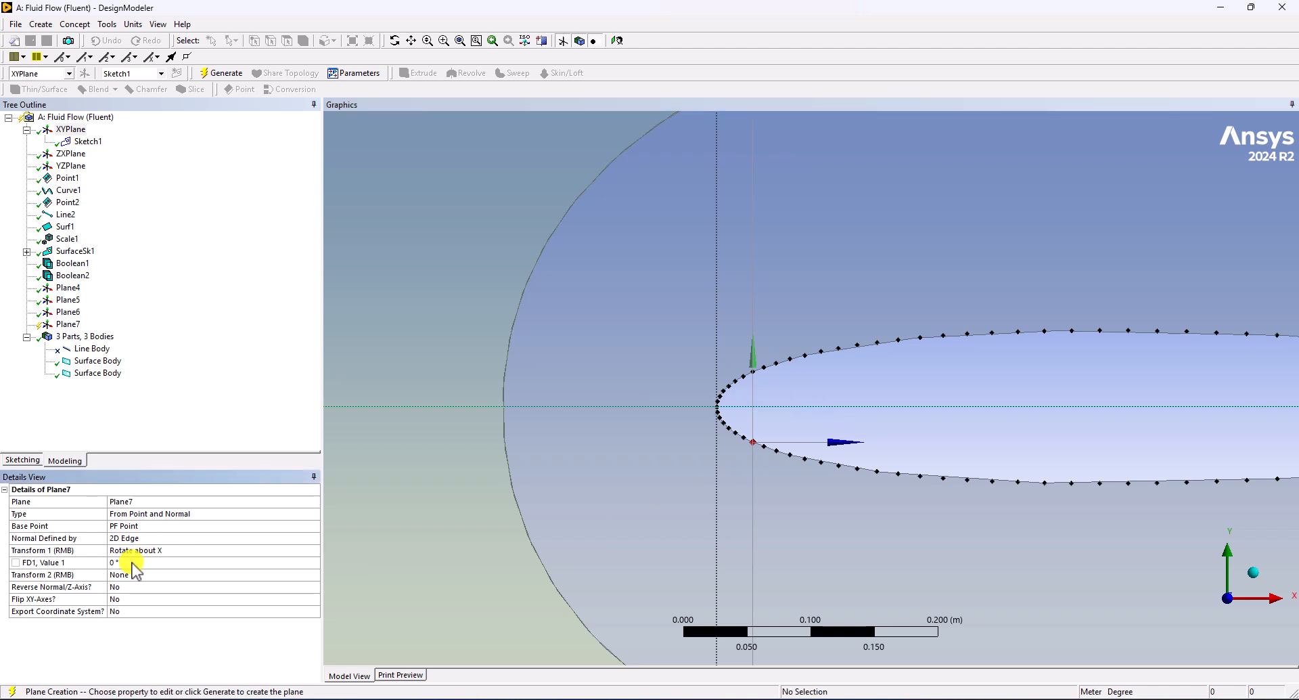
Step: Set the lower leading-edge plane's rotation about X to 30° and generate it
left_click(173, 565)
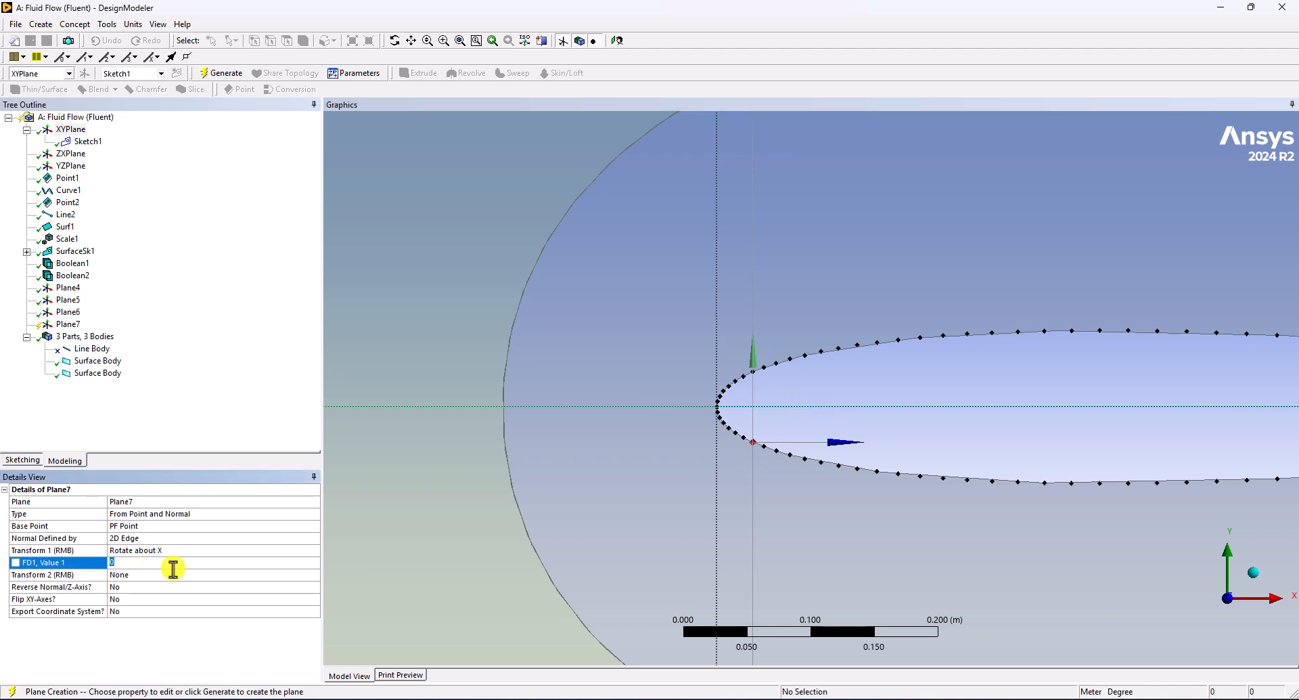
key("Return")
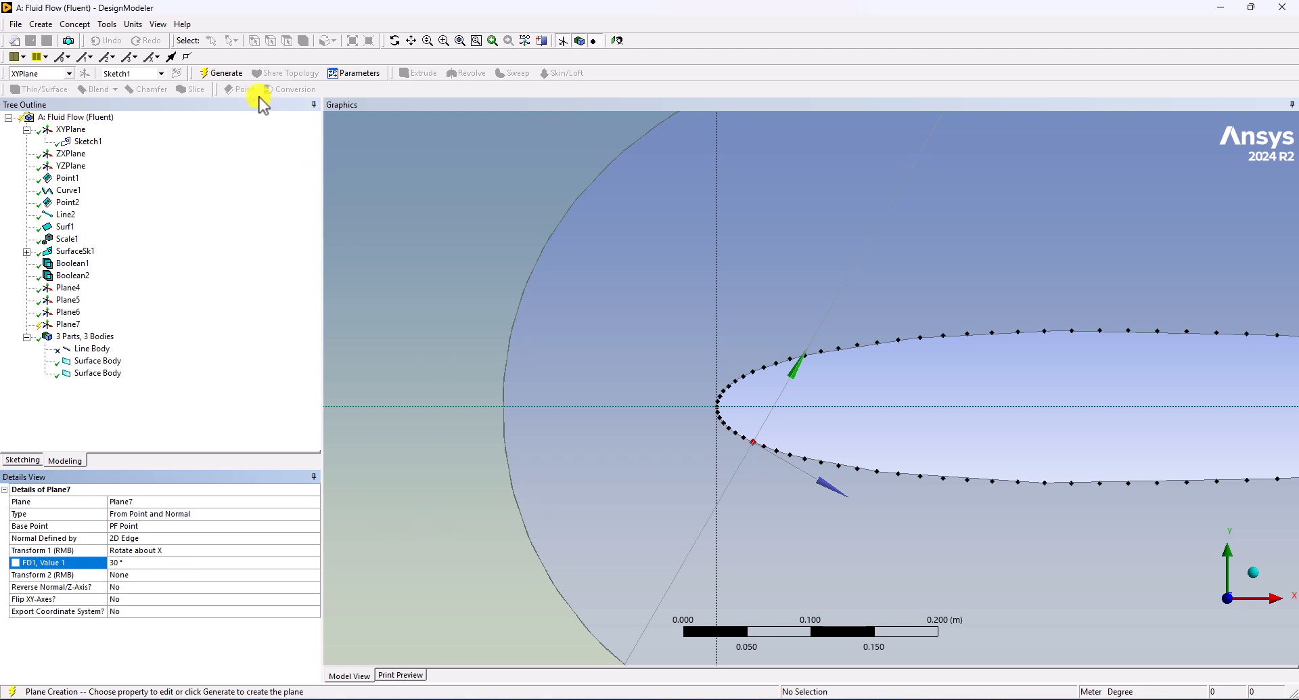
left_click(238, 75)
Step: Examine the angled leading- and trailing-edge planes and the XYPlane against the airfoil and its surrounding inner zone
scroll(822, 437, "down", 5)
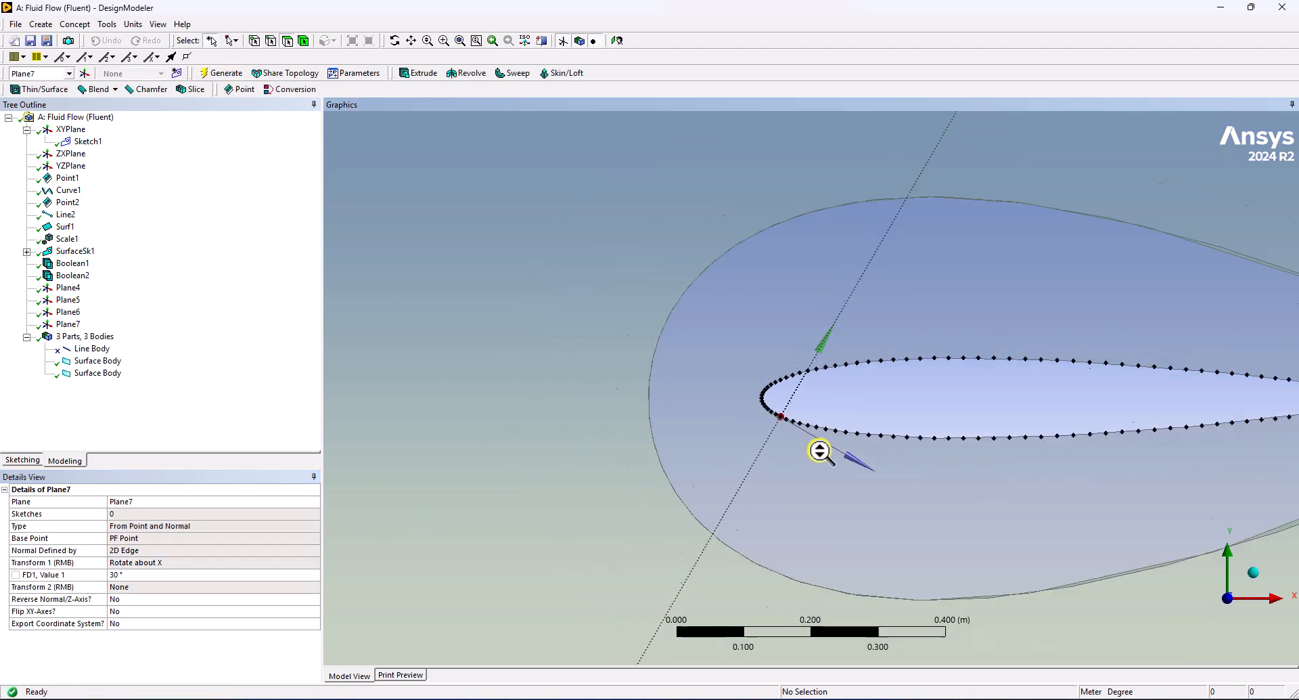
scroll(828, 427, "down", 5)
scroll(847, 282, "up", 5)
middle_click_drag(844, 327, 610, 323, "ctrl")
left_click(67, 288)
left_click(69, 311)
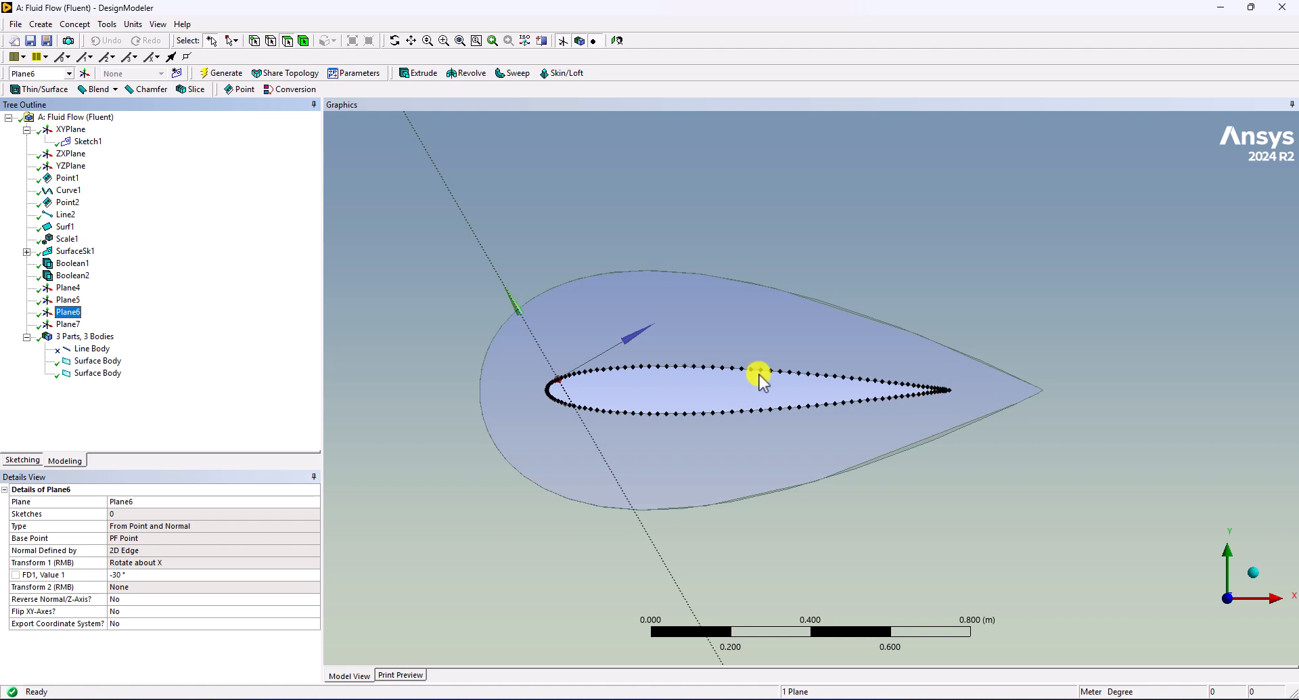
middle_click_drag(701, 324, 689, 410, "shift")
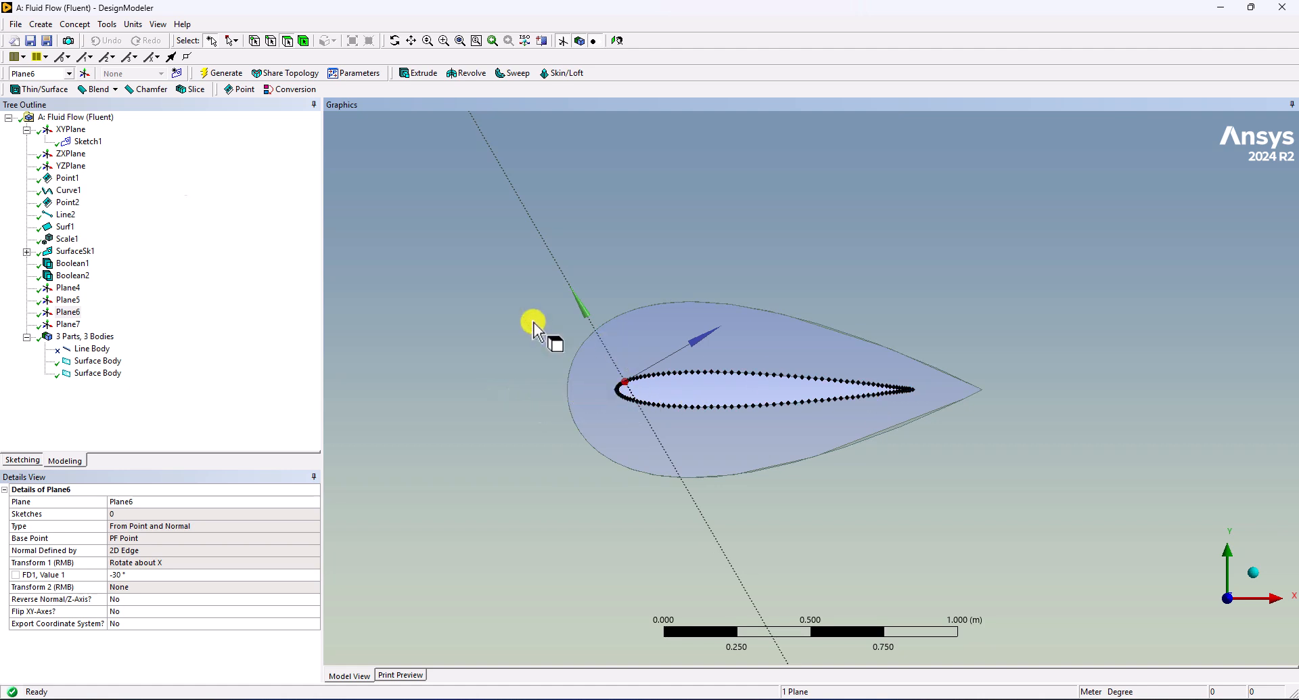
left_click(65, 128)
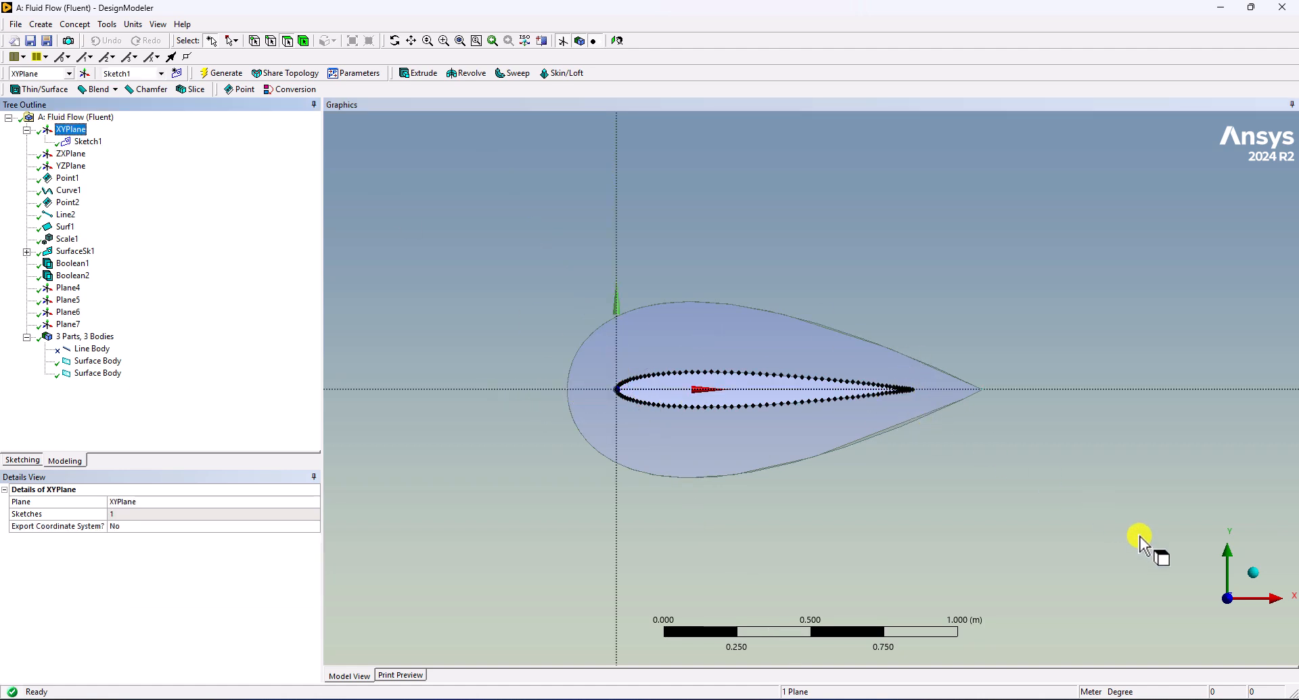
left_click(1253, 573)
scroll(759, 343, "down", 1)
middle_click_drag(629, 325, 706, 457, "ctrl")
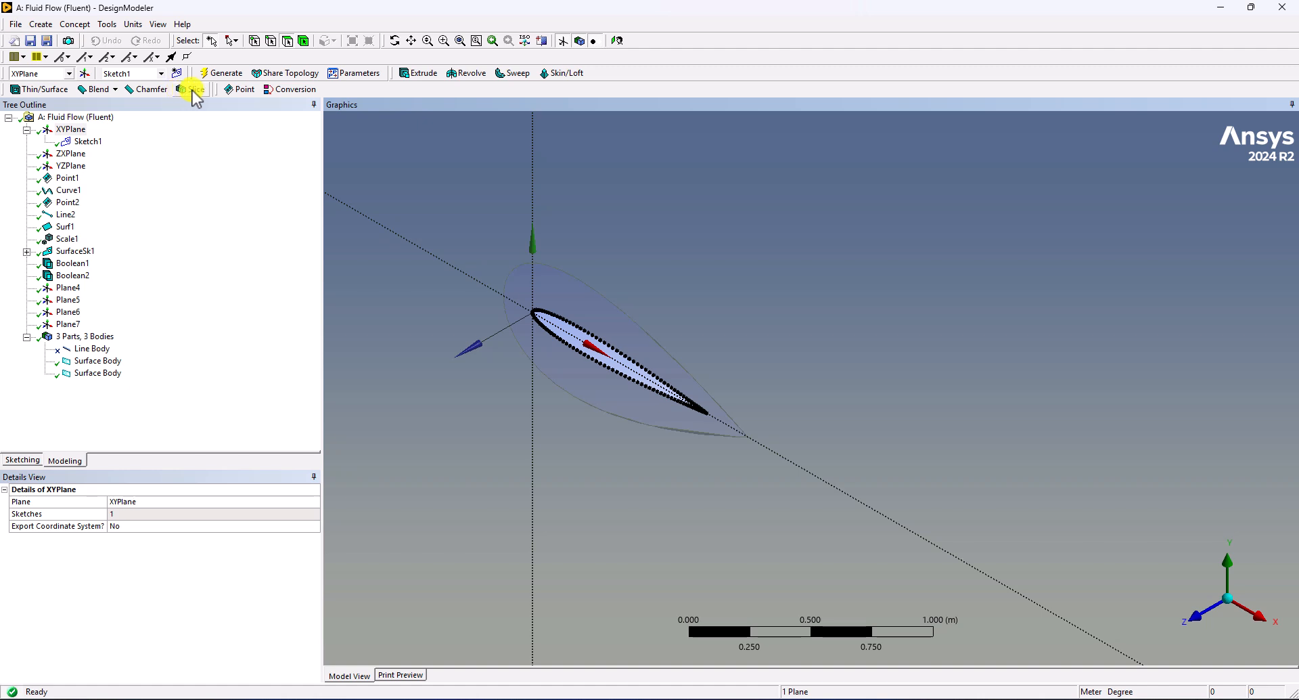
Step: Slice all bodies by plane, using the ZXPlane as base plane, and generate the slice
left_click(42, 24)
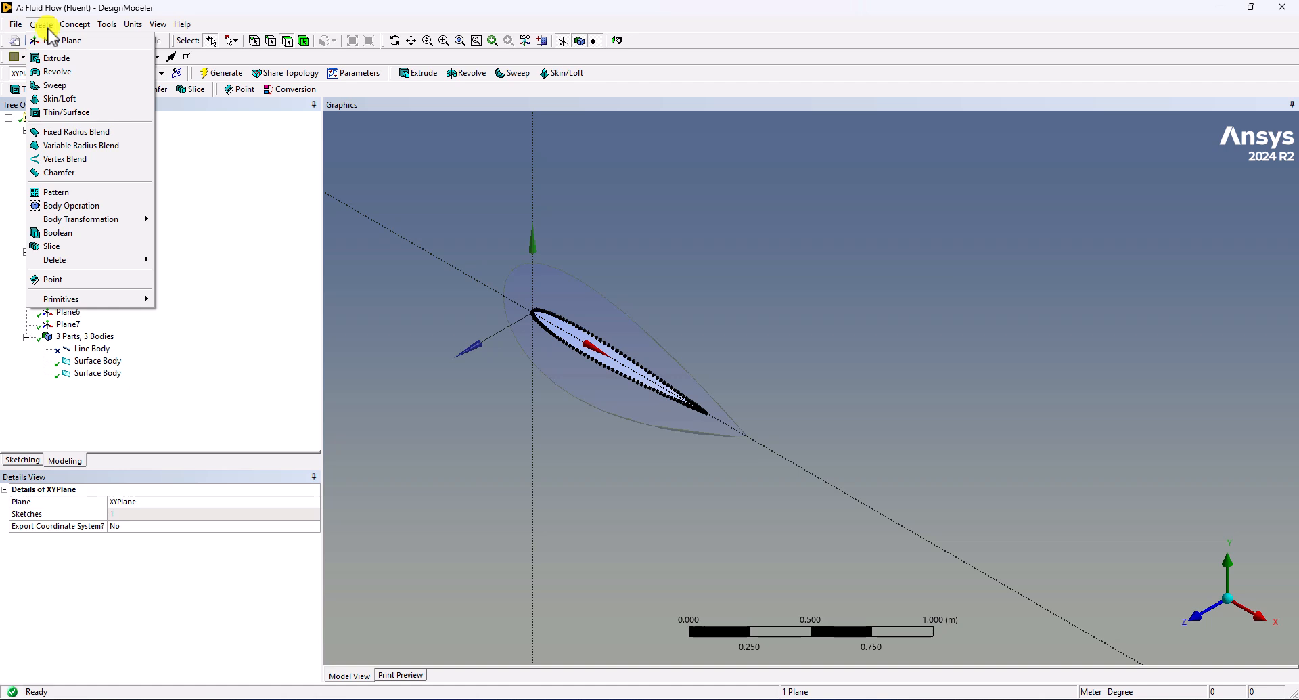
left_click(63, 247)
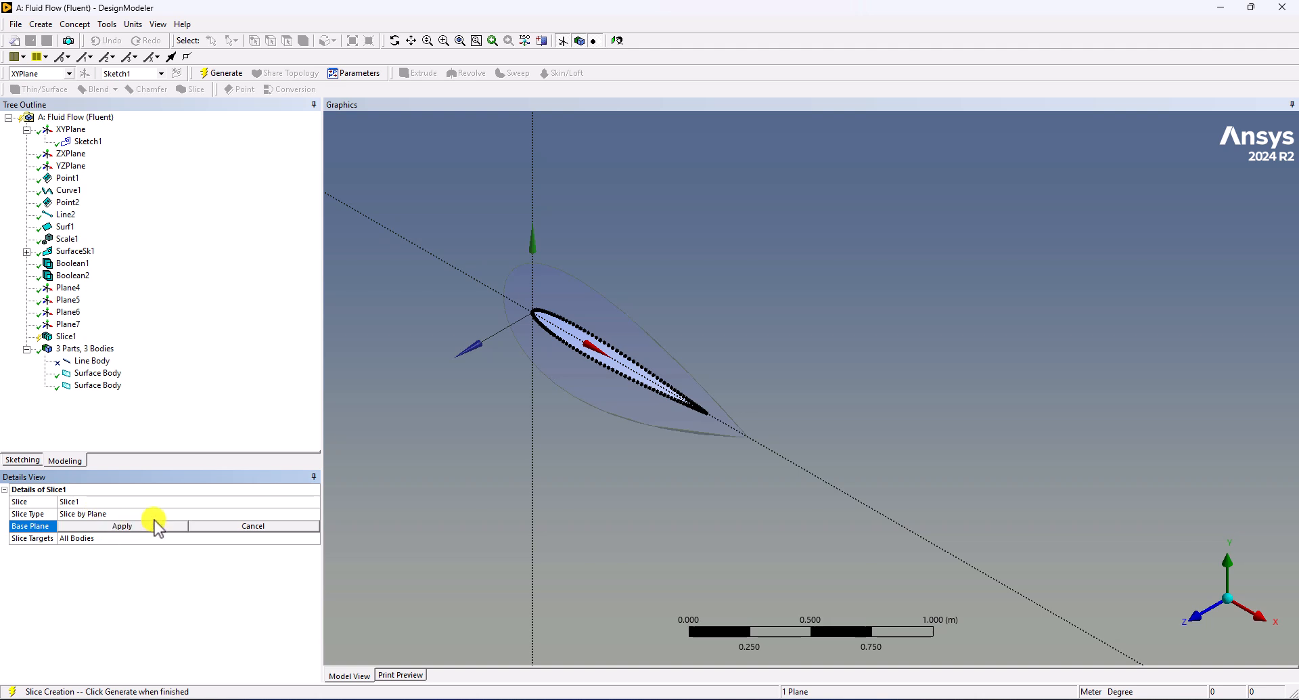
left_click(71, 154)
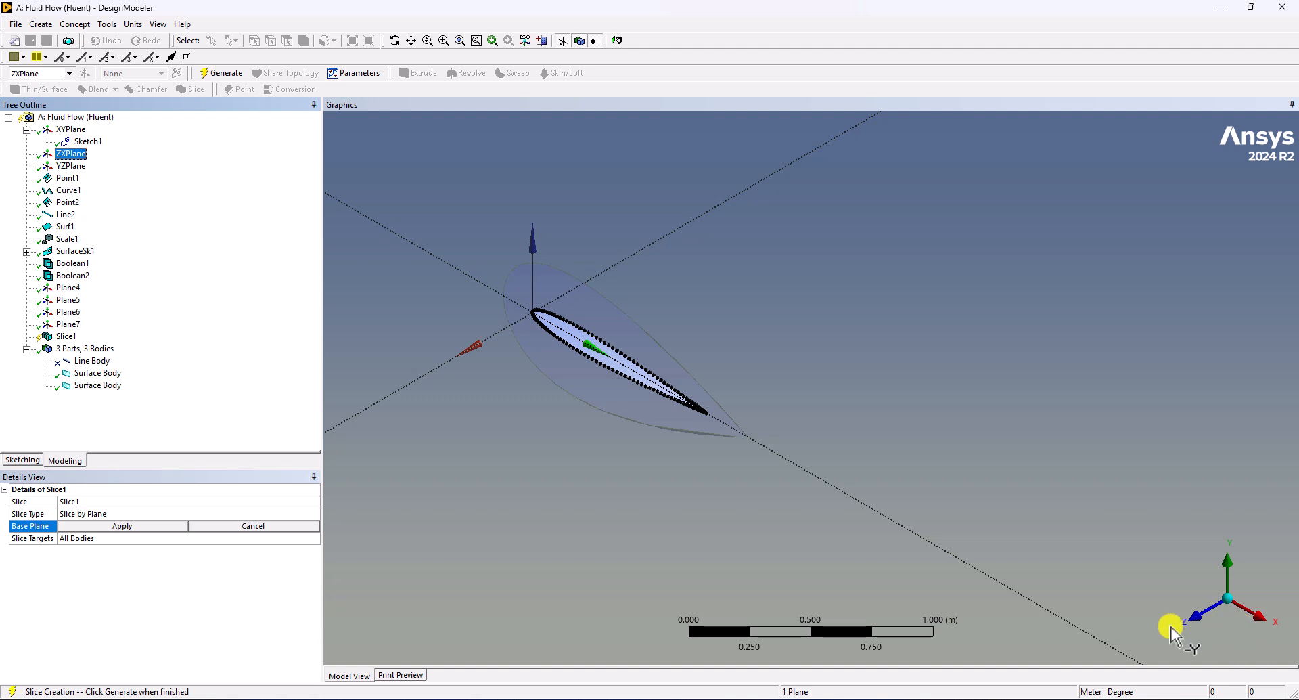
left_click(115, 527)
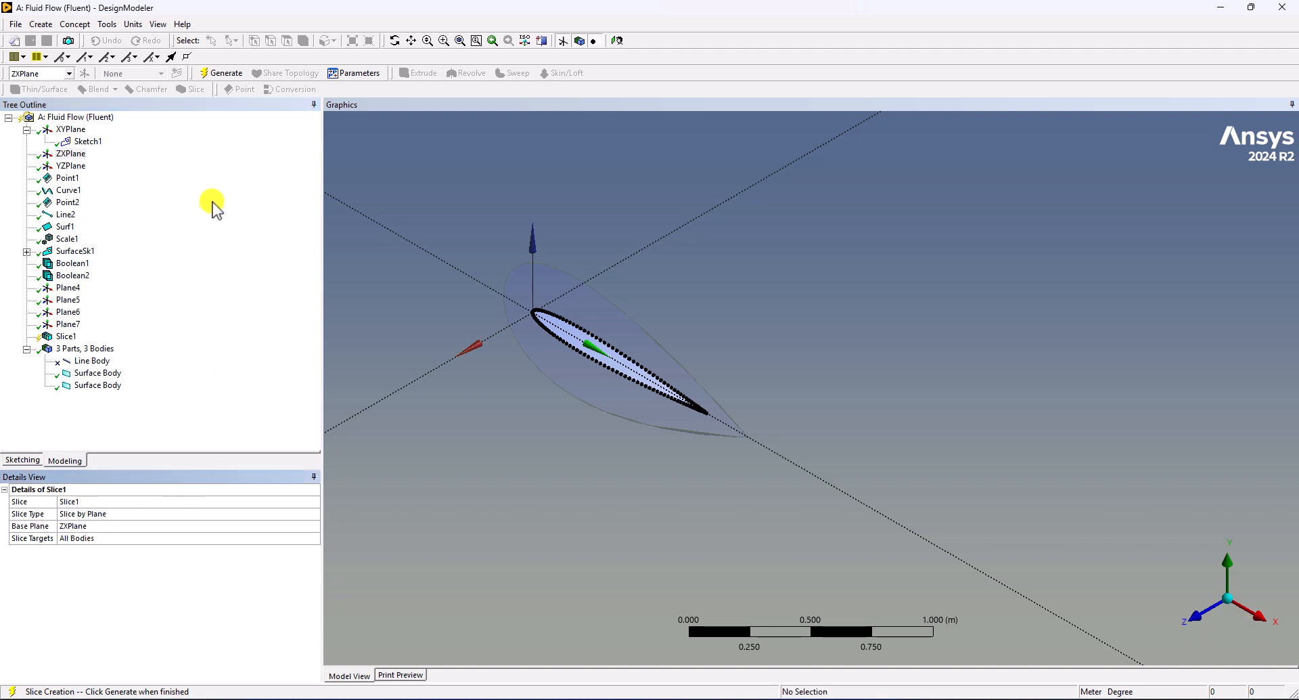
left_click(219, 73)
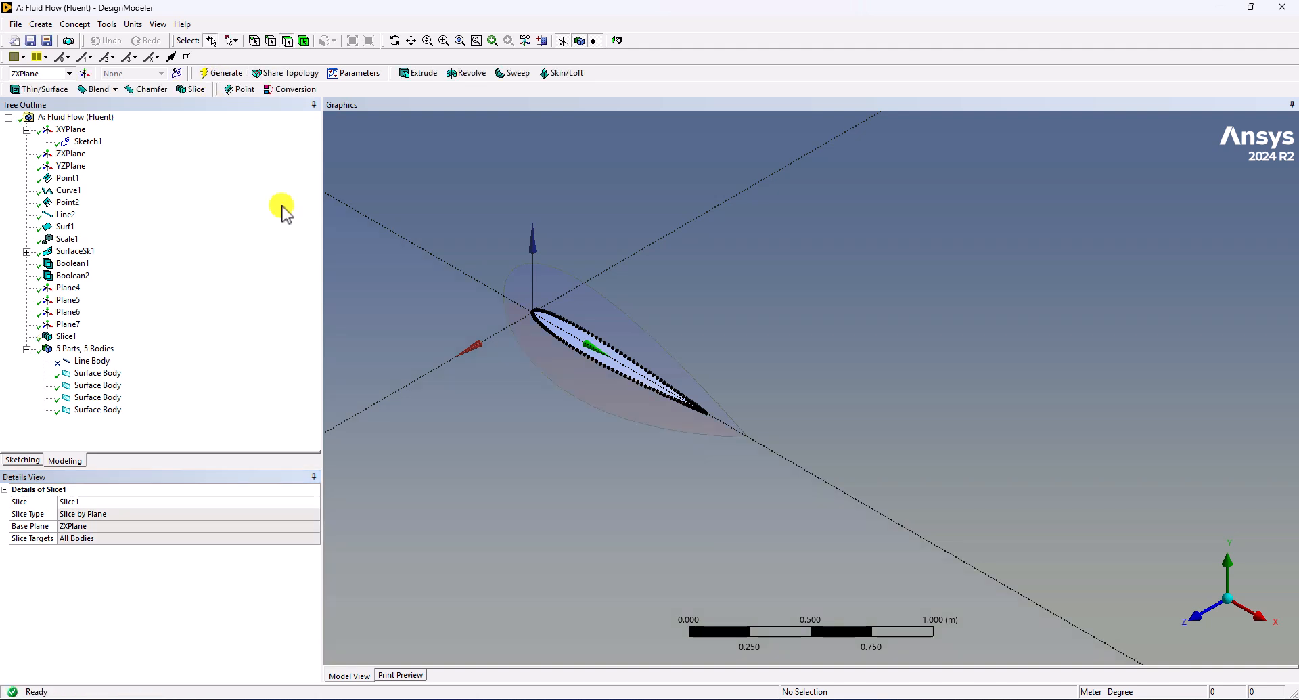
Step: Inspect the upper and lower surface bodies of the outer domain and inner zone in the front view
left_click(1192, 626)
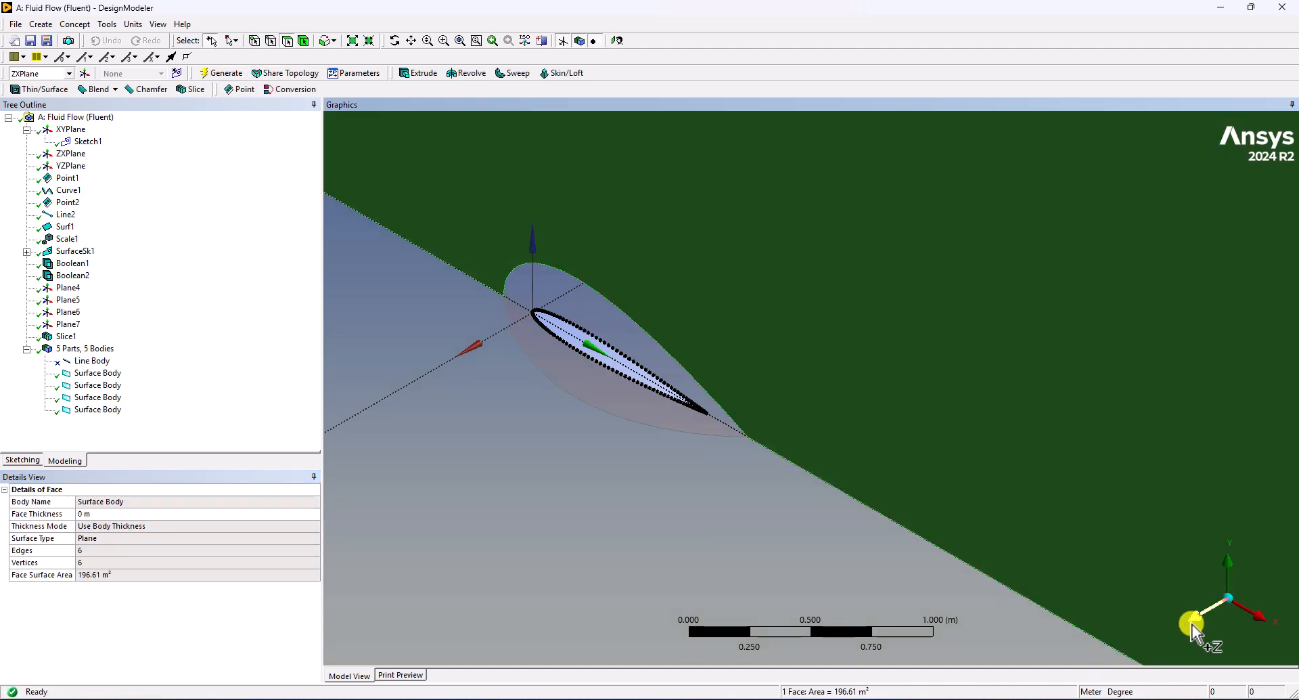
left_click(1191, 622)
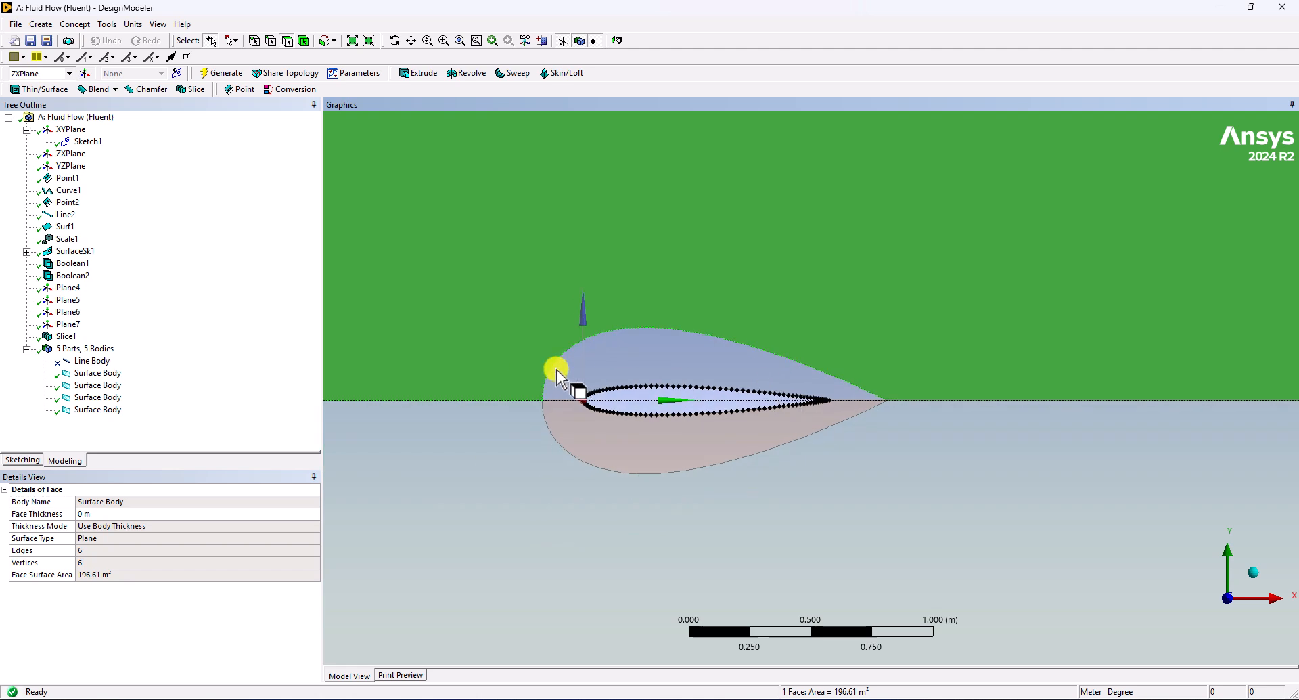
left_click(489, 461)
left_click(476, 354)
left_click(656, 348)
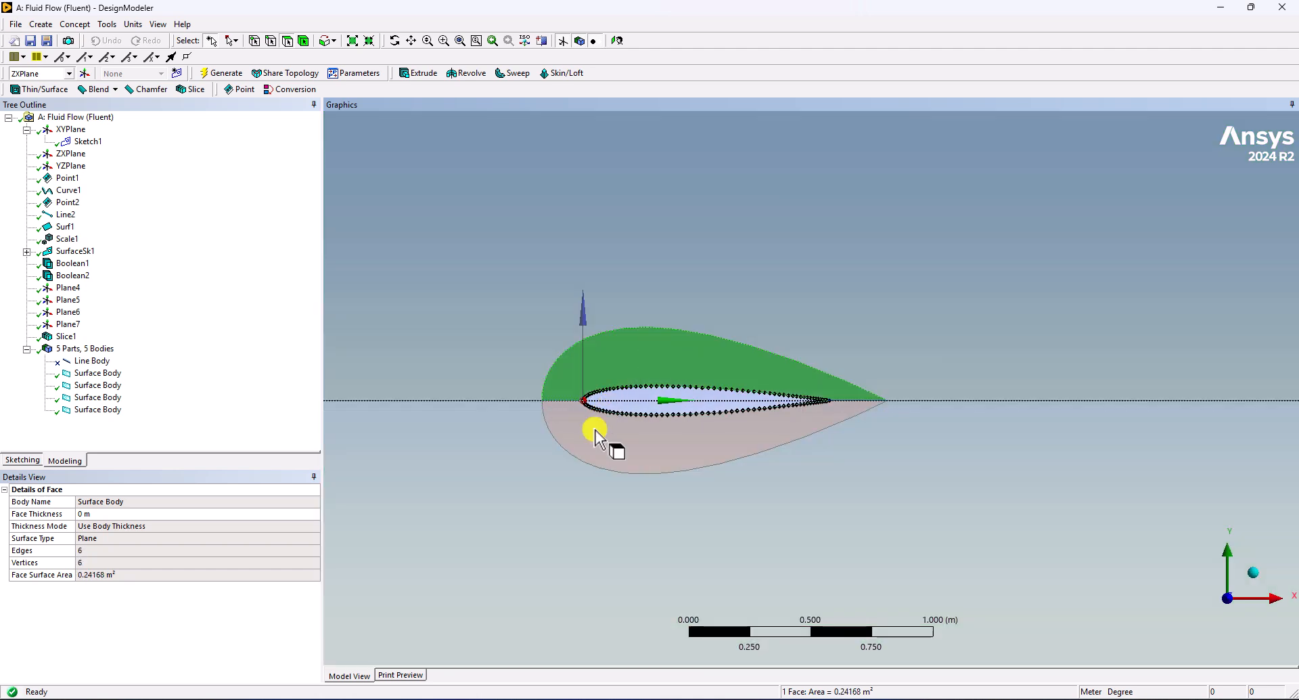
left_click(605, 421)
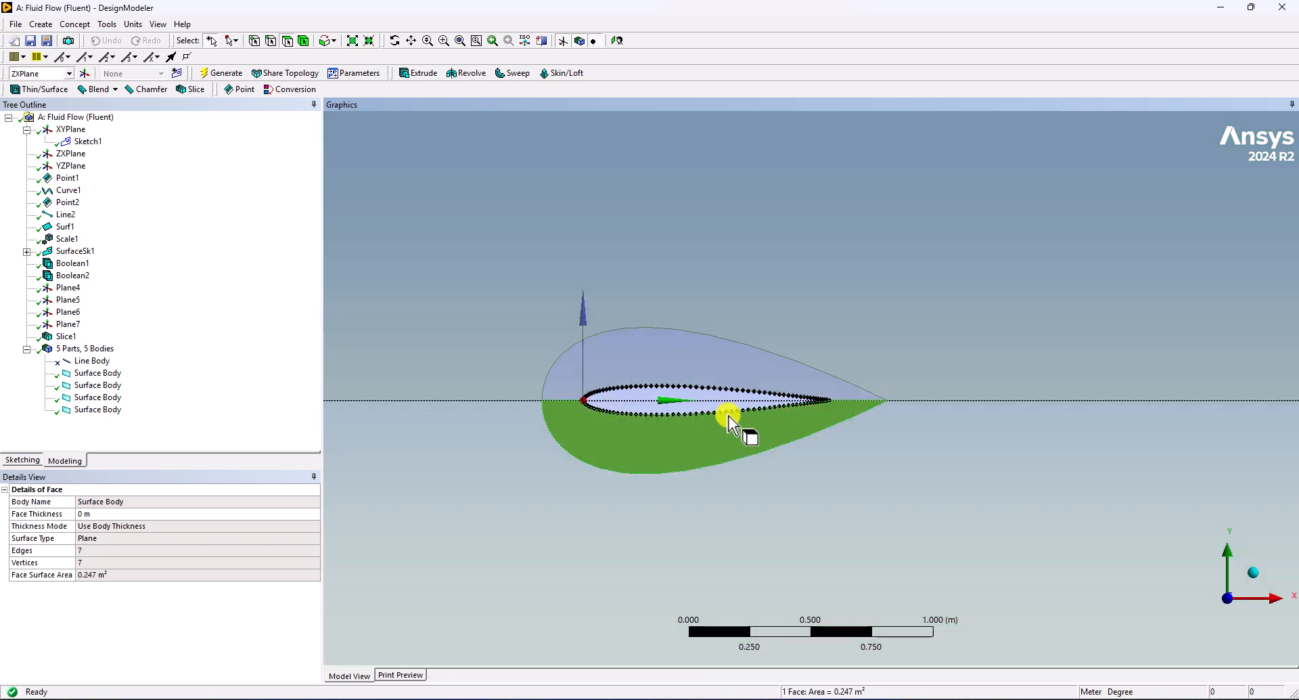
left_click(81, 374)
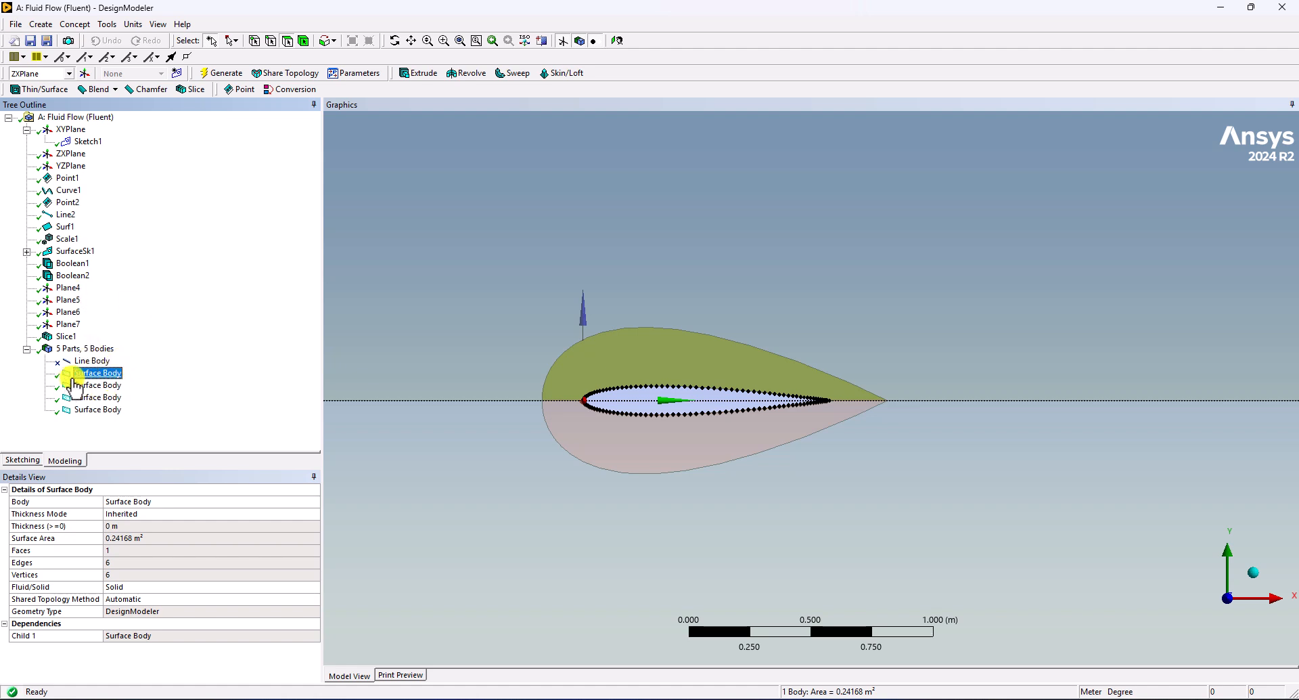
left_click(90, 385)
left_click(92, 397)
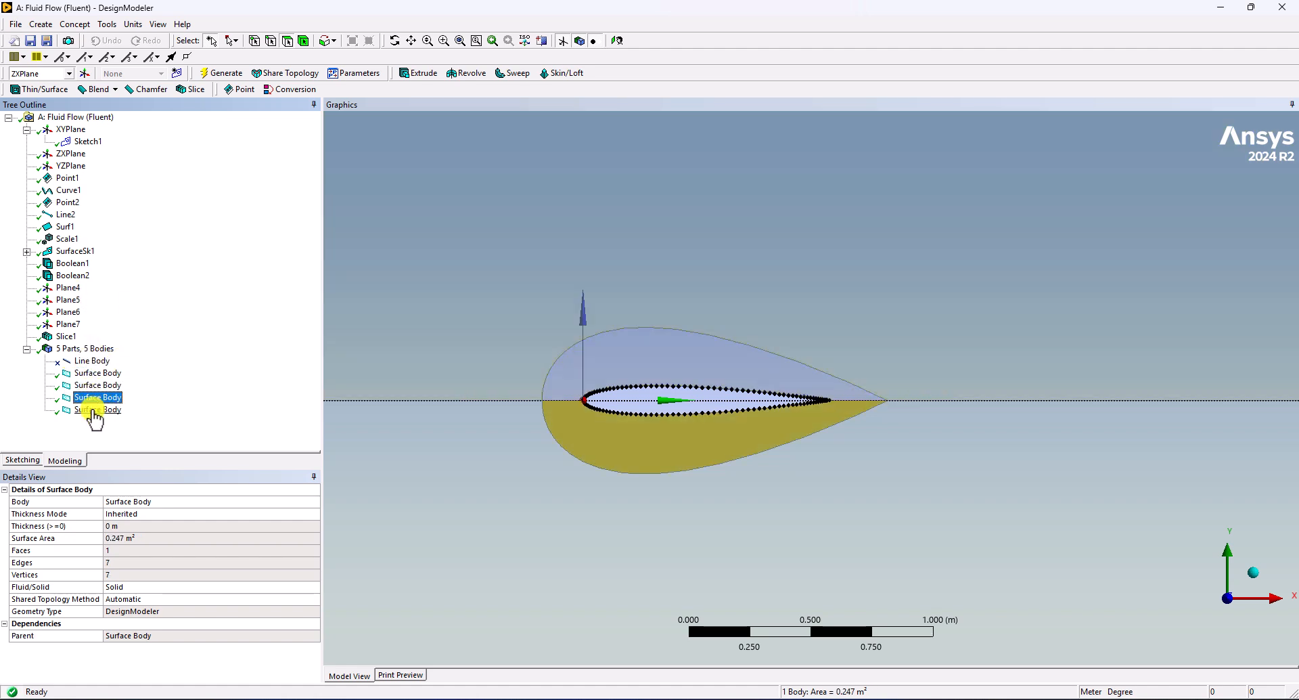
left_click(95, 409)
left_click(670, 409)
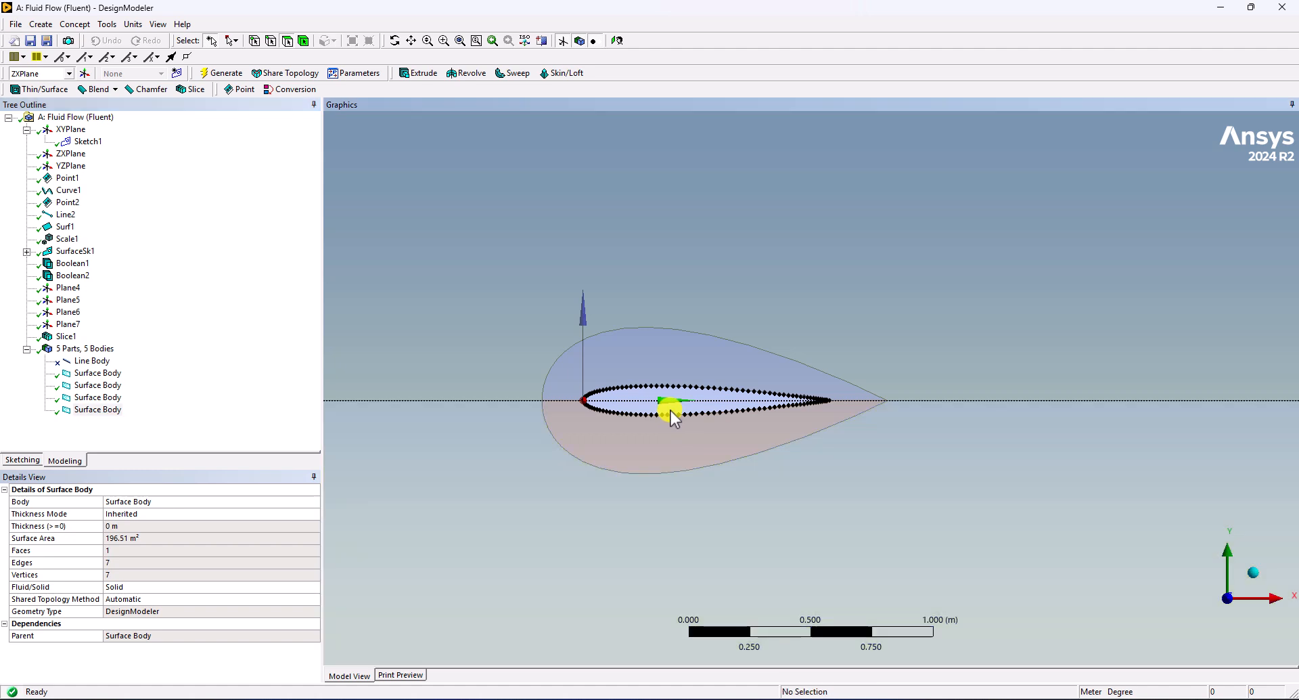
Step: Start a second slice by plane with the trailing-edge plane Plane4 as its base plane
left_click(190, 89)
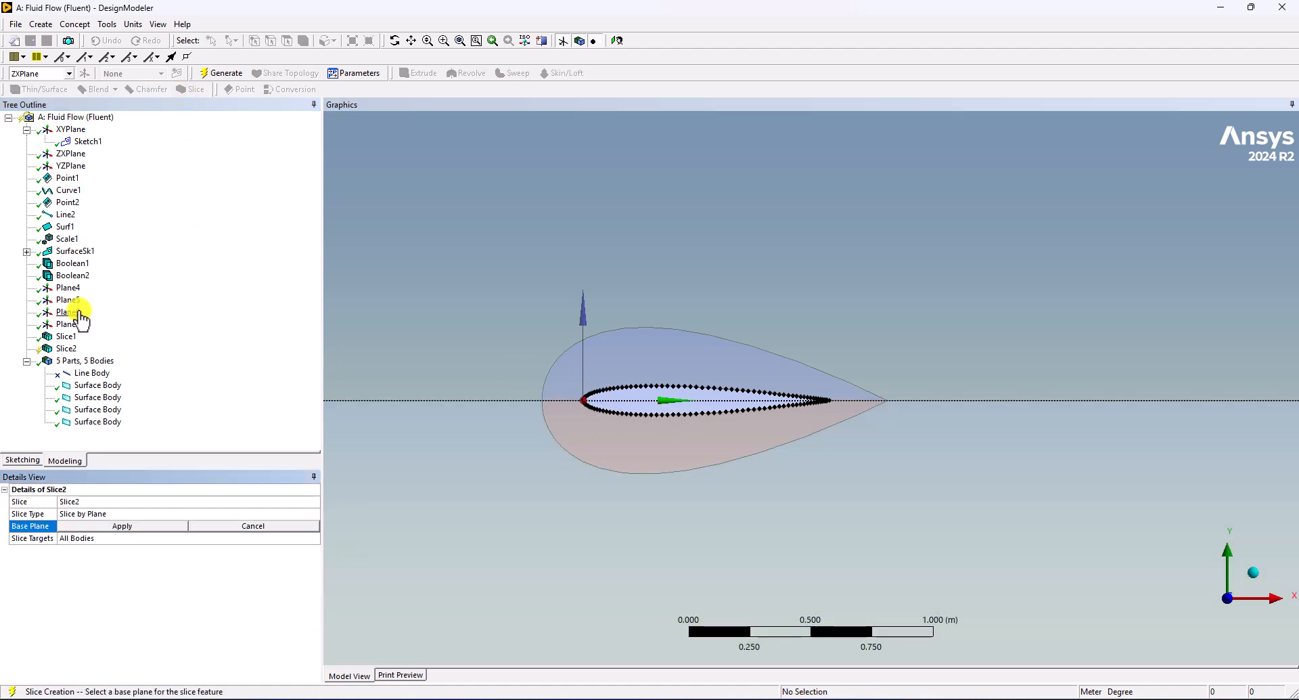
left_click(68, 288)
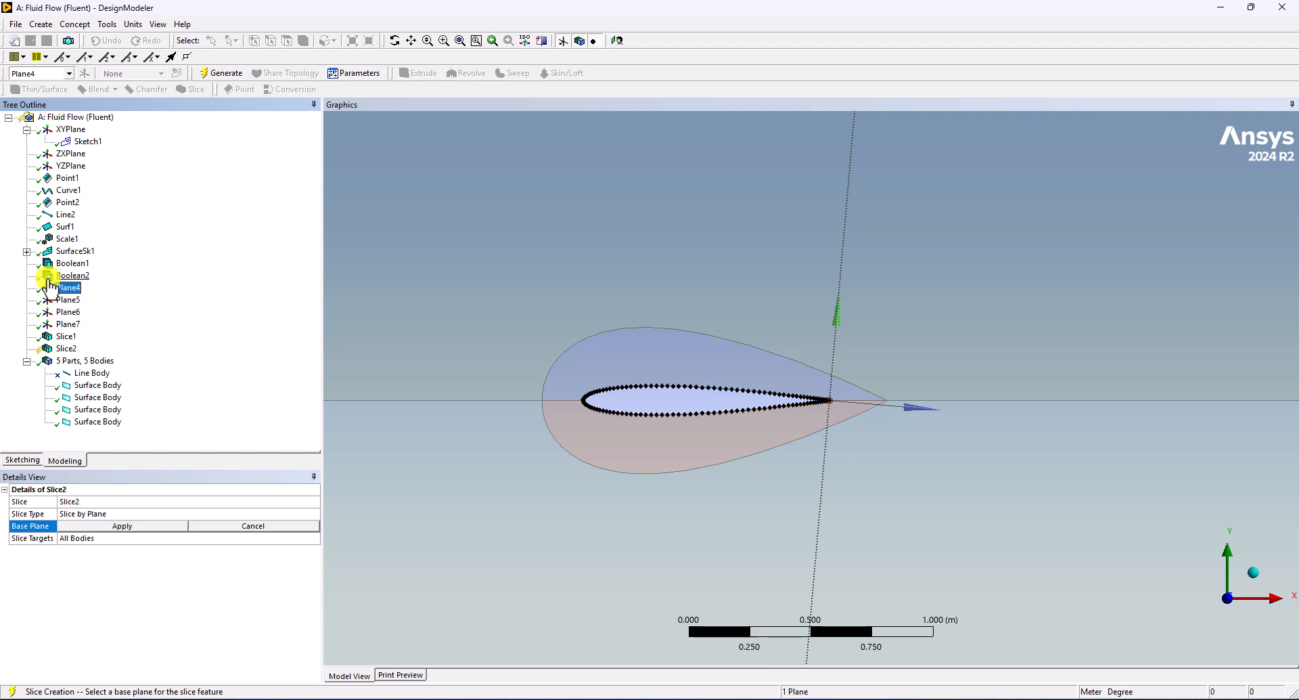
left_click(126, 525)
Step: Slice the upper outer-domain body and the upper inner-zone body with Plane4 as base plane, and generate the slice
left_click(315, 539)
left_click(169, 562)
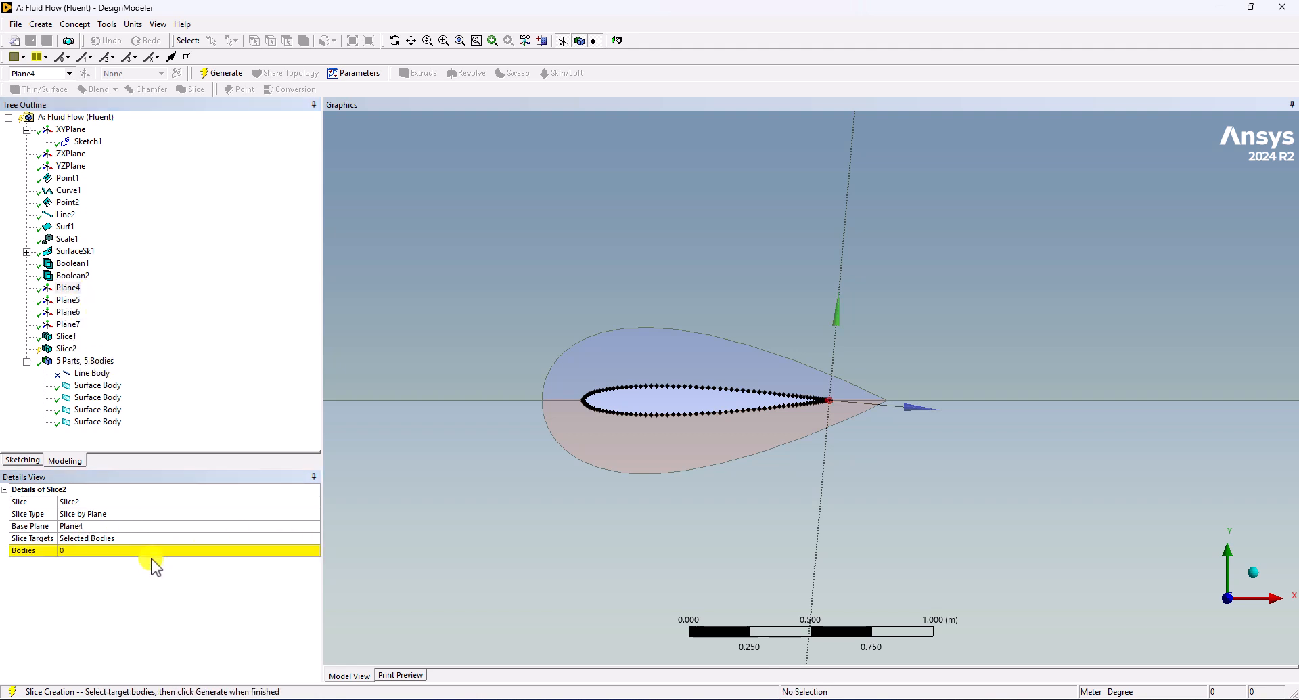
left_click(78, 553)
left_click(751, 218)
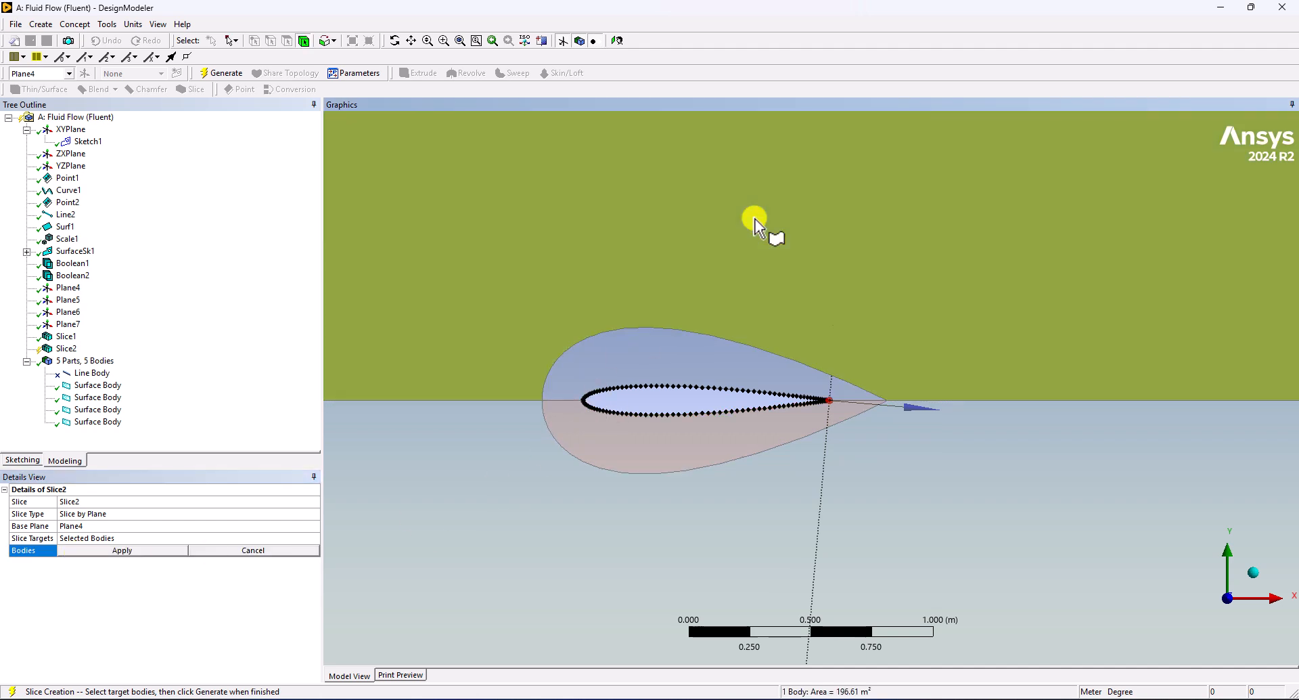
left_click(729, 365, "ctrl")
left_click(152, 549)
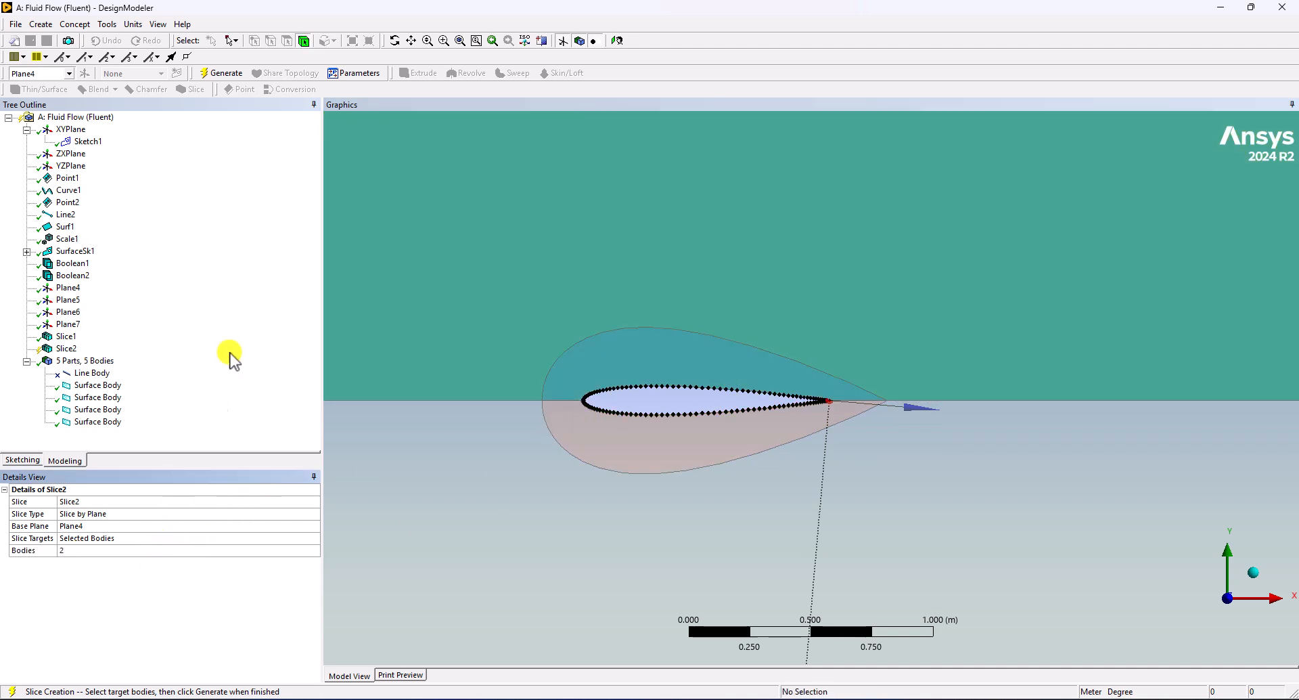
left_click(225, 74)
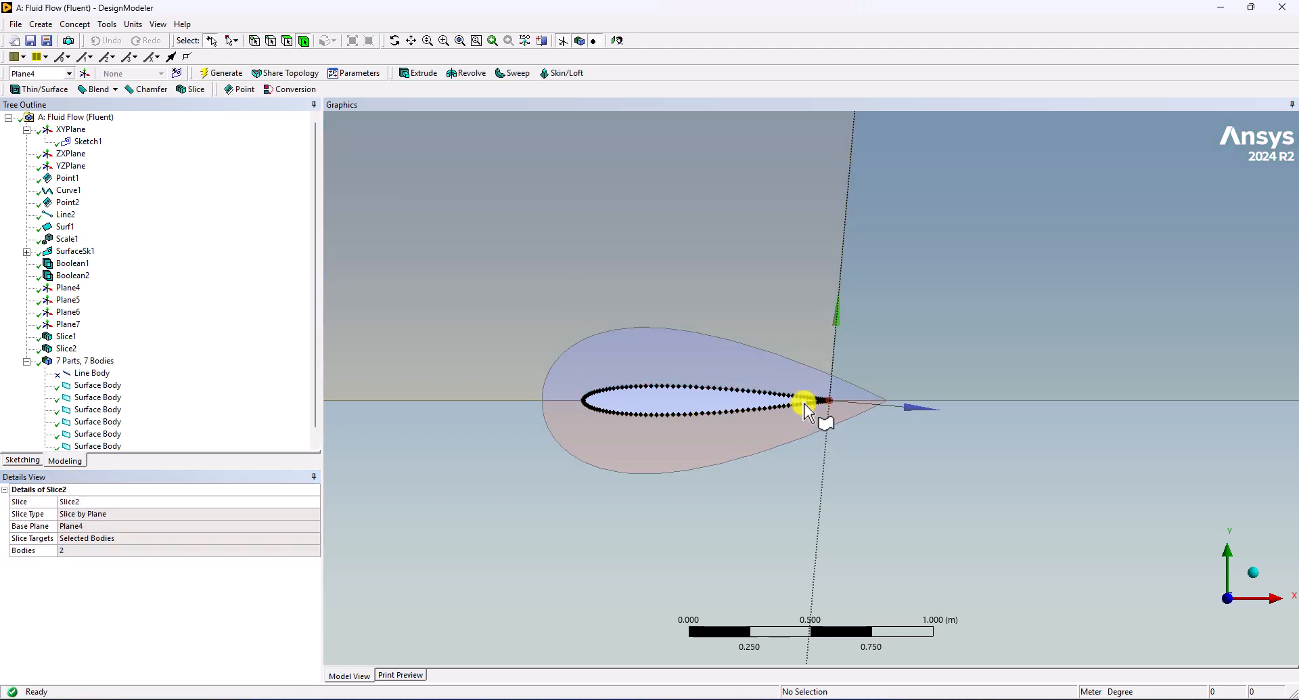
left_click(770, 364)
left_click(898, 324)
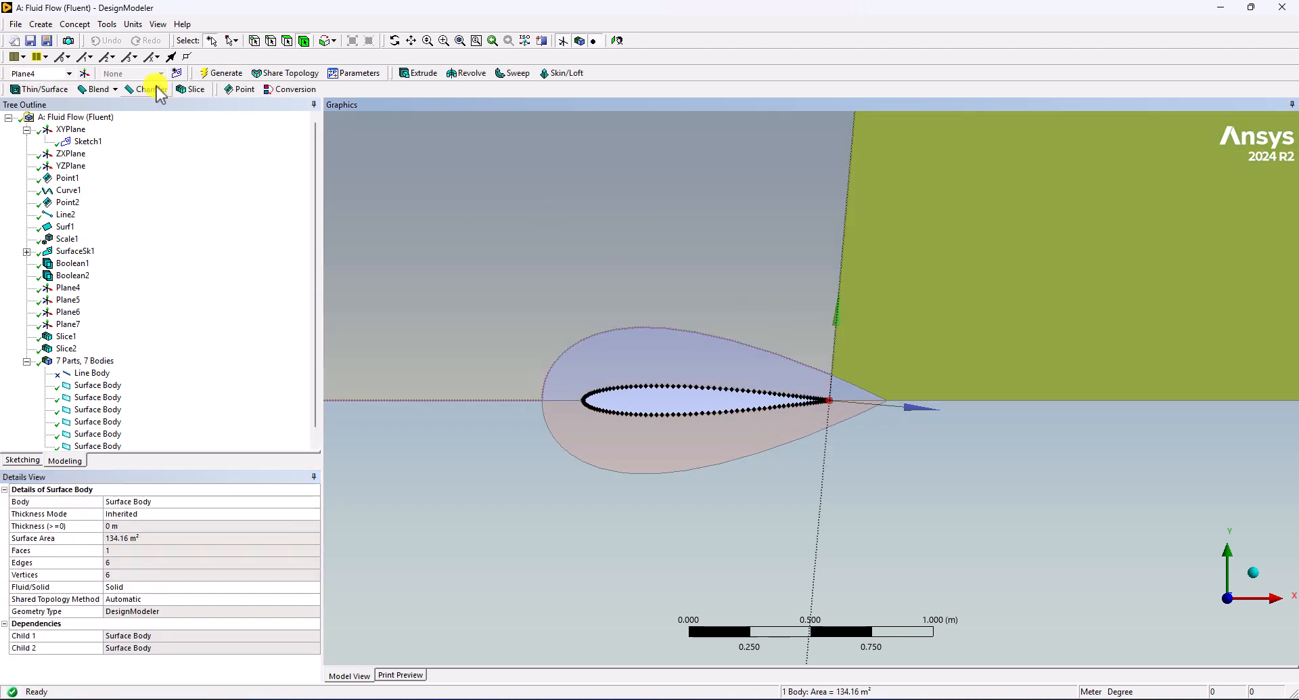
Step: Create another slice by plane using Plane5 on the lower outer-domain and lower inner-zone bodies, and generate it
left_click(195, 90)
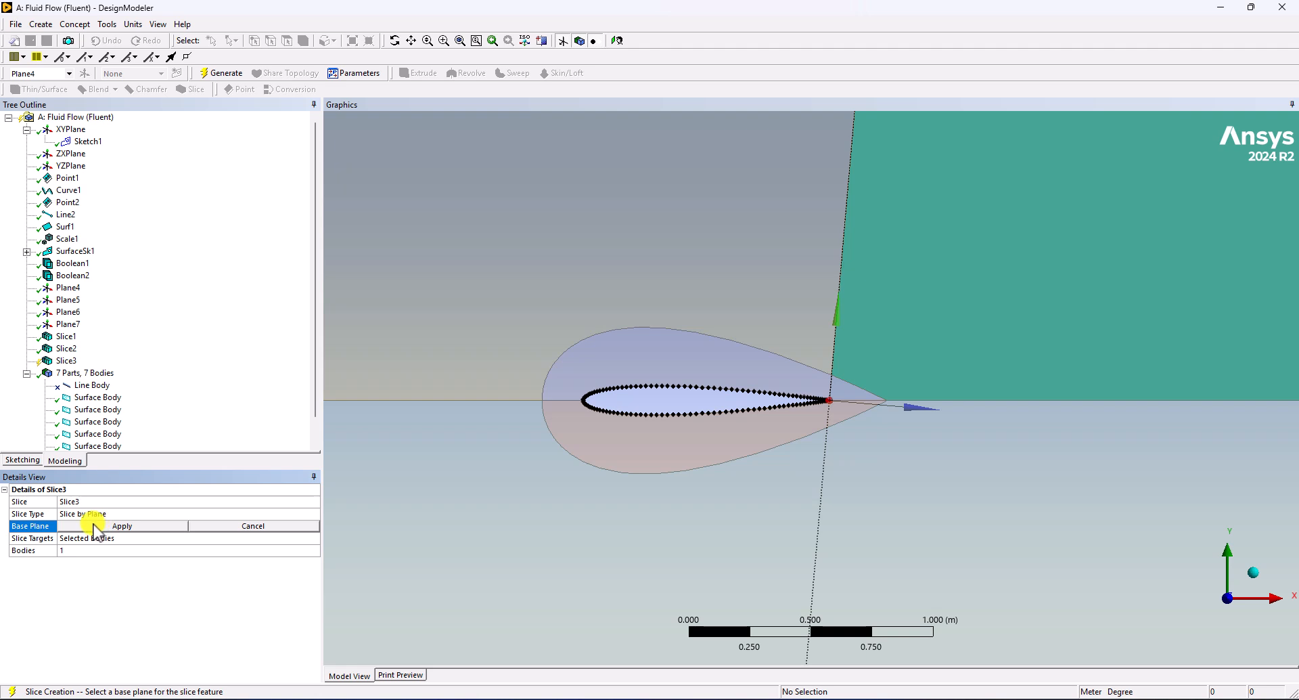
left_click(68, 300)
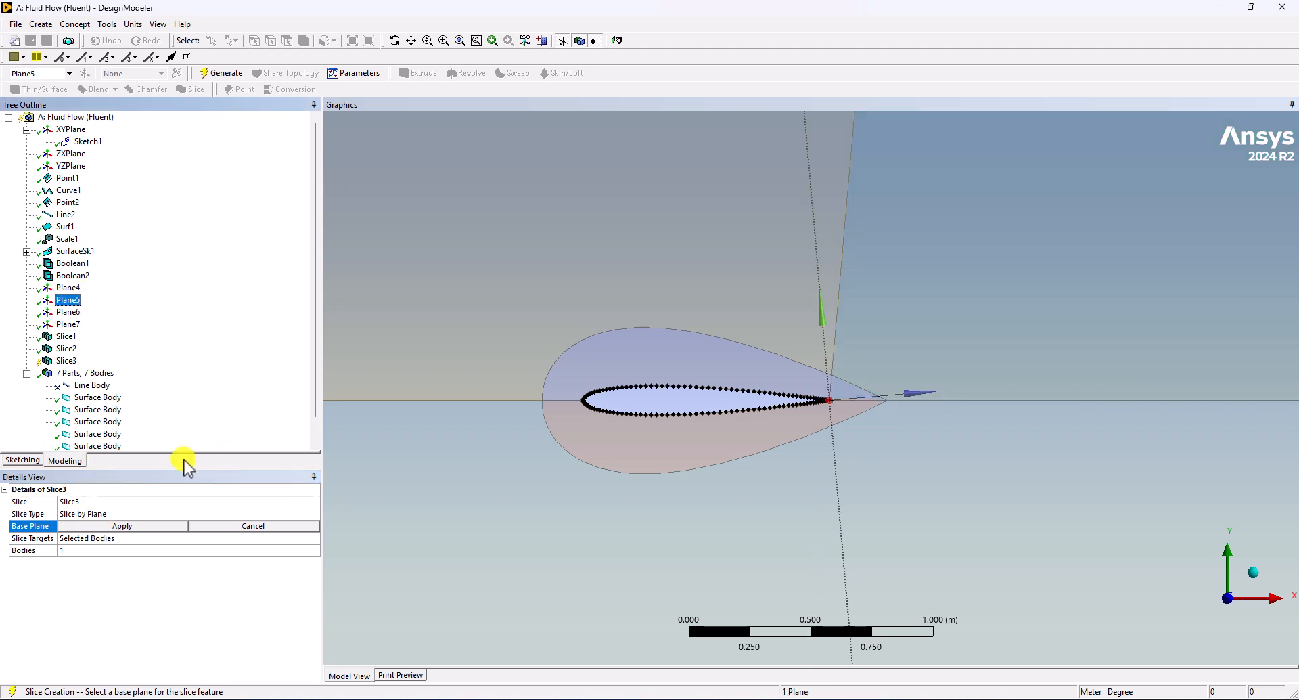
left_click(122, 526)
left_click(91, 551)
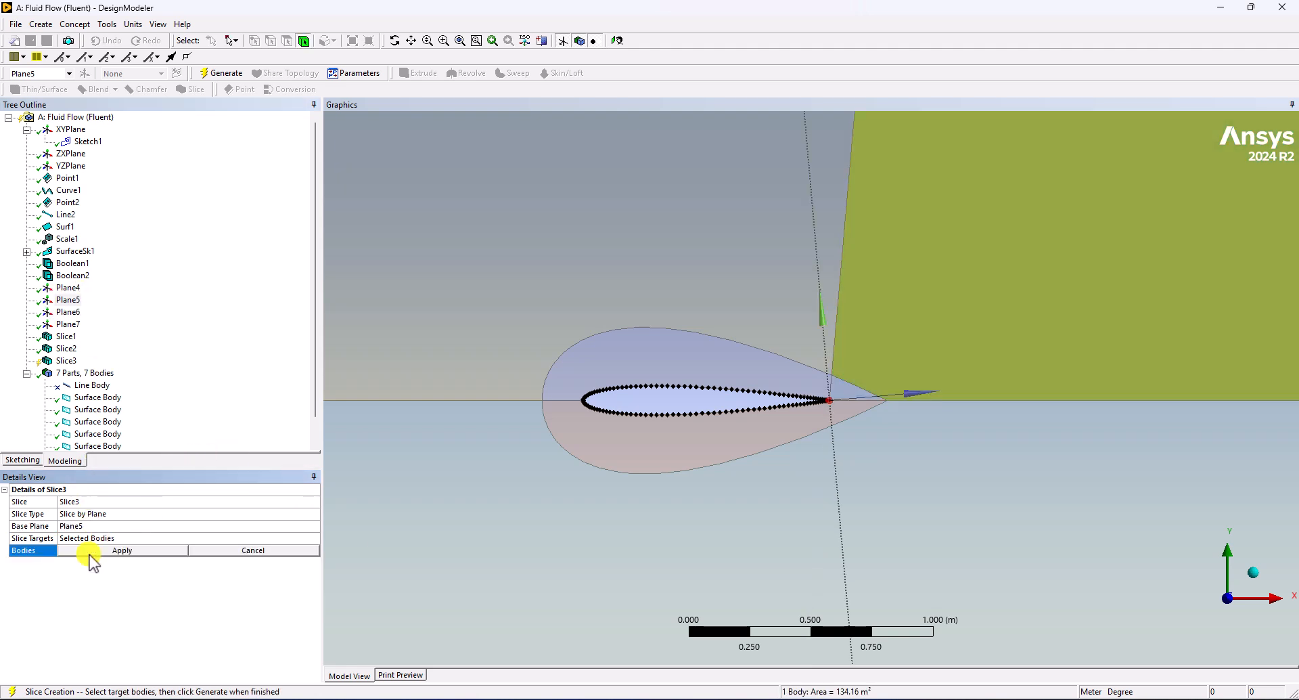
left_click(798, 423)
left_click(891, 506, "ctrl")
left_click(135, 550)
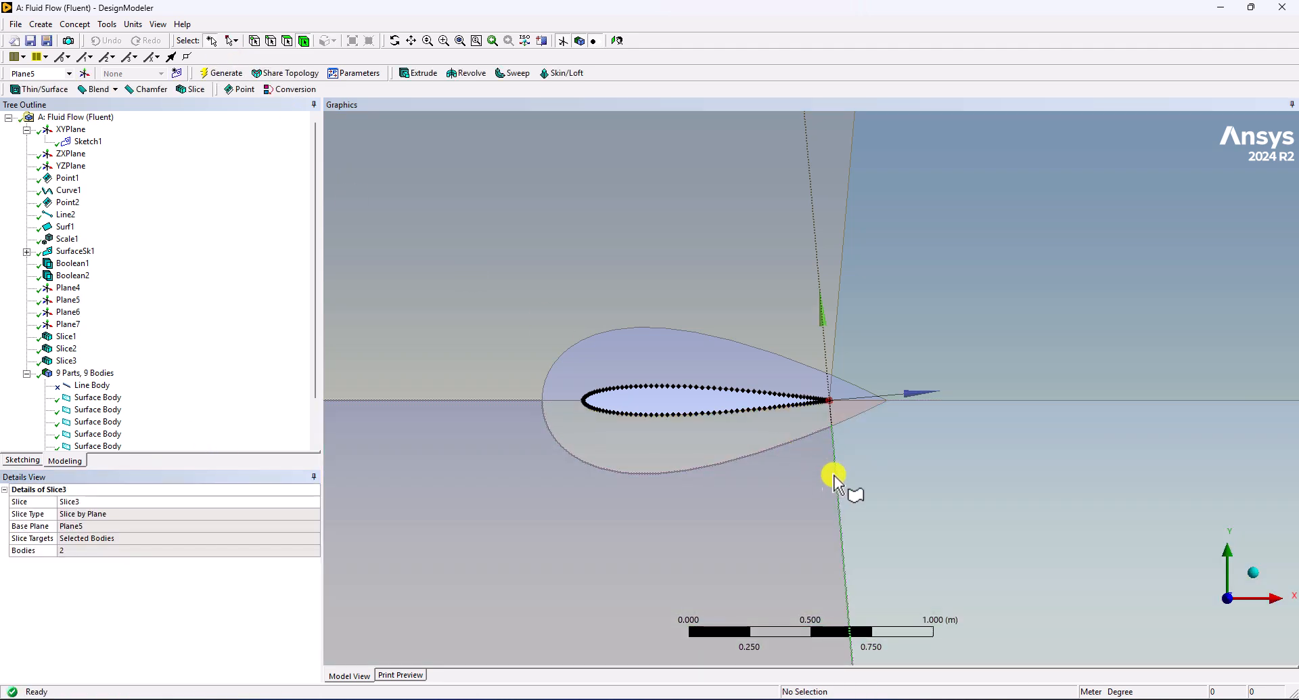
Step: Inspect the lower outer bodies and the cuts around the airfoil's trailing edge
left_click(839, 482)
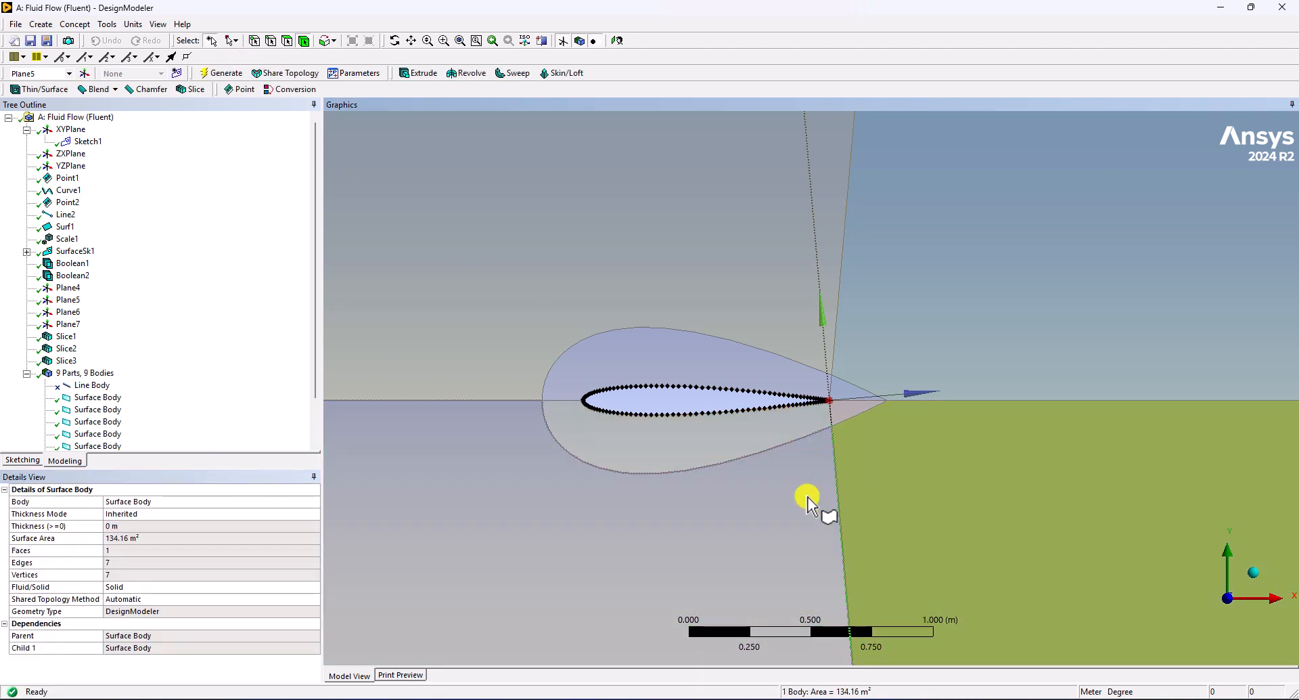
left_click(804, 487)
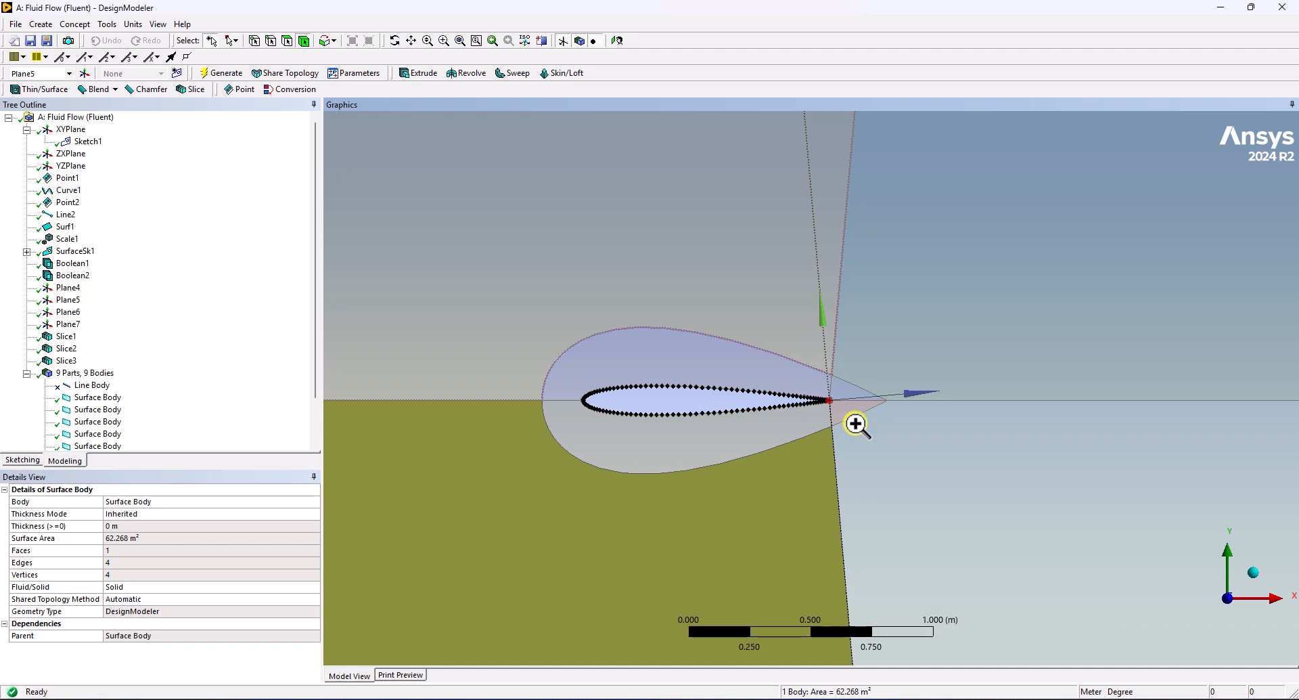
scroll(857, 426, "up", 5)
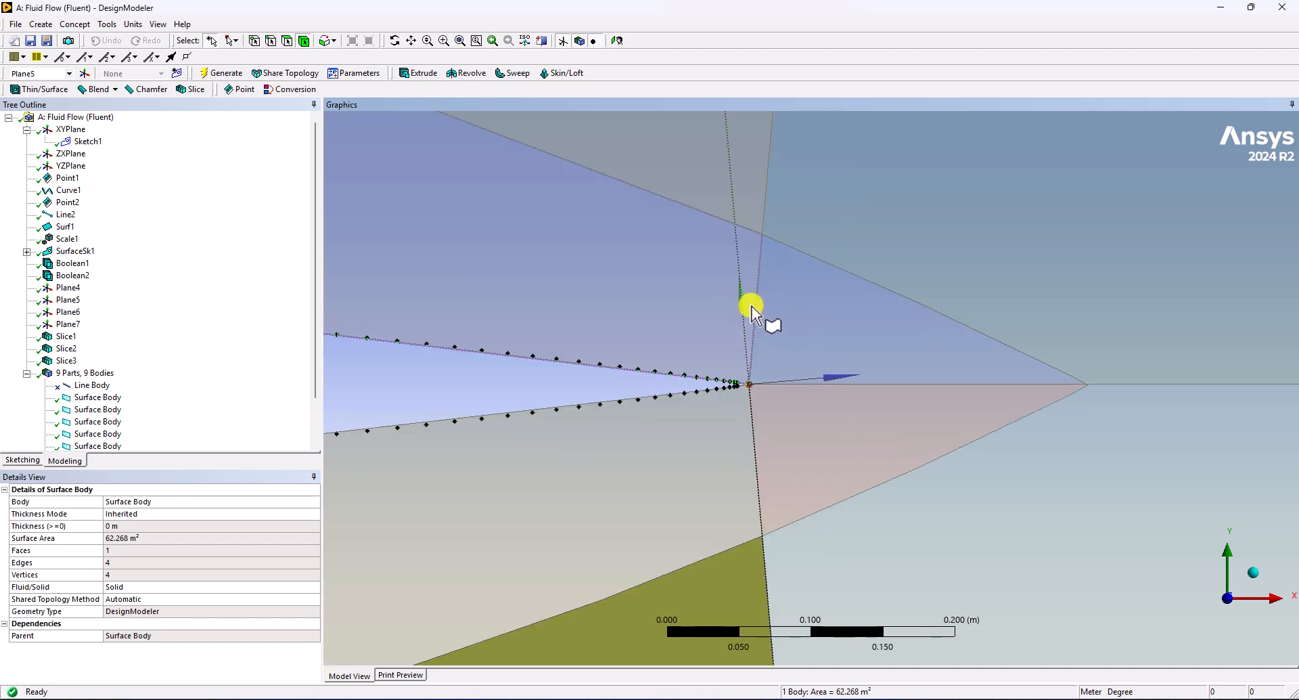
scroll(702, 421, "down", 5)
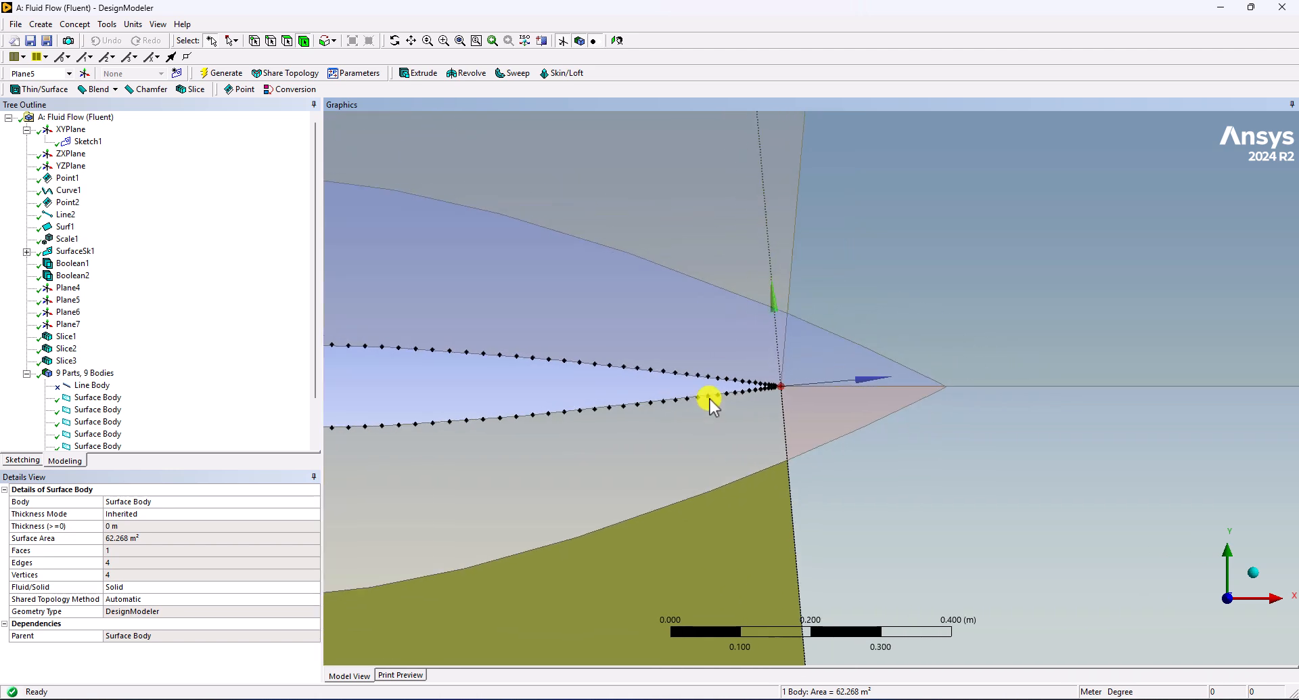
scroll(605, 368, "down", 2)
middle_click_drag(564, 394, 604, 397, "ctrl")
left_click(604, 398)
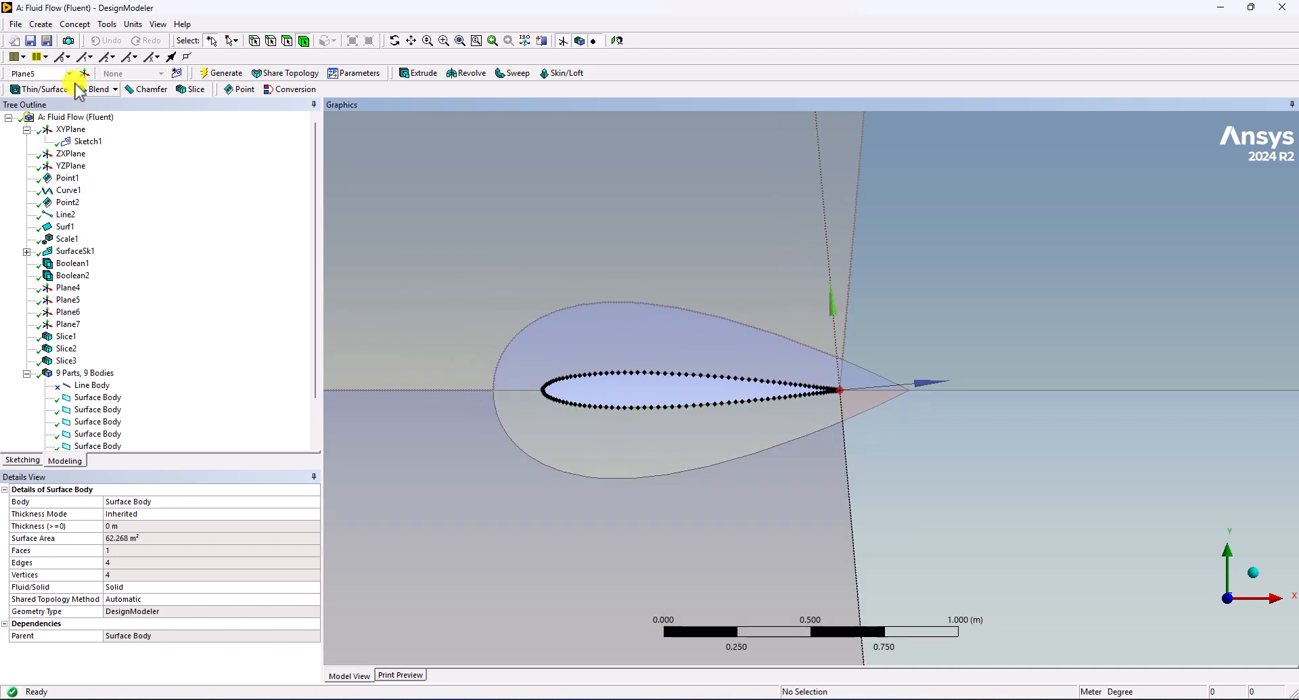
Step: Slice the upper outer and inner-zone bodies around the airfoil with leading-edge plane Plane6, and generate the slice
left_click(190, 88)
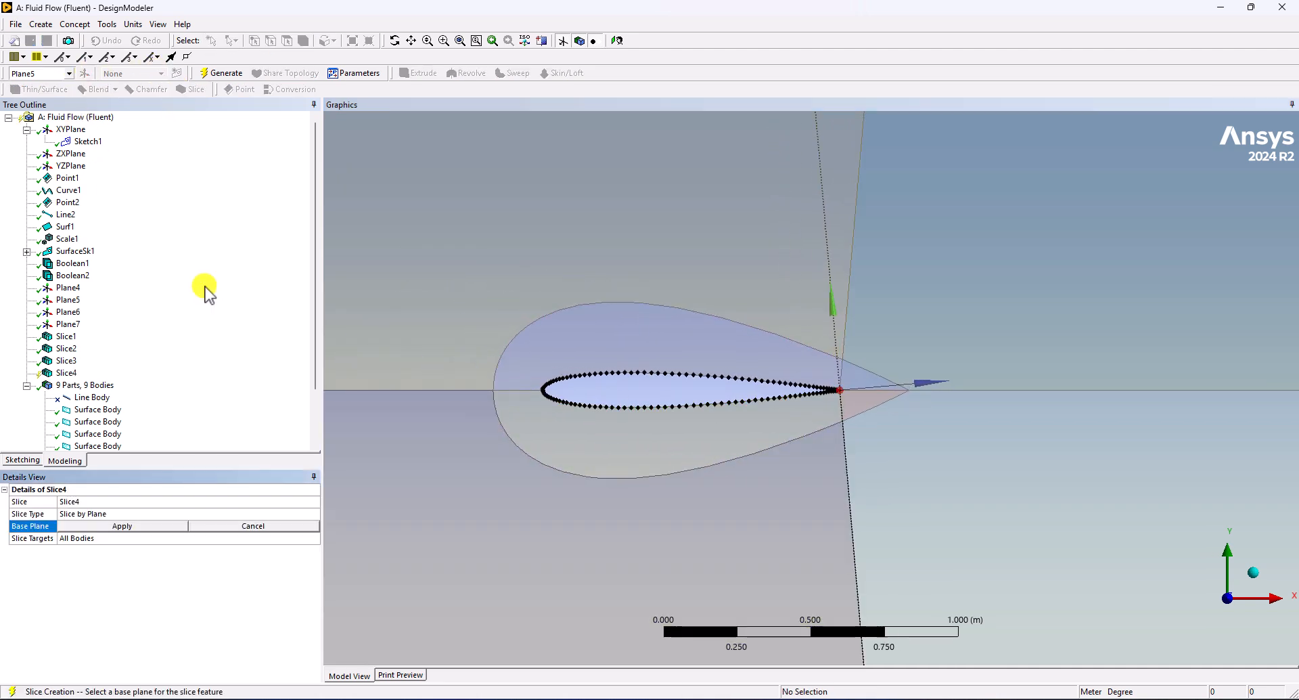
left_click(68, 313)
left_click(109, 526)
left_click(79, 538)
left_click(78, 551)
left_click(571, 340, "ctrl")
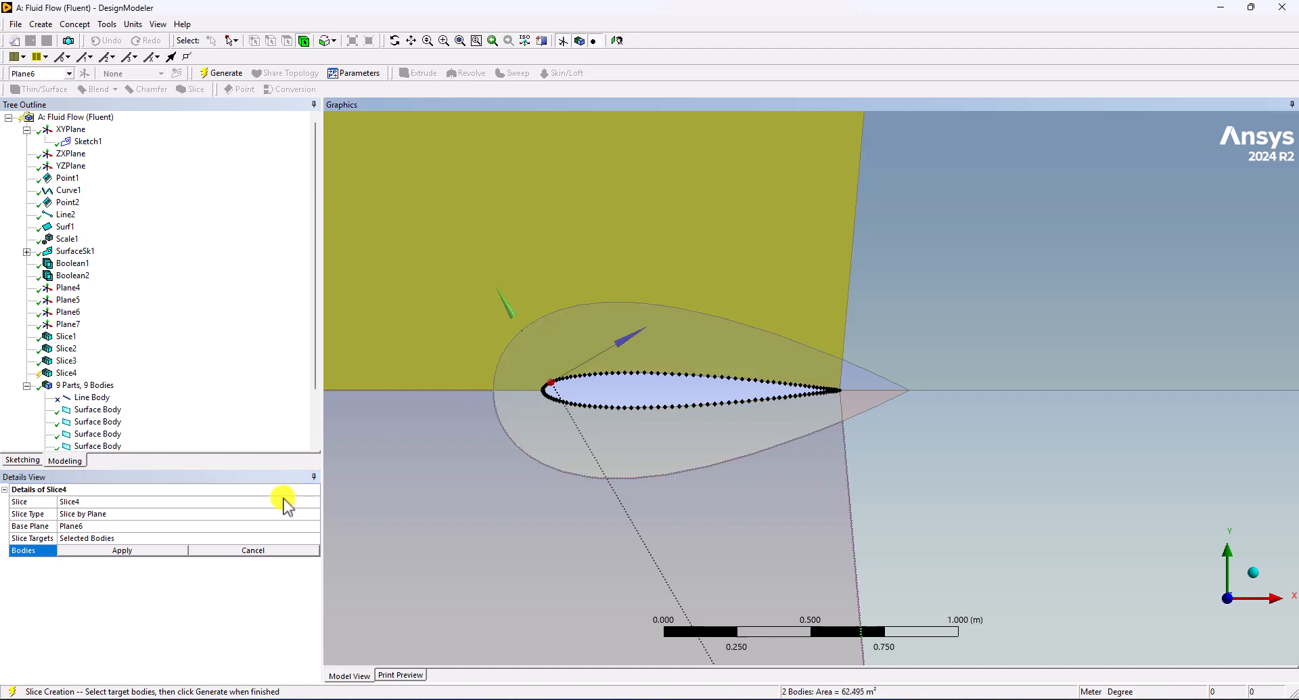
left_click(154, 553)
left_click(222, 73)
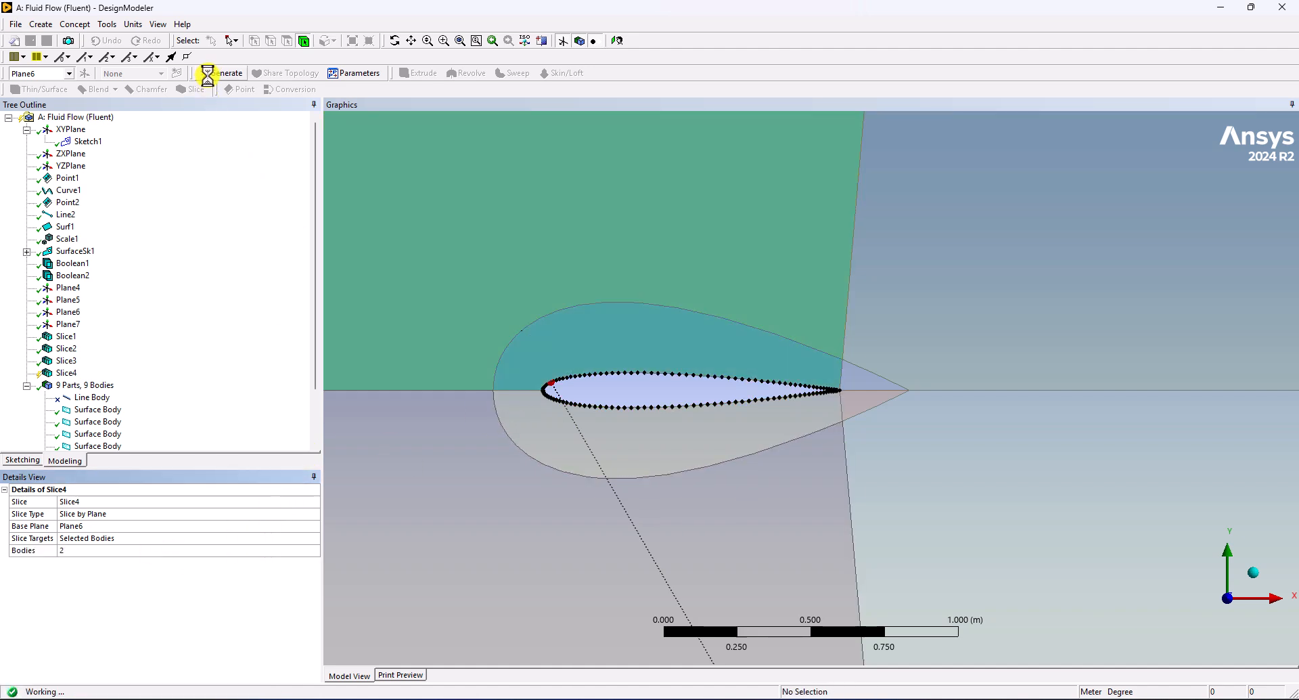
Step: Slice the lower outer and inner-zone bodies around the airfoil with leading-edge plane Plane7, and generate the slice
left_click(191, 89)
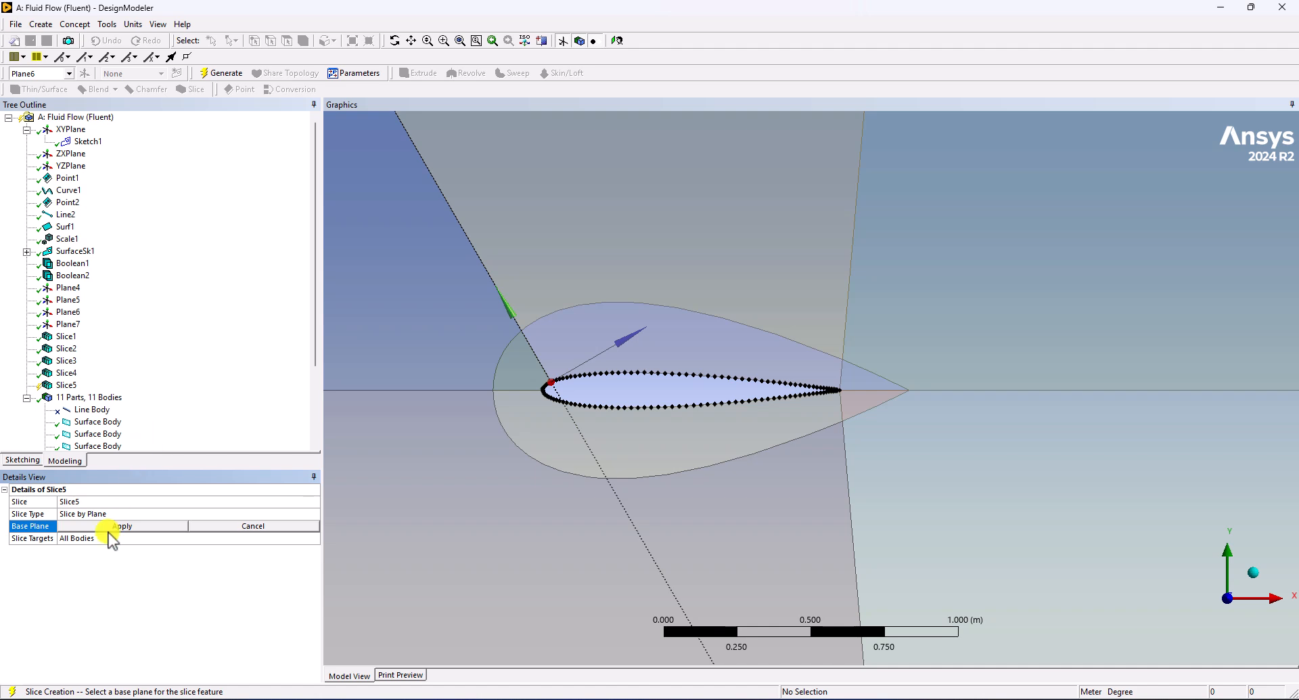
left_click(68, 324)
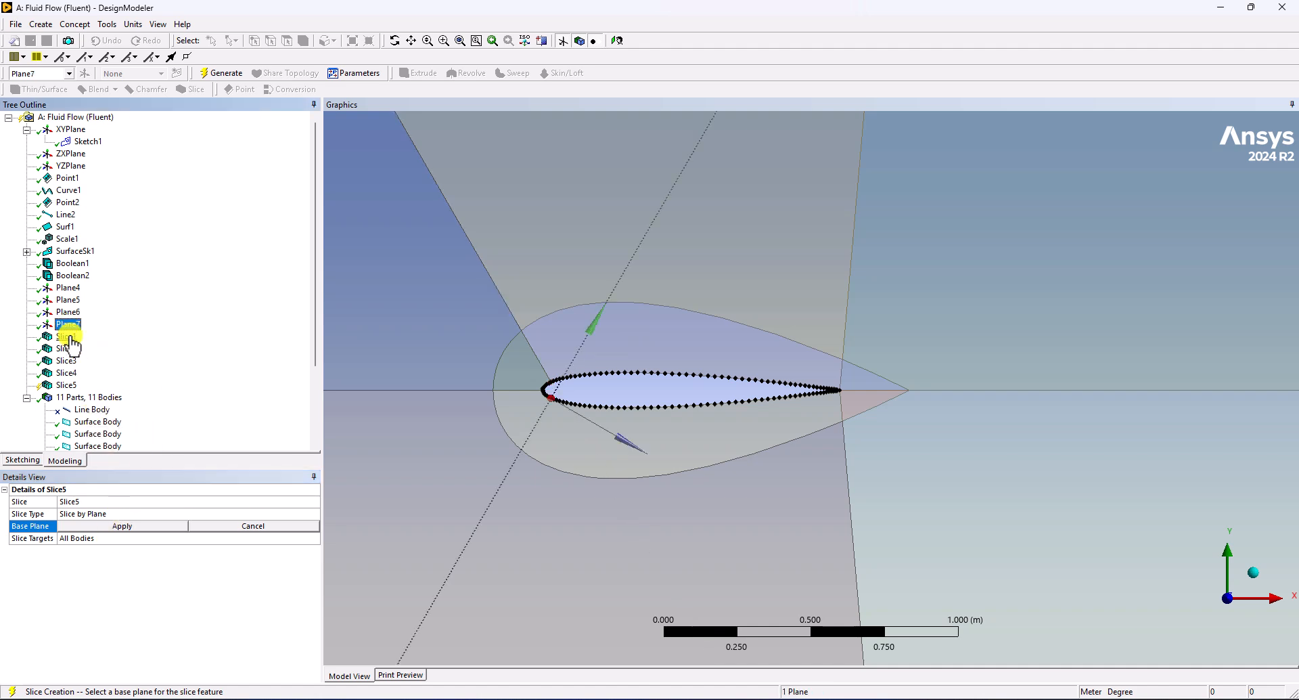
left_click(122, 525)
left_click(102, 538)
left_click(93, 560)
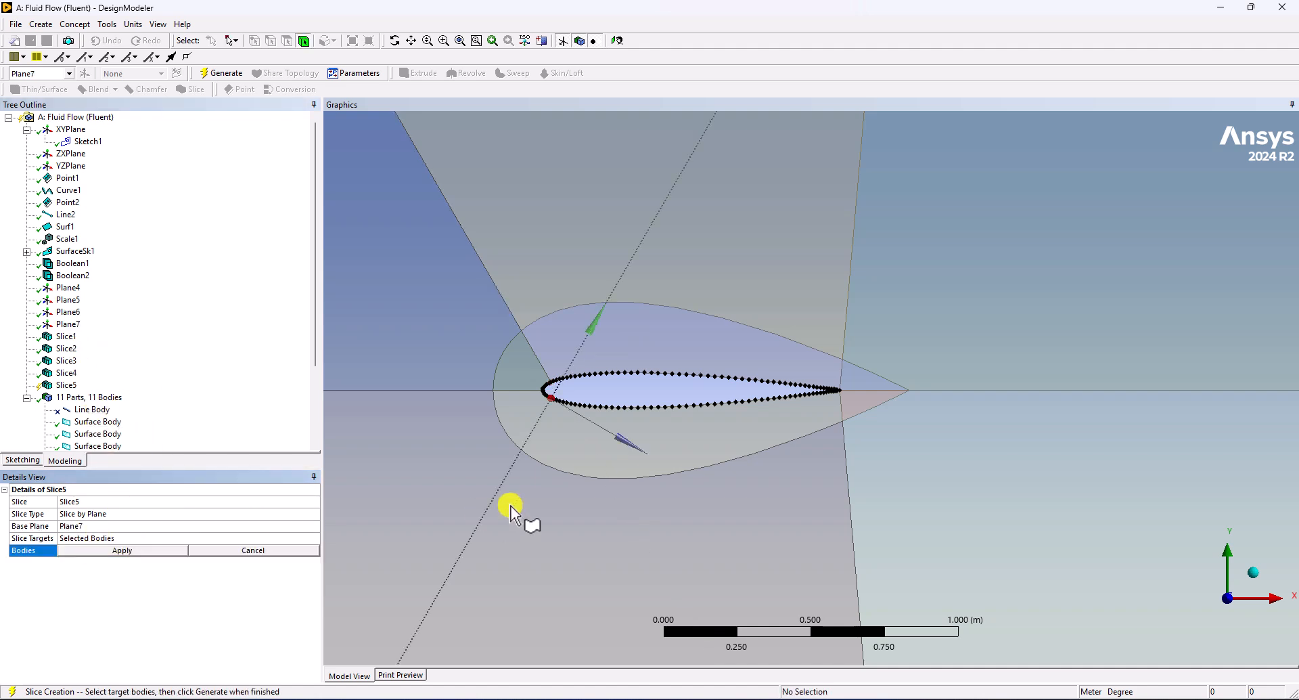
left_click(560, 495)
left_click(541, 467, "ctrl")
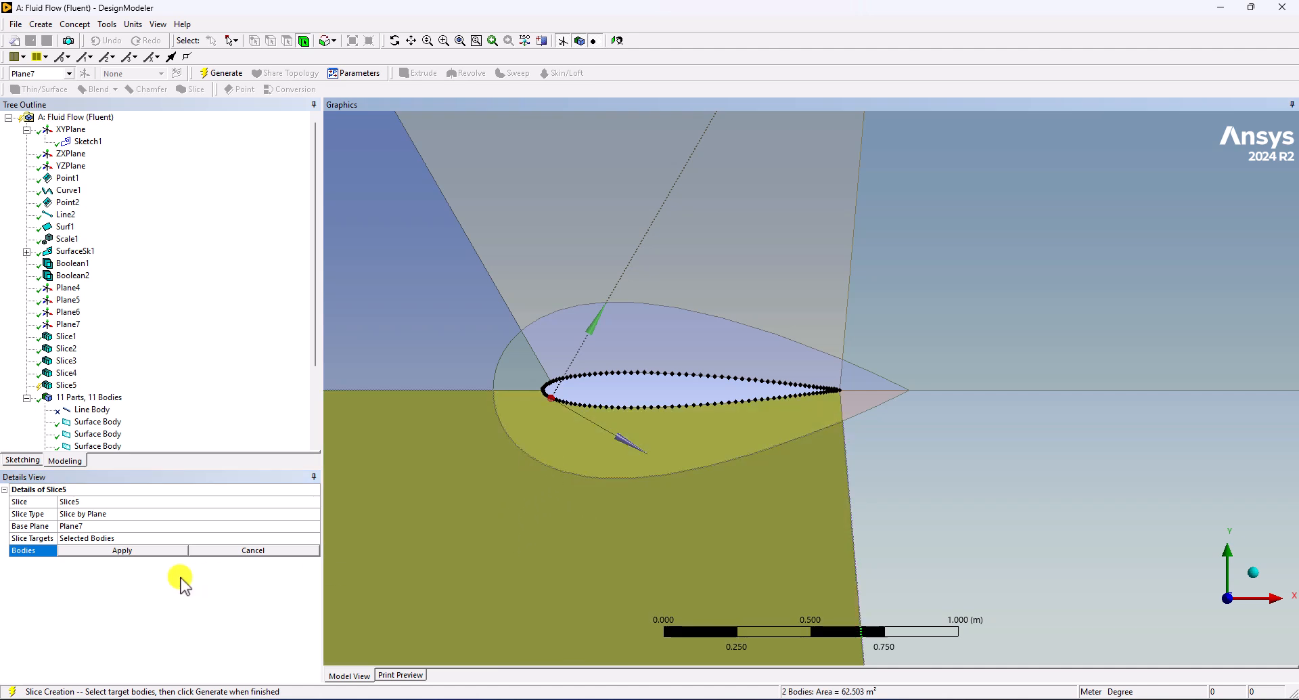
left_click(160, 550)
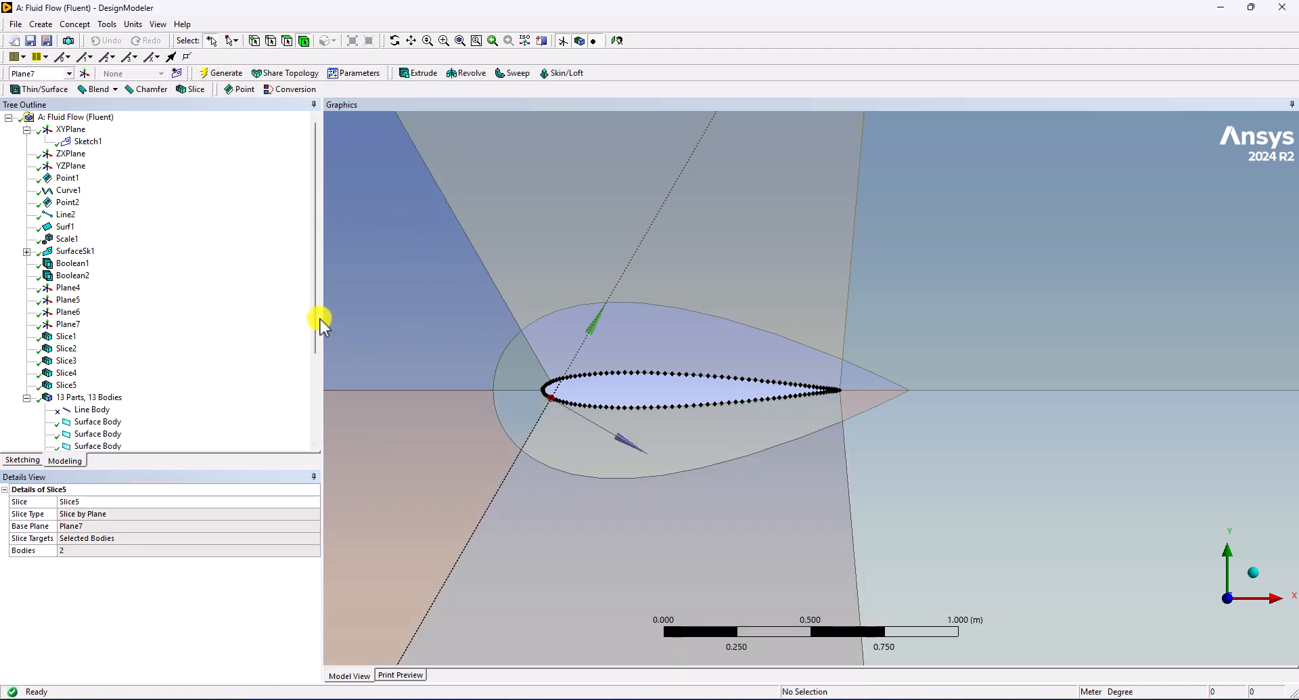
Step: Check all surface bodies listed in the outline and examine the sliced domain from the airfoil out to the outlet edge
scroll(313, 365, "down", 2)
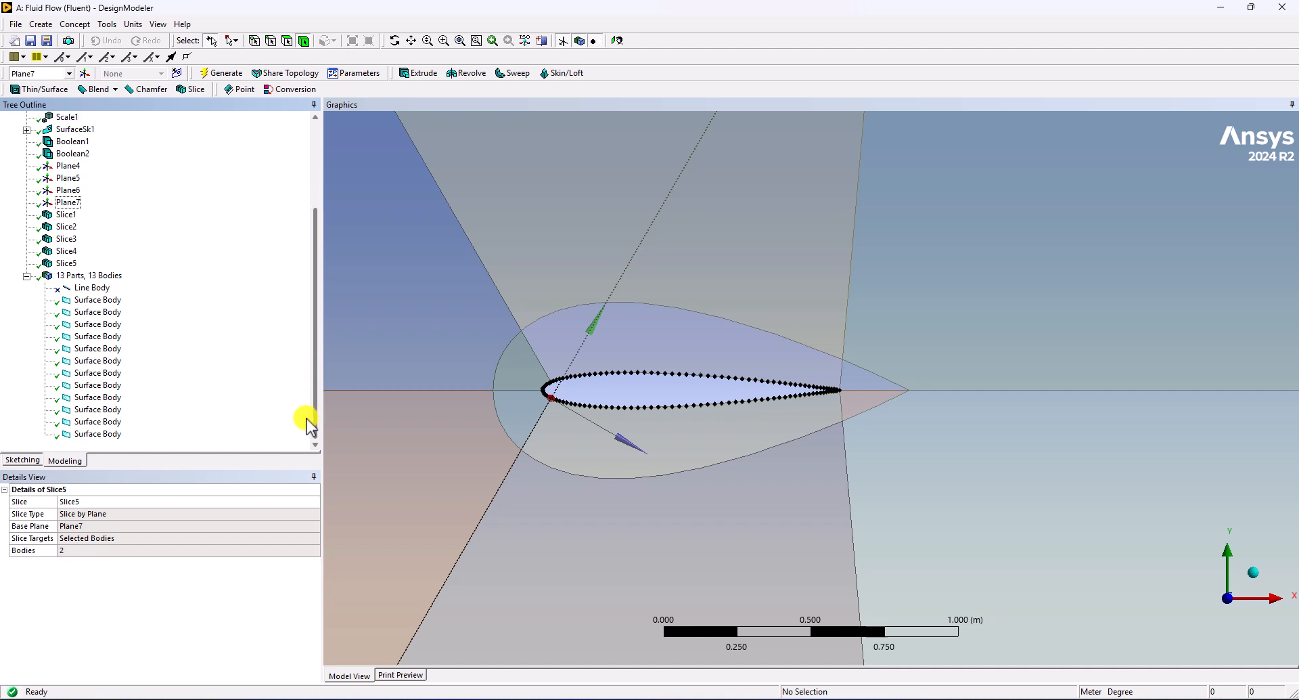
left_click(101, 300)
left_click(95, 434, "shift")
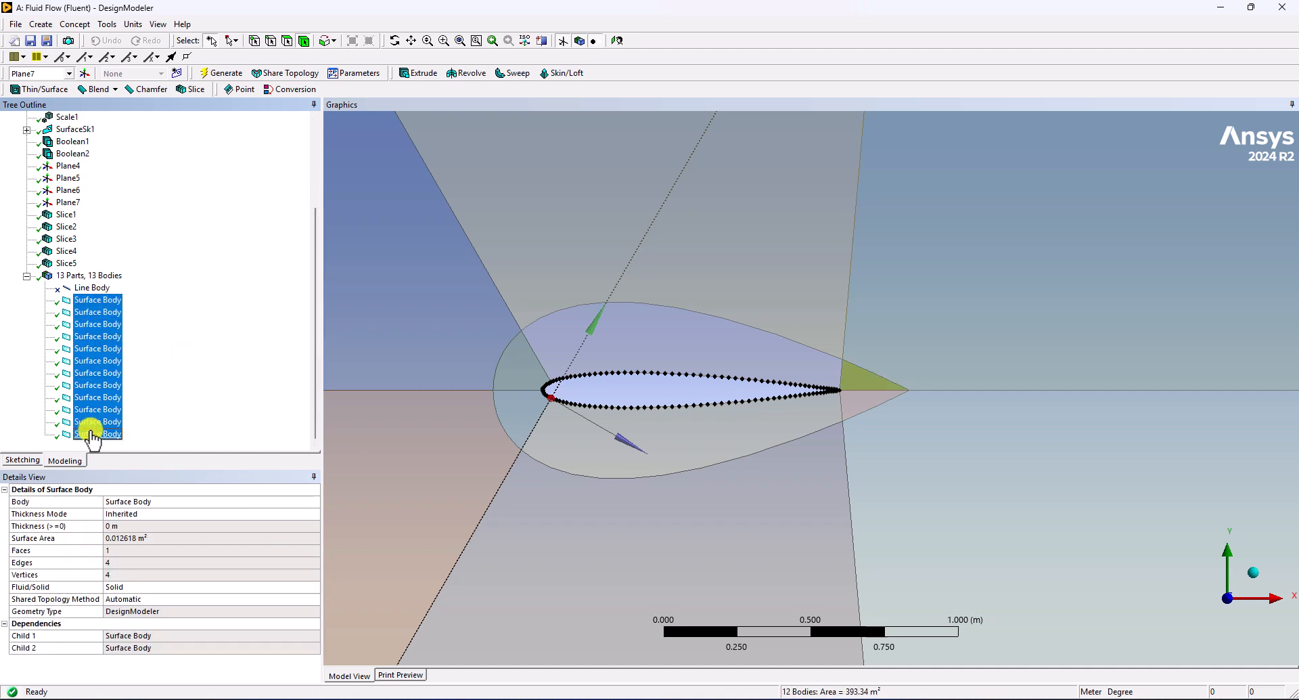
left_click(640, 396)
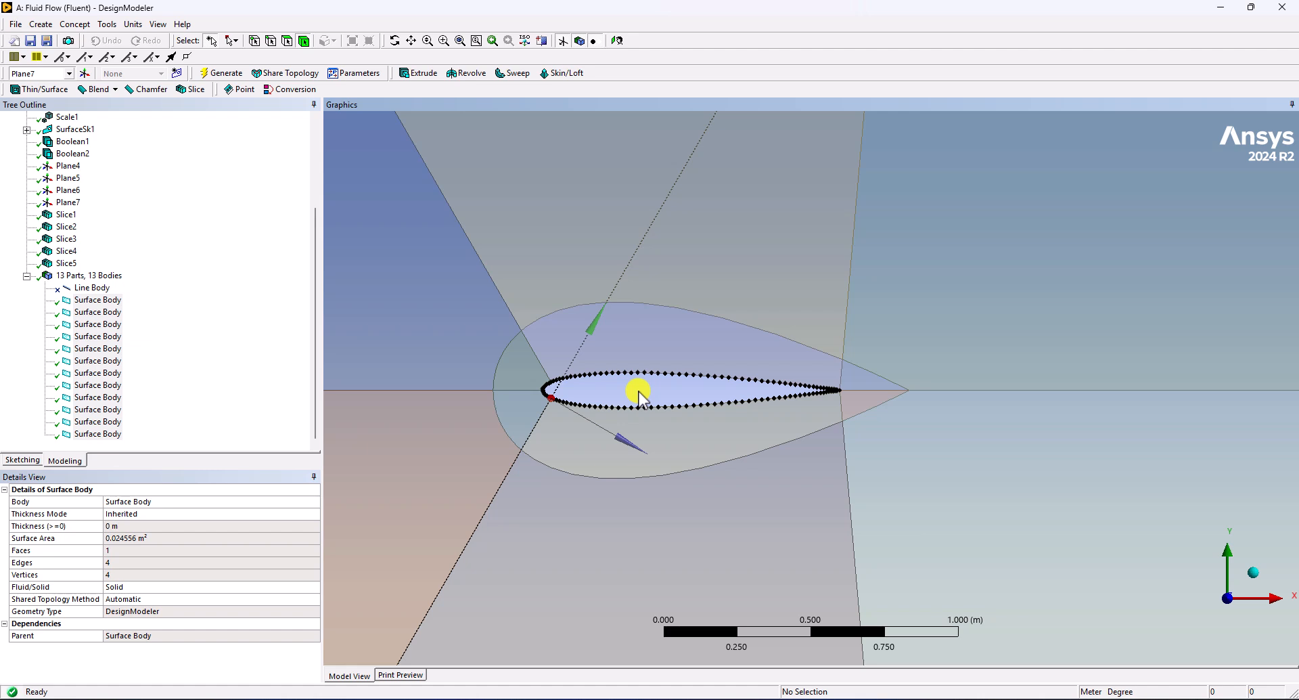
middle_click_drag(950, 213, 903, 430, "shift")
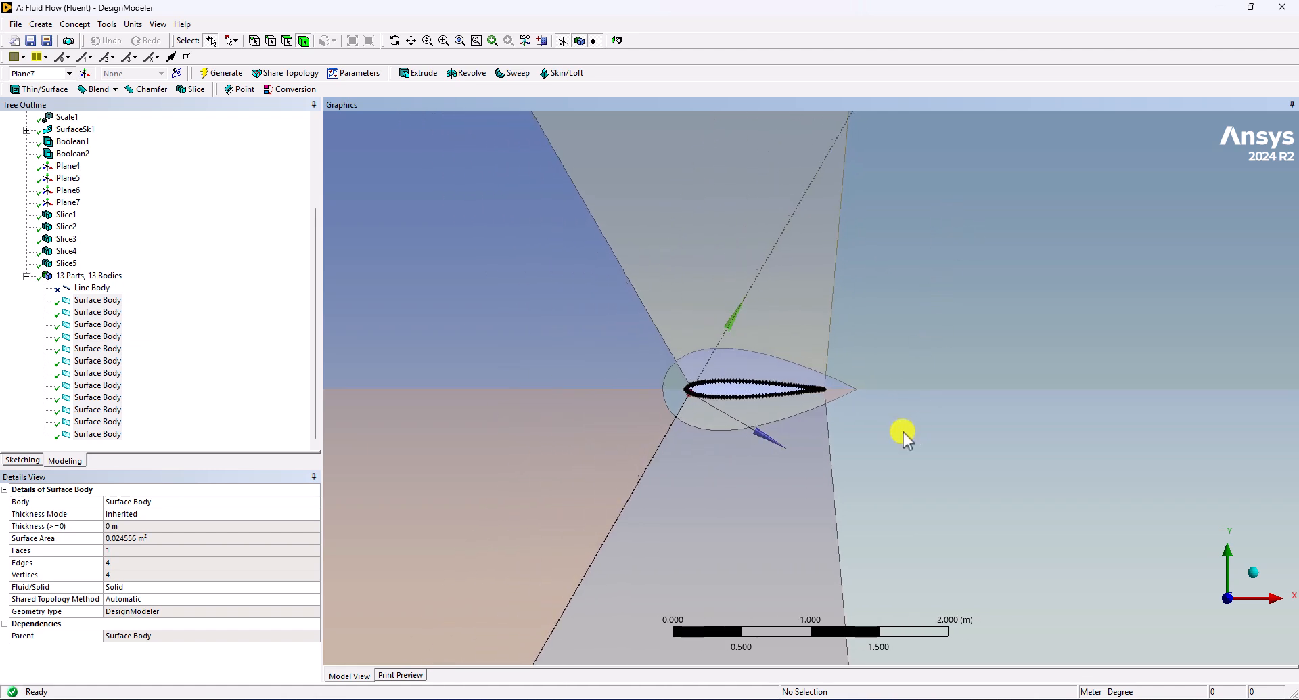
middle_click_drag(949, 242, 906, 386, "shift")
middle_click_drag(906, 257, 864, 406, "shift")
middle_click_drag(857, 372, 670, 382, "ctrl")
middle_click_drag(797, 310, 785, 366, "shift")
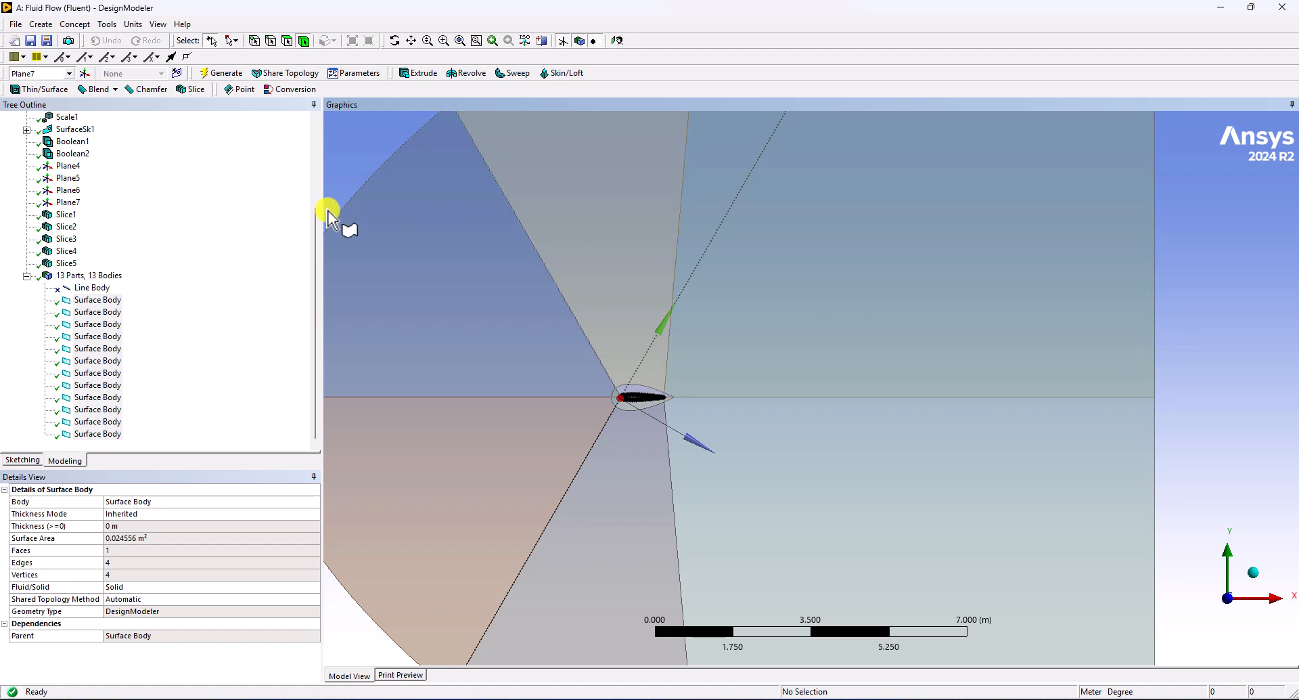
Step: Create a new sketch on the XYPlane and switch to sketching mode
left_click_drag(318, 274, 315, 139)
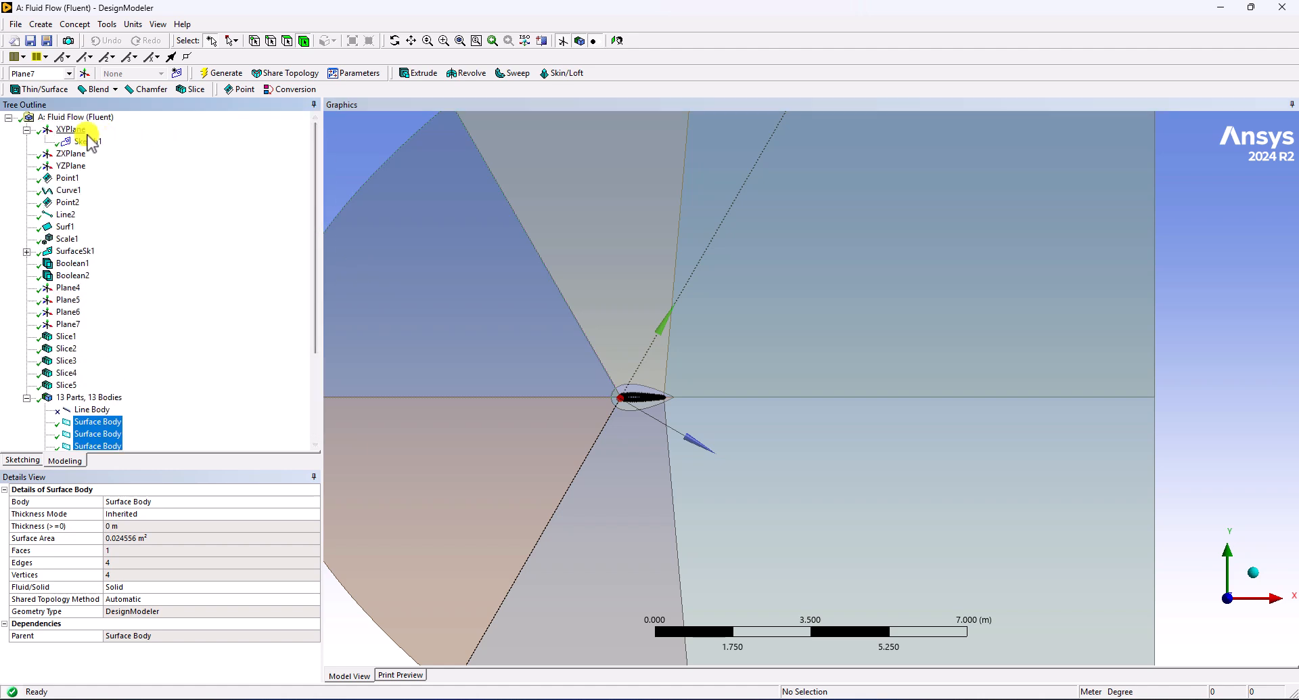
left_click(65, 131)
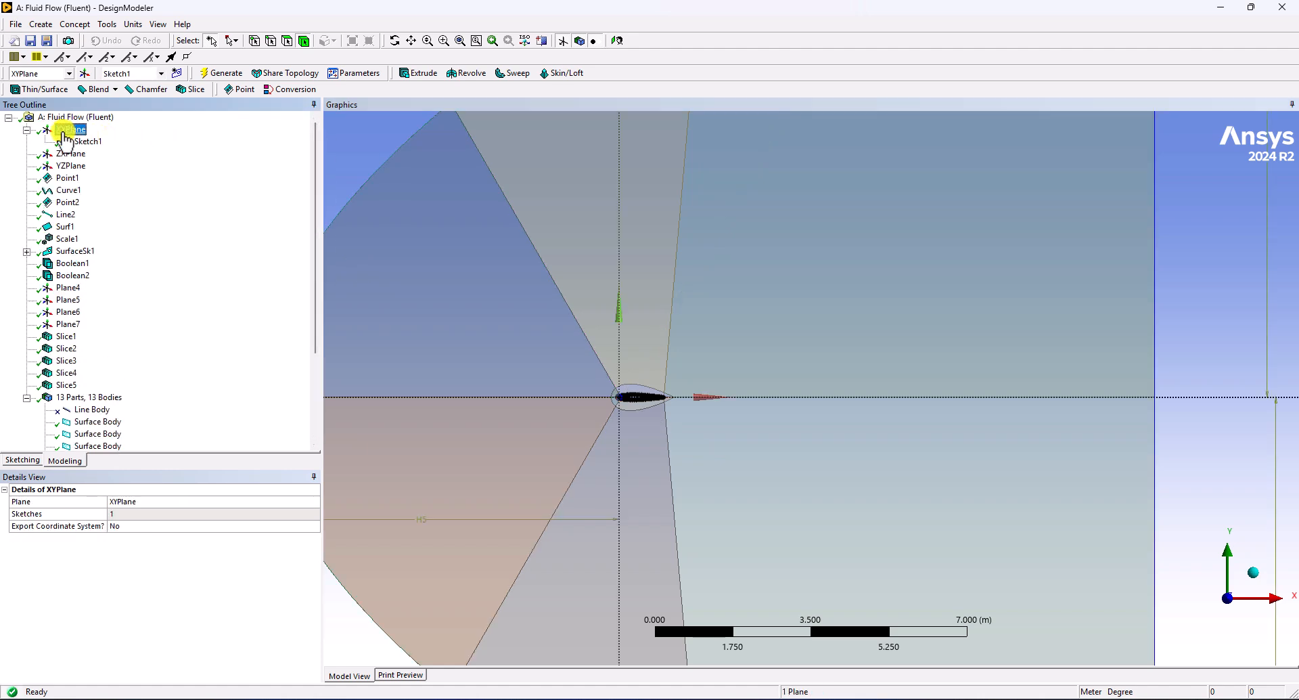
left_click(177, 73)
left_click(22, 460)
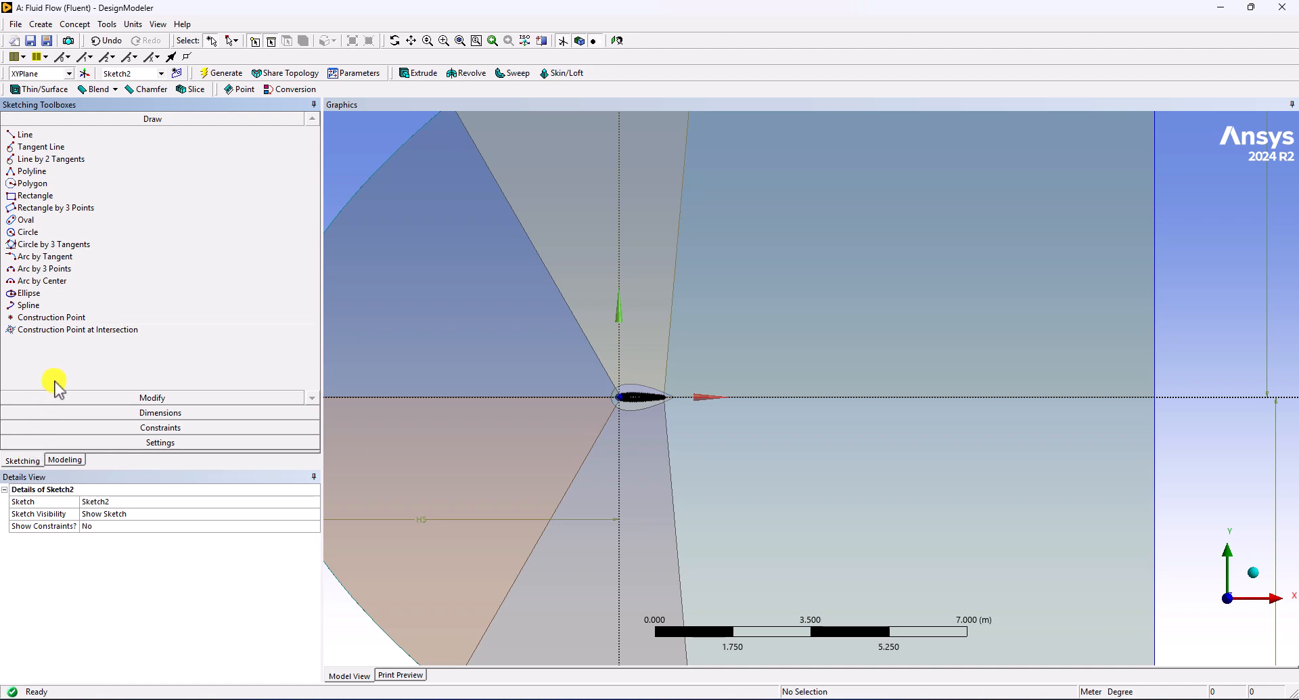
Step: Place two construction points on the vertical outlet edge, one about 1.66 m above the X axis and one below it
left_click(52, 329)
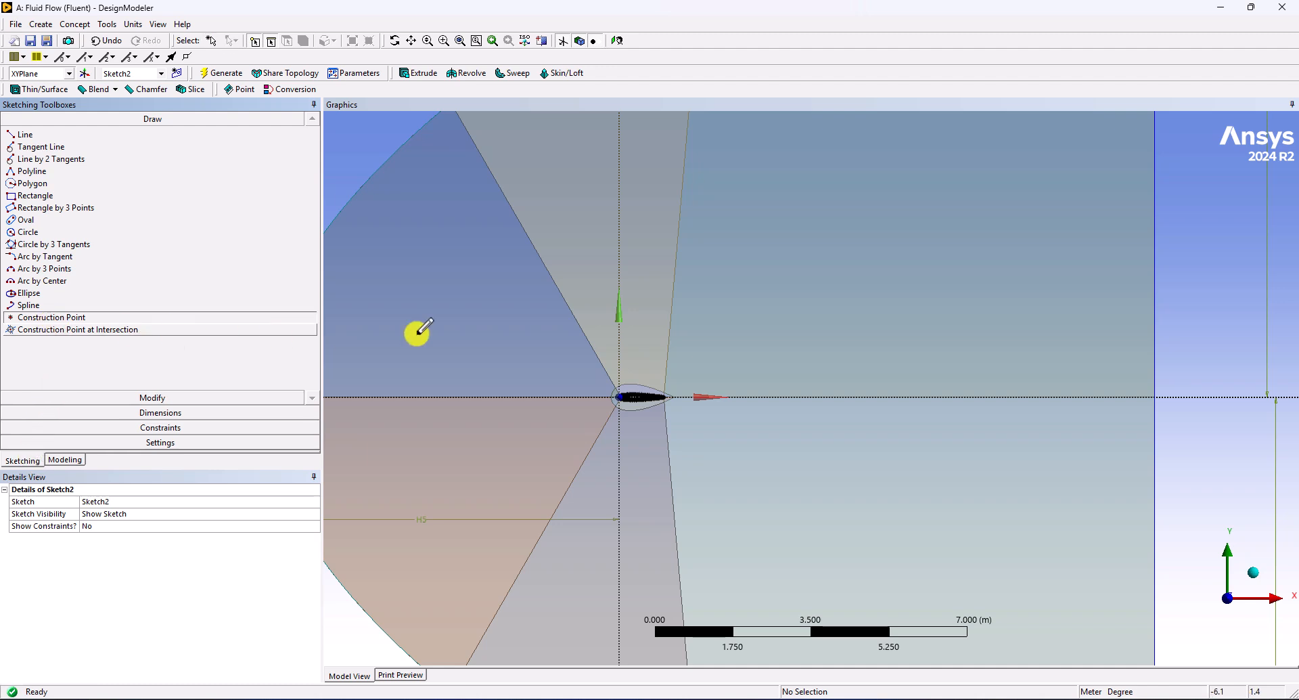
left_click(1155, 322)
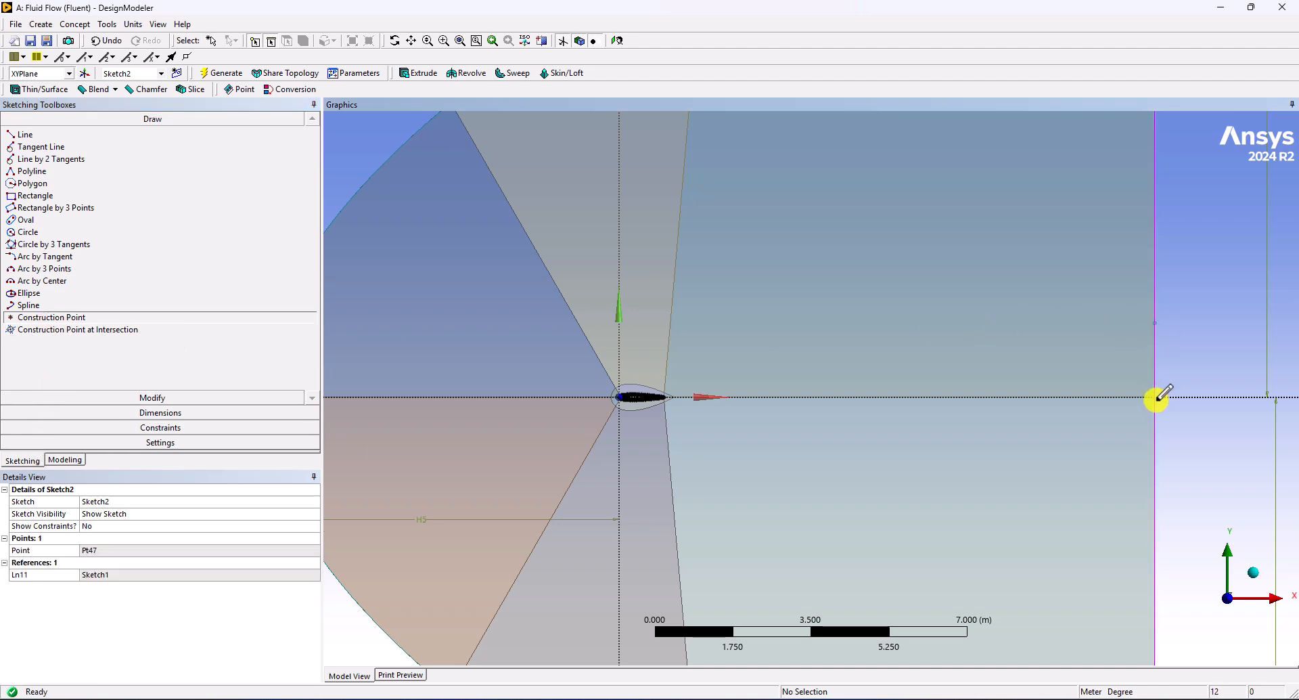
left_click(1155, 467)
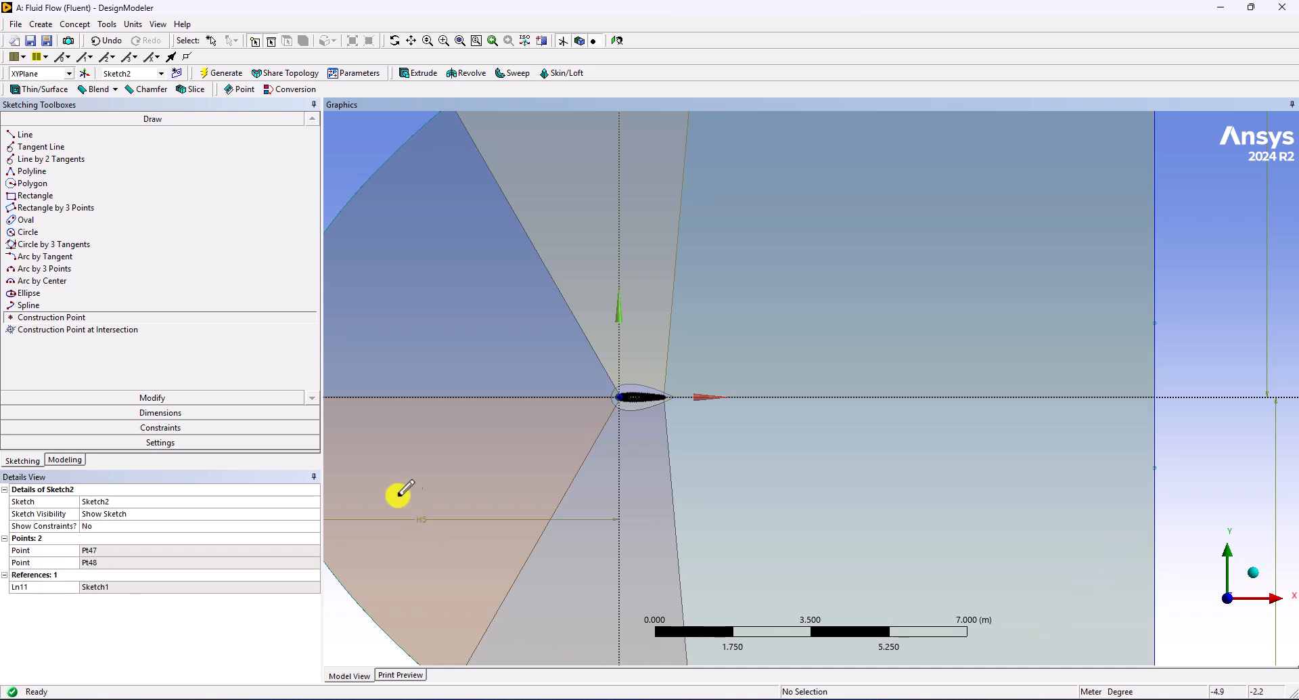
Step: Dimension the vertical distance of both outlet-edge construction points from the X axis, and set each distance to 1 m
left_click(145, 414)
left_click(54, 250)
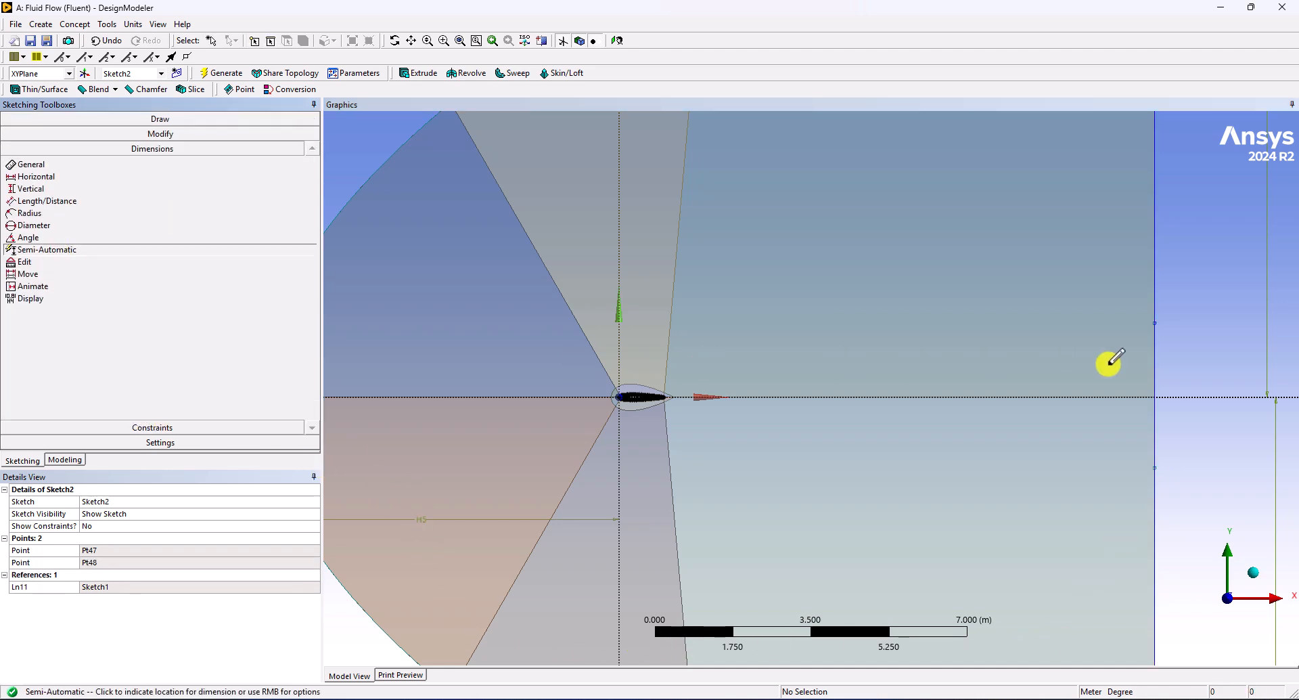
left_click(1206, 355)
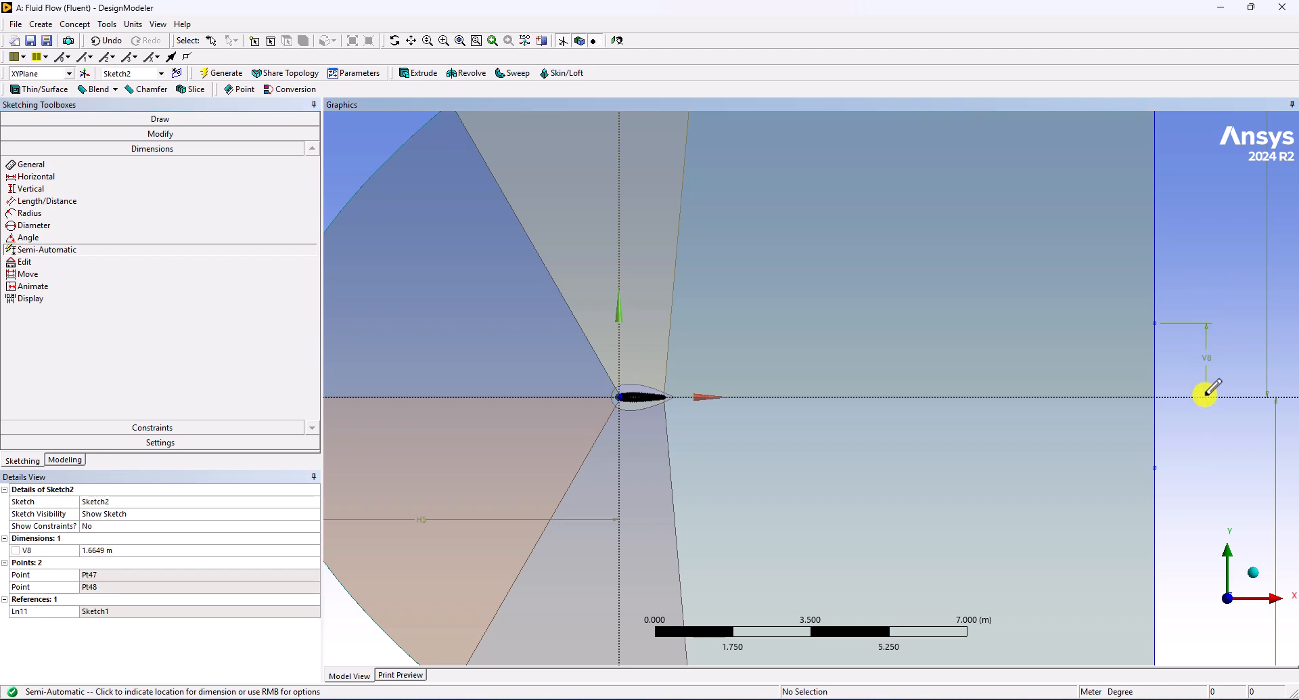
left_click(1199, 438)
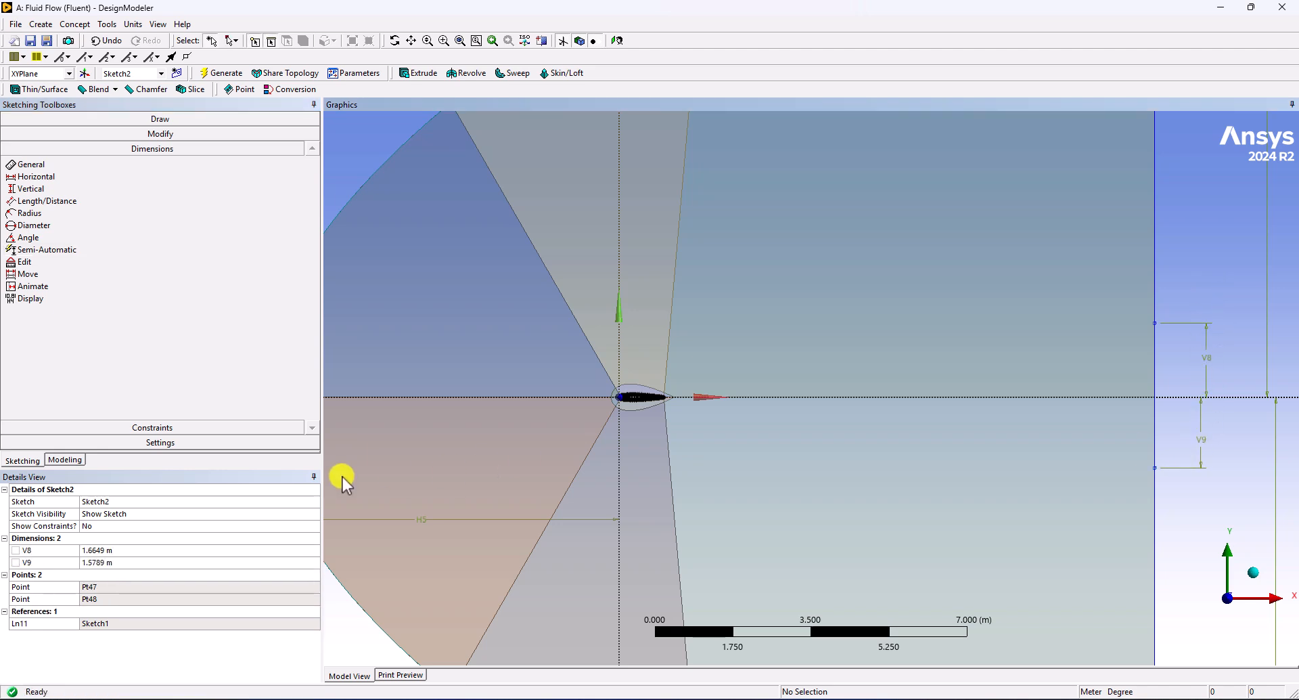
left_click(110, 550)
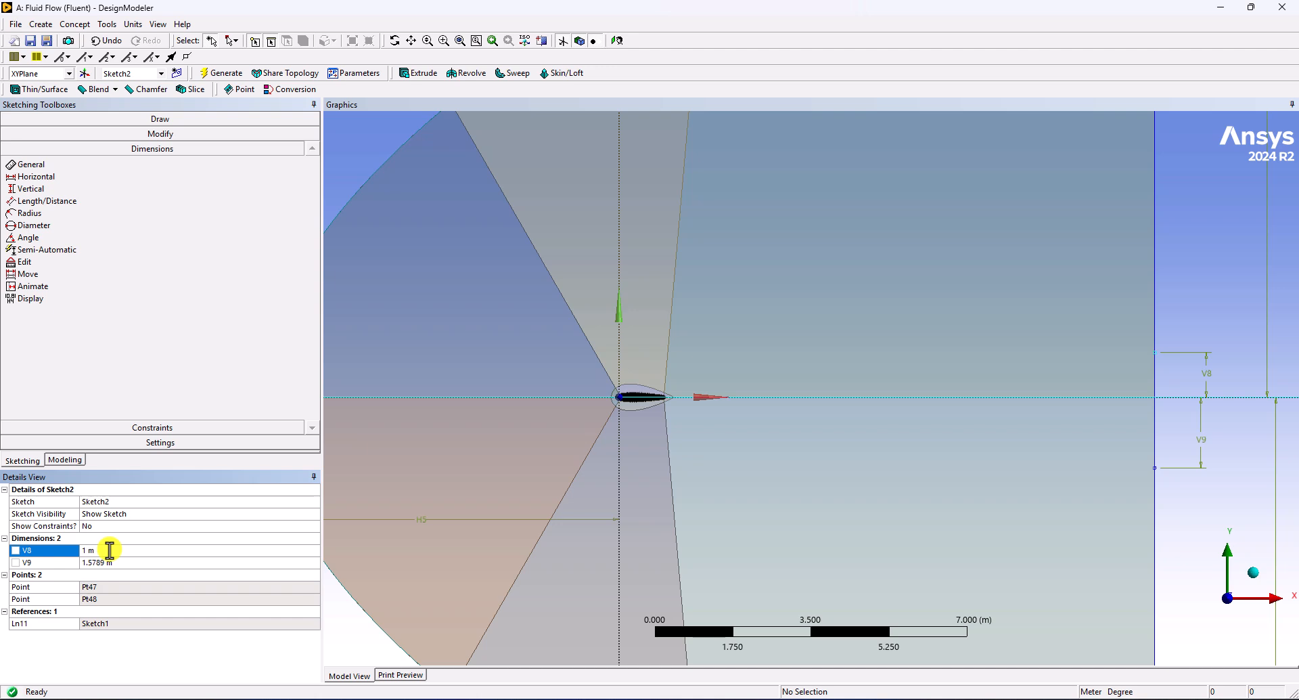
left_click(106, 563)
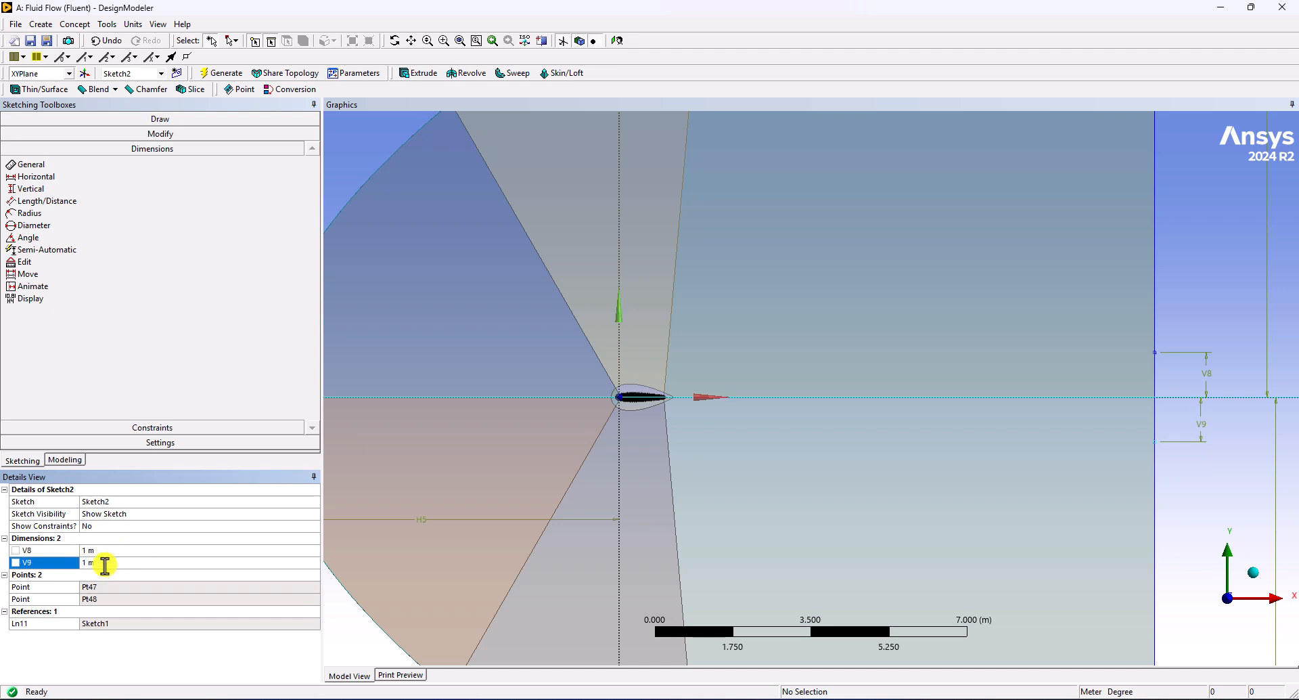
left_click(205, 78)
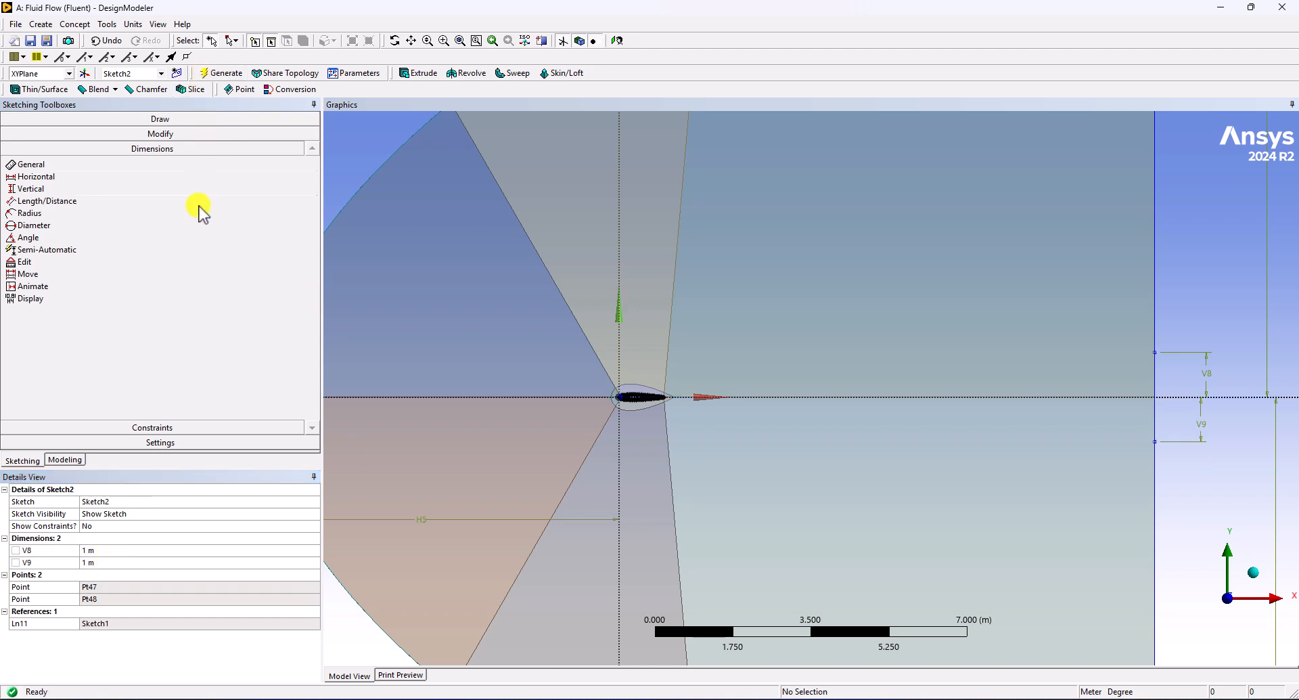
Step: Start a Lines From Points feature with segments from the upper trailing-edge slice and inner-zone boundary intersection to the upper outlet point and down the outlet
left_click(70, 459)
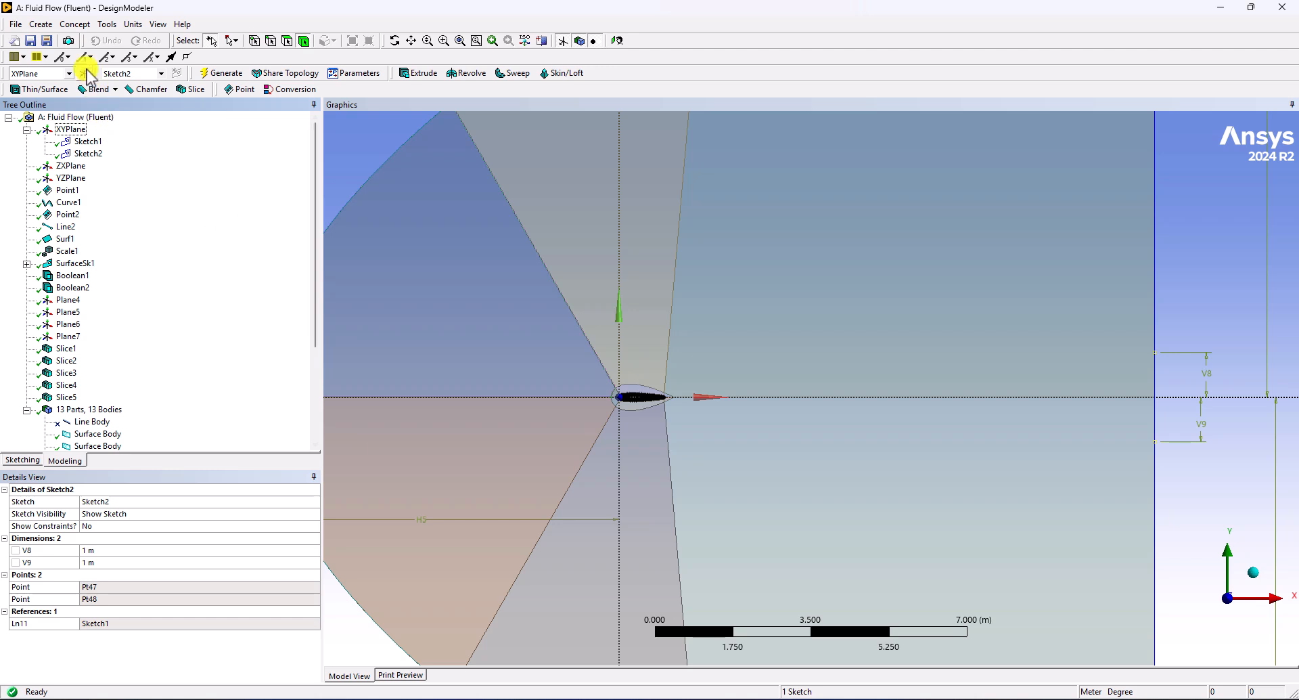
left_click(76, 26)
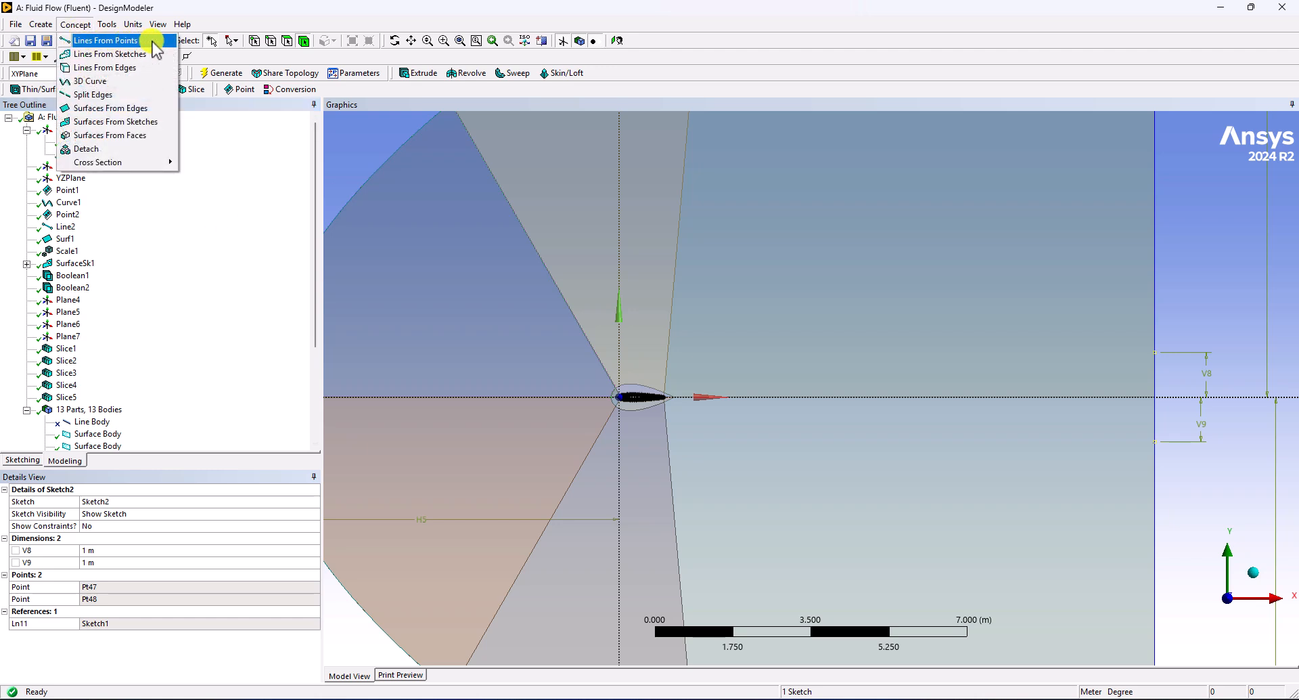
left_click(108, 41)
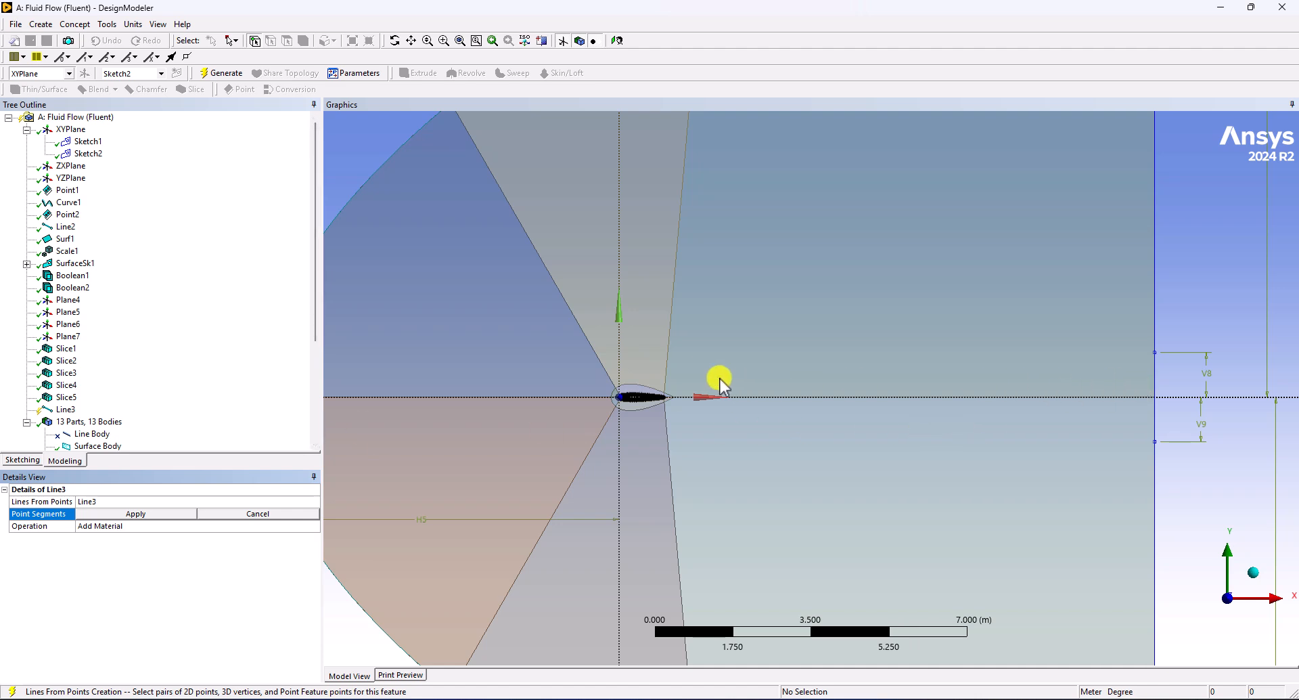
scroll(660, 392, "up", 10)
scroll(861, 404, "up", 8)
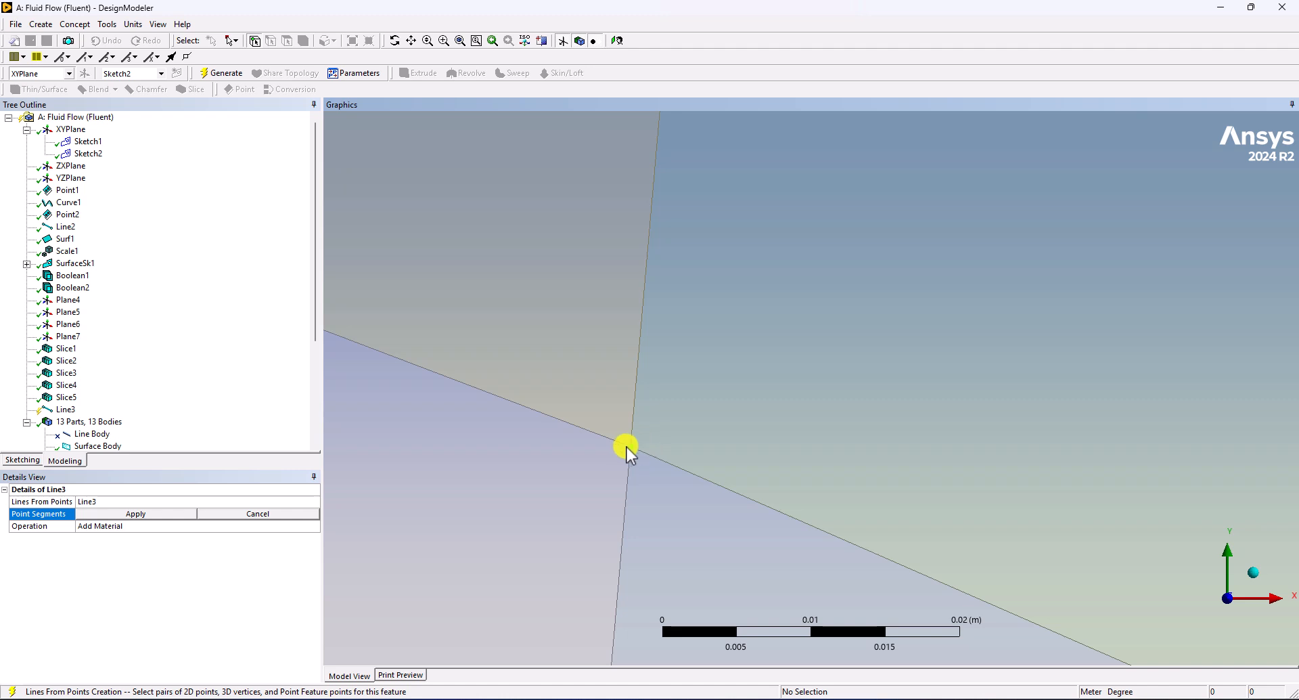
scroll(950, 257, "down", 10)
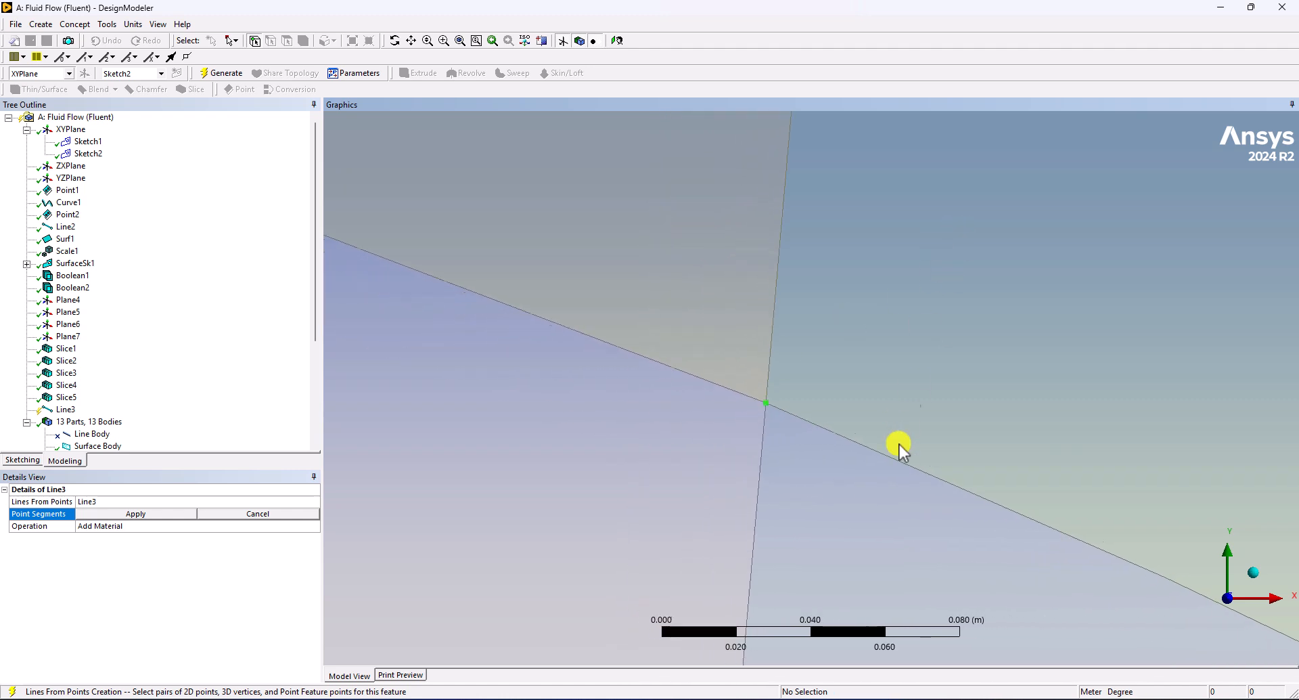
scroll(907, 305, "down", 3)
middle_click_drag(980, 322, 655, 397, "ctrl")
scroll(870, 264, "down", 4)
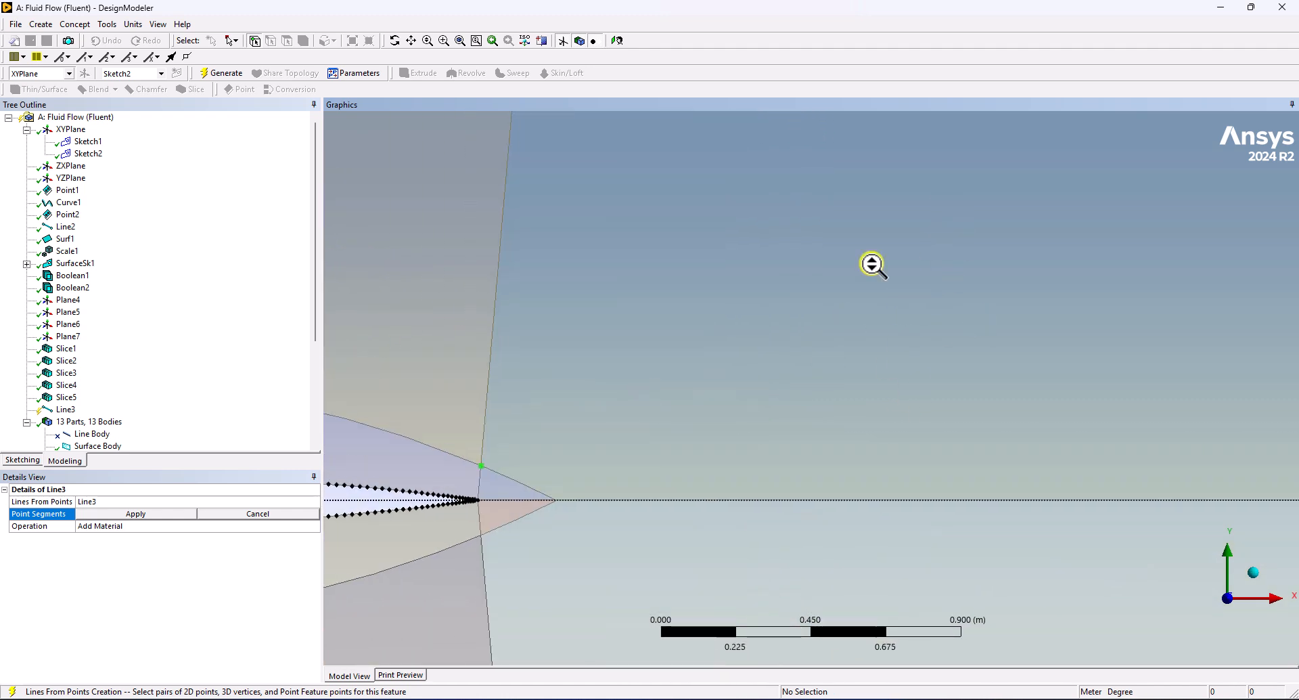
mouse_move(1065, 307)
middle_mouse_down("ctrl")
mouse_move(601, 363)
mouse_move(786, 339)
middle_mouse_up("ctrl")
scroll(1058, 369, "down", 3)
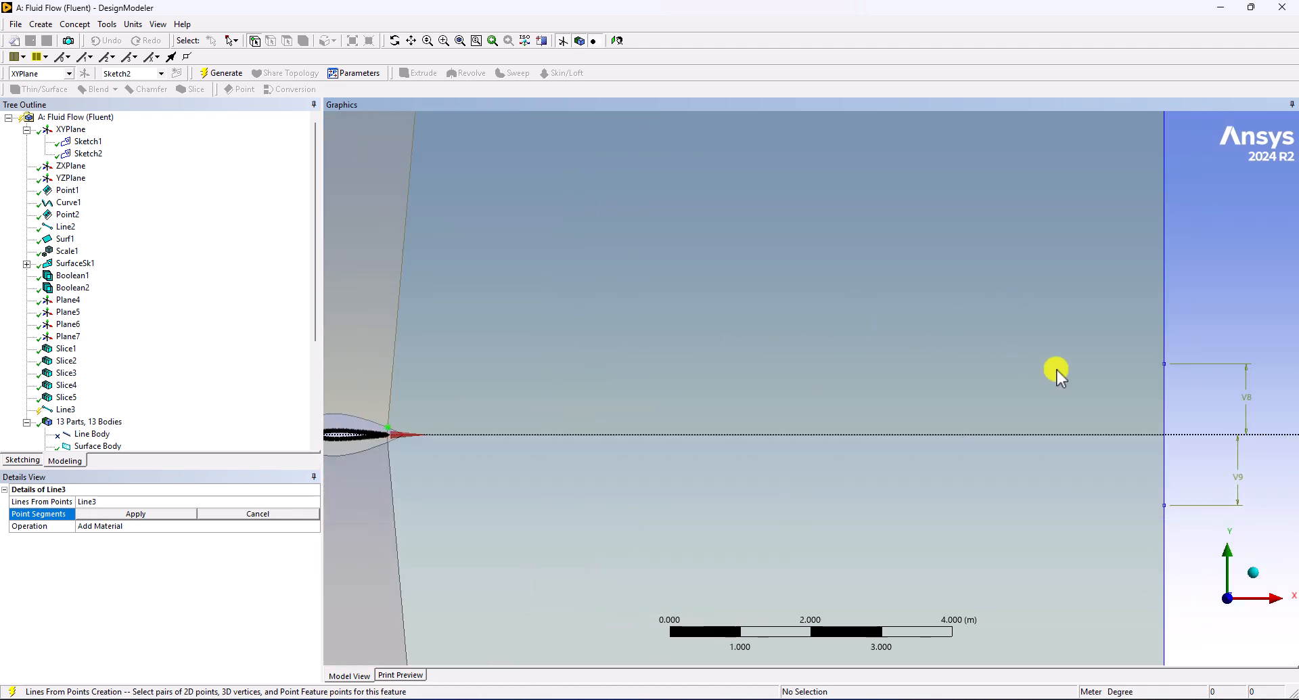
middle_click_drag(1058, 368, 934, 386, "ctrl")
left_click(1036, 376)
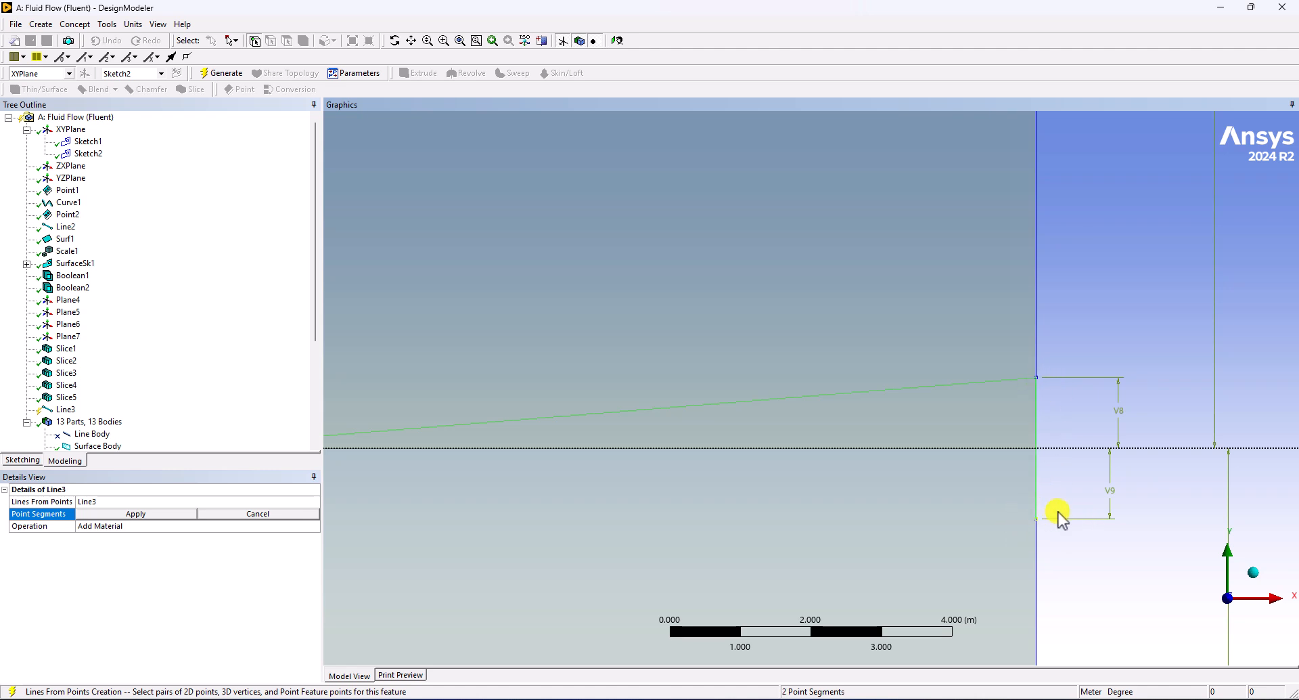
Step: Add a third segment from the lower outlet point to the intersection of the lower trailing-edge slice and the inner-zone boundary
scroll(861, 422, "down", 3)
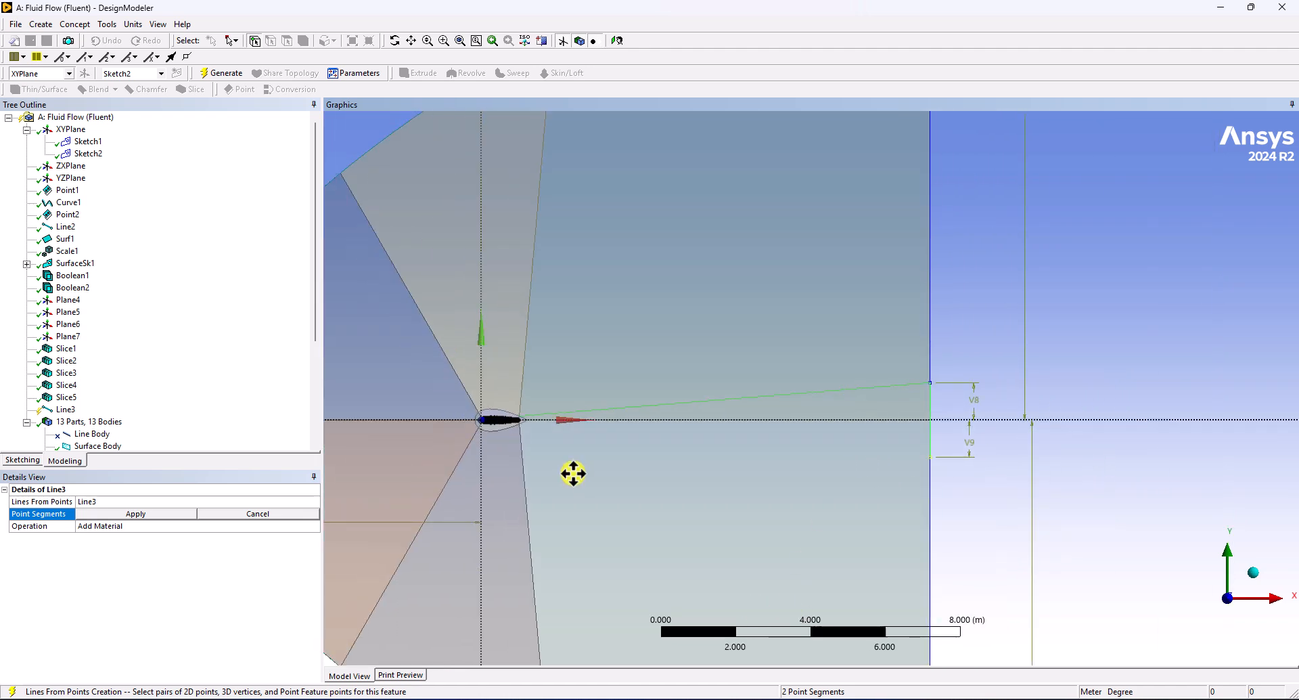
scroll(830, 327, "up", 5)
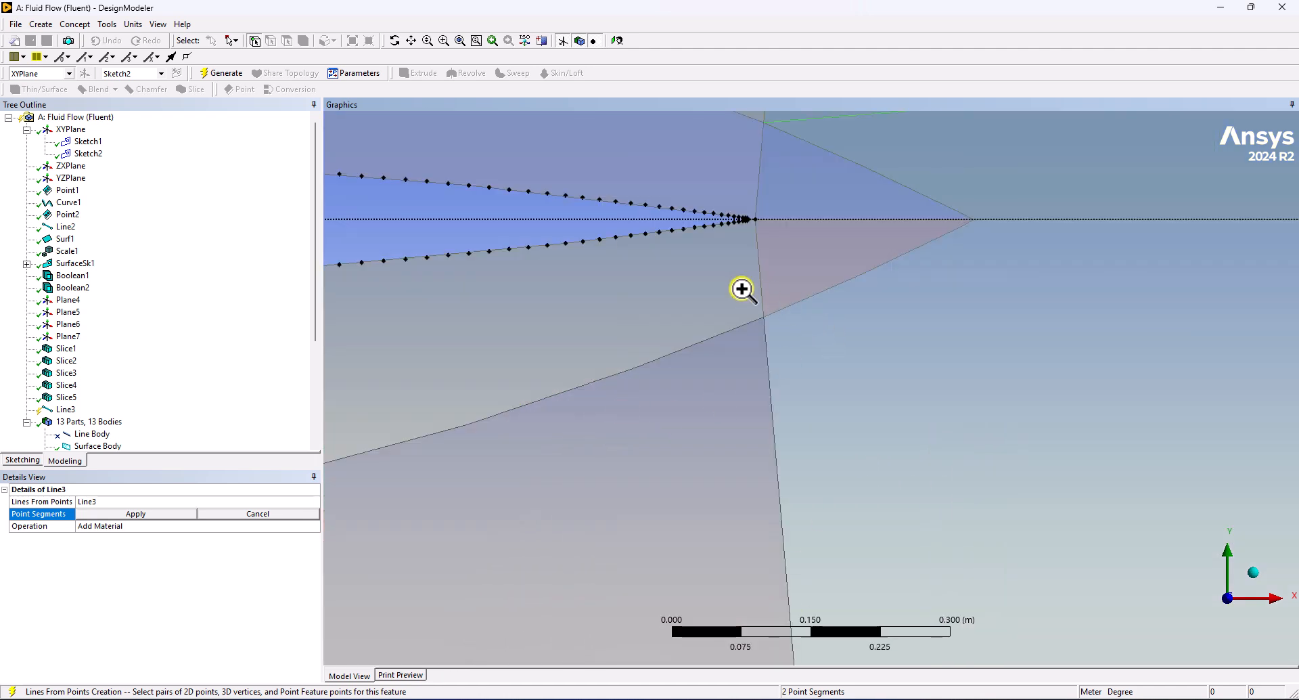
scroll(789, 342, "up", 2)
left_click(803, 400)
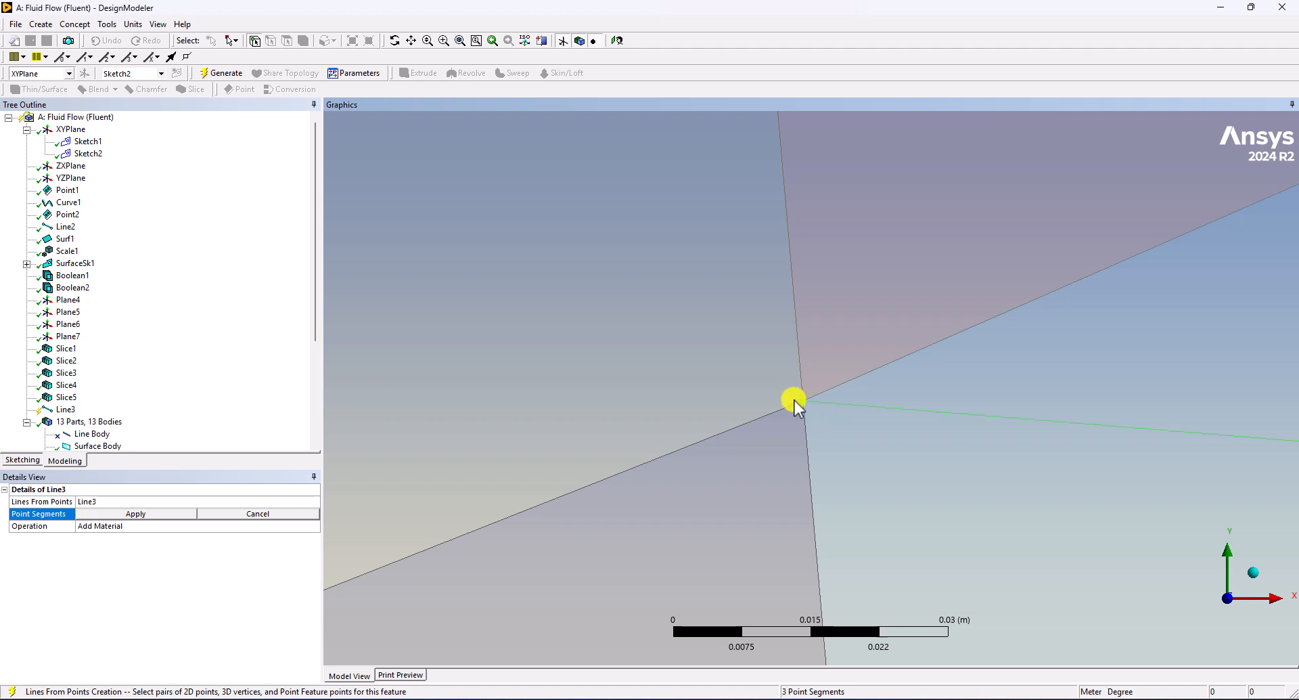
Step: Apply the three point segments, set the line operation to Add Frozen, and generate the line body
left_click(167, 515)
left_click(136, 528)
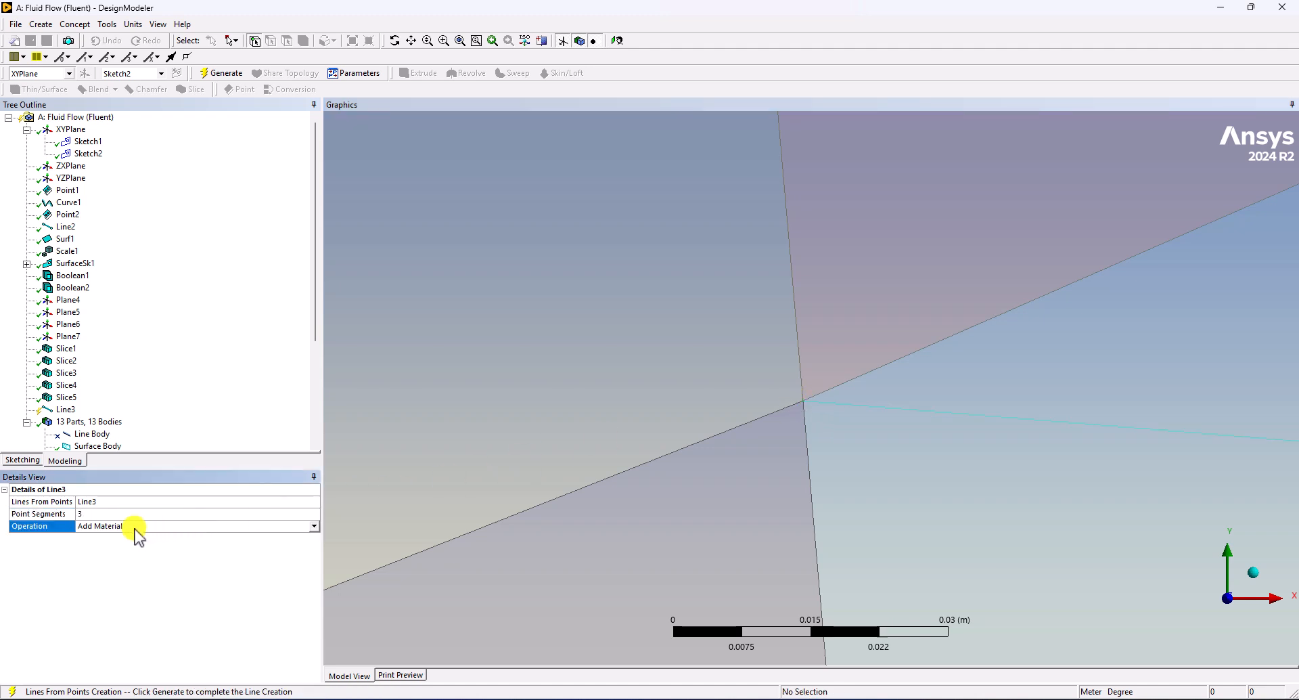
left_click(314, 527)
left_click(129, 539)
middle_click_drag(721, 275, 604, 472, "shift")
left_click(212, 74)
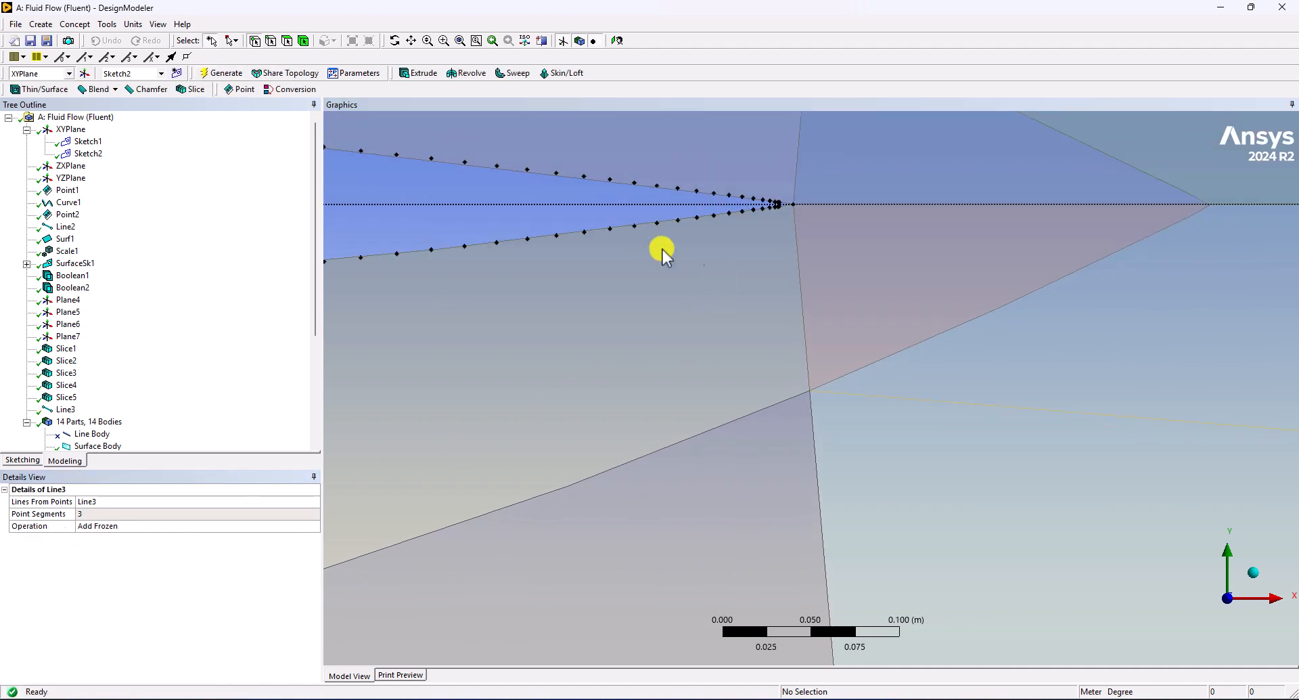
Step: Start a Surfaces From Edges feature with both slanted wake lines and the two short slice edges meeting at the trailing edge
scroll(836, 250, "down", 6)
middle_click_drag(869, 316, 712, 335, "ctrl")
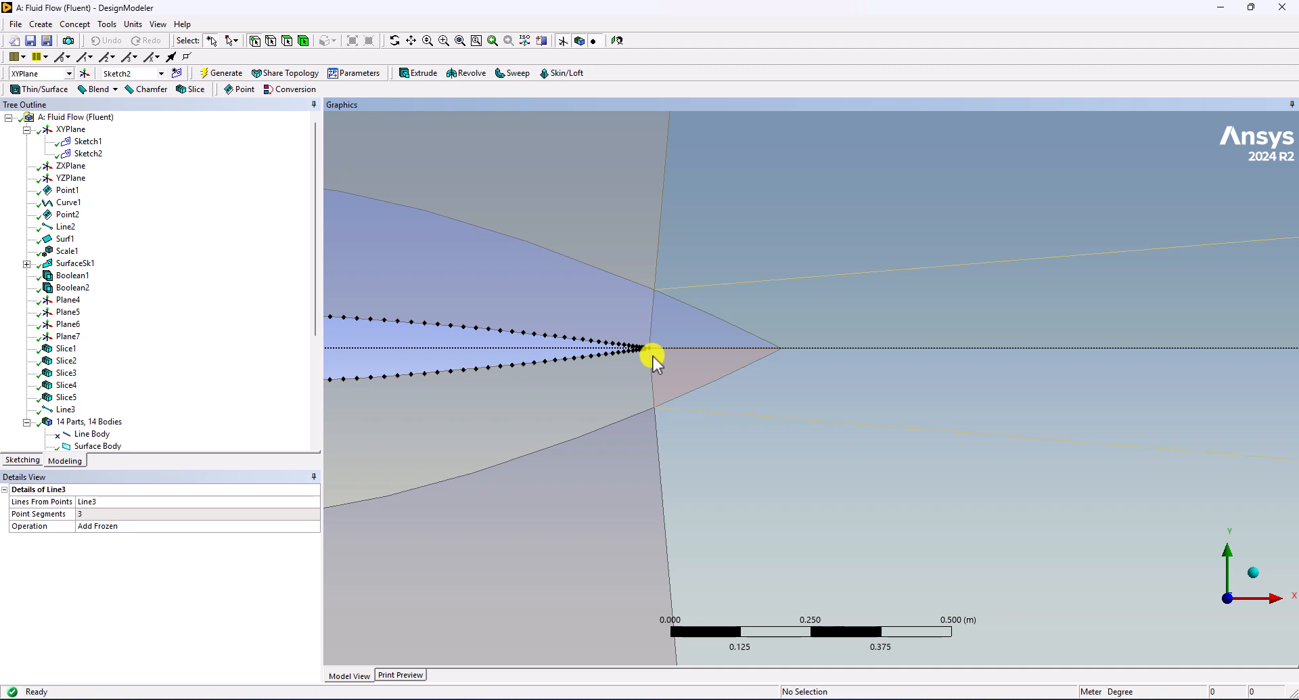
left_click(75, 25)
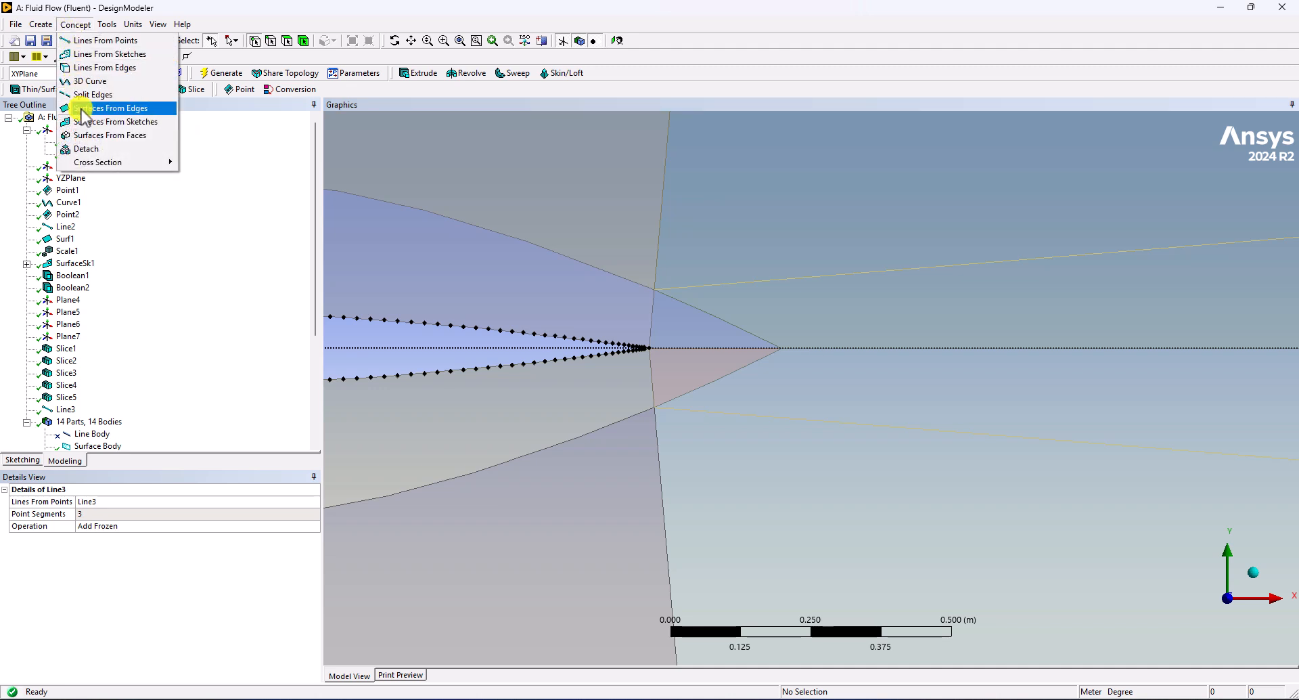
left_click(141, 115)
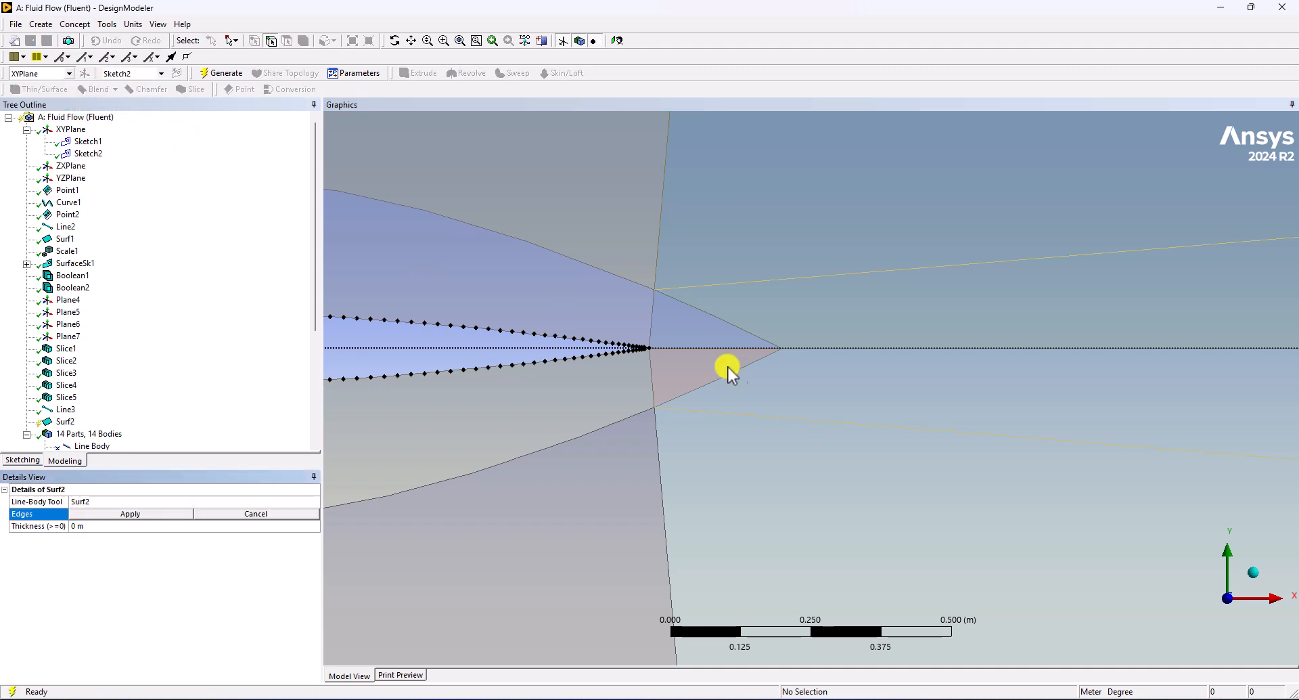
left_click(767, 278)
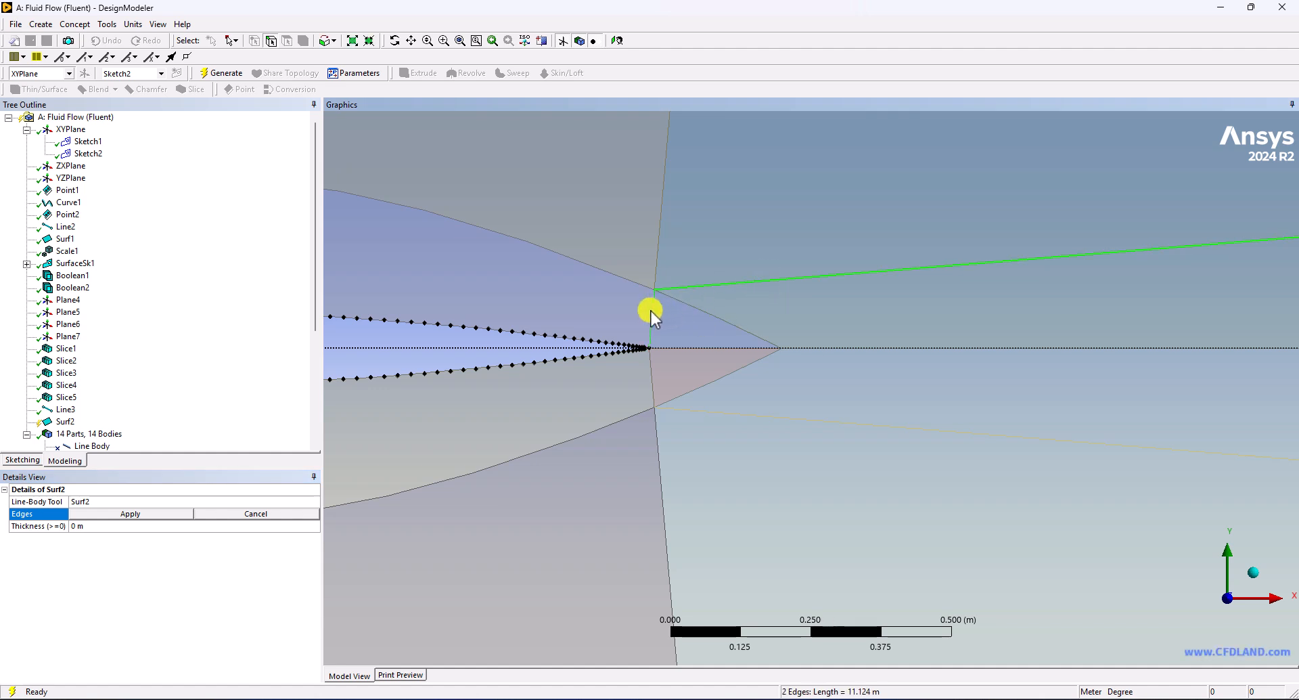
left_click(739, 418, "ctrl")
scroll(818, 508, "down", 6)
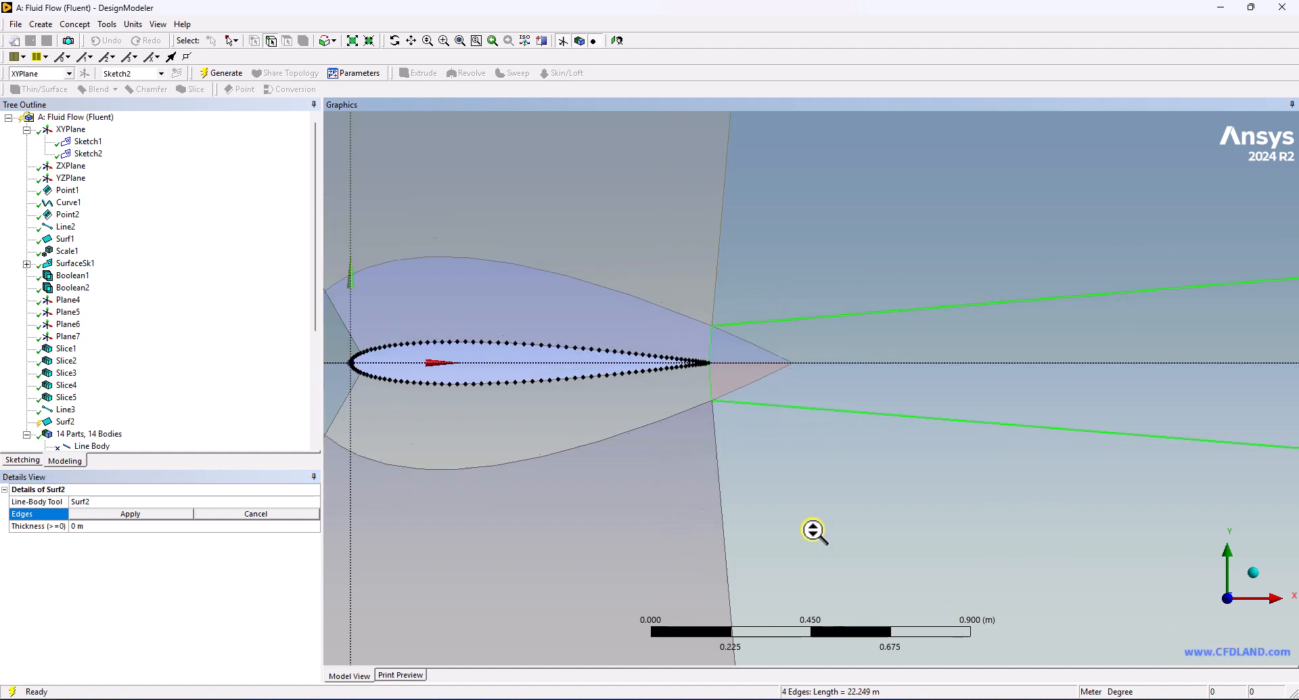
scroll(812, 310, "down", 3)
middle_click_drag(1286, 357, 749, 357, "ctrl")
Step: Complete the wake edge loop with the line segment between the two outlet points, excluding the full-length outlet edges above and below
left_click(963, 366, "ctrl")
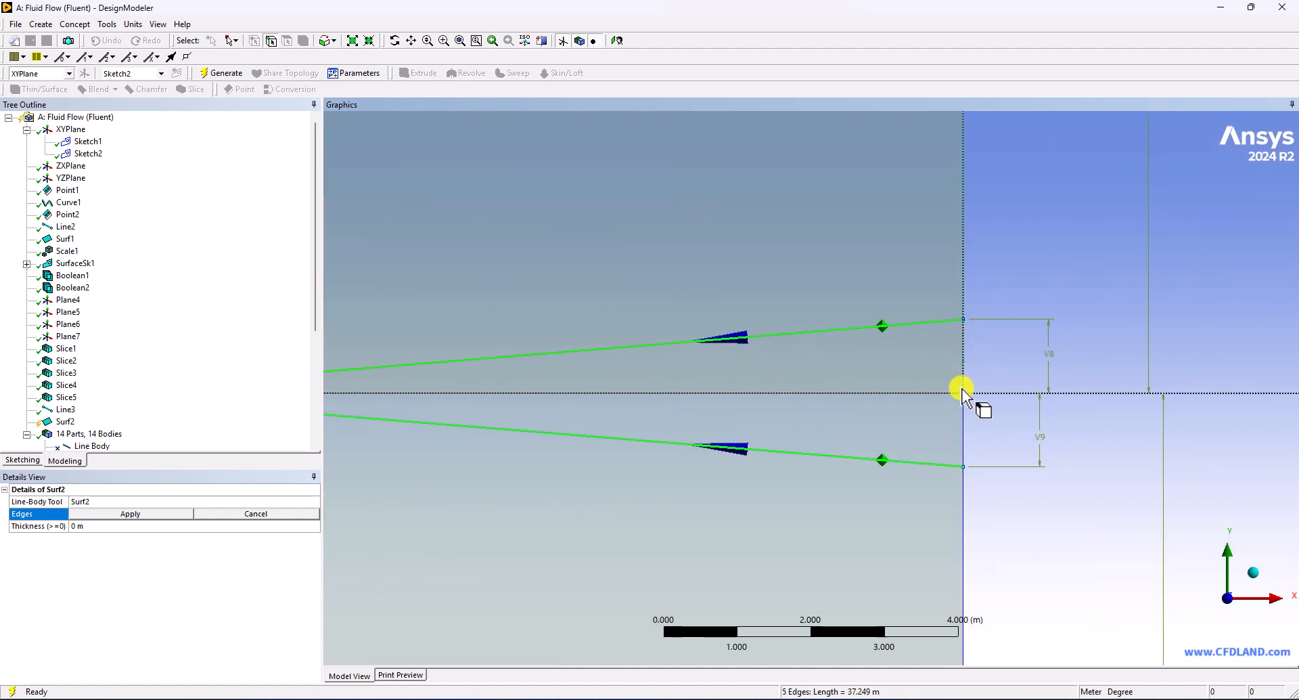
left_click(964, 439, "ctrl")
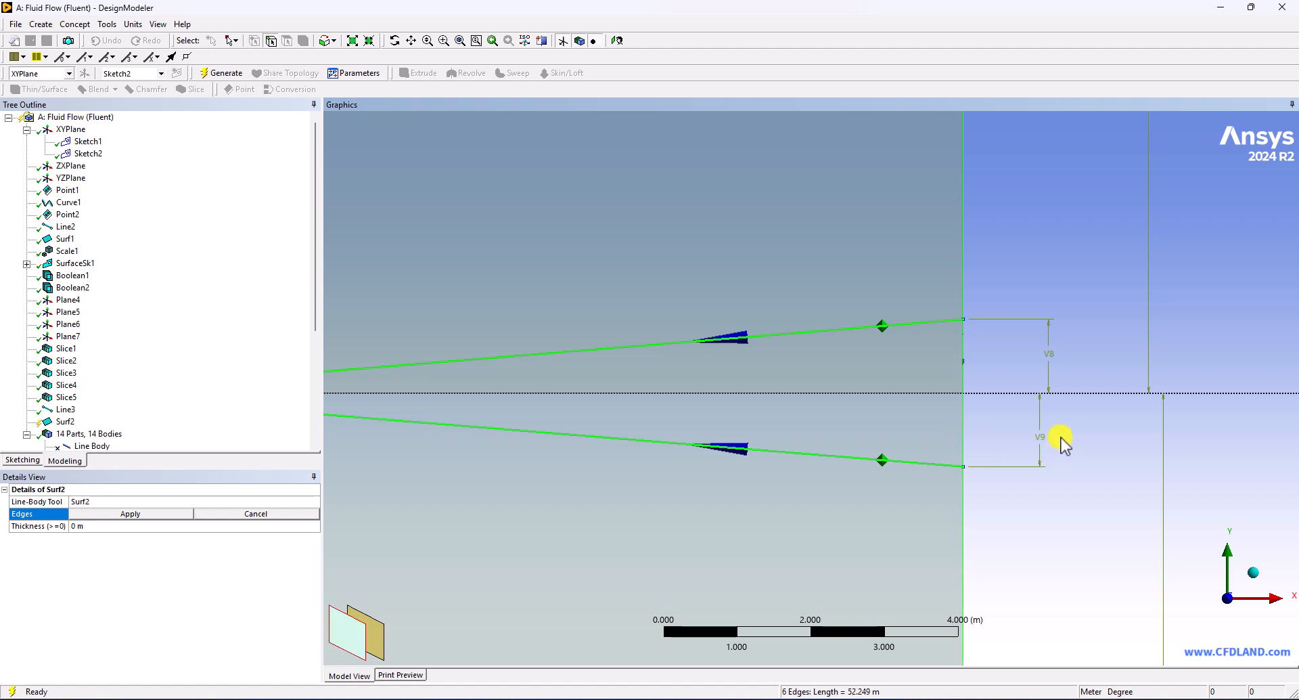
right_click_drag(940, 448, 995, 497)
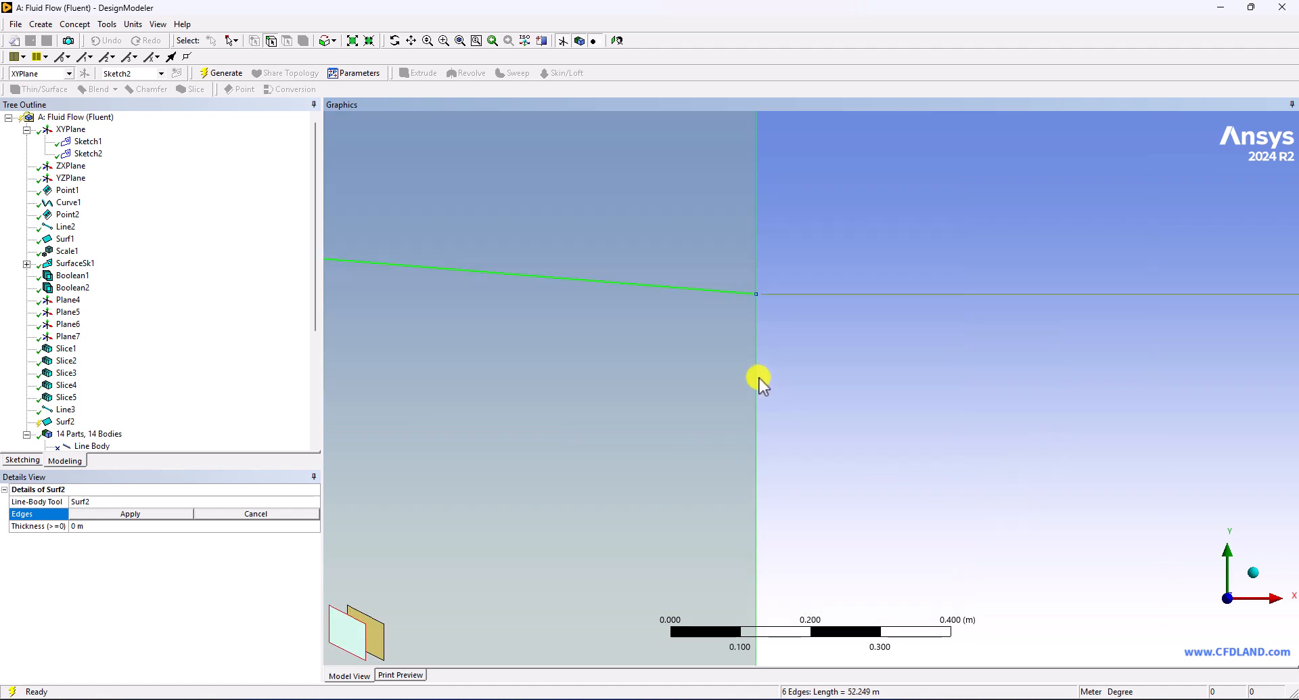
scroll(819, 303, "down", 1)
scroll(819, 302, "down", 2)
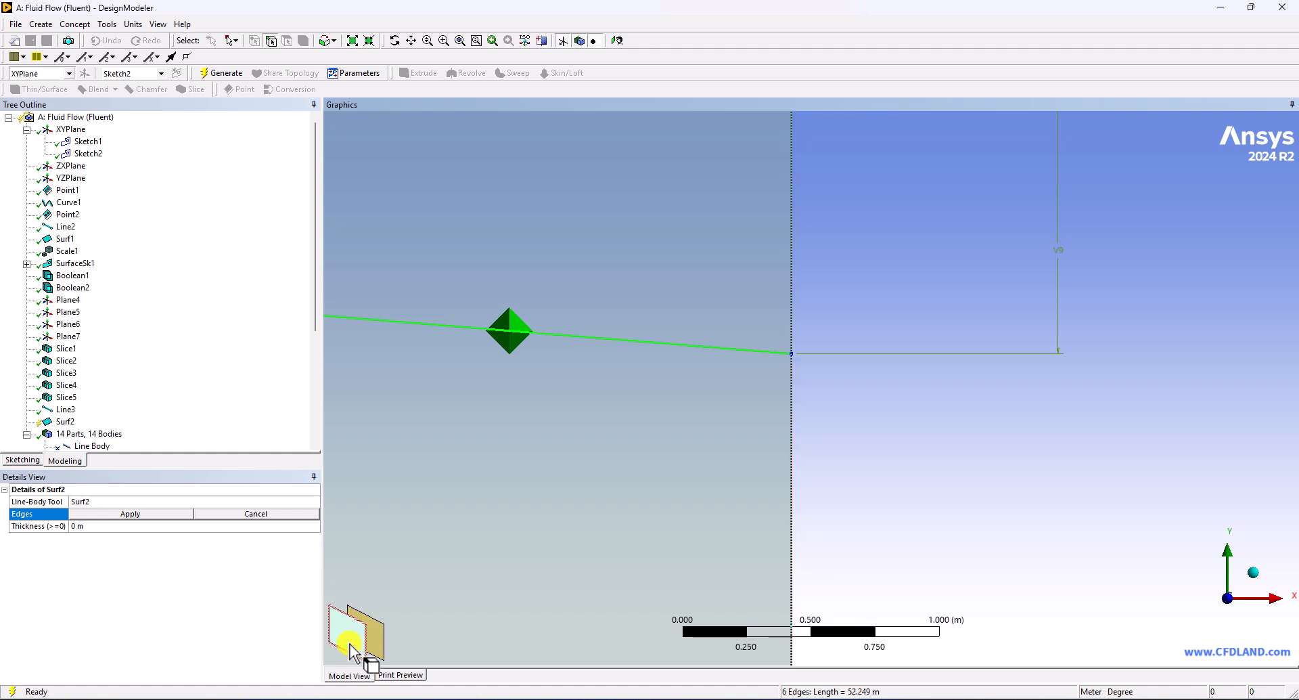
left_click(374, 635, "ctrl")
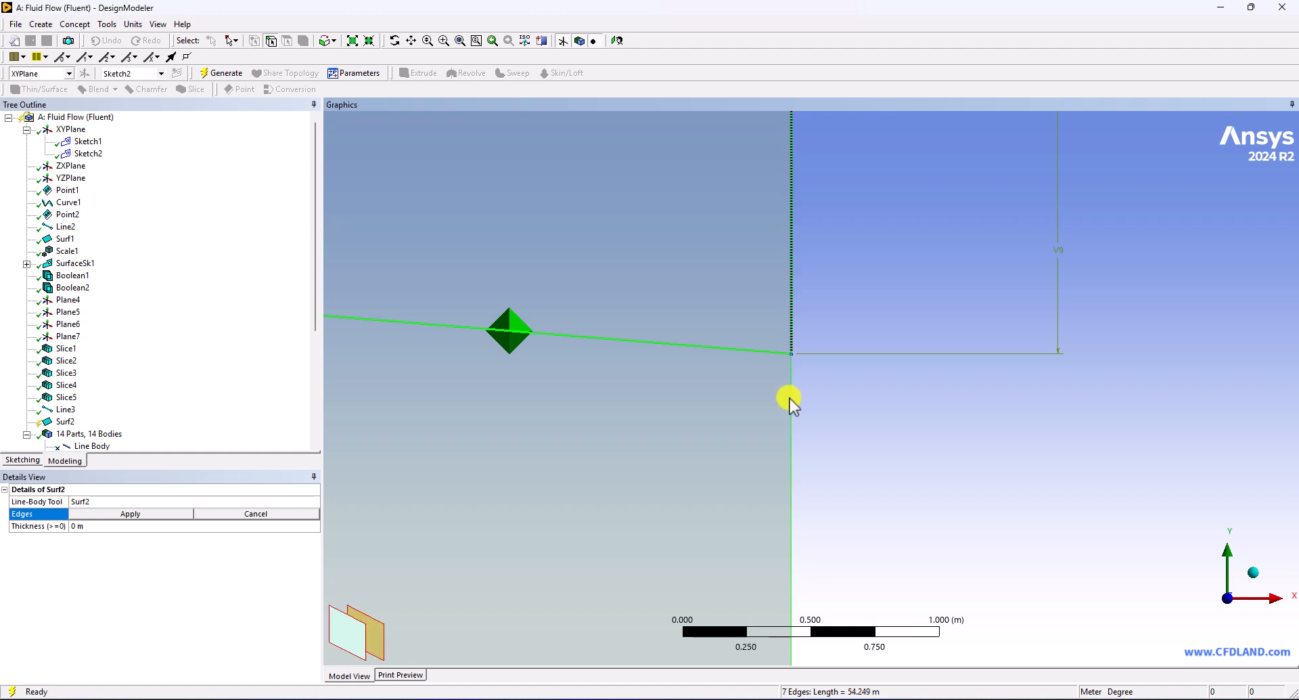
scroll(916, 227, "down", 1)
scroll(918, 228, "down", 4)
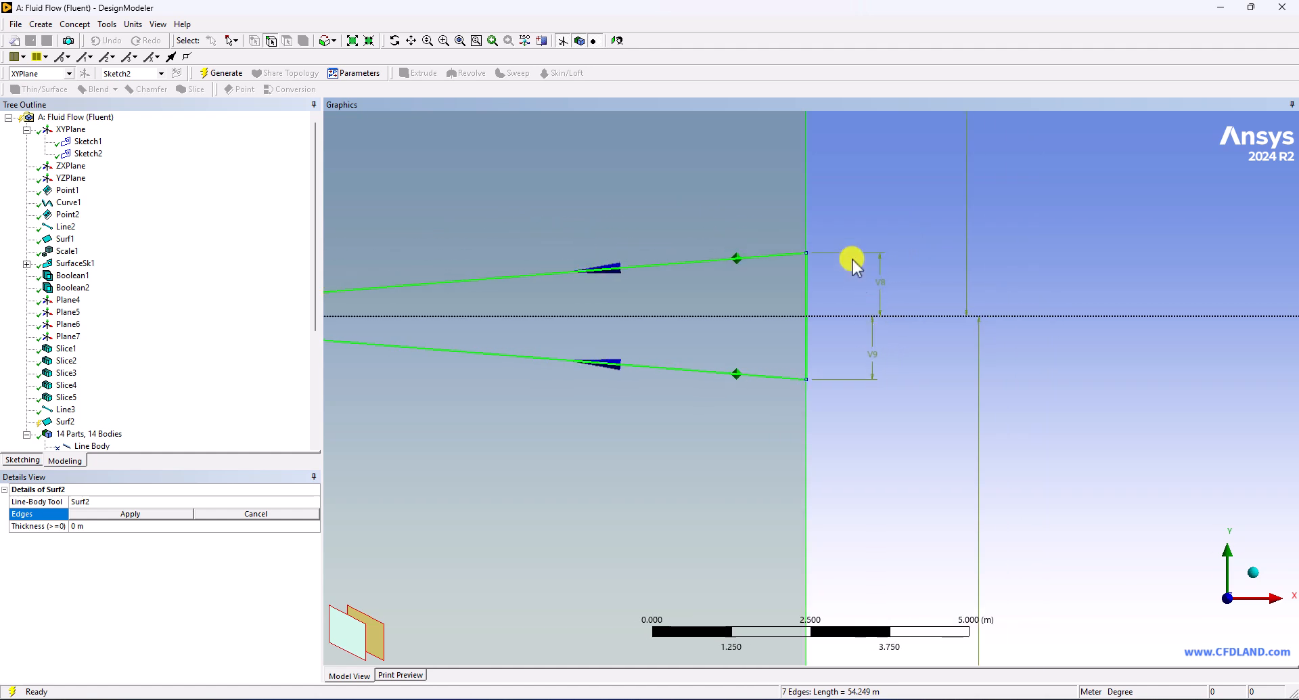
left_click(807, 211, "ctrl")
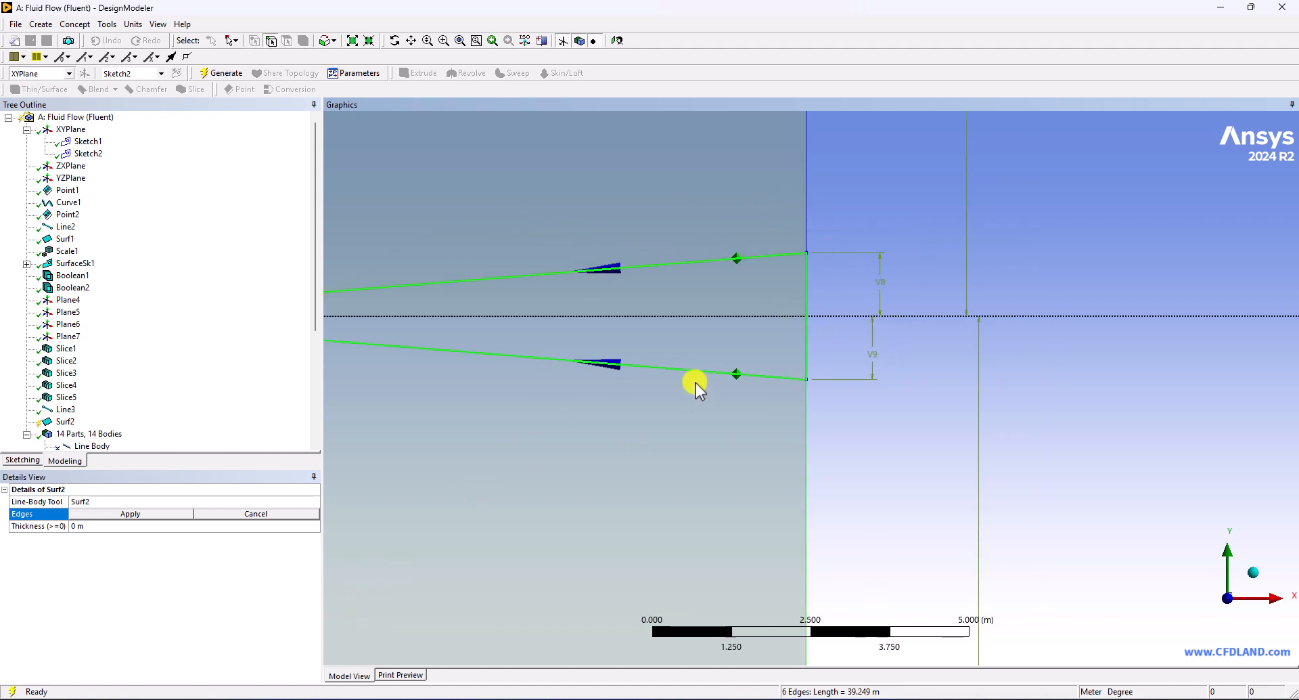
left_click(806, 410, "ctrl")
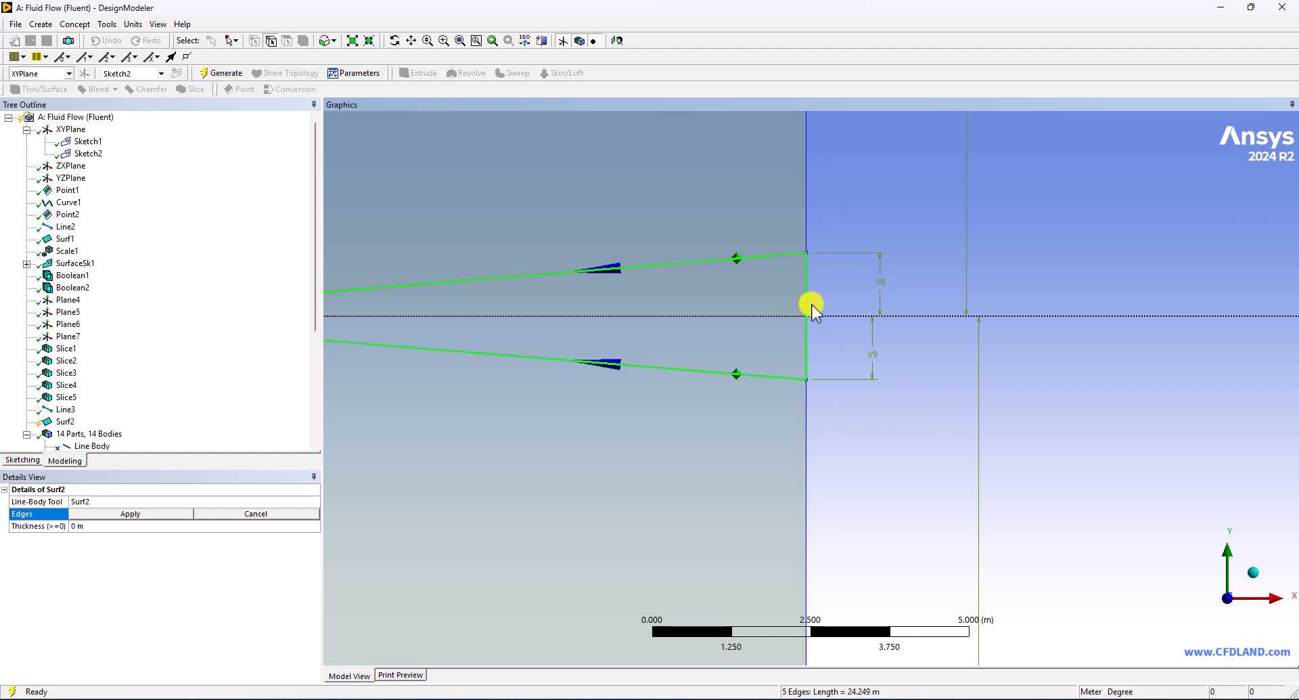
Step: Apply the five selected edges and generate the wake surface from the trailing edge to the outlet
left_click(150, 514)
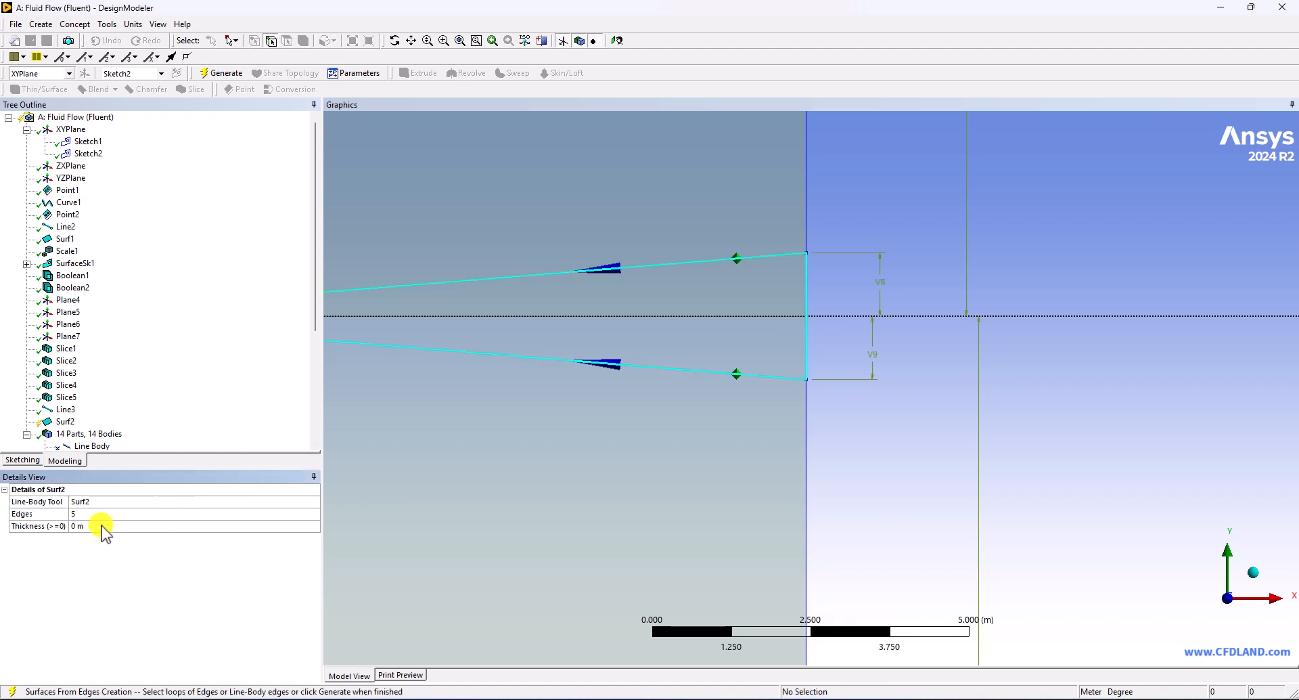
left_click(217, 73)
middle_click_drag(679, 232, 598, 437, "shift")
middle_click_drag(532, 396, 572, 393, "ctrl")
Step: Suppress the line body that outlines the wake region in the list of bodies
left_click_drag(315, 257, 311, 415)
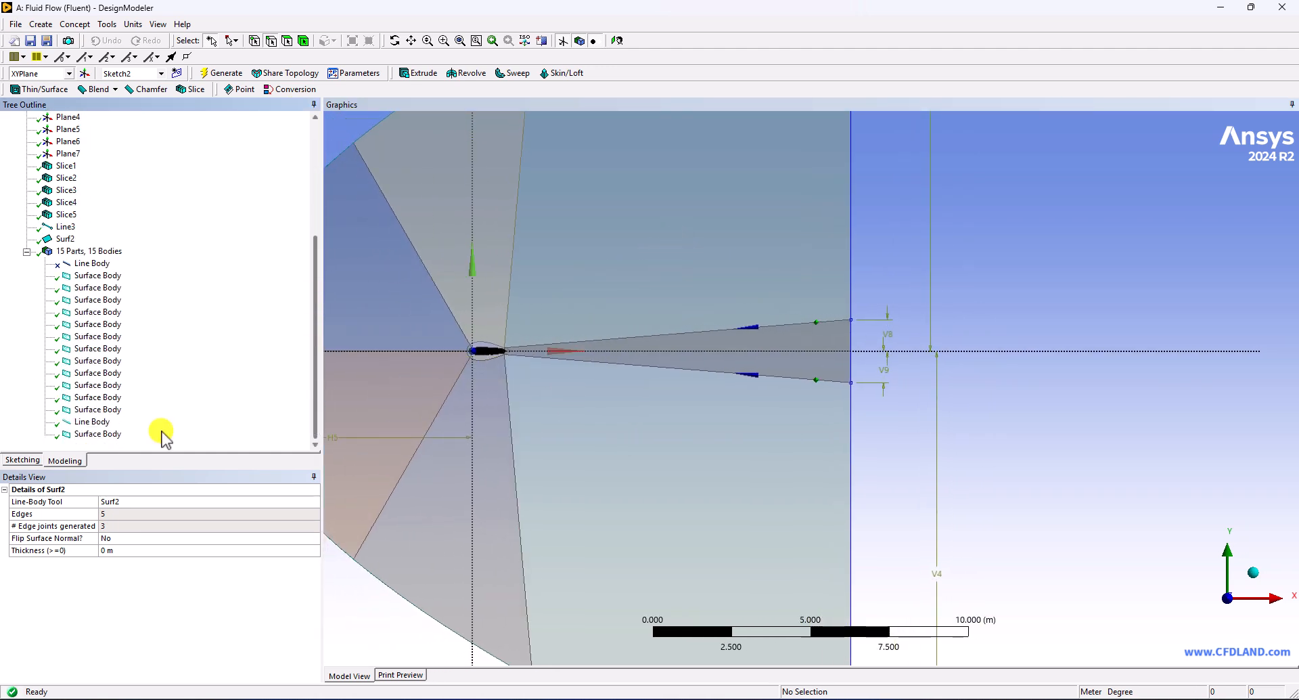
left_click(94, 423)
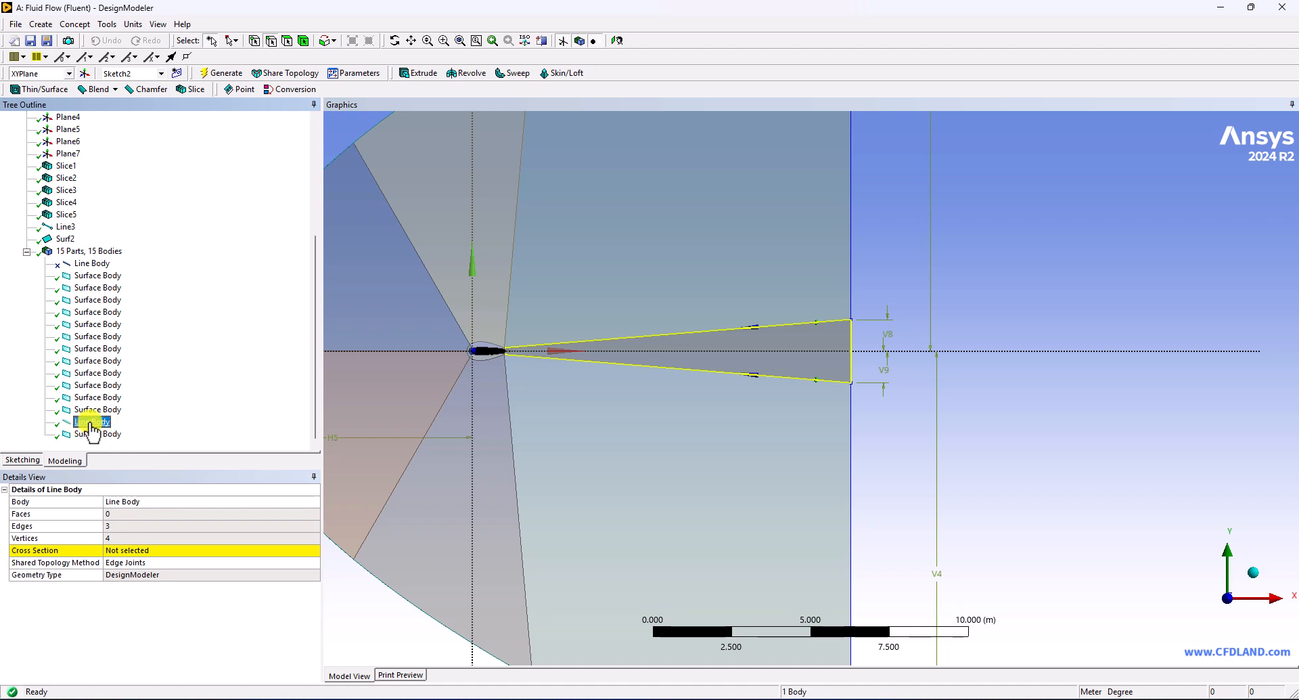
right_click(91, 424)
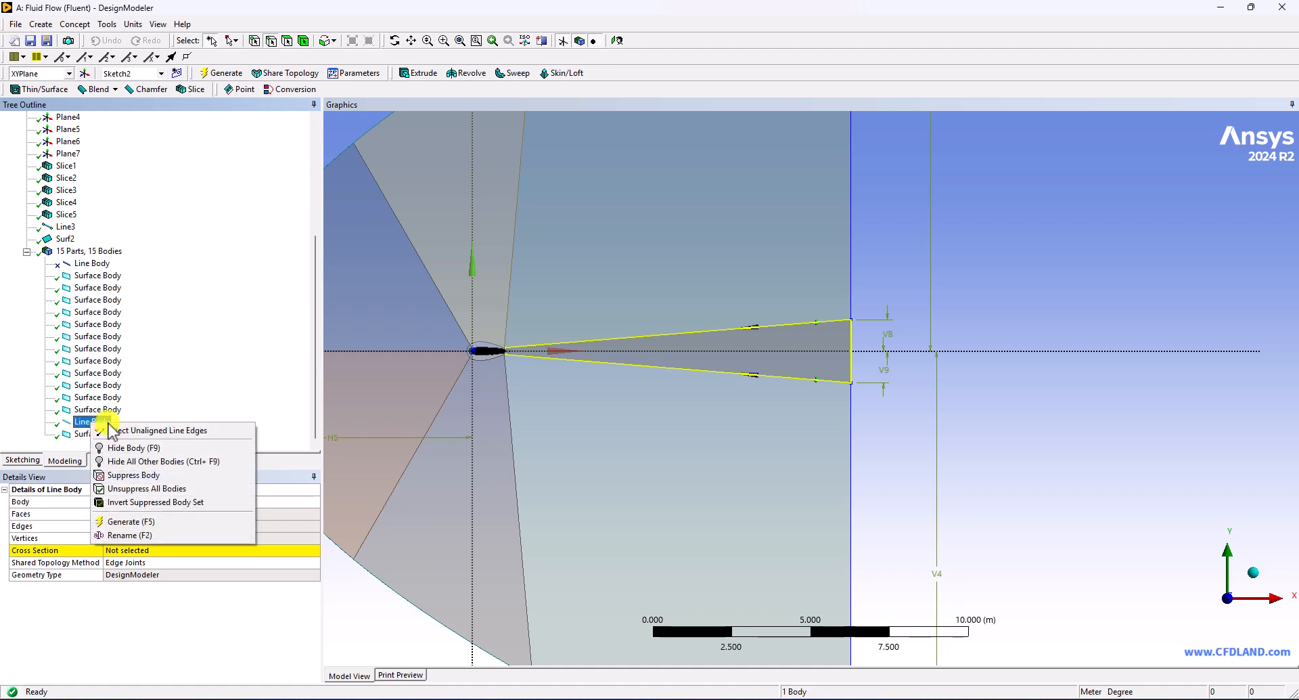
left_click(128, 474)
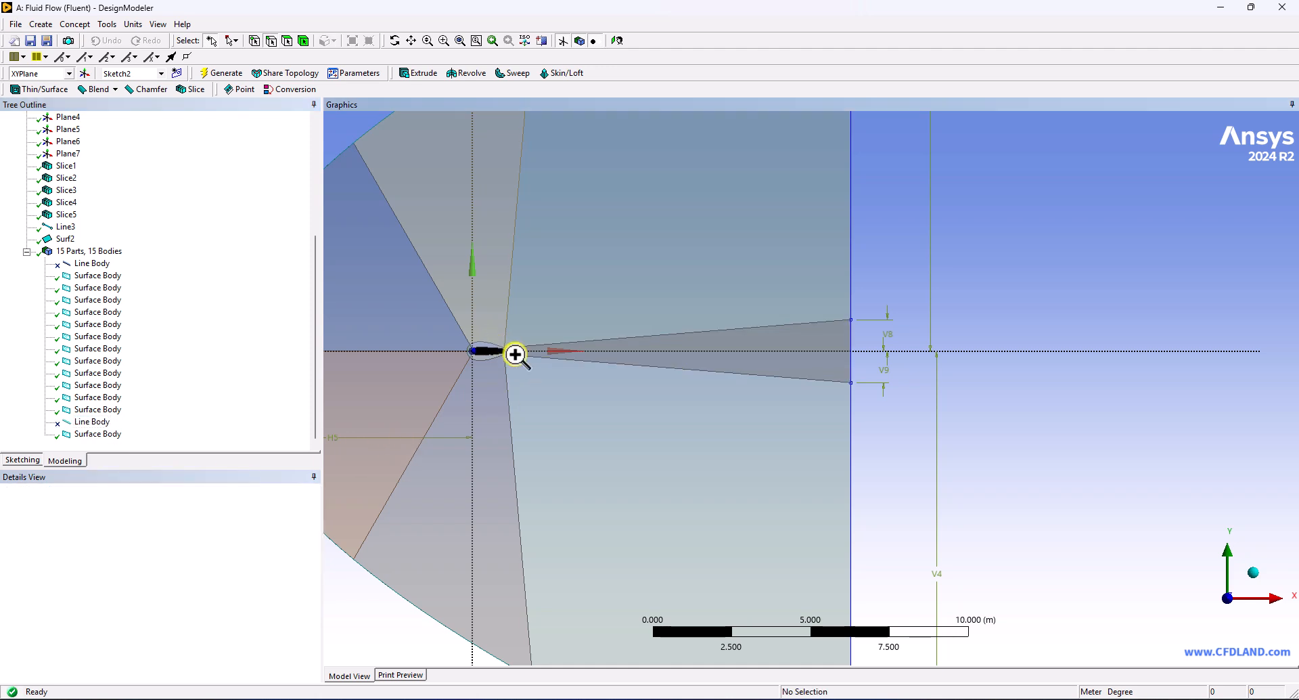
Step: Examine the faces around and behind the airfoil's trailing edge to identify overlapping surface bodies
scroll(513, 353, "up", 5)
scroll(722, 406, "up", 2)
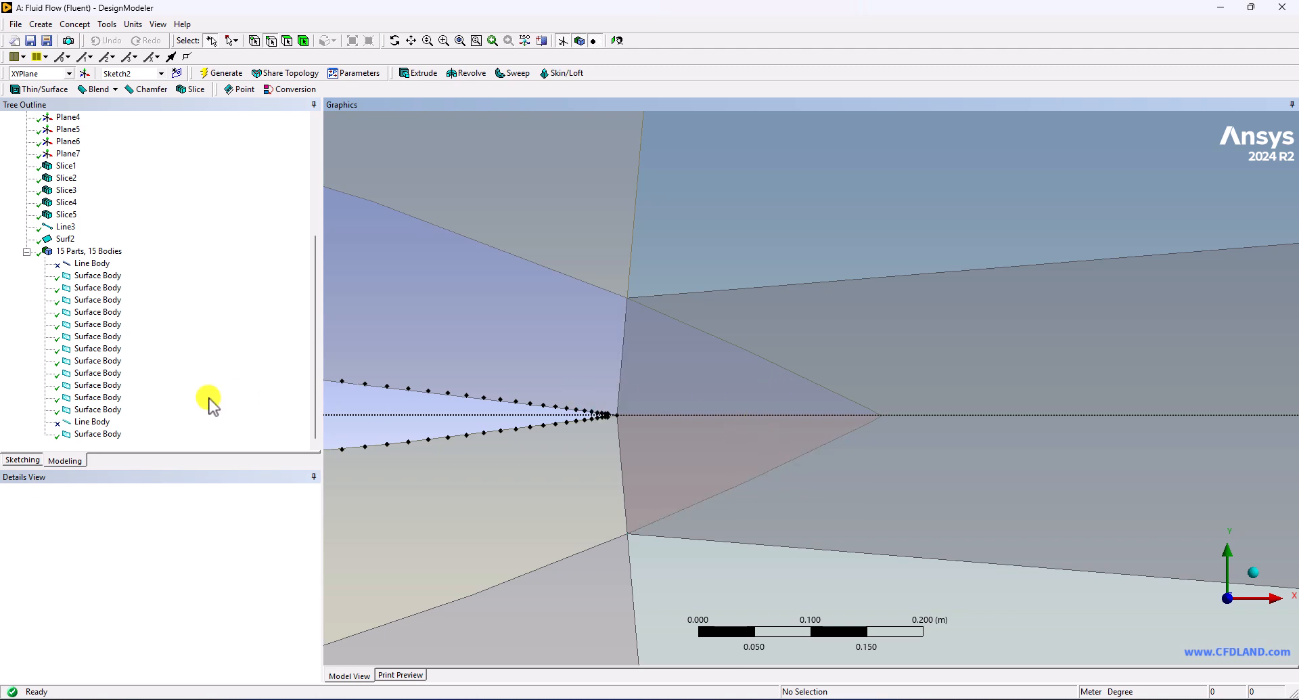
left_click(88, 397)
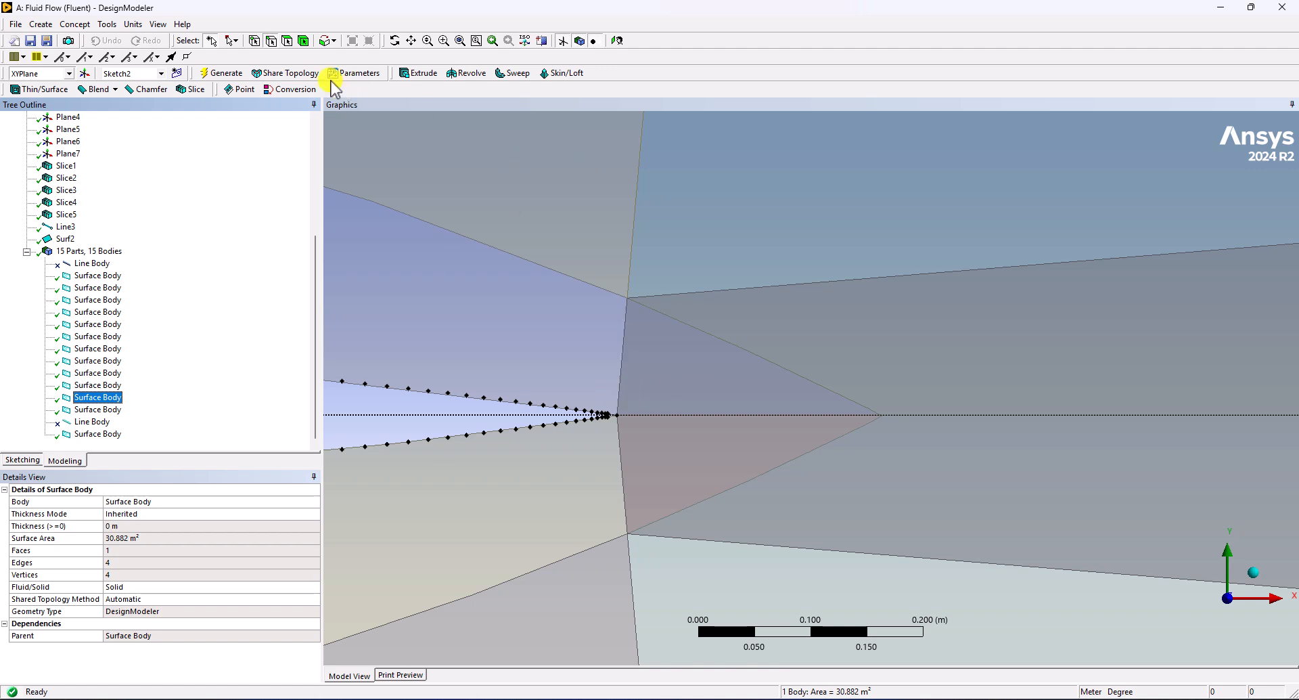
left_click(287, 40)
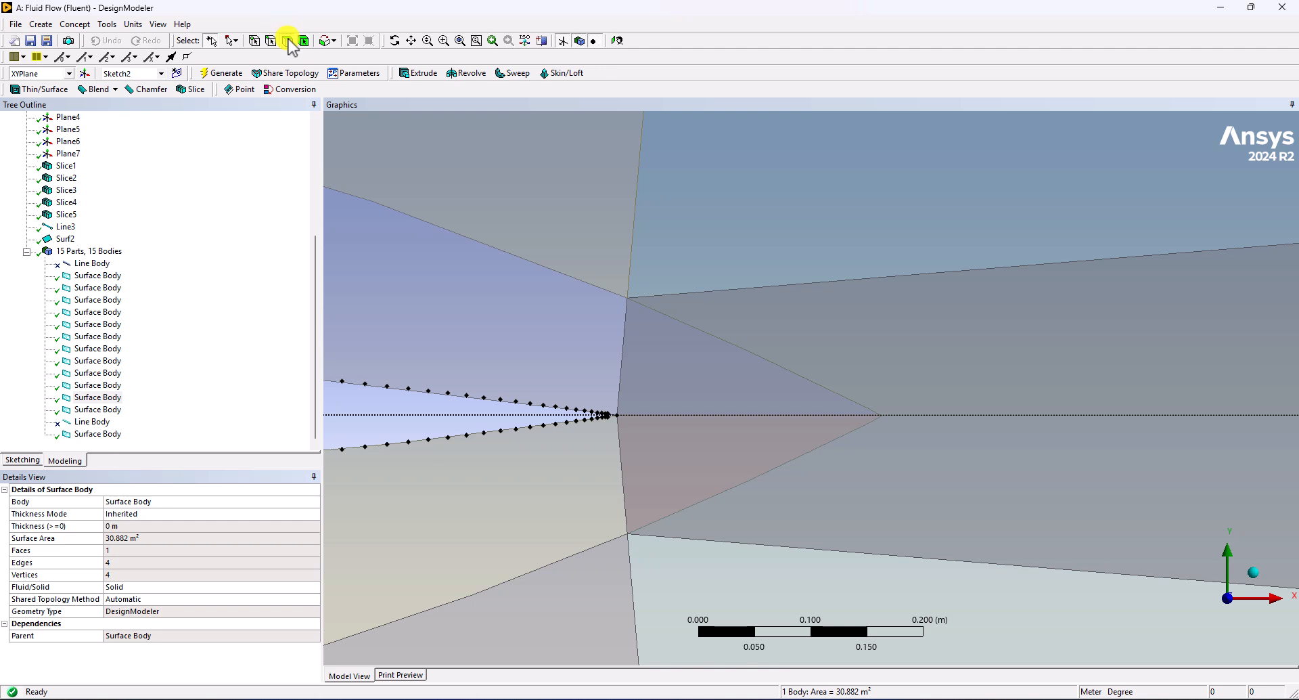
left_click(567, 159)
left_click(432, 307)
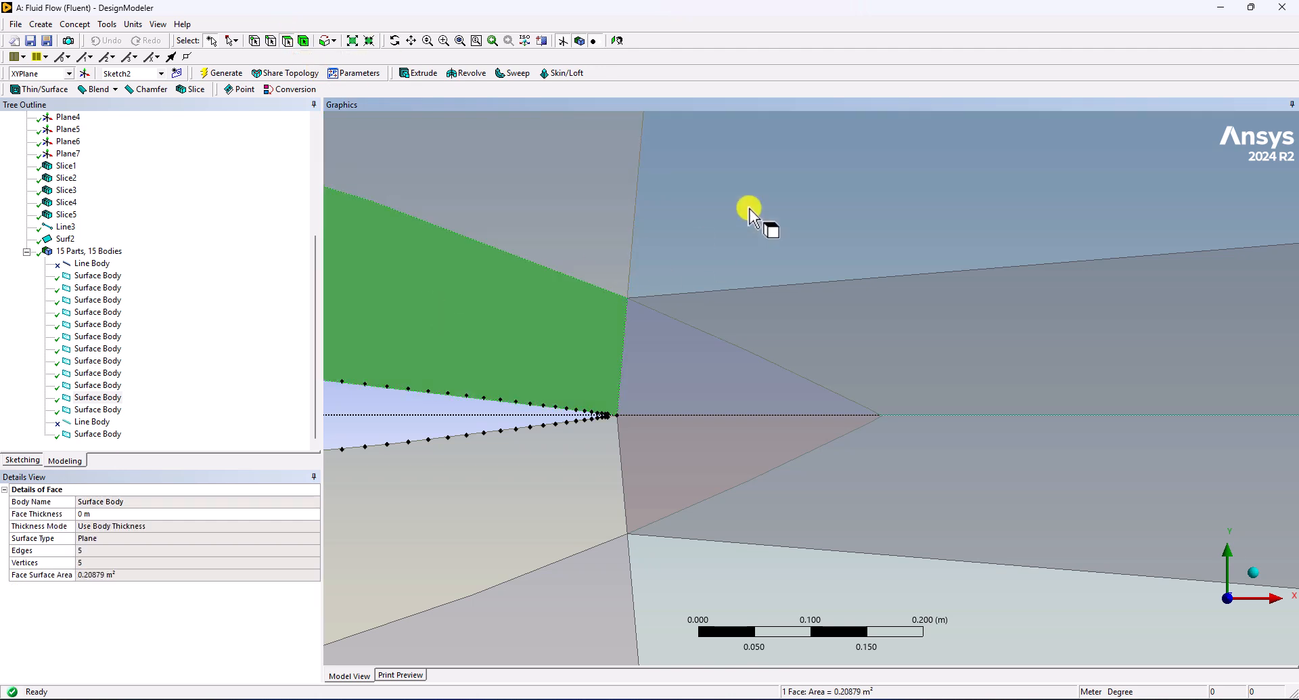
left_click(748, 210)
left_click(943, 372)
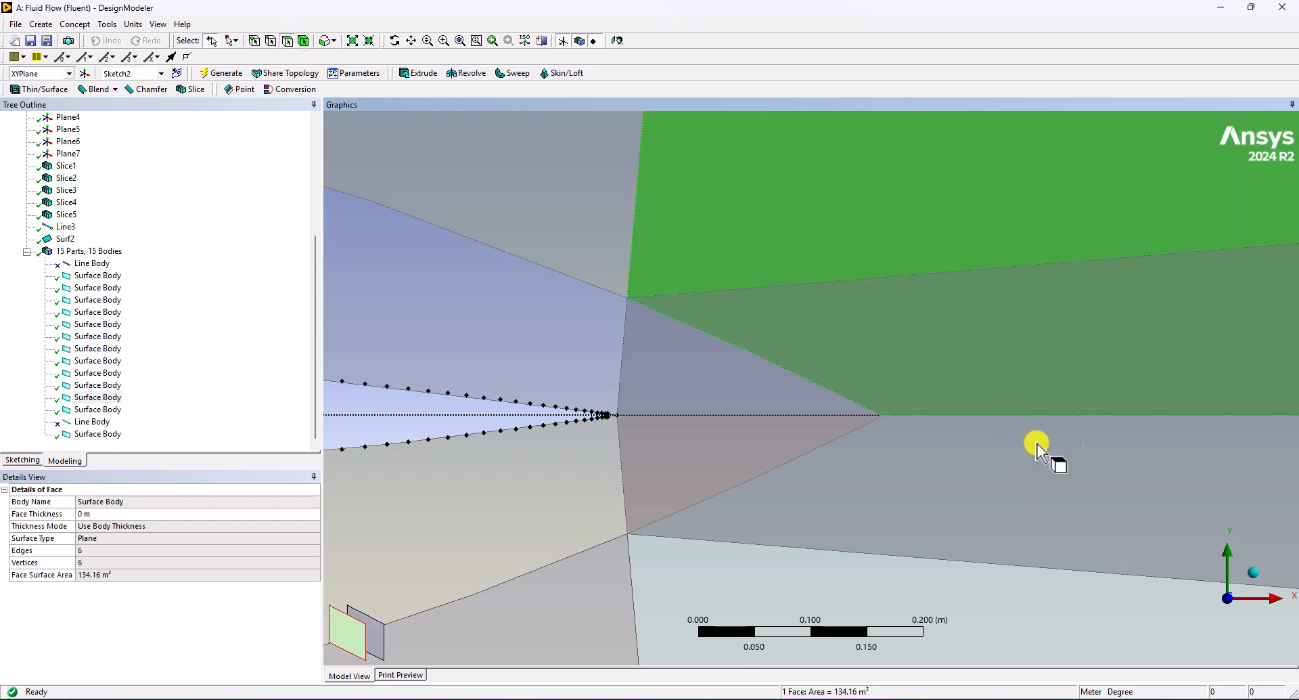
Step: Hide the wedge-shaped wake body and suppress the two small triangular bodies directly behind the airfoil's trailing edge
left_click(1053, 417)
right_click(957, 376)
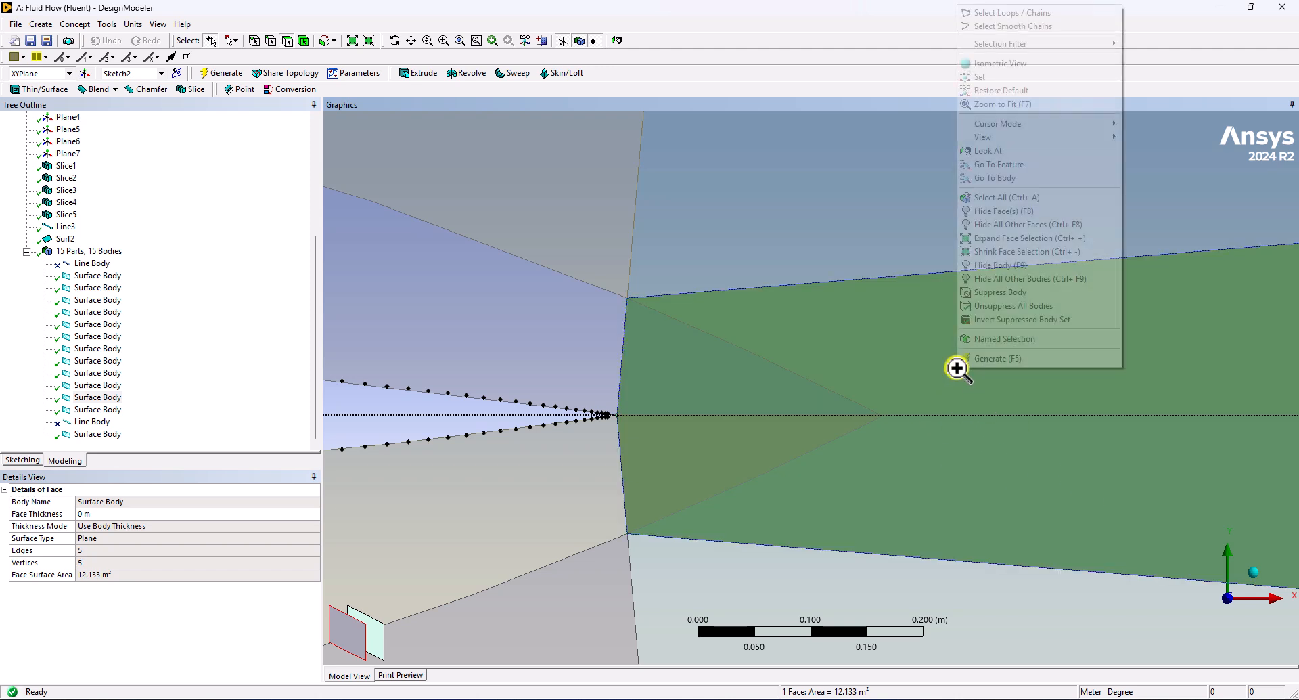
left_click(995, 266)
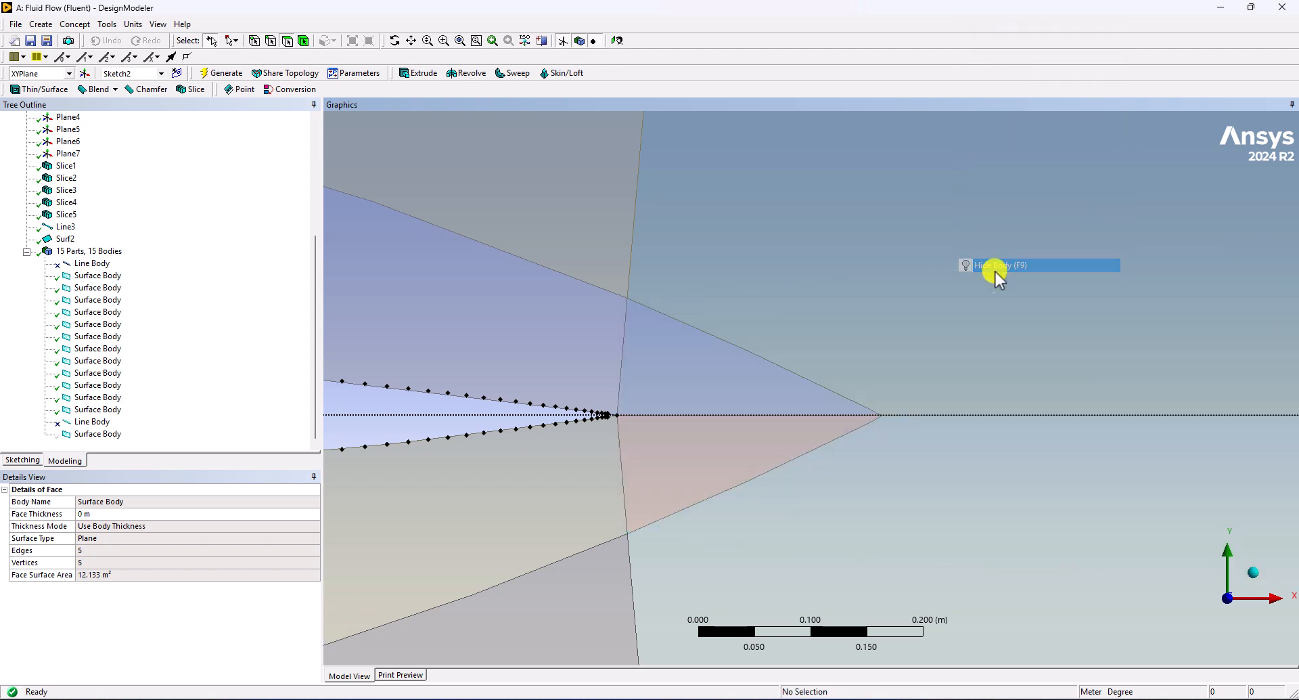
left_click(694, 379)
left_click(683, 445, "ctrl")
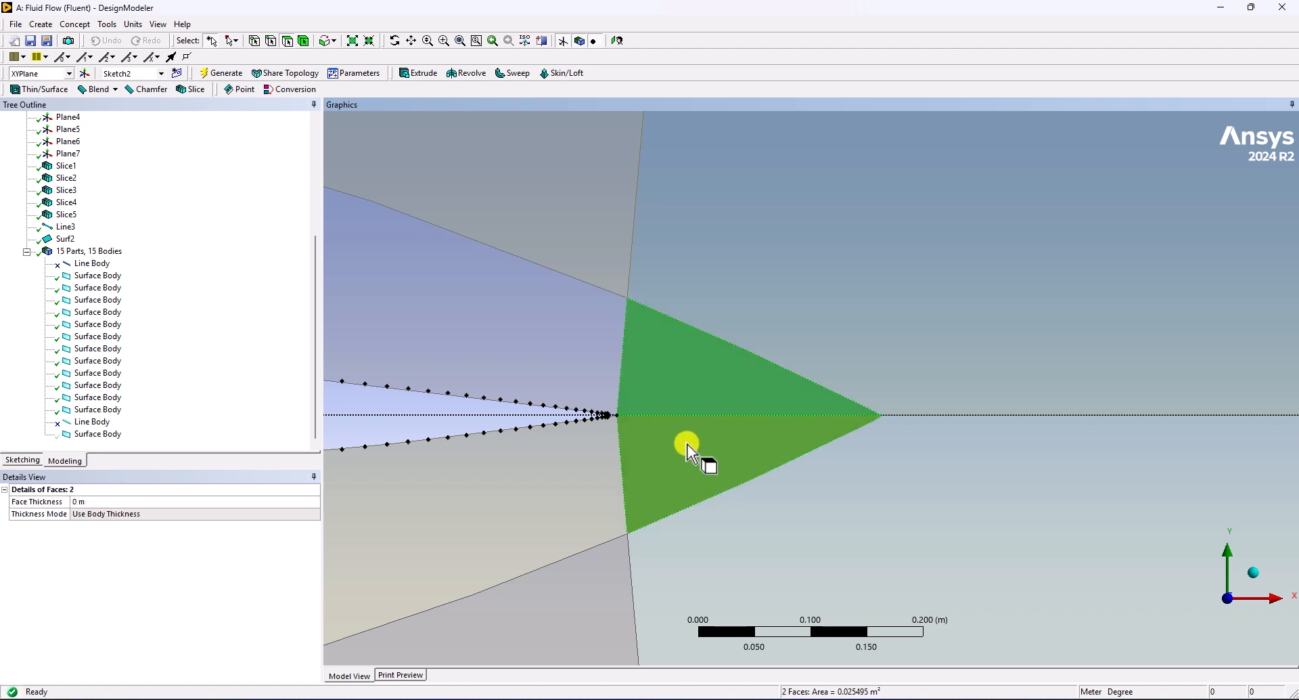
right_click(687, 444)
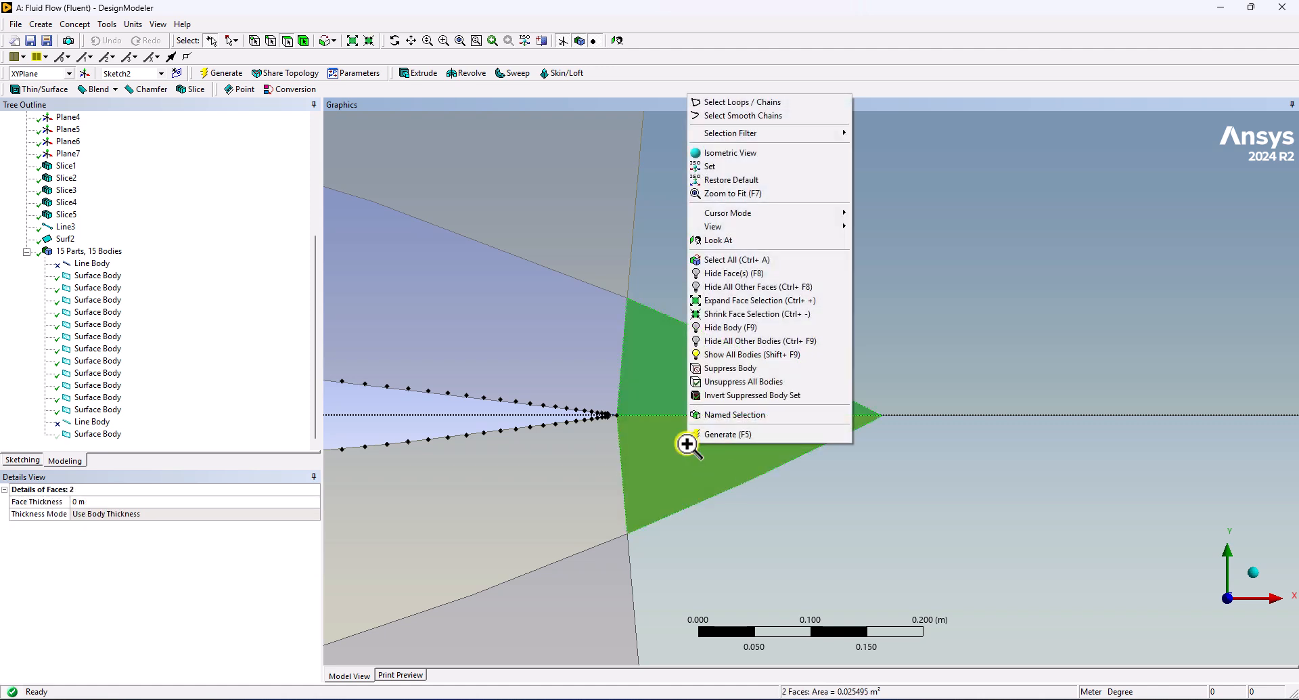
left_click(726, 354)
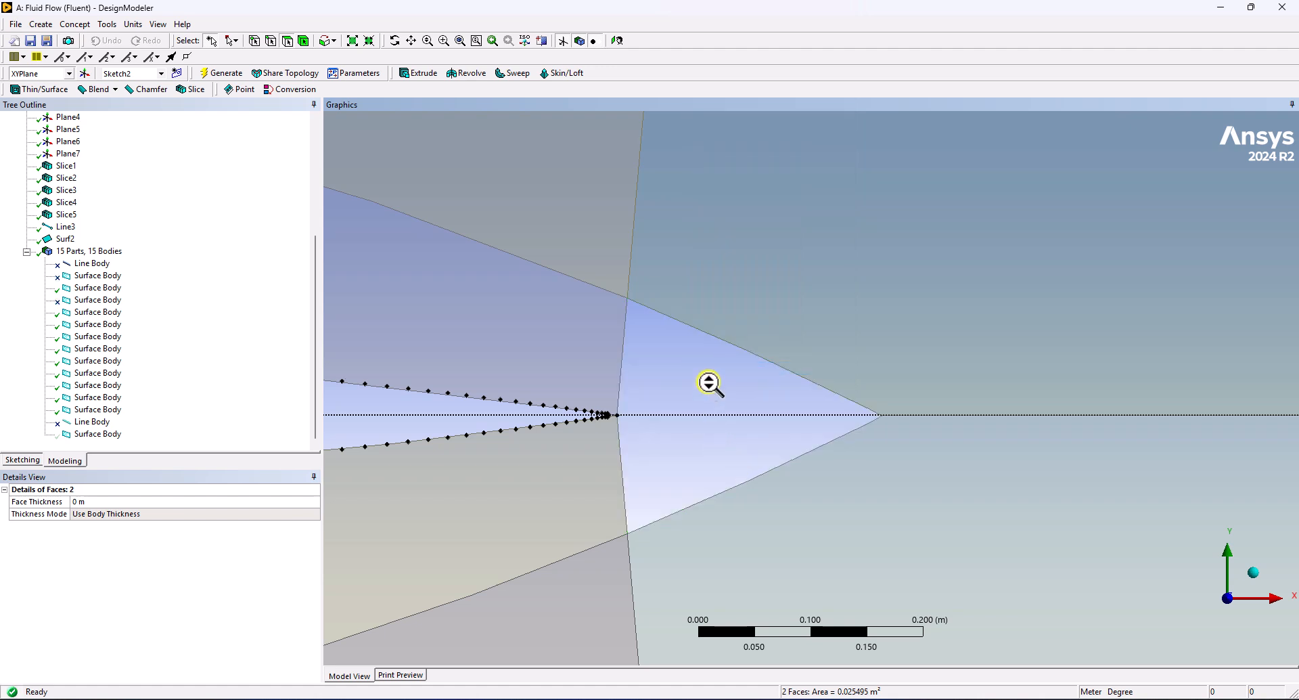
Step: Show all hidden bodies around the airfoil again
scroll(705, 386, "down", 2)
scroll(709, 401, "down", 2)
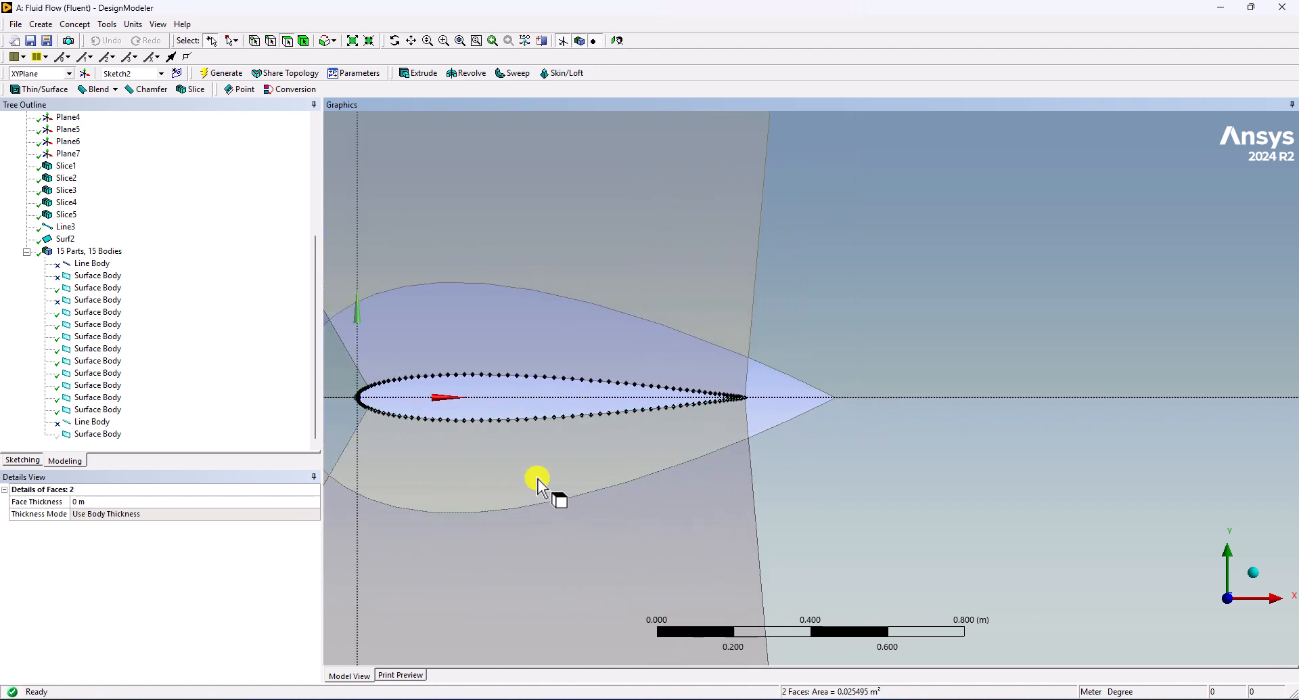
right_click(619, 372)
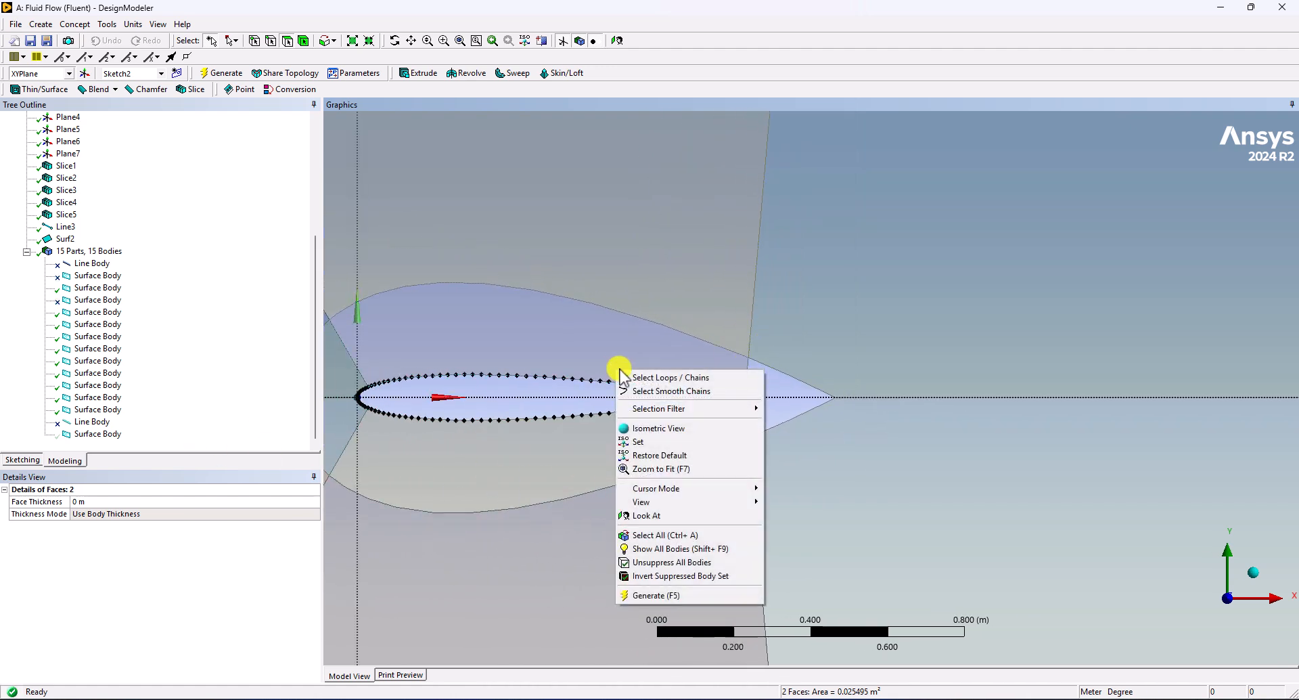
left_click(688, 549)
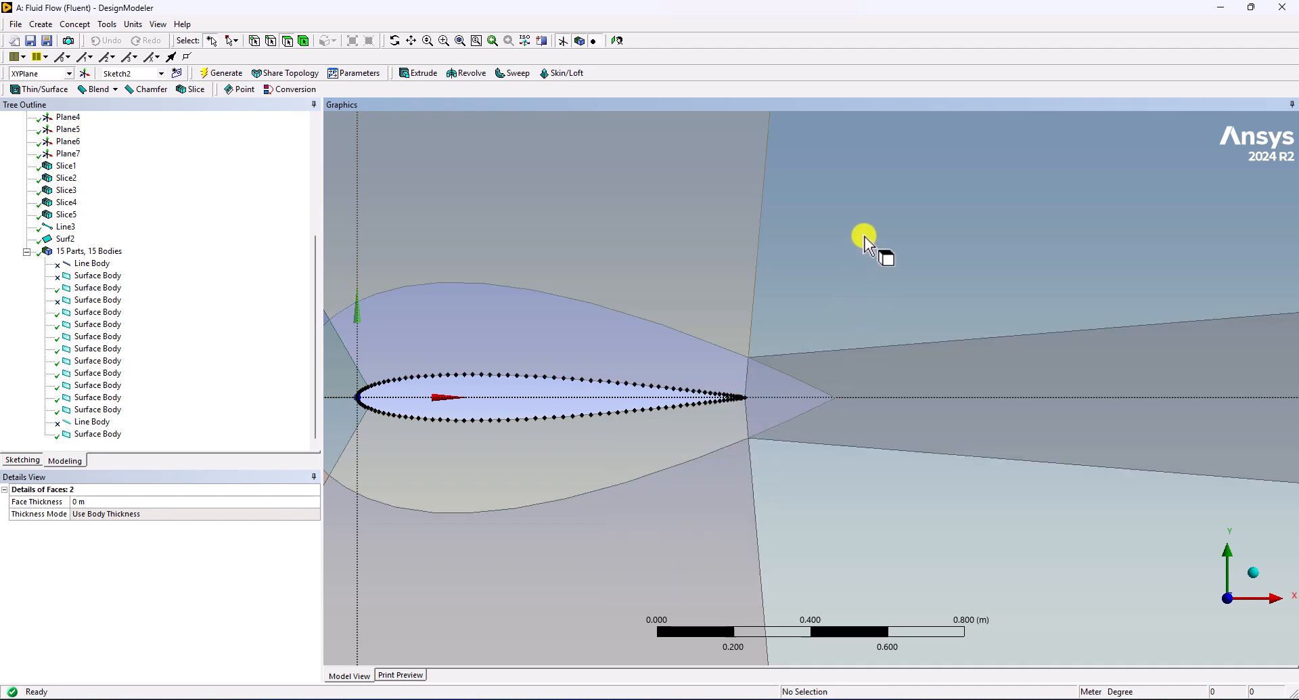
Step: Check which downstream bodies overlap, and start a Boolean Subtract with the wedge-shaped wake body as the tool body
scroll(859, 284, "down", 6)
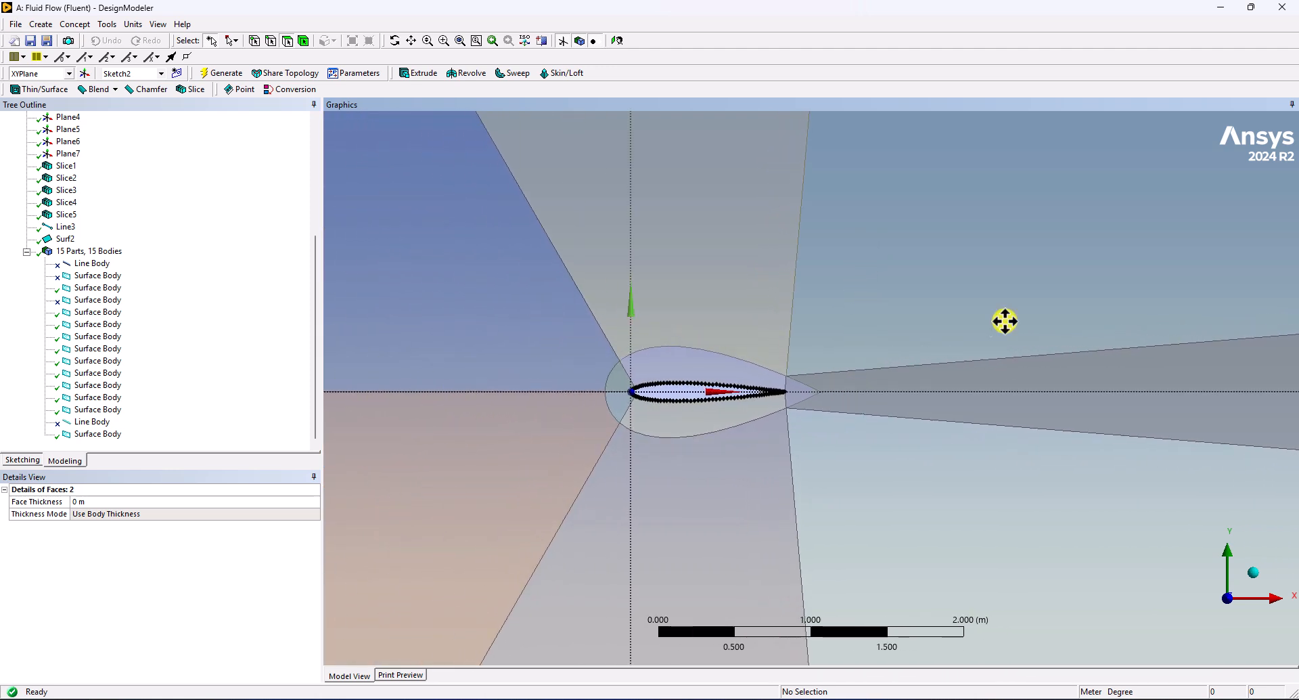
middle_click_drag(1005, 321, 644, 336, "ctrl")
scroll(597, 464, "down", 5)
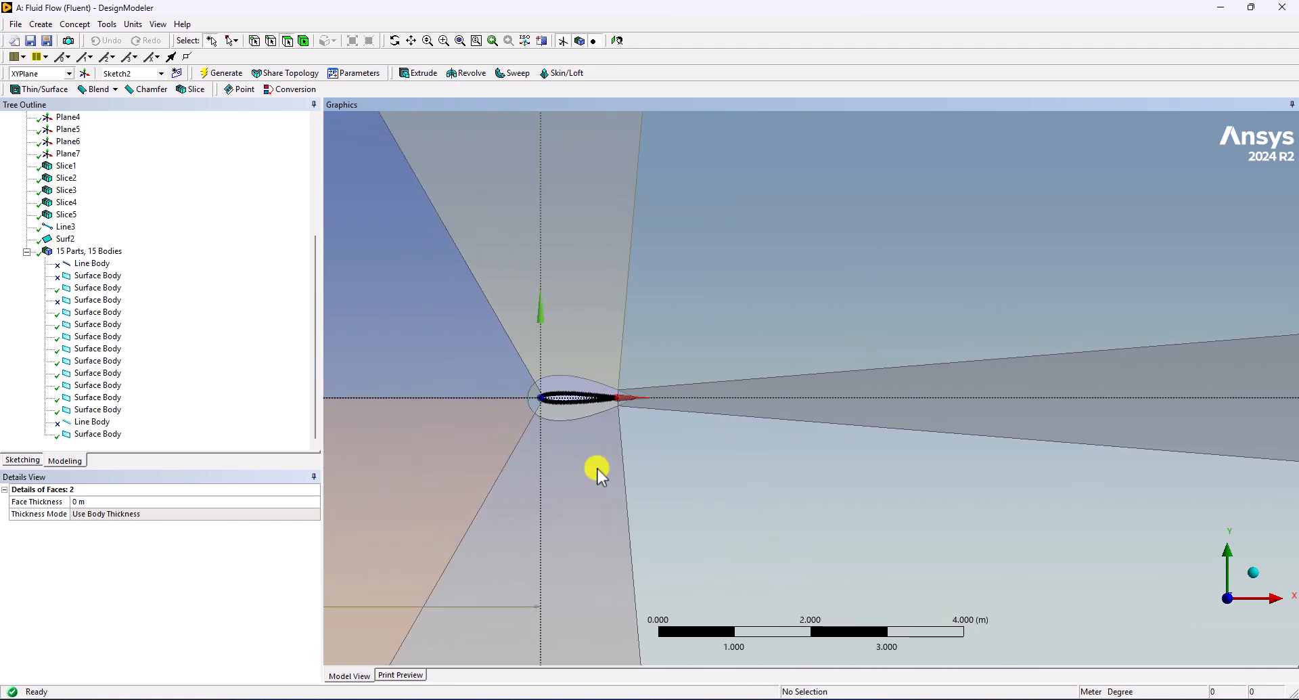
left_click(781, 304)
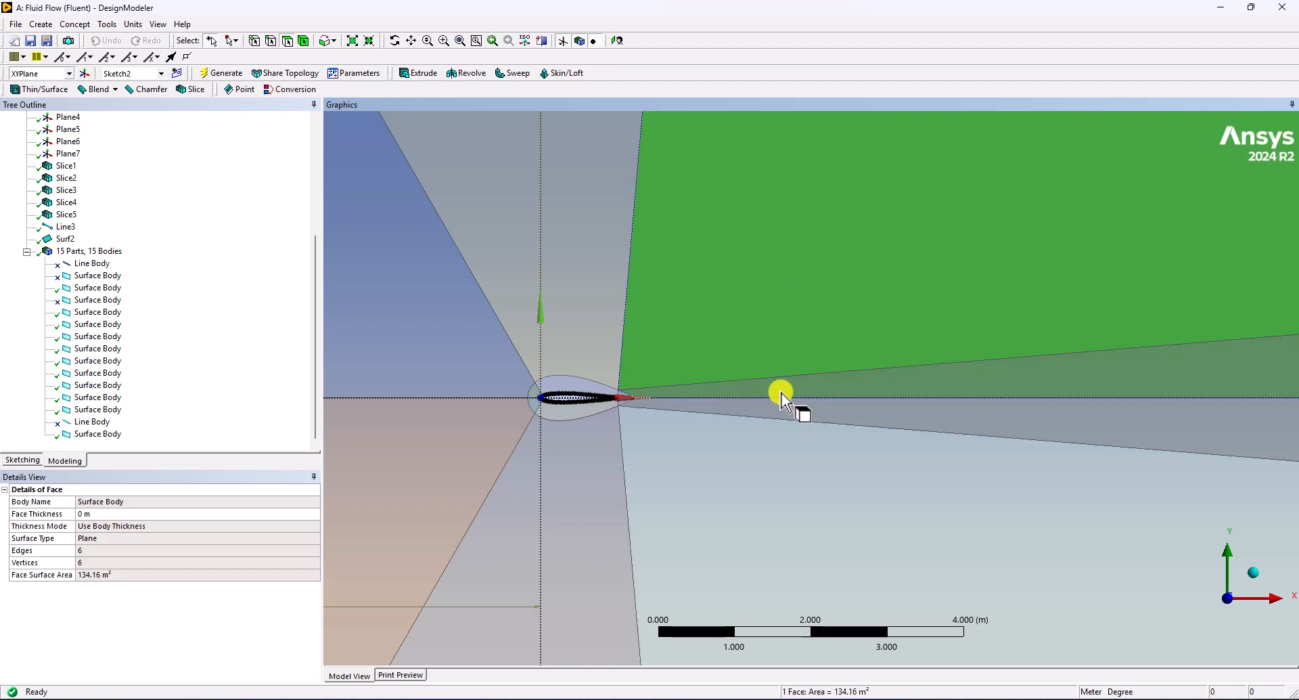
left_click(799, 431)
left_click(880, 420)
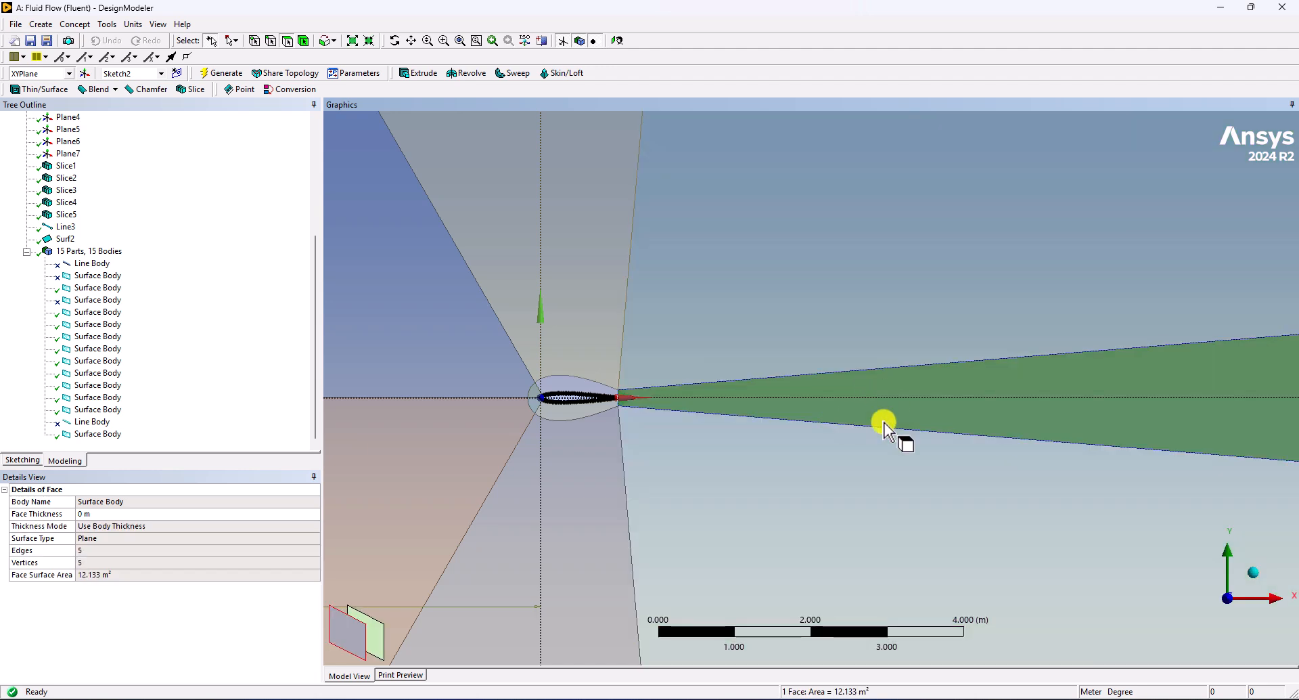
left_click(41, 24)
left_click(60, 232)
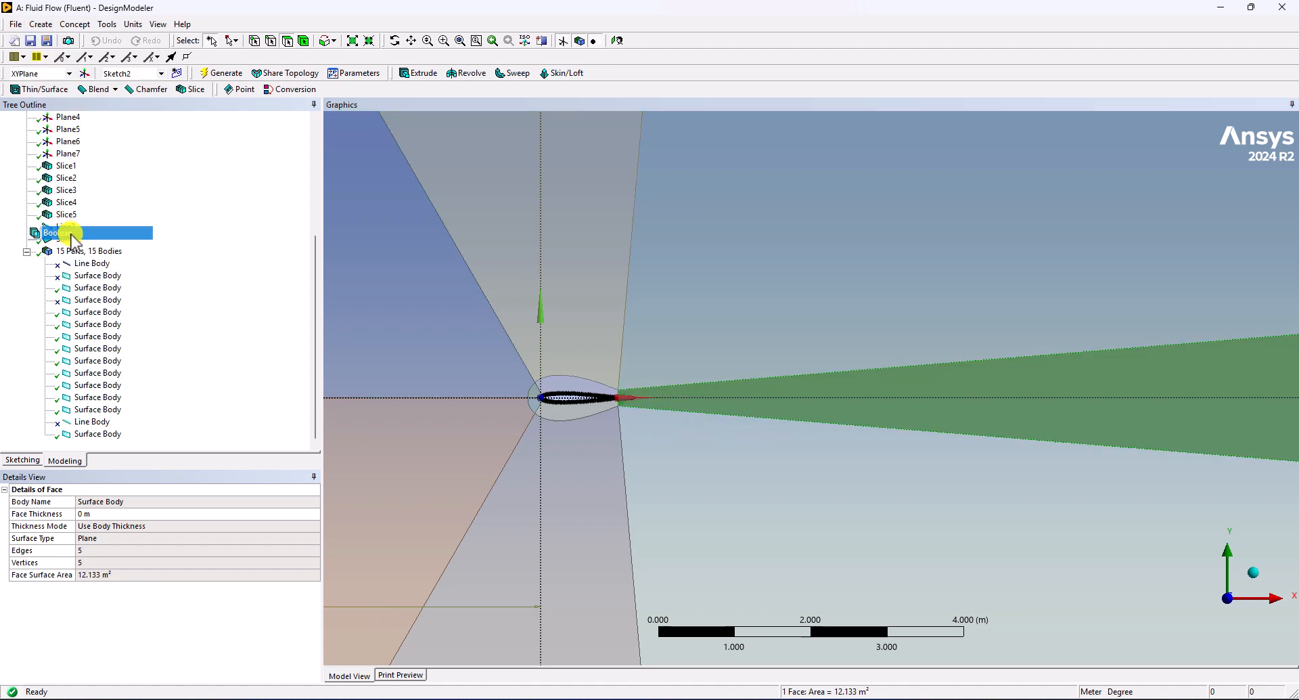
left_click(167, 539)
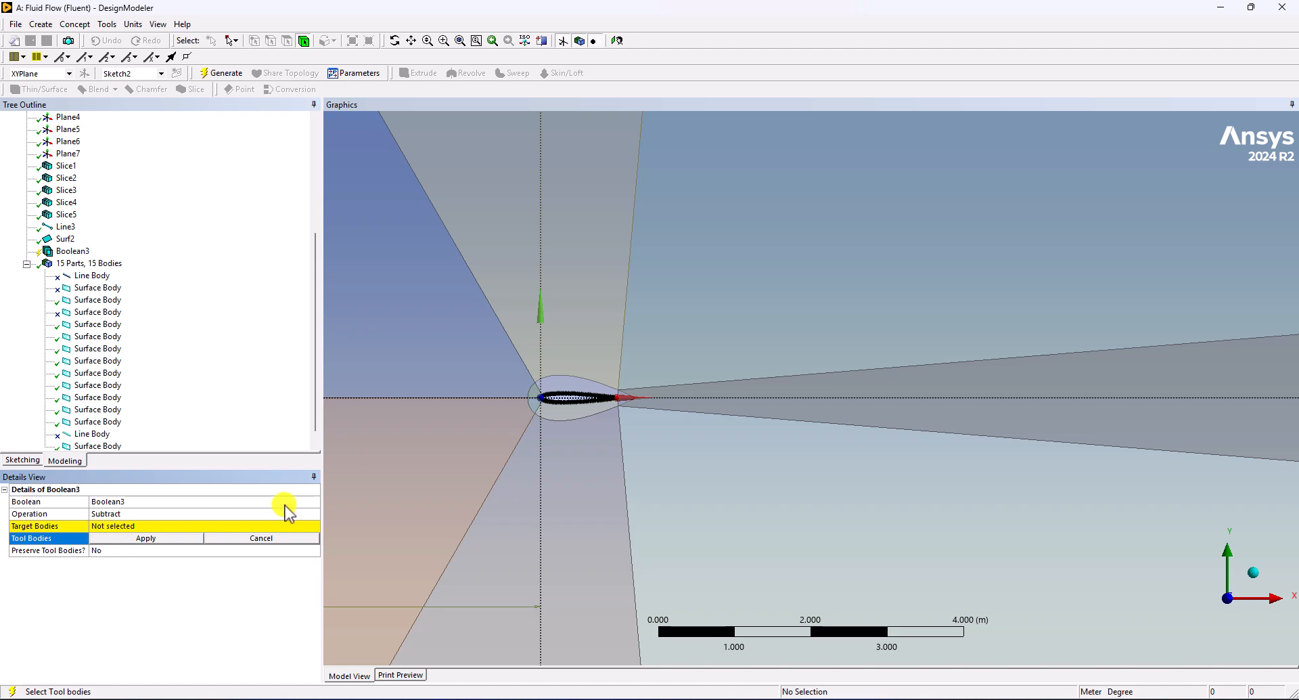
left_click(848, 387)
left_click(159, 542)
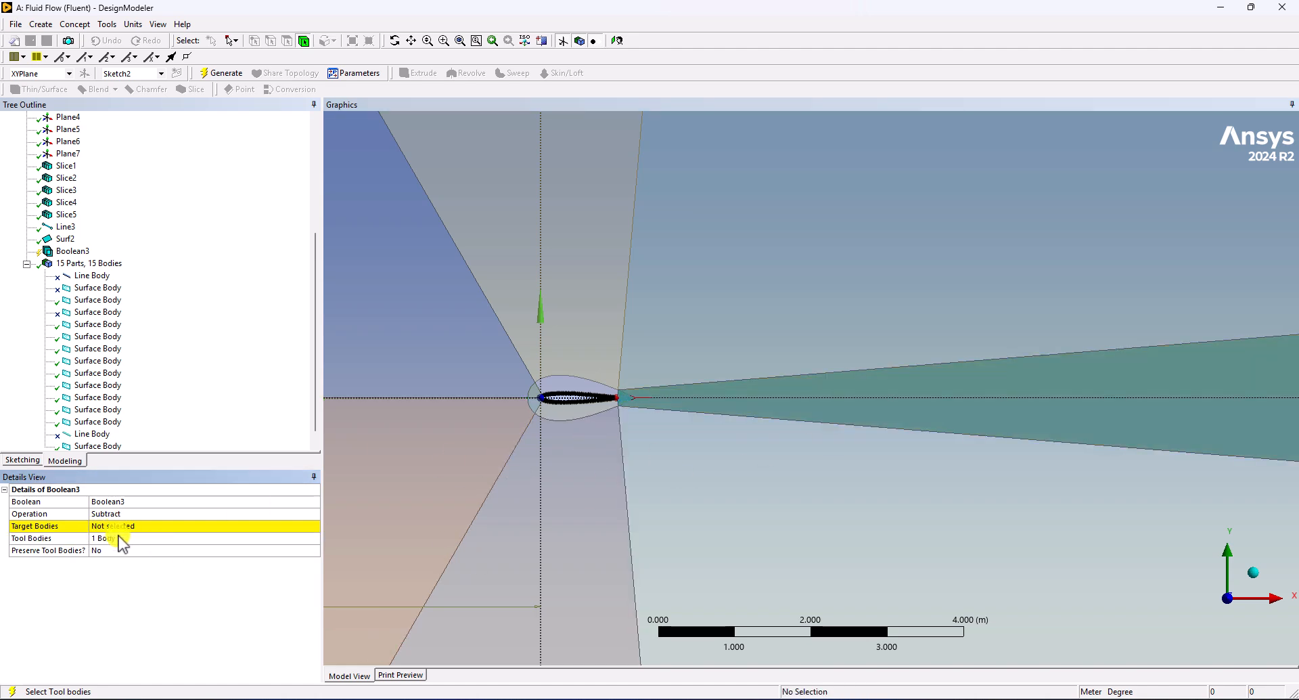
Step: Set the large upper and lower downstream bodies as the Boolean's target bodies and generate the subtraction without preserving the tool body
left_click(110, 526)
left_click(741, 295)
left_click(763, 399)
left_click(664, 554, "ctrl")
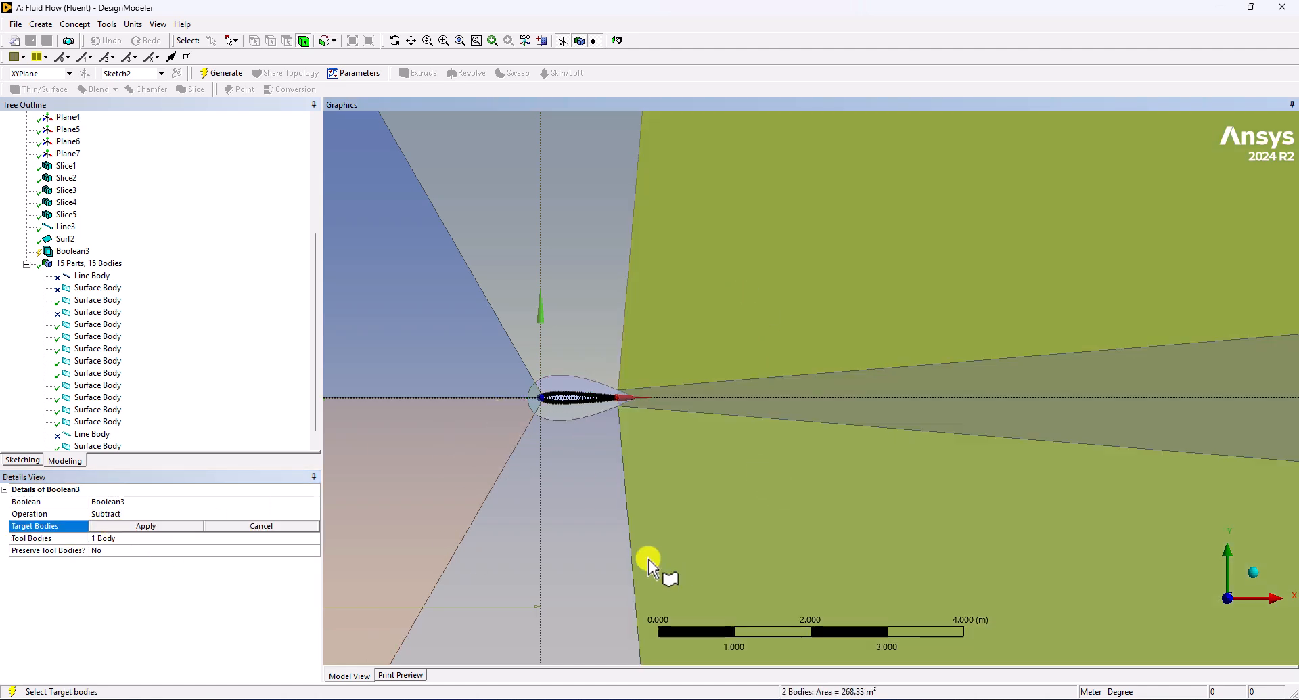
left_click(139, 525)
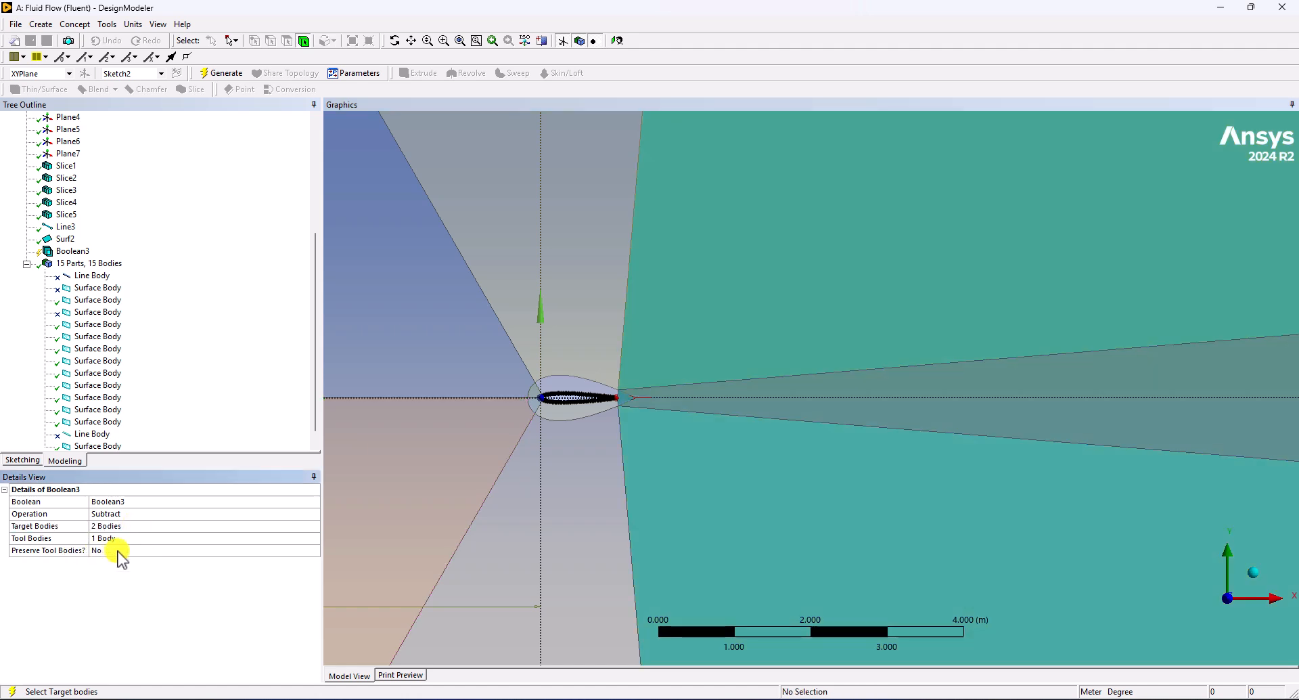
left_click(203, 75)
Step: Inspect the wake wedge and the lower downstream body after the subtraction, and view the whole flow domain in 3D
left_click(745, 342)
left_click(808, 394)
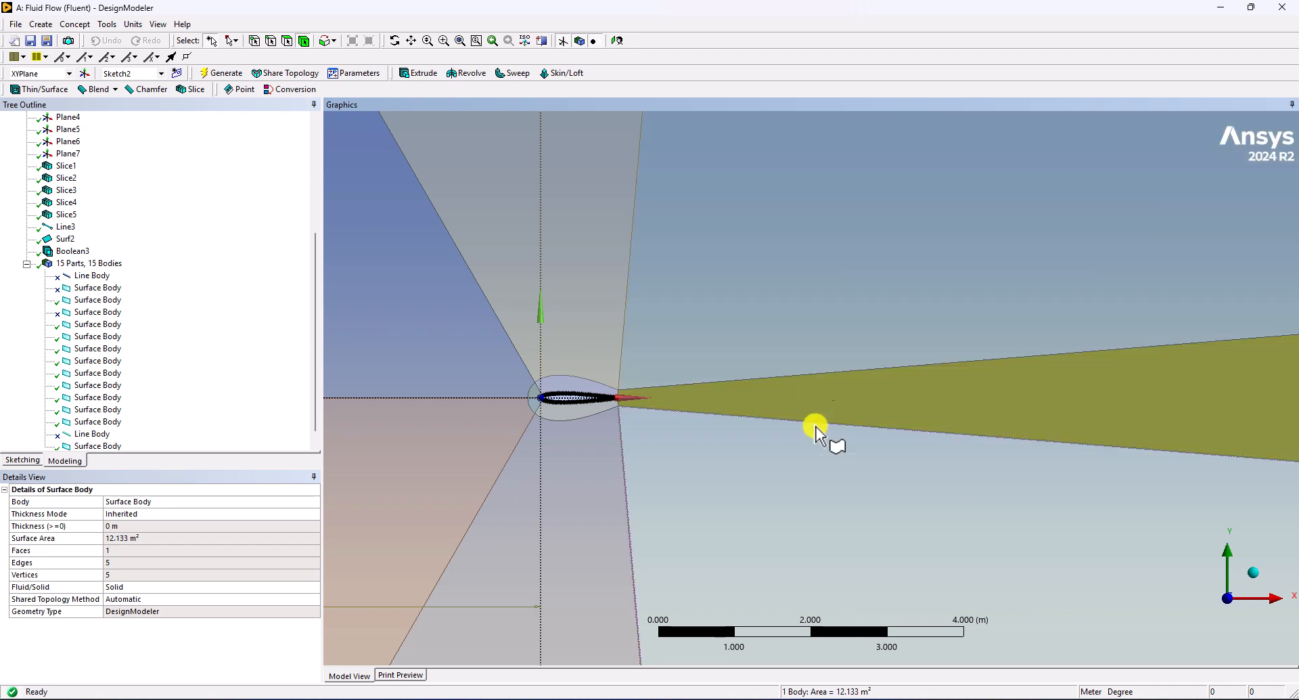
left_click(779, 450)
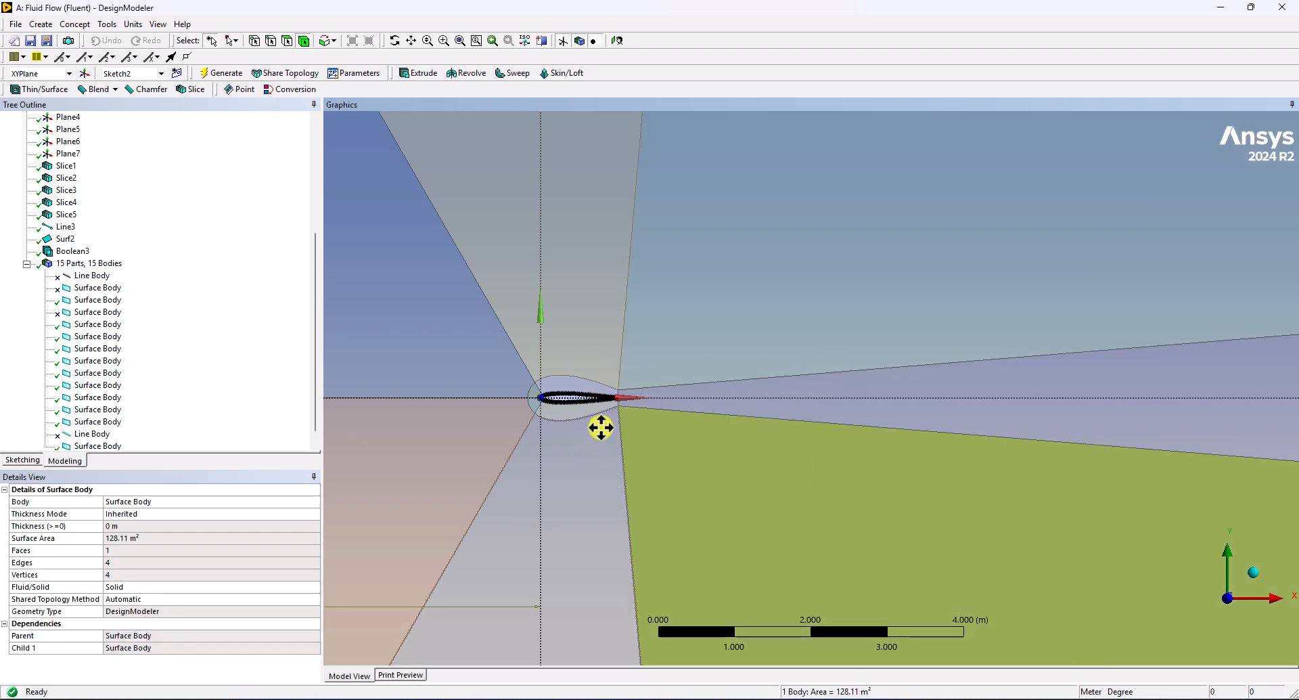
middle_click_drag(601, 427, 607, 402, "ctrl")
middle_click_drag(735, 326, 655, 566, "shift")
middle_click_drag(813, 295, 784, 373, "shift")
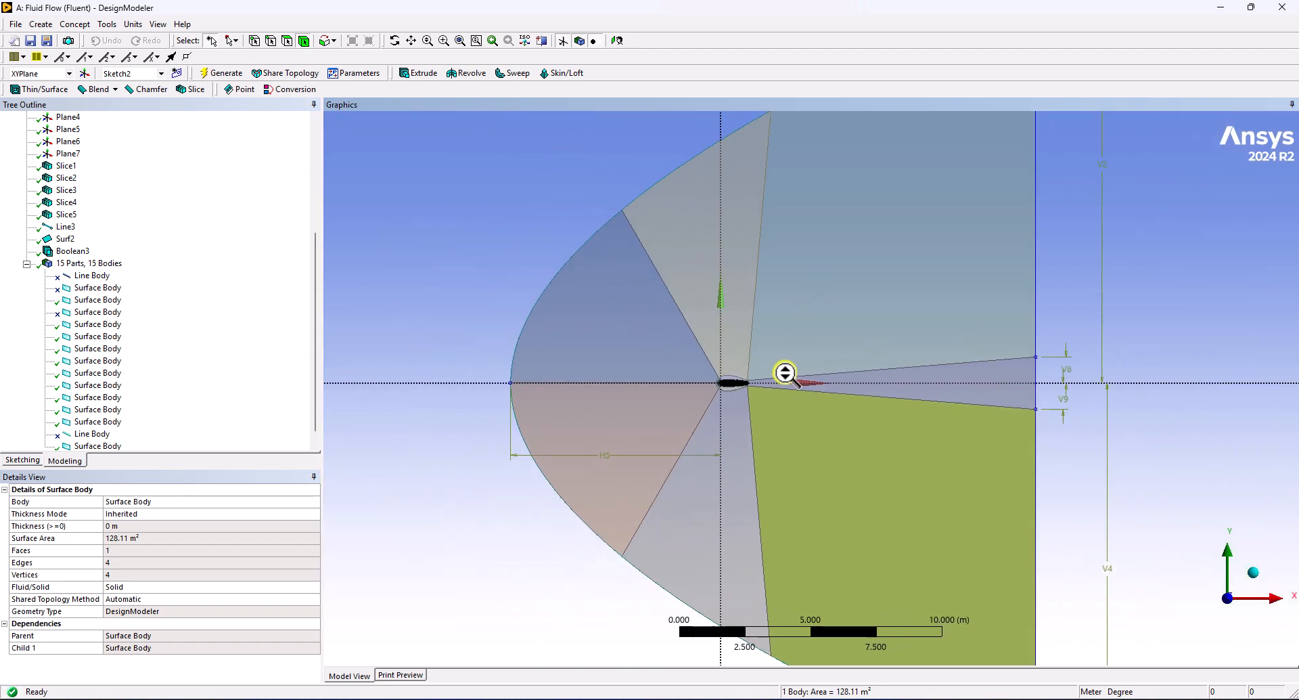
right_click_drag(690, 353, 817, 426)
middle_click_drag(654, 363, 656, 165, "shift")
middle_click_drag(760, 293, 791, 403, "shift")
left_click(1053, 275)
middle_click_drag(1241, 572, 795, 486)
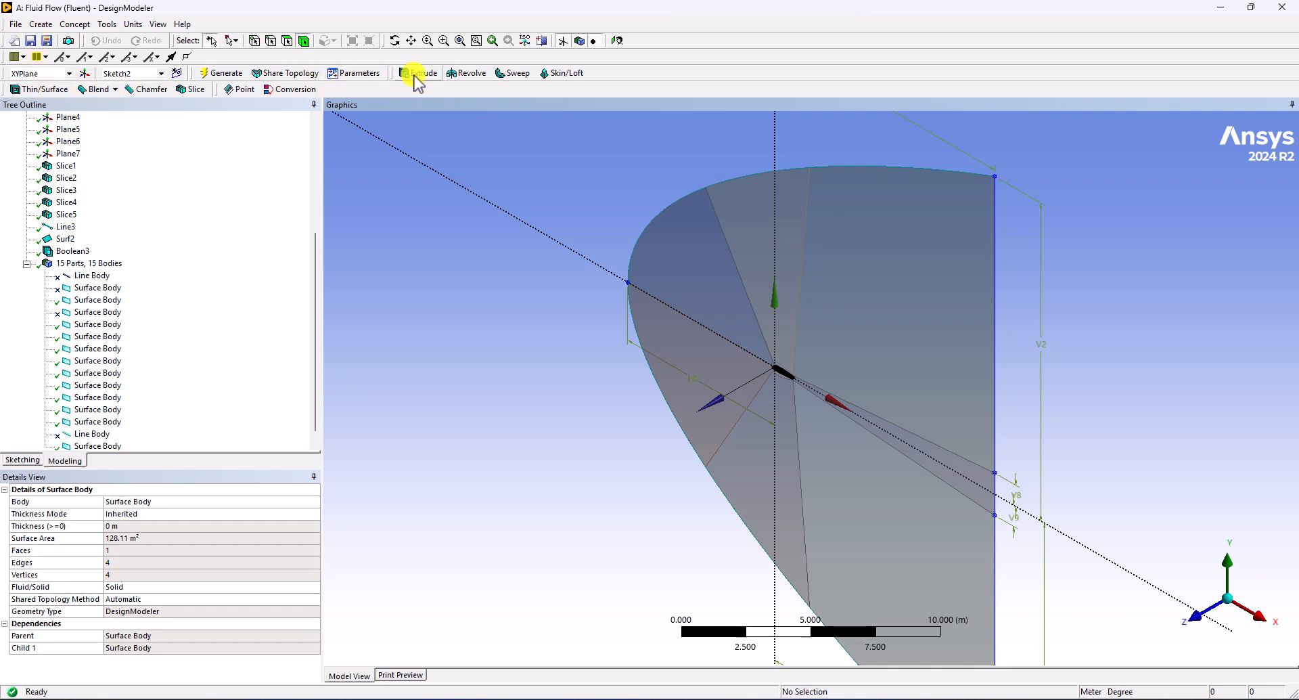
Step: Start a new Extrude feature for the flow domain
left_click(41, 25)
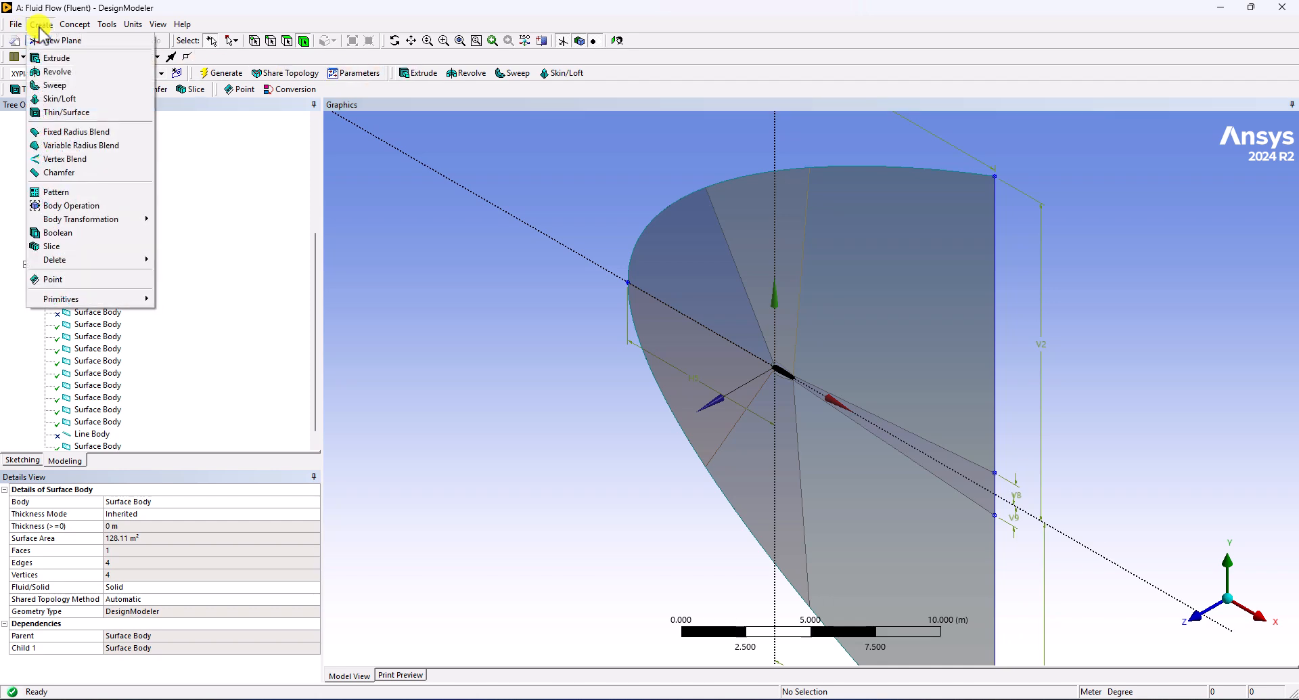
left_click(55, 58)
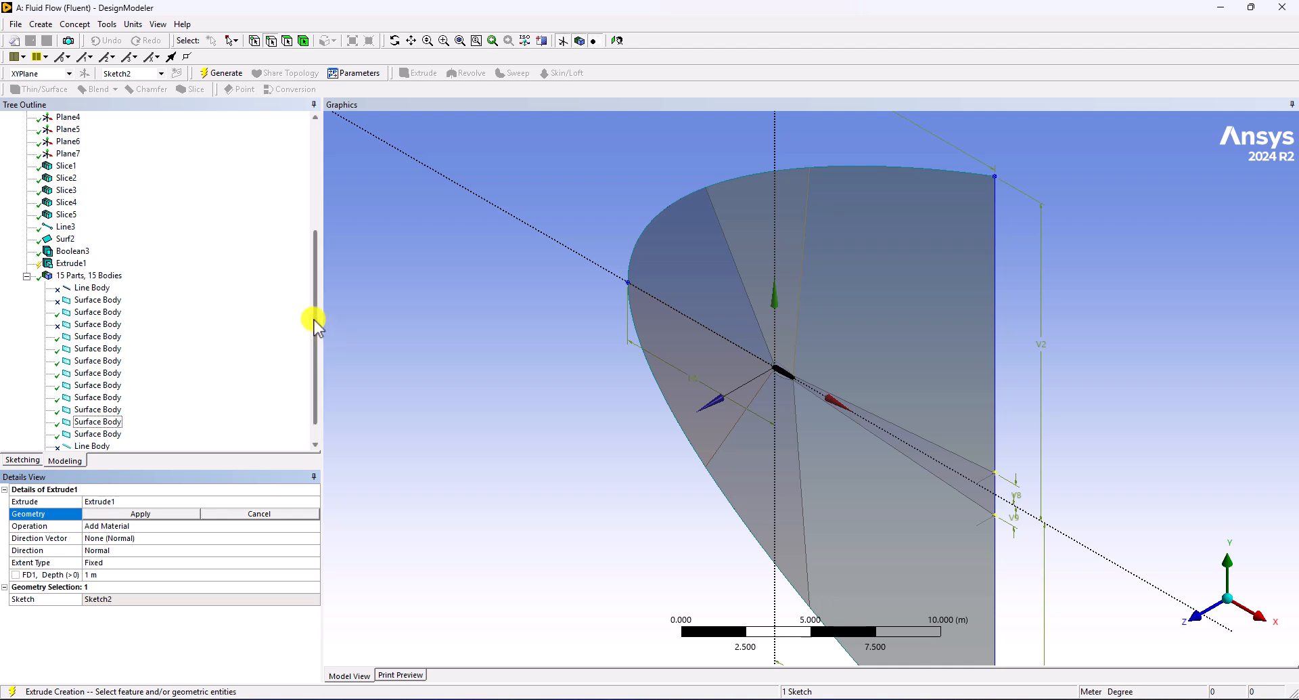
left_click_drag(315, 321, 312, 386)
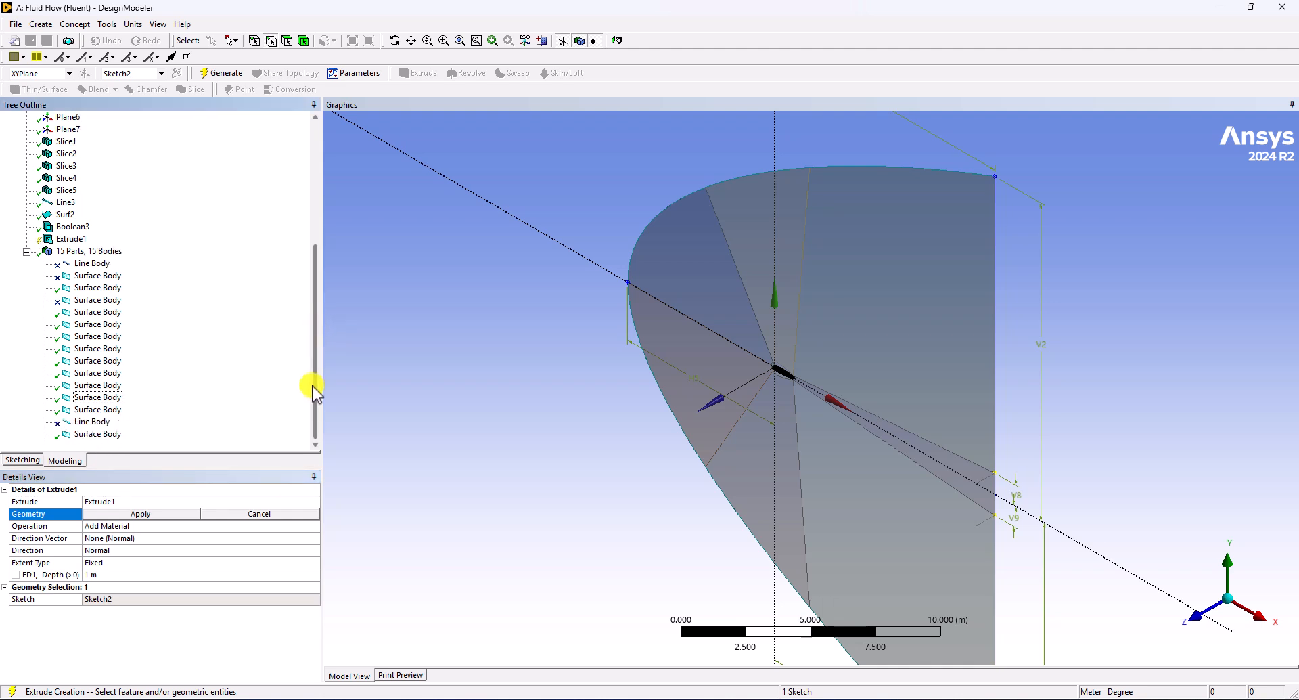
right_click(1081, 317)
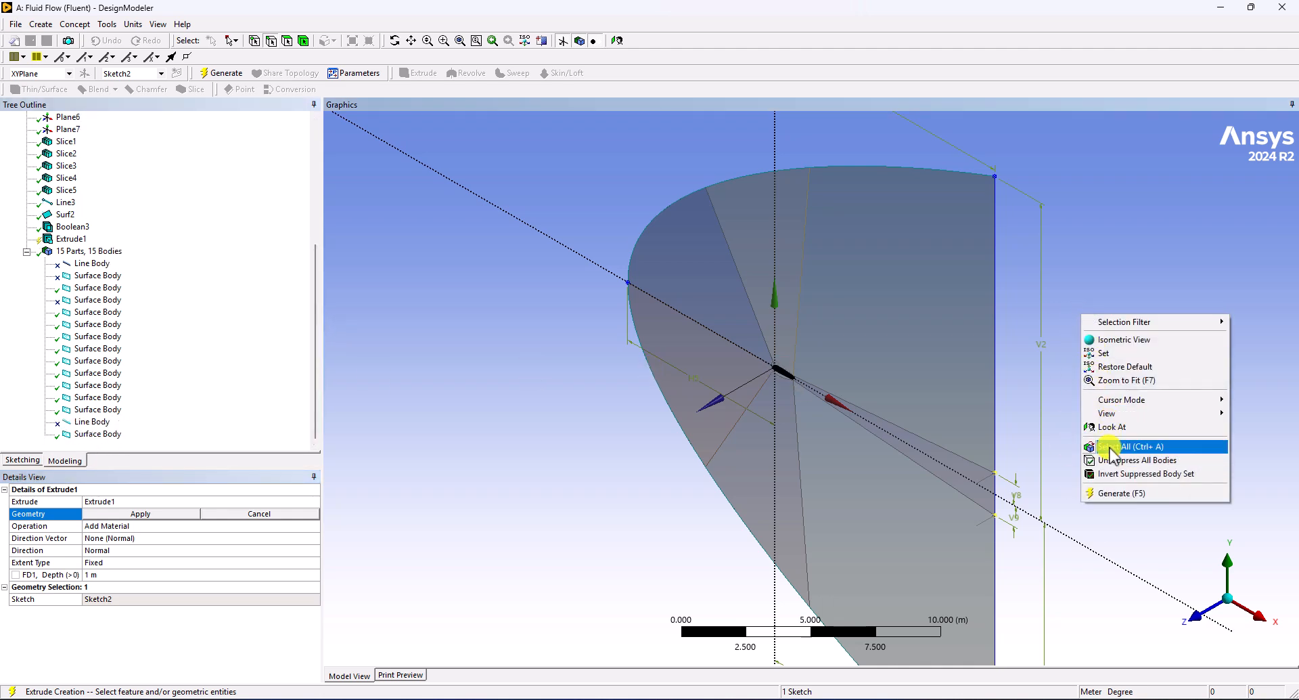
left_click(1156, 448)
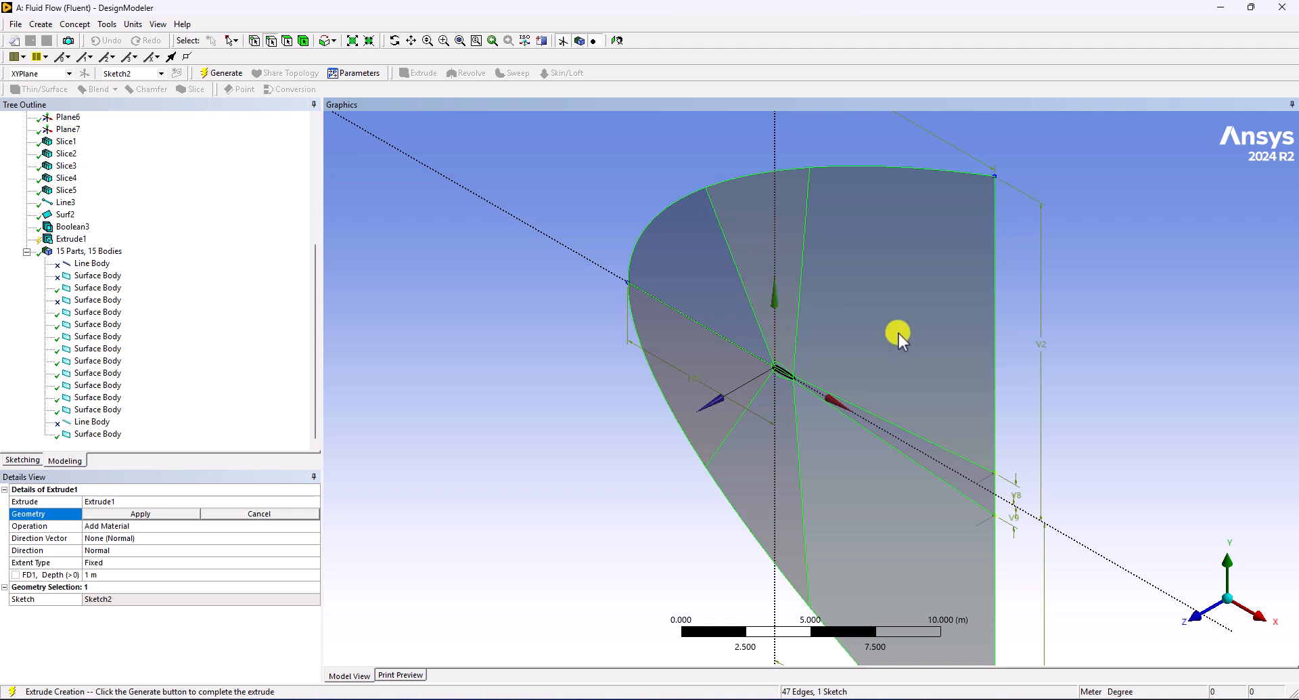
left_click(553, 493)
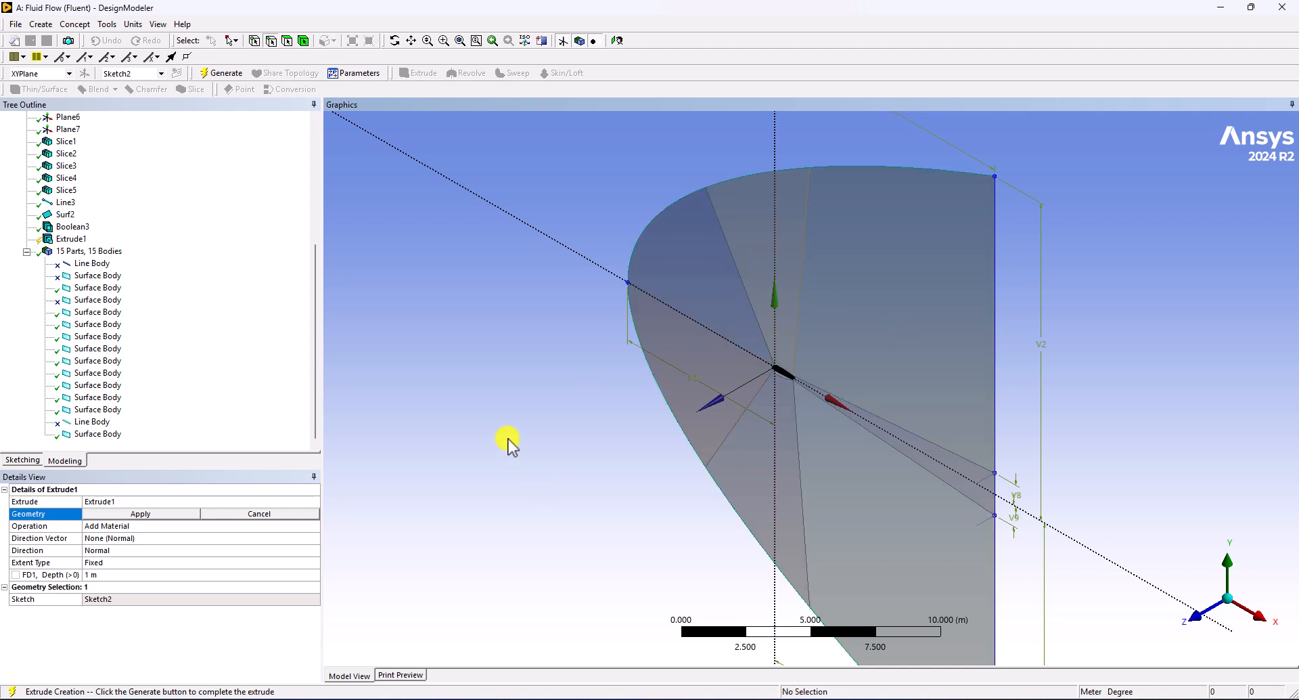
Step: Use all faces of the flow domain as the Extrude geometry and set the operation to Add Frozen
left_click(286, 42)
right_click(498, 320)
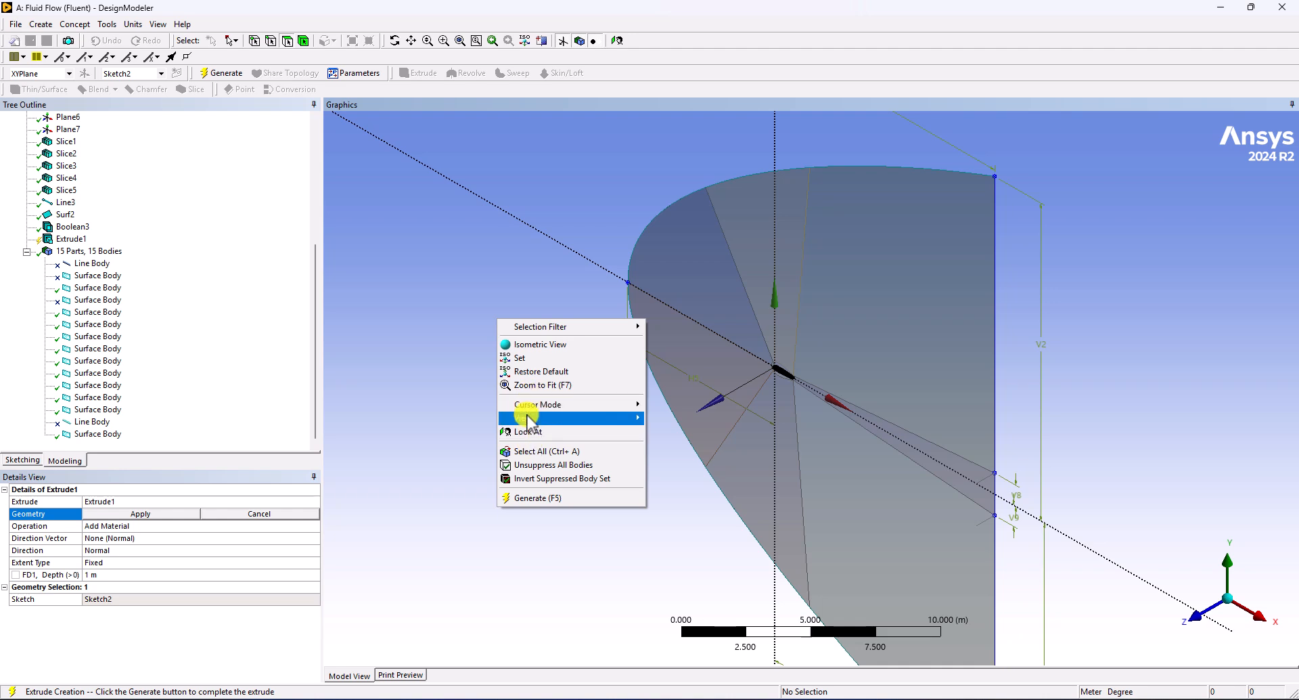
left_click(530, 451)
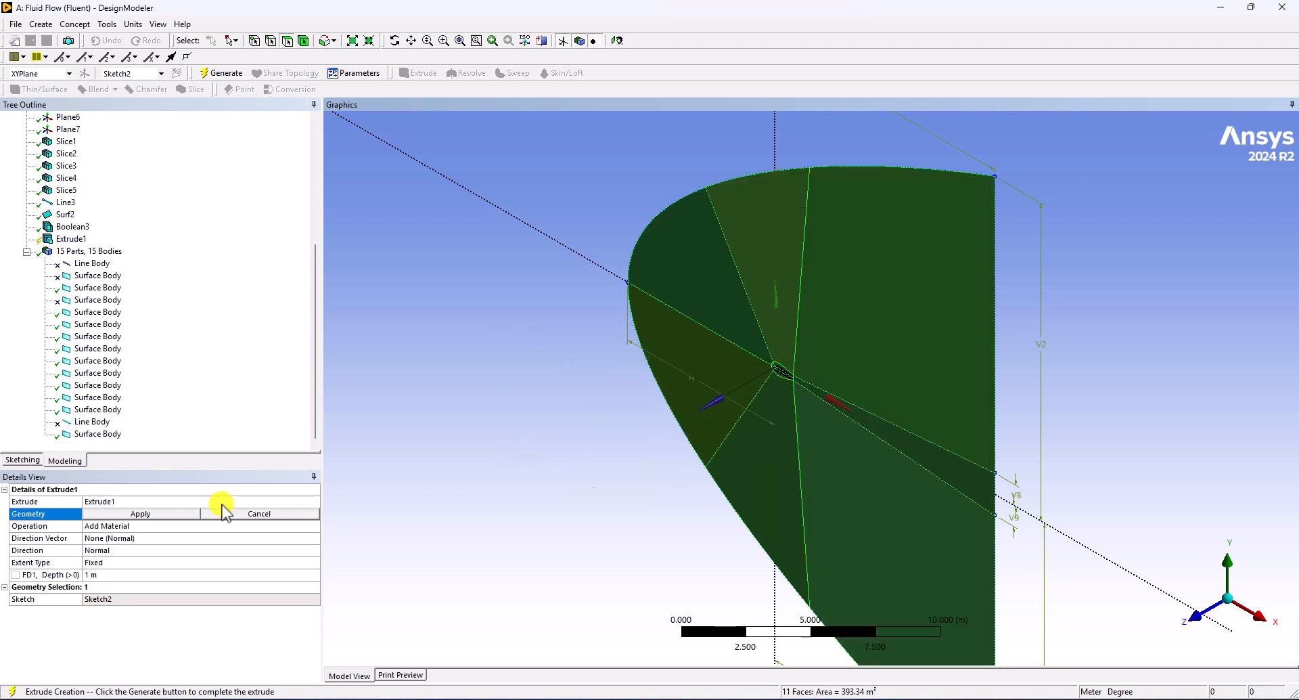
left_click(177, 514)
left_click(134, 525)
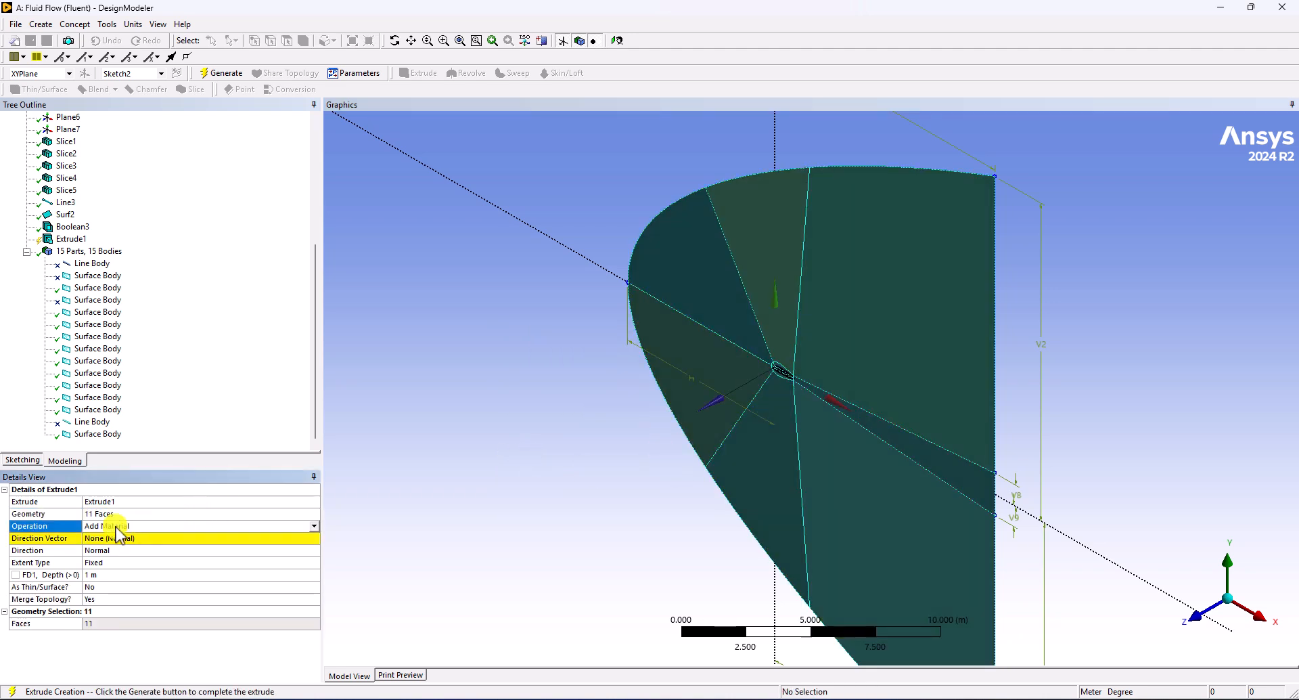
left_click(315, 526)
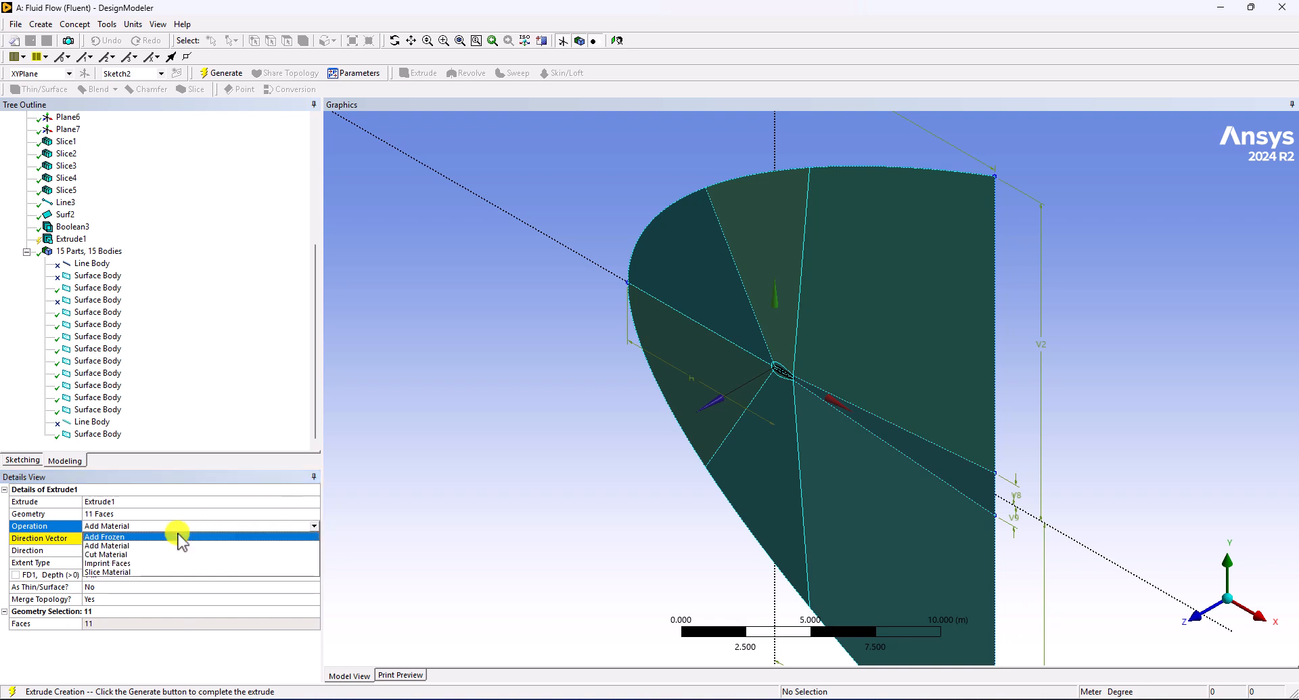
left_click(160, 536)
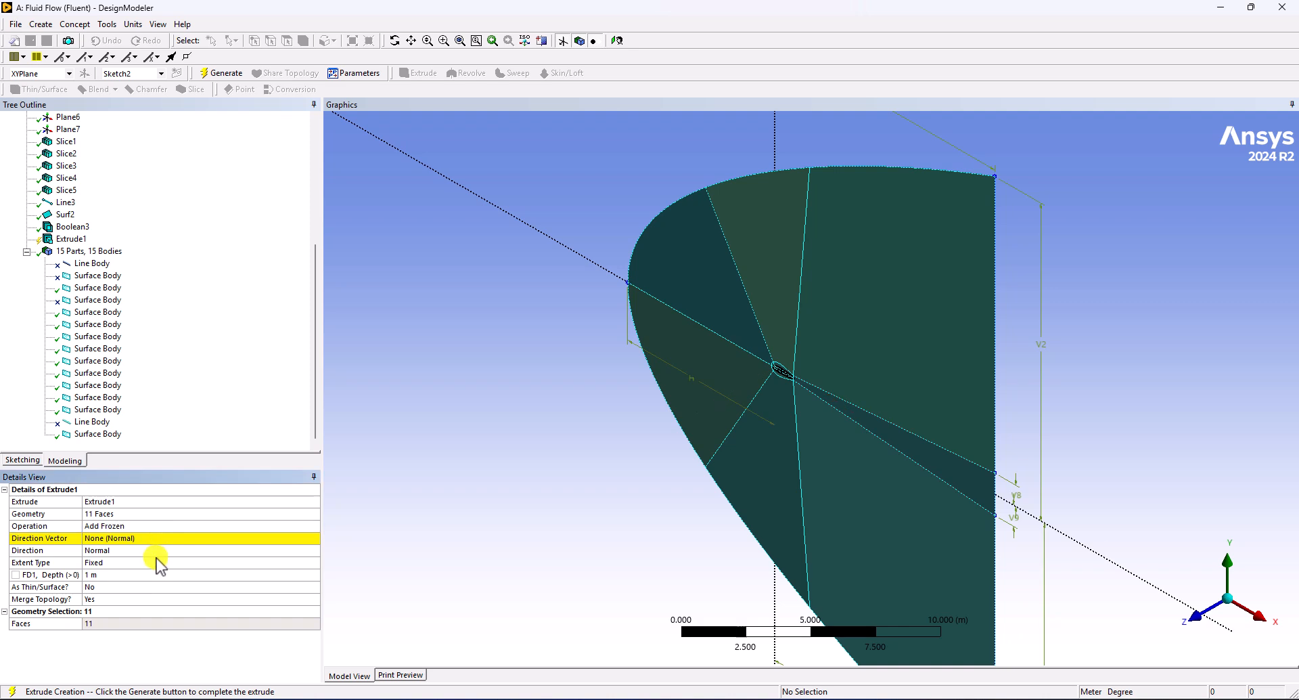
Step: Set the XYPlane normal as the extrusion direction, keep the depth at 1 m, and generate the Extrude
left_click(119, 541)
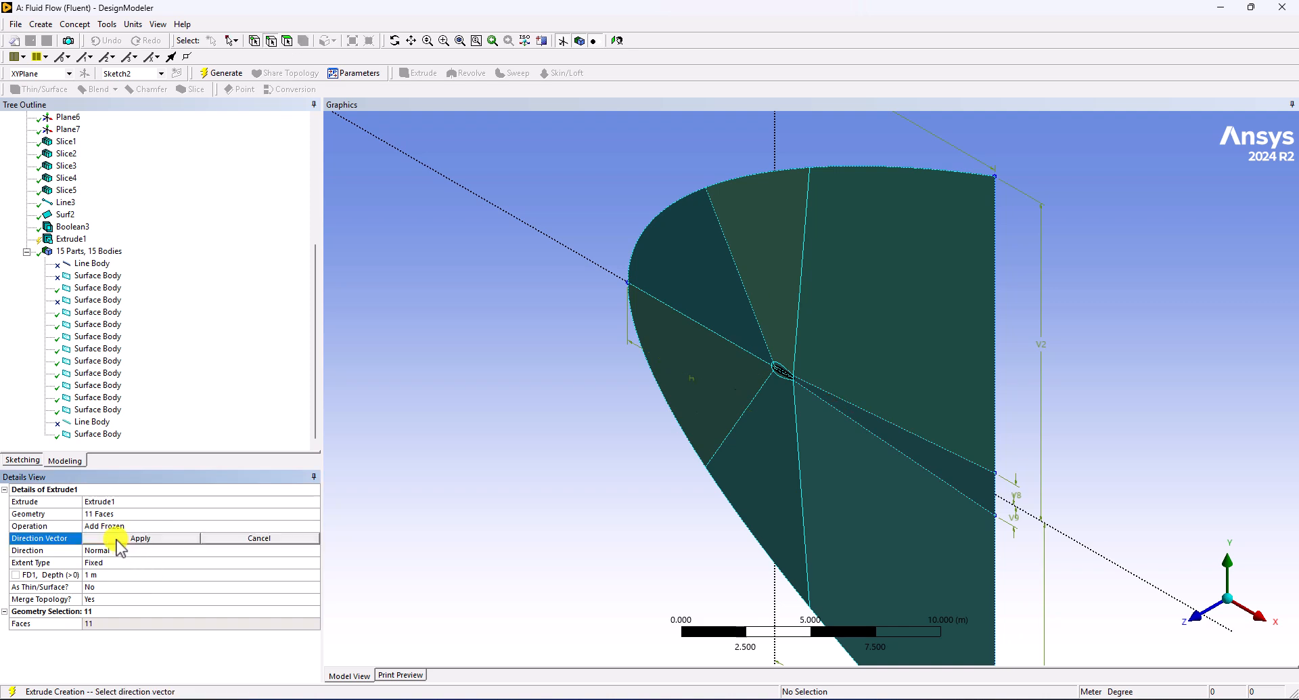
left_click_drag(313, 371, 307, 93)
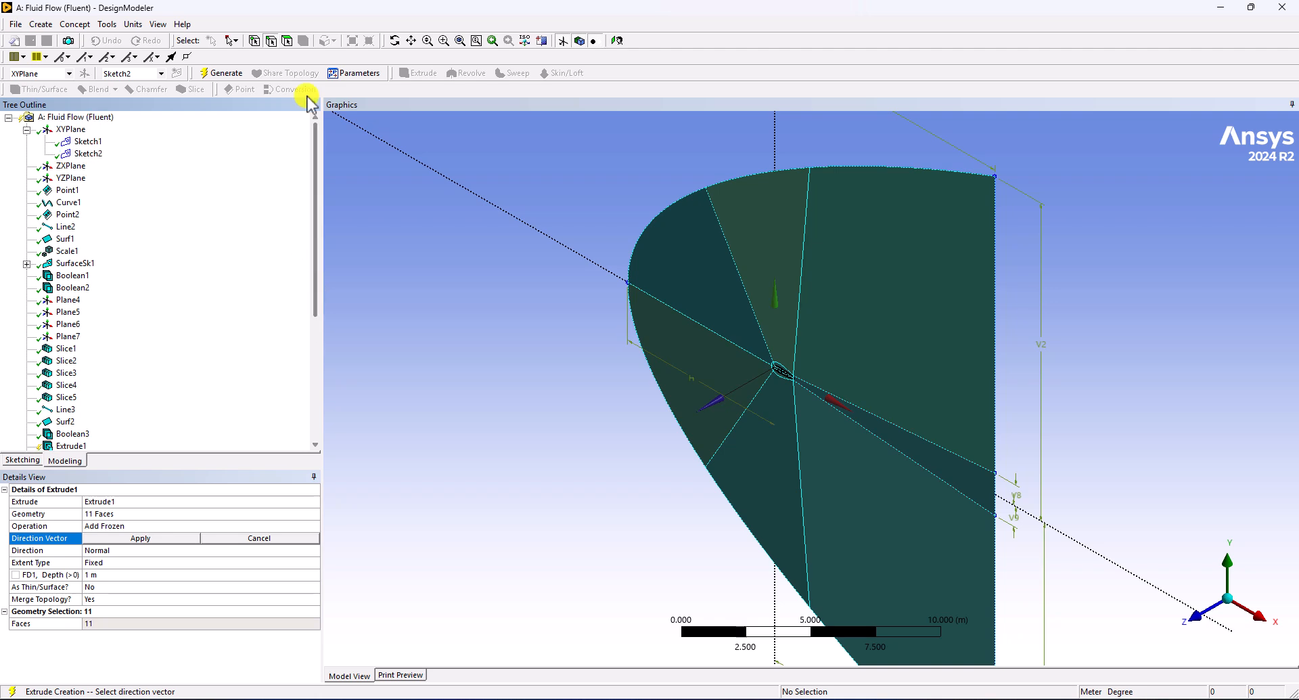
left_click(68, 130)
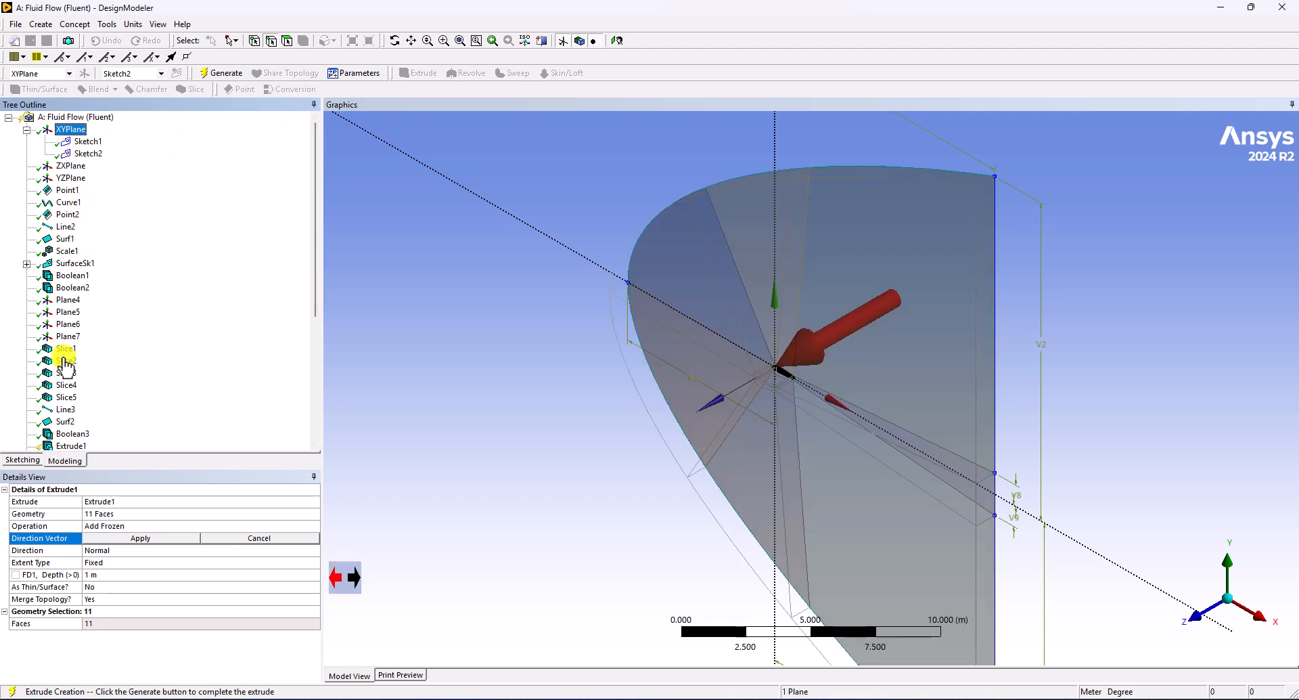
left_click(139, 538)
left_click(106, 575)
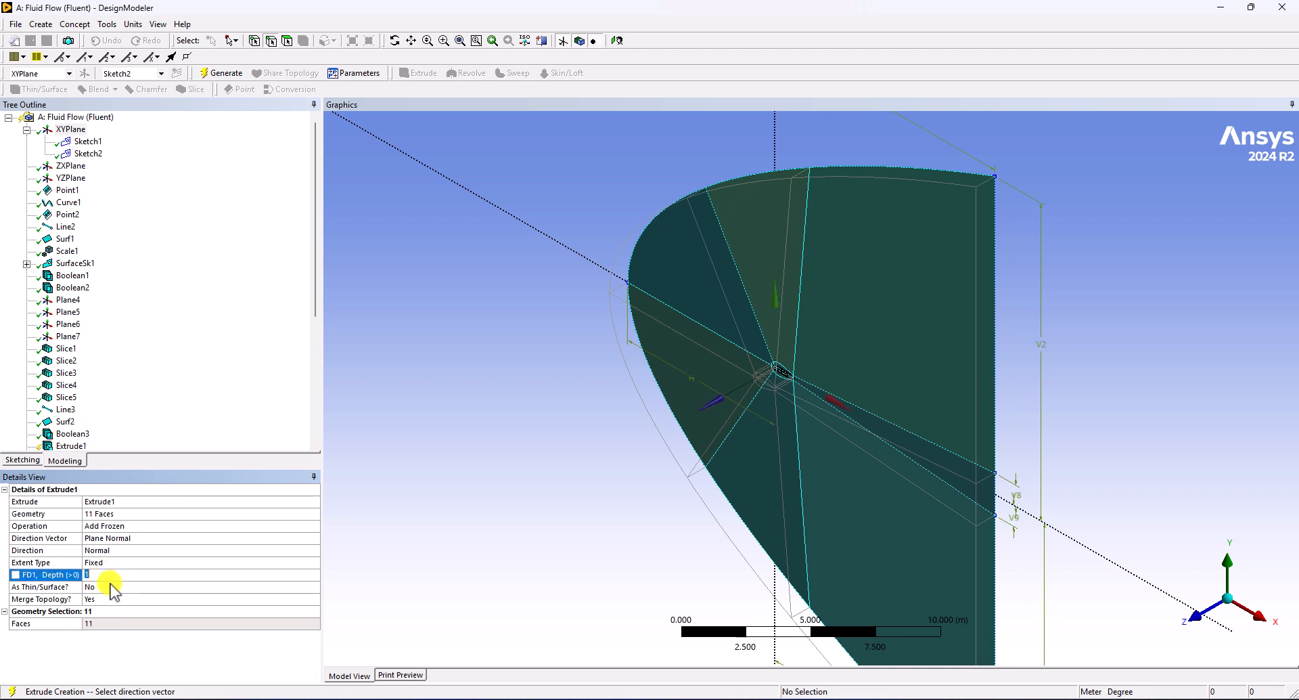
left_click(225, 75)
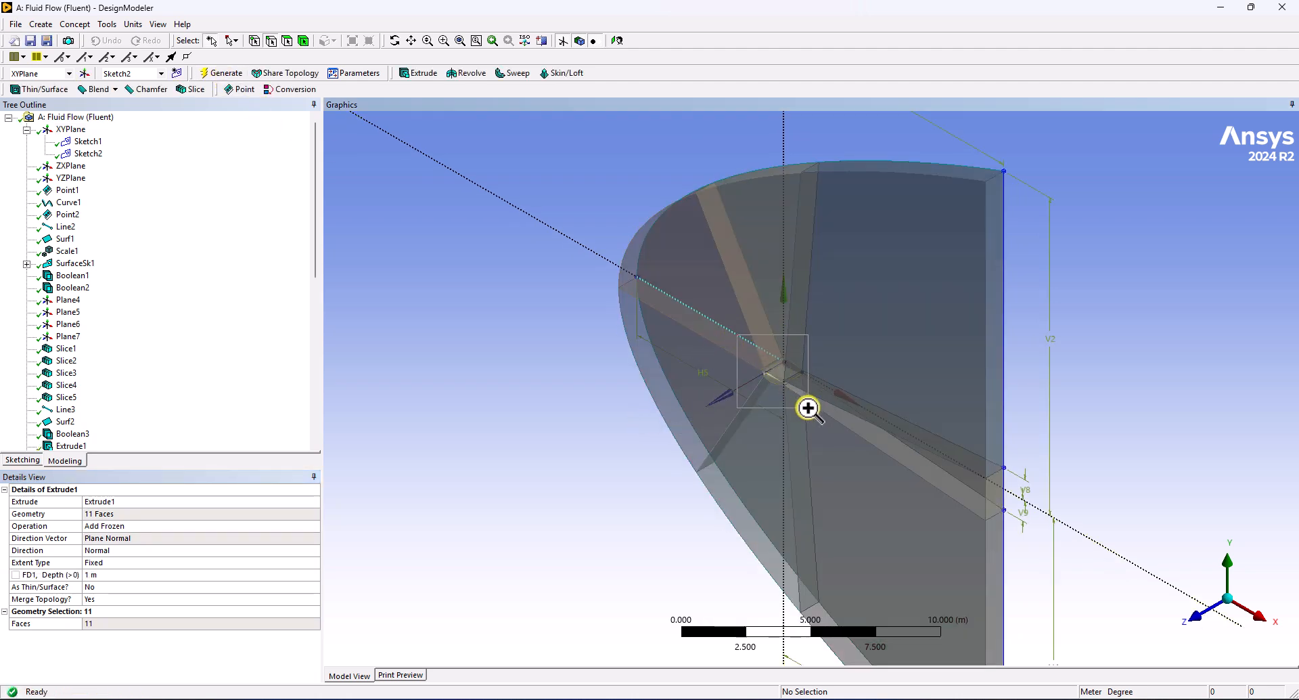
scroll(807, 404, "up", 5)
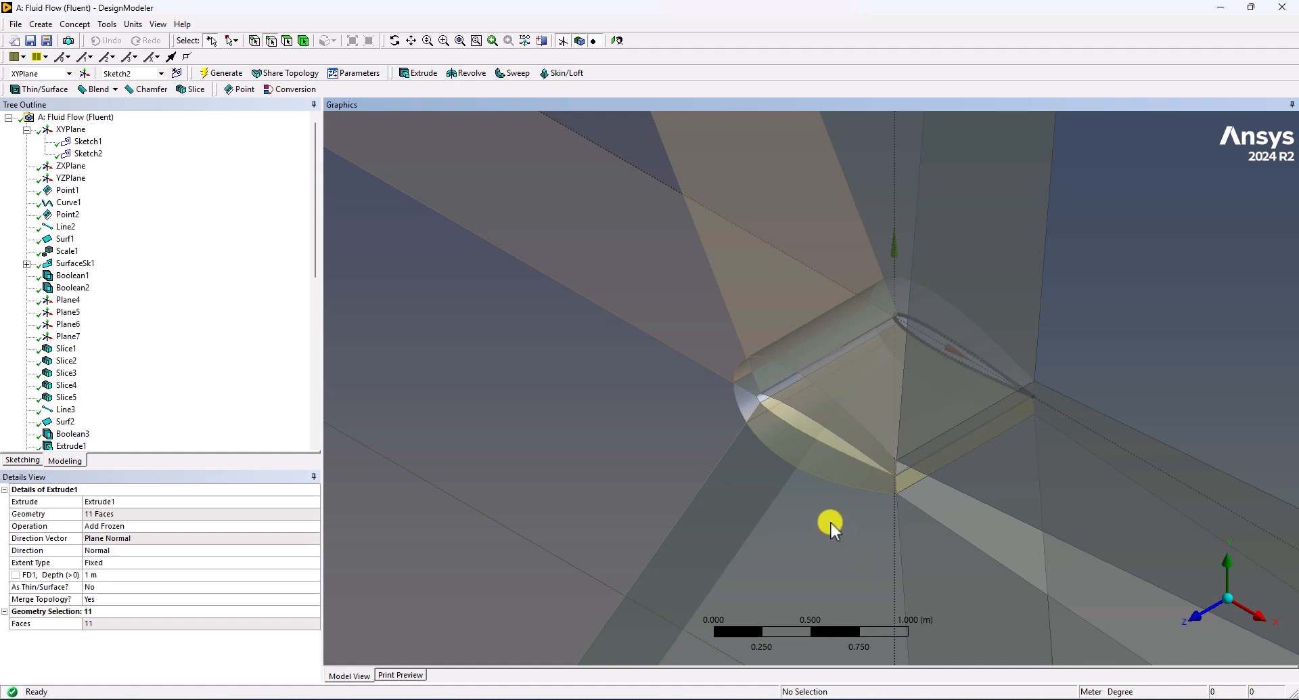
Step: Suppress the remaining active surface bodies so that only the extruded solids stay active
left_click_drag(315, 210, 314, 408)
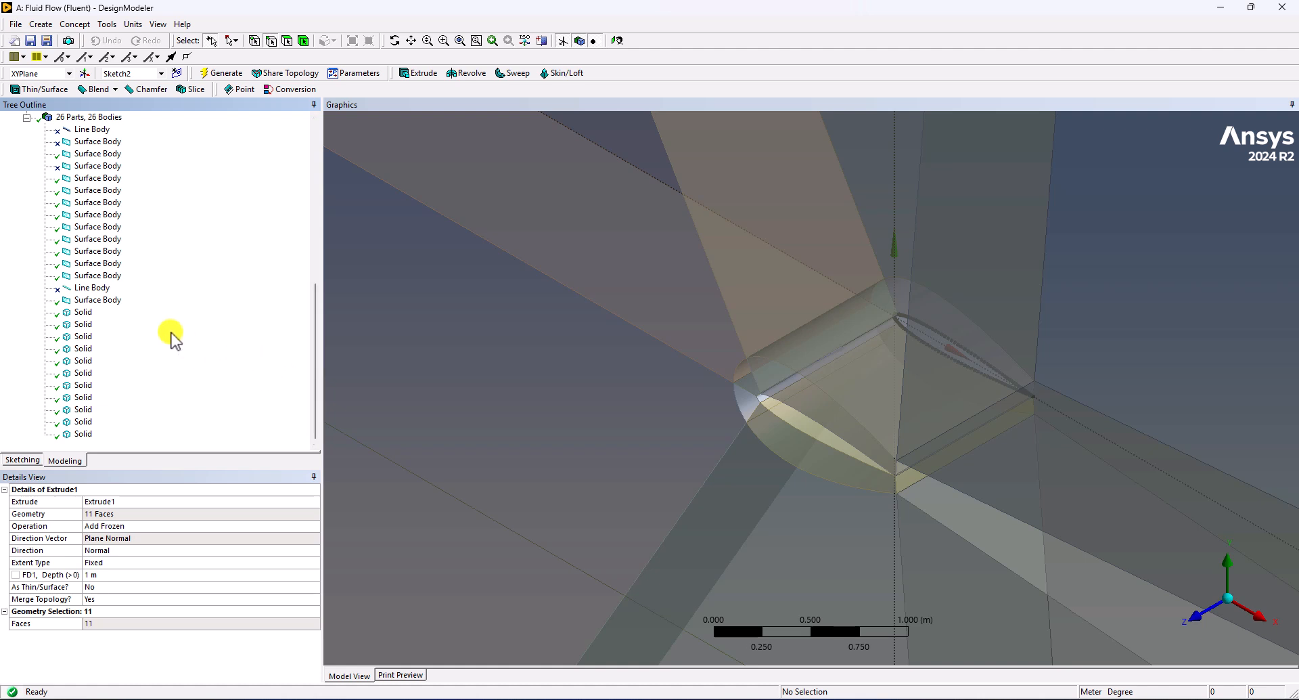
left_click(100, 300)
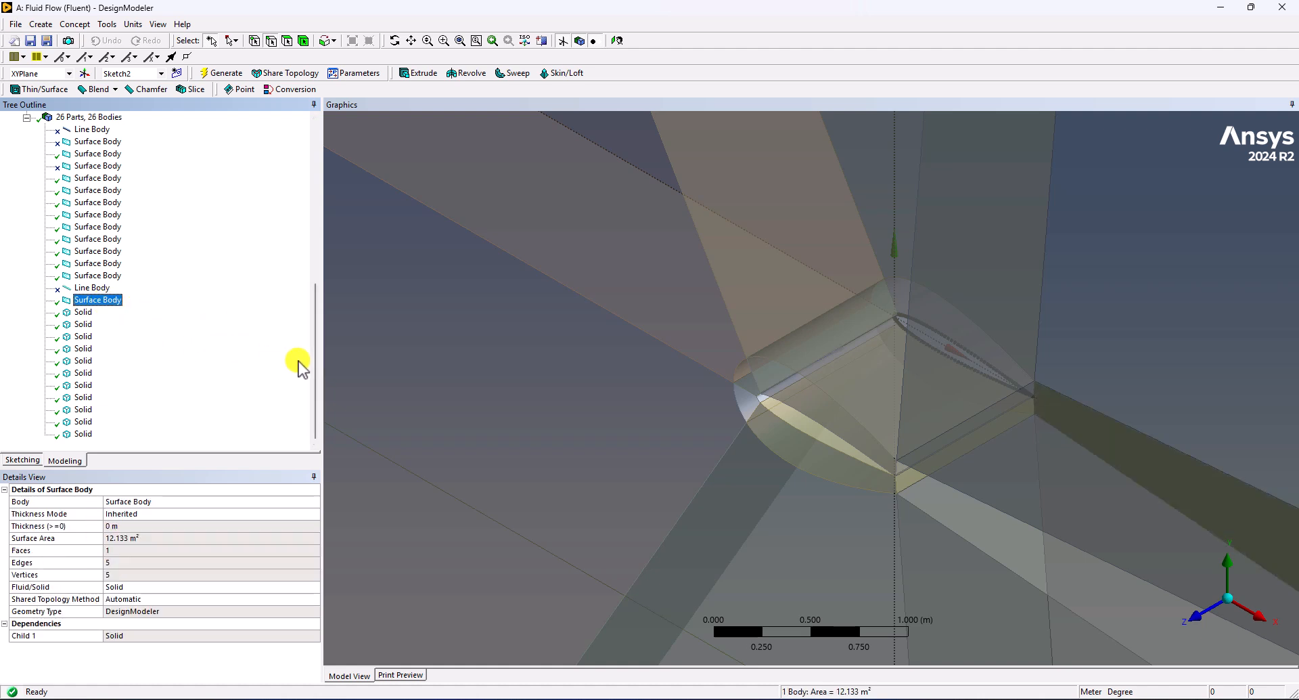
left_click(88, 154, "shift")
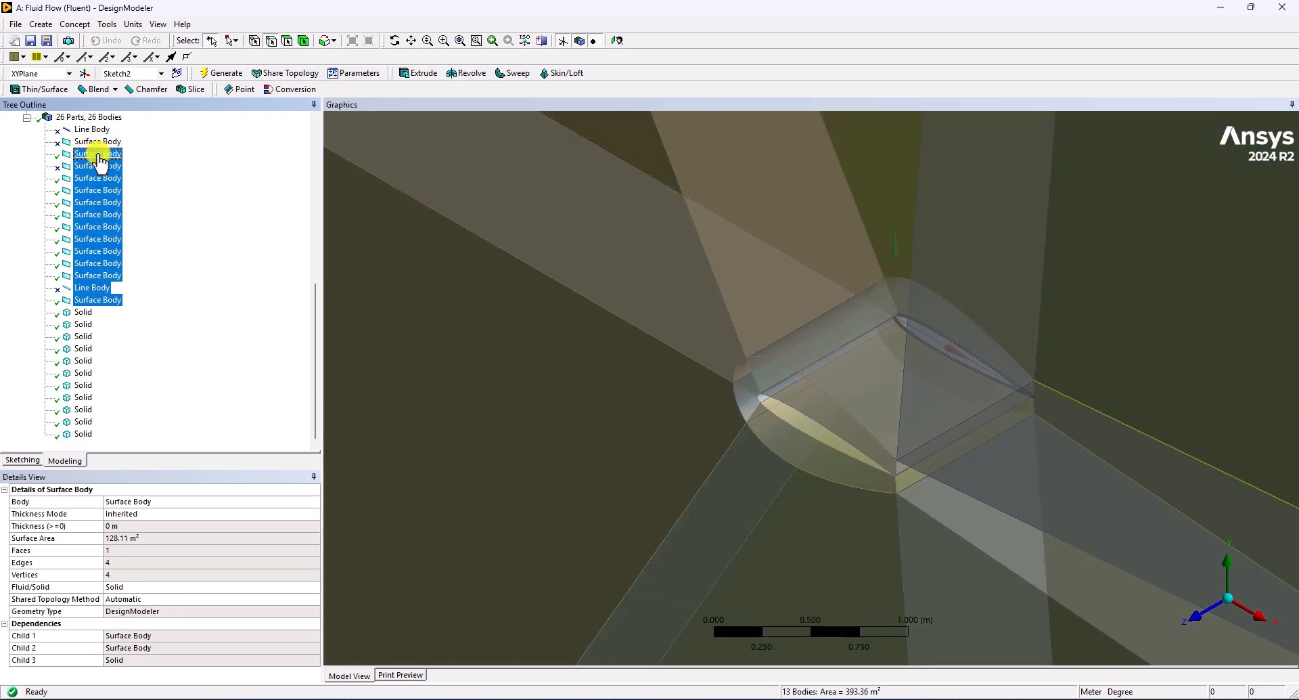
right_click(107, 157)
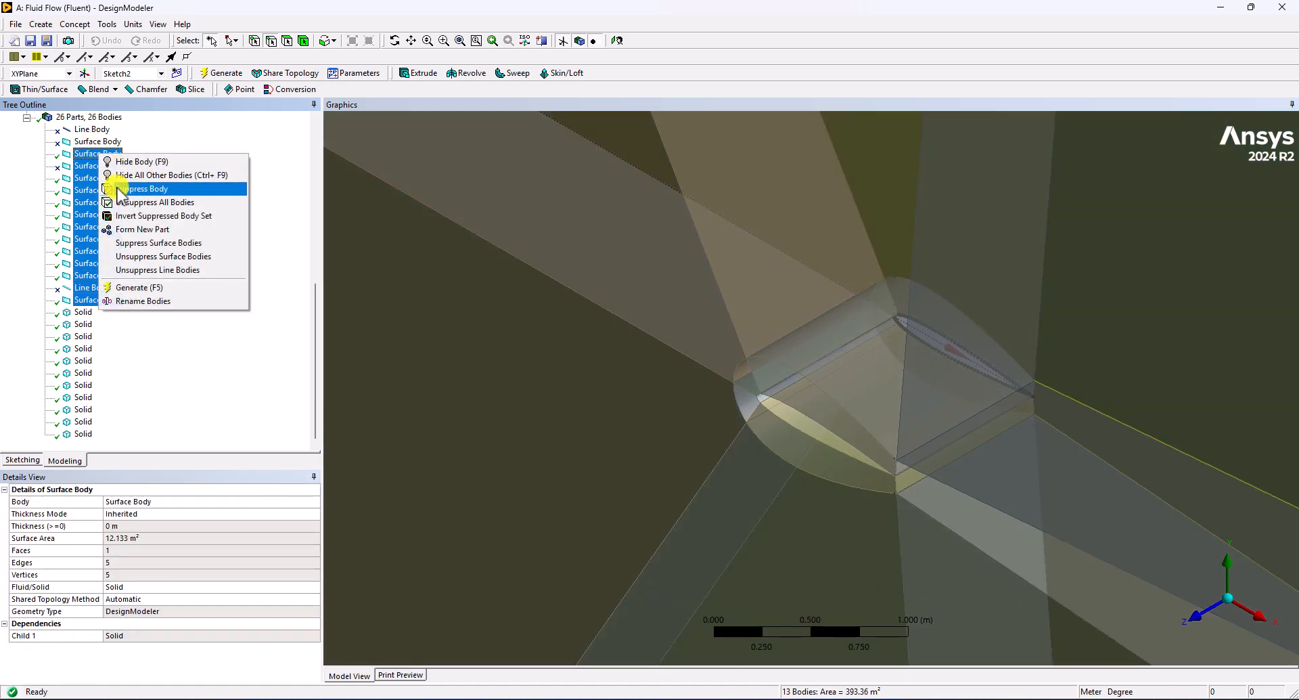
left_click(121, 189)
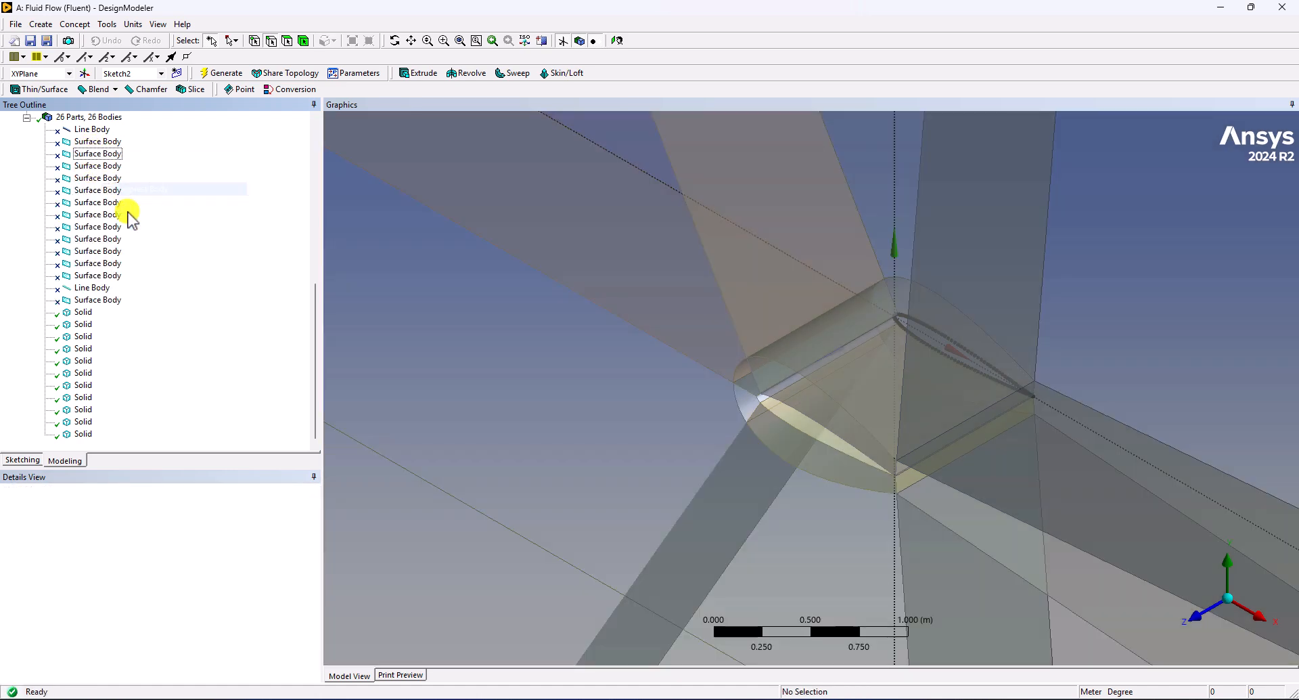
Step: Inspect the extruded wake solid and the airfoil wall faces around the leading edge
left_click(81, 313)
middle_click_drag(737, 270, 645, 451, "shift")
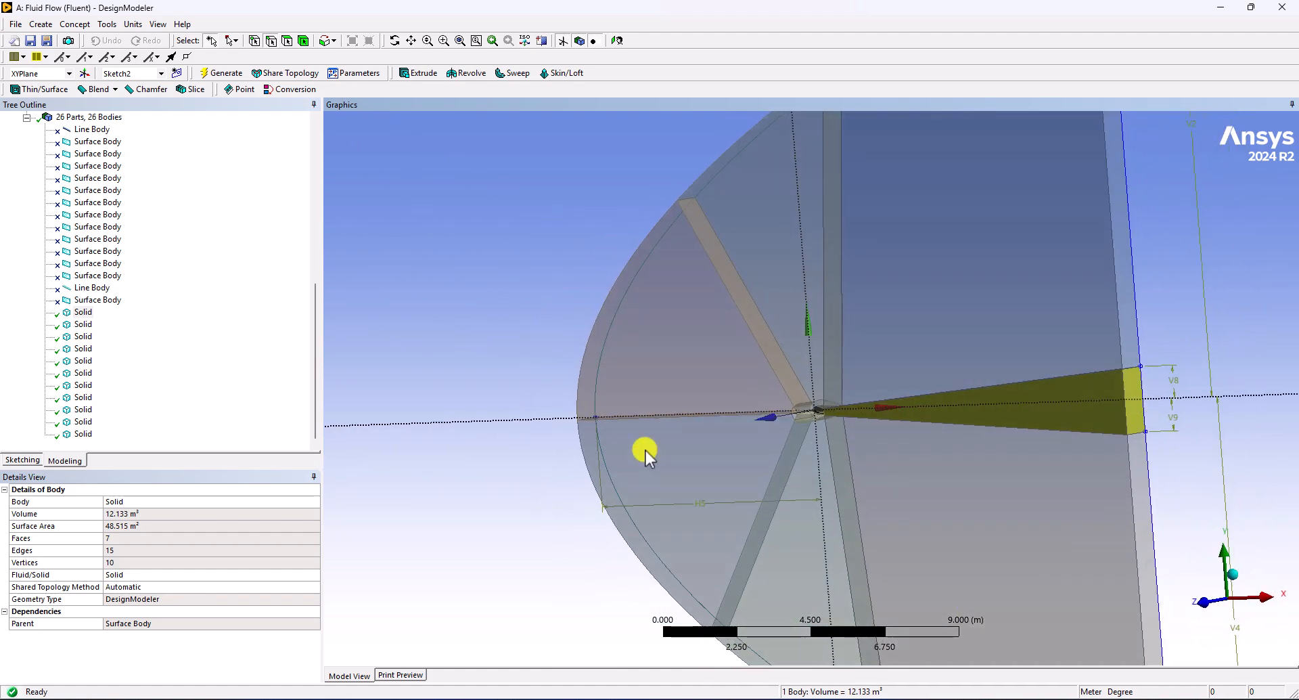
right_click_drag(762, 376, 855, 458)
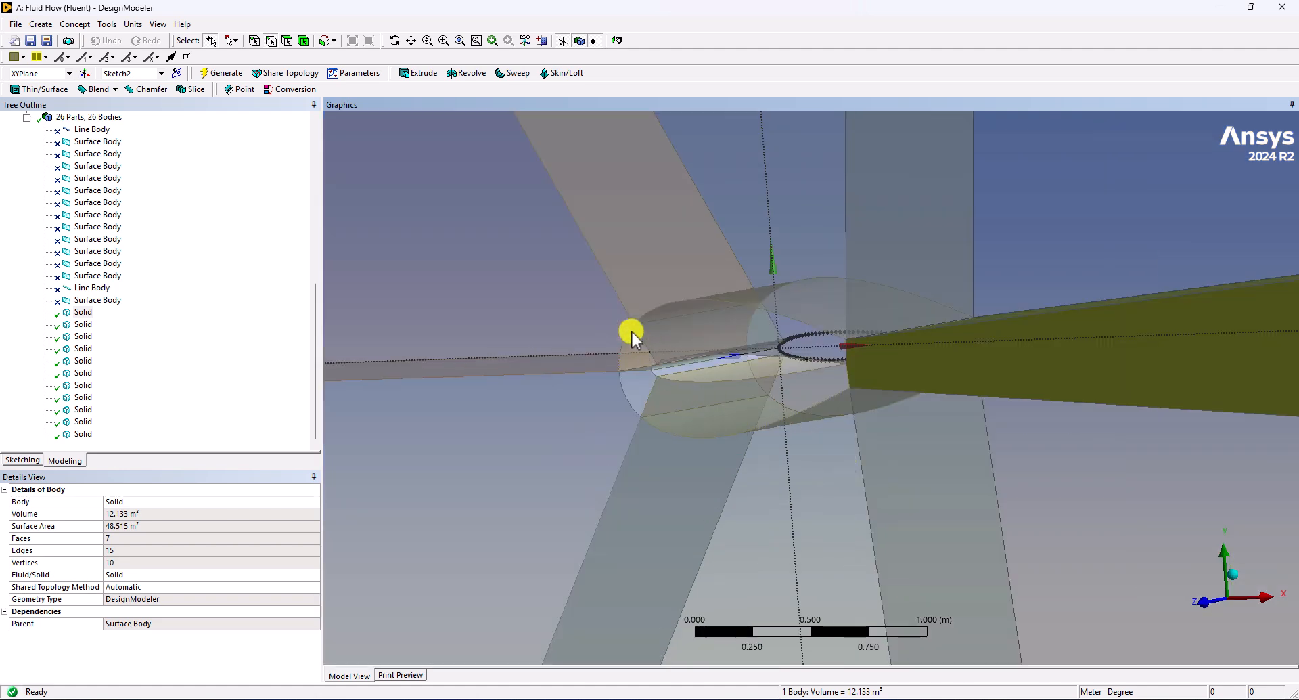
right_click_drag(632, 330, 730, 405)
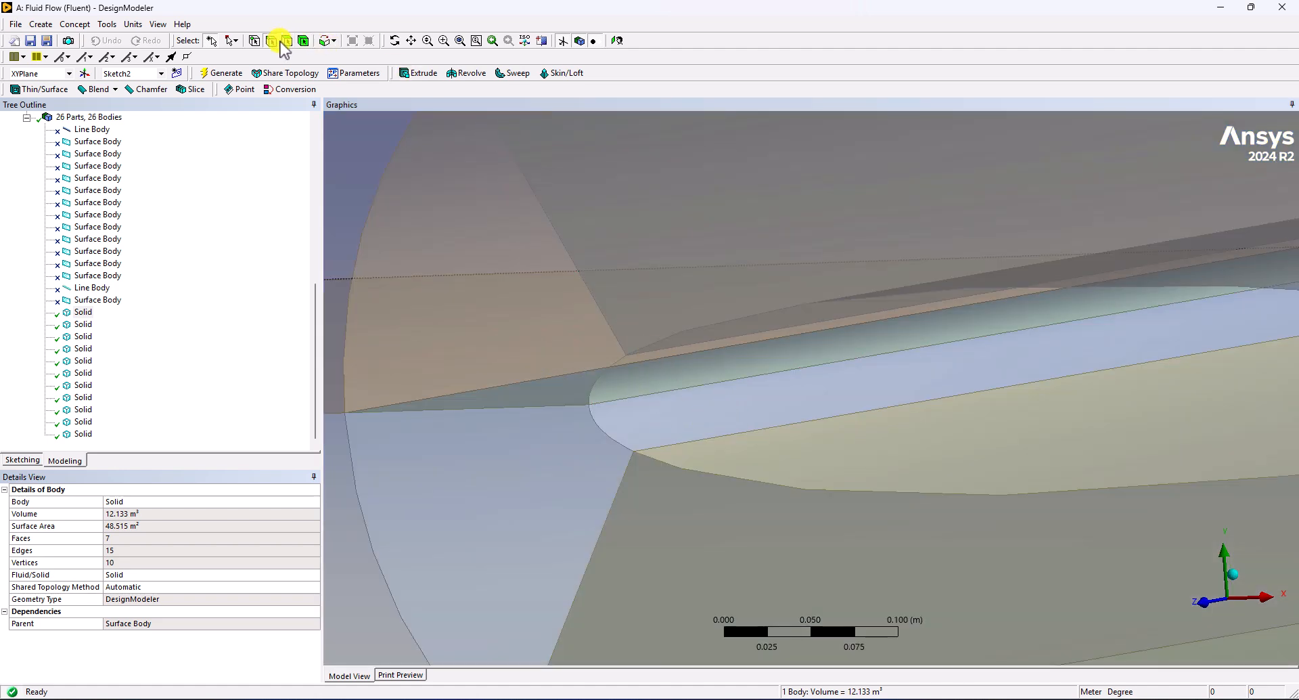
left_click(697, 428)
left_click(668, 374)
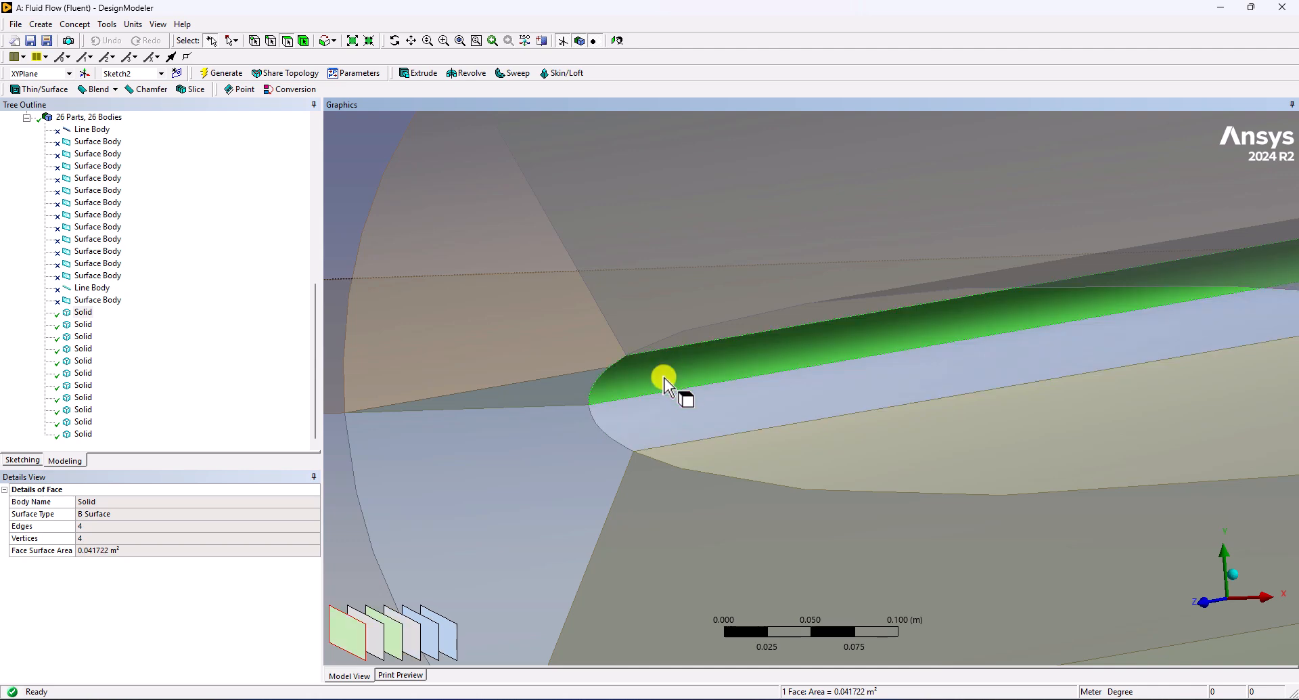
Step: Examine the lower airfoil wall at the trailing edge for split faces
scroll(735, 443, "down", 2)
scroll(735, 444, "down", 2)
middle_click_drag(734, 445, 821, 447)
left_click(972, 428)
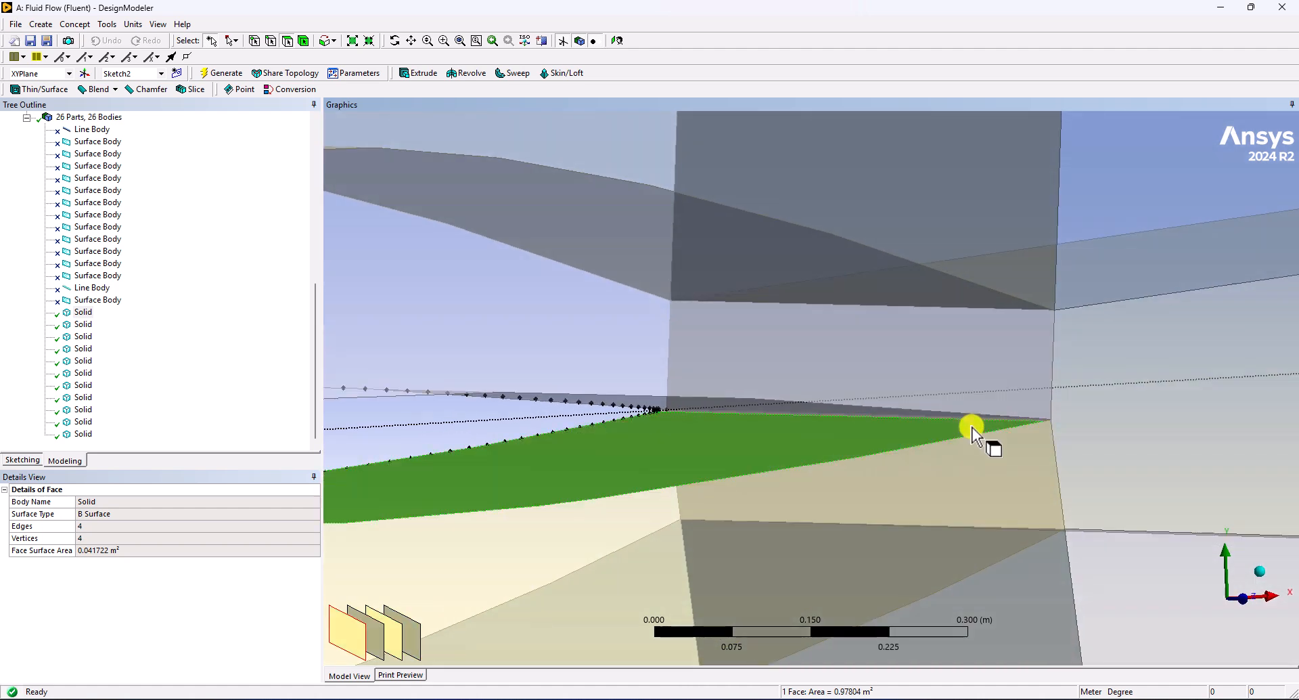
scroll(1059, 441, "up", 8)
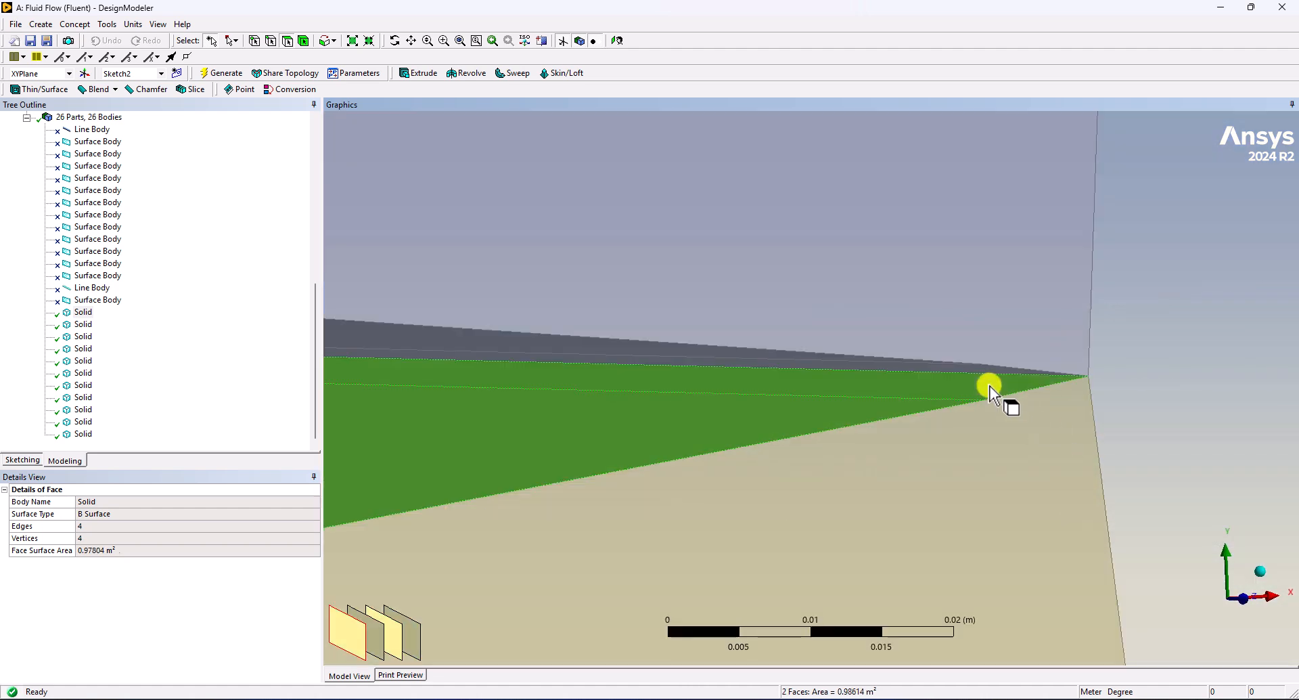
left_click(903, 387)
left_click(826, 414)
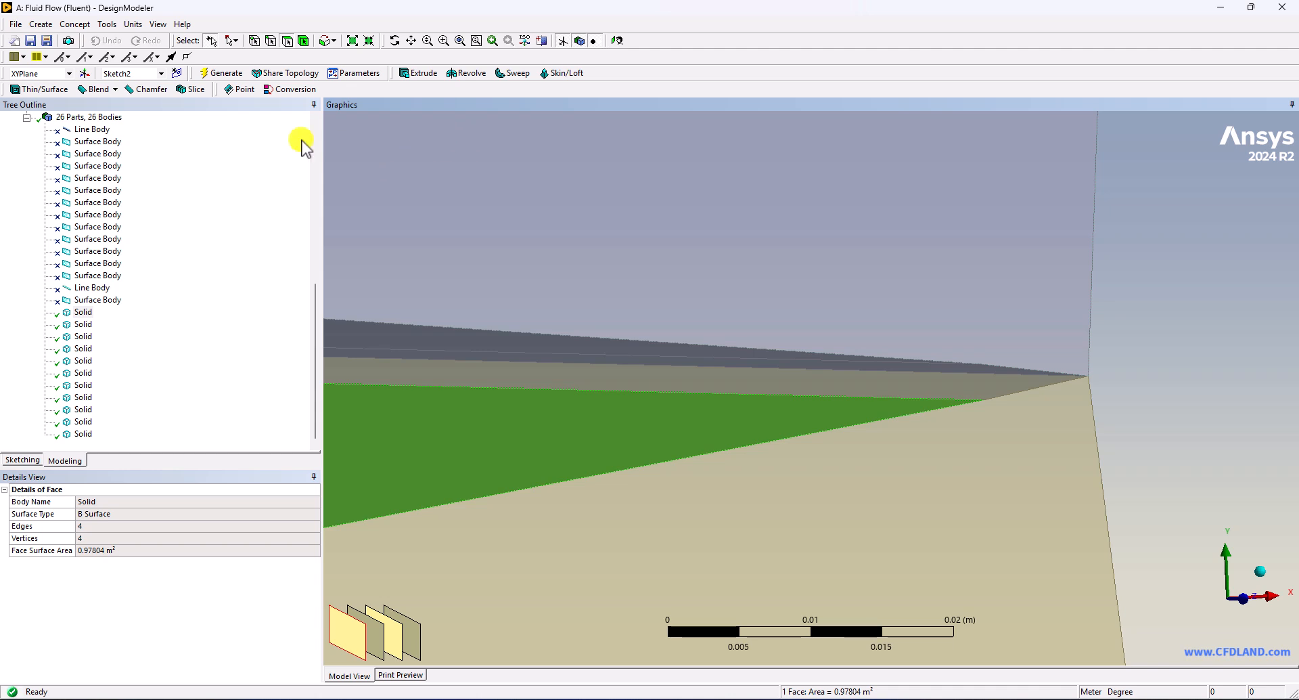
Step: Merge the large lower airfoil face with the narrow sliver face at the trailing edge, and check the merged face
left_click(113, 26)
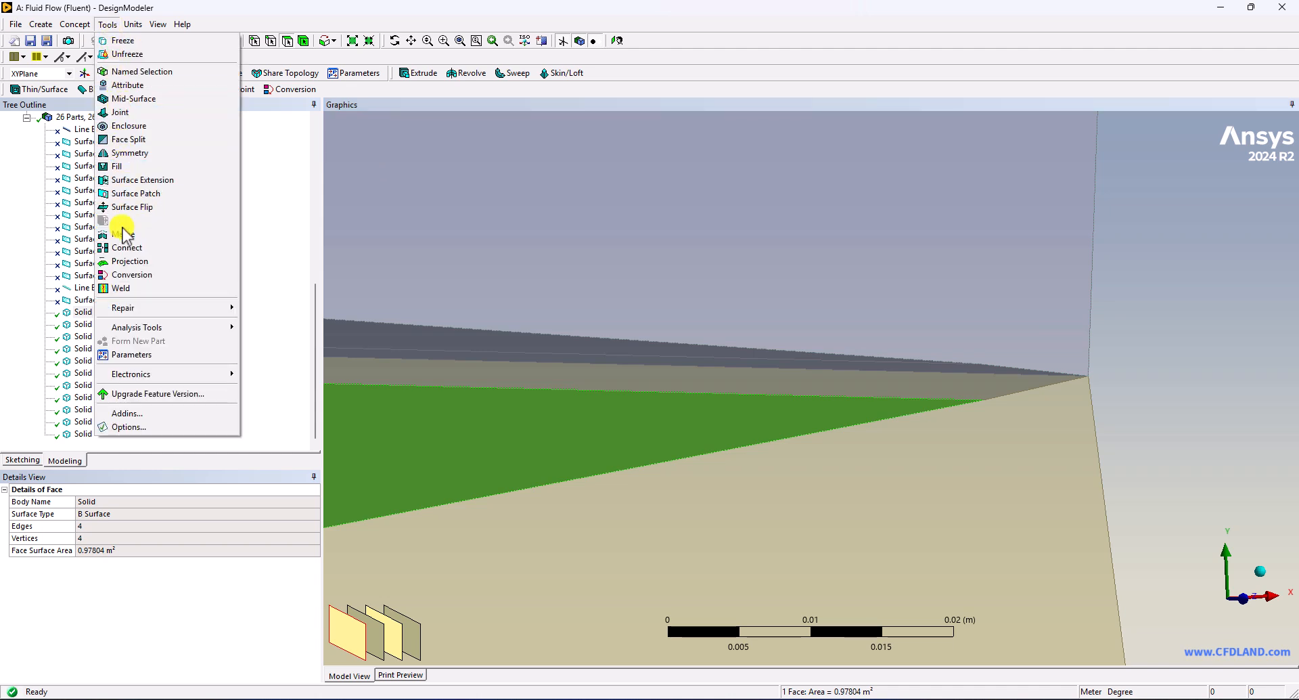
left_click(150, 236)
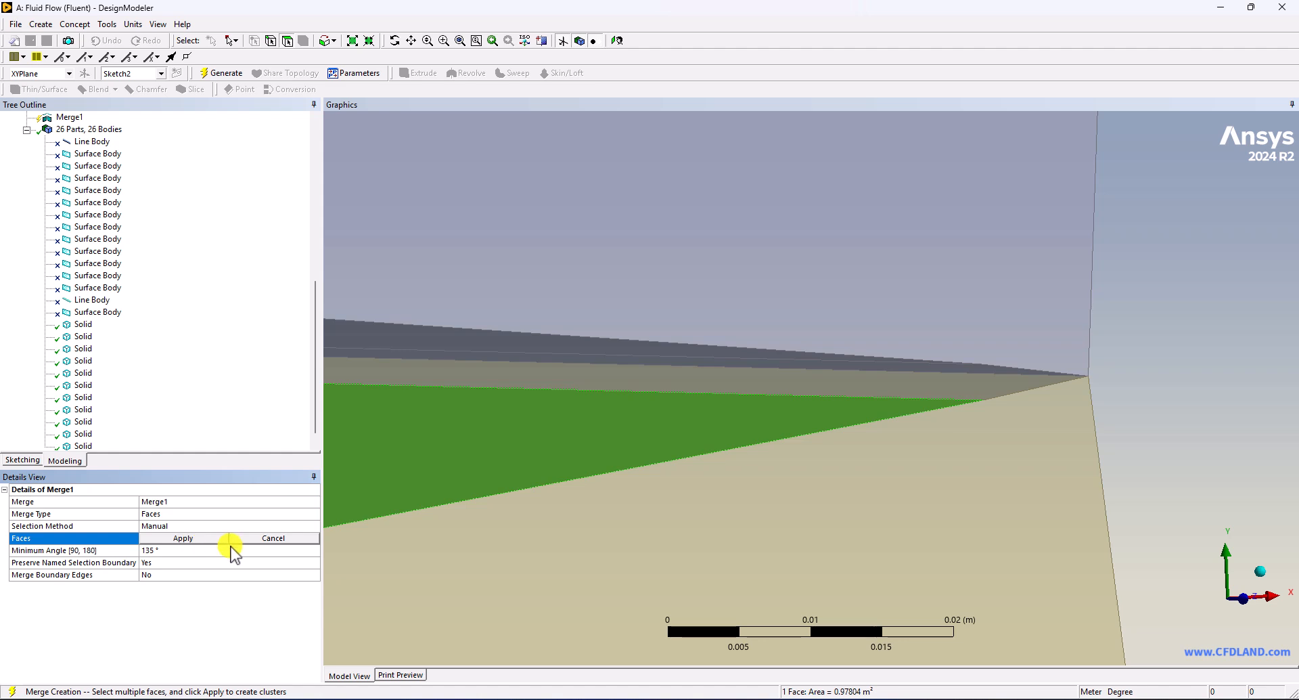
left_click(863, 388)
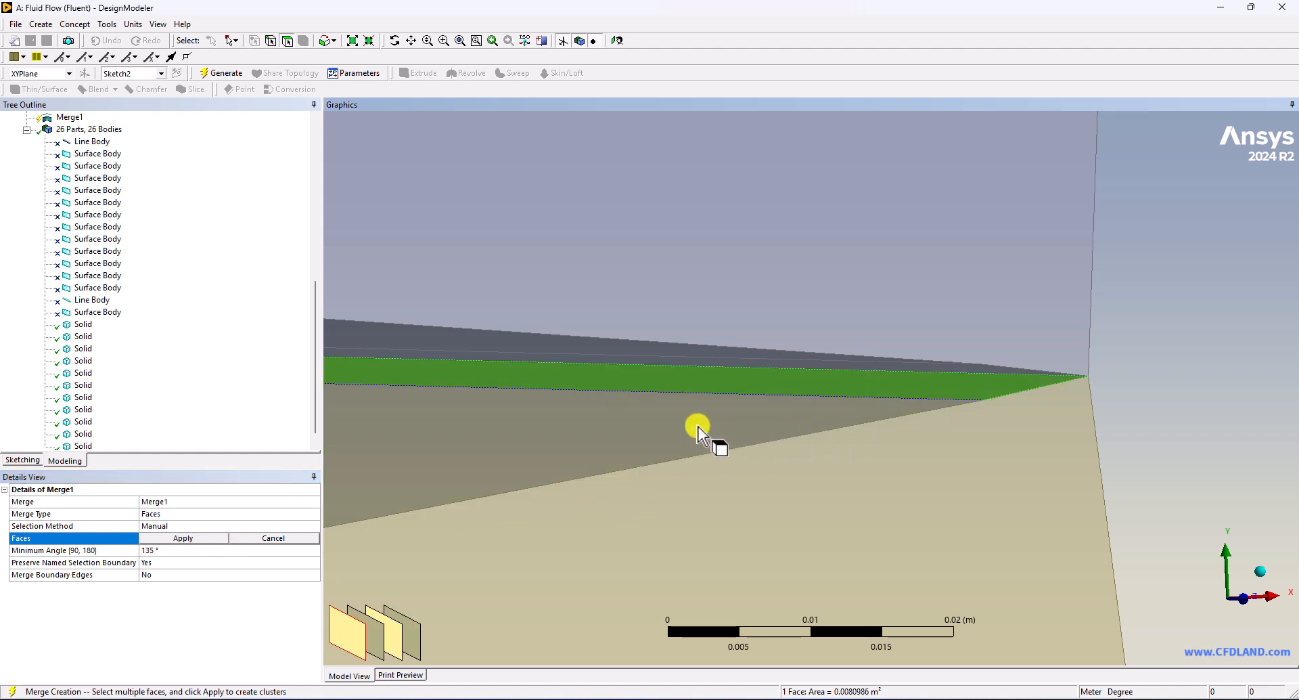
left_click(654, 452, "ctrl")
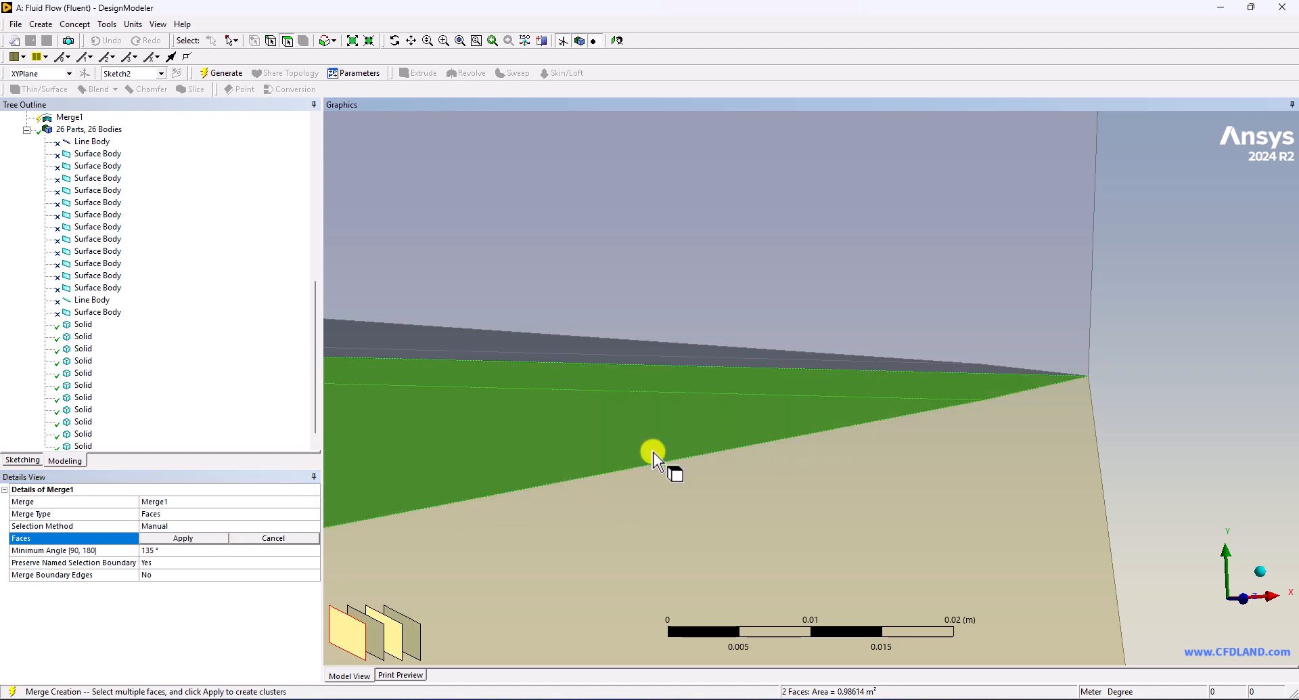
left_click(184, 538)
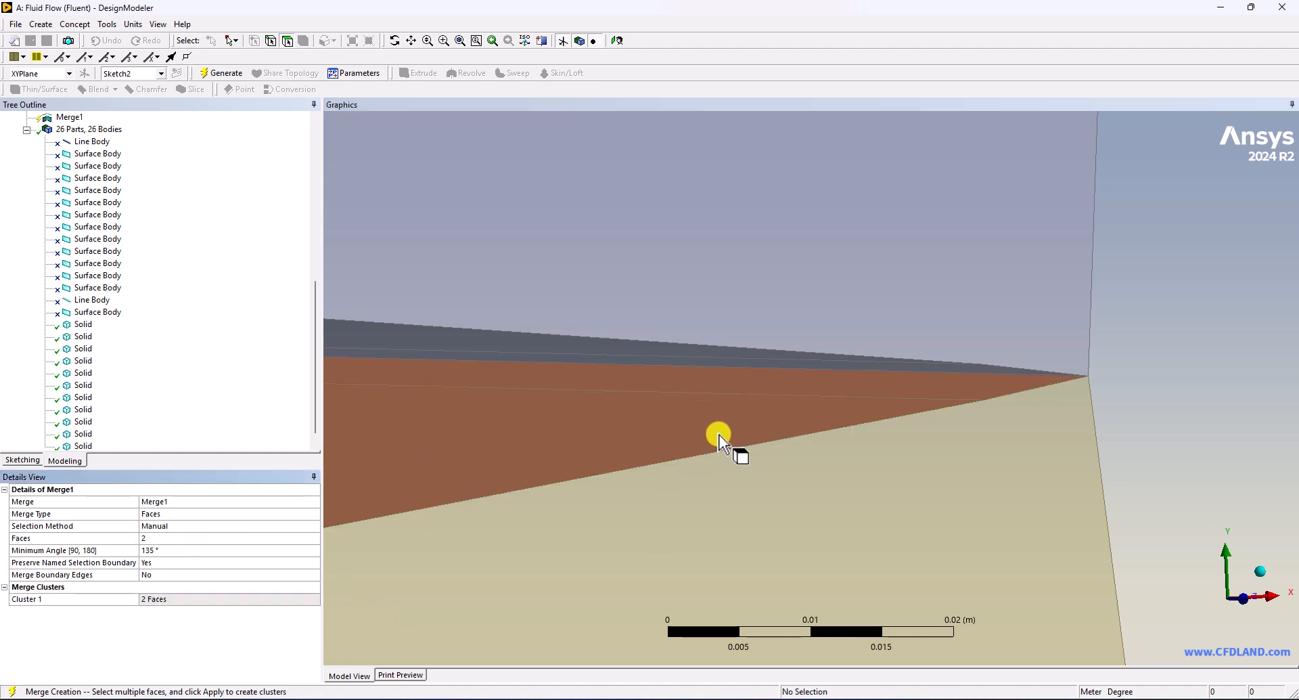
left_click(223, 73)
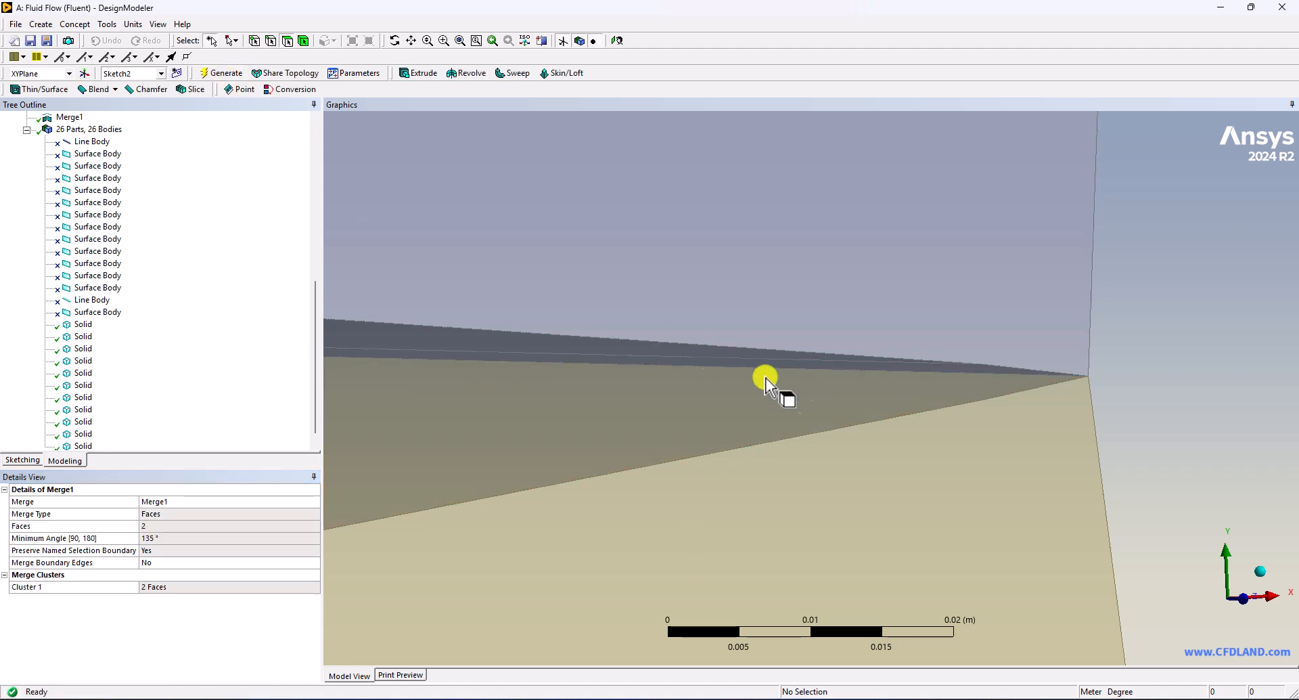
left_click(715, 429)
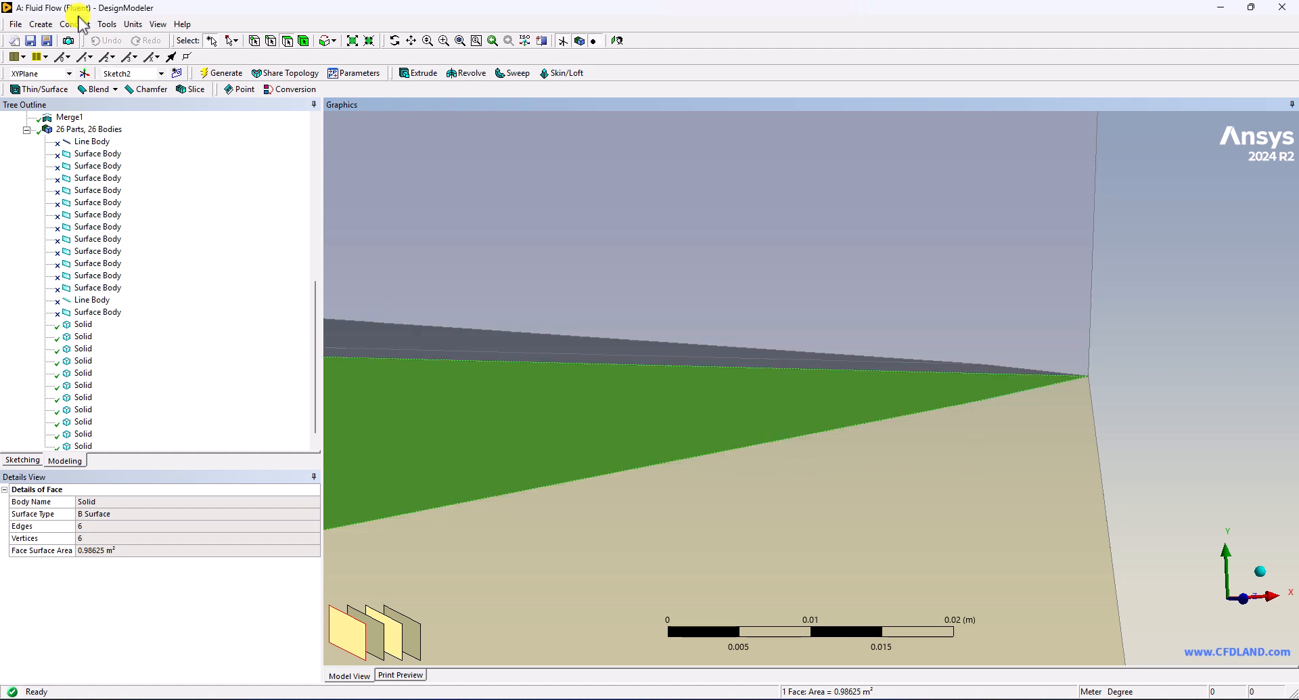
Step: Create a second face Merge joining the large upper airfoil face with its small trailing-edge face, and generate it
left_click(133, 24)
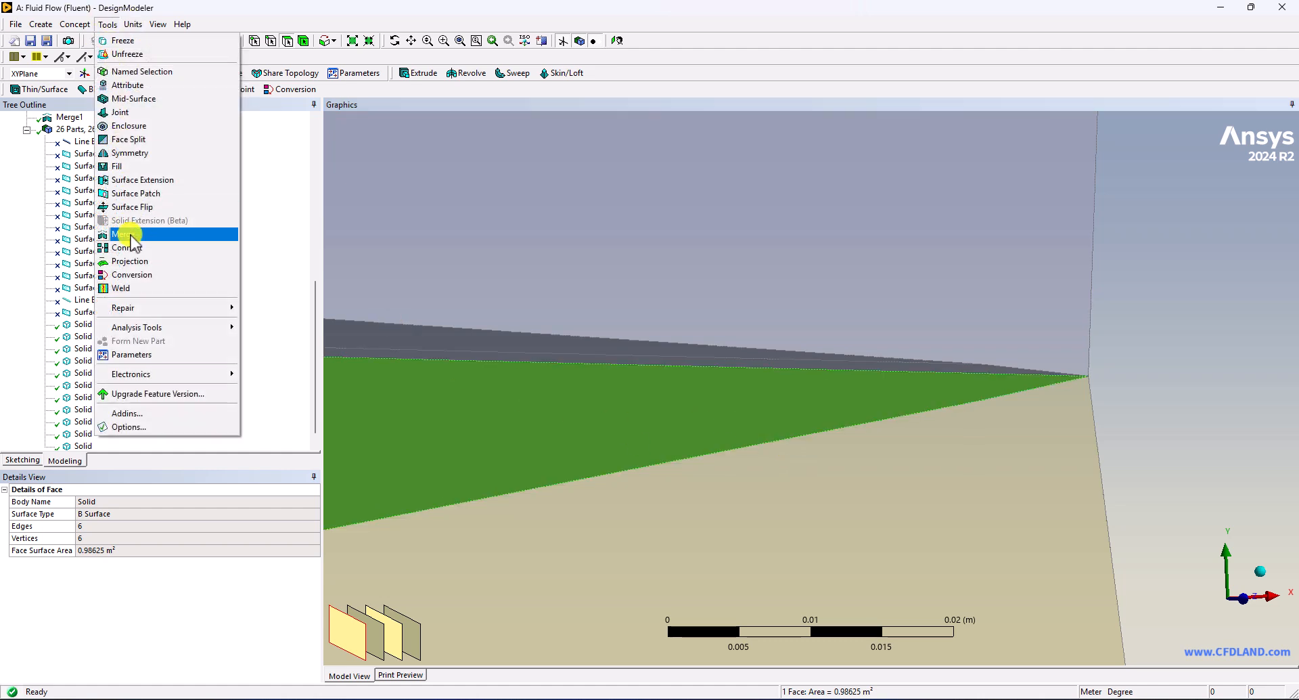
left_click(135, 232)
middle_click_drag(608, 423, 615, 413)
middle_click_drag(623, 335, 622, 465, "ctrl")
middle_click_drag(679, 224, 806, 339, "shift")
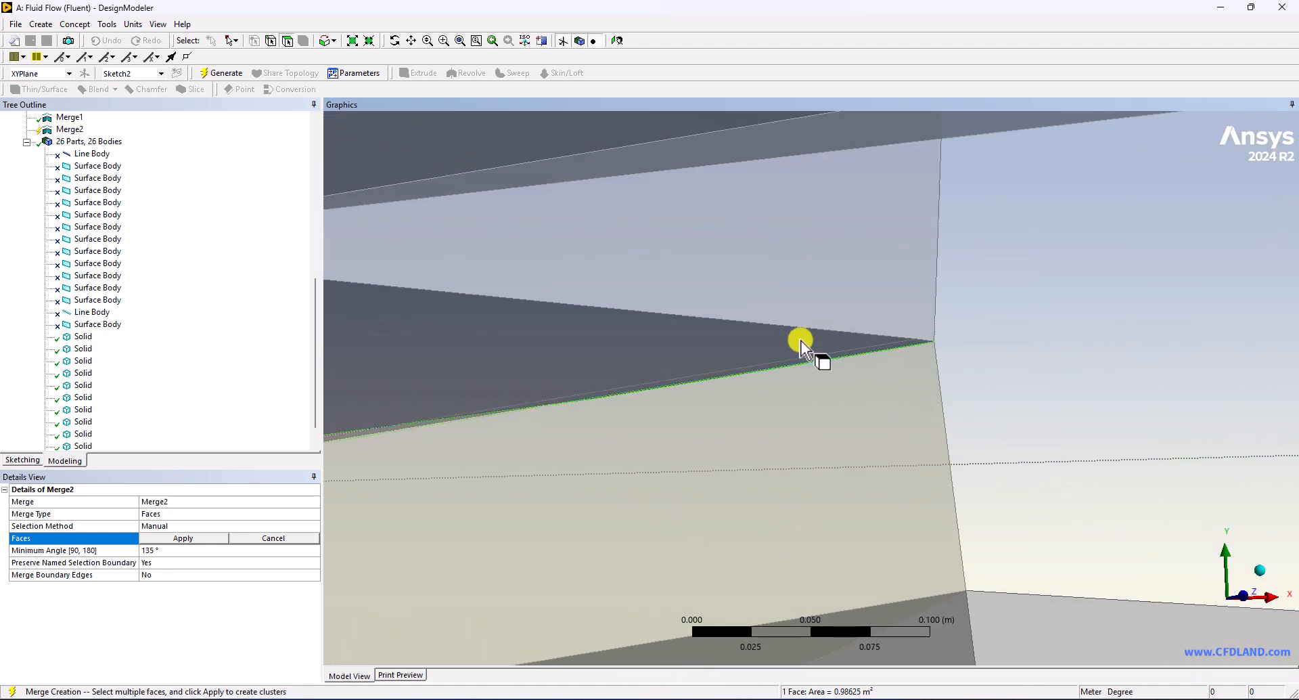
left_click(839, 348)
right_click_drag(881, 327, 963, 363)
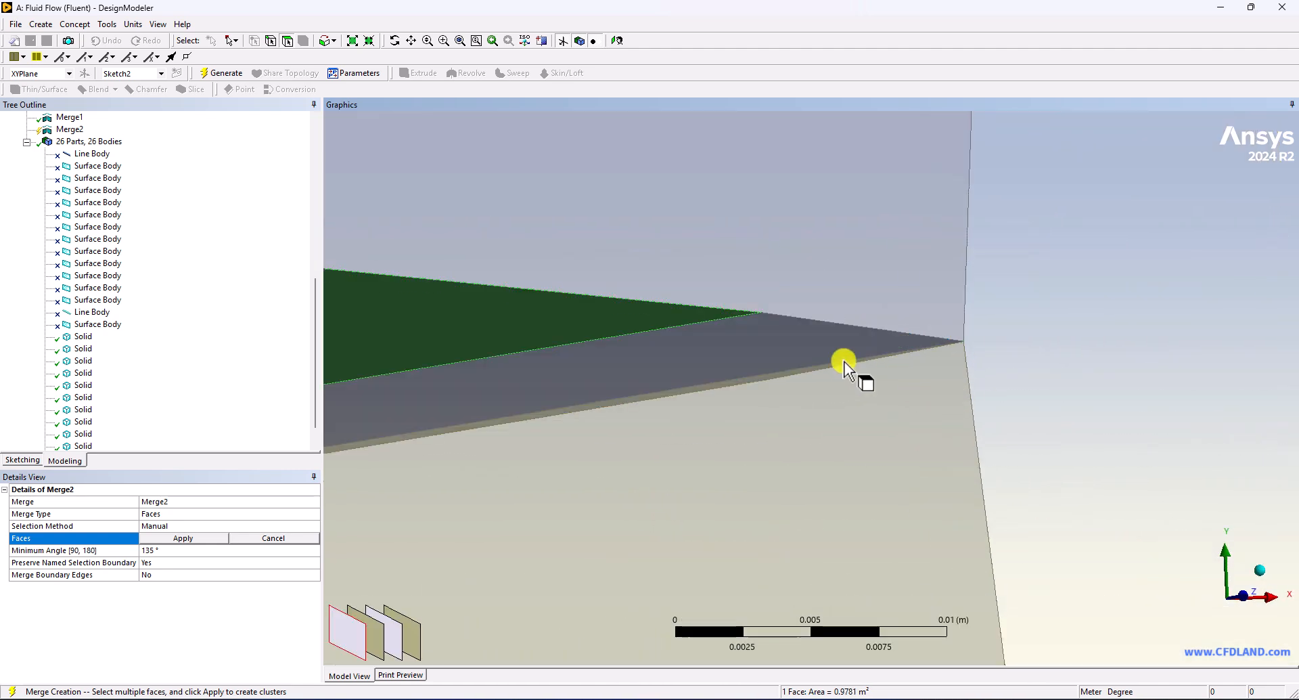
left_click(771, 347, "ctrl")
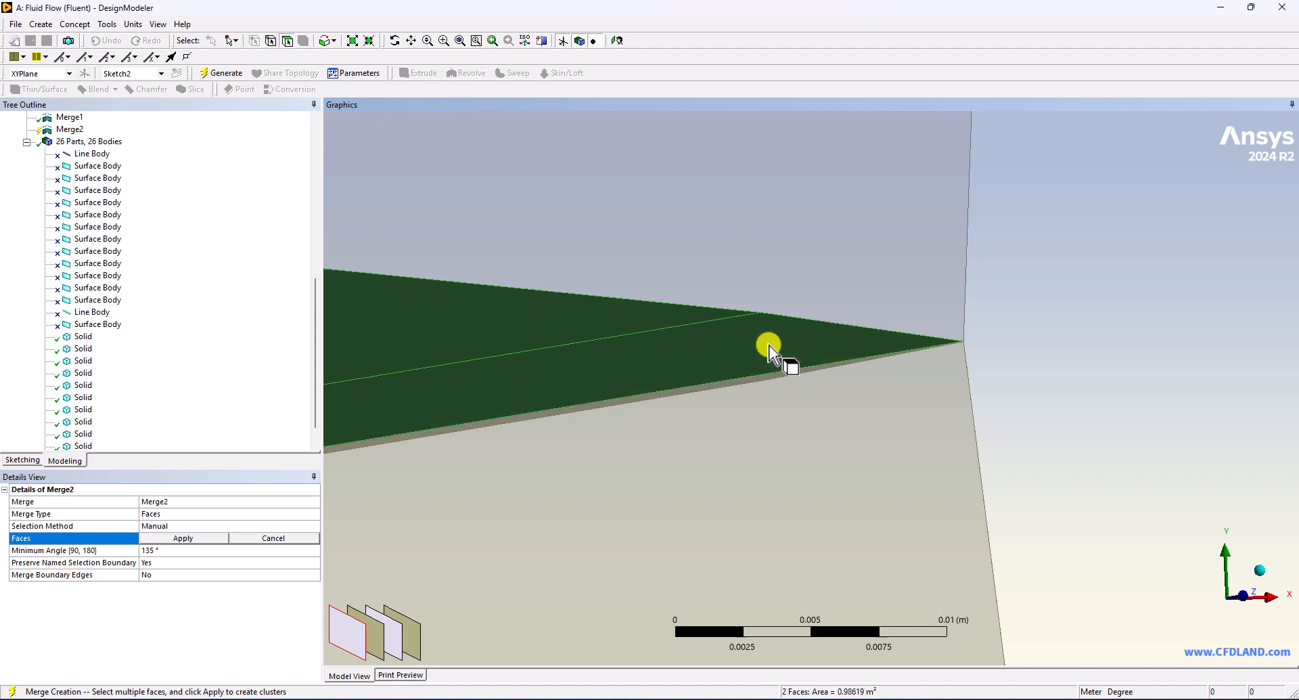
left_click(186, 539)
left_click(221, 74)
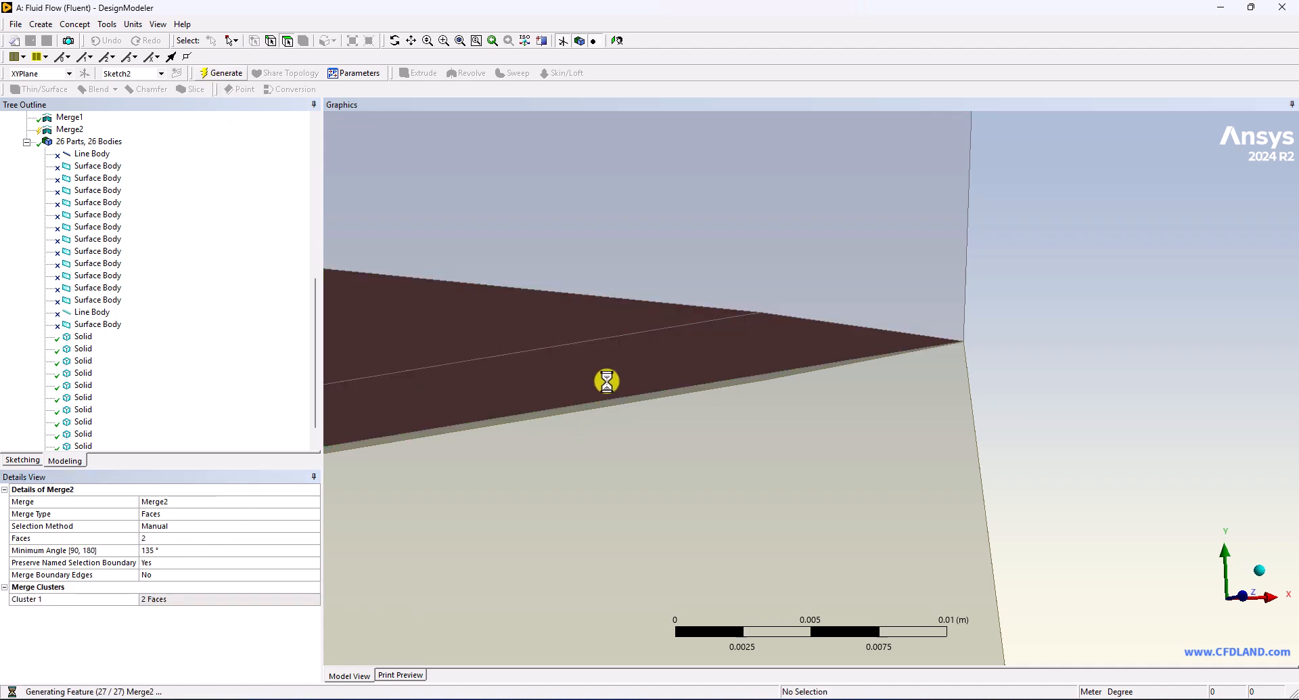
Step: Inspect the merged upper airfoil face up to the trailing edge and restore the isometric view of the domain
left_click(682, 383)
middle_click_drag(693, 374, 684, 447, "shift")
middle_click_drag(754, 285, 696, 466, "shift")
mouse_move(749, 237)
middle_mouse_down("shift")
mouse_move(709, 406)
mouse_move(705, 301)
mouse_move(673, 477)
middle_mouse_up("shift")
middle_click_drag(716, 196, 683, 420, "shift")
middle_click_drag(902, 392, 751, 379)
middle_click_drag(747, 298, 794, 449, "shift")
middle_click_drag(852, 264, 832, 400, "shift")
left_click(1249, 581)
left_click(1070, 432)
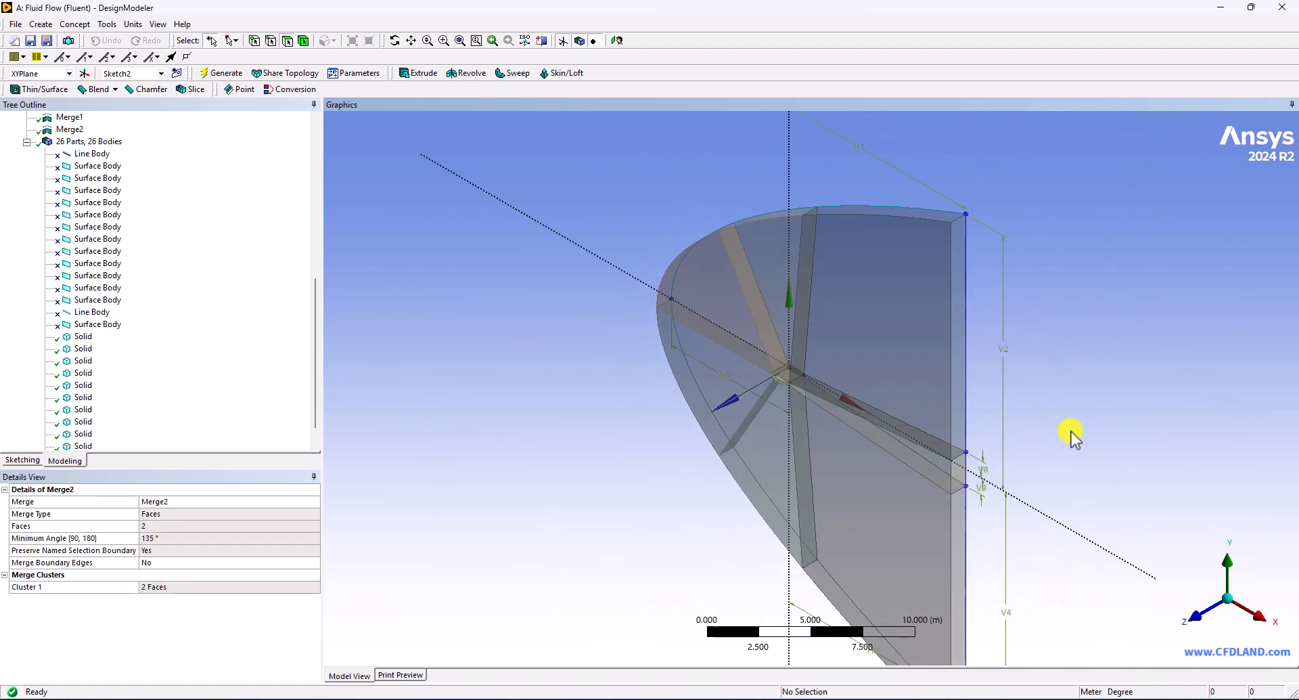
Step: Group all the solid bodies of the domain into one new multi-body part
left_click(84, 336)
scroll(314, 356, "down", 1)
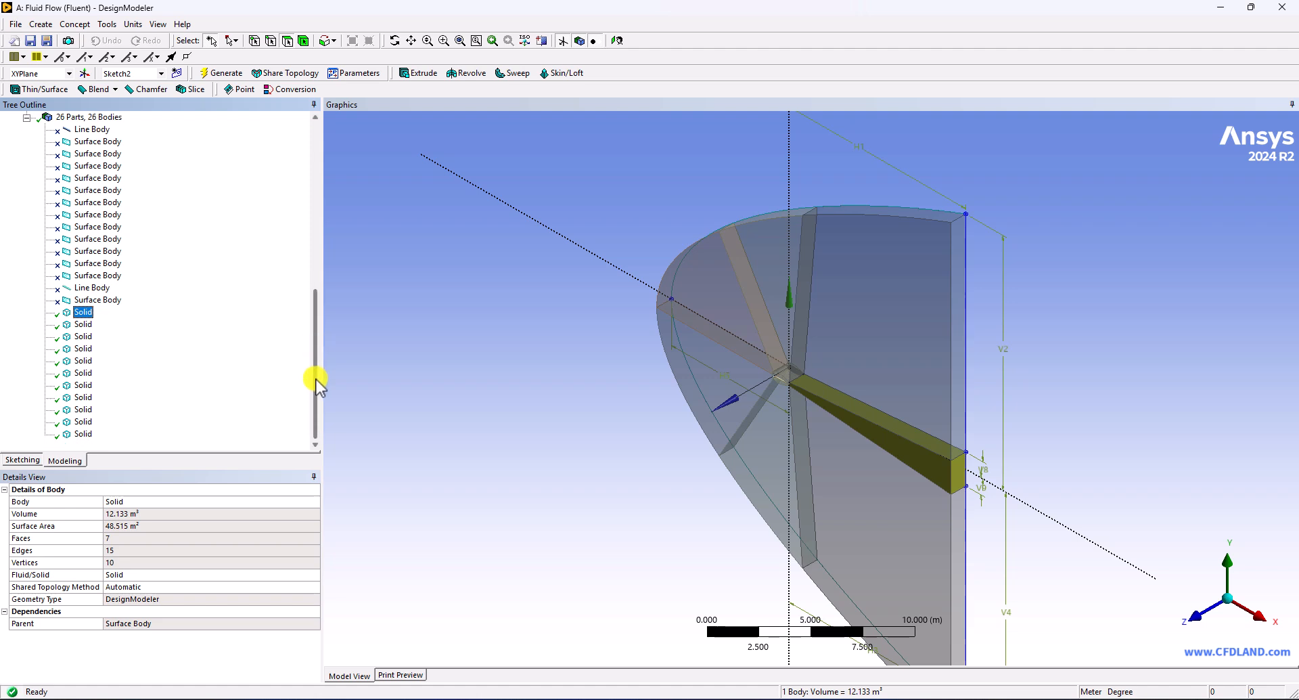
left_click(84, 434, "shift")
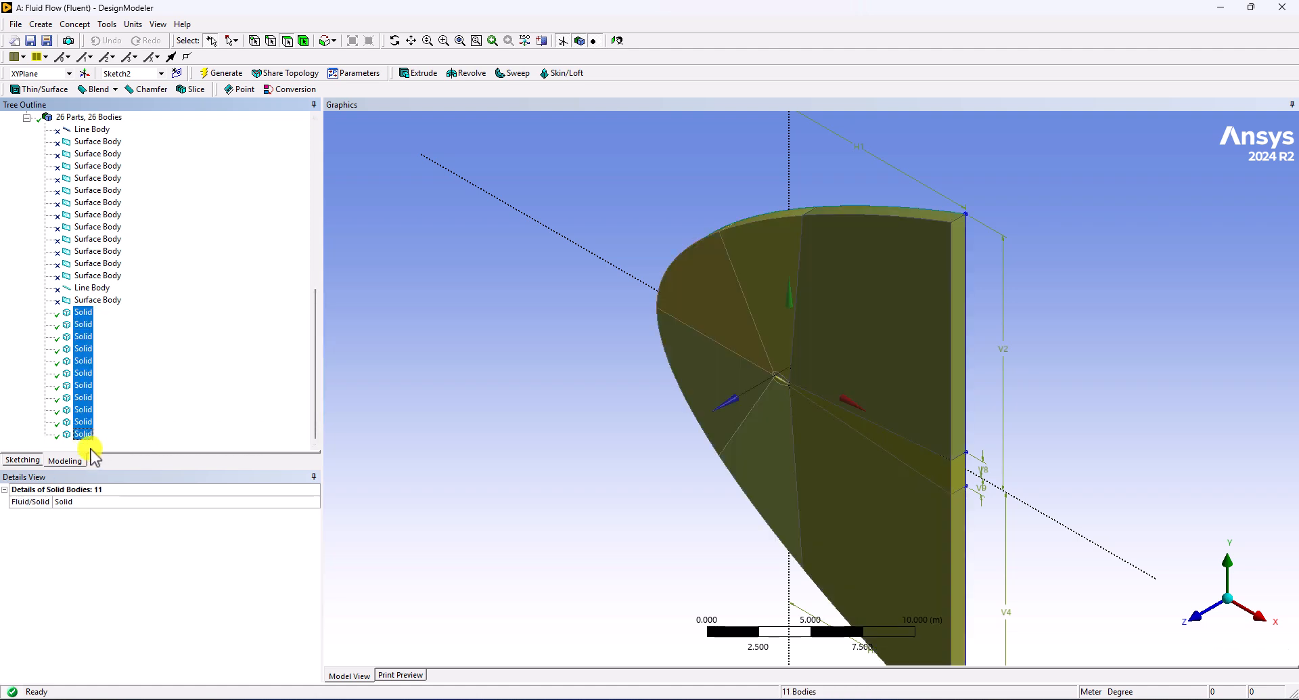
right_click(76, 438)
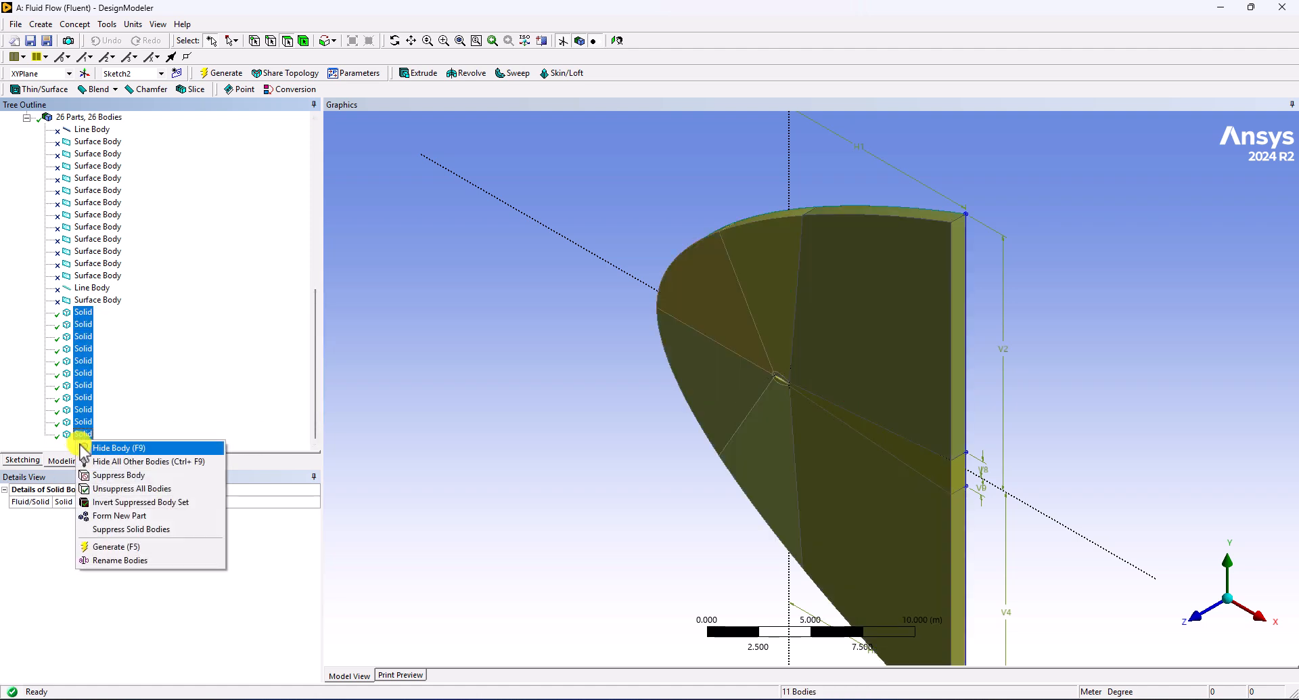
left_click(123, 516)
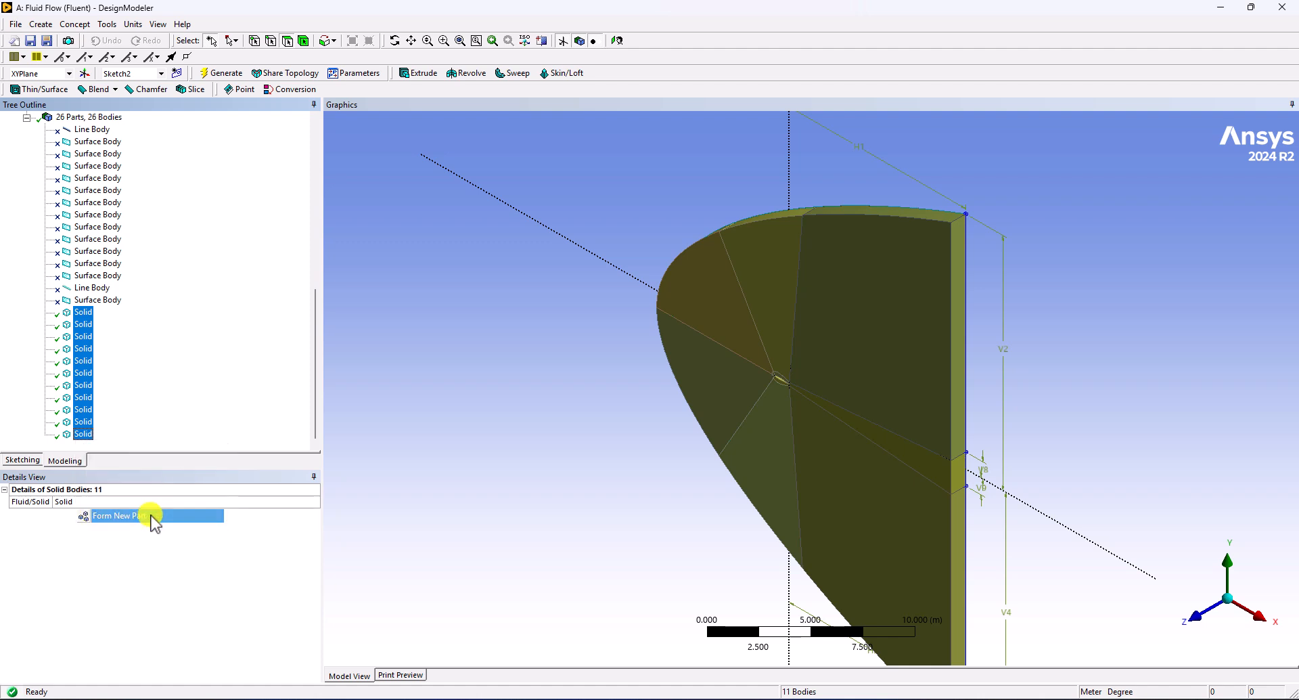
Step: Set the new part's Fluid/Solid property to Fluid and check which bodies the part covers
left_click(134, 586)
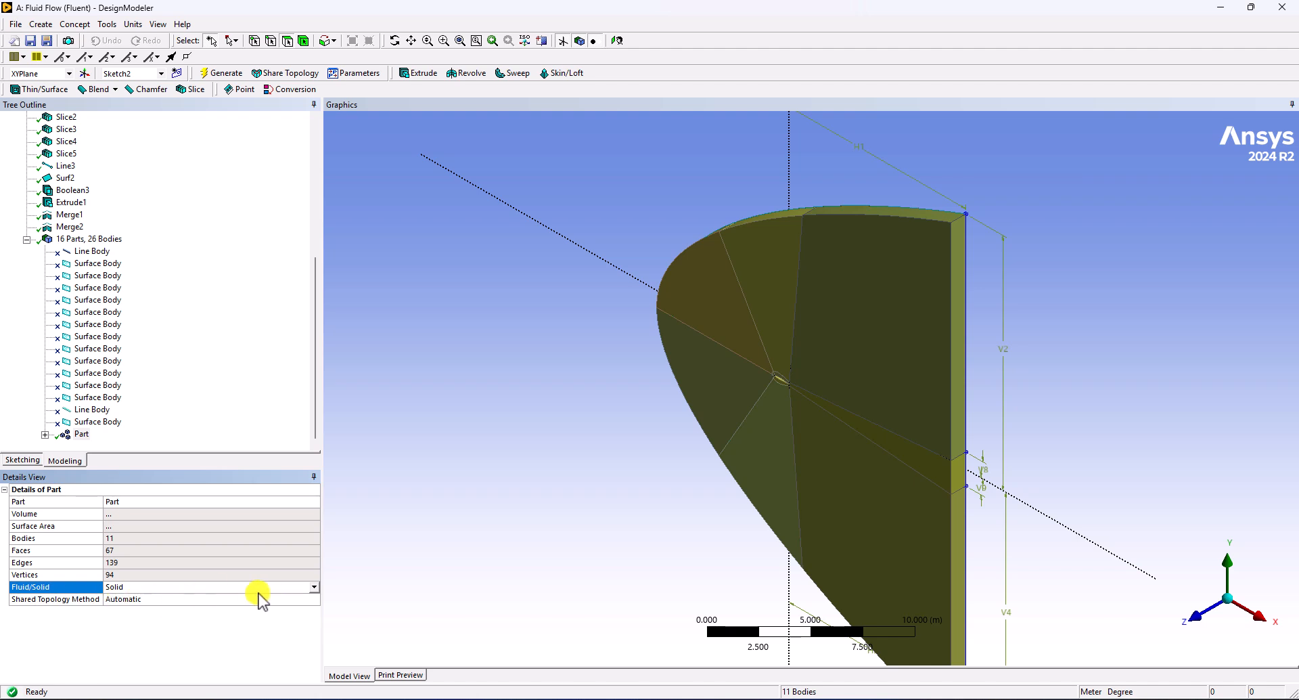
left_click(314, 587)
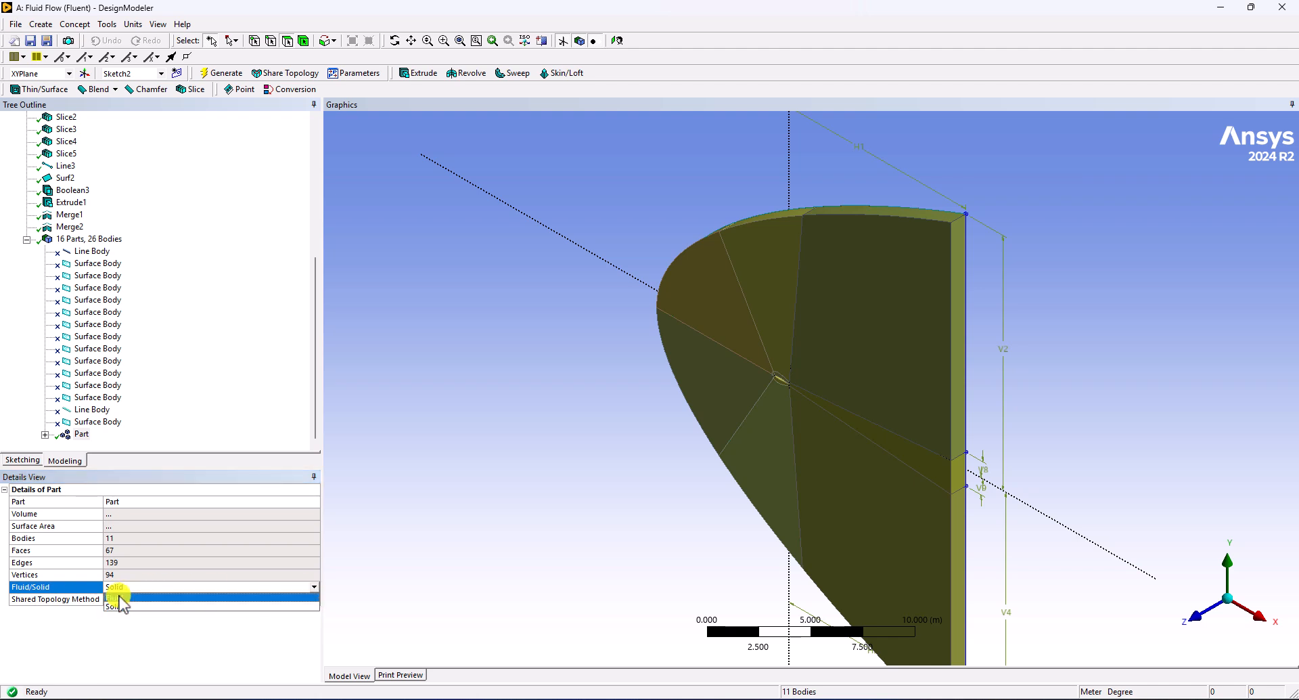
left_click(125, 609)
left_click(501, 409)
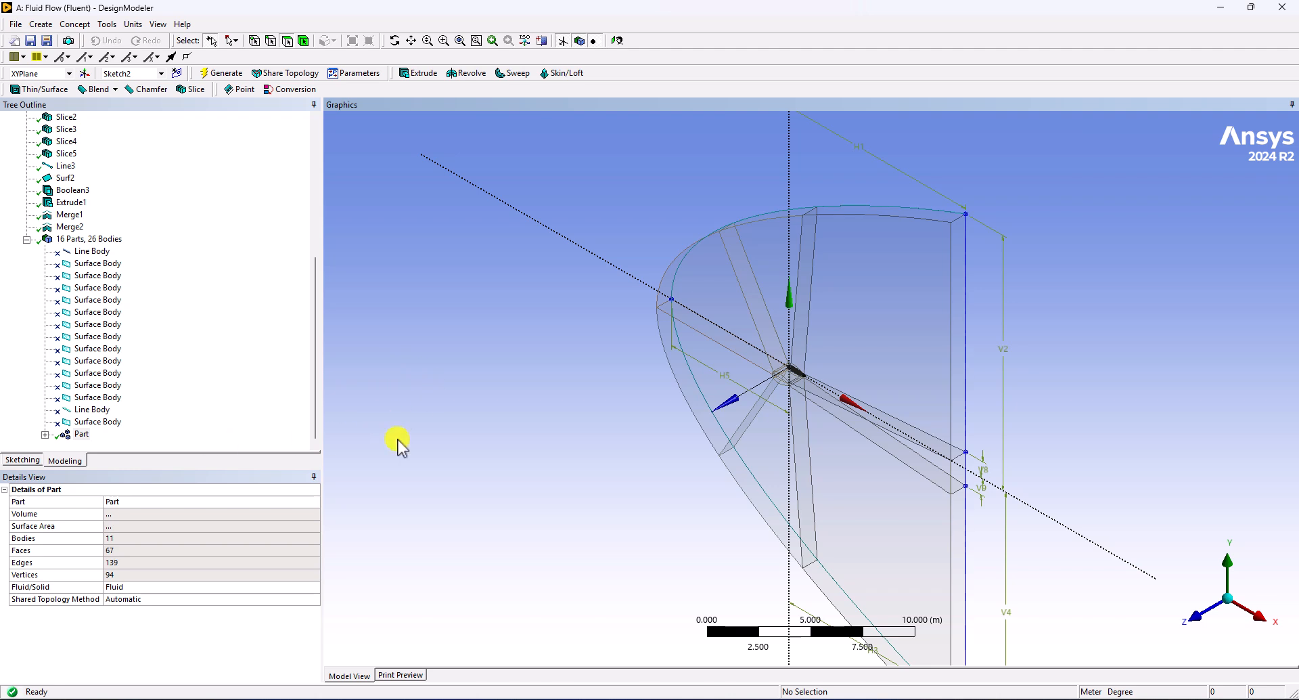
left_click(80, 434)
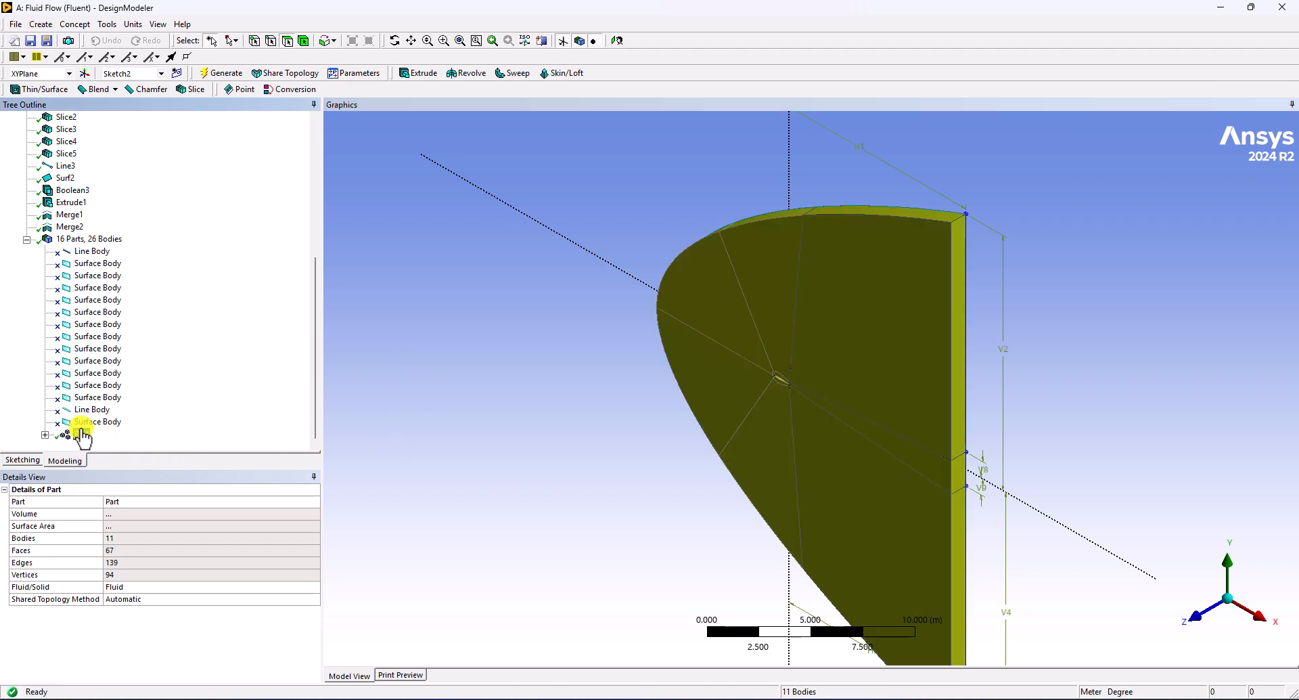
left_click(522, 459)
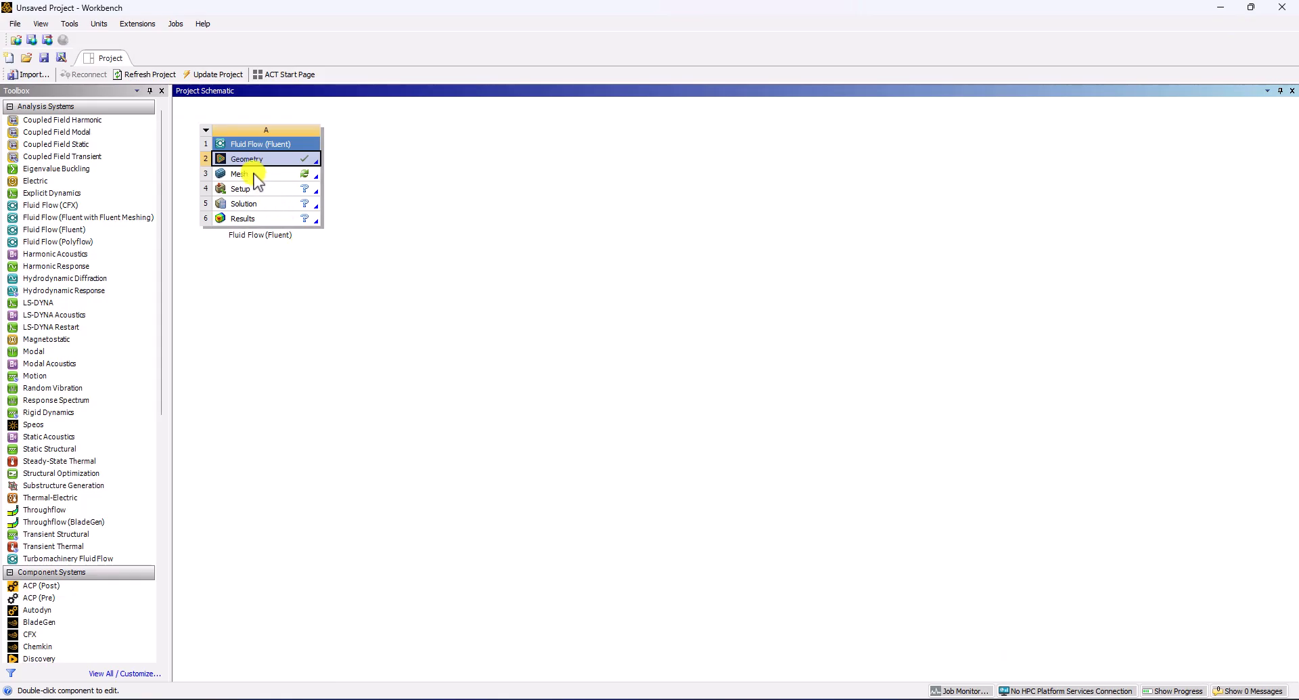
Step: Open the Fluid Flow system's mesh in Meshing and delete the Contacts group from the connections
double_click(254, 174)
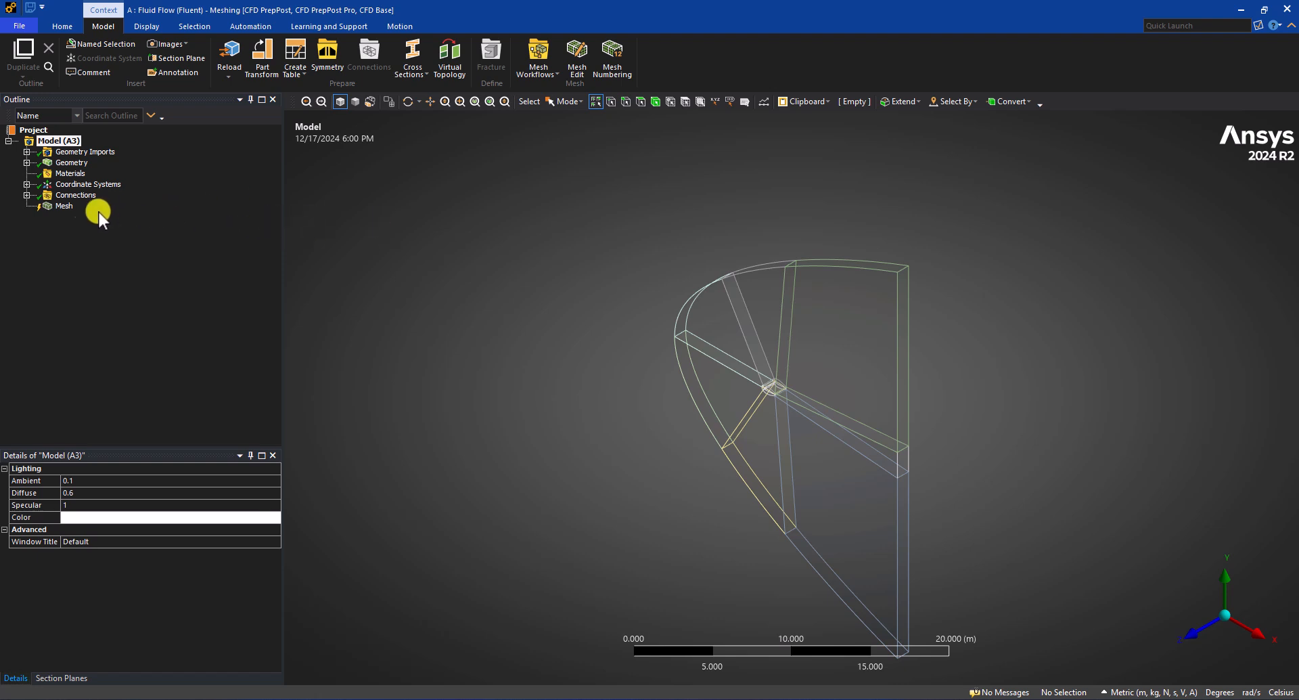
left_click(27, 194)
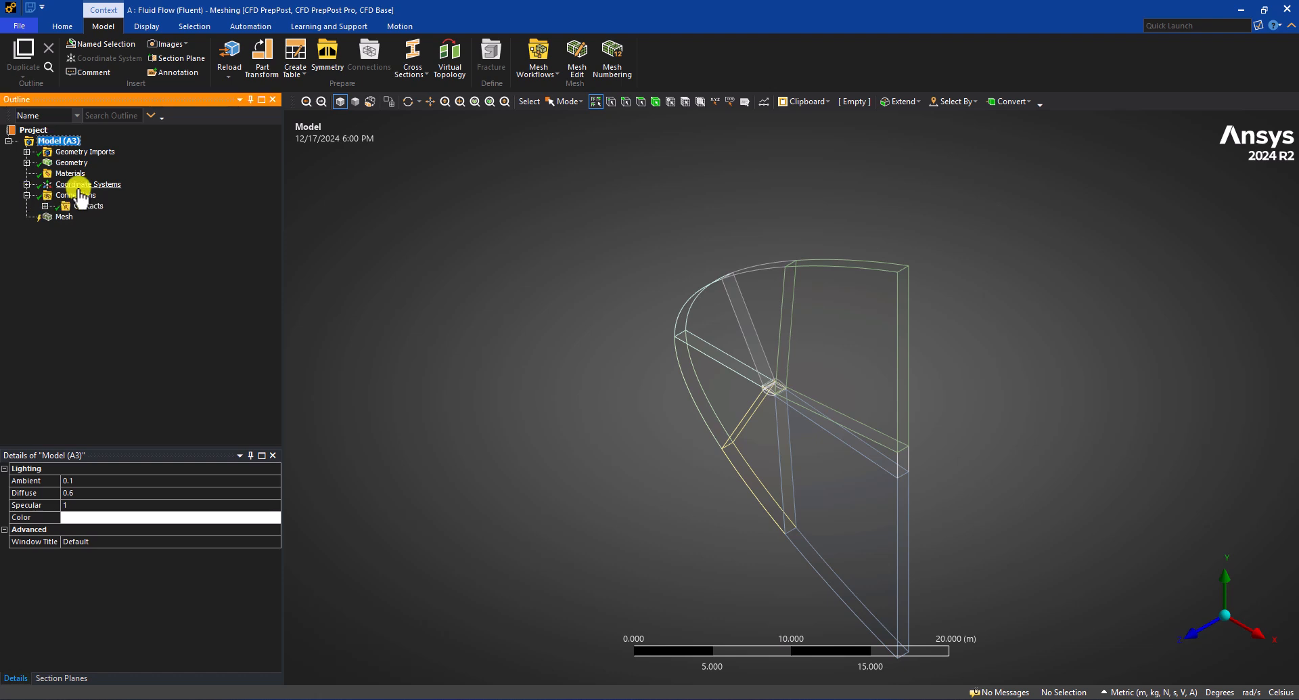
left_click(89, 206)
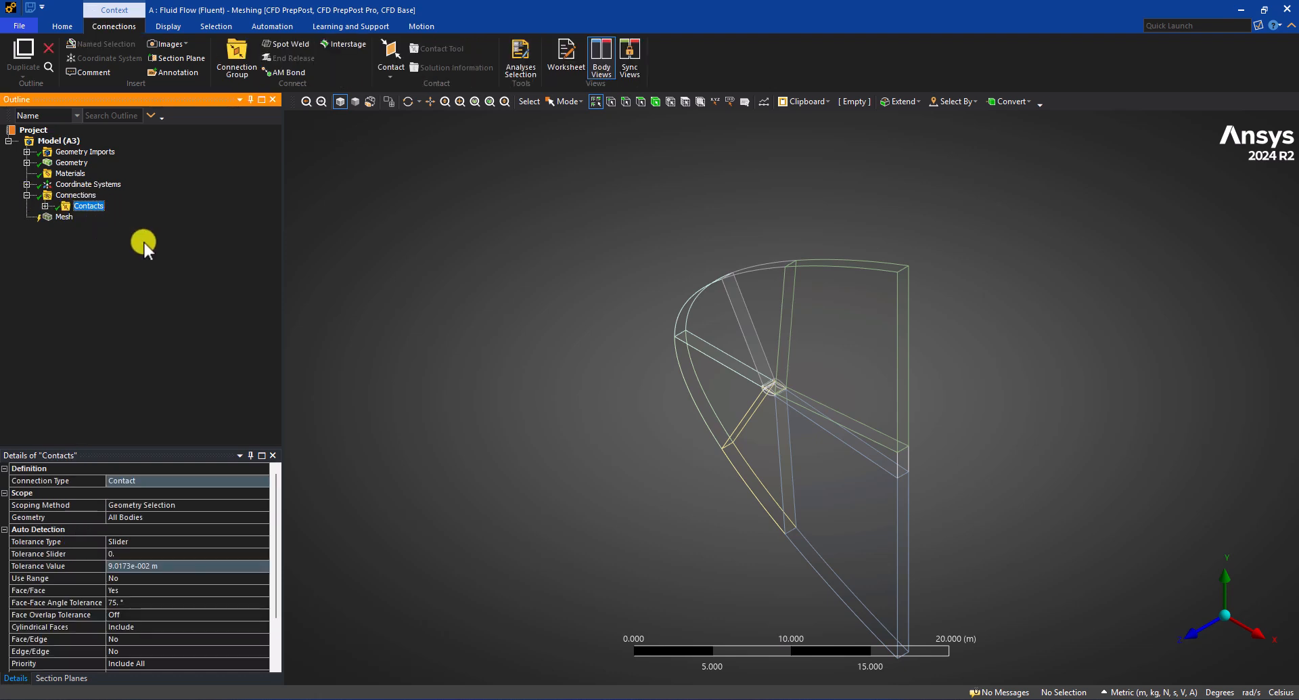
right_click(80, 207)
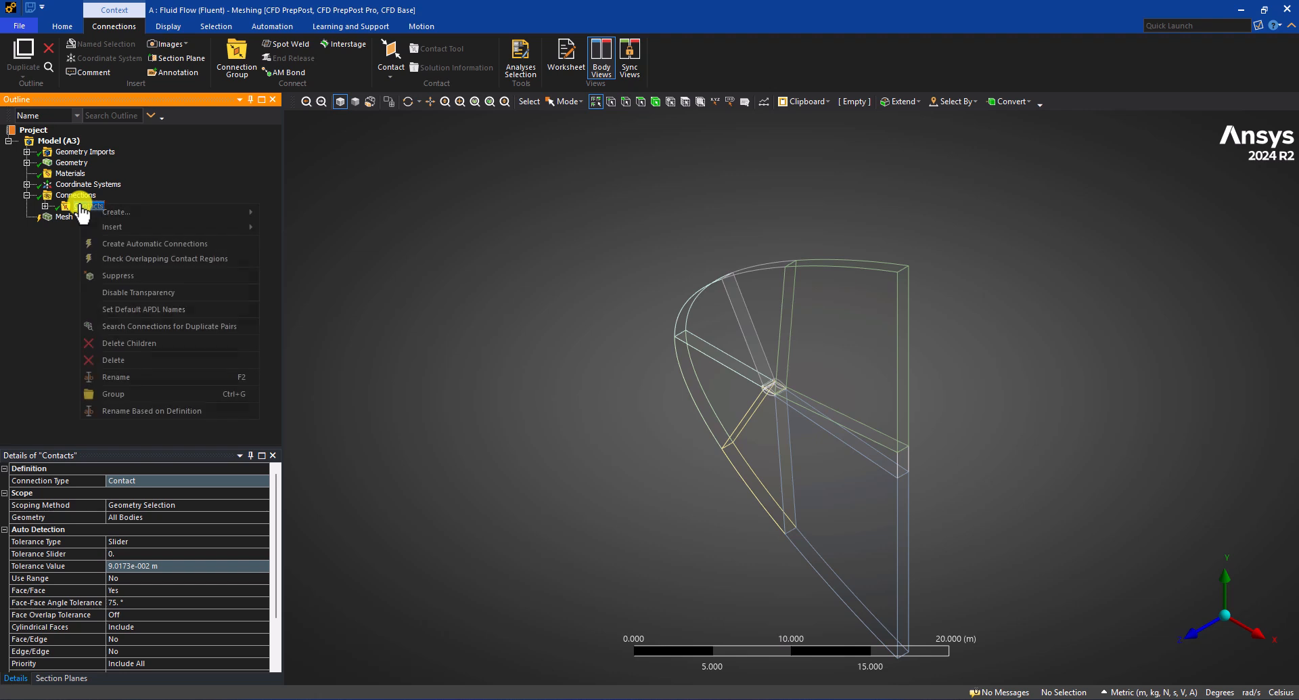
left_click(128, 365)
left_click(664, 401)
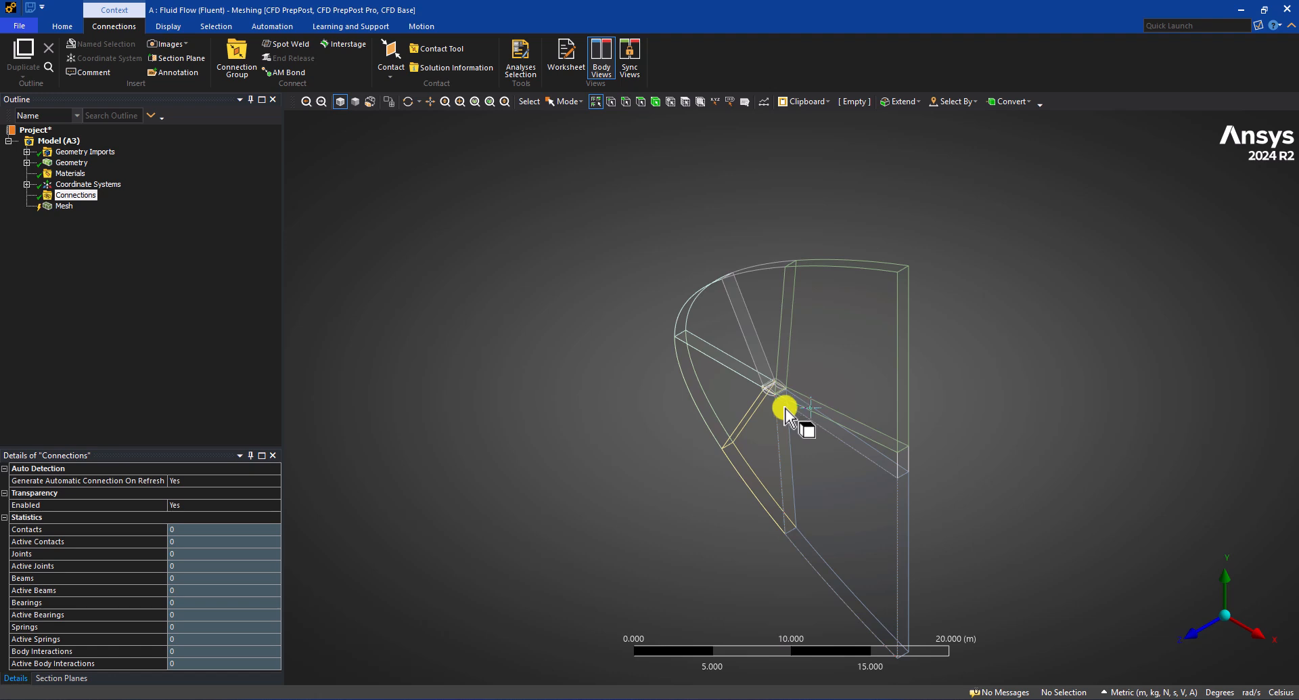
Step: Switch to edge selection on the mesh and examine the edges joining the airfoil to its surrounding curve
left_click(65, 206)
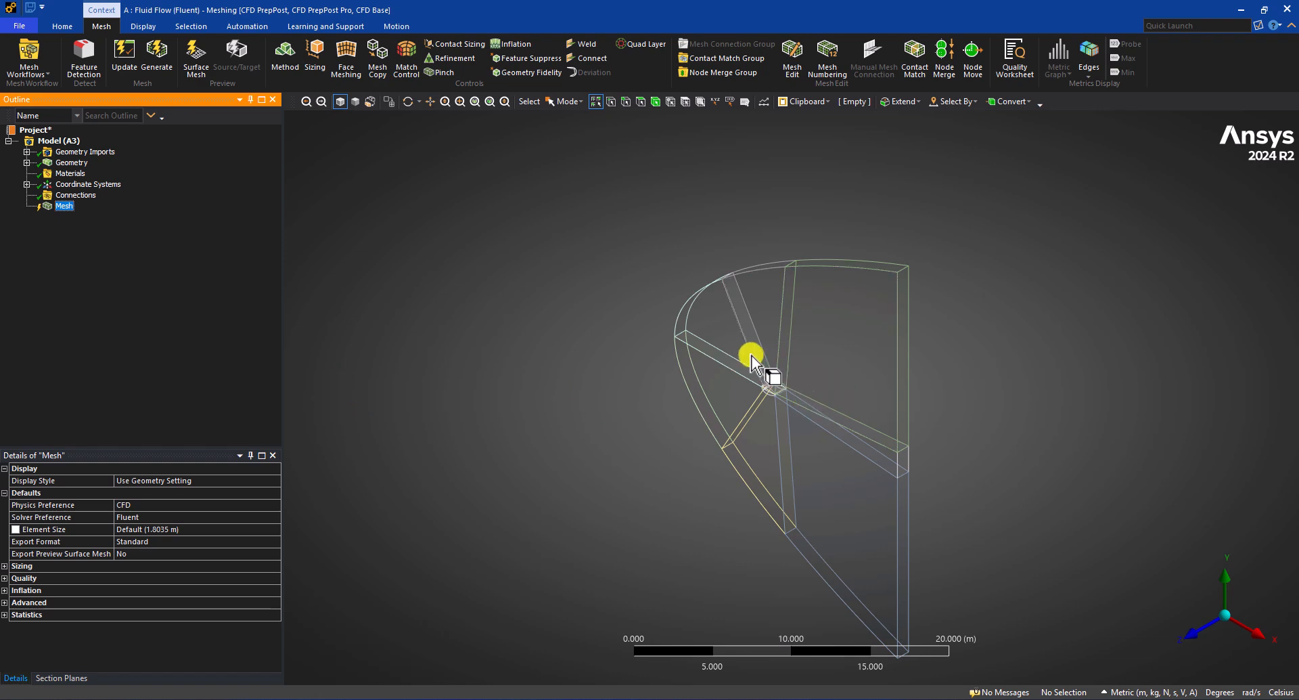
scroll(784, 412, "up", 5)
middle_click_drag(803, 433, 782, 353)
middle_click_drag(745, 446, 743, 220, "shift")
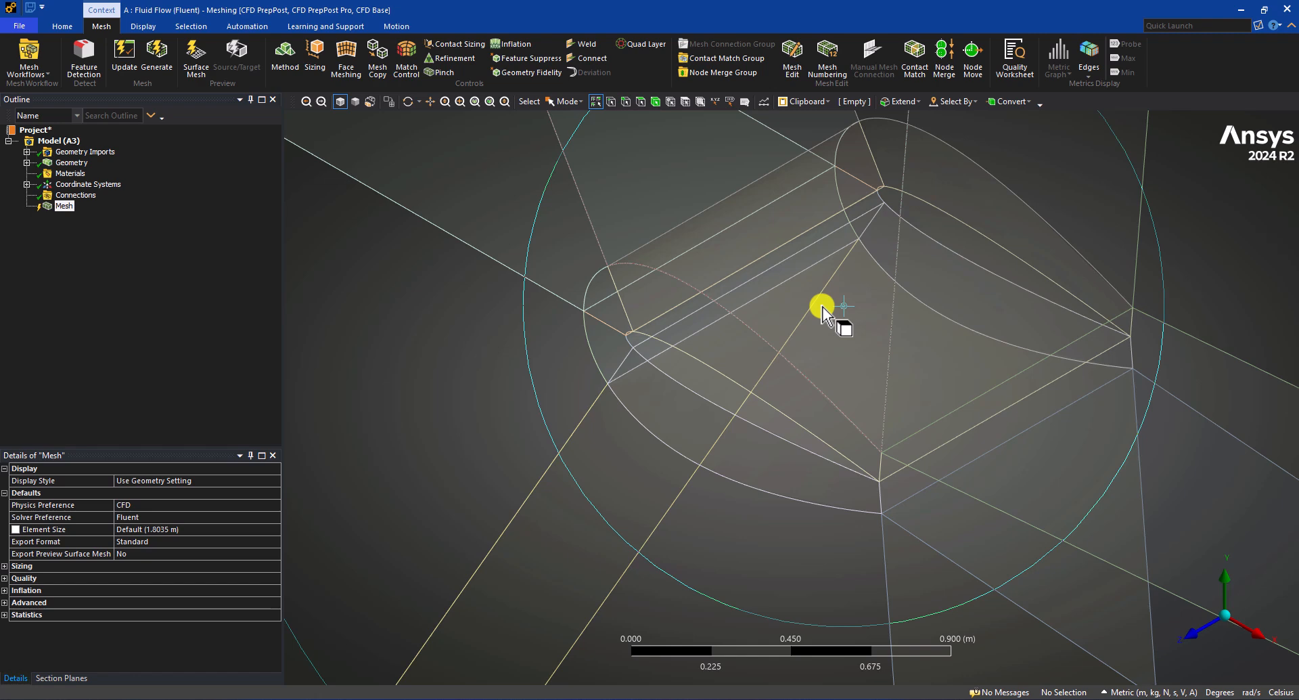
middle_click_drag(823, 306, 779, 327)
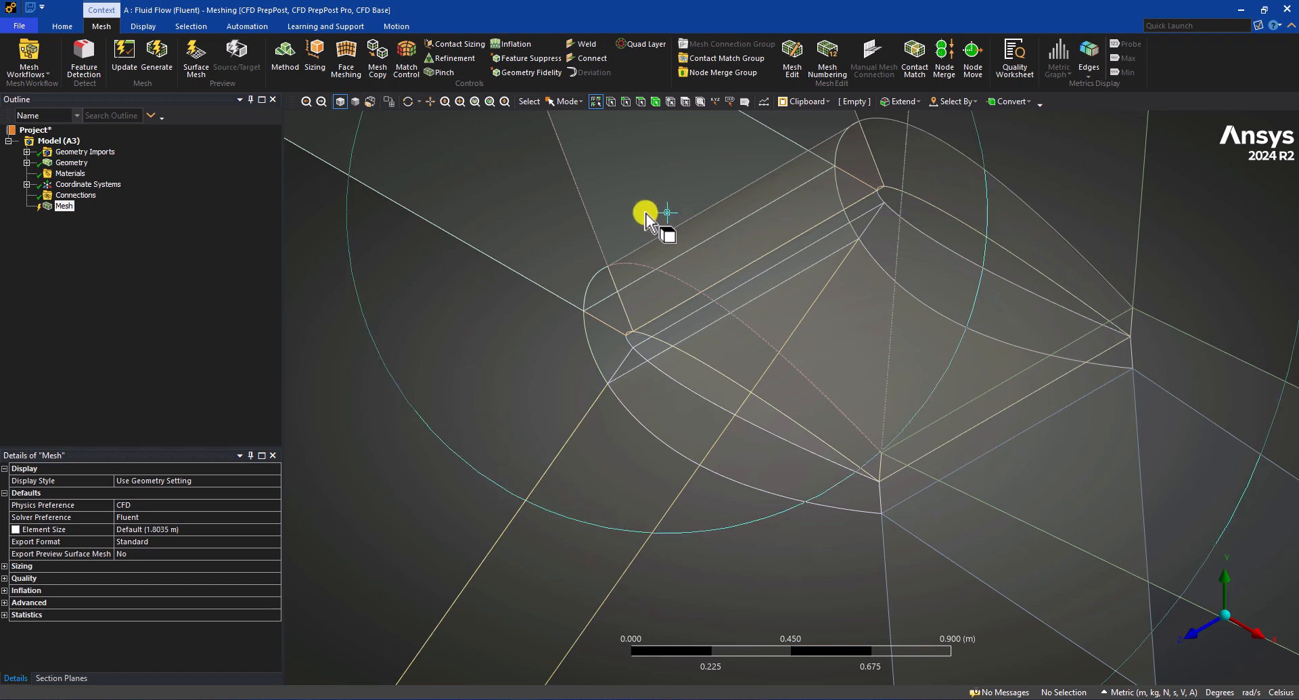
left_click(626, 102)
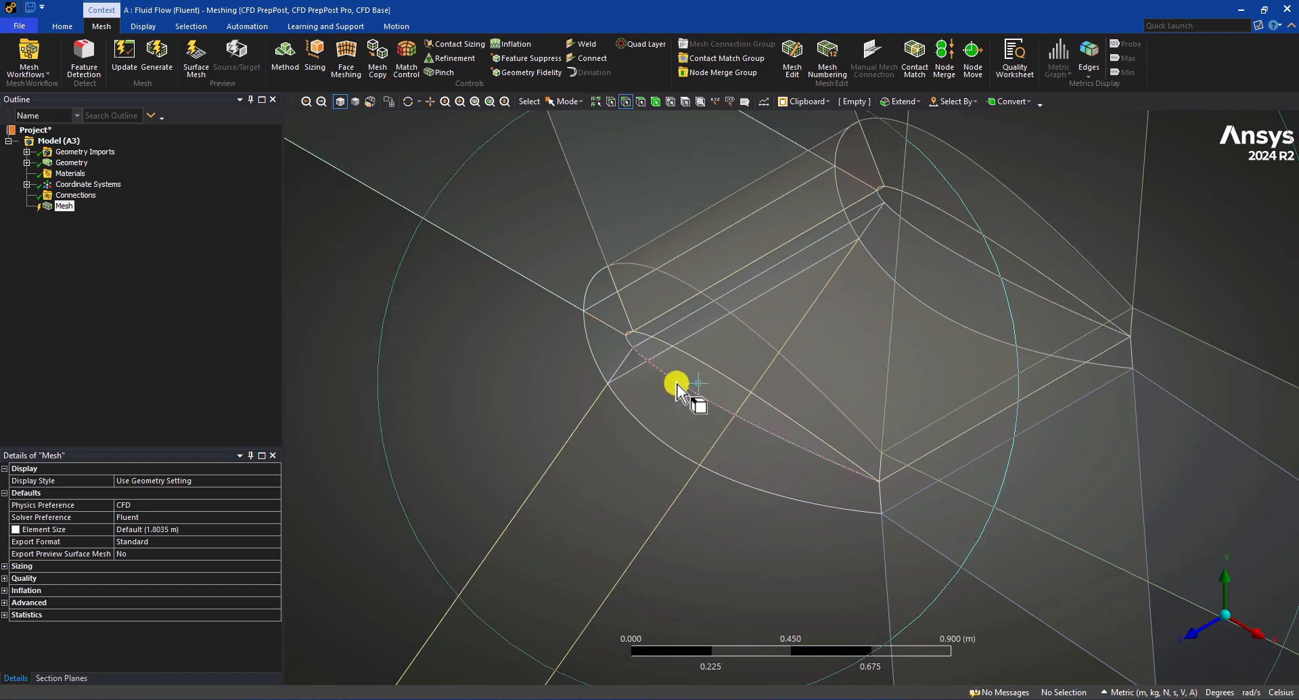
middle_click_drag(632, 377, 697, 397)
middle_click_drag(555, 331, 744, 488, "ctrl")
scroll(672, 375, "up", 5)
mouse_move(749, 490)
middle_mouse_down()
mouse_move(728, 491)
mouse_move(725, 444)
mouse_move(724, 482)
middle_mouse_up()
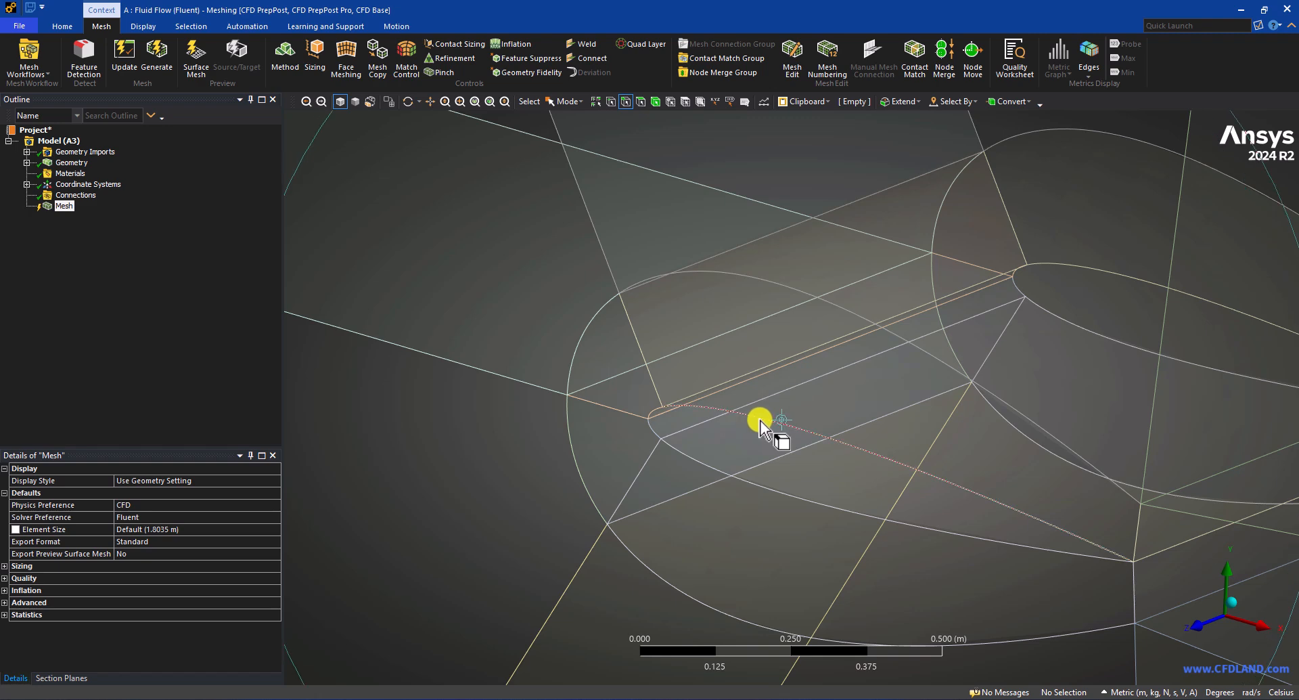
Step: Insert a mesh Sizing on the five short edges joining the airfoil to its surrounding curve, three at the leading edge and two at the trailing edge
scroll(761, 426, "down", 3)
left_click(687, 387)
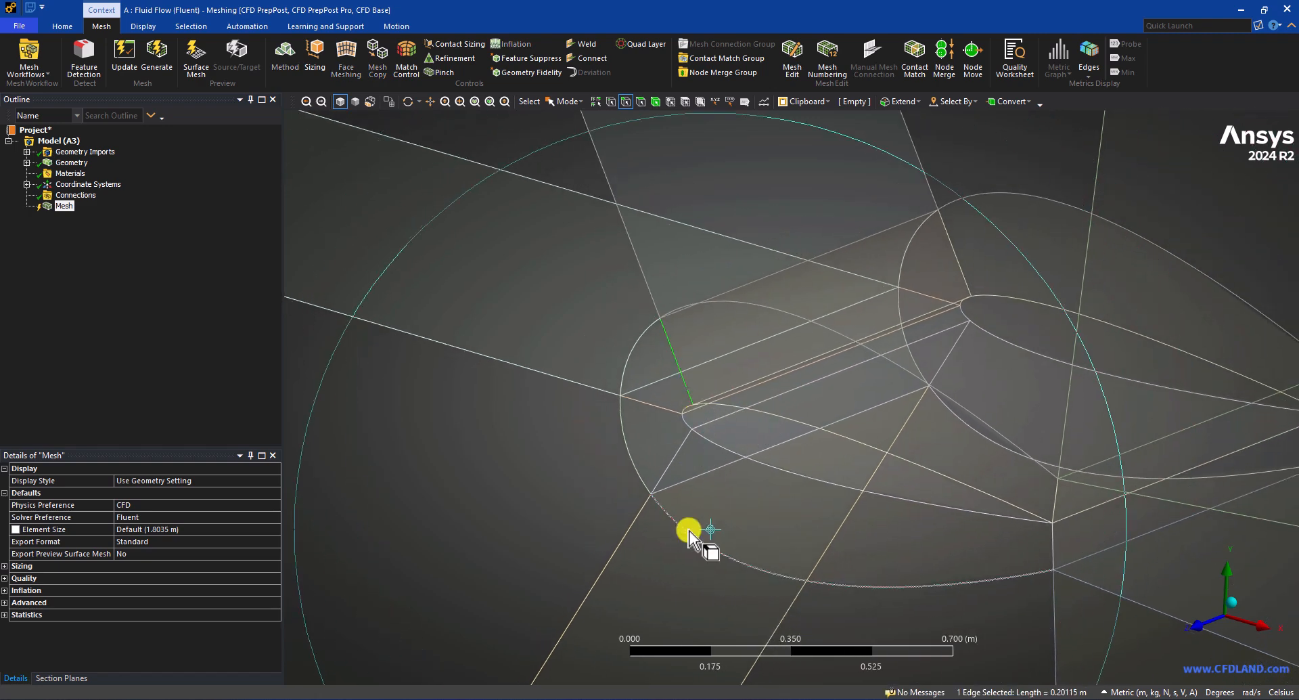
left_click(659, 408, "ctrl")
left_click(675, 455, "ctrl")
scroll(873, 419, "down", 3)
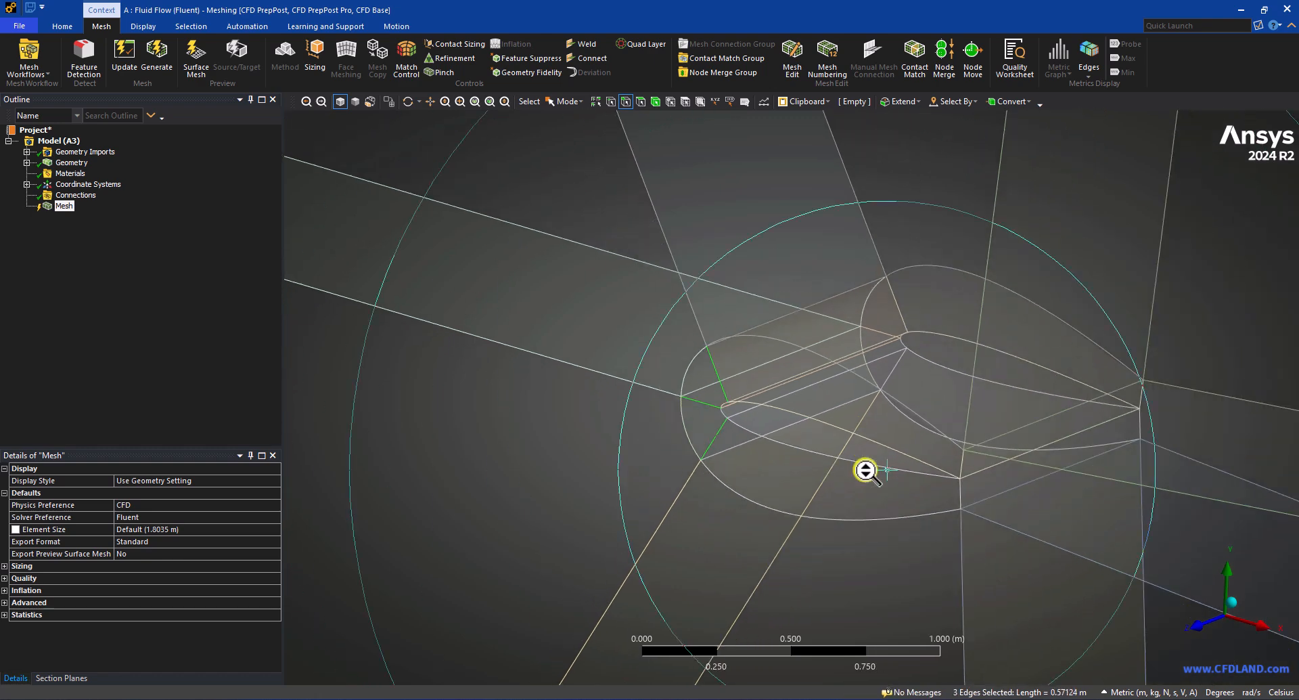
left_click(959, 466, "ctrl")
left_click(965, 497, "ctrl")
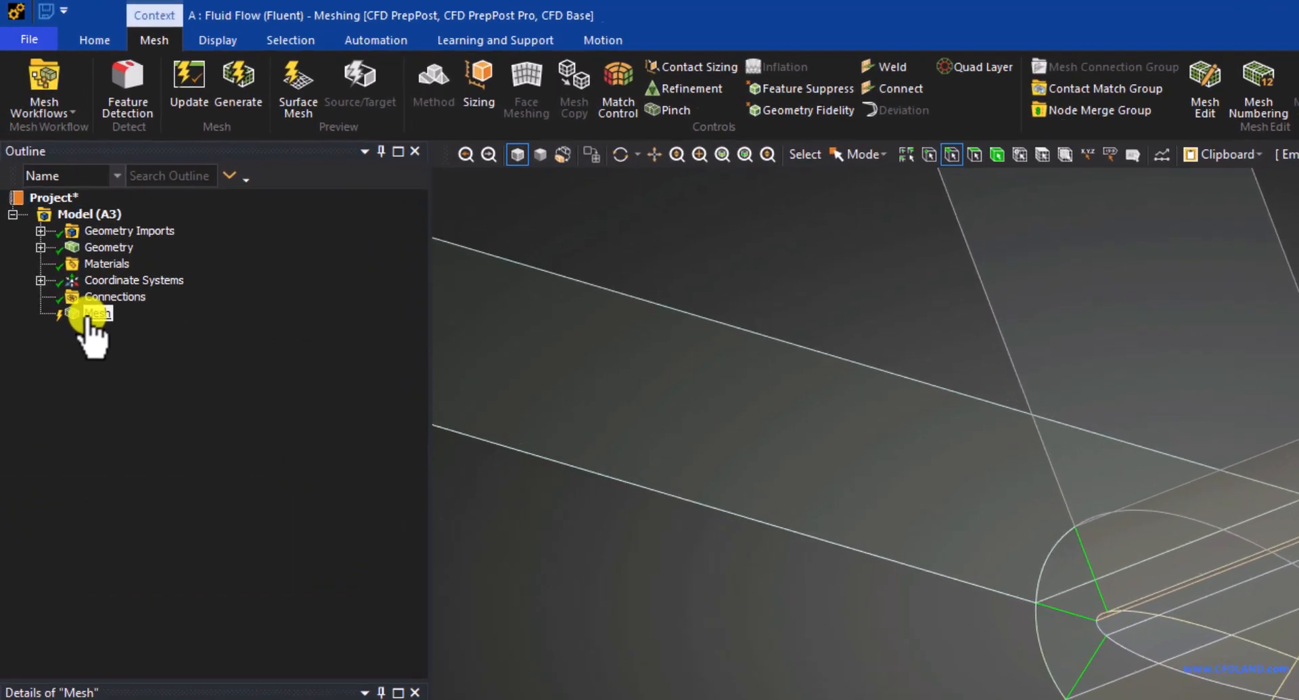
right_click(60, 217)
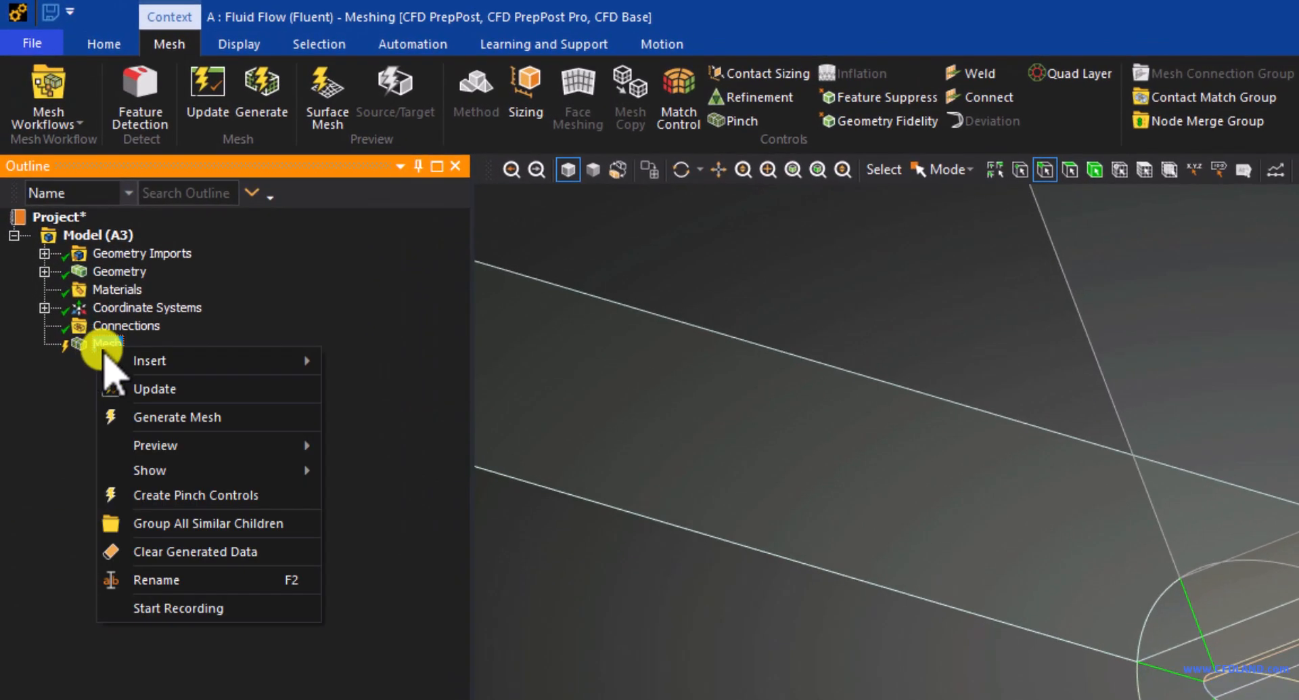
mouse_move(72, 223)
left_click(375, 391)
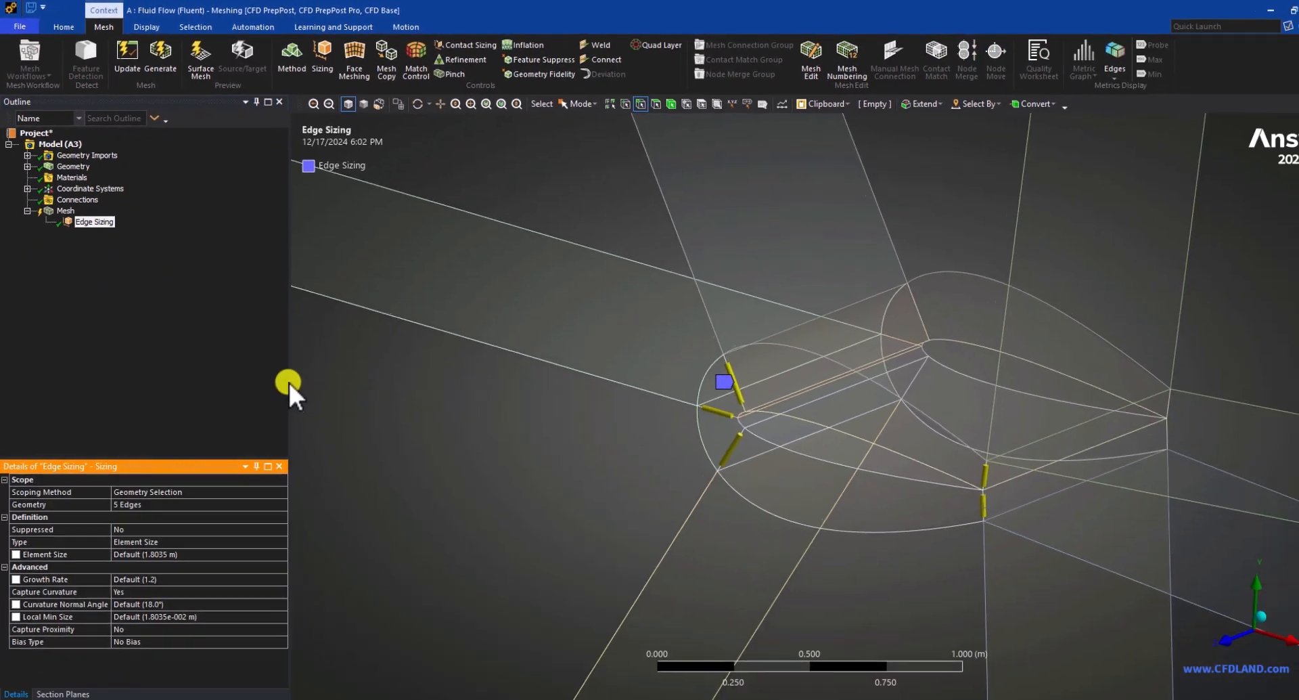
Step: Define the edge sizing by Number of Divisions with 60 divisions
left_click(187, 529)
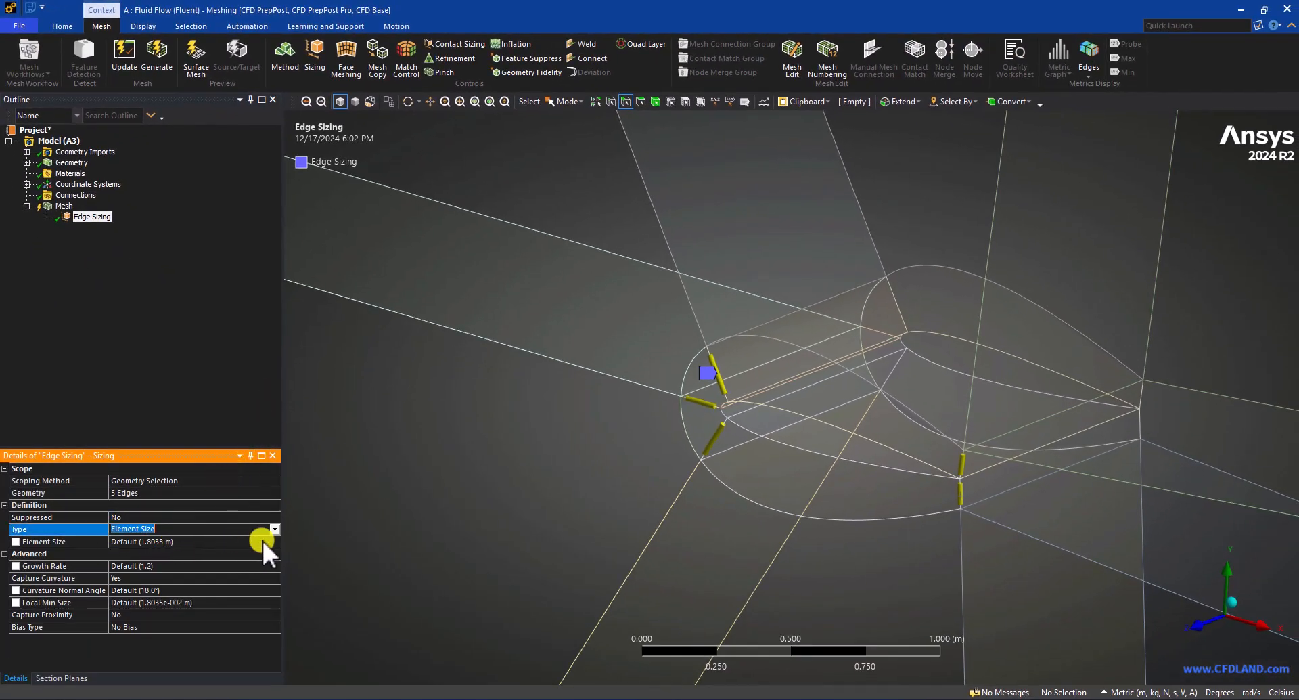
left_click(259, 532)
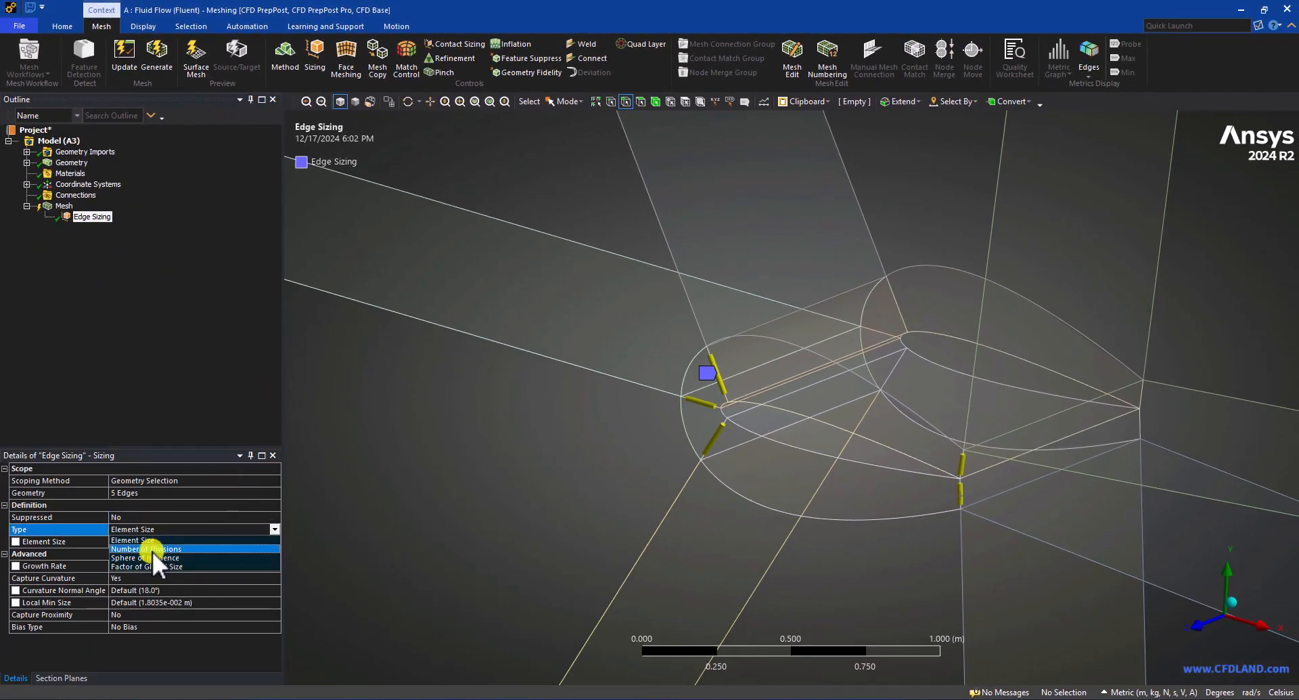
left_click(119, 548)
left_click(118, 541)
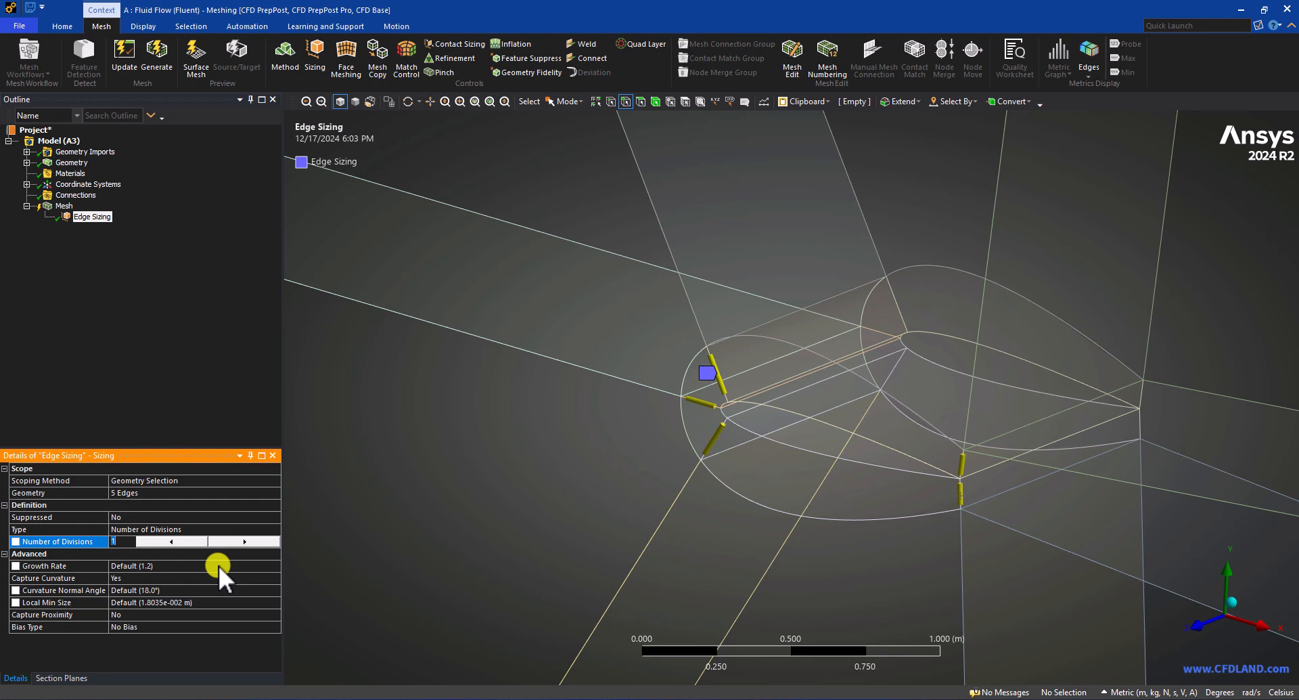
type("0")
key("Return")
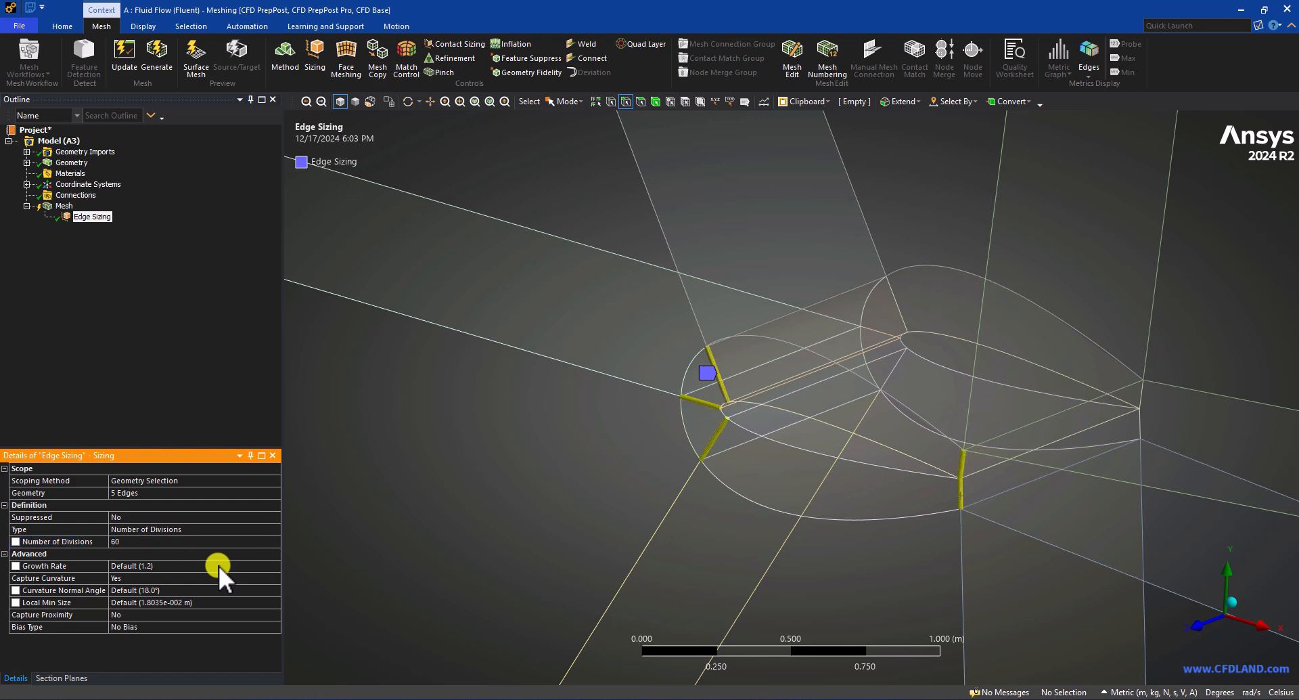
Step: Set Capture Curvature to No for the edge sizing
left_click(173, 567)
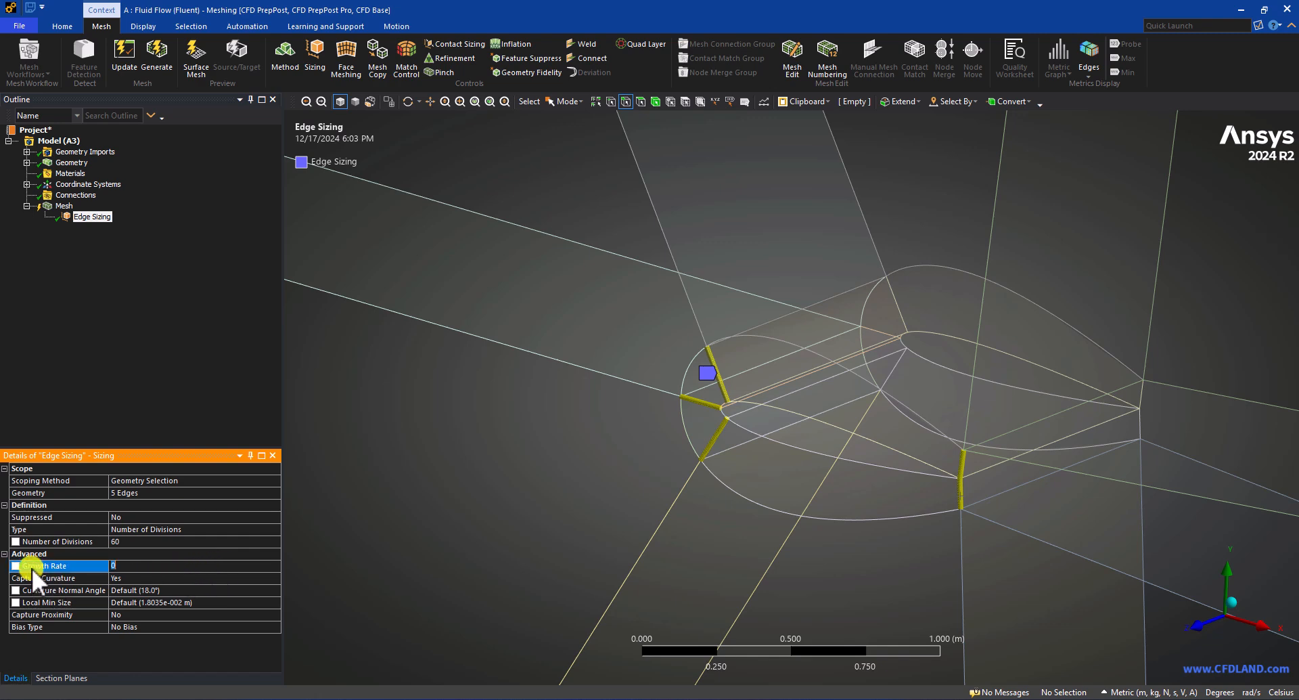
left_click(154, 577)
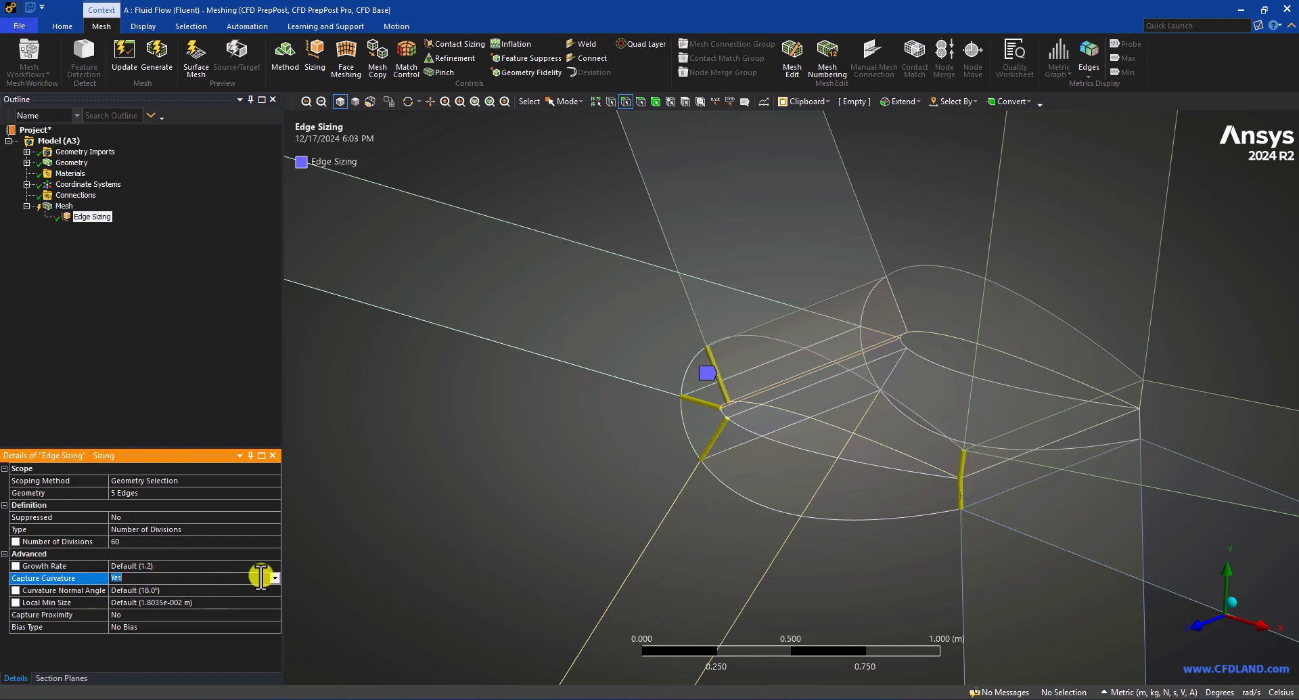
left_click(273, 577)
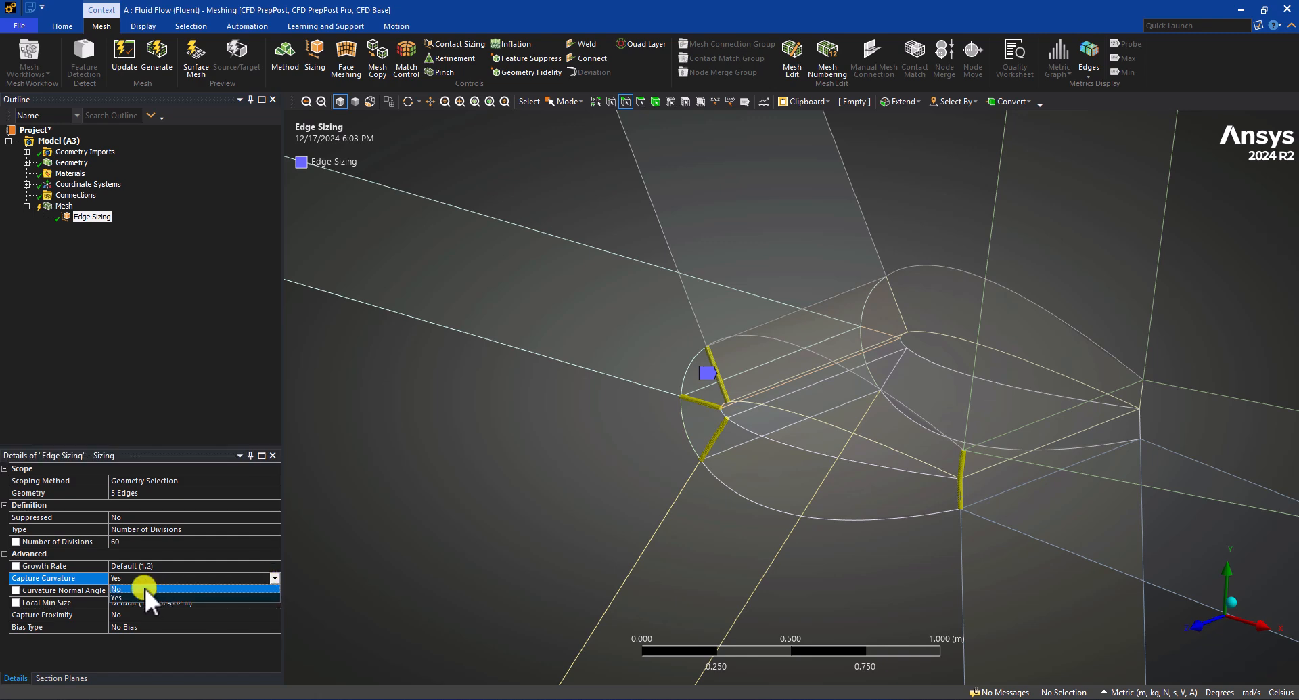
left_click(145, 588)
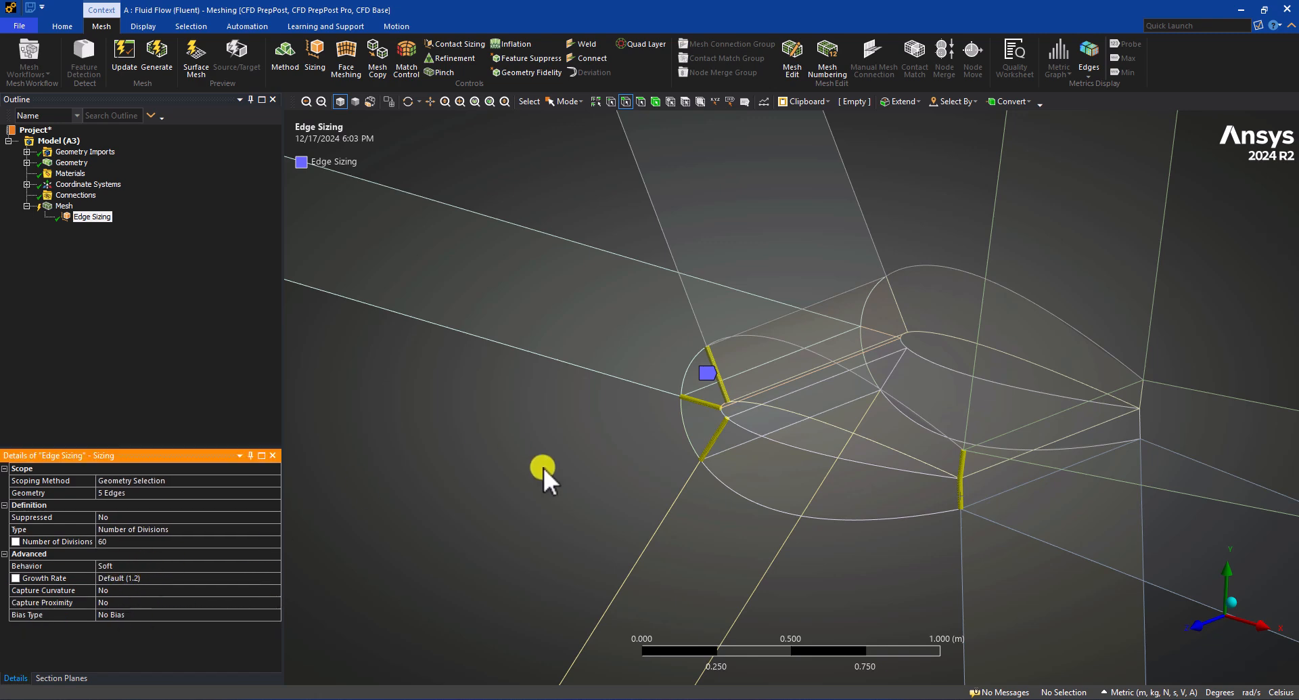
Step: Set the edge sizing's Behavior to Hard
scroll(690, 377, "up", 5)
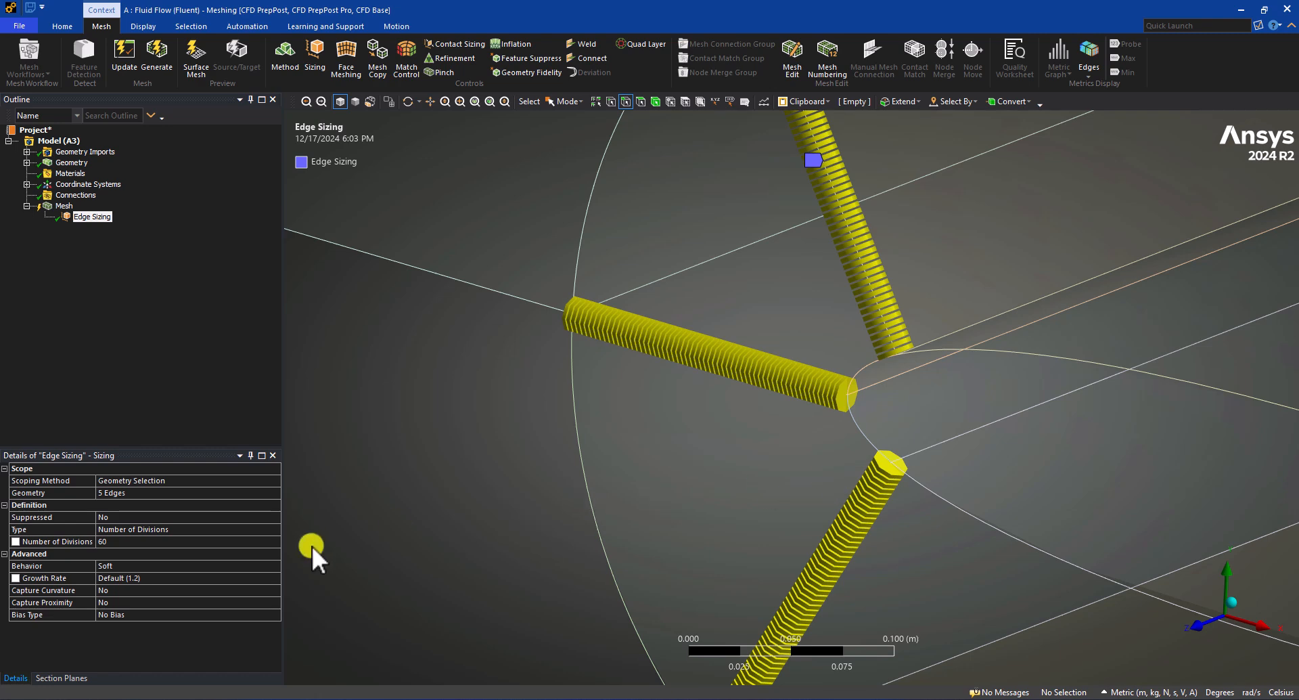
left_click(66, 565)
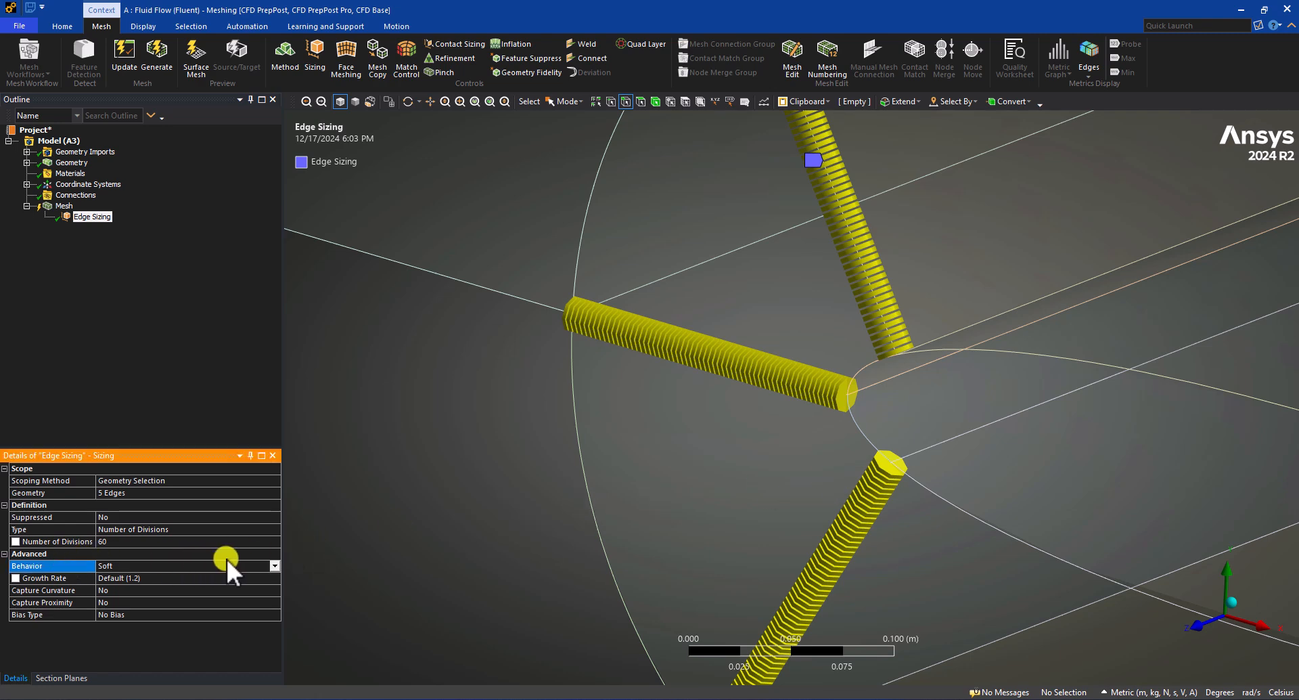
left_click(275, 563)
left_click(124, 582)
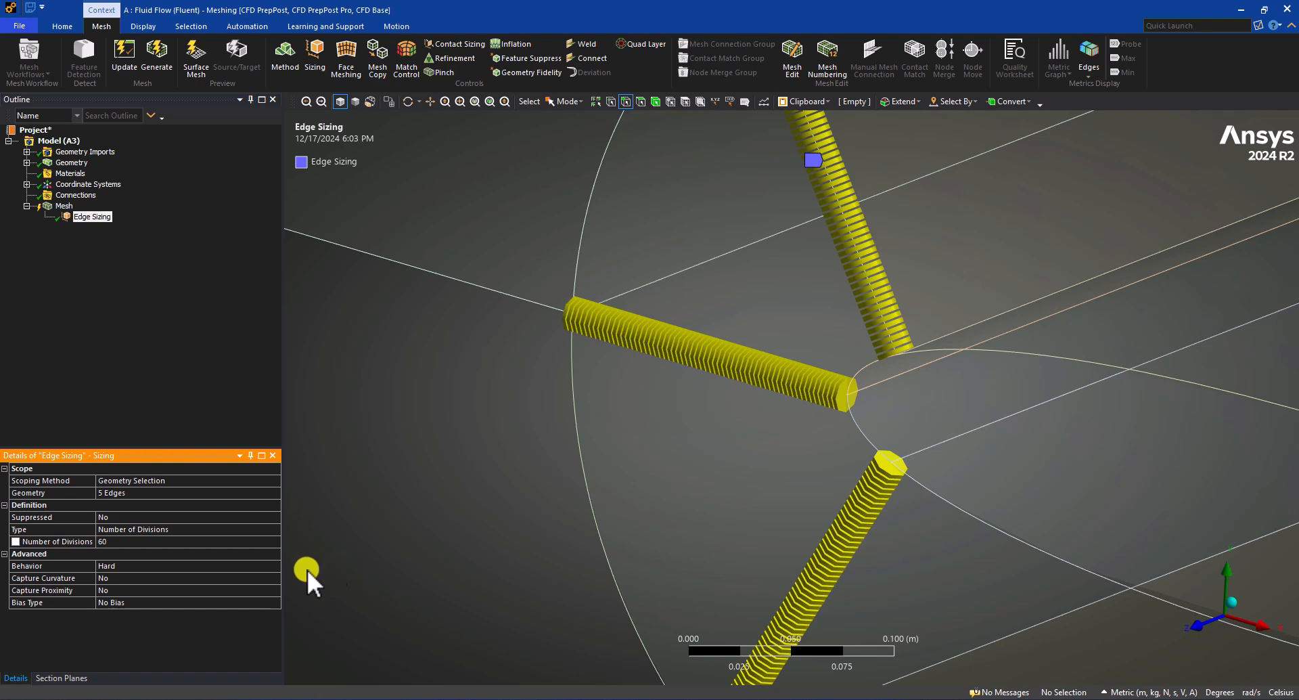
Step: Give the edge sizing the one-way bias type running from large to small divisions, with Smooth Transition as its bias option
left_click(128, 598)
middle_click_drag(795, 467, 852, 433)
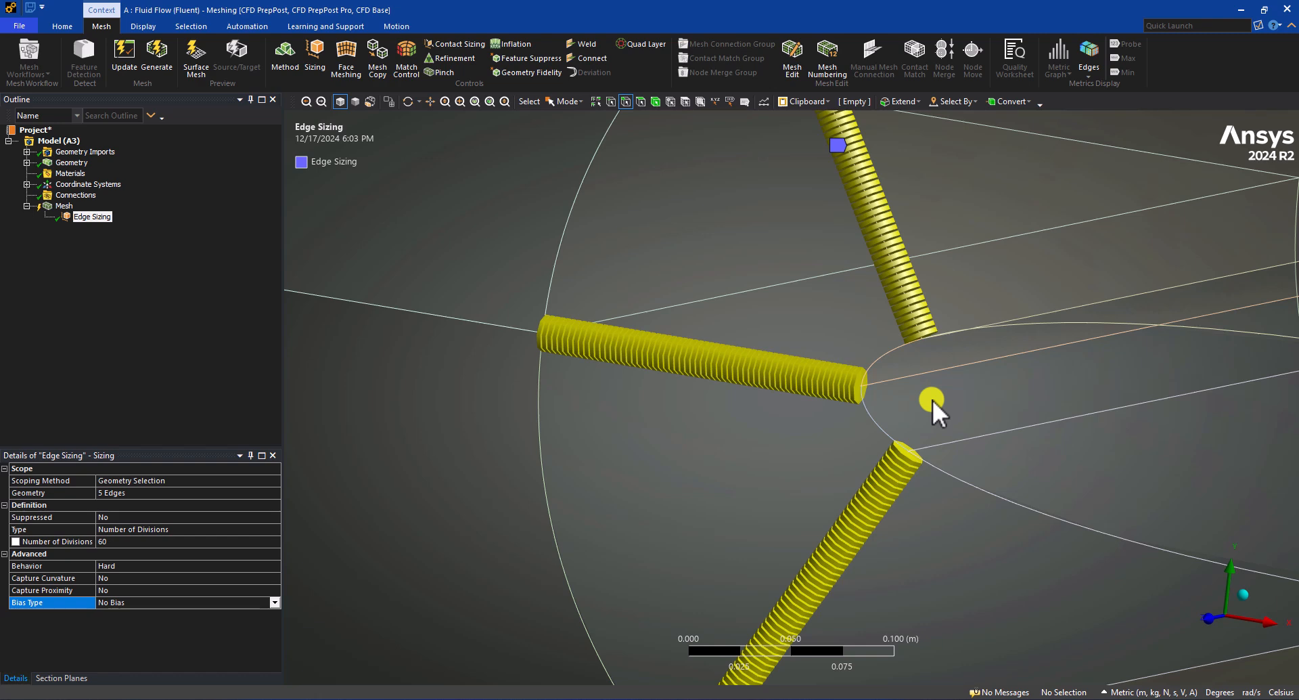
left_click(276, 602)
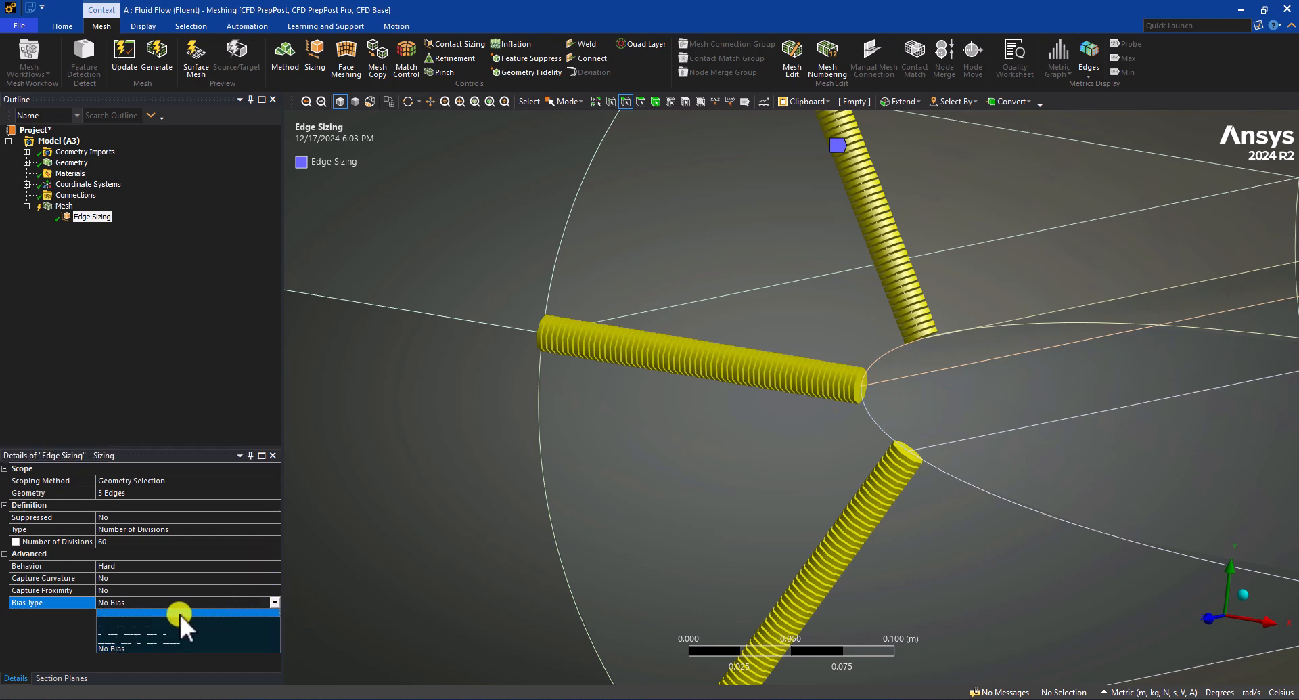
left_click(152, 615)
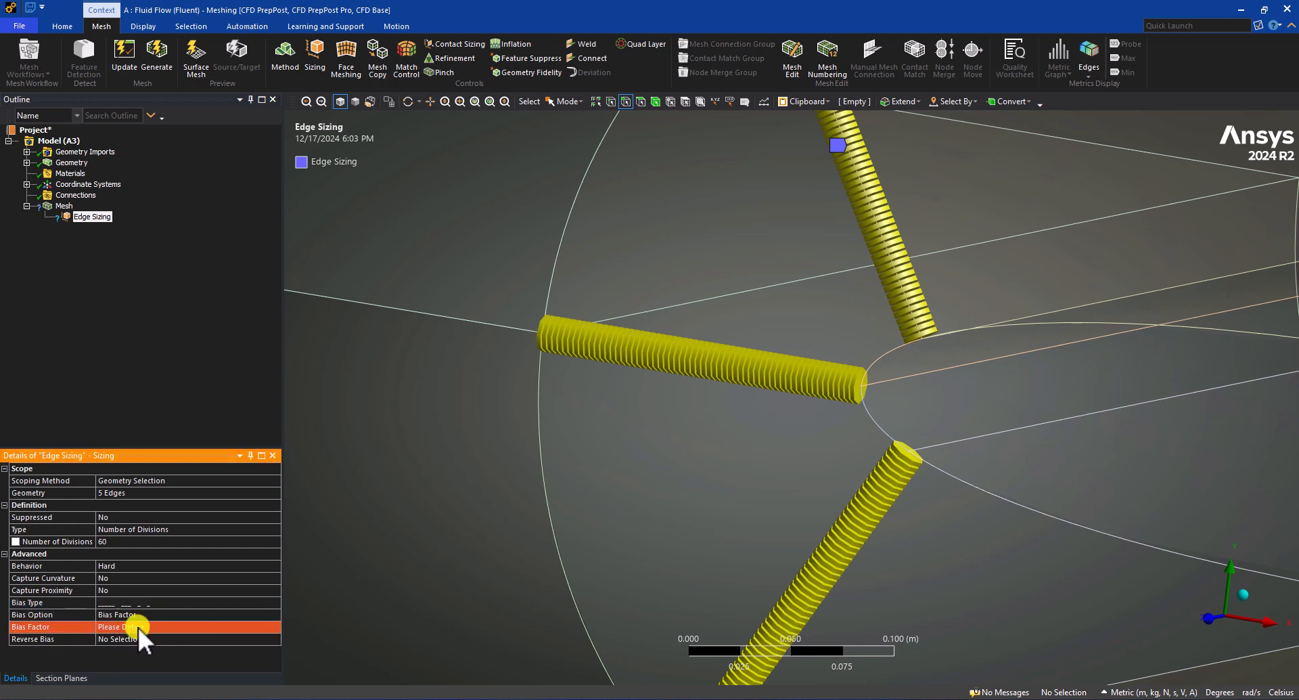
left_click(128, 627)
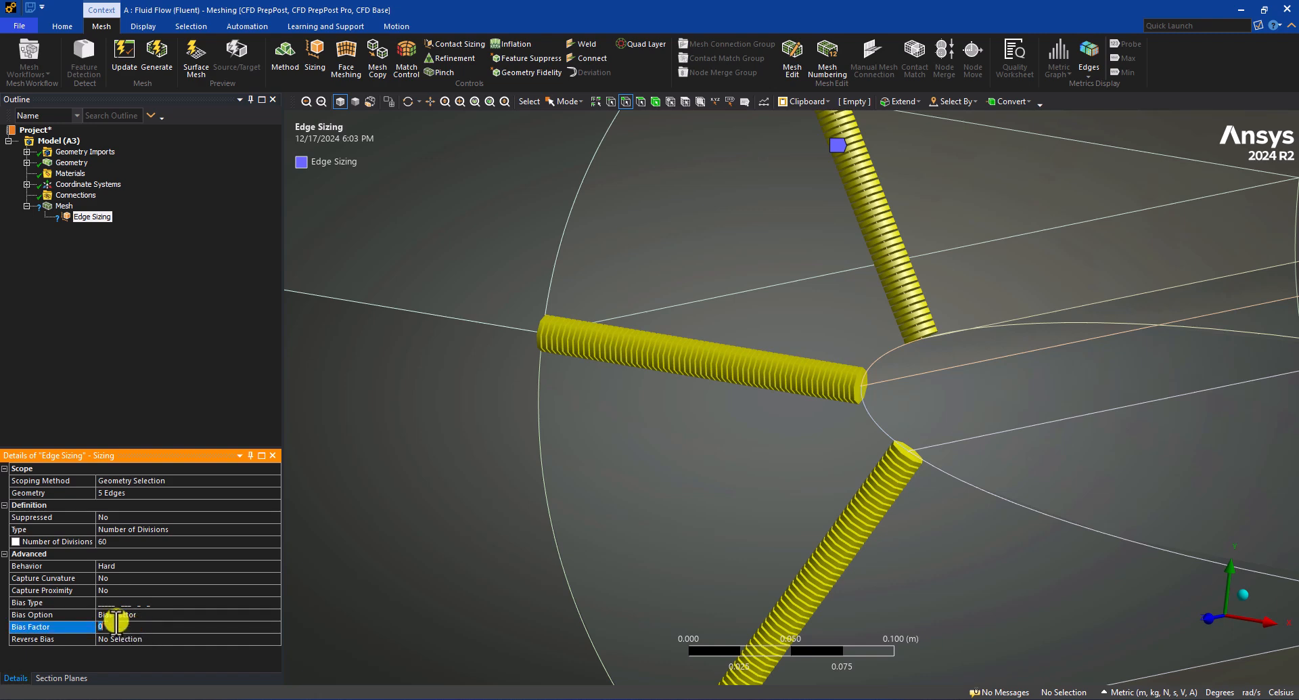
left_click(153, 616)
left_click(275, 615)
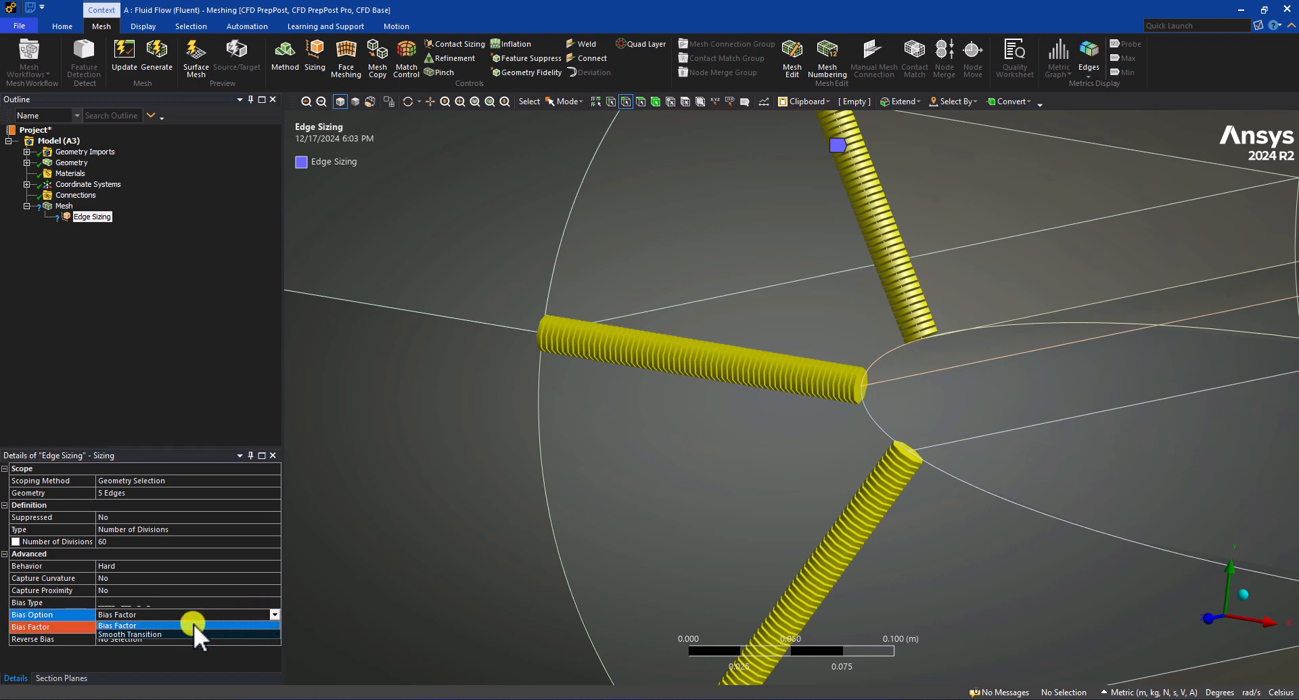
left_click(161, 633)
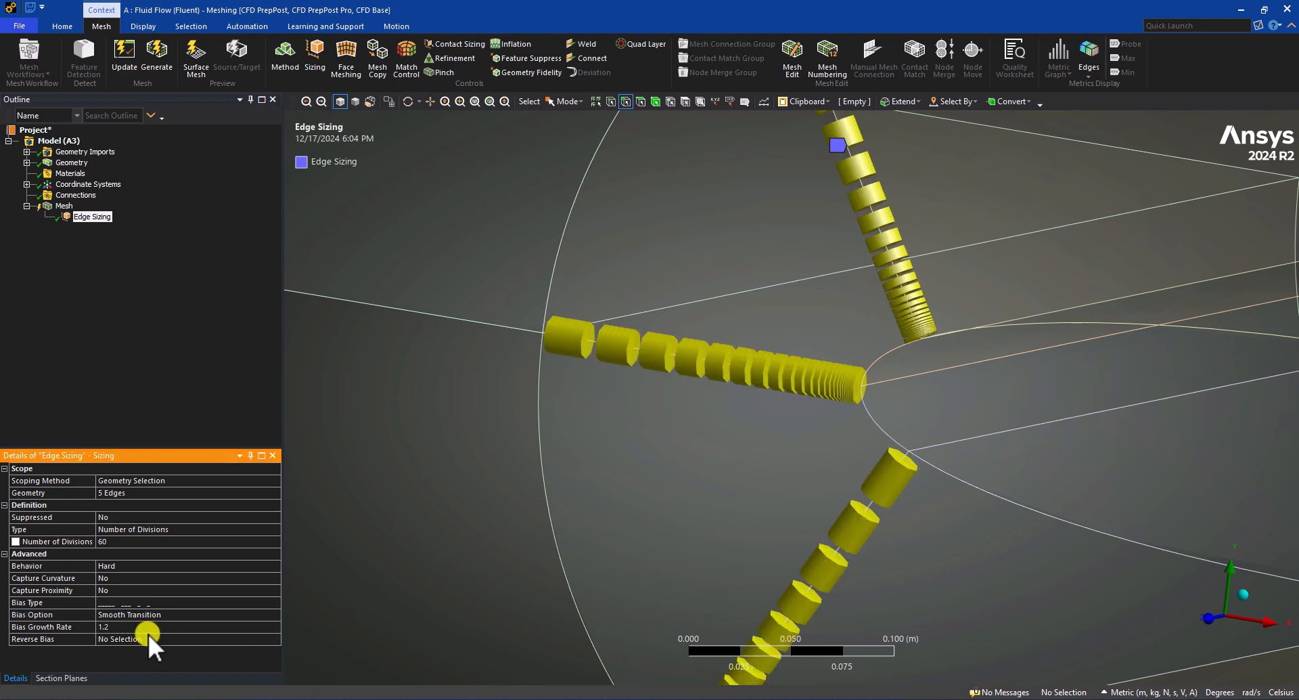
Step: Examine the bias direction of the divisions on the five sized edges at the airfoil's leading and trailing edges
left_click(115, 626)
middle_click_drag(732, 498, 800, 465)
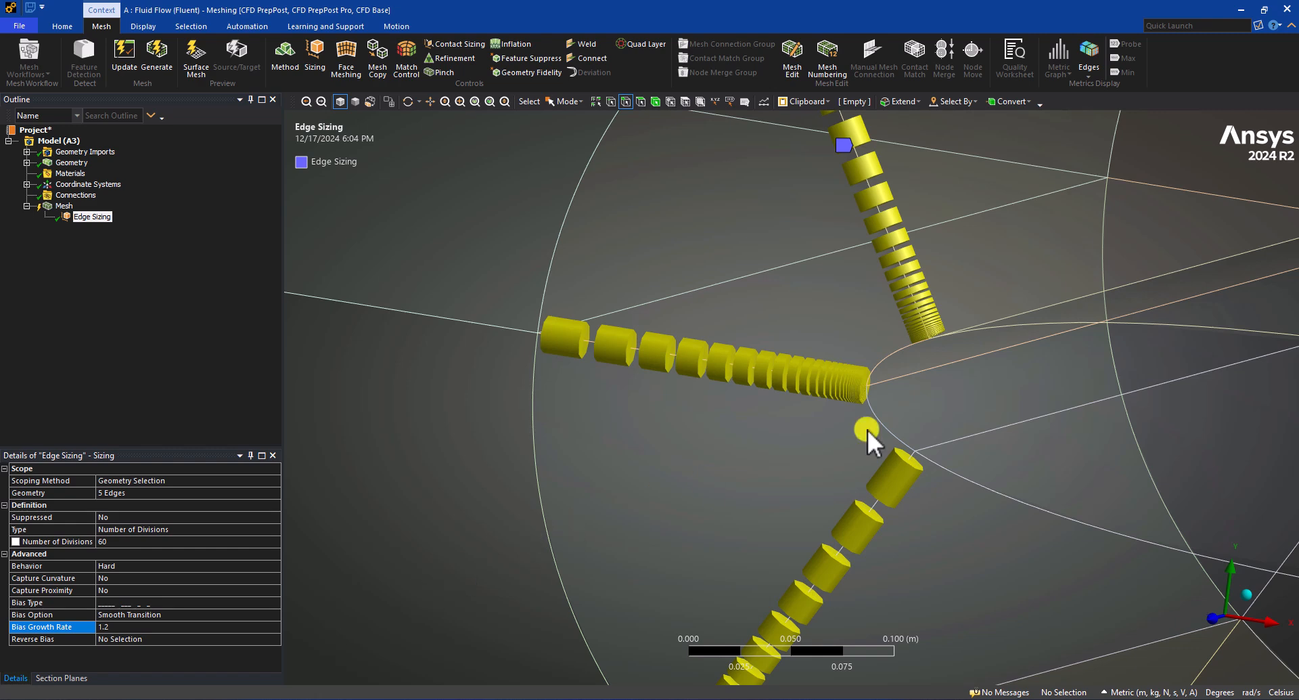
scroll(919, 406, "down", 5)
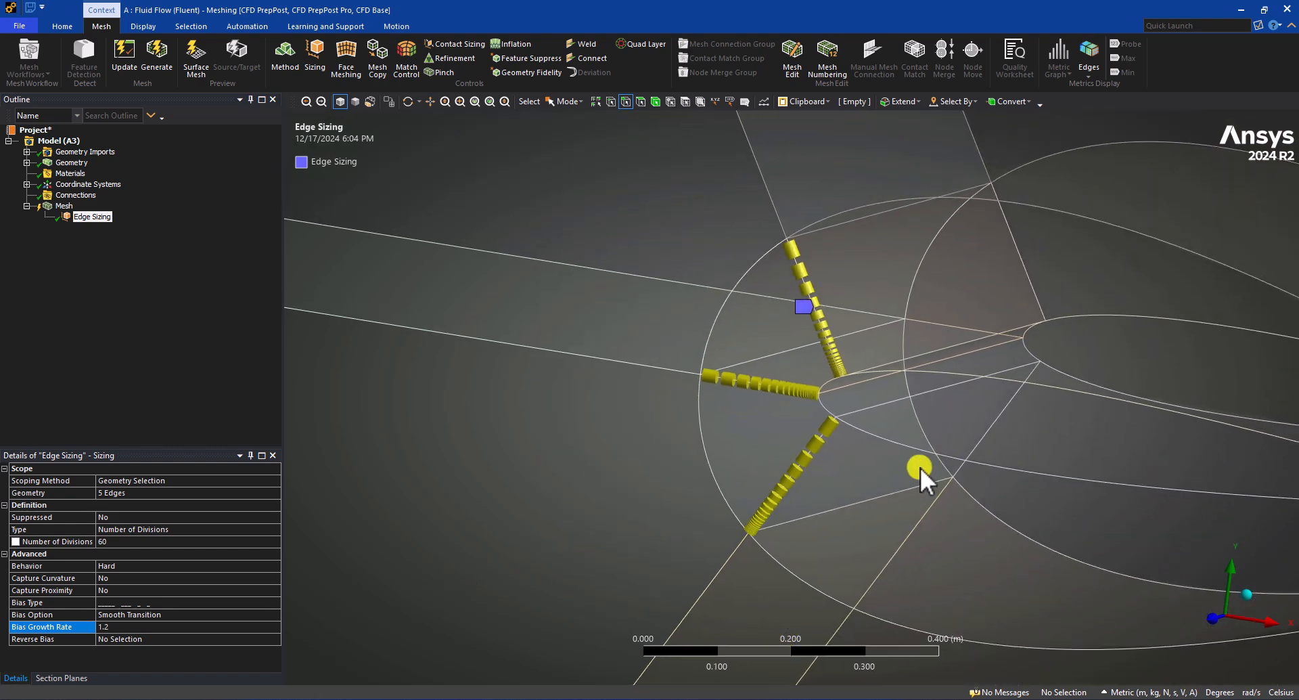
middle_click_drag(933, 463, 919, 472, "ctrl")
right_click_drag(789, 365, 878, 414)
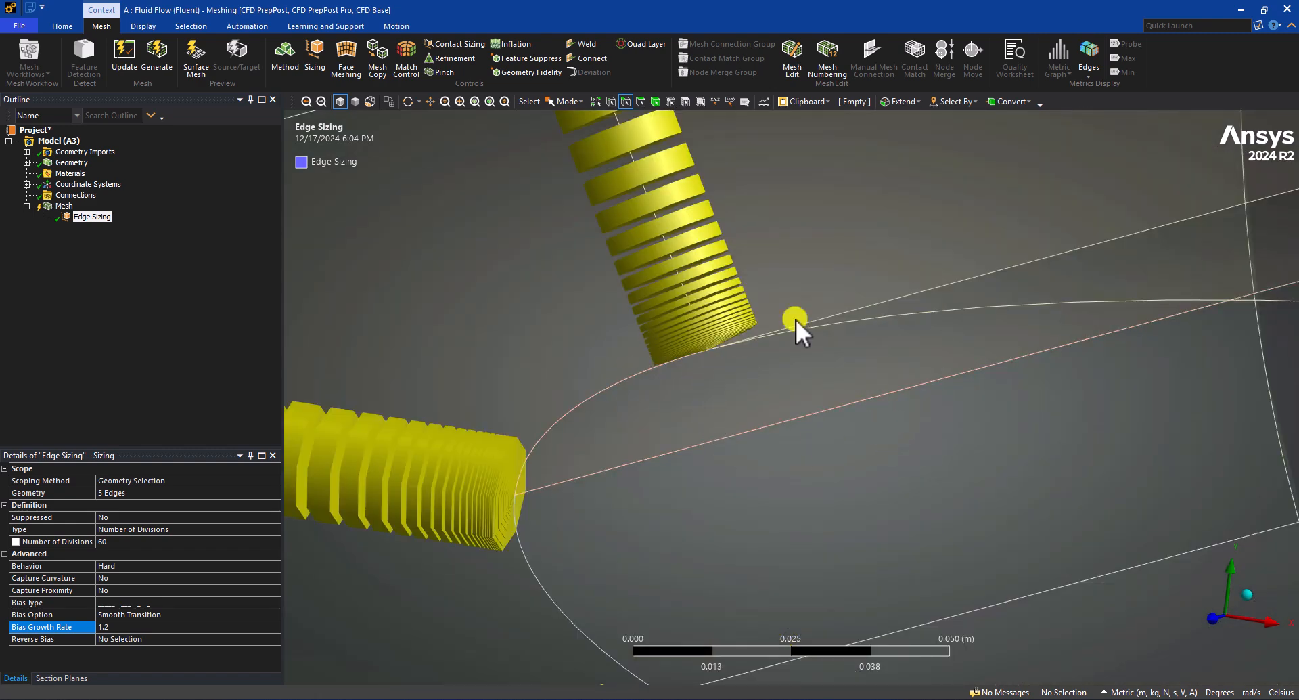
scroll(793, 319, "down", 5)
scroll(785, 483, "down", 1)
middle_click_drag(889, 465, 752, 428, "ctrl")
scroll(752, 427, "down", 2)
middle_click_drag(1018, 428, 925, 417, "ctrl")
right_click_drag(1090, 476, 1016, 532)
scroll(890, 620, "down", 1)
scroll(734, 542, "down", 1)
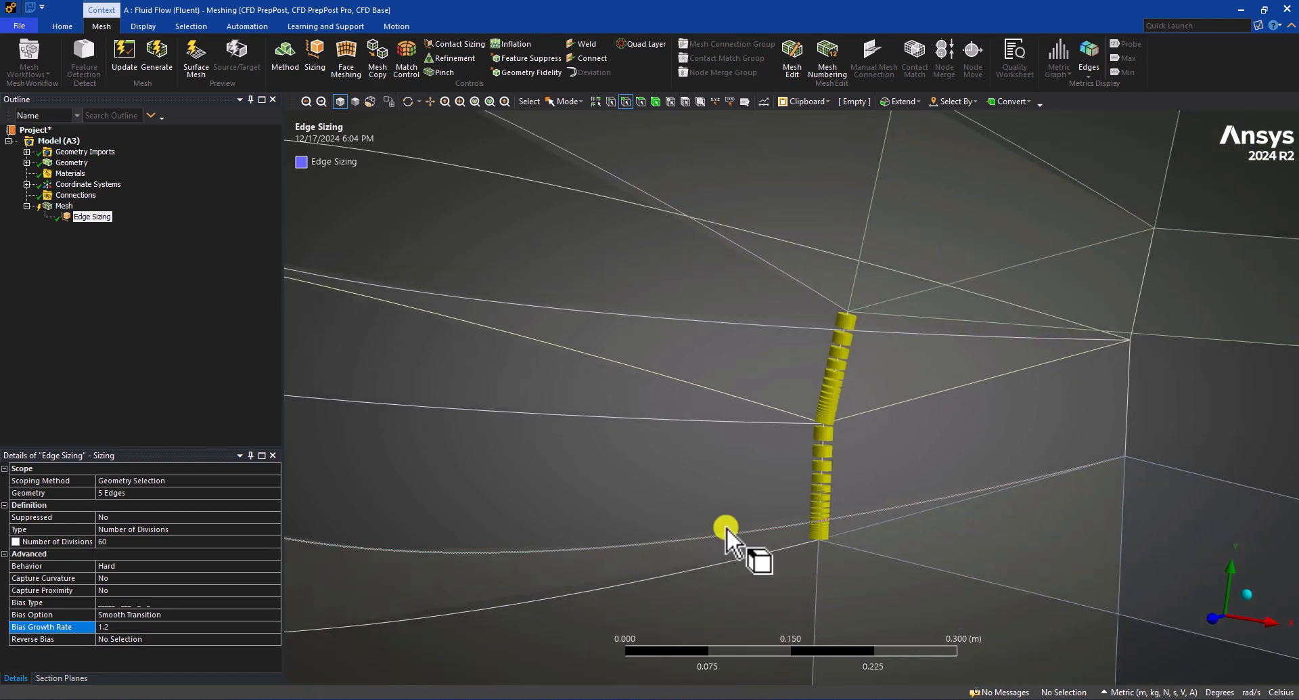
scroll(948, 484, "down", 1)
scroll(870, 569, "down", 2)
middle_click_drag(720, 444, 838, 454, "ctrl")
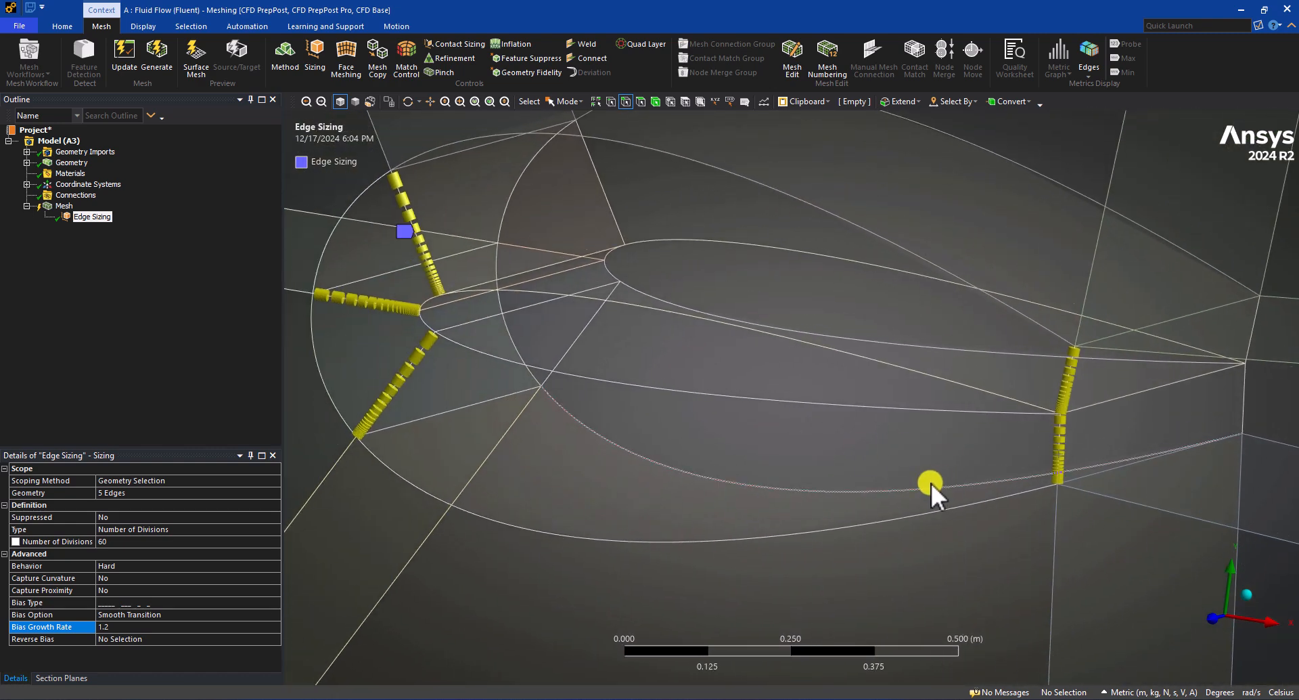
Step: Reverse the bias on the lower leading-edge connector and the lower trailing-edge connector
left_click(39, 640)
left_click(115, 639)
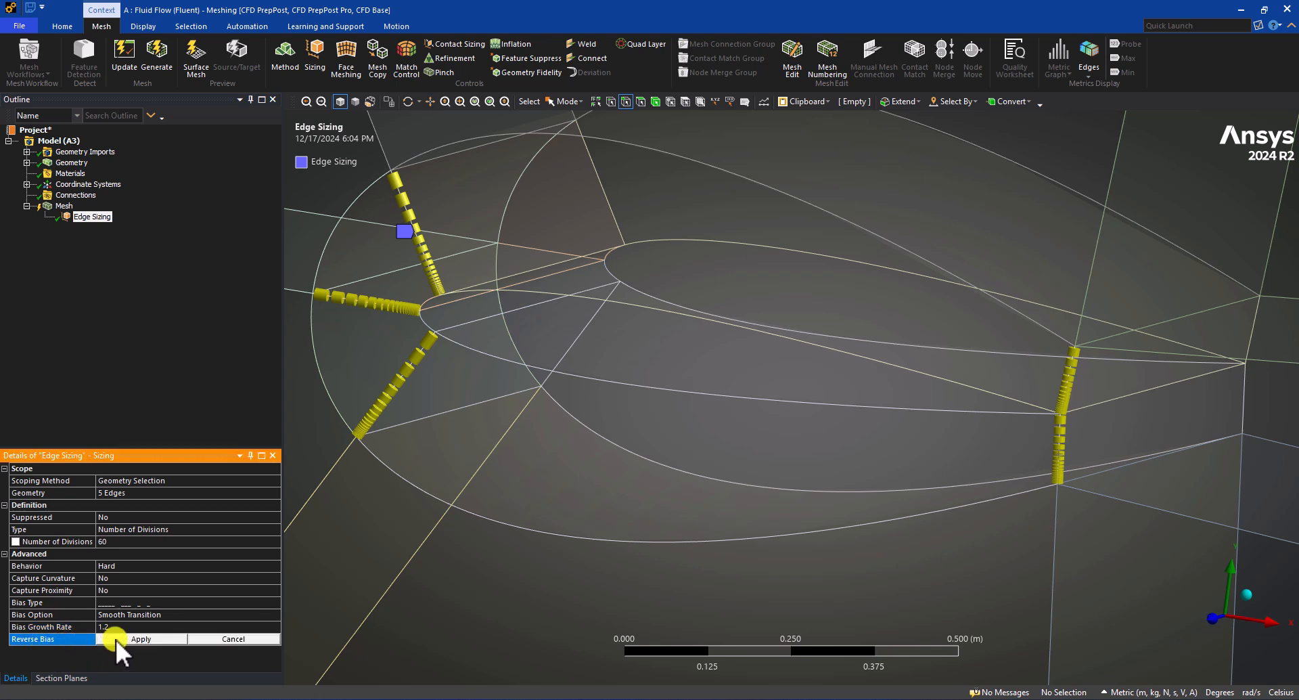
left_click(392, 391)
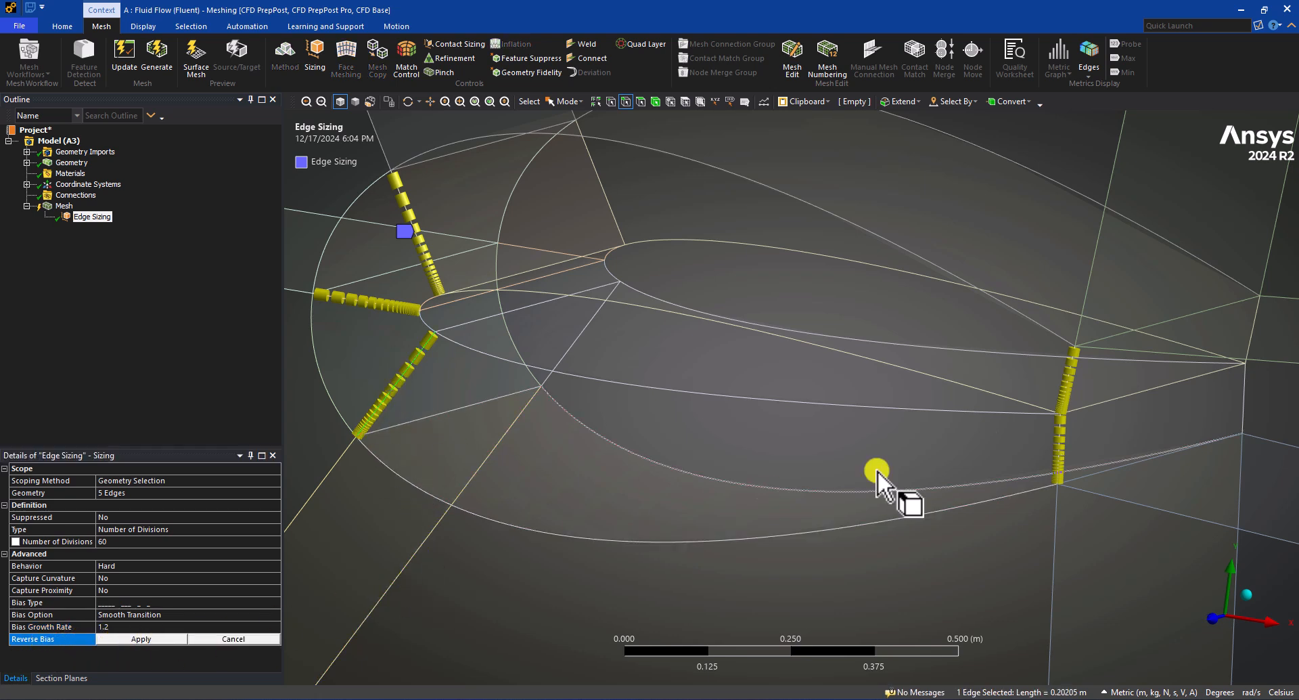
left_click(1061, 445, "ctrl")
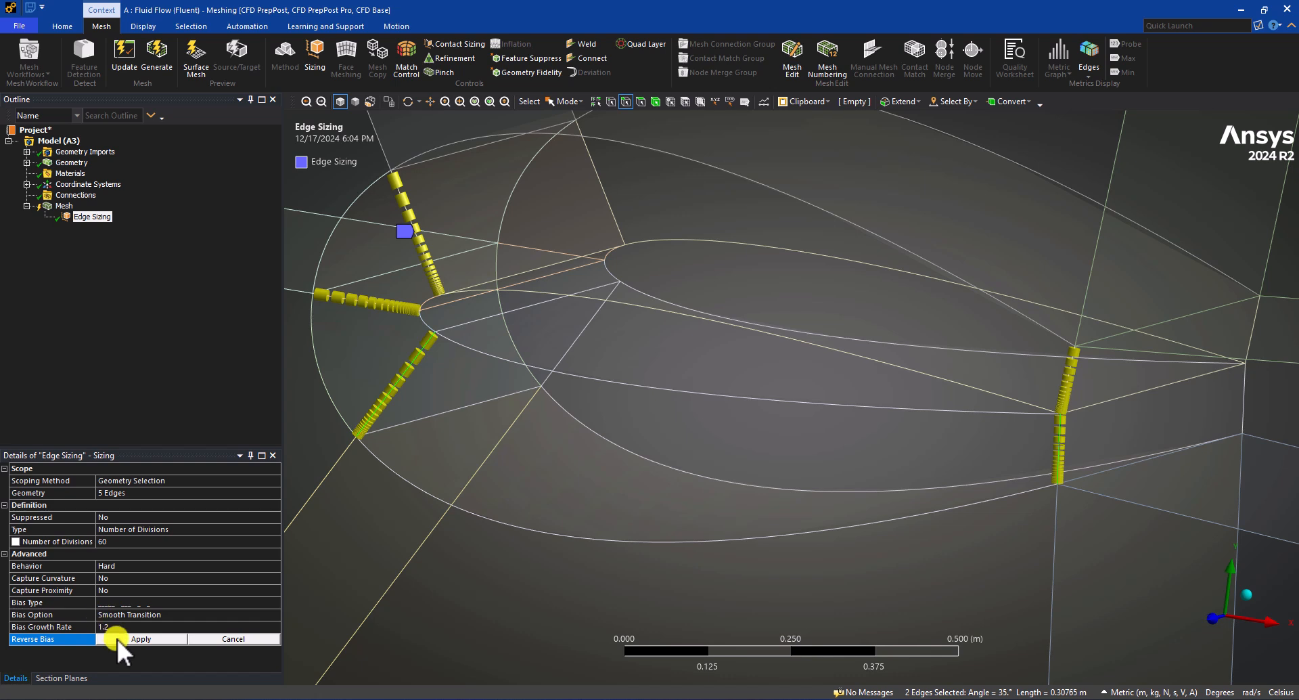
left_click(116, 639)
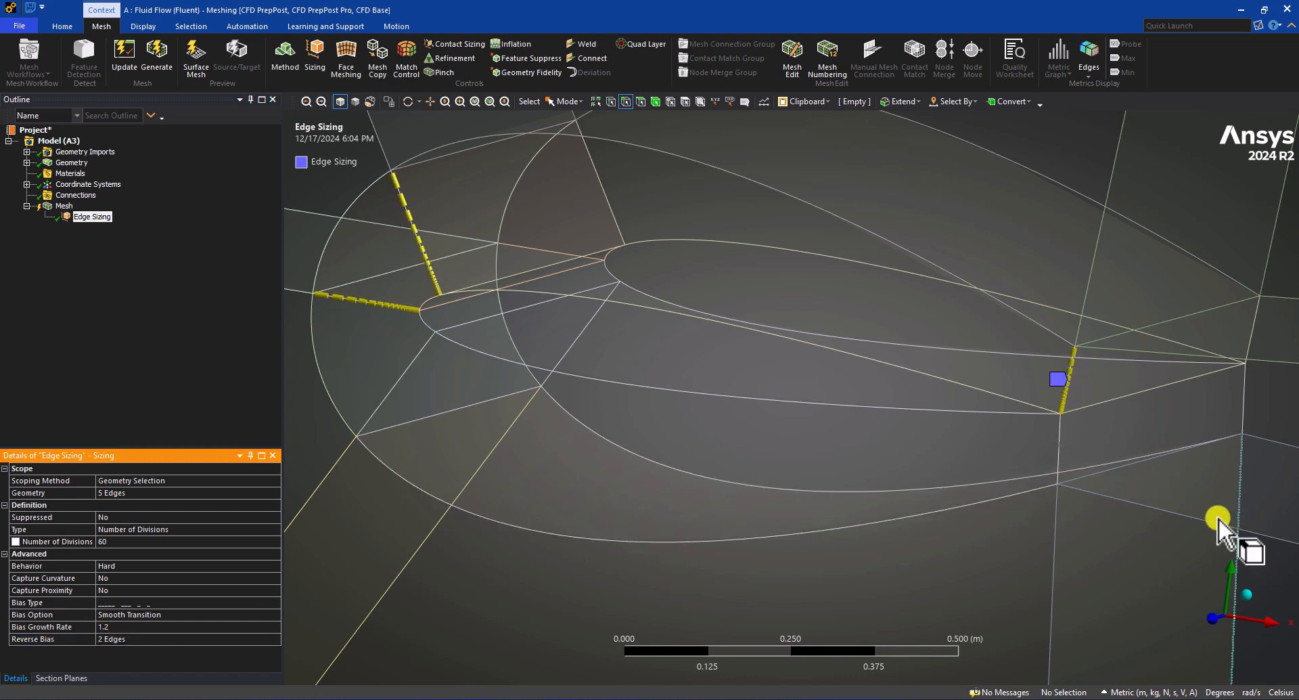
Step: Reapply the edge sizing's existing five-edge geometry selection to check which edges it covers
left_click(109, 486)
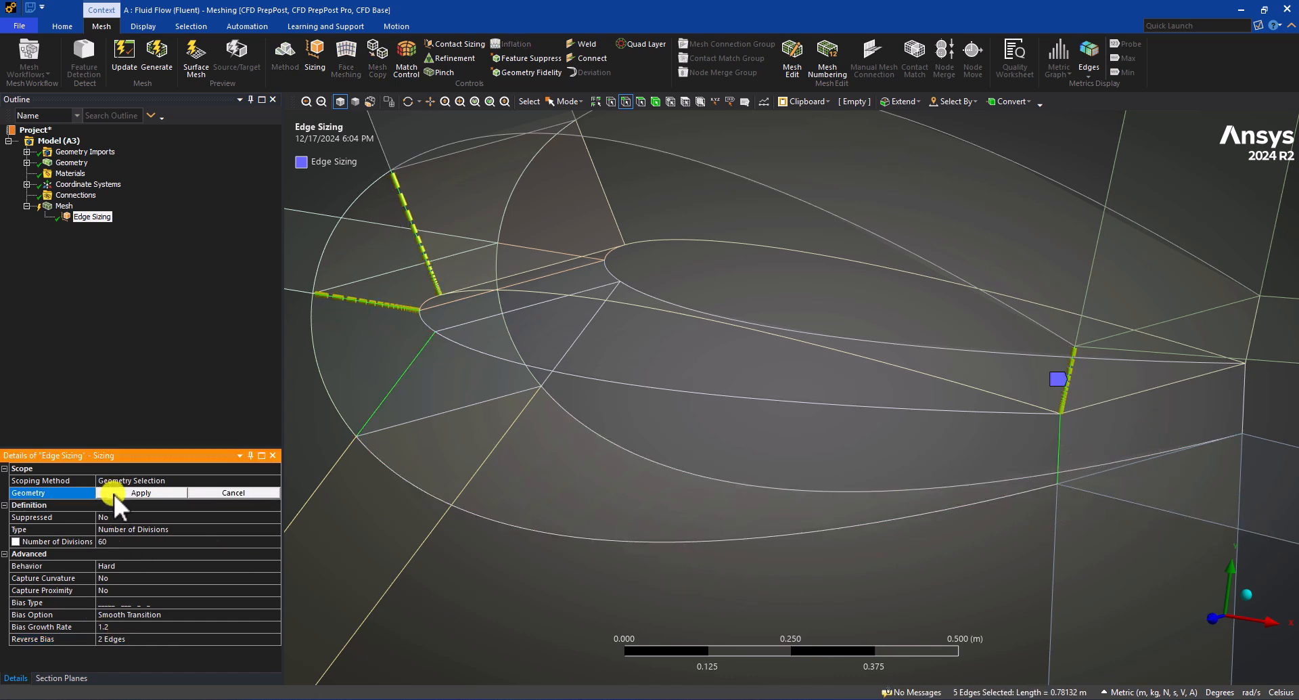
left_click(114, 493)
middle_click_drag(871, 498, 753, 417)
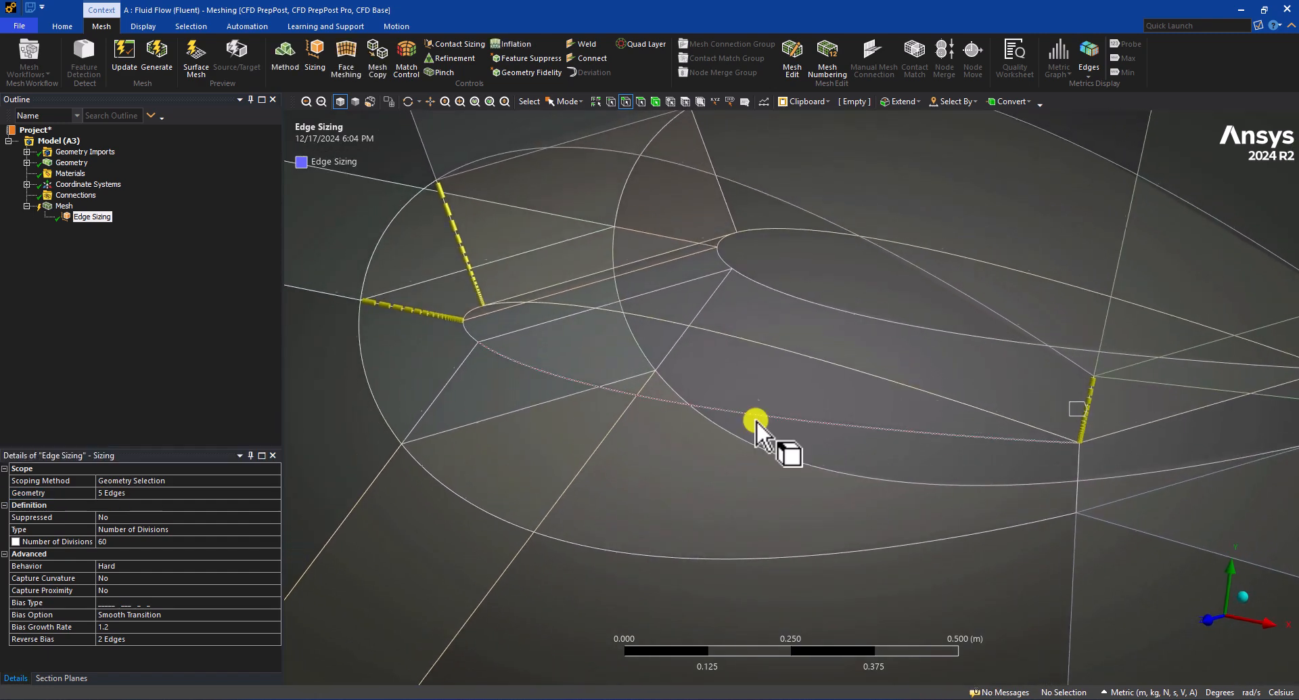
left_click(103, 494)
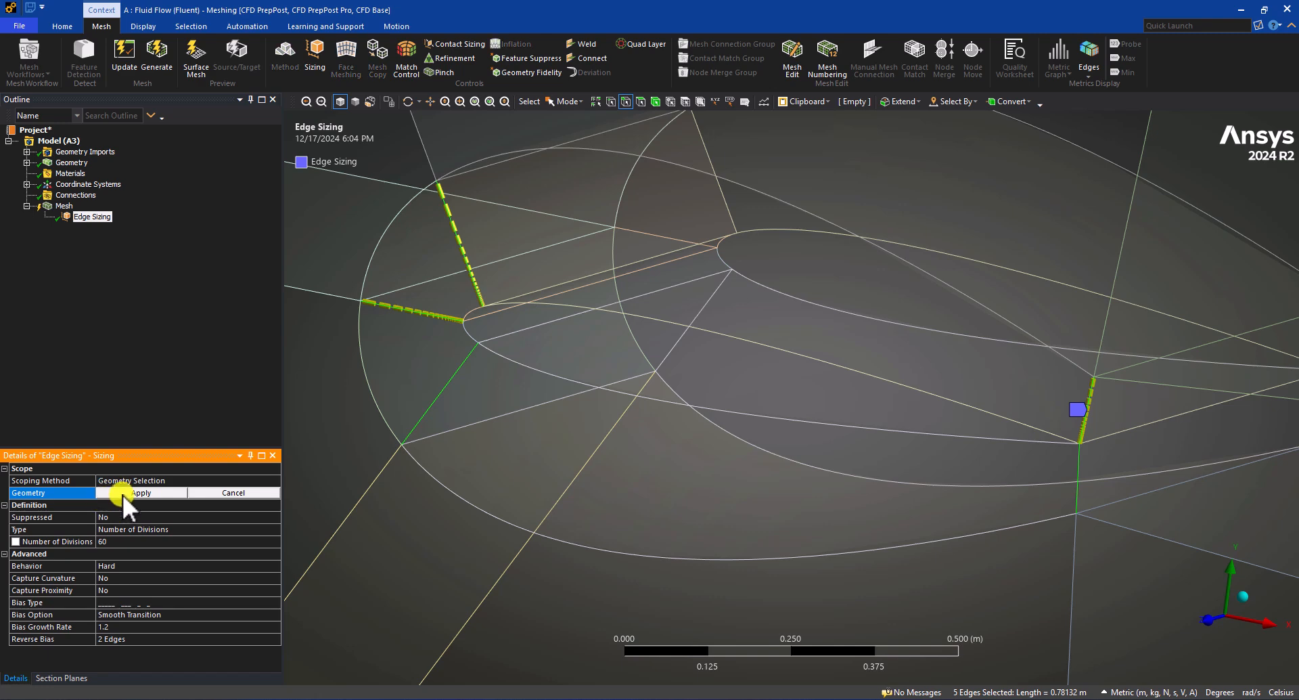
left_click(123, 494)
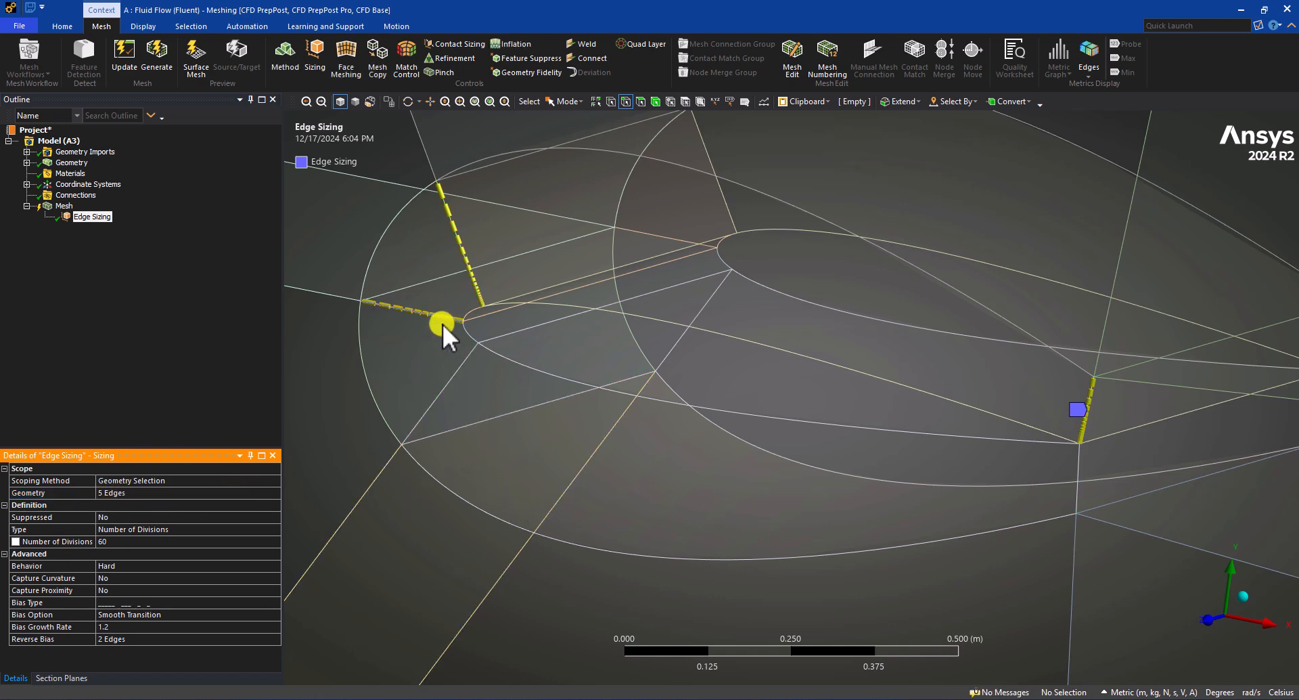
Step: Set the edge sizing's Bias Growth Rate to 1.02
right_click_drag(406, 261, 506, 326)
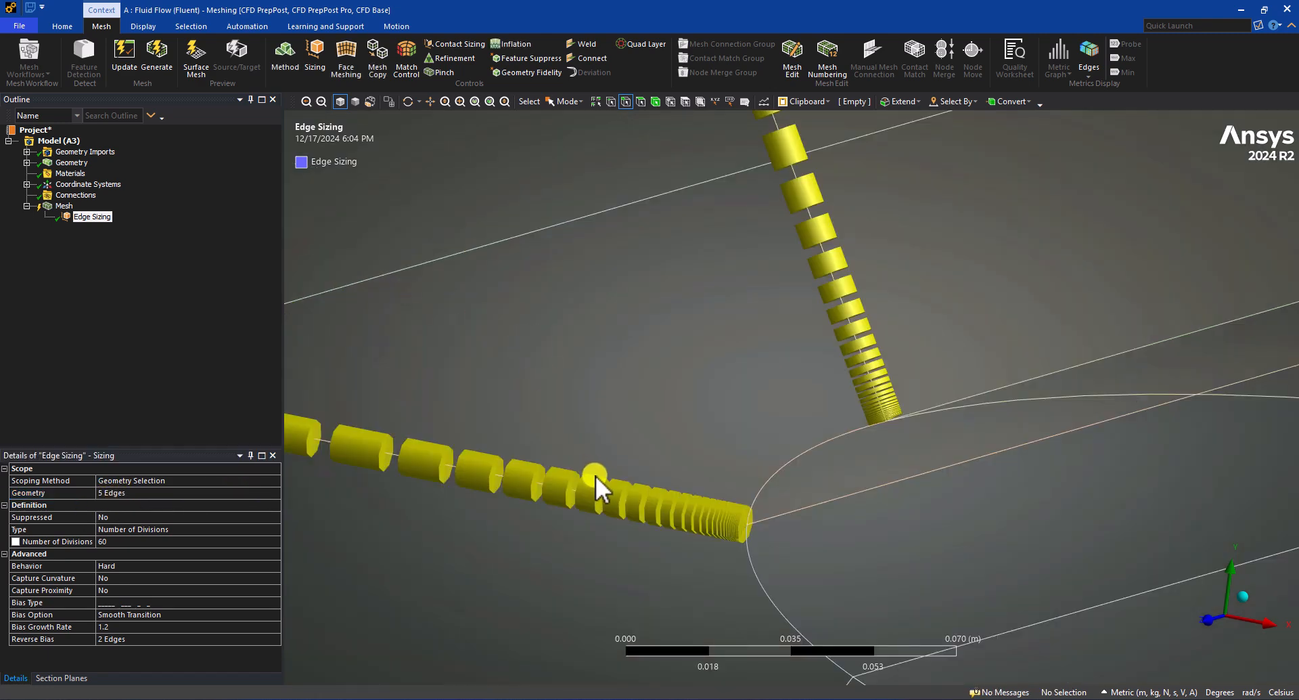
left_click(115, 625)
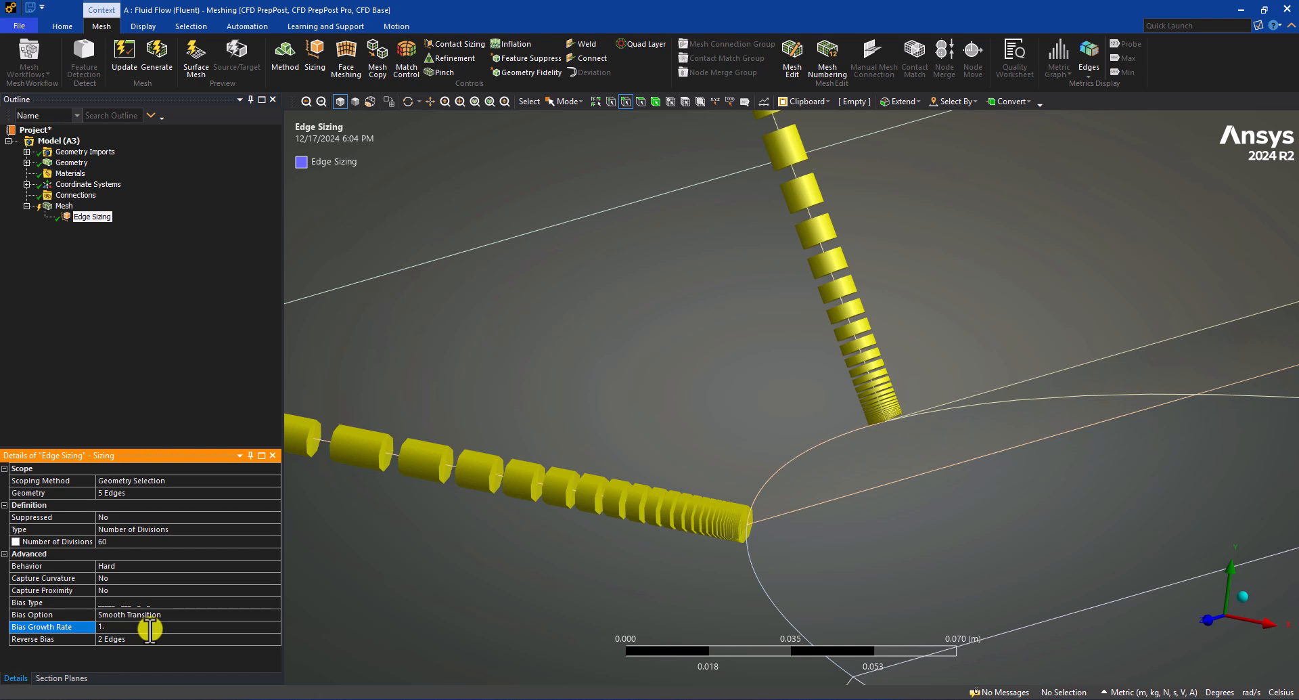
type("1.02")
key("Return")
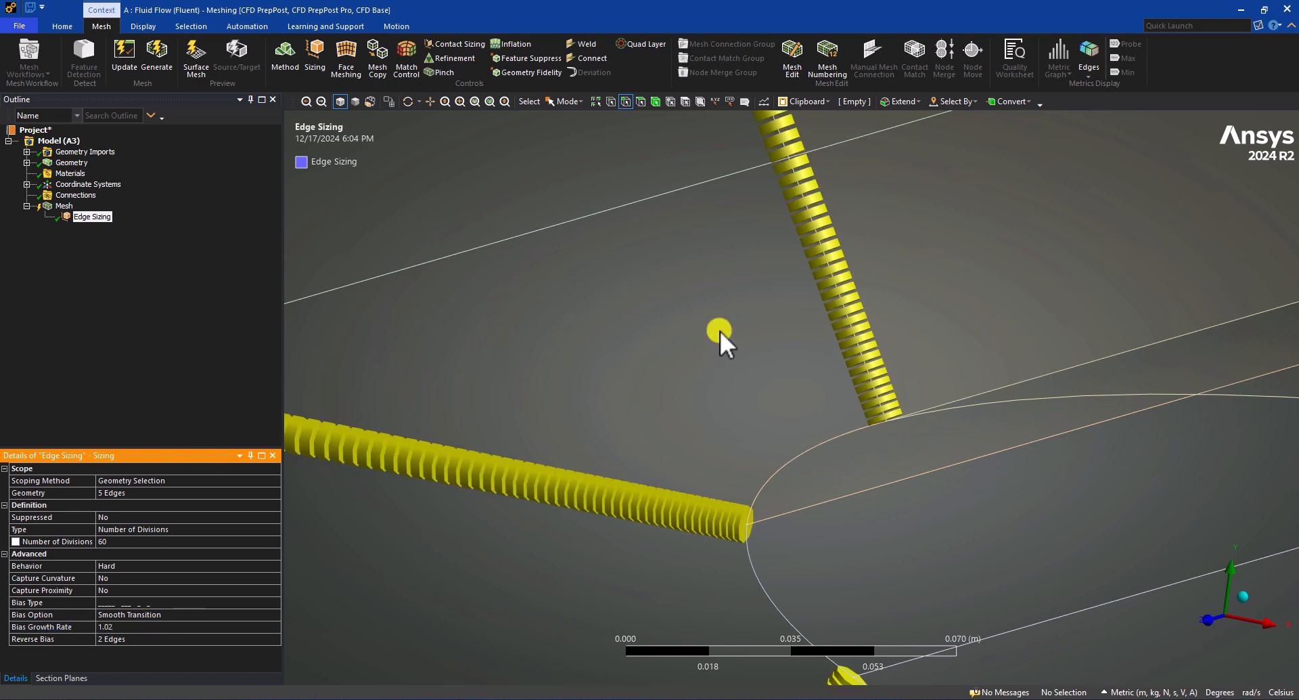
Step: Examine the domain's dividing edges from the airfoil's trailing edge out to the downstream boundary
scroll(704, 473, "down", 3)
scroll(705, 468, "down", 10)
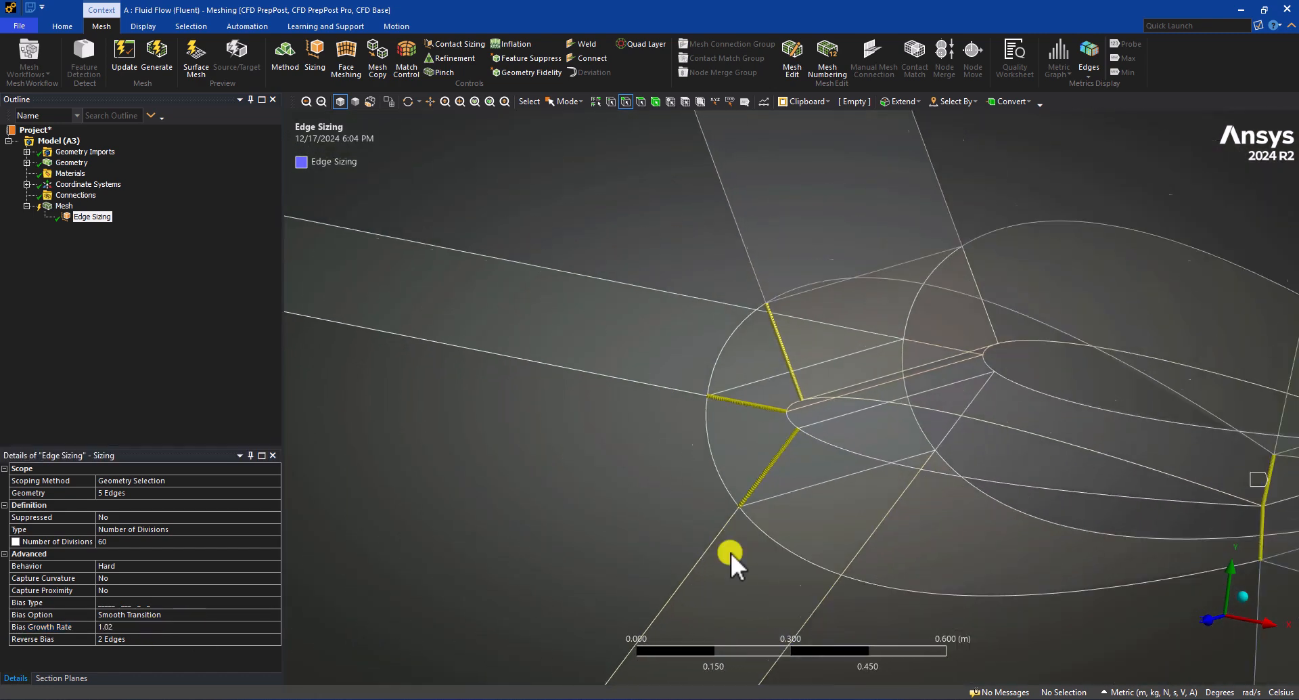
middle_click_drag(834, 409, 791, 409, "ctrl")
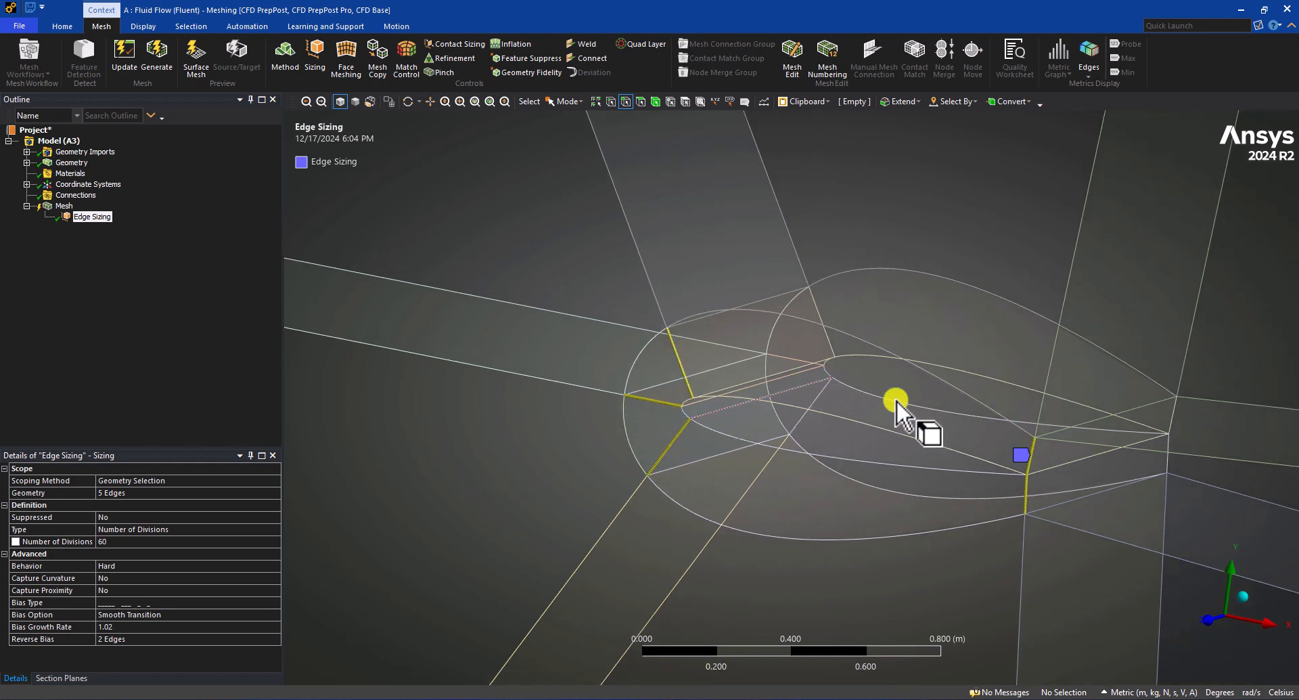
scroll(1000, 482, "down", 1)
scroll(999, 481, "down", 10)
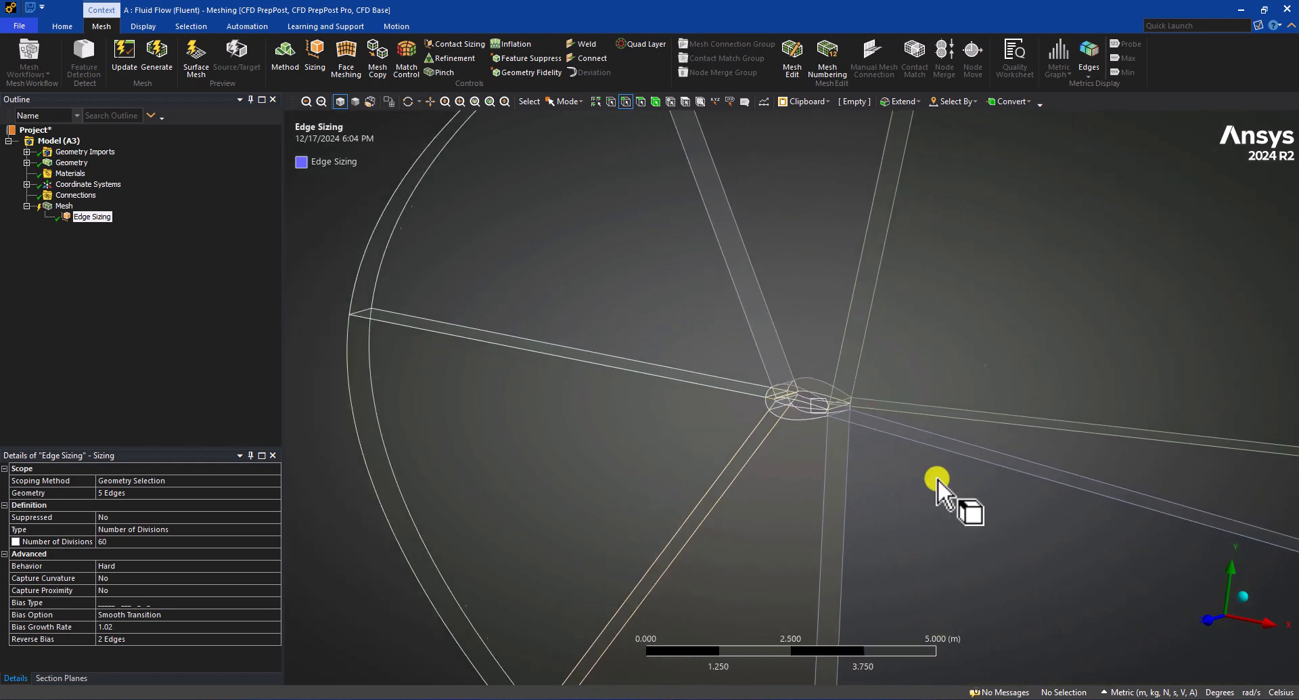
middle_click_drag(1000, 433, 814, 390, "ctrl")
middle_click_drag(1054, 441, 925, 323)
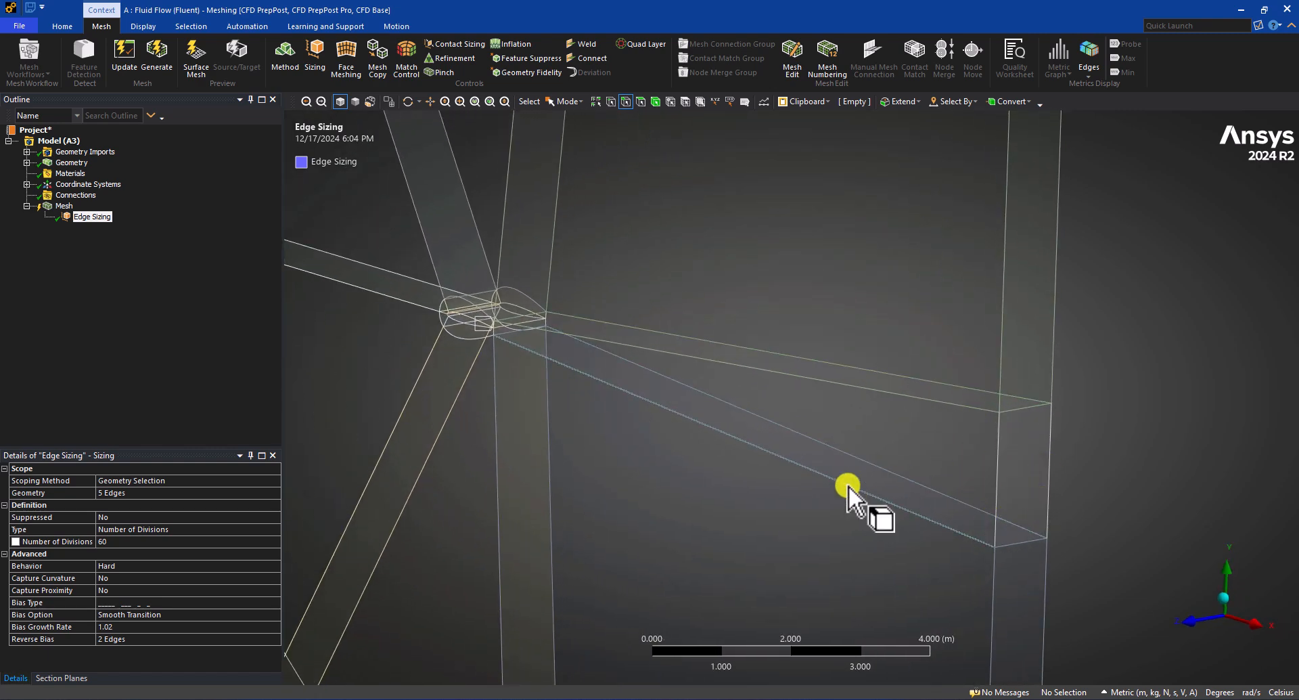
middle_click_drag(988, 516, 1038, 500)
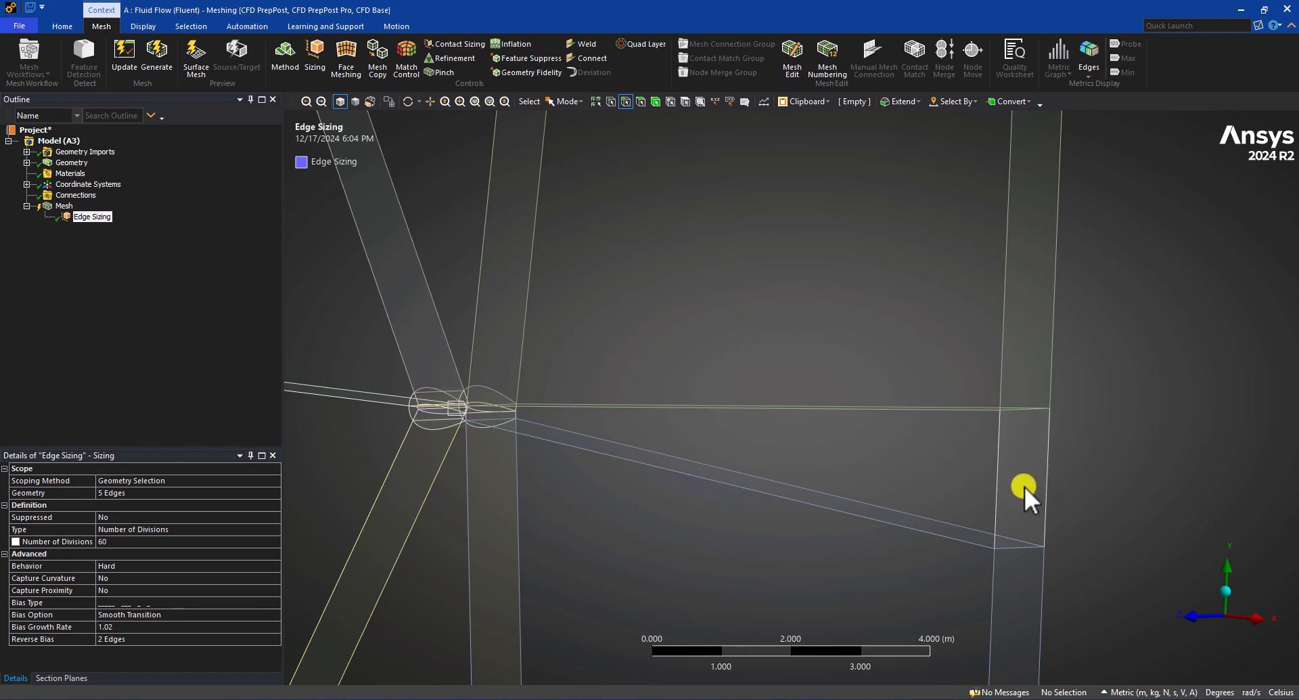
mouse_move(1036, 475)
middle_mouse_down()
mouse_move(1029, 465)
mouse_move(1022, 477)
middle_mouse_up()
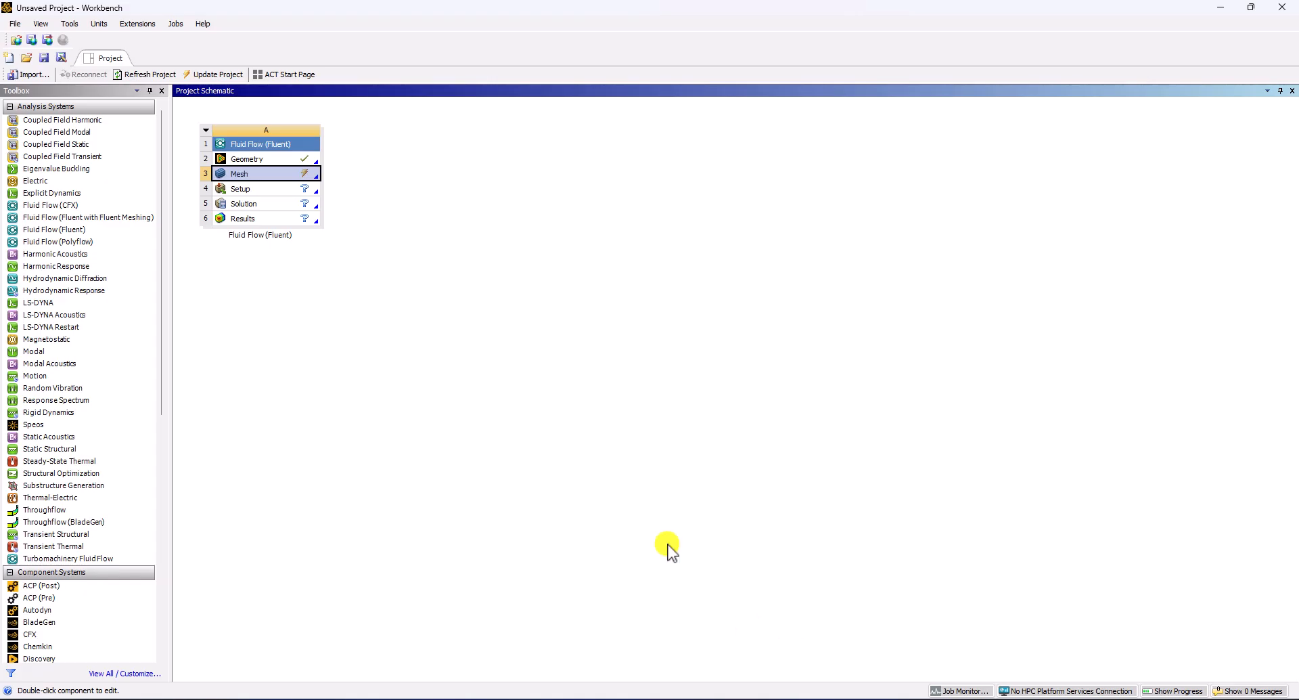
Step: Open the geometry in DesignModeler and start a plane slice with ZXPlane as its base plane
right_click(230, 161)
left_click(277, 163)
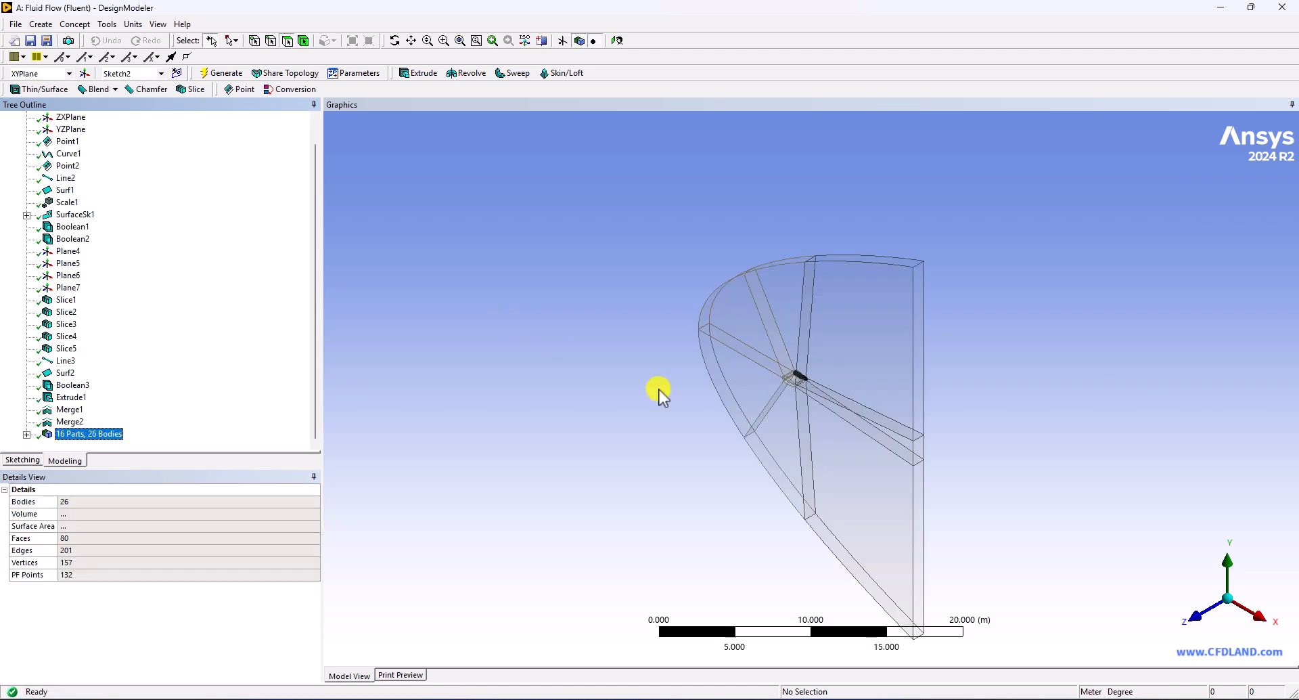
left_click(184, 88)
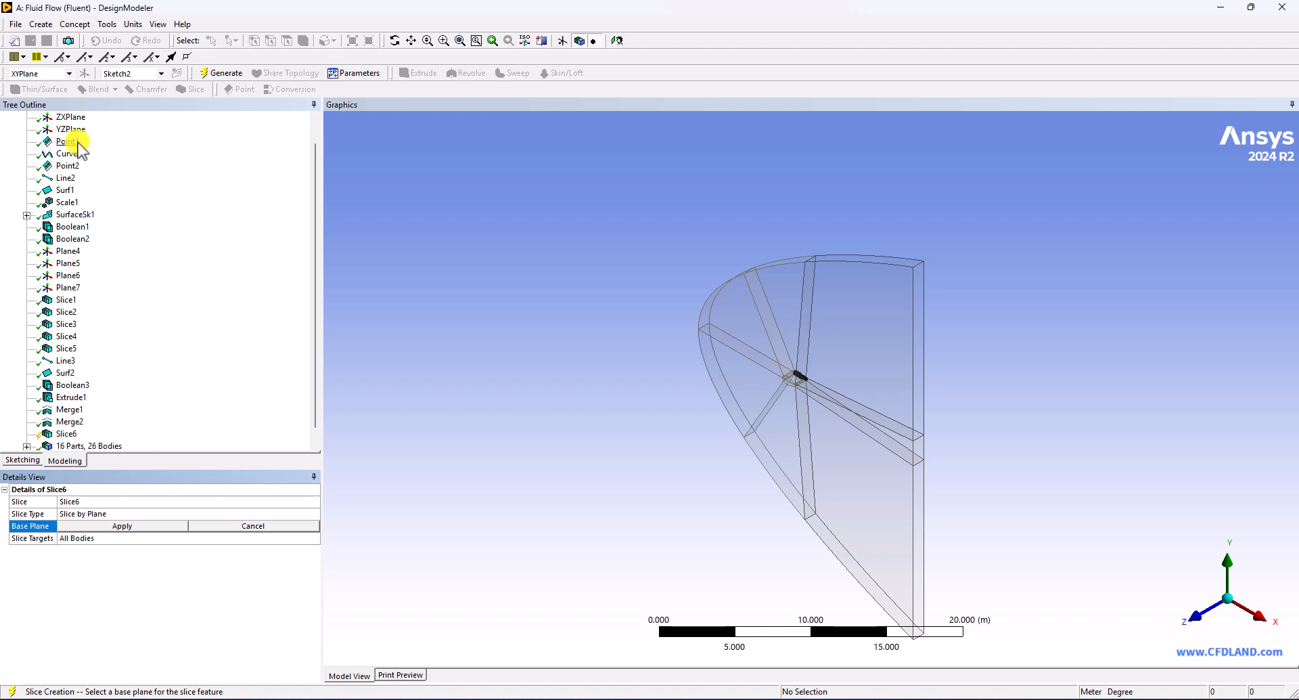
left_click(68, 117)
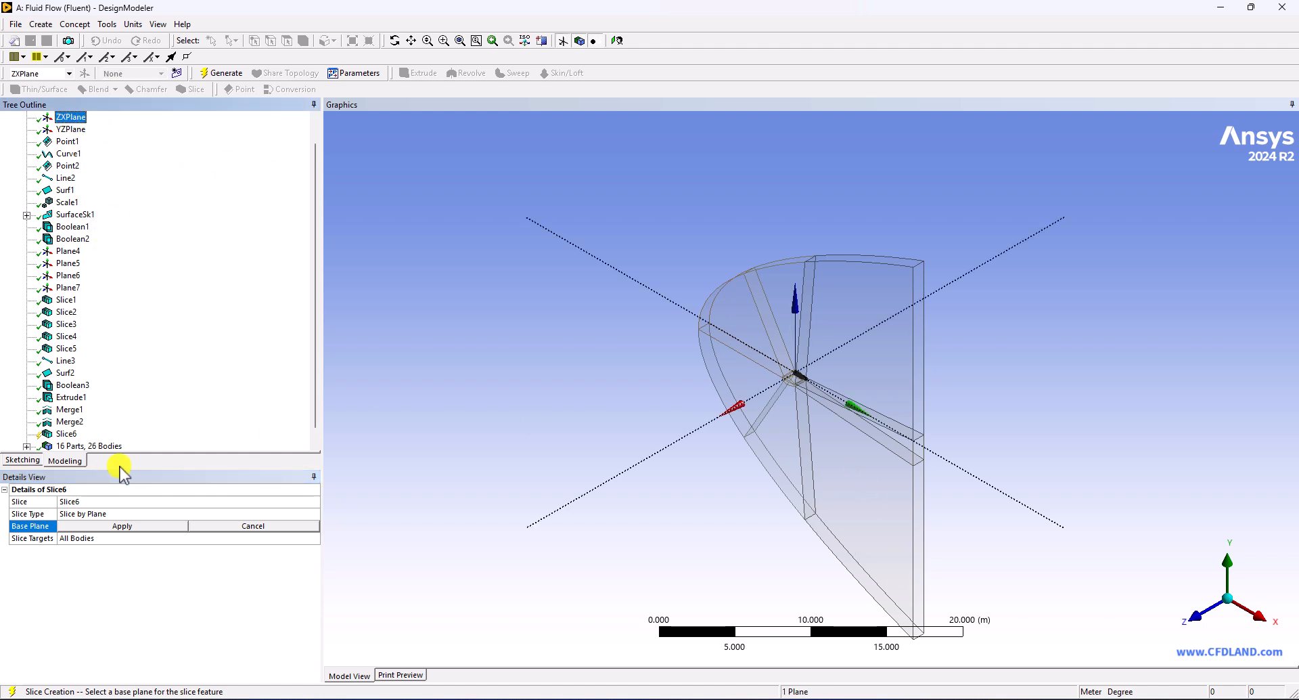
left_click(92, 527)
left_click(102, 538)
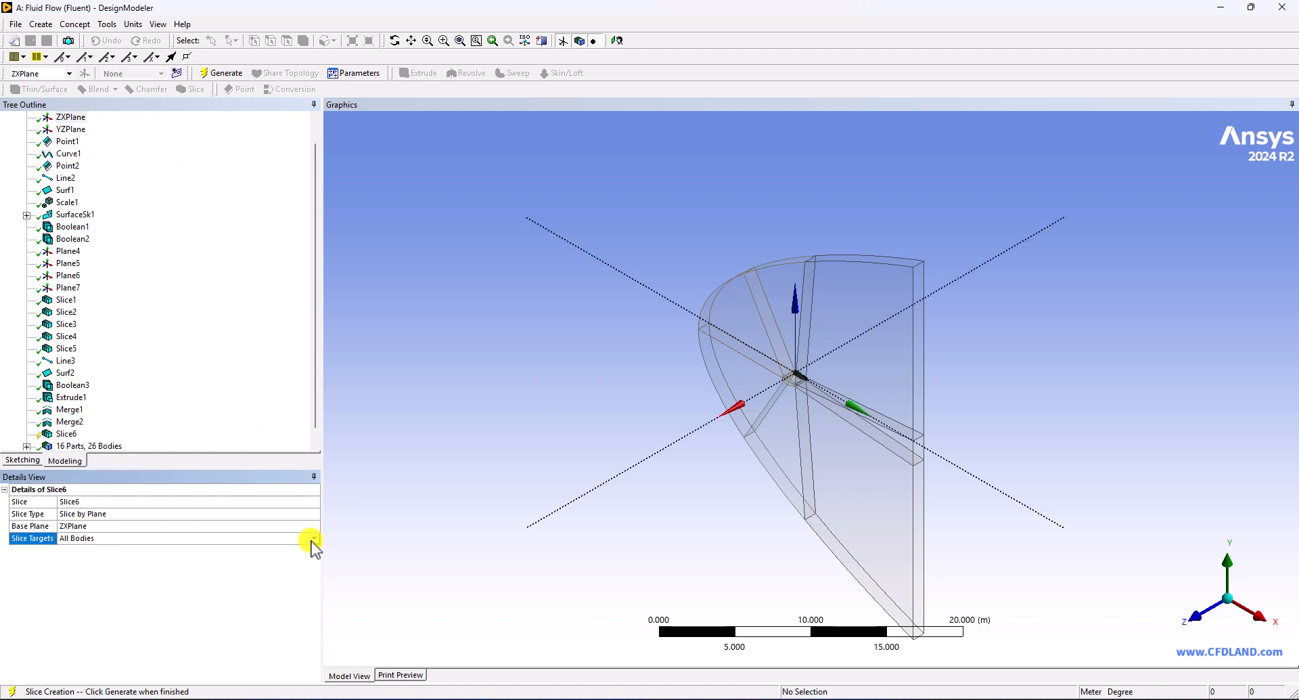
Step: Restrict the slice to the wedge-shaped body downstream of the airfoil's trailing edge and generate it
left_click(313, 538)
left_click(87, 557)
left_click(87, 550)
left_click(905, 452)
left_click(126, 550)
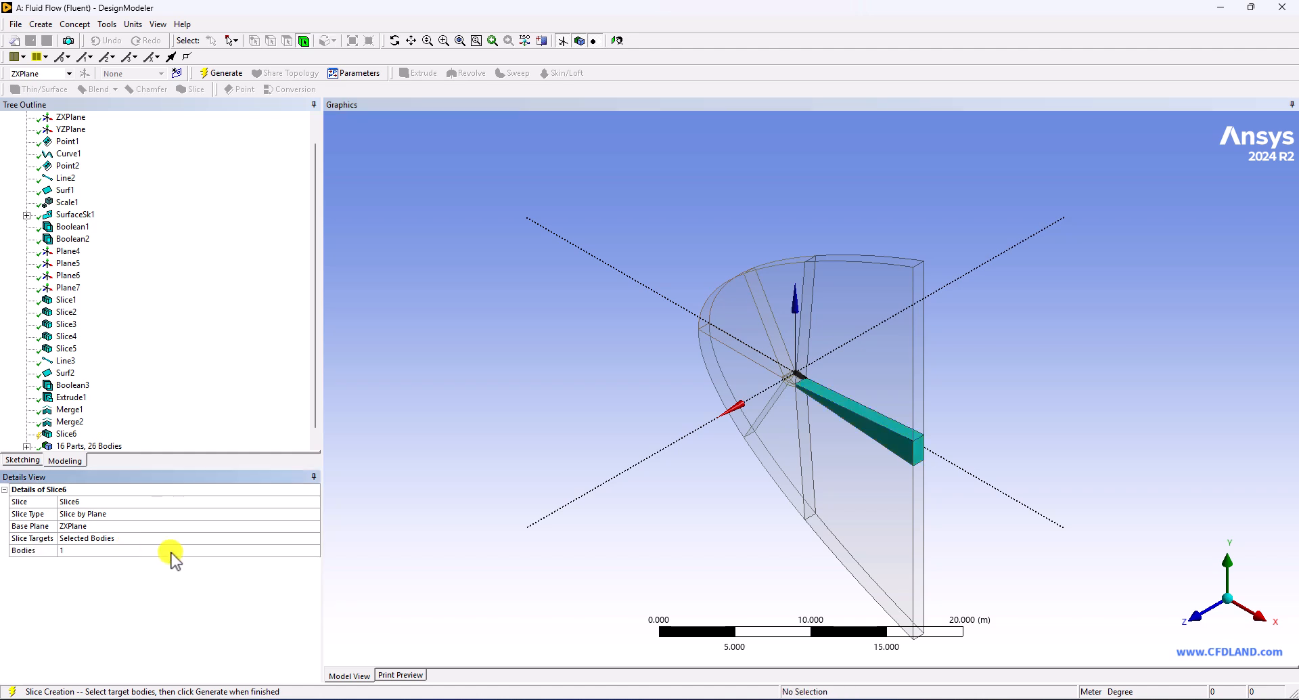
left_click(223, 73)
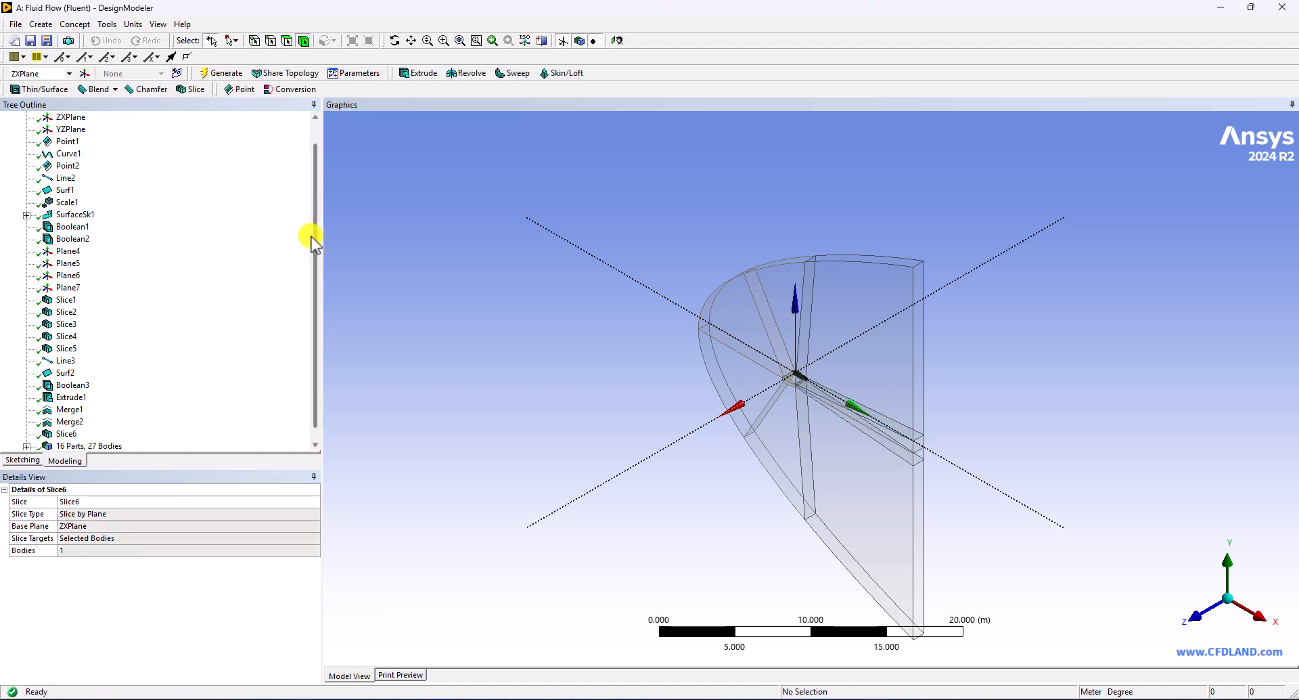
Step: Inspect the individual solids of the multibody part to check how the downstream wedge is divided
left_click(27, 445)
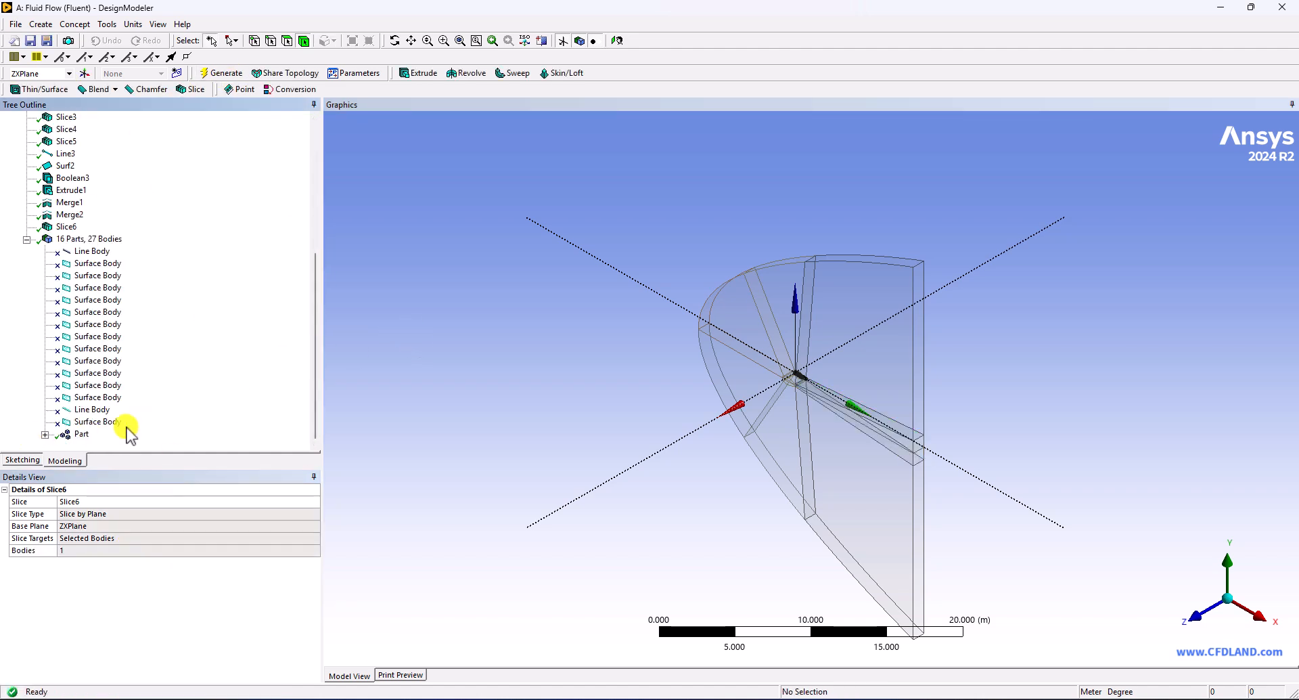
left_click(45, 434)
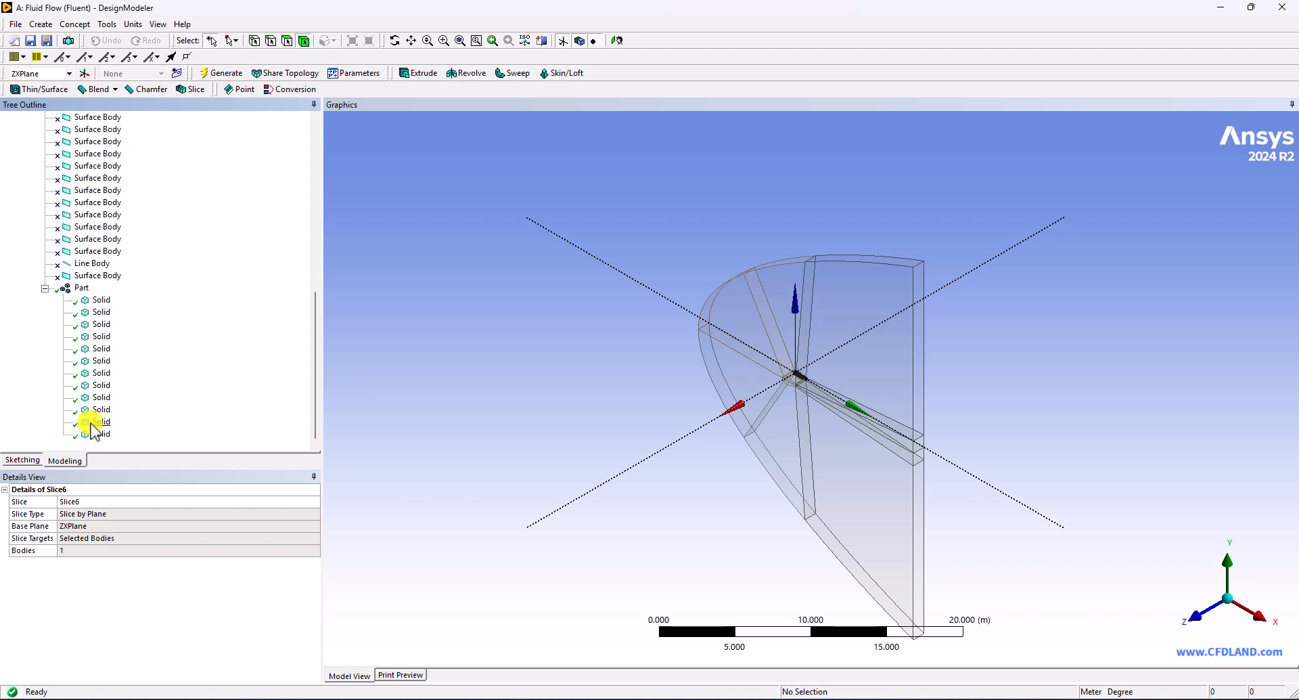
left_click(101, 433)
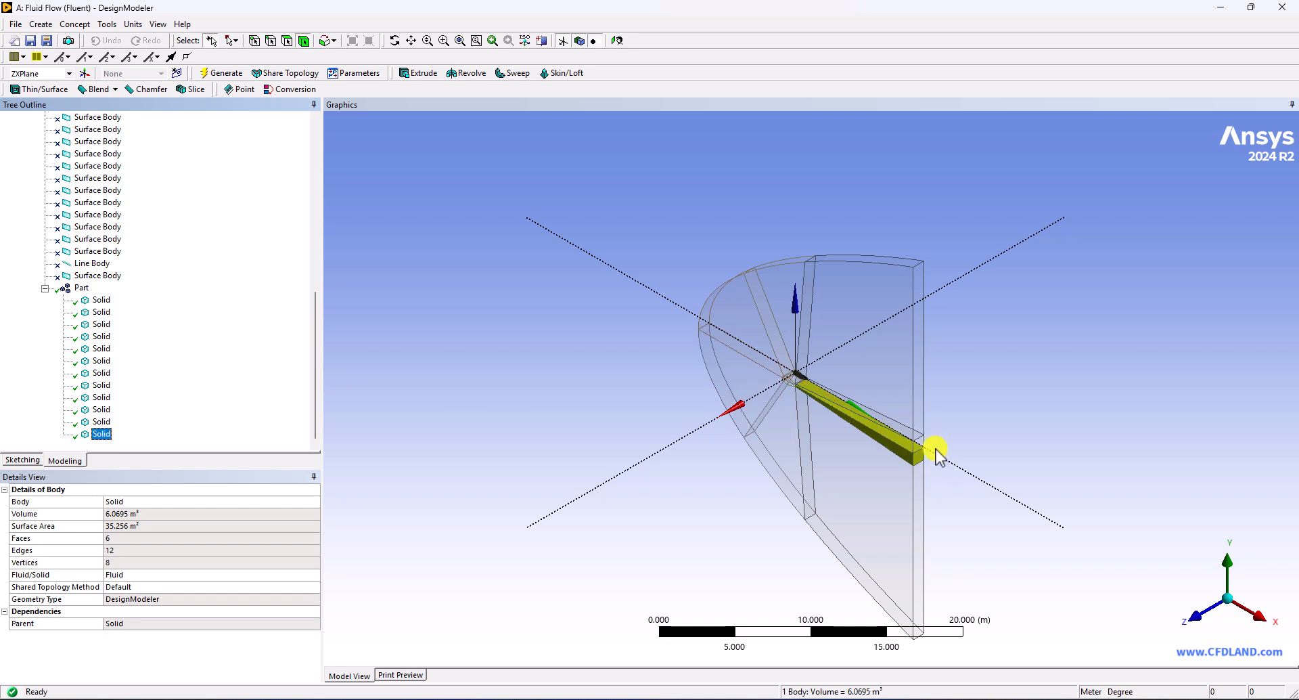
right_click_drag(881, 416, 943, 479)
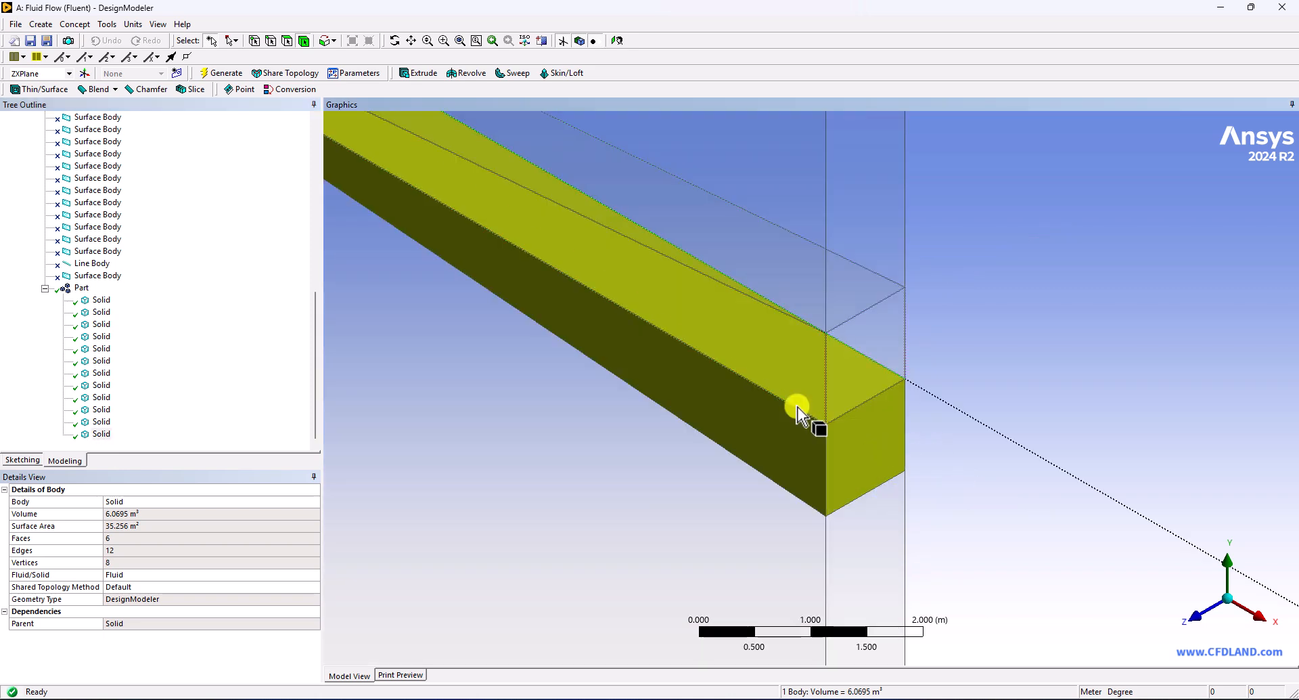
left_click(101, 422)
left_click(99, 409)
left_click(97, 398)
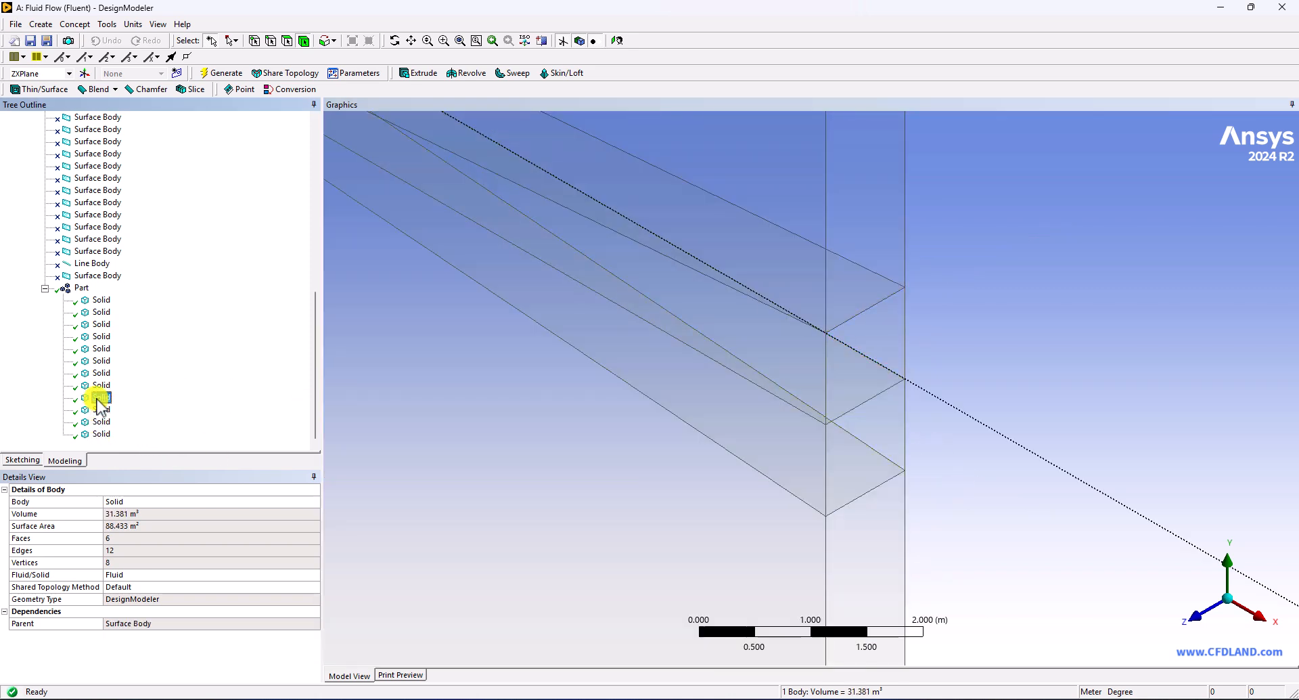
Step: Reopen the mesh in Meshing with the upstream geometry re-read and show the existing Edge Sizing's settings
left_click(1285, 7)
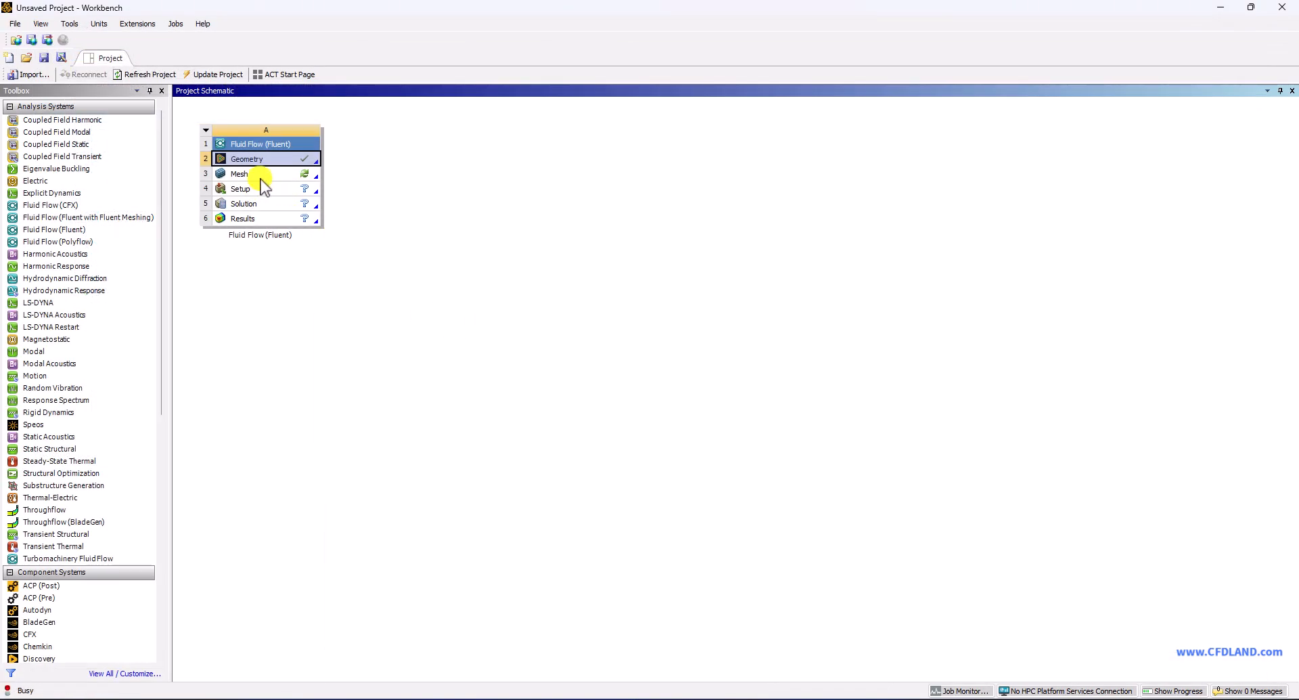
double_click(262, 180)
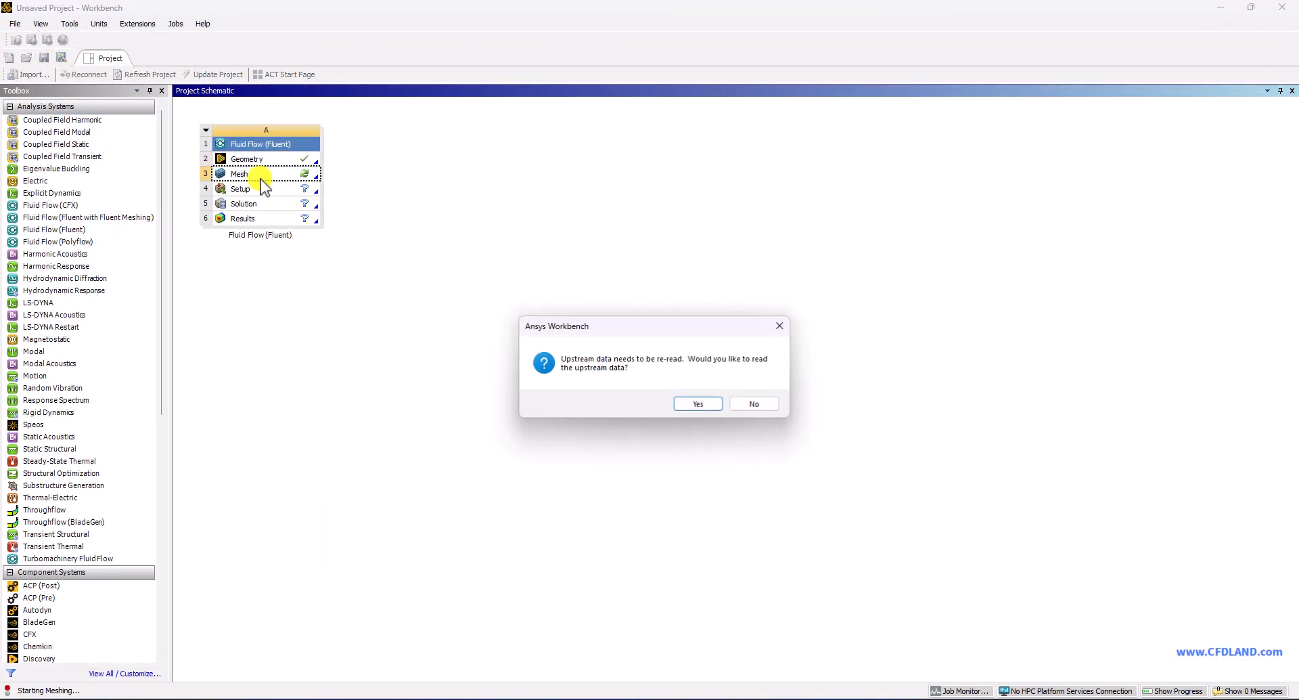
left_click(697, 404)
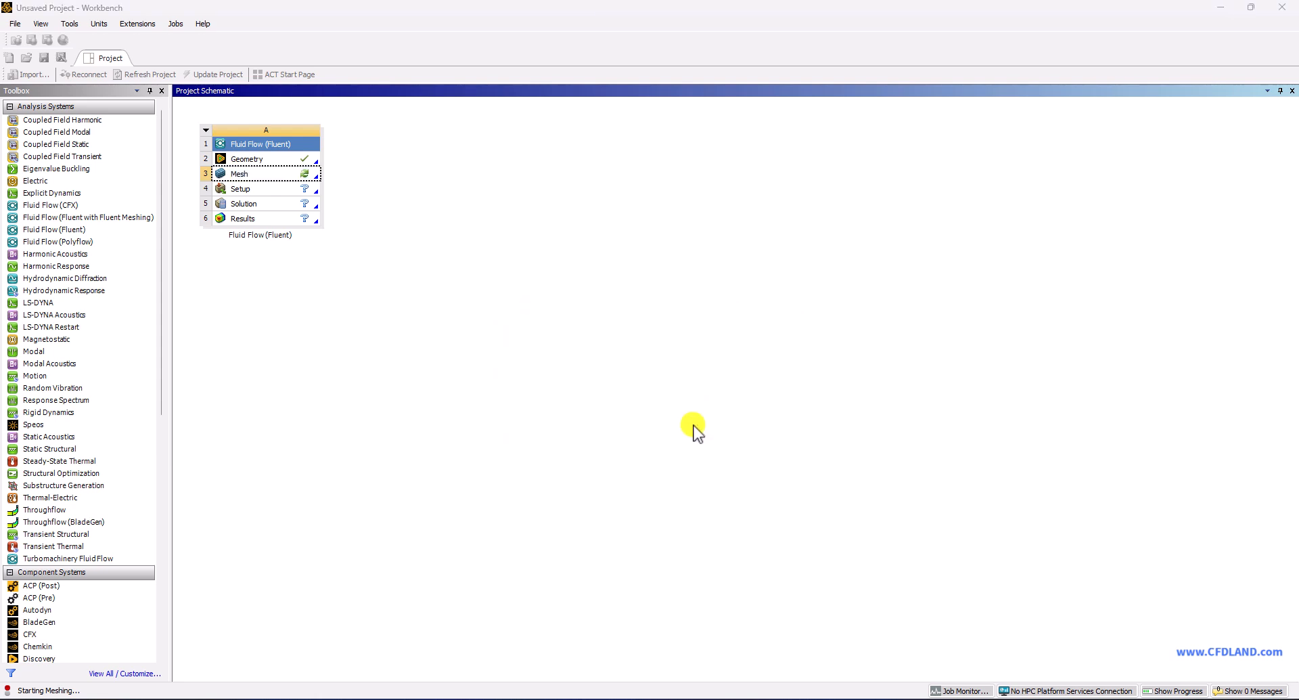
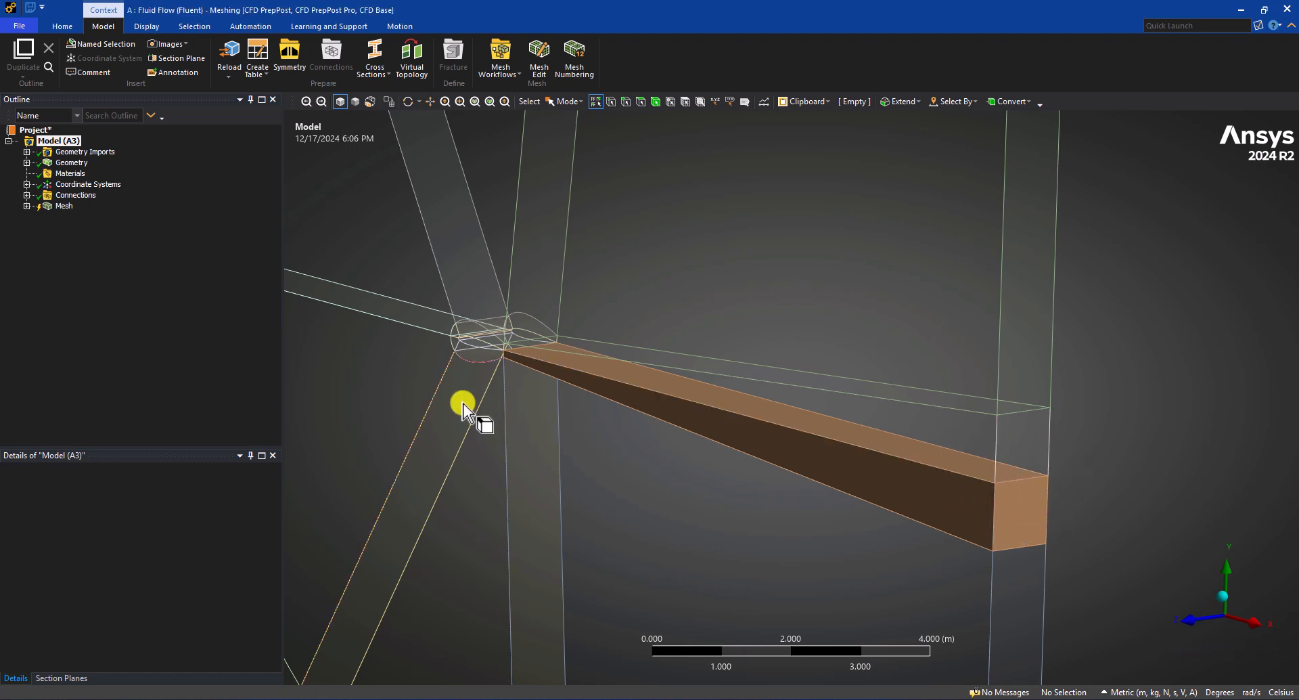
left_click(26, 206)
left_click(93, 217)
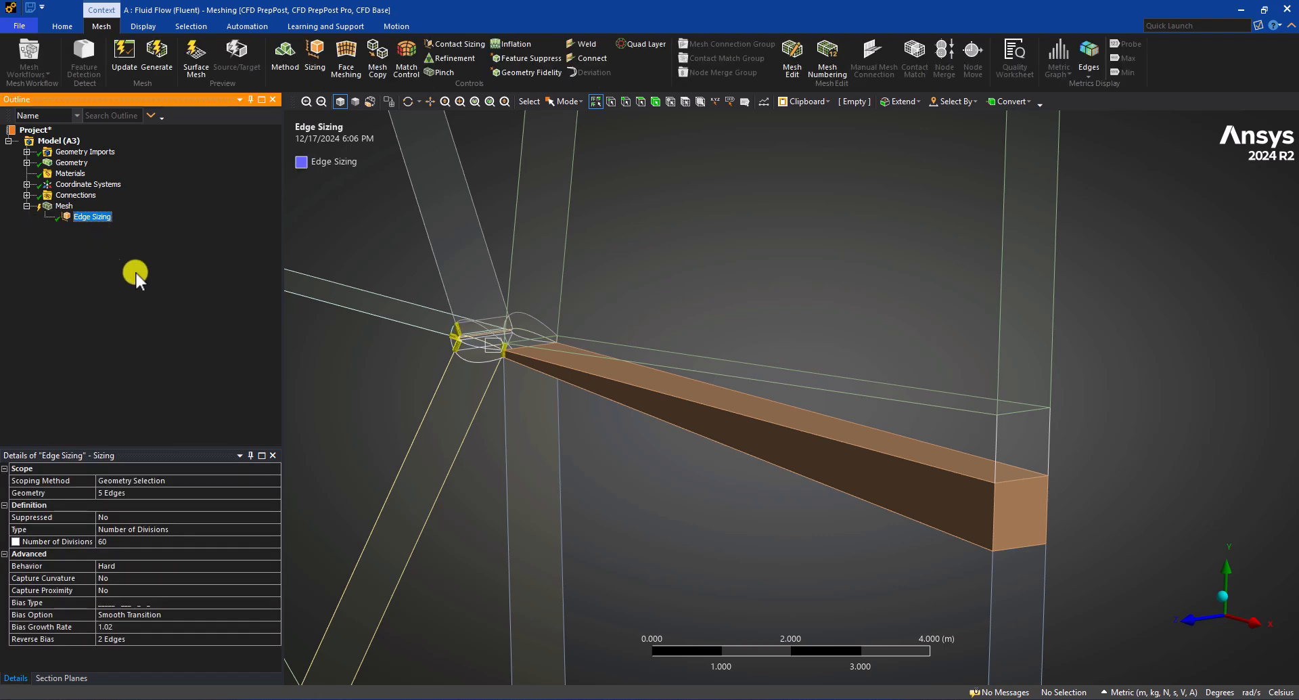
middle_click_drag(502, 354, 522, 371)
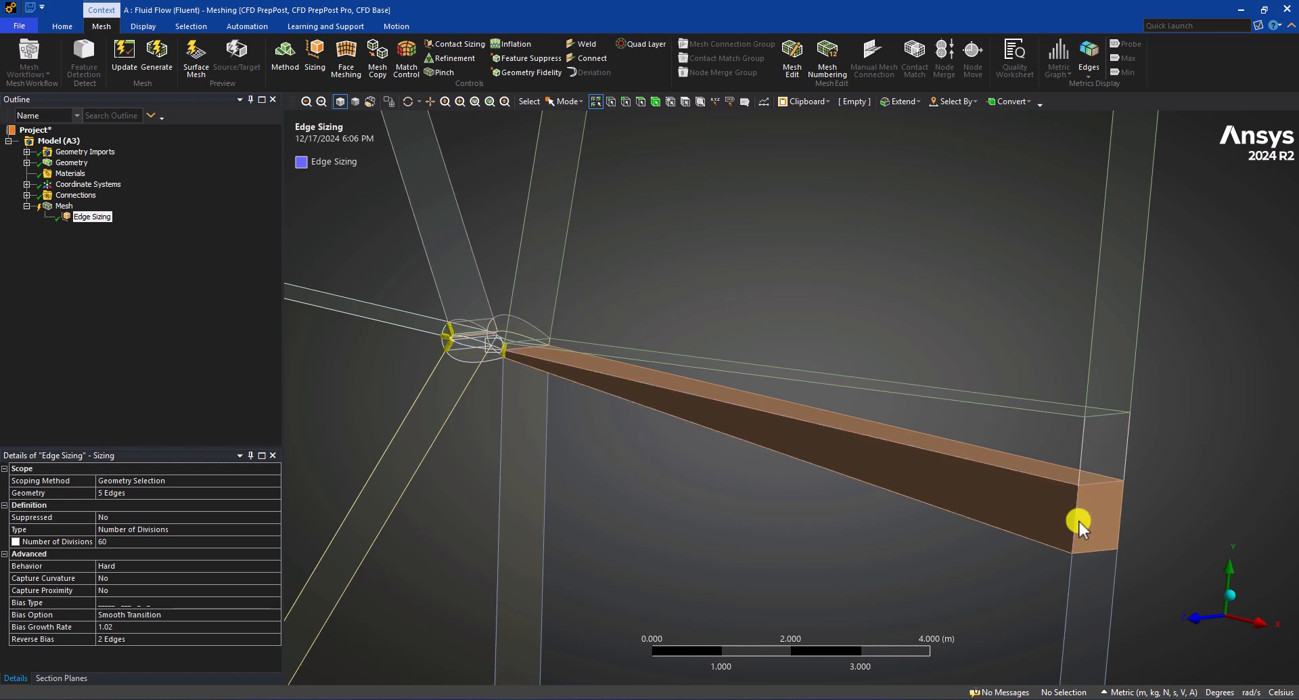
Step: Insert a sizing on the two short vertical edges at the downstream boundary, one above the other behind the airfoil
left_click(628, 103)
left_click(1081, 453)
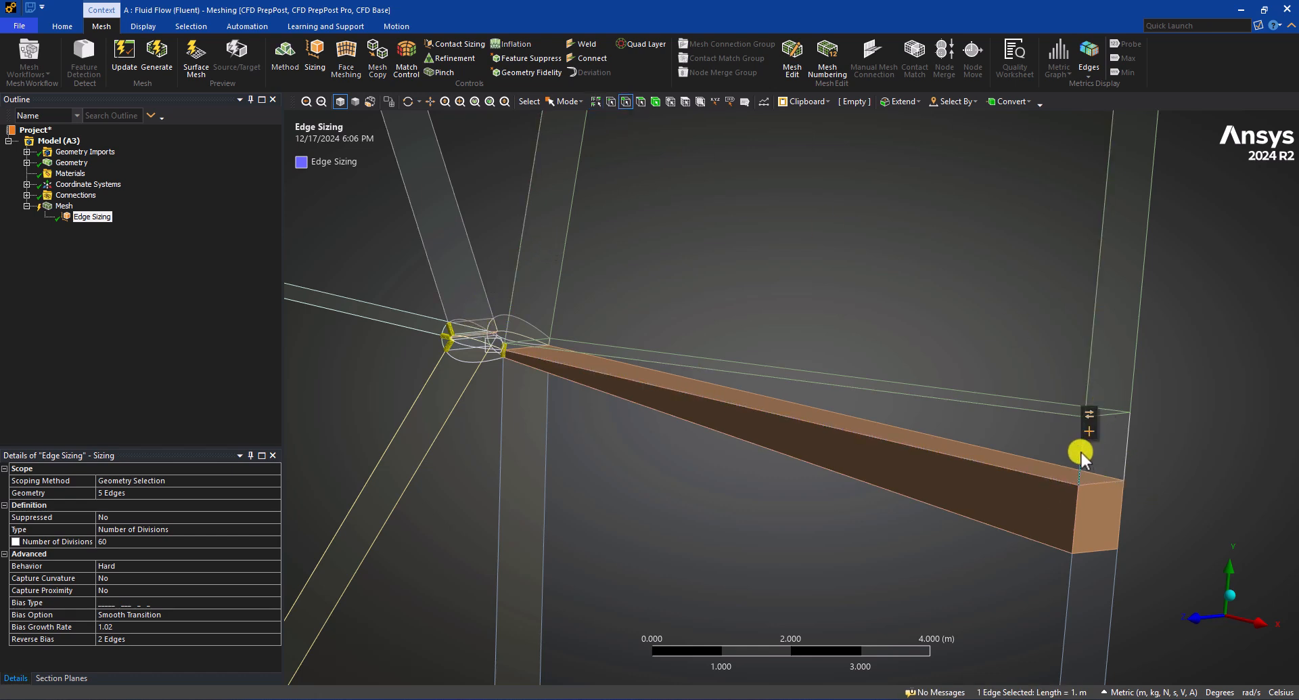
left_click(1078, 516, "ctrl")
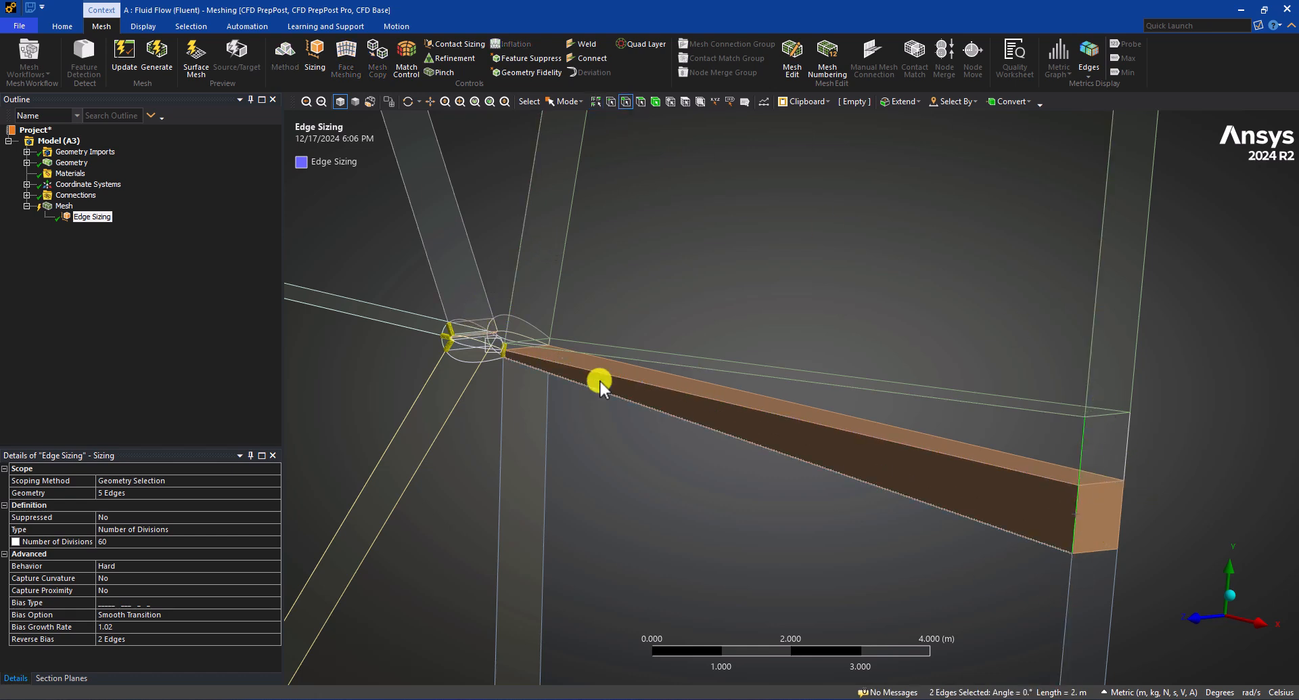
right_click(61, 207)
mouse_move(135, 217)
left_click(230, 237)
Step: Define the outlet edge sizing by 60 divisions, with Capture Curvature set to No and Behavior to Hard
left_click(152, 530)
left_click(155, 545)
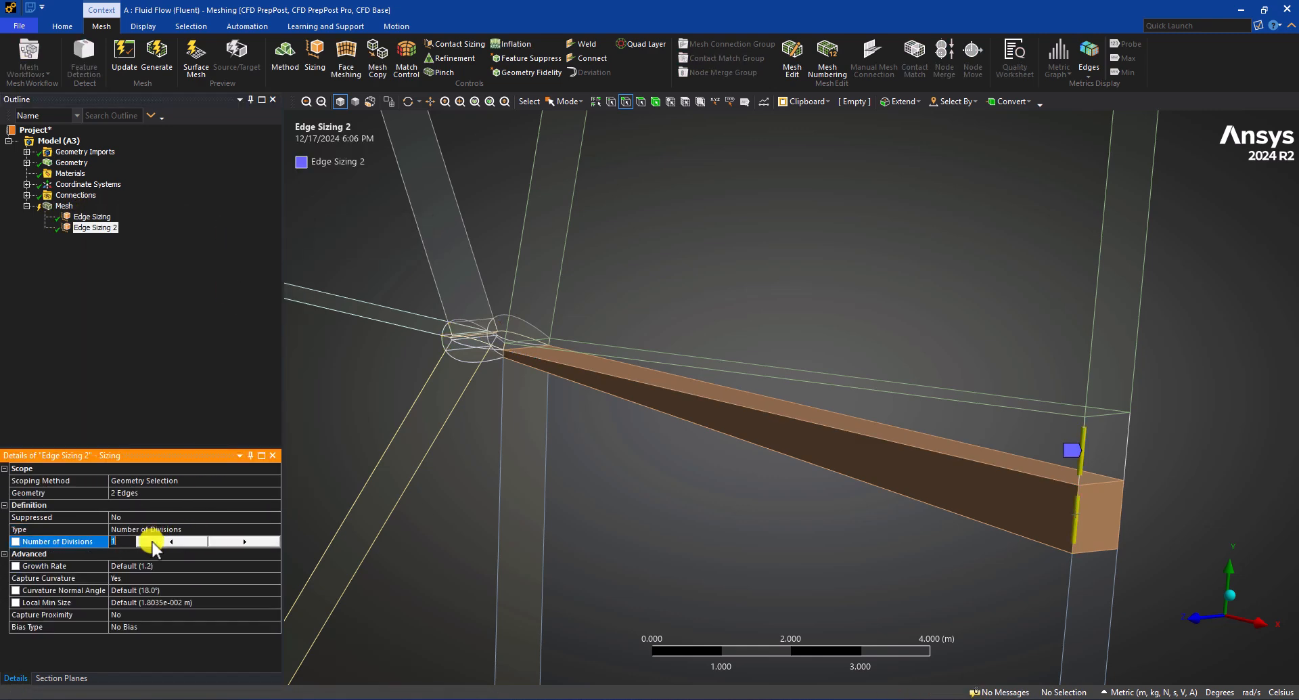
type("60")
key("Return")
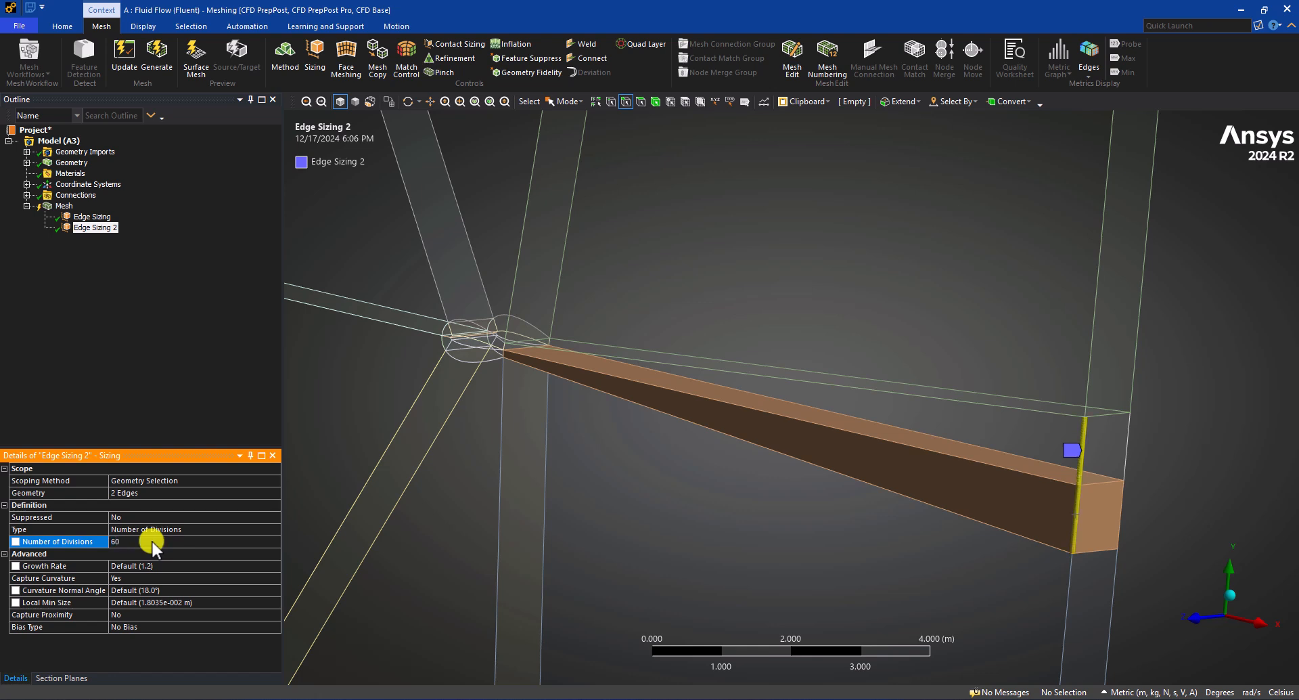
left_click(145, 577)
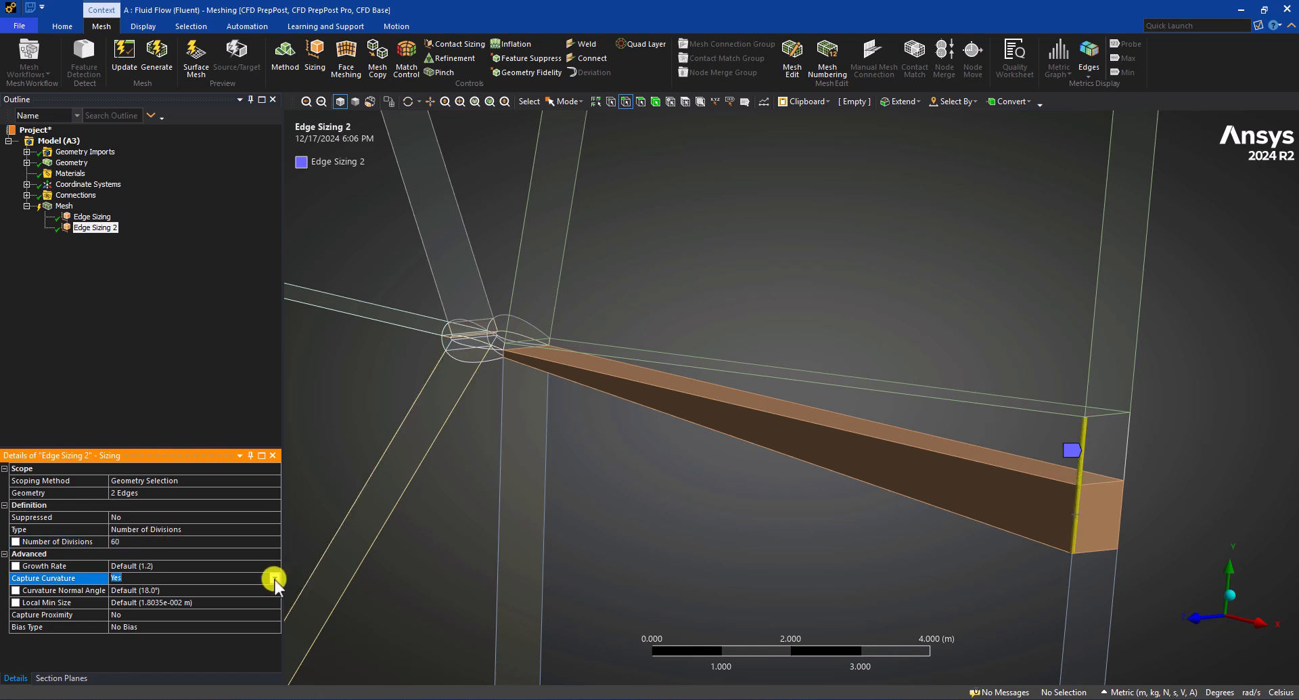
left_click(275, 578)
left_click(141, 589)
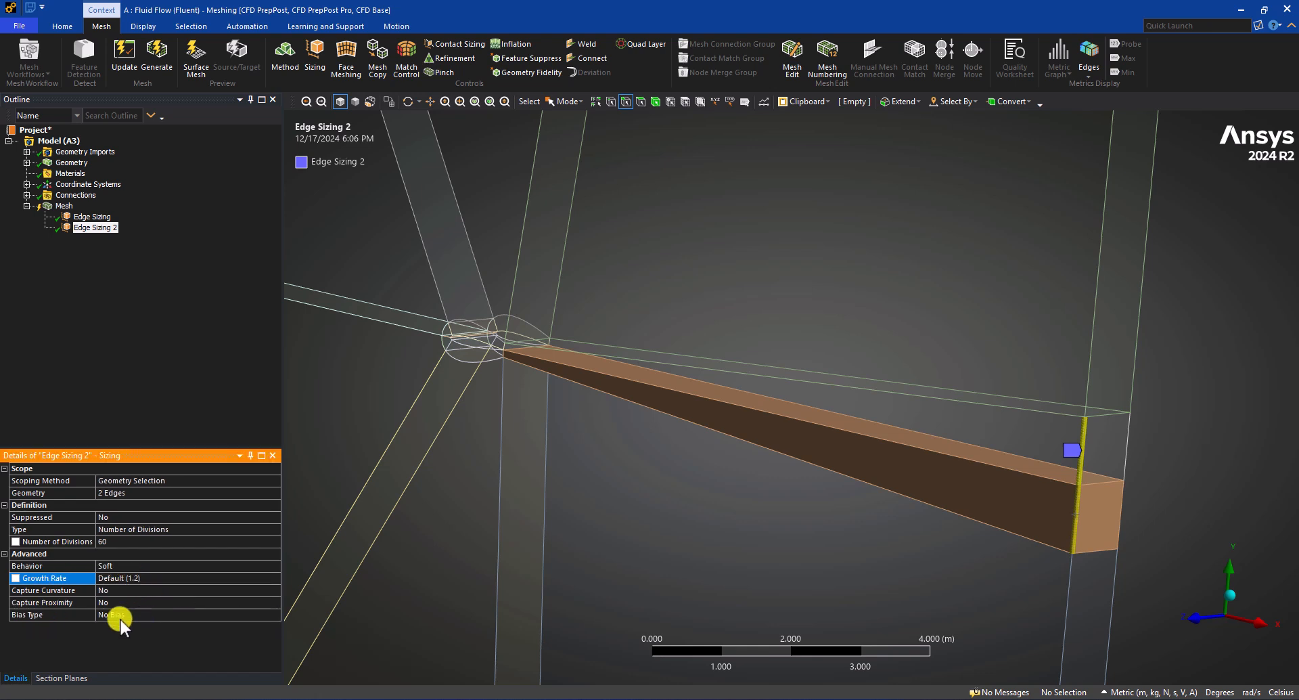
double_click(132, 567)
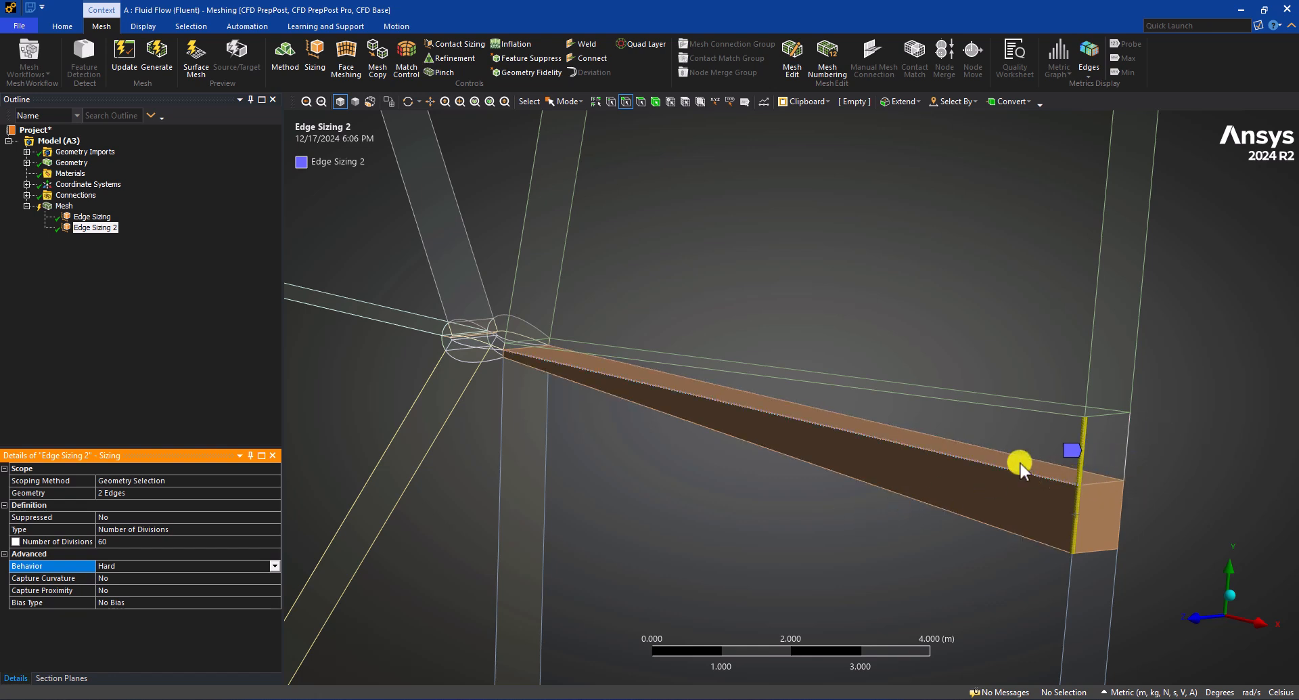
Step: Insert a sizing on the two short curved edges of the airfoil's front profile that meet at the leading edge
middle_click_drag(693, 377, 809, 459)
scroll(531, 410, "up", 2)
right_click_drag(492, 326, 655, 412)
middle_click_drag(801, 480, 726, 472)
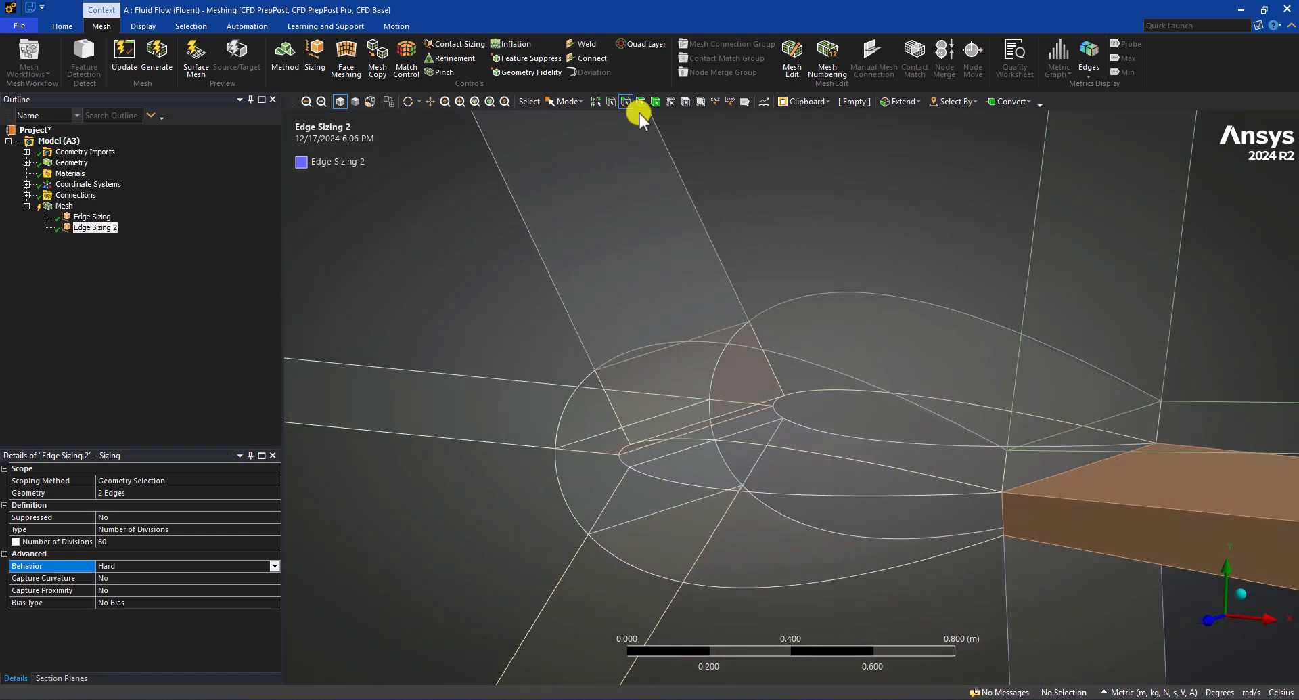
right_click_drag(552, 425, 749, 515)
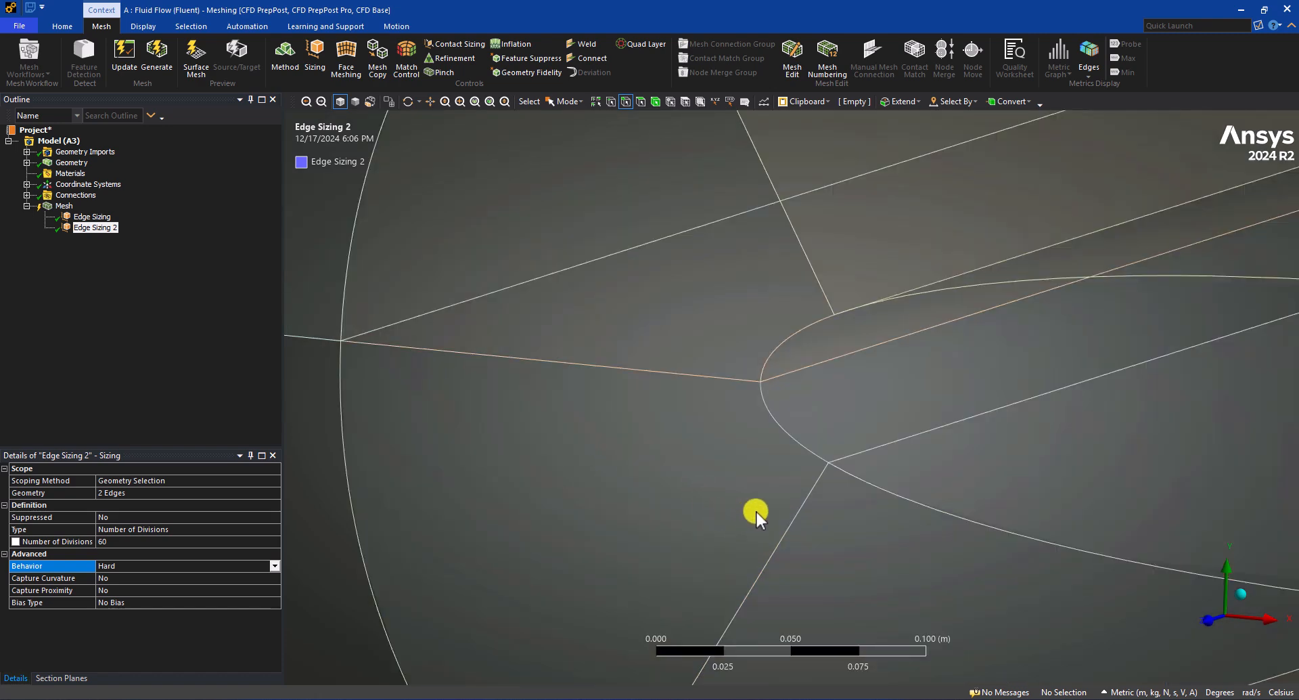
left_click(787, 345)
left_click(782, 431, "ctrl")
scroll(677, 545, "down", 3)
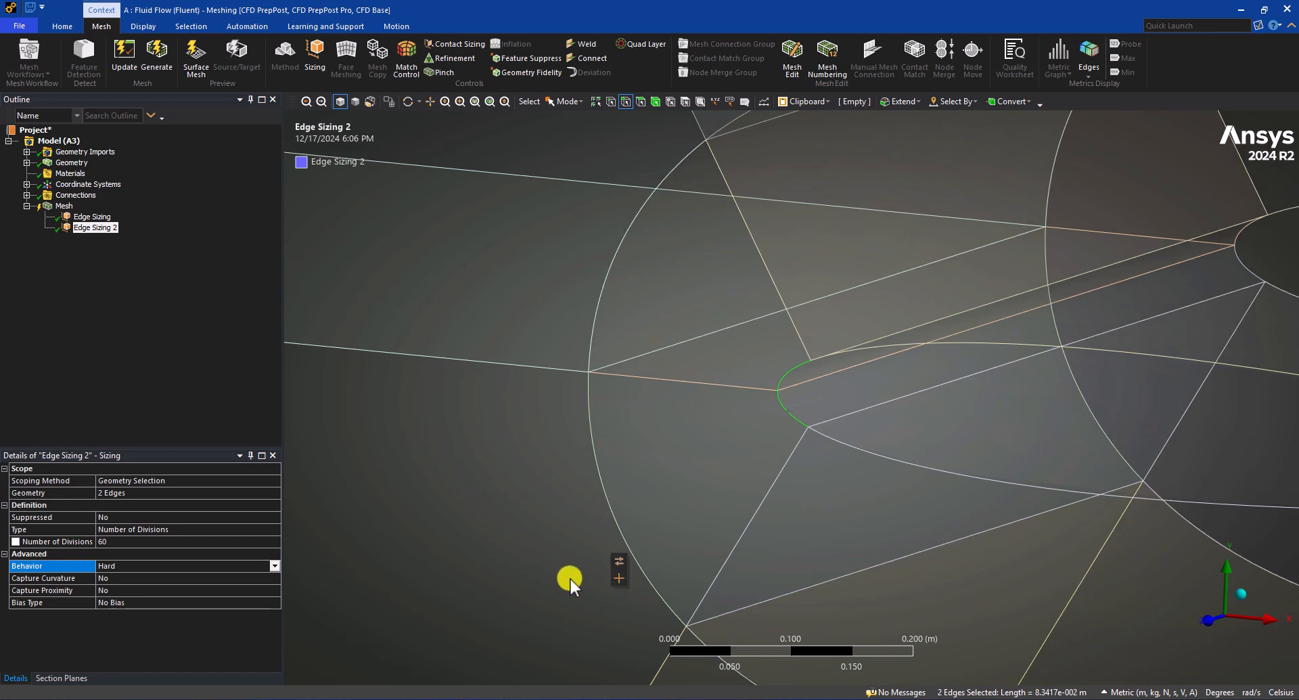
right_click(61, 205)
mouse_move(95, 209)
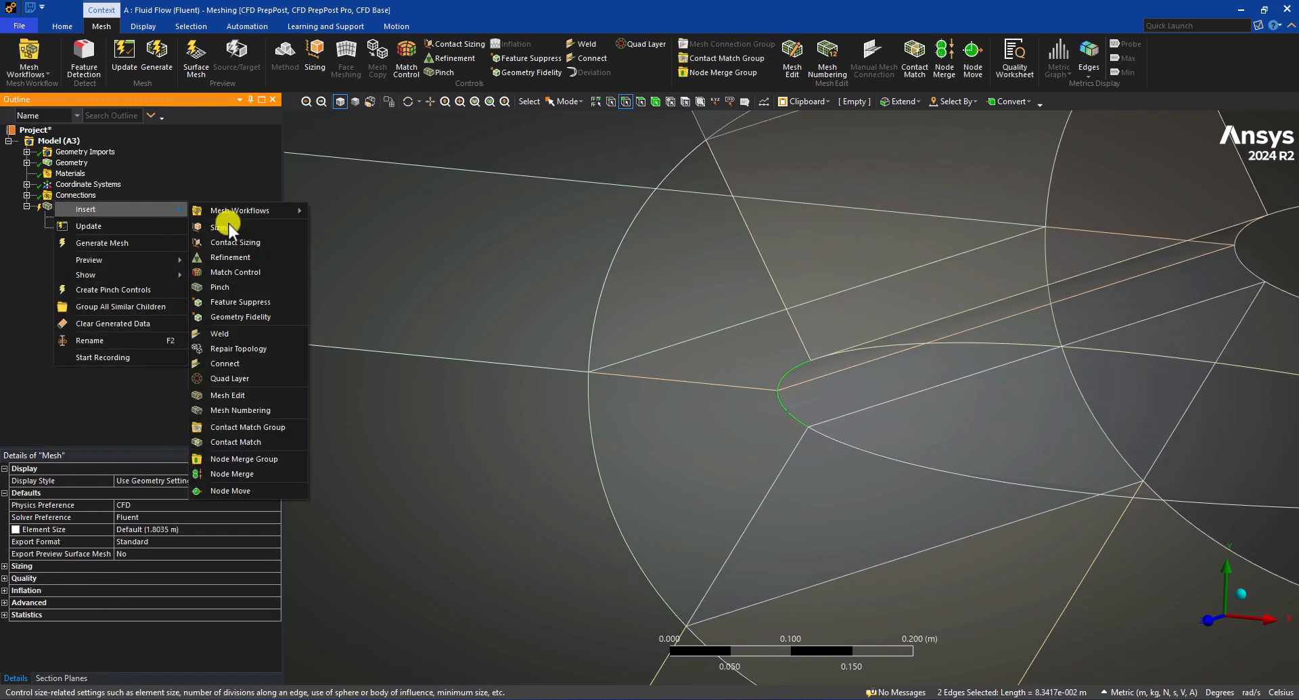
left_click(223, 227)
Step: Define the leading-edge sizing by 20 divisions, with Capture Curvature set to No and Behavior to Hard
left_click(138, 530)
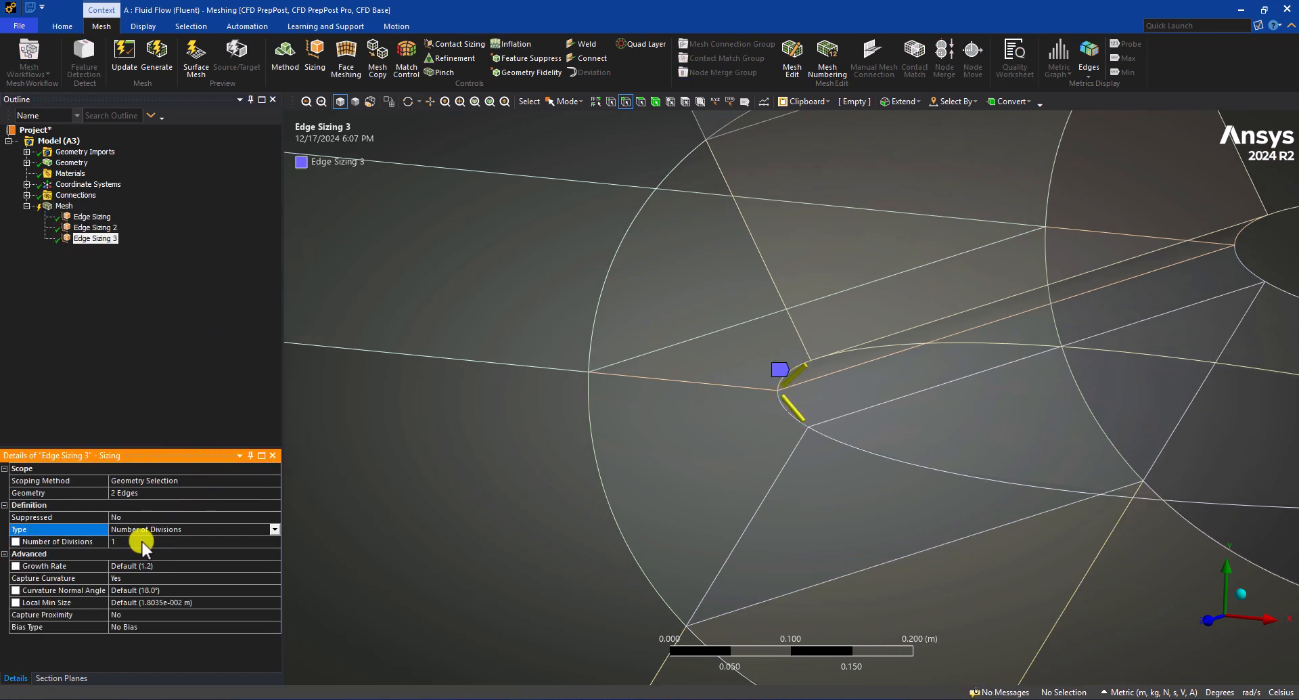
left_click(141, 551)
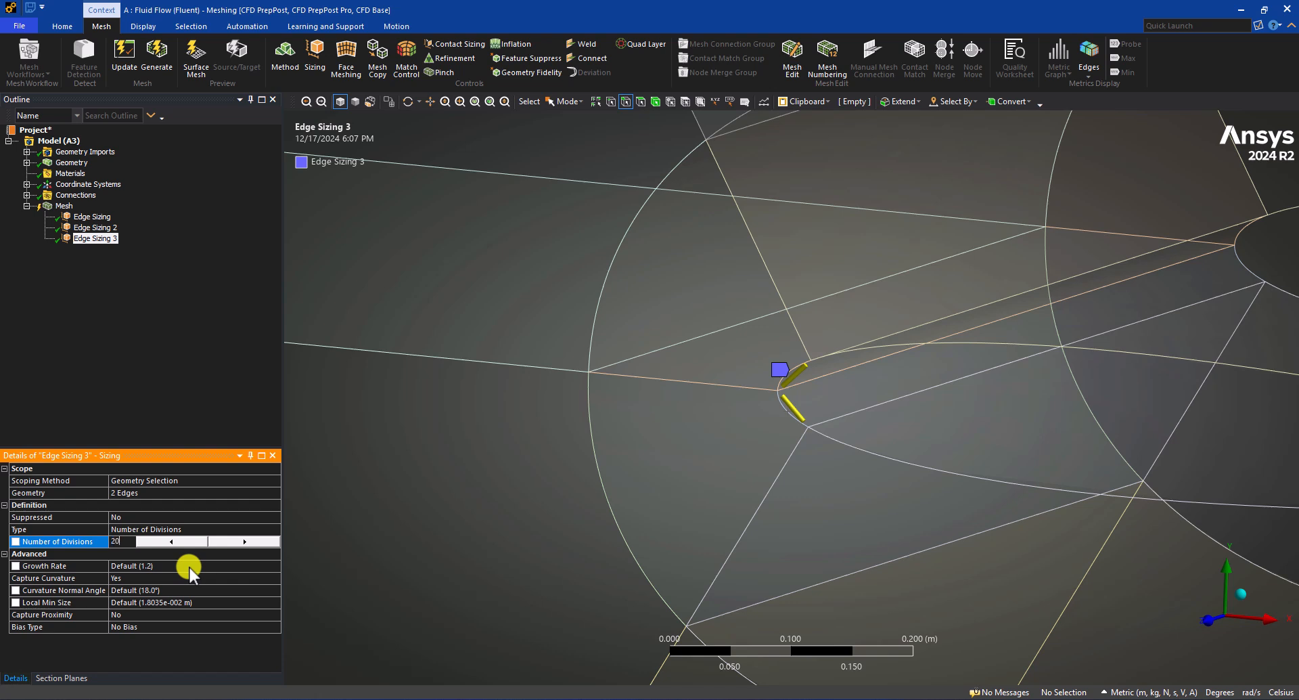
type("20")
key("Return")
left_click(186, 569)
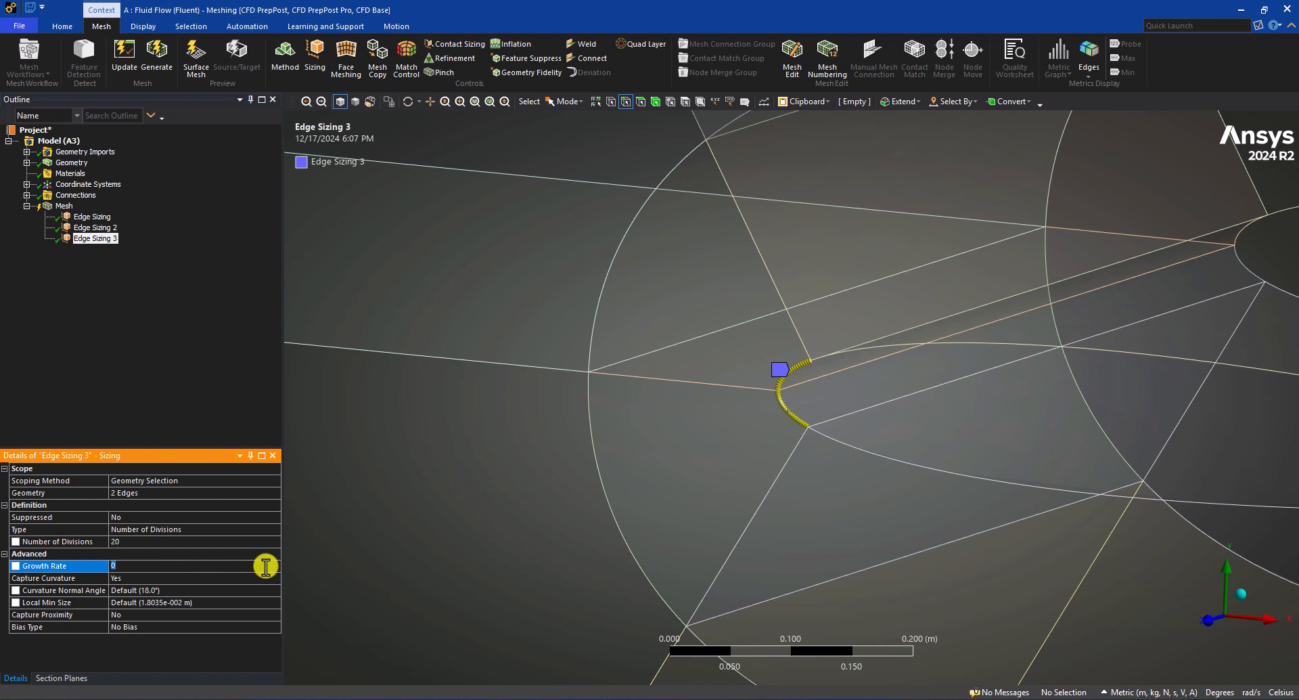
left_click(105, 567)
left_click(154, 594)
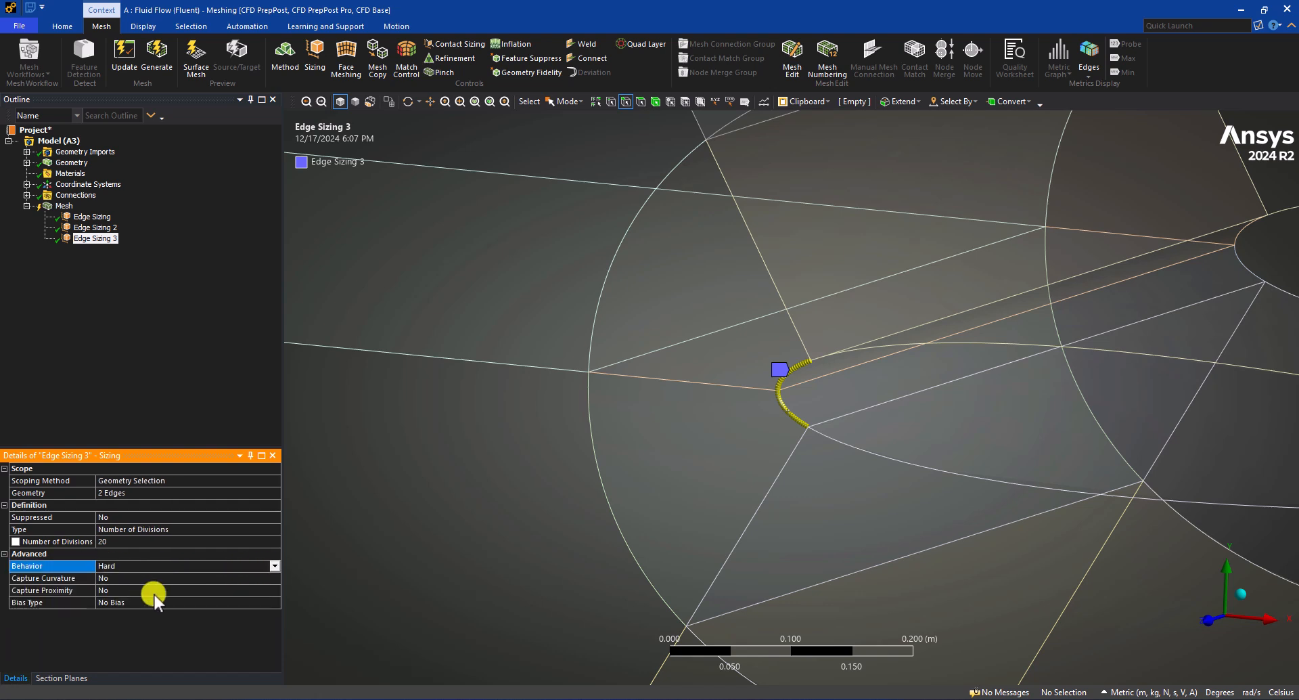
Step: Give the leading-edge sizing the one-directional long-to-short bias type with a bias factor of 4
left_click(130, 601)
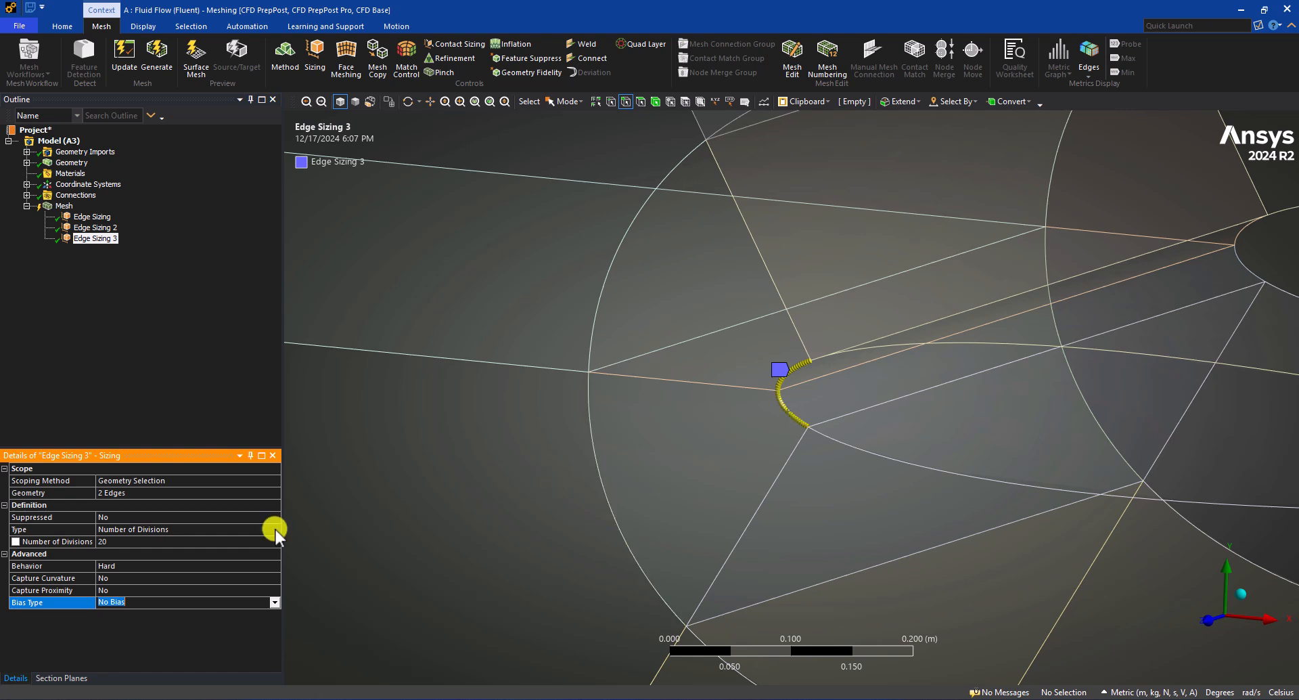
left_click(273, 601)
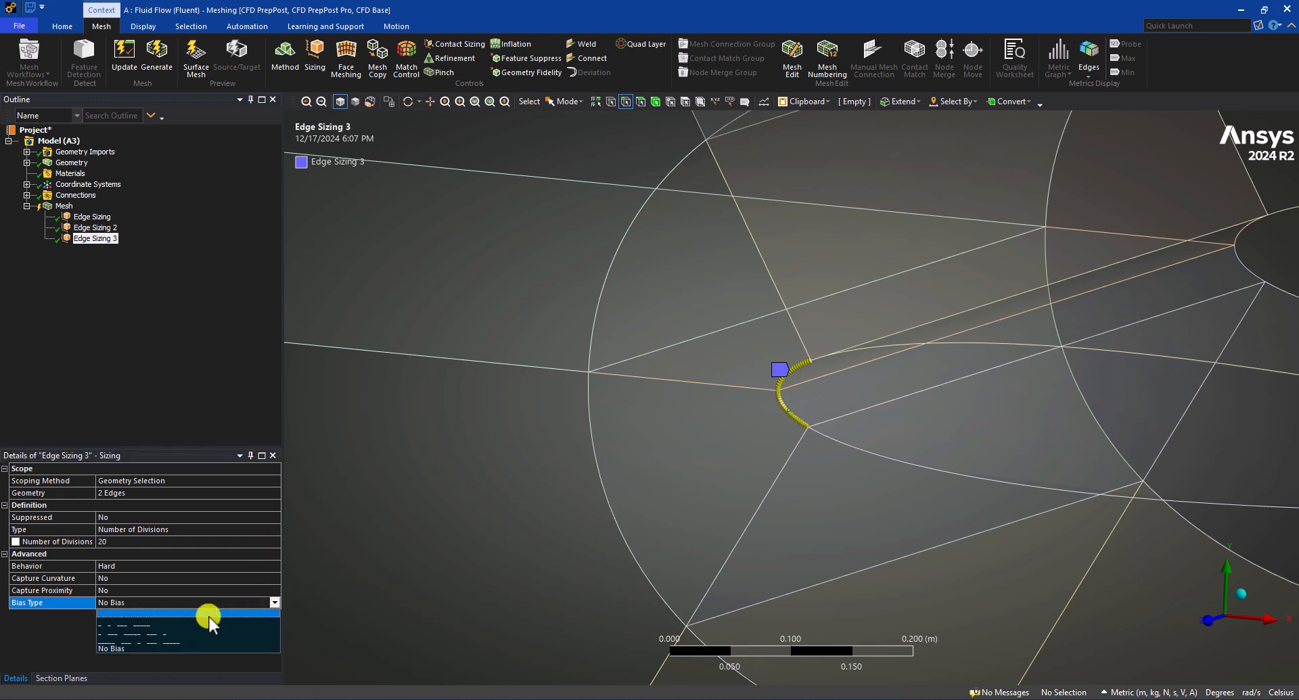
left_click(187, 612)
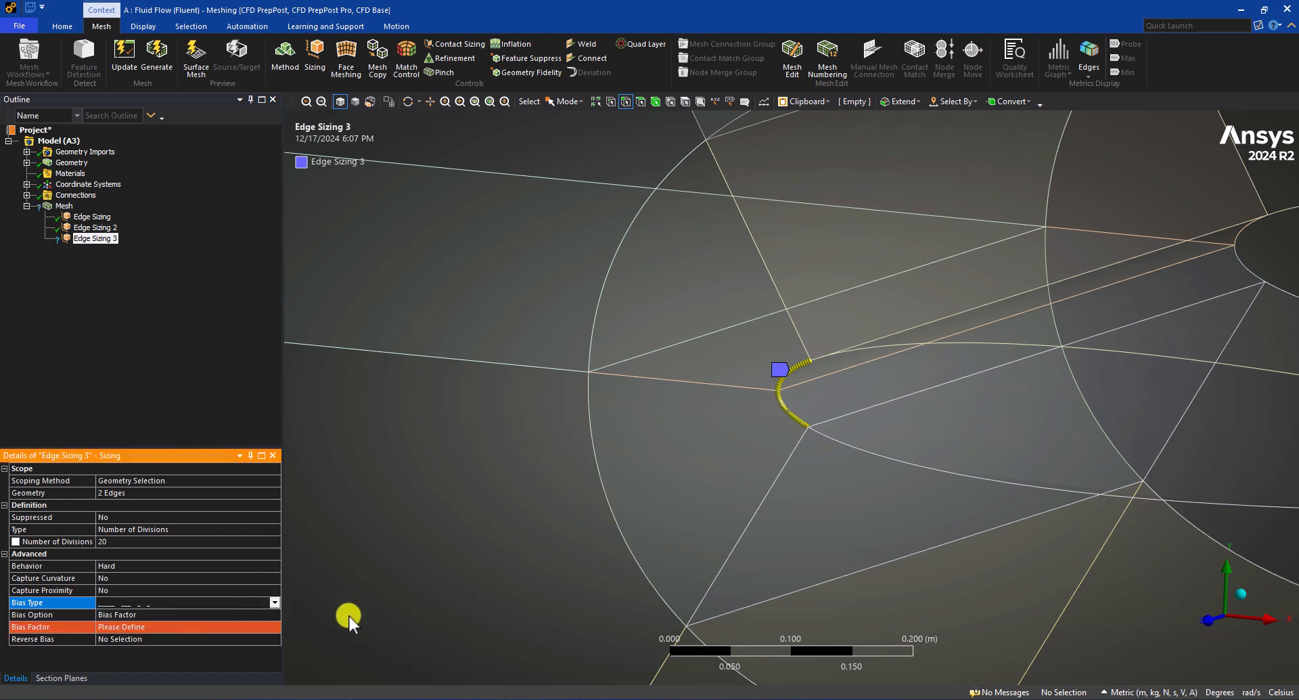
left_click(135, 627)
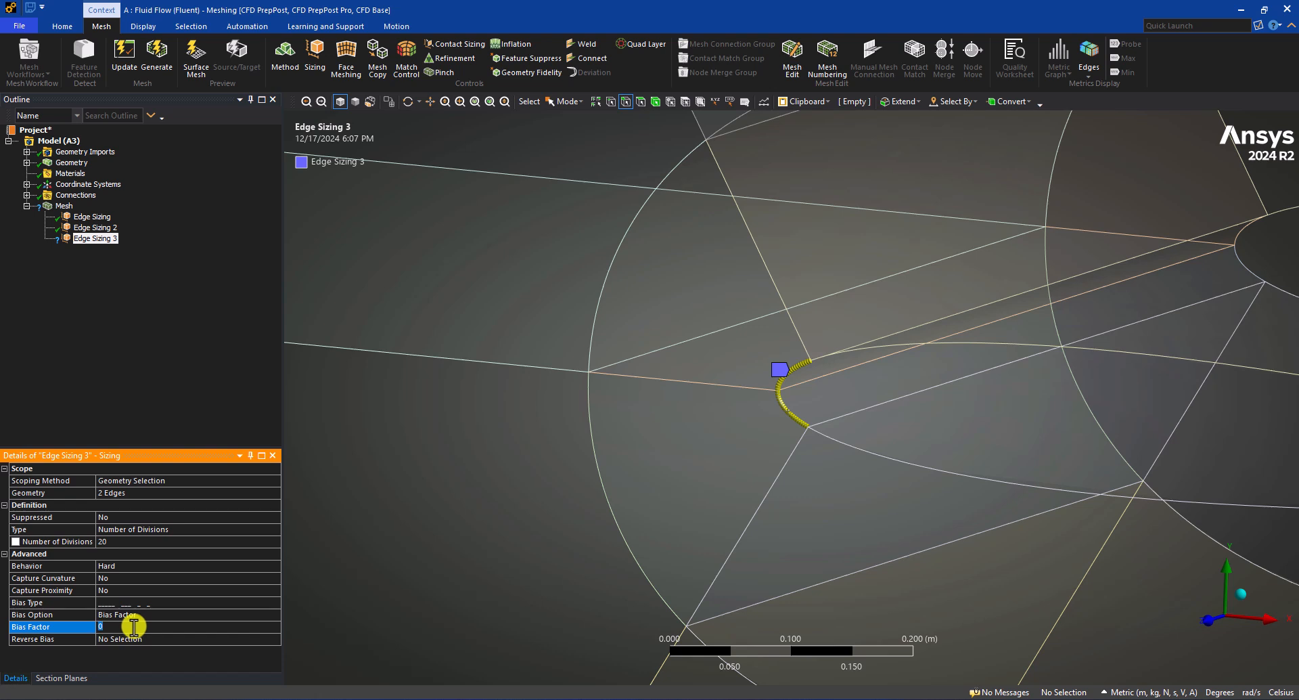
type("4")
key("Return")
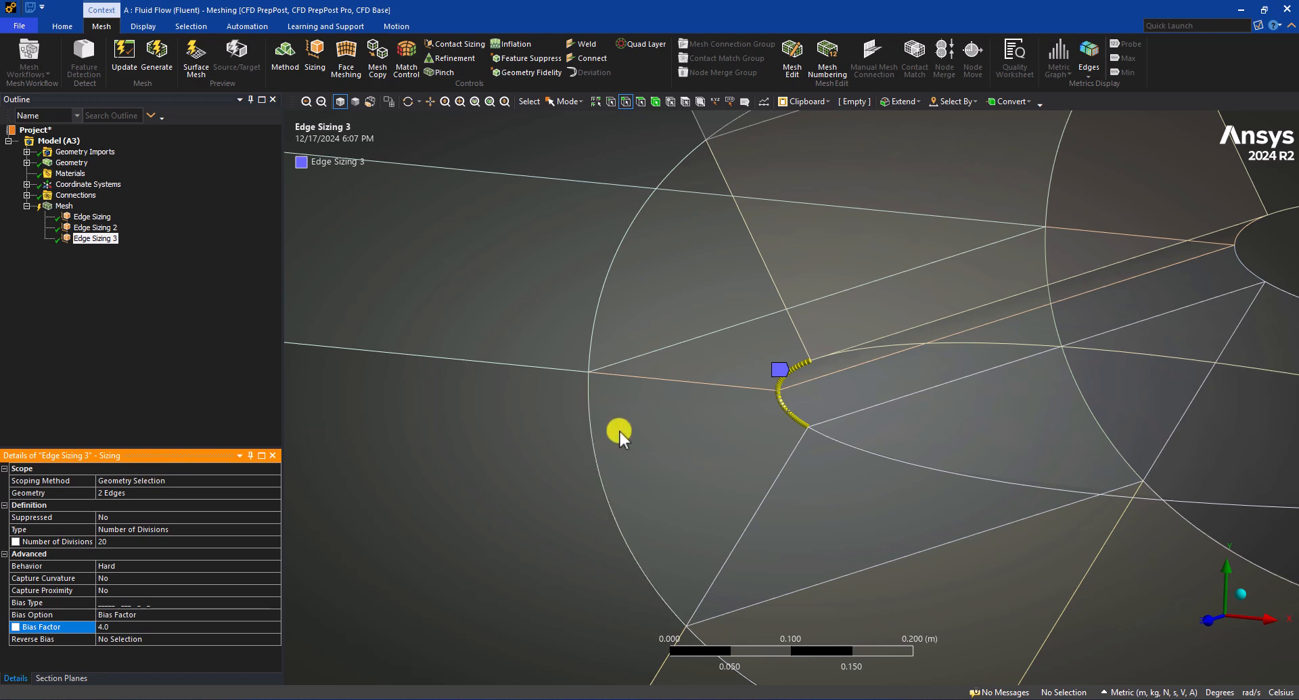
Step: Reverse the bias on the lower of the two leading-edge curves in the sizing
scroll(798, 414, "up", 10)
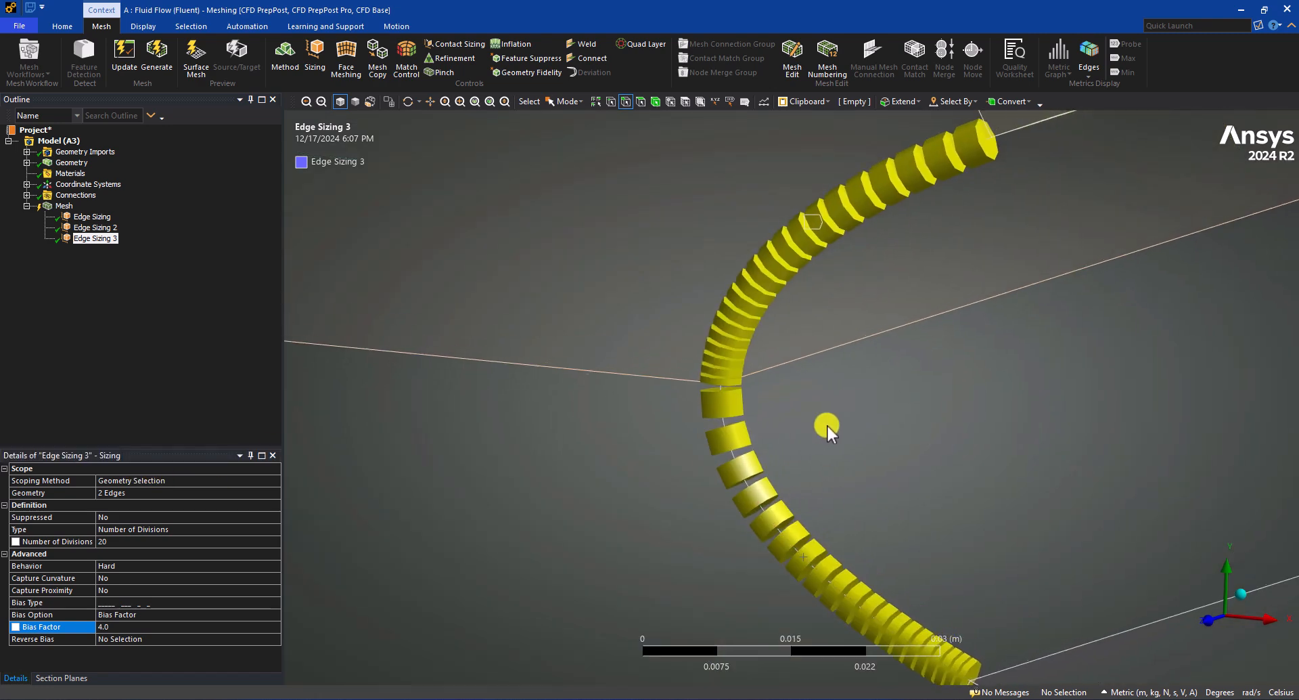
scroll(863, 439, "down", 4)
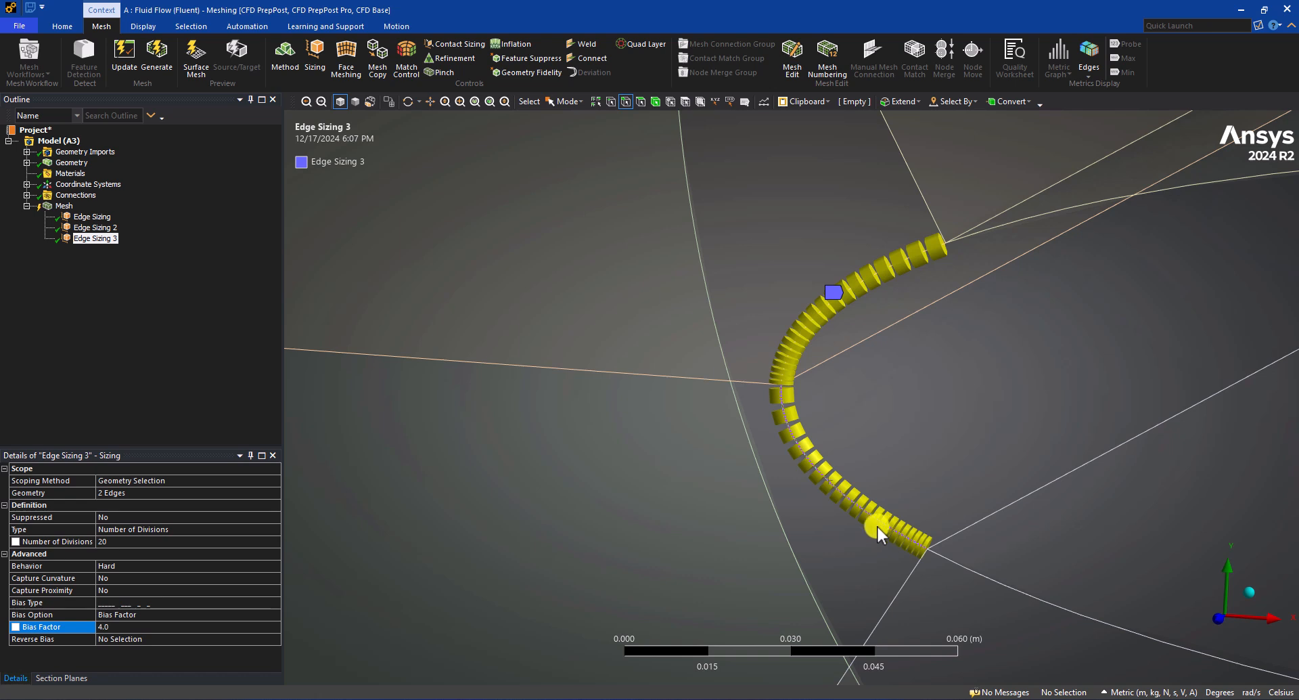
left_click(116, 639)
left_click(858, 517)
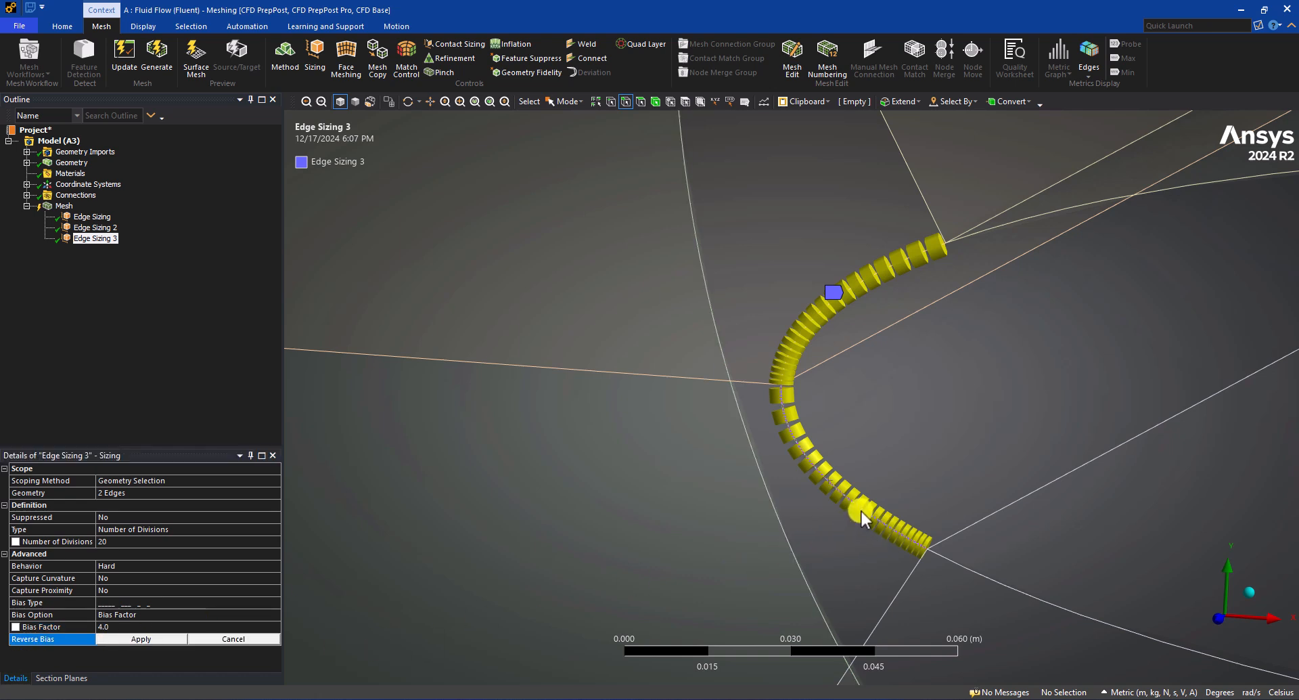
left_click(142, 639)
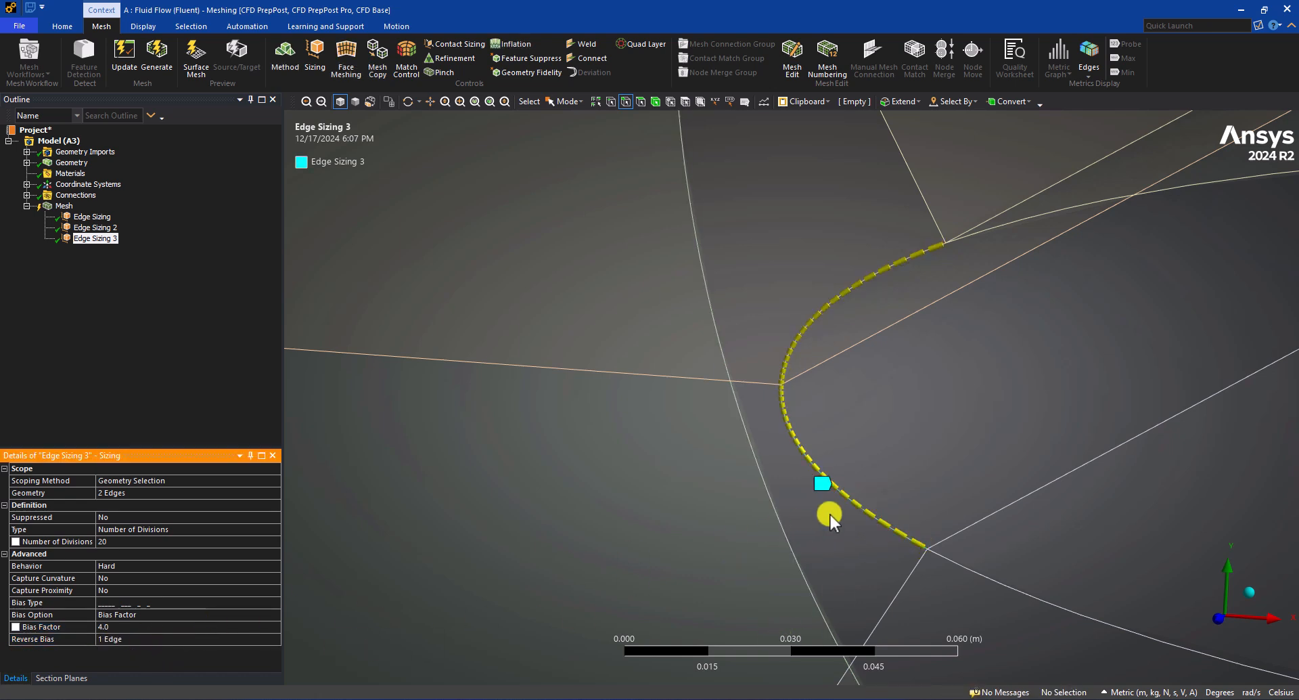
Step: Insert a sizing on the two short front arcs of the inner boundary surrounding the airfoil's leading edge
scroll(913, 506, "down", 10)
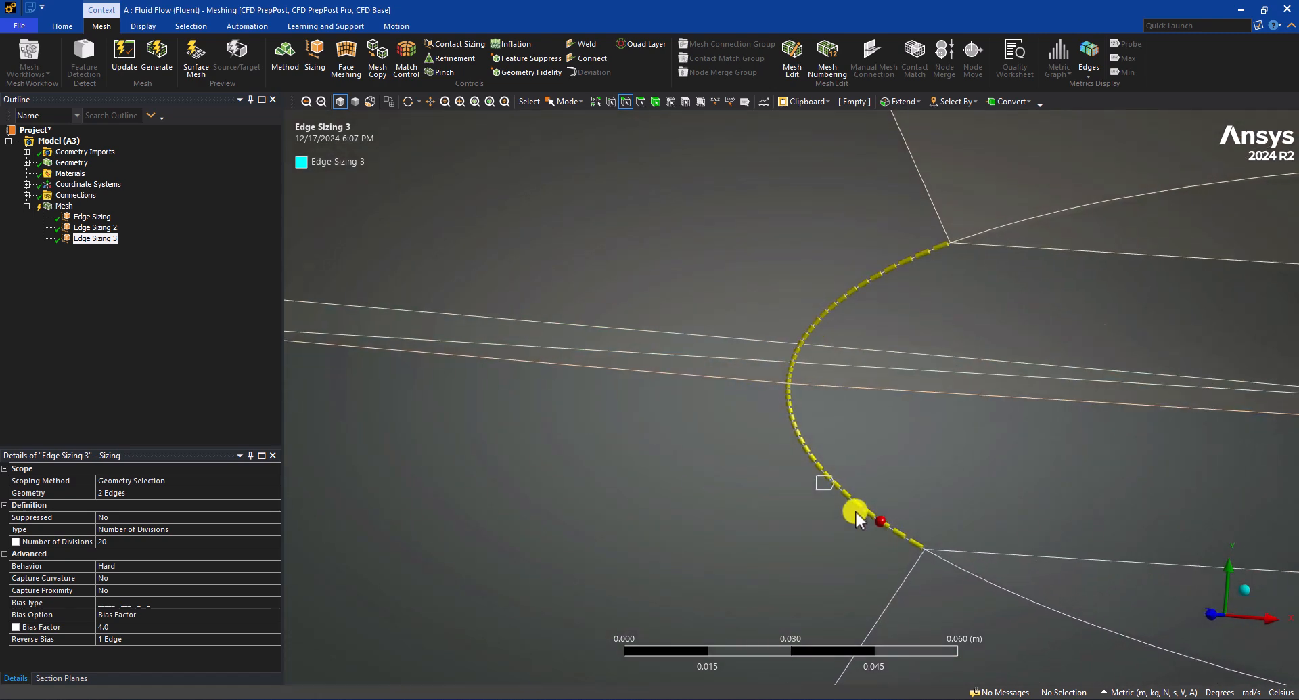
scroll(764, 384, "down", 4)
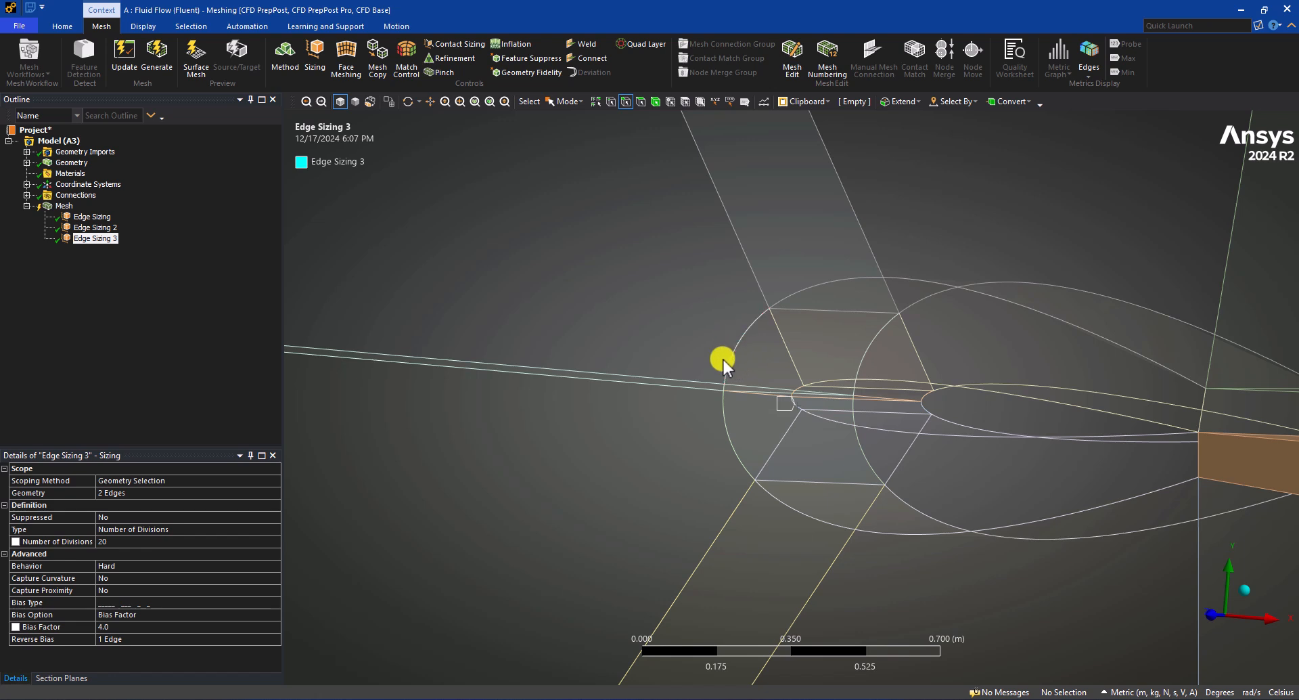
middle_click_drag(773, 351, 722, 361)
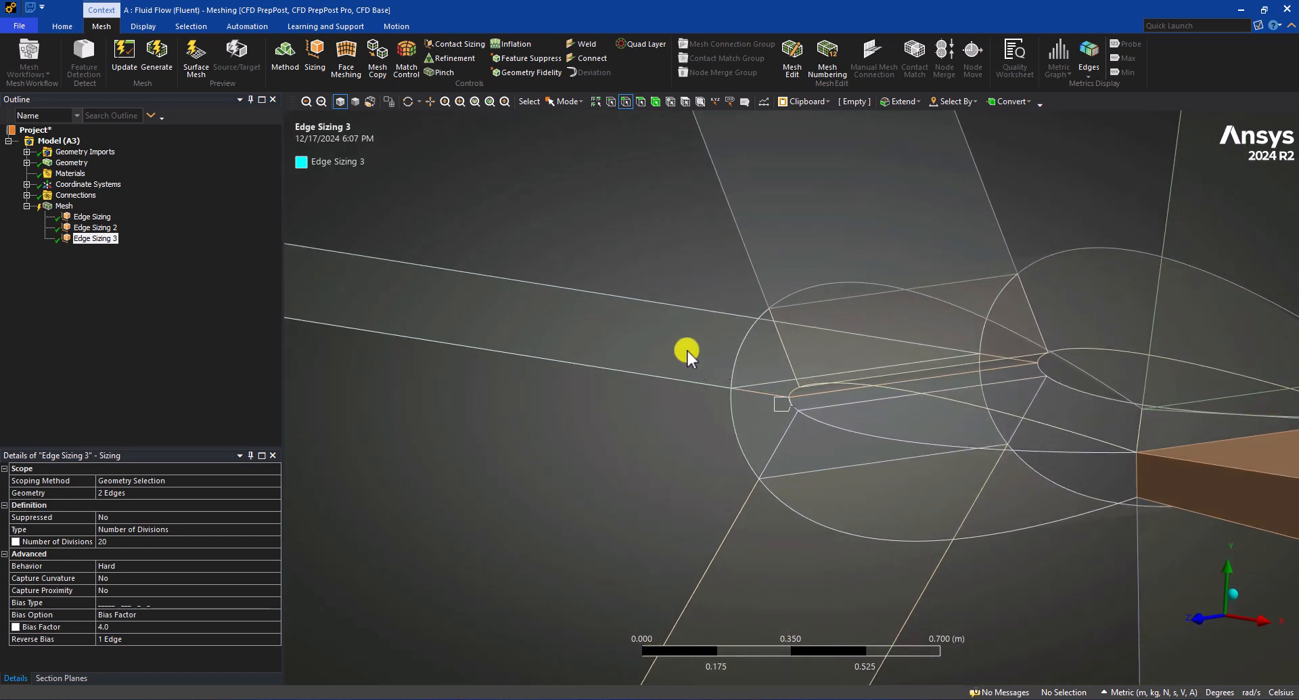
left_click(746, 452)
left_click(749, 361, "ctrl")
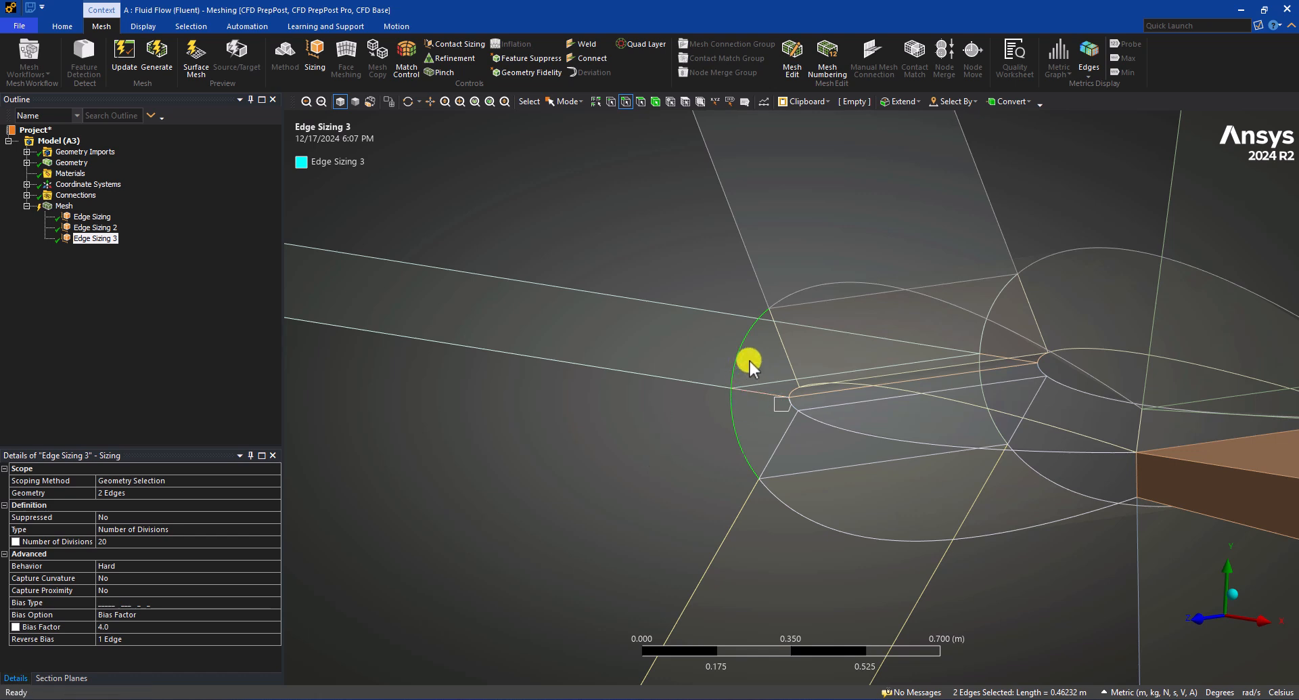
right_click(62, 206)
mouse_move(162, 210)
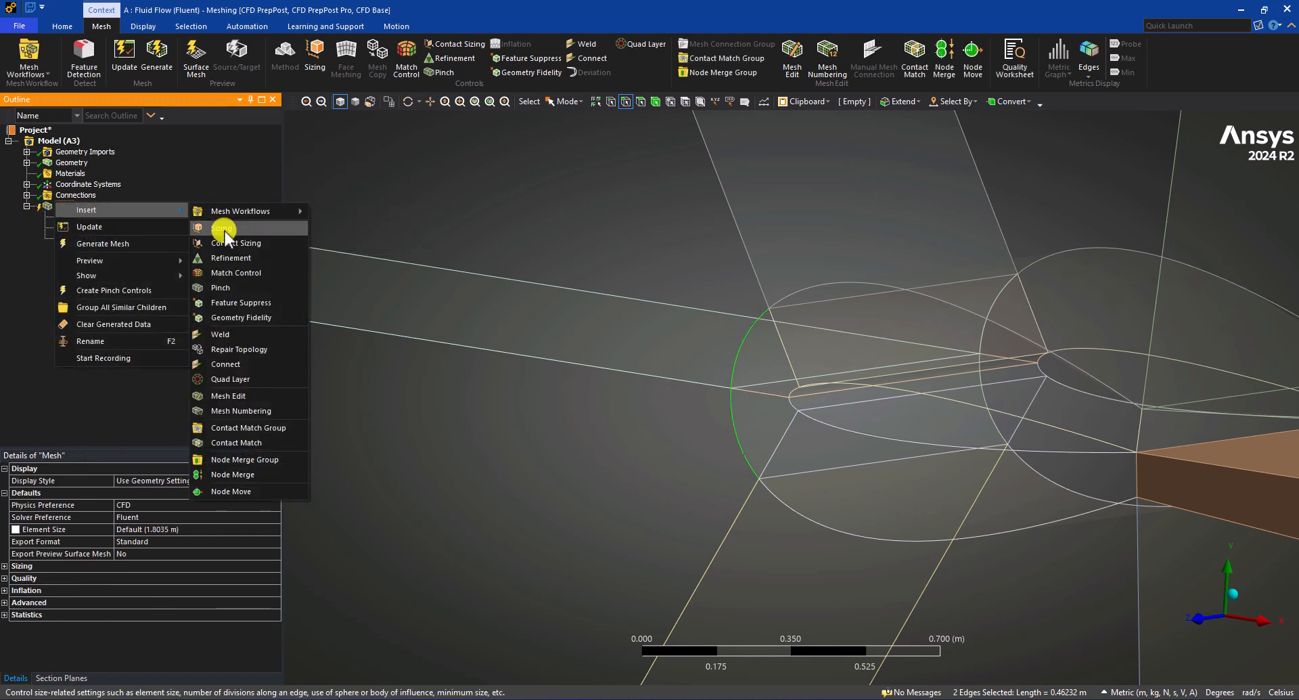
left_click(223, 229)
Step: Define the inner front arc sizing by 20 divisions, with Capture Curvature set to No and Behavior to Hard
left_click(163, 531)
left_click(145, 549)
left_click(133, 541)
type("2")
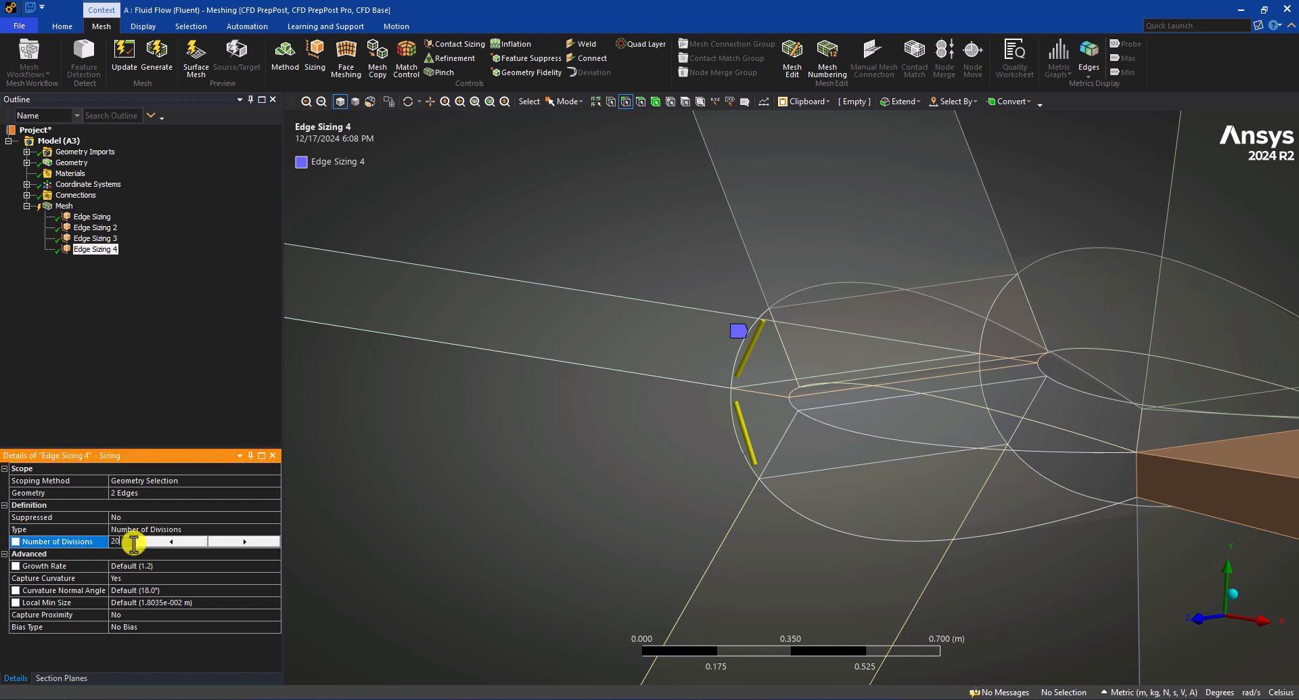
type("0")
key("Return")
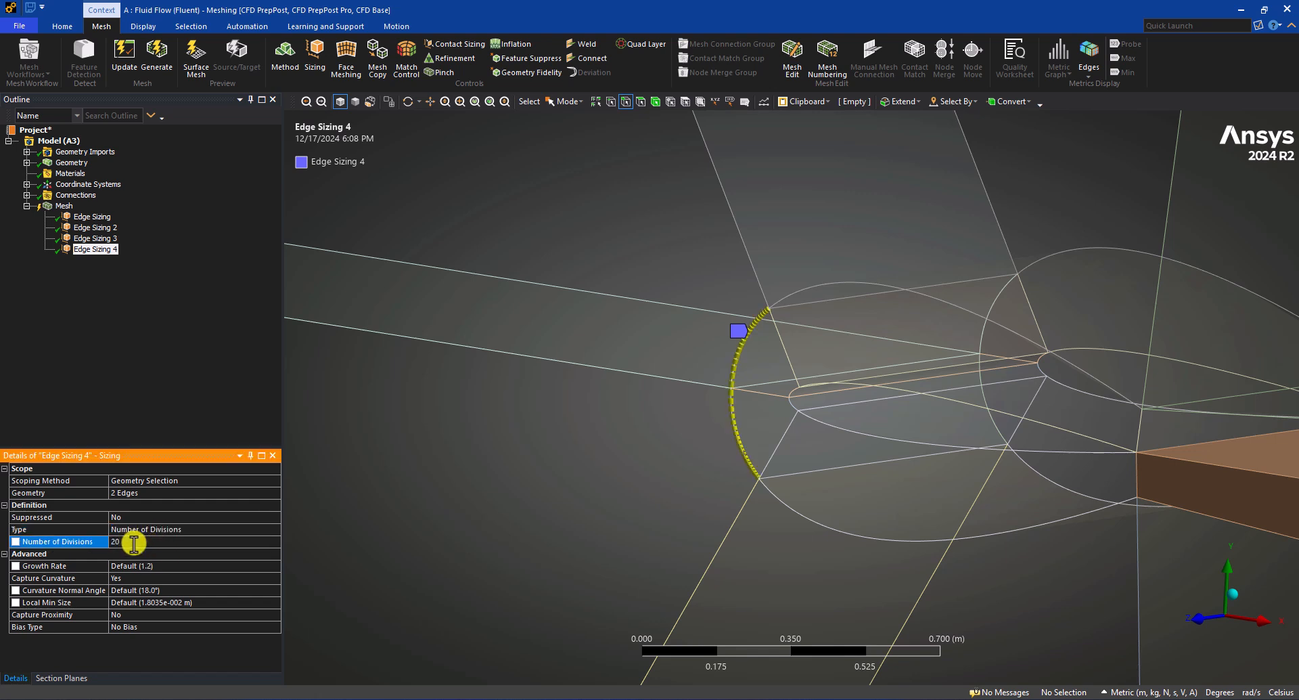
double_click(130, 578)
double_click(124, 569)
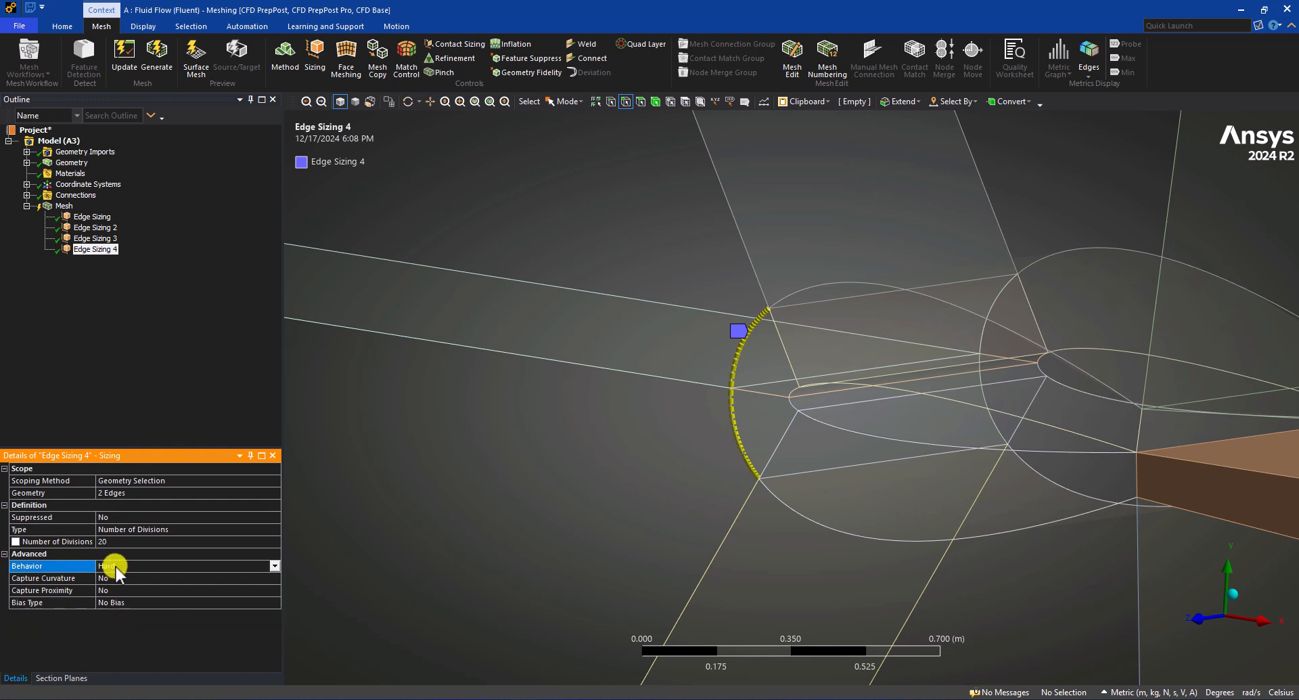
Step: Insert a sizing on the two outer inlet arcs that meet at the front of the C-shaped domain
scroll(712, 332, "down", 6)
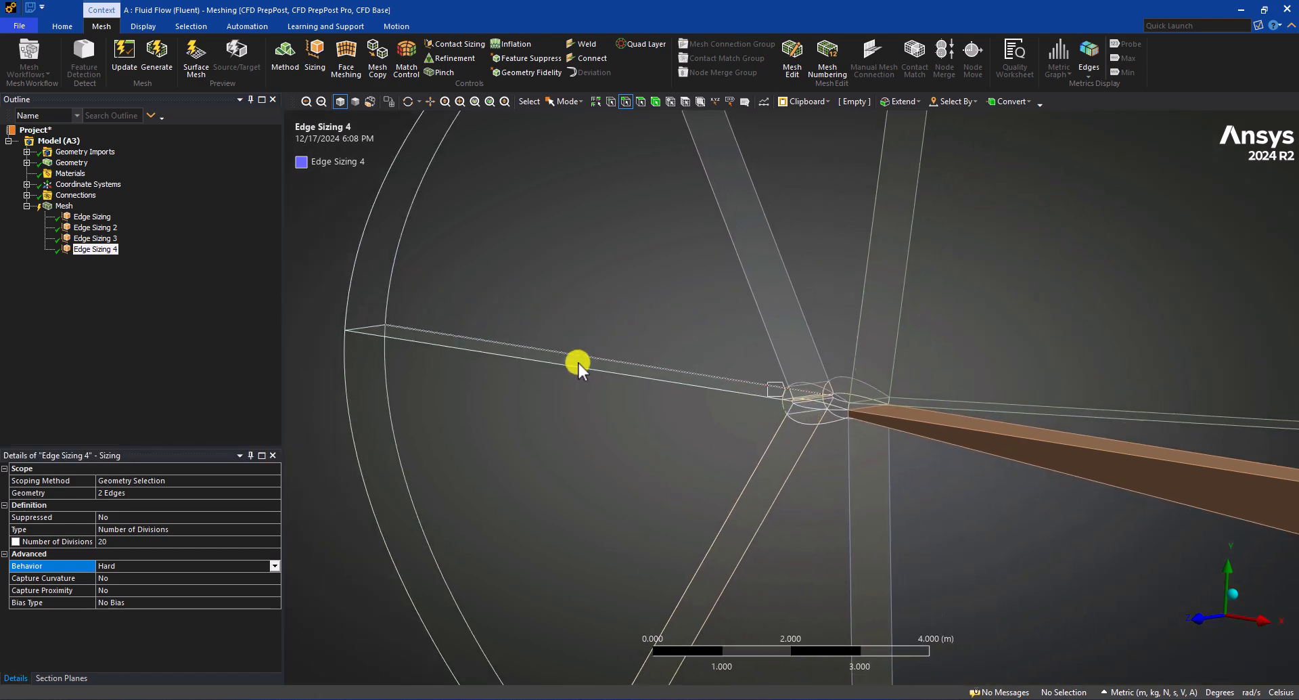
left_click(392, 310)
left_click(387, 425, "ctrl")
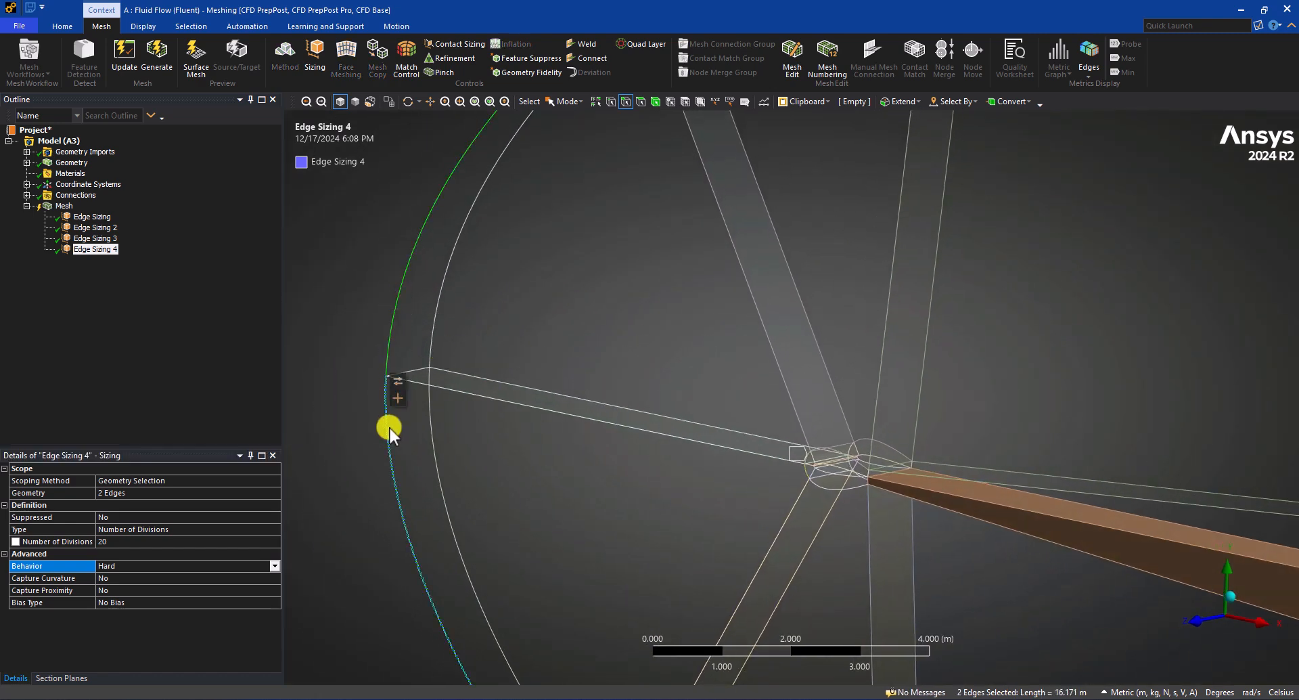
left_click(44, 205)
right_click(46, 206)
mouse_move(151, 217)
left_click(215, 236)
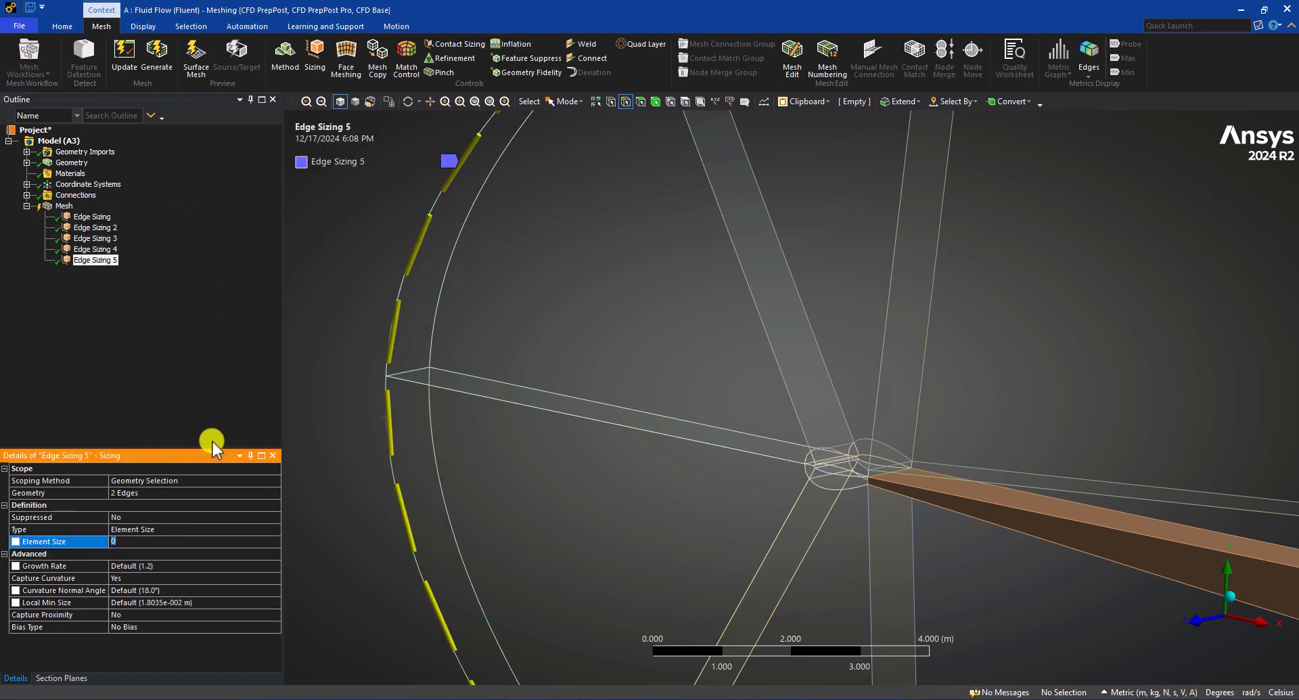
Step: Define the outer inlet arc sizing by 20 divisions, with Capture Curvature set to No and Behavior to Hard
double_click(159, 530)
left_click(141, 540)
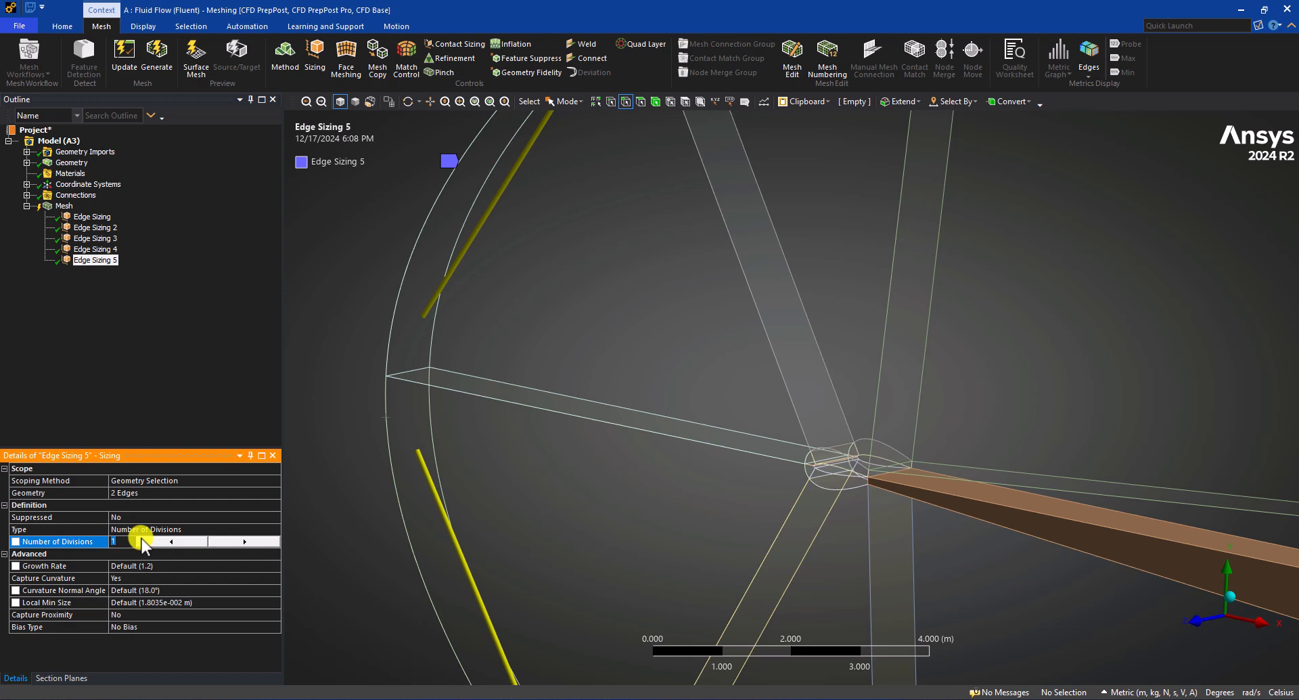
type("20")
key("Return")
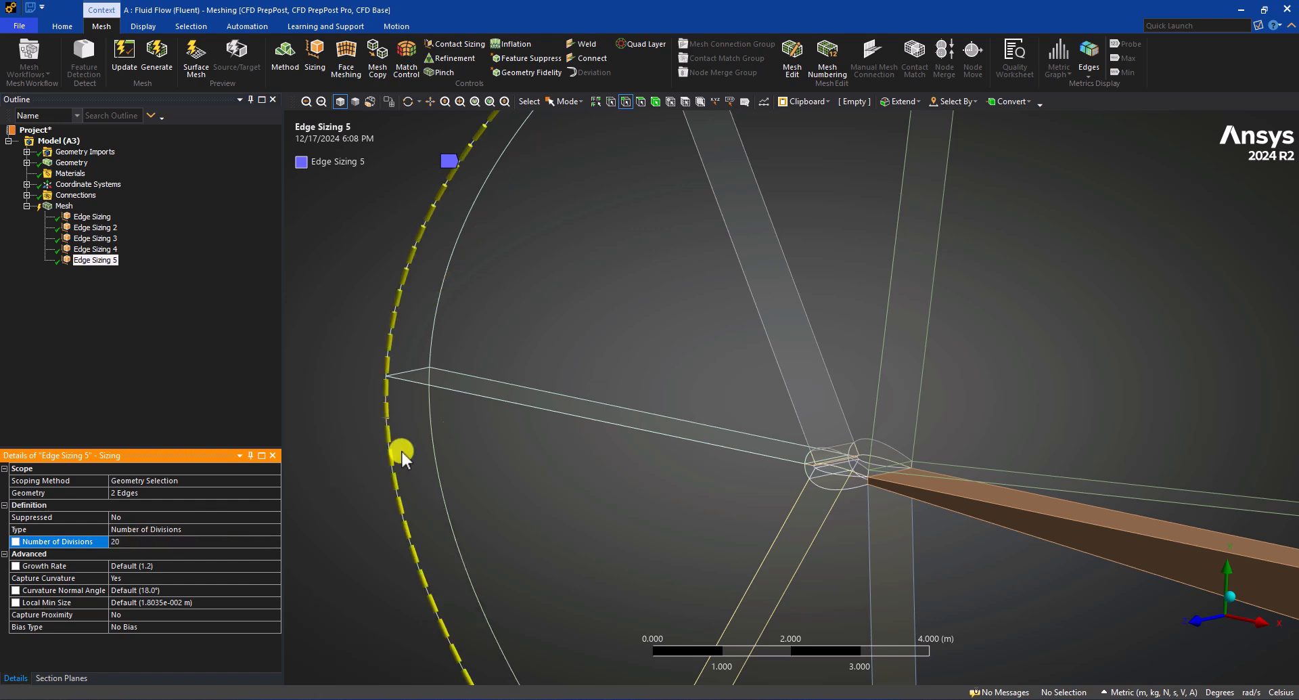
scroll(474, 457, "down", 5)
scroll(609, 406, "up", 2)
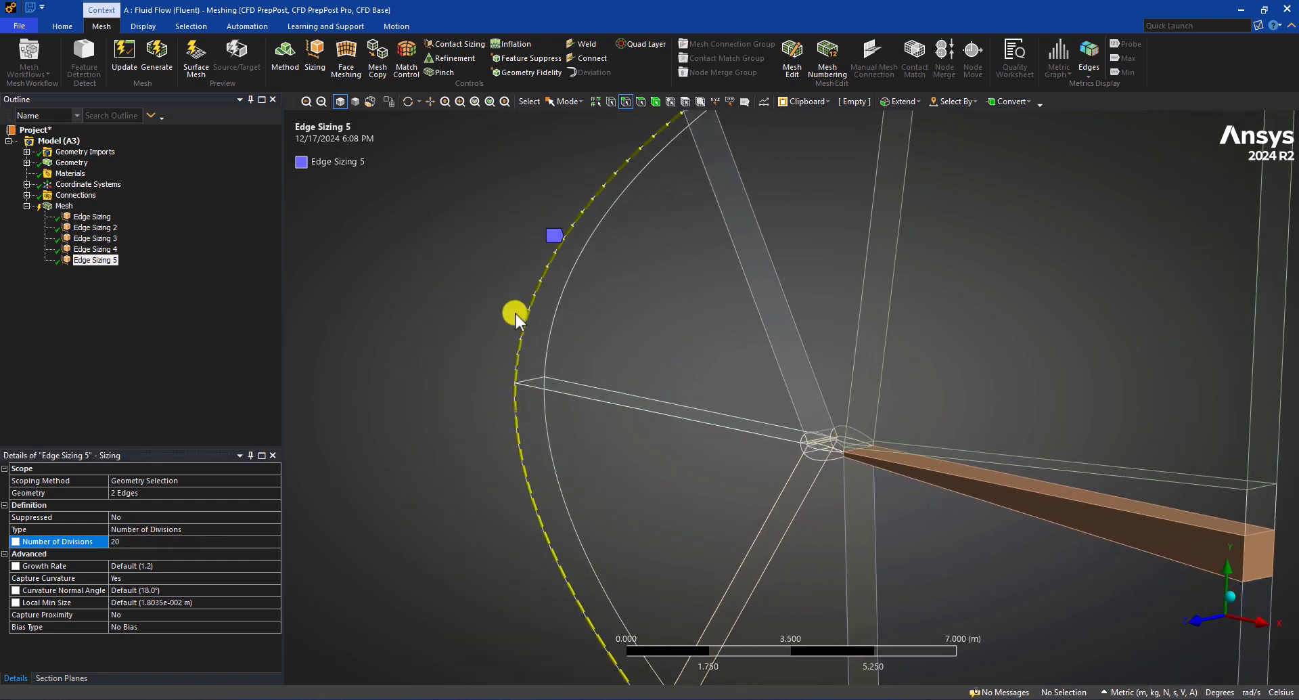
double_click(124, 579)
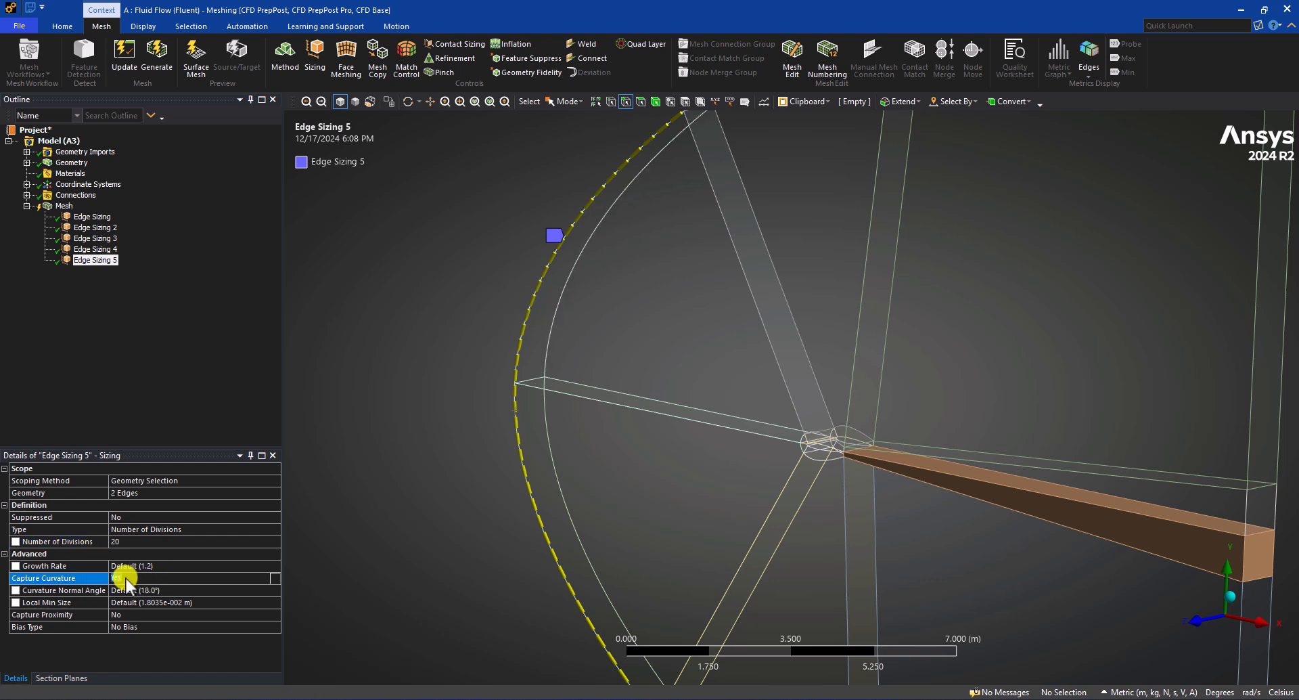
left_click(95, 565)
left_click(105, 566)
double_click(105, 566)
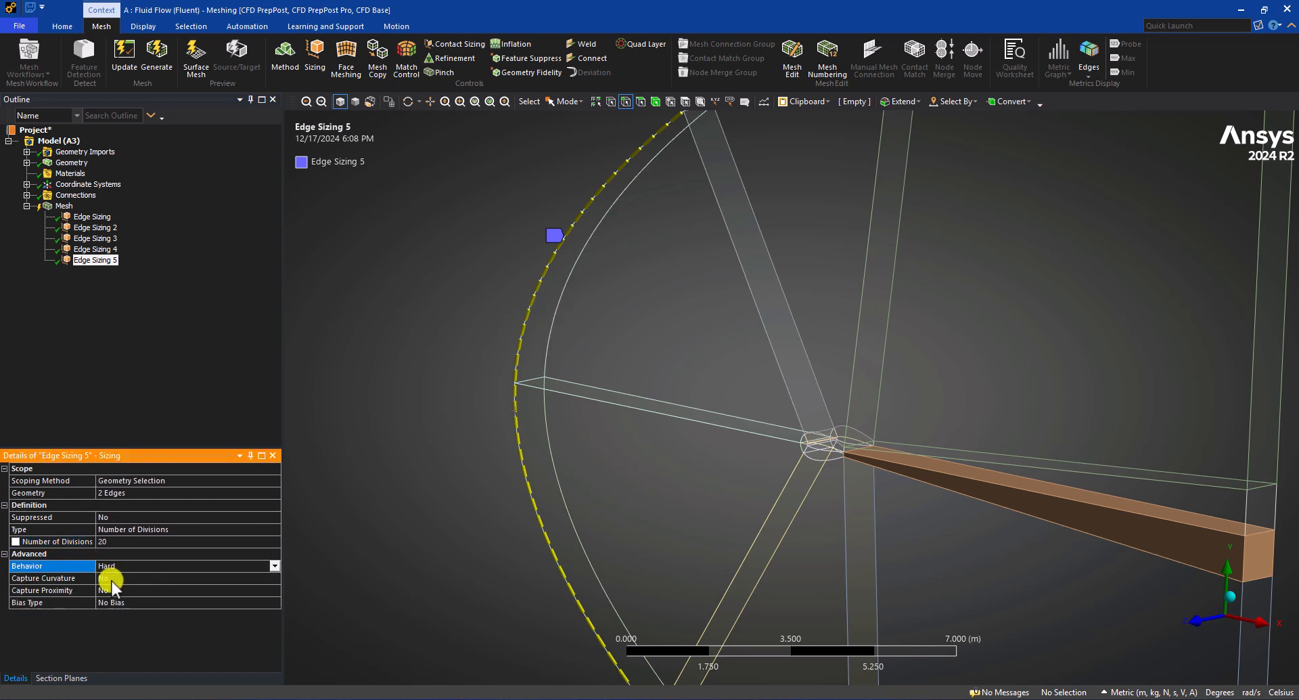
Step: Give the outer inlet arc sizing the one-directional long-to-short bias type with a bias factor of 10
left_click(119, 601)
left_click(274, 604)
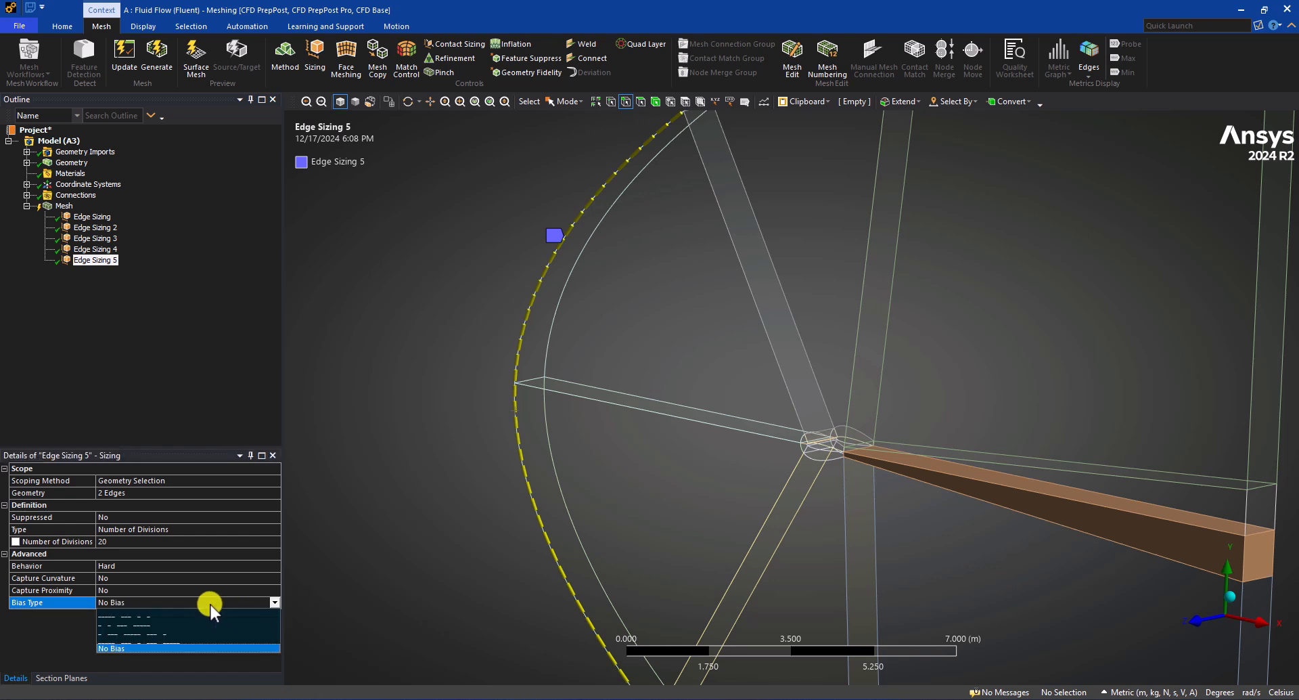
left_click(165, 615)
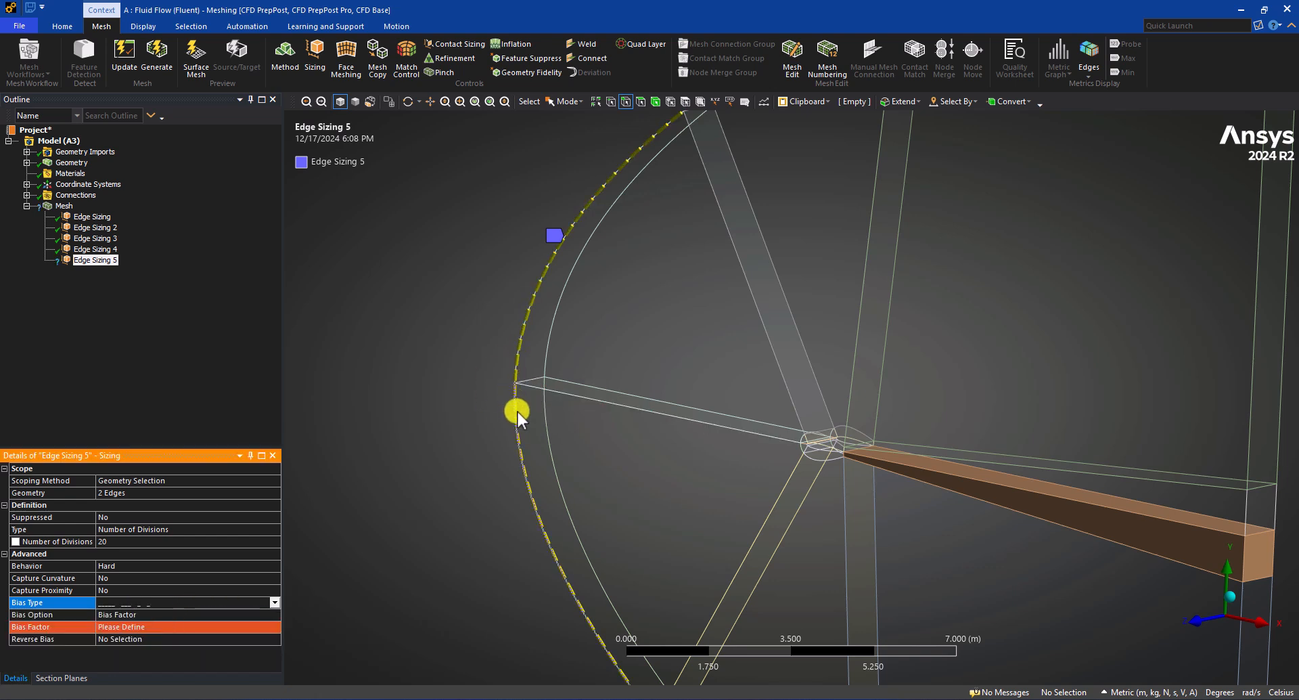
left_click(122, 627)
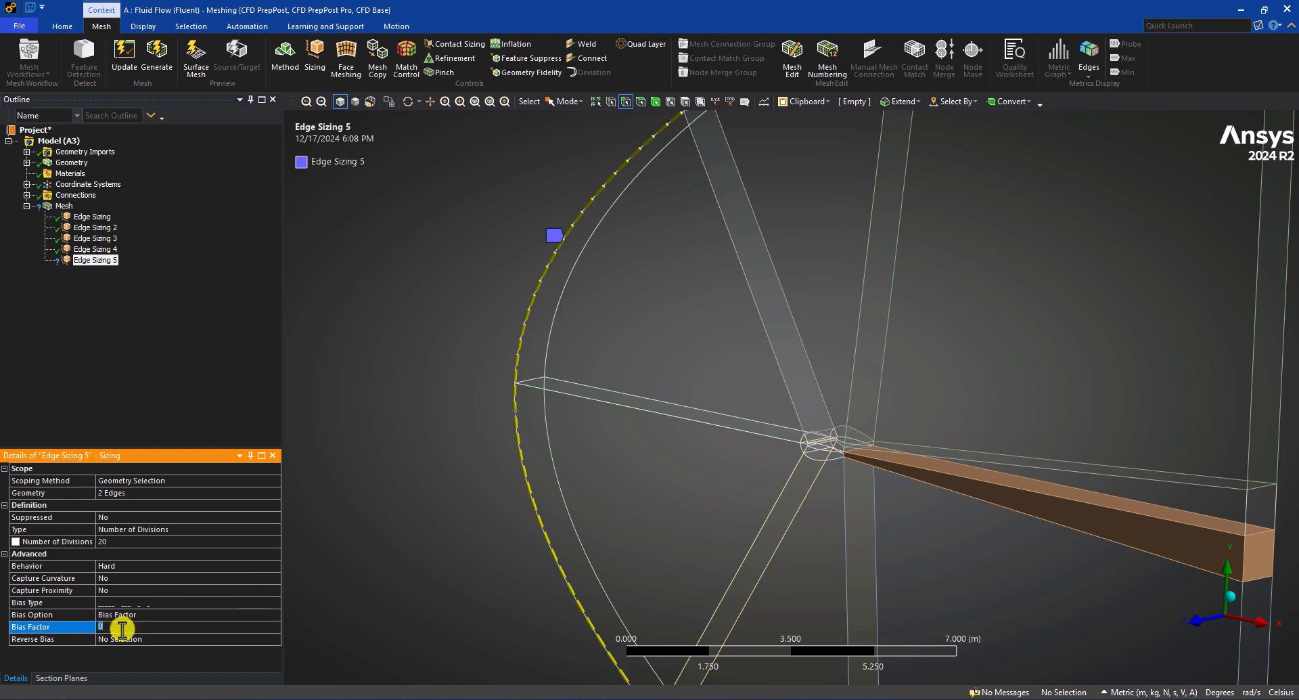
type("10")
key("Return")
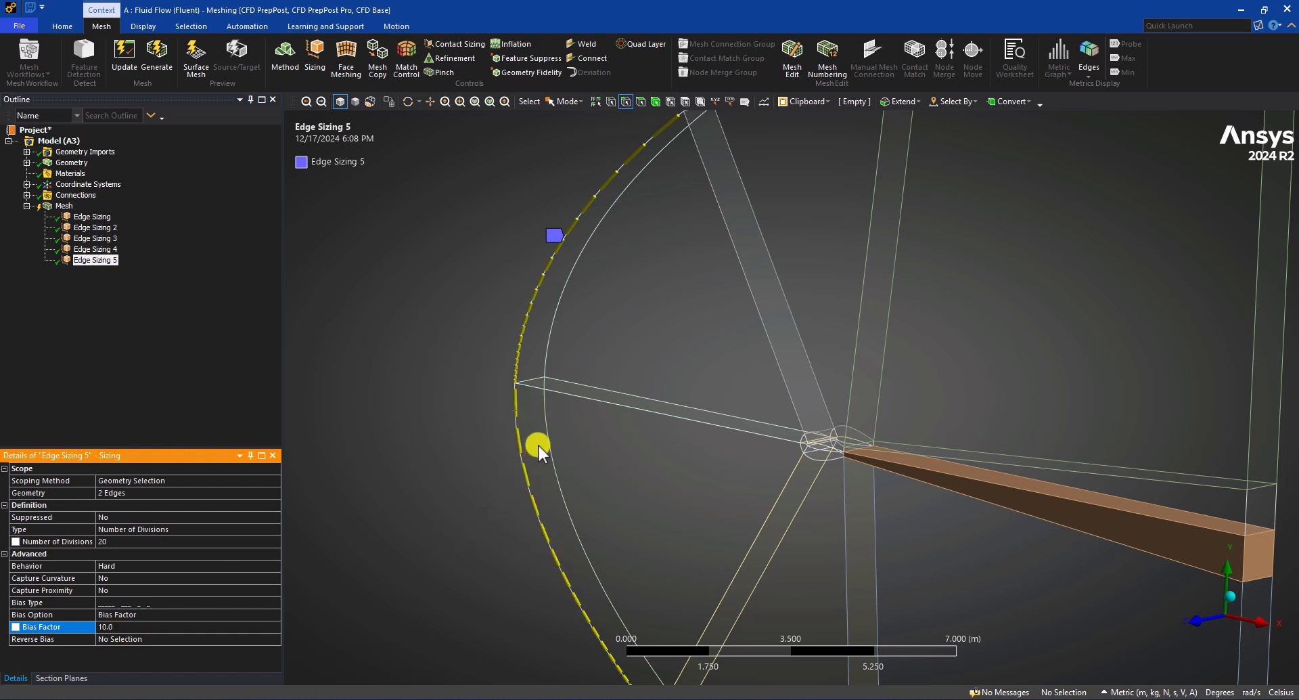
Step: Reverse the bias on the lower outer inlet arc and inspect the divisions where the two arcs meet
left_click(103, 639)
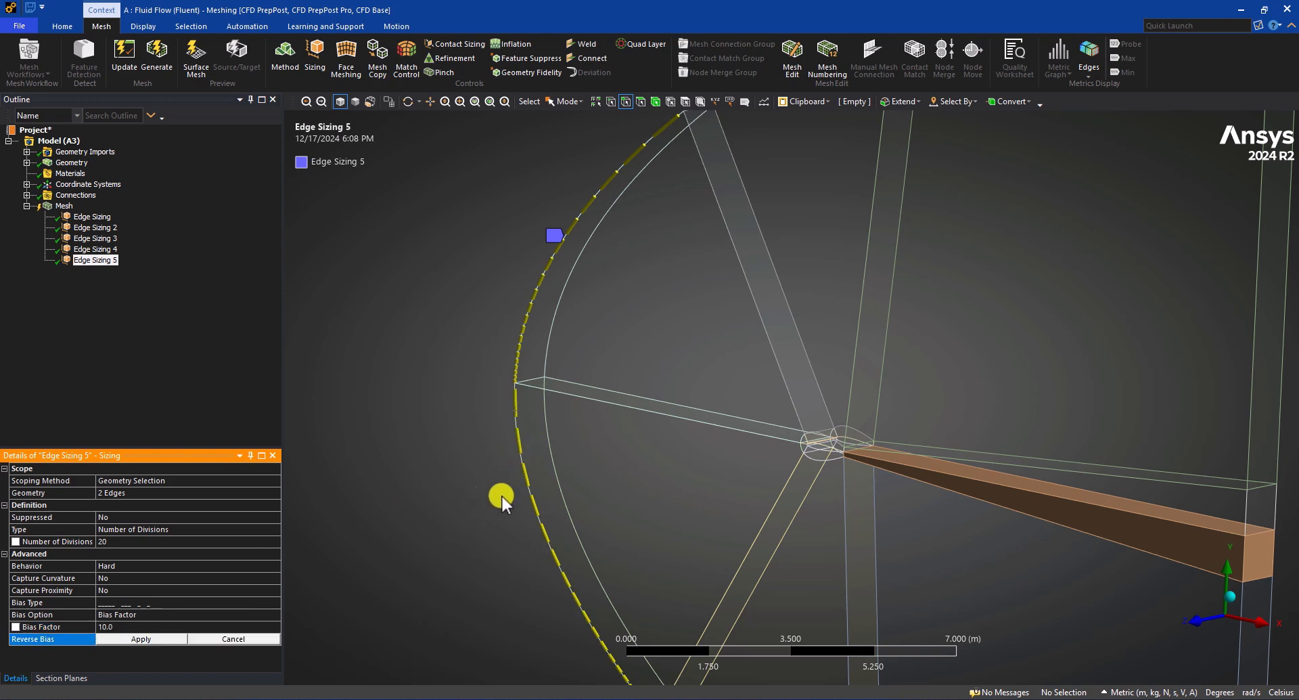
left_click(538, 499)
left_click(168, 639)
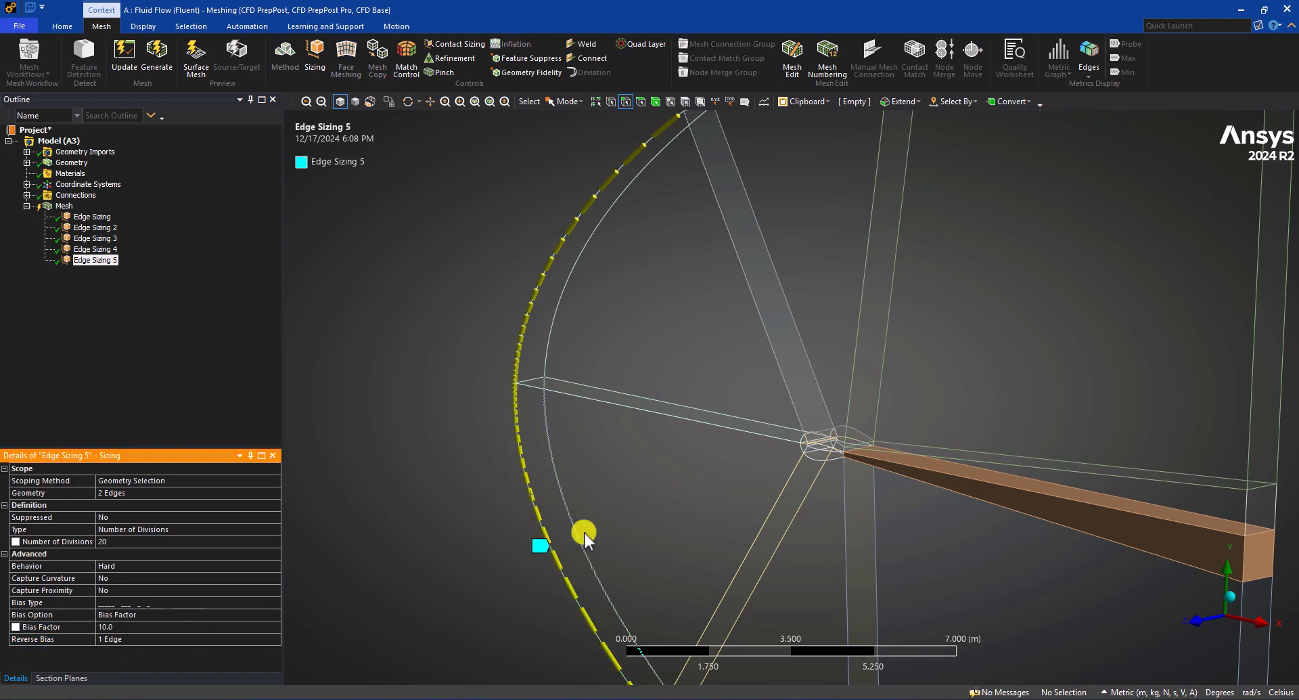
right_click_drag(477, 358, 539, 407)
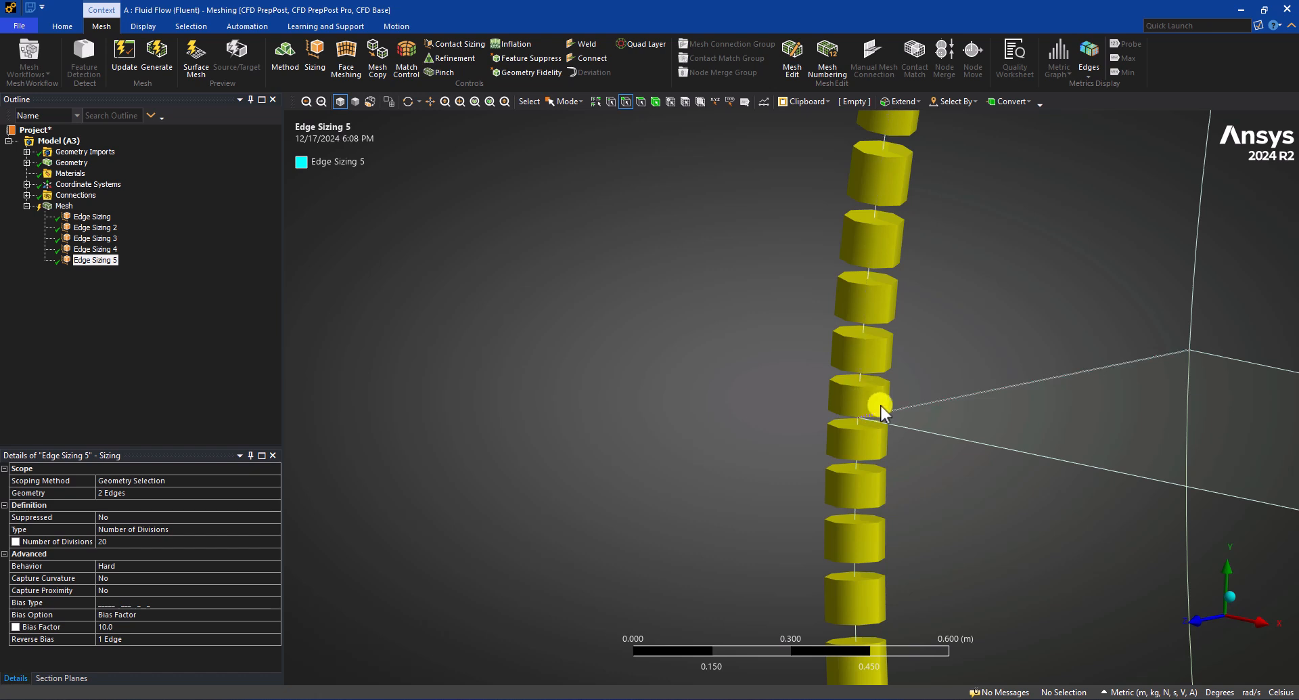
scroll(886, 405, "down", 10)
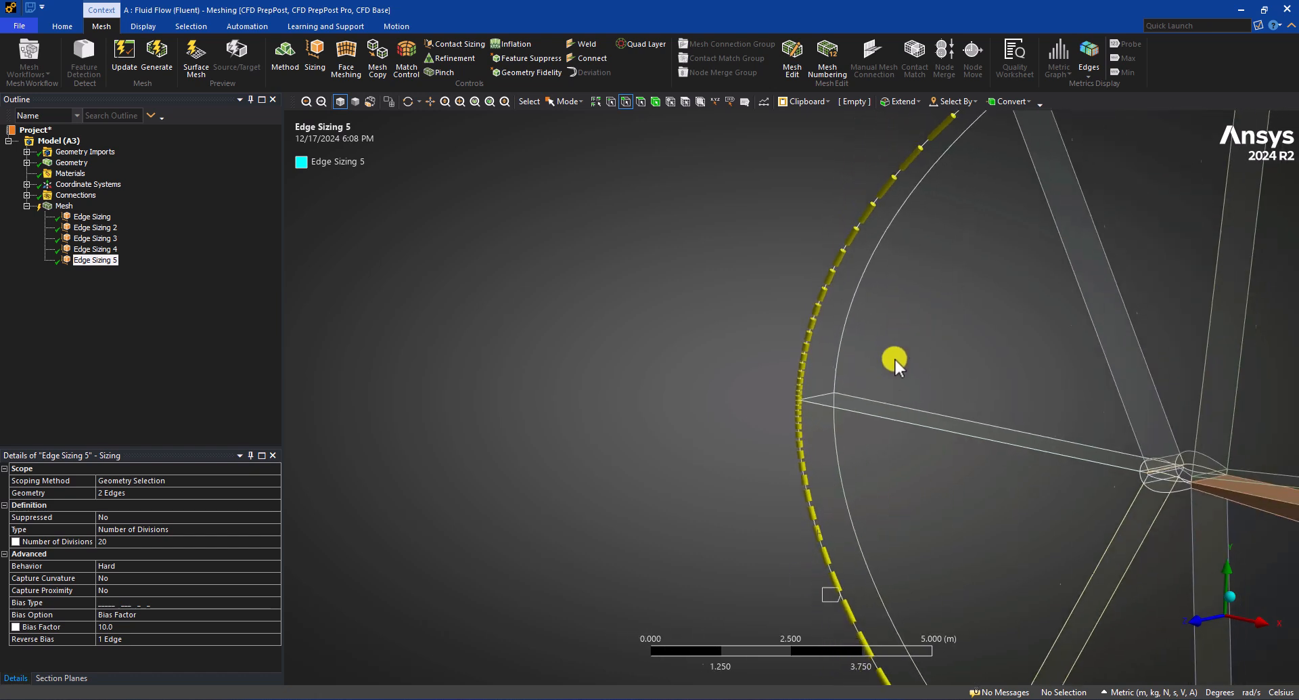
Step: Insert a sizing on the upper and lower airfoil surface edges behind the leading edge
scroll(907, 383, "down", 3)
middle_click_drag(969, 420, 936, 444)
right_click_drag(899, 398, 929, 441)
mouse_move(777, 365)
middle_mouse_down("shift")
mouse_move(770, 481)
mouse_move(788, 377)
middle_mouse_up("shift")
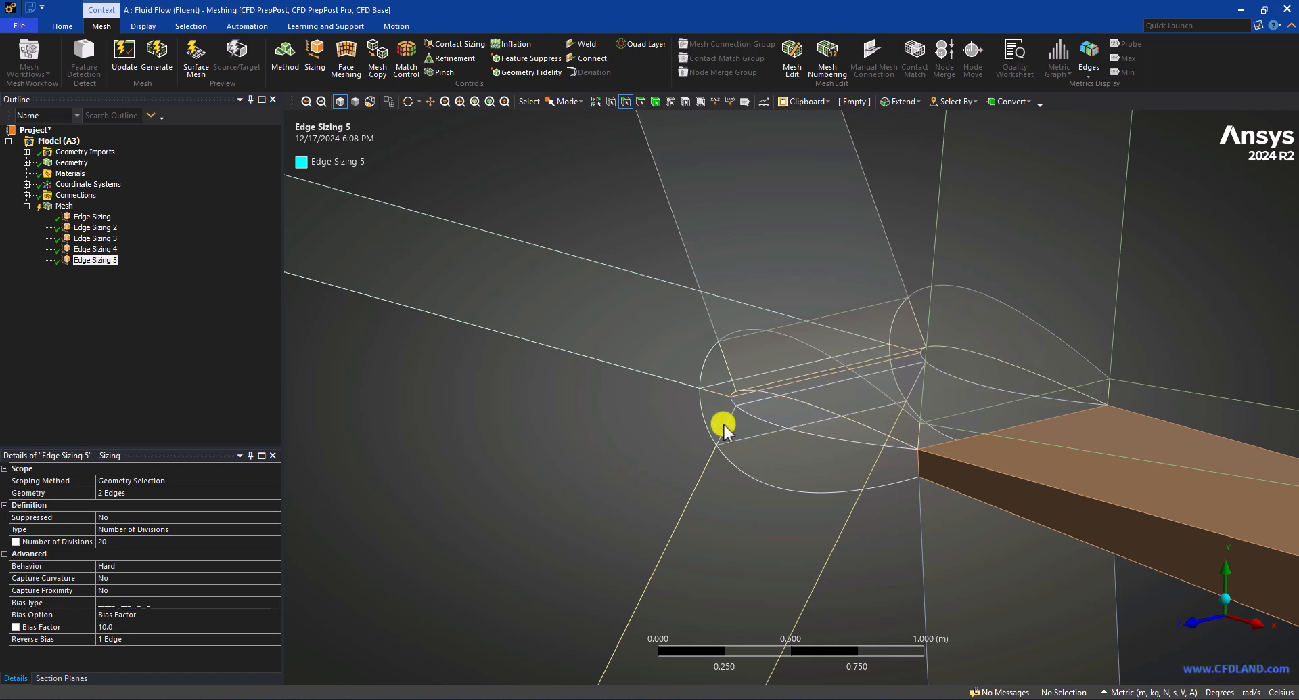
left_click(818, 410)
middle_click_drag(810, 420, 833, 441)
left_click(867, 464, "ctrl")
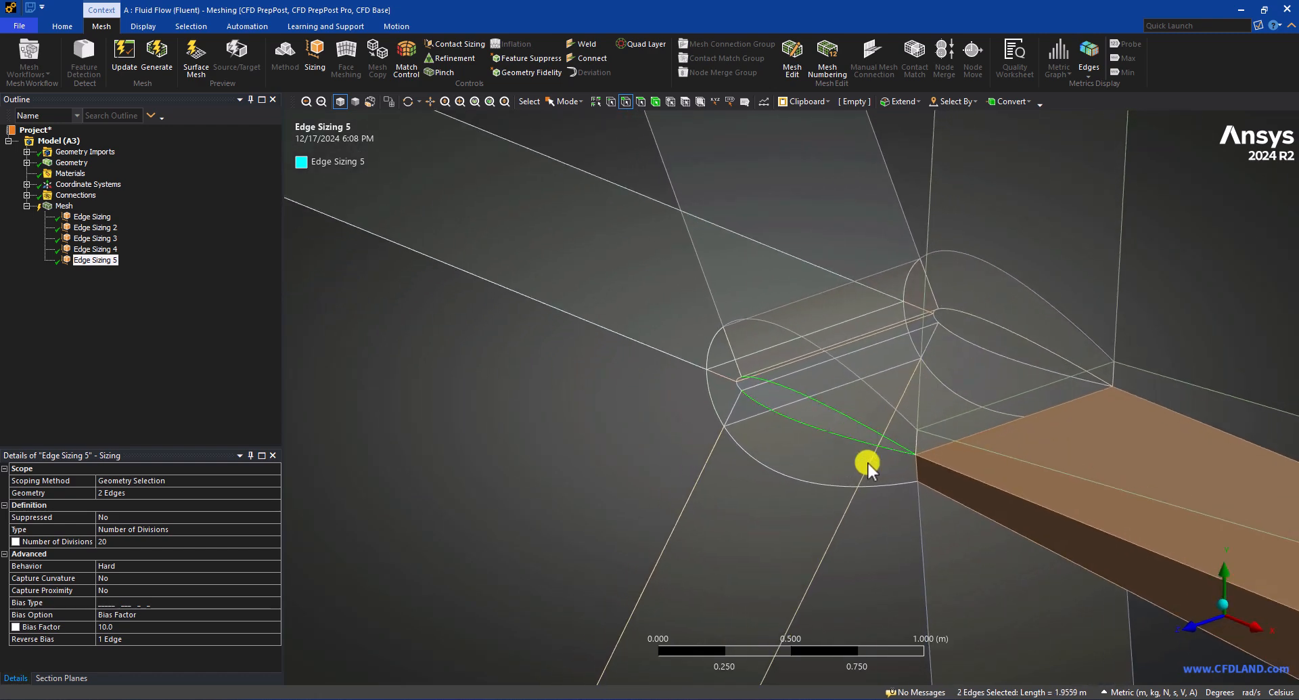
right_click(65, 205)
mouse_move(135, 217)
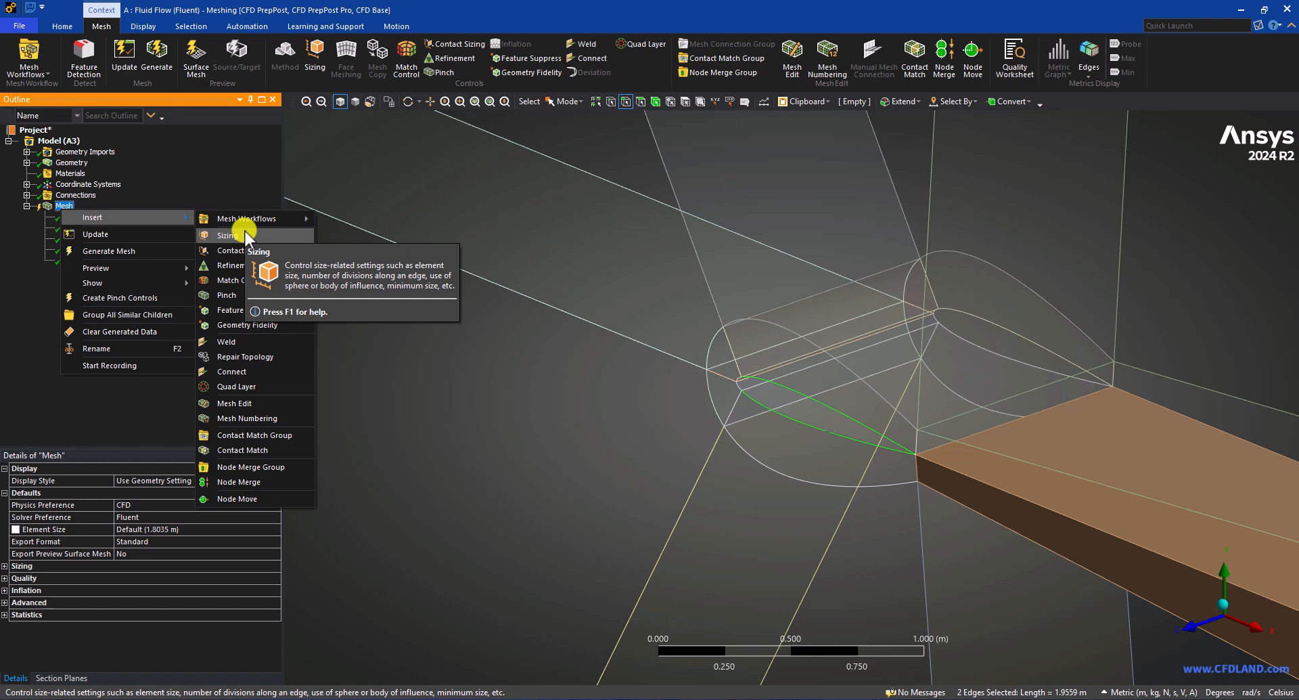
left_click(230, 234)
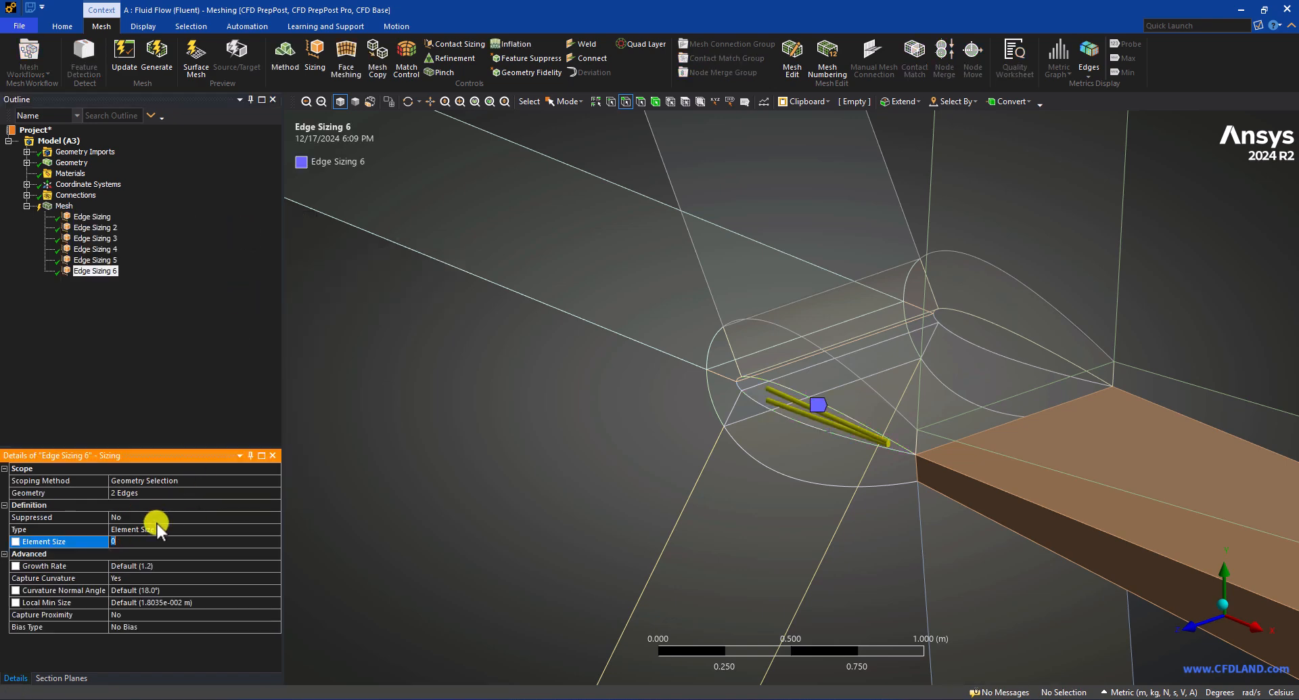
Step: Define the airfoil surface edge sizing by 80 divisions, with Capture Curvature set to No and Behavior to Hard
left_click(155, 529)
left_click(137, 540)
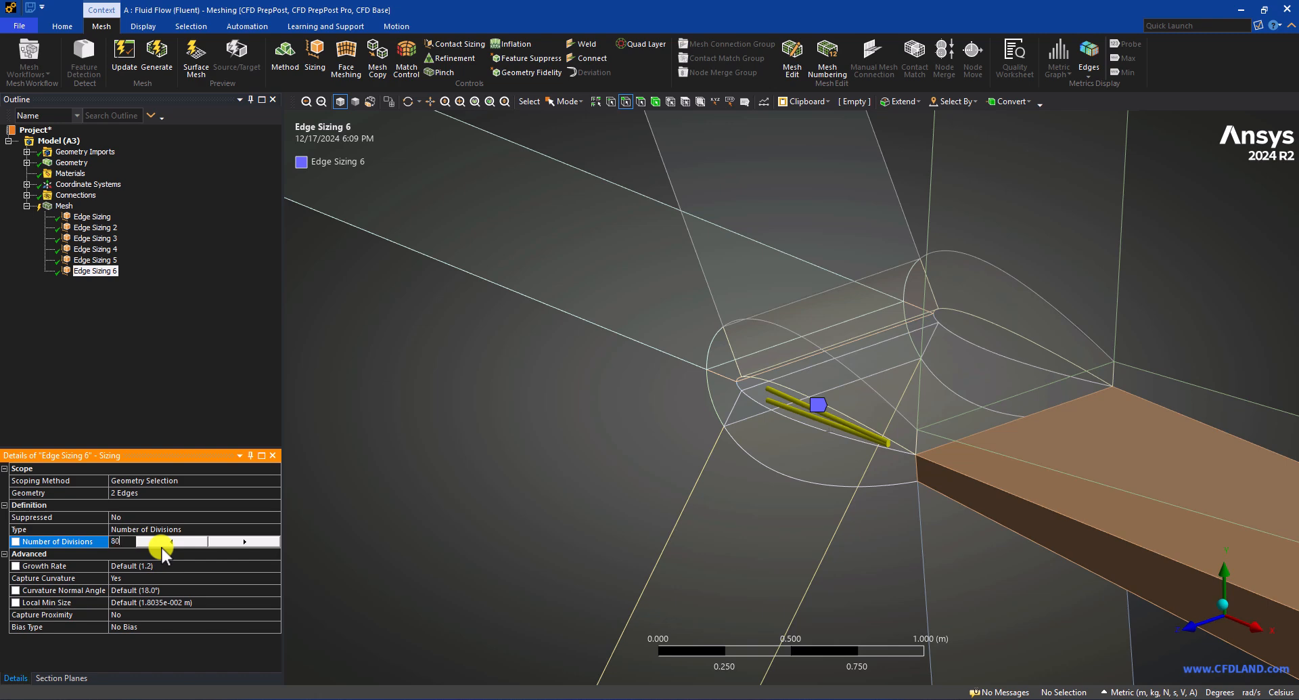
key("Return")
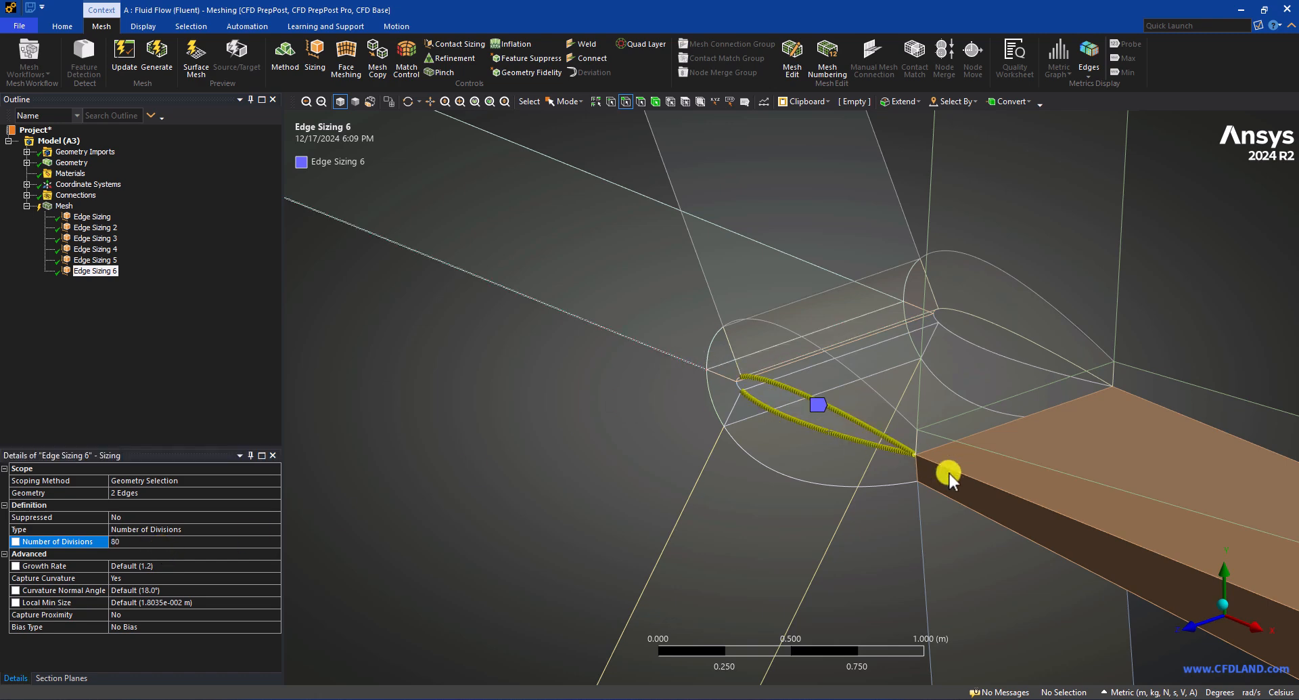
scroll(936, 467, "up", 10)
middle_click_drag(866, 465, 870, 468)
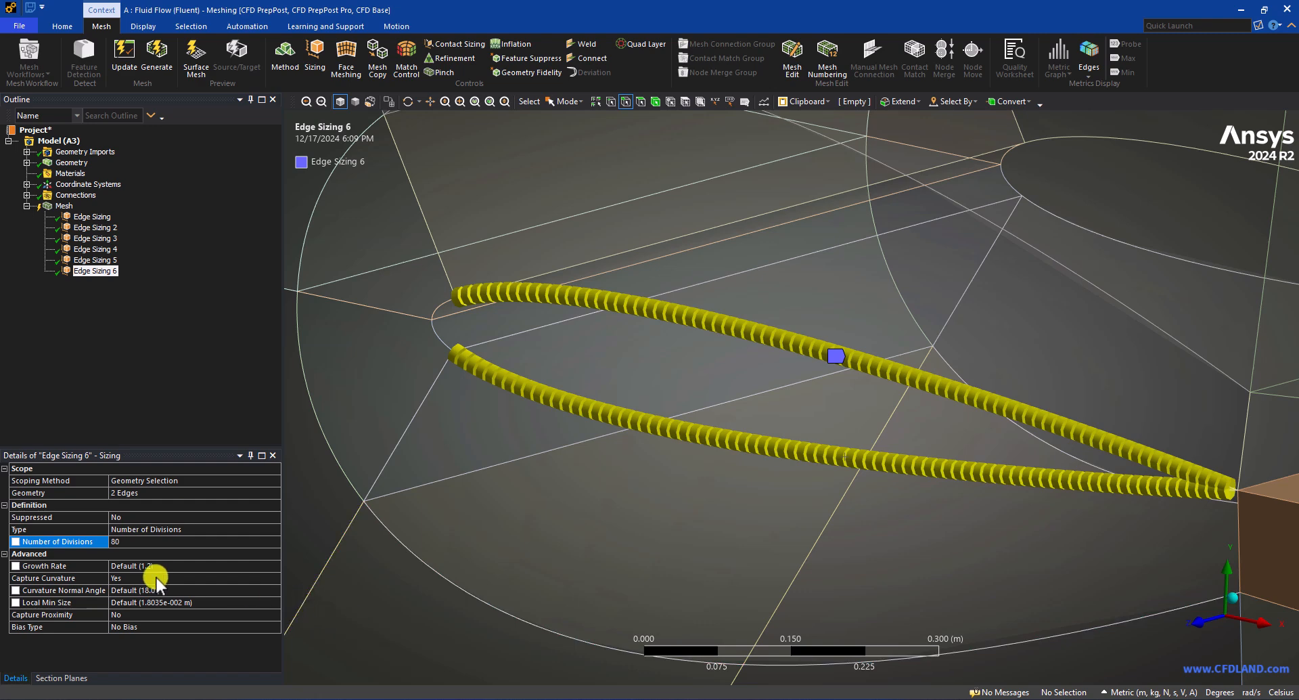
double_click(127, 578)
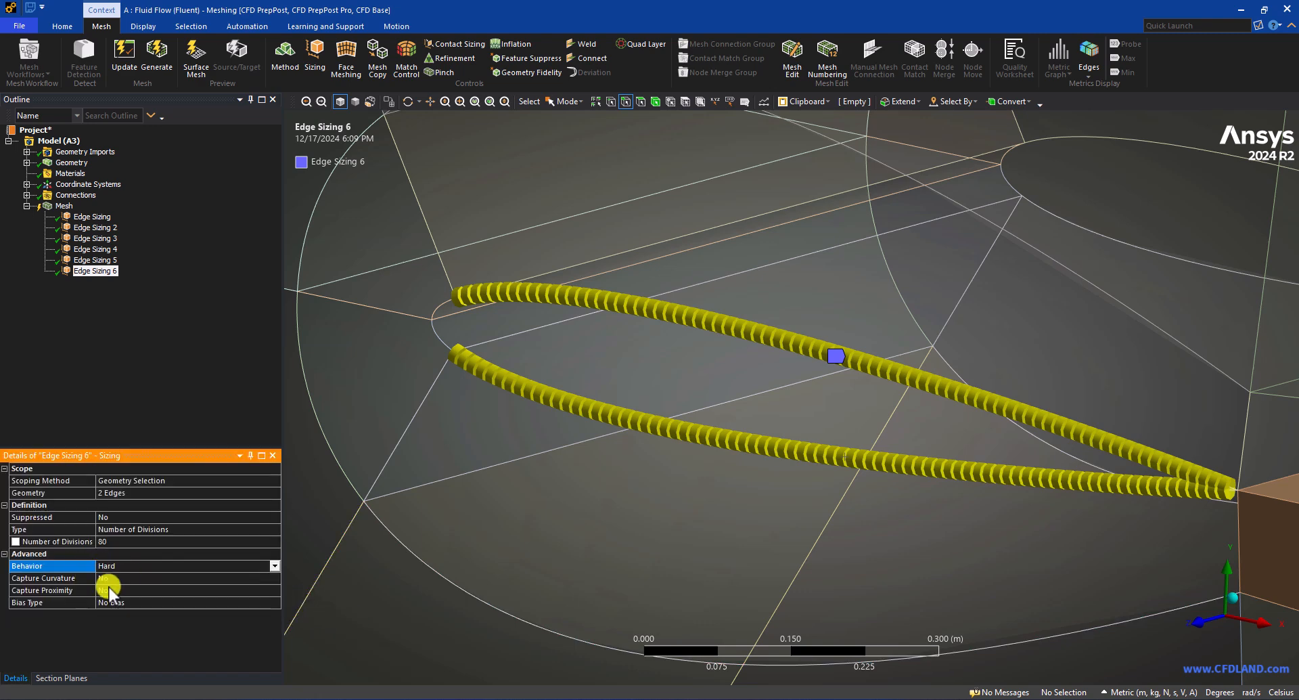
Step: Give the airfoil edge sizing a long-to-short bias with the Smooth Transition option and a bias growth rate of 1.06
left_click(151, 602)
left_click(275, 603)
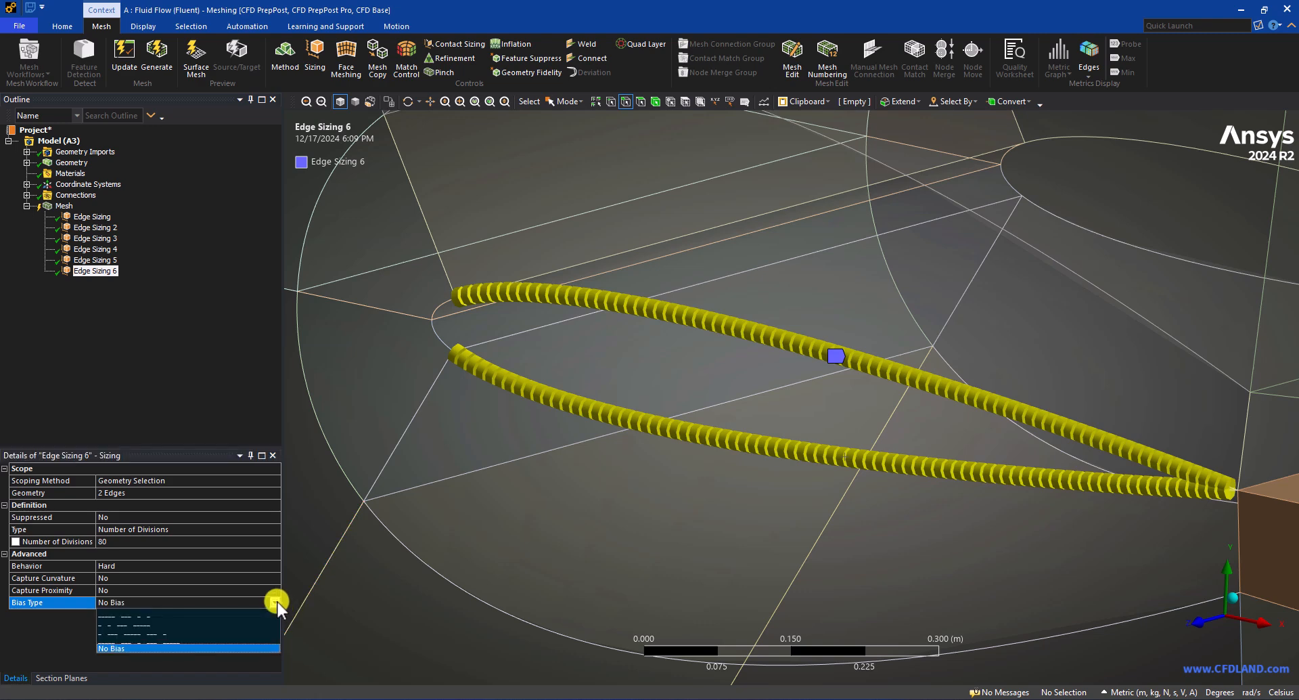
left_click(114, 601)
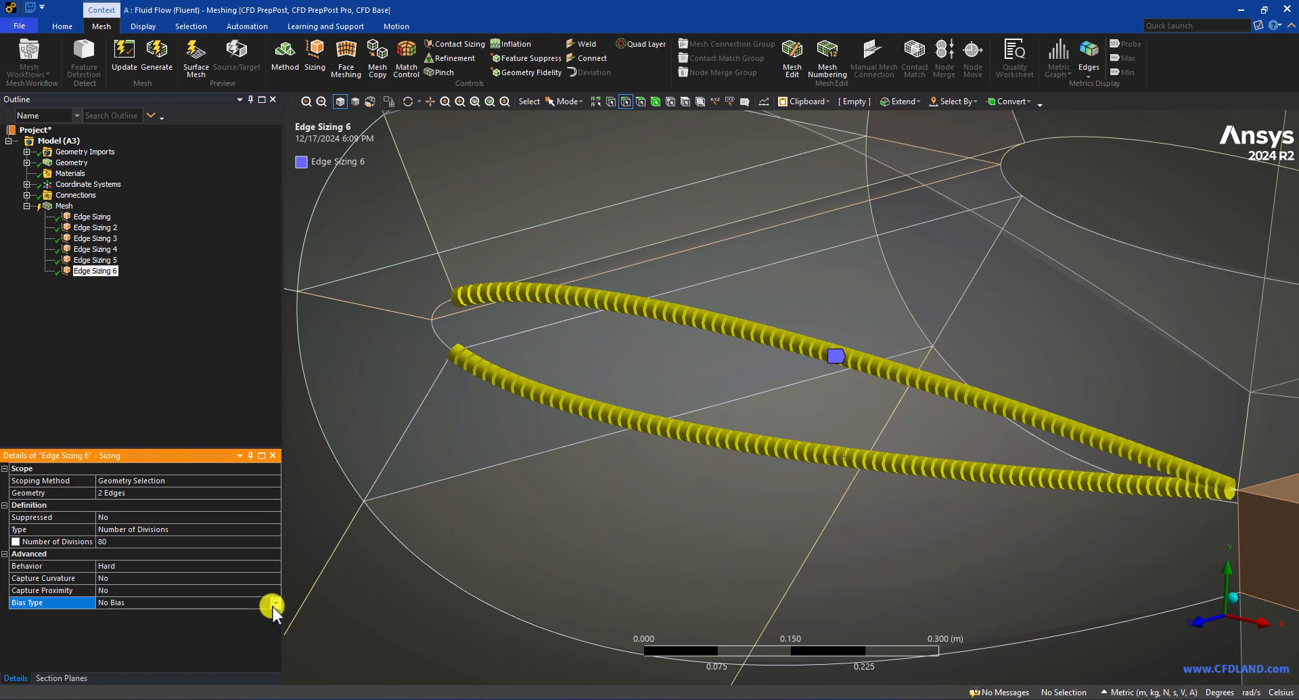
left_click(275, 603)
left_click(145, 617)
left_click(139, 626)
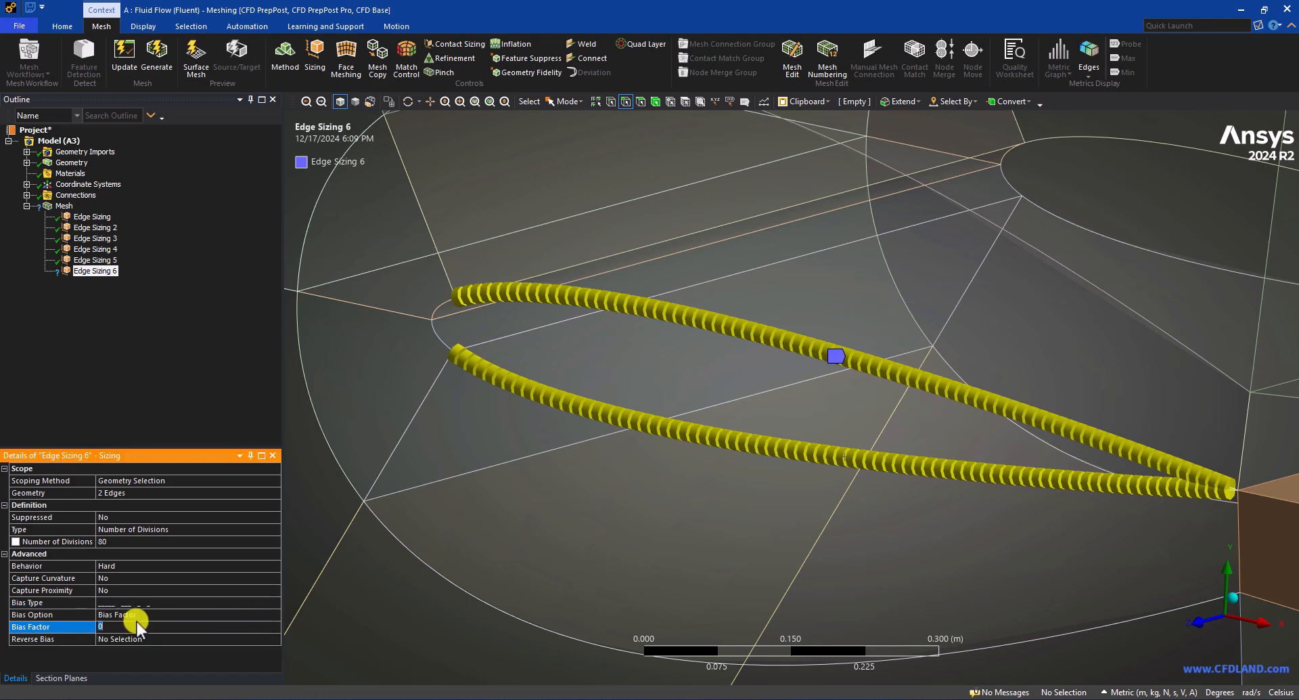
left_click(212, 613)
left_click(274, 614)
left_click(207, 634)
left_click(139, 626)
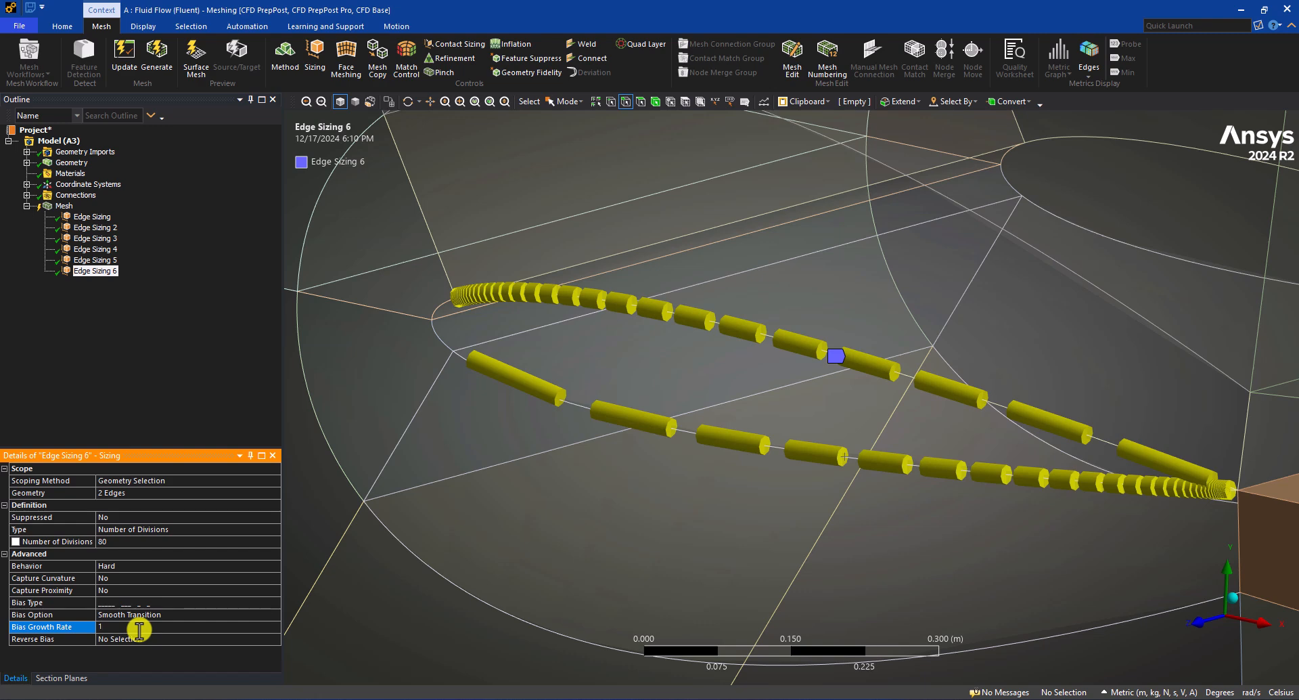
type("6")
key("Return")
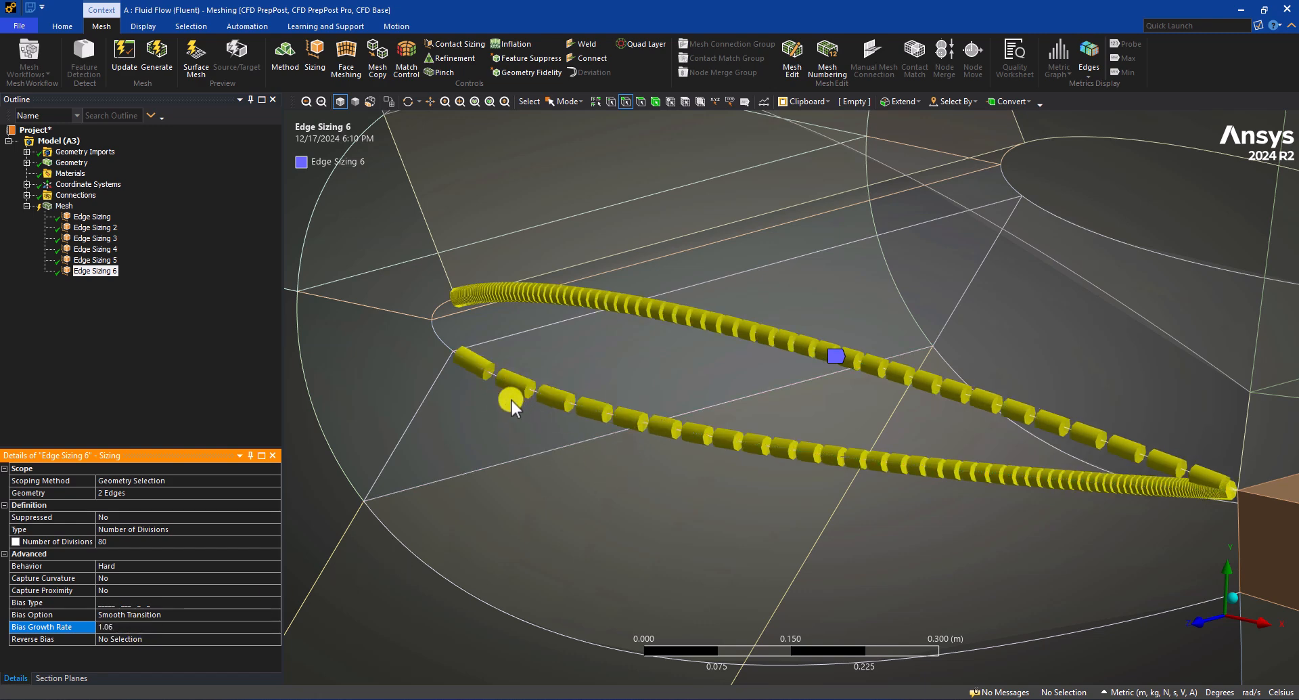
Step: Reverse the bias on the lower airfoil edge
left_click(125, 639)
left_click(575, 409)
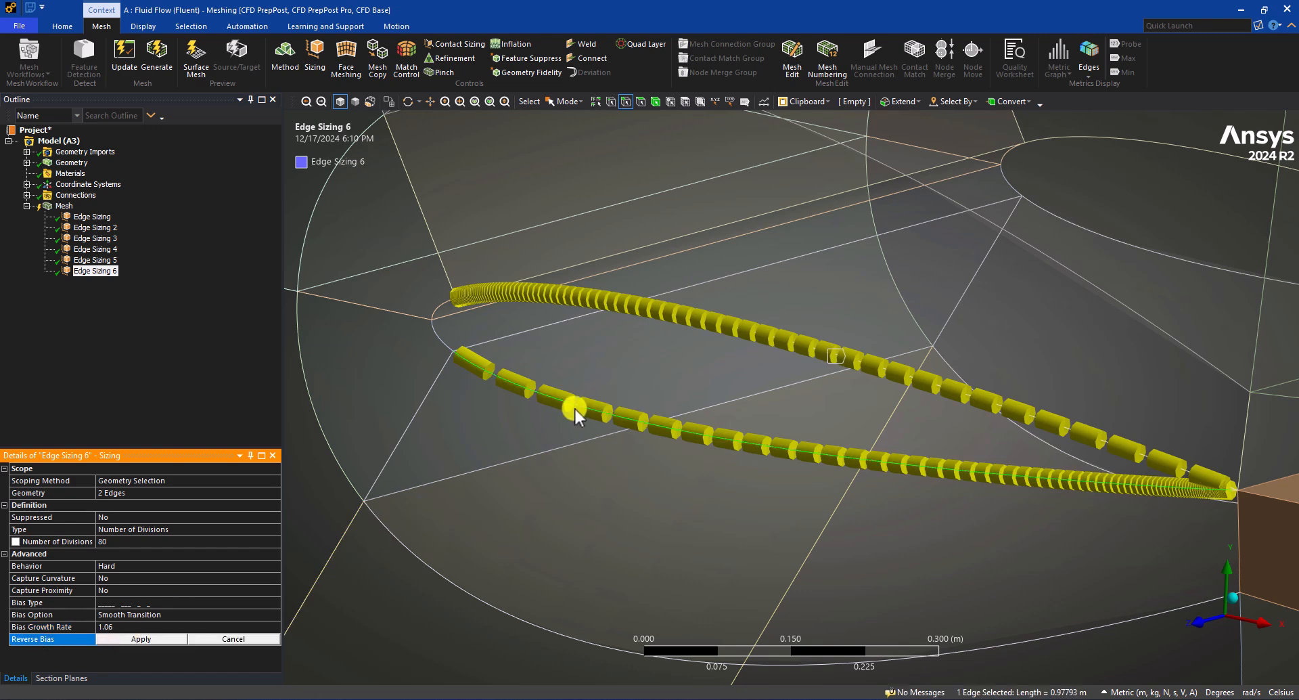
left_click(174, 638)
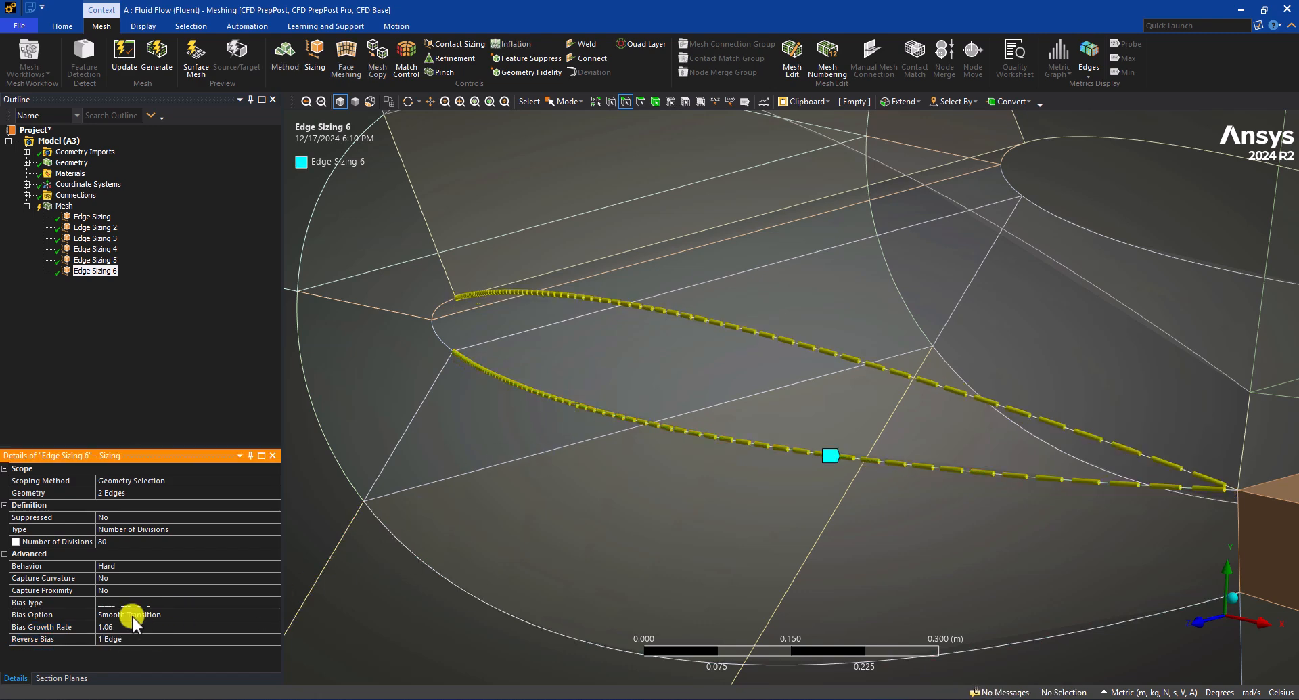
Step: Change the airfoil edge sizing's bias type to the symmetric short-long-short pattern, with fine divisions at both ends
left_click(135, 602)
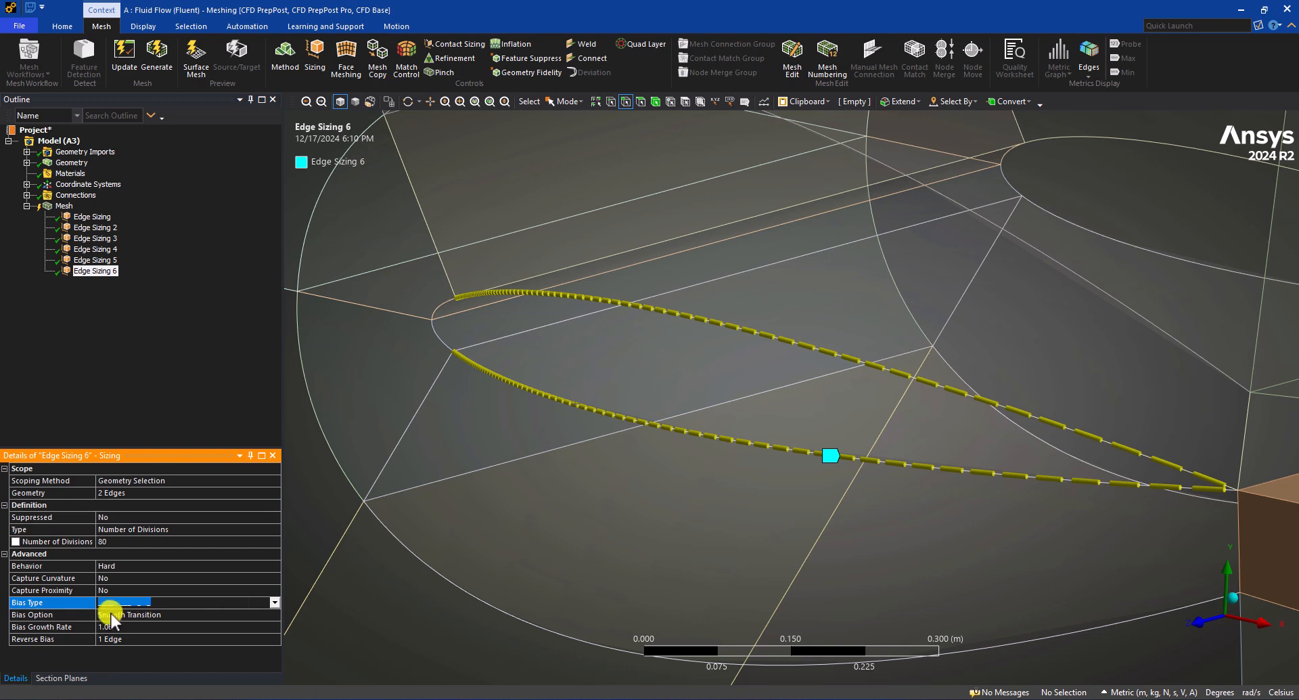
left_click(274, 602)
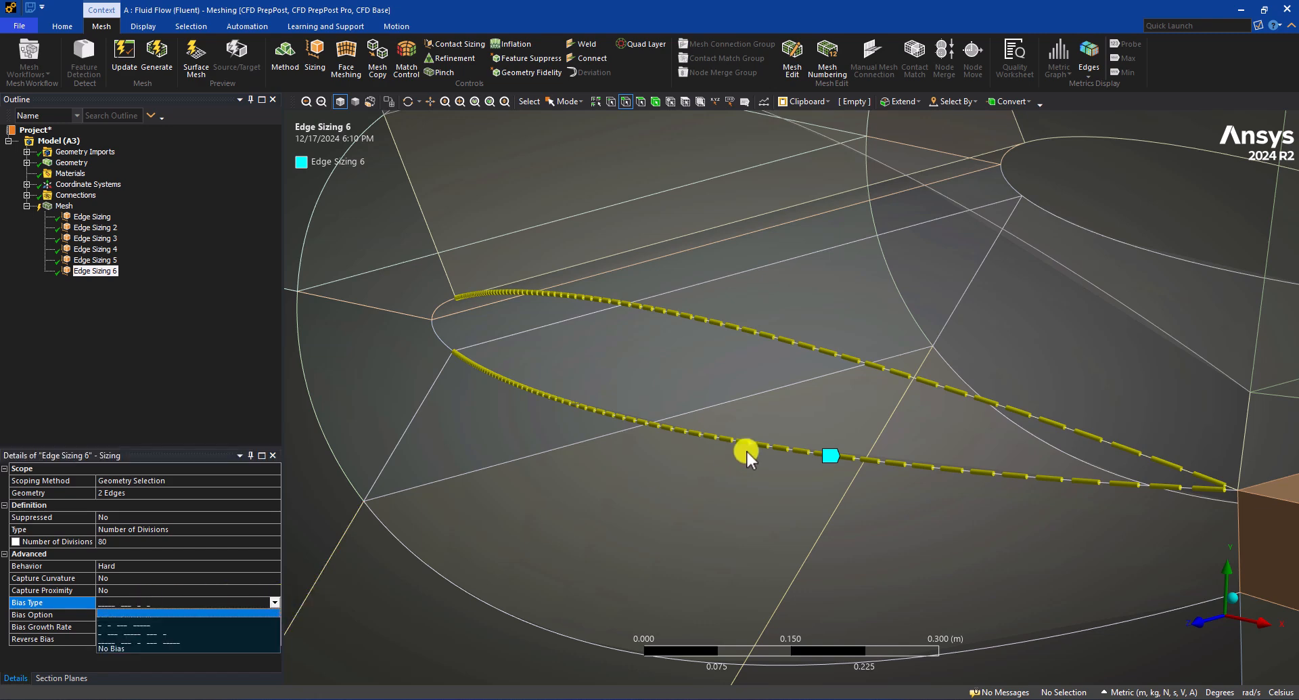
left_click(142, 630)
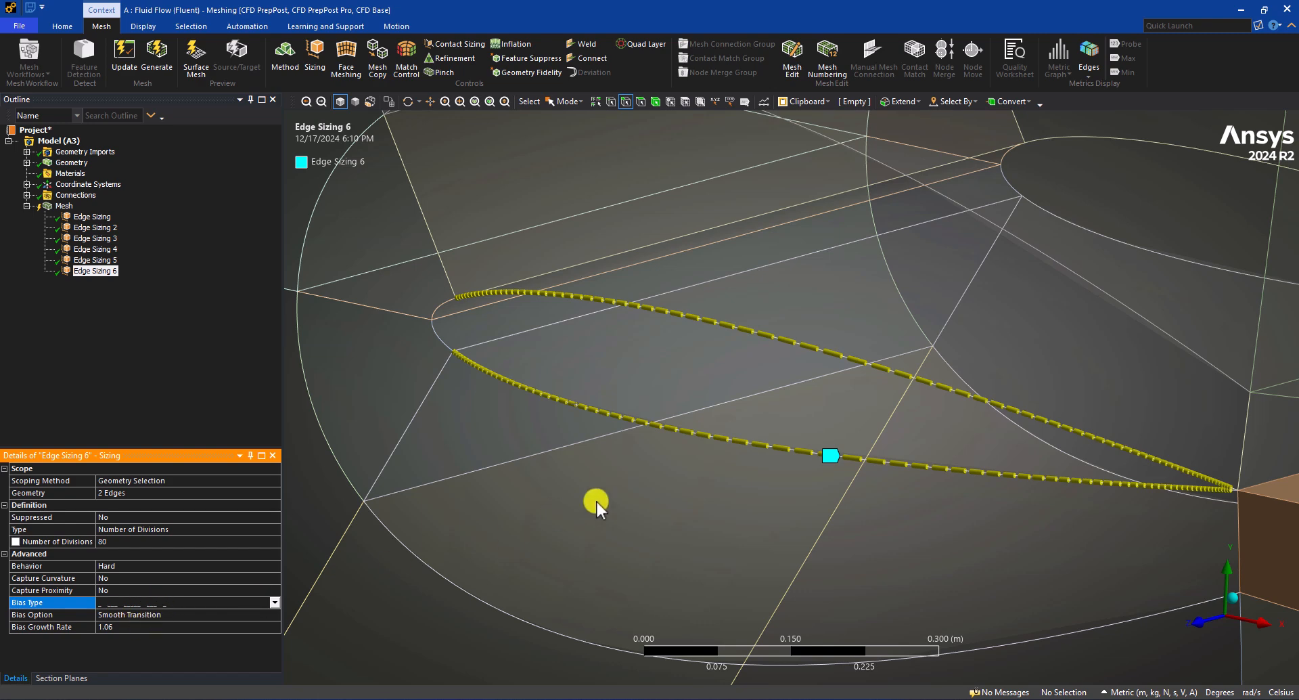
mouse_move(612, 499)
middle_mouse_down()
mouse_move(680, 491)
mouse_move(598, 494)
middle_mouse_up()
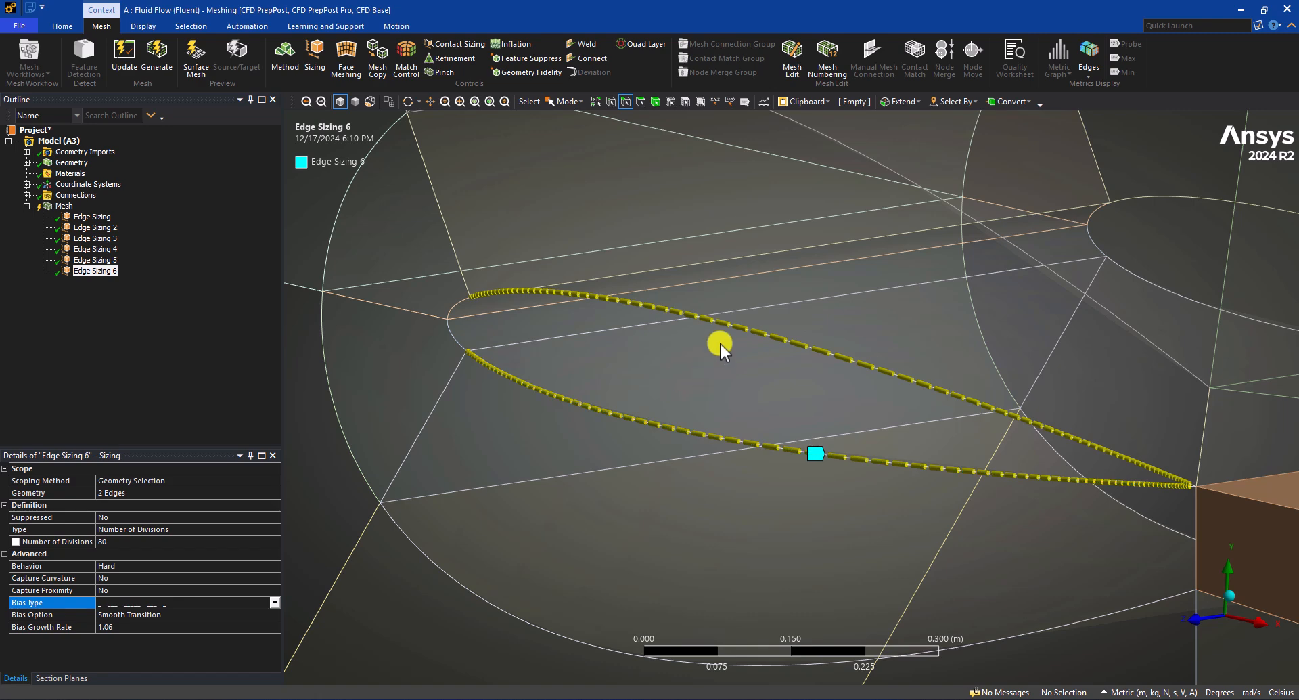
scroll(717, 364, "down", 1)
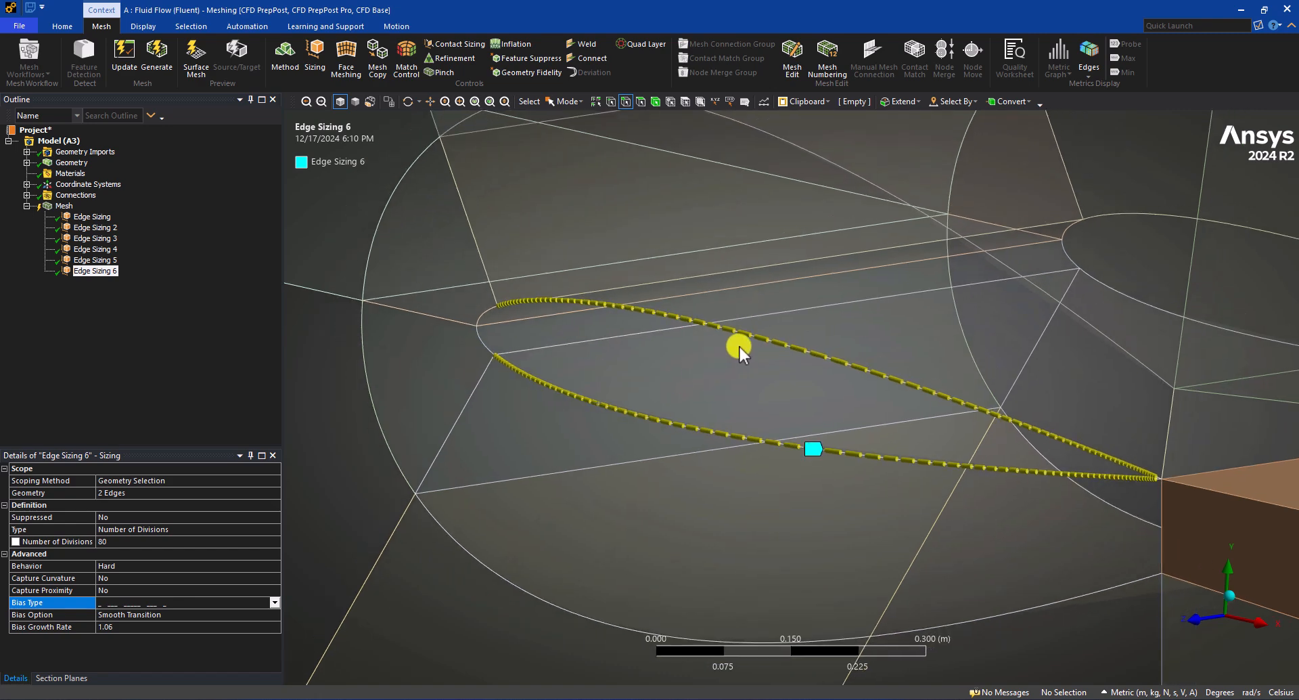
Step: Insert a sizing on the upper and lower edges of the inner boundary surrounding the airfoil
scroll(740, 348, "down", 3)
middle_click_drag(801, 275, 818, 298)
left_click(784, 230)
scroll(763, 311, "down", 2)
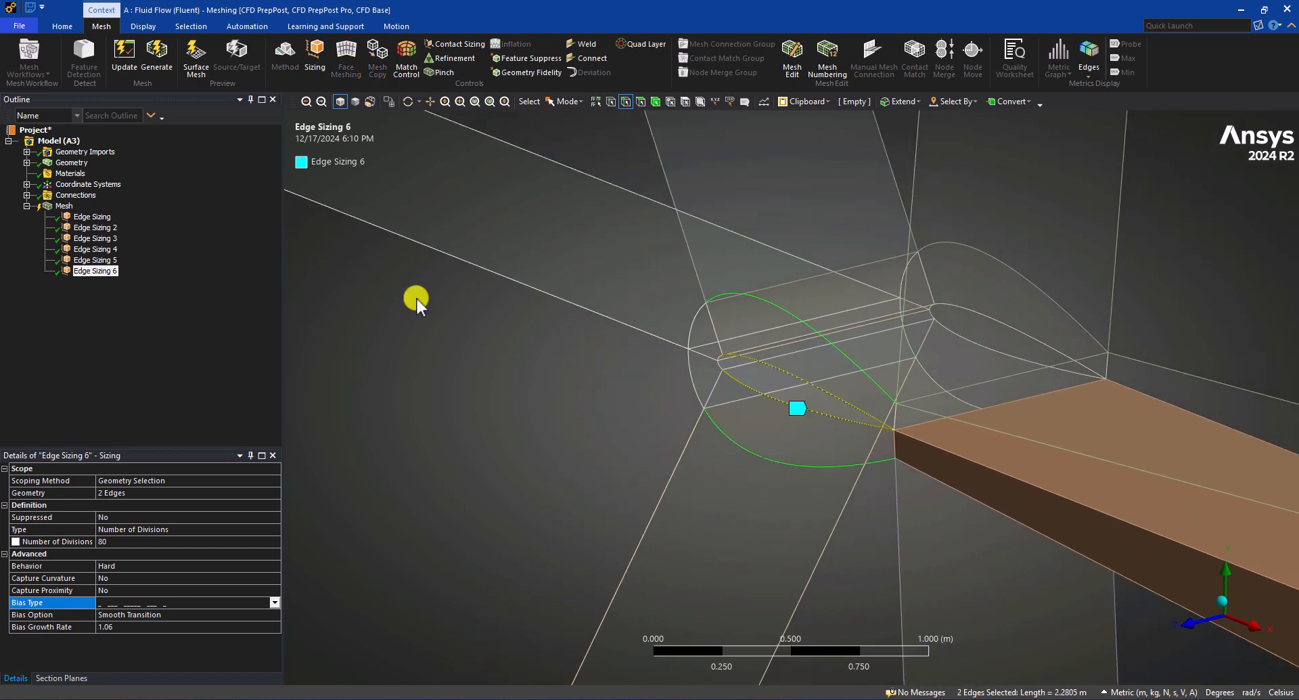
right_click(64, 206)
mouse_move(135, 210)
left_click(235, 228)
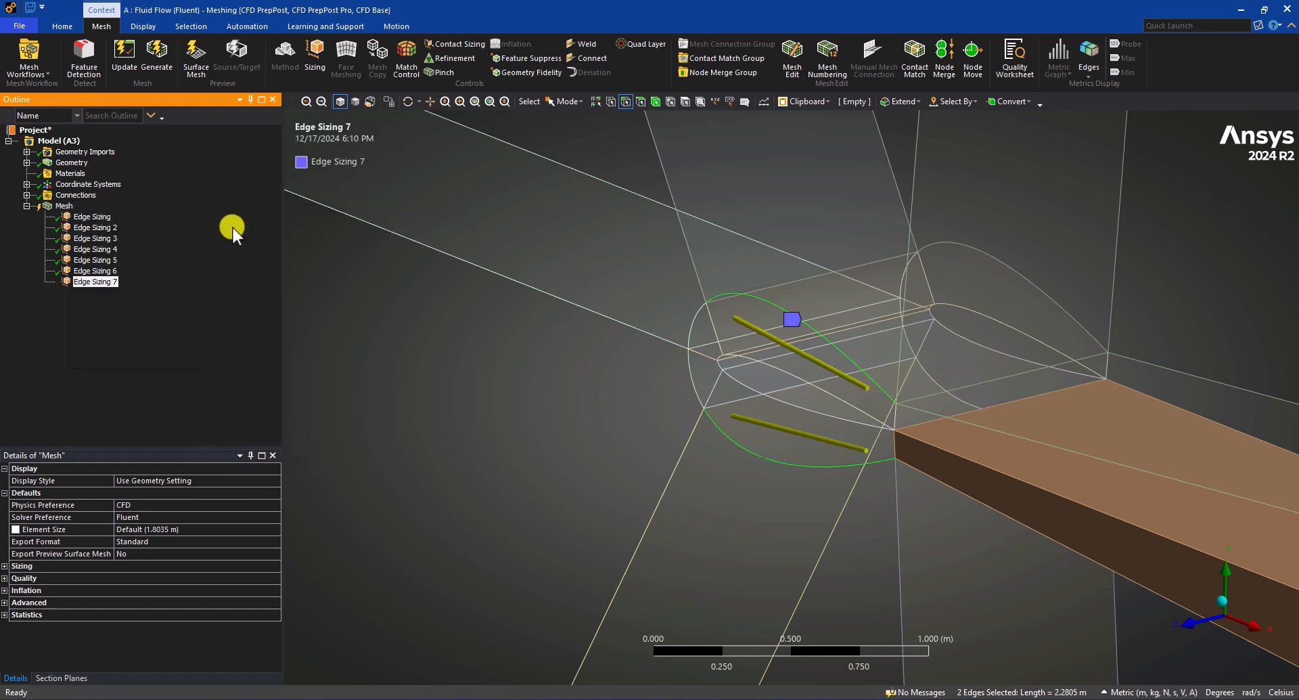
Step: Define the inner boundary edge sizing by 80 divisions, with Capture Curvature set to No and Behavior to Hard
double_click(138, 529)
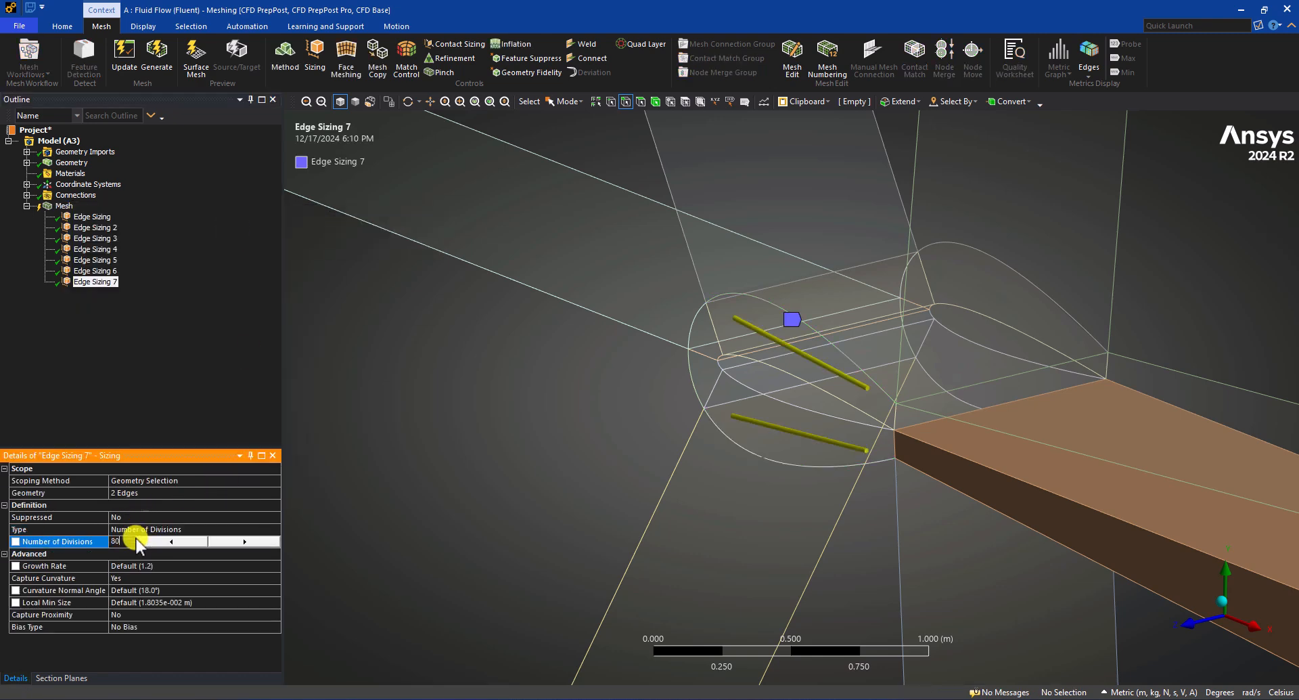
left_click(139, 542)
type("80")
key("Return")
left_click(120, 568)
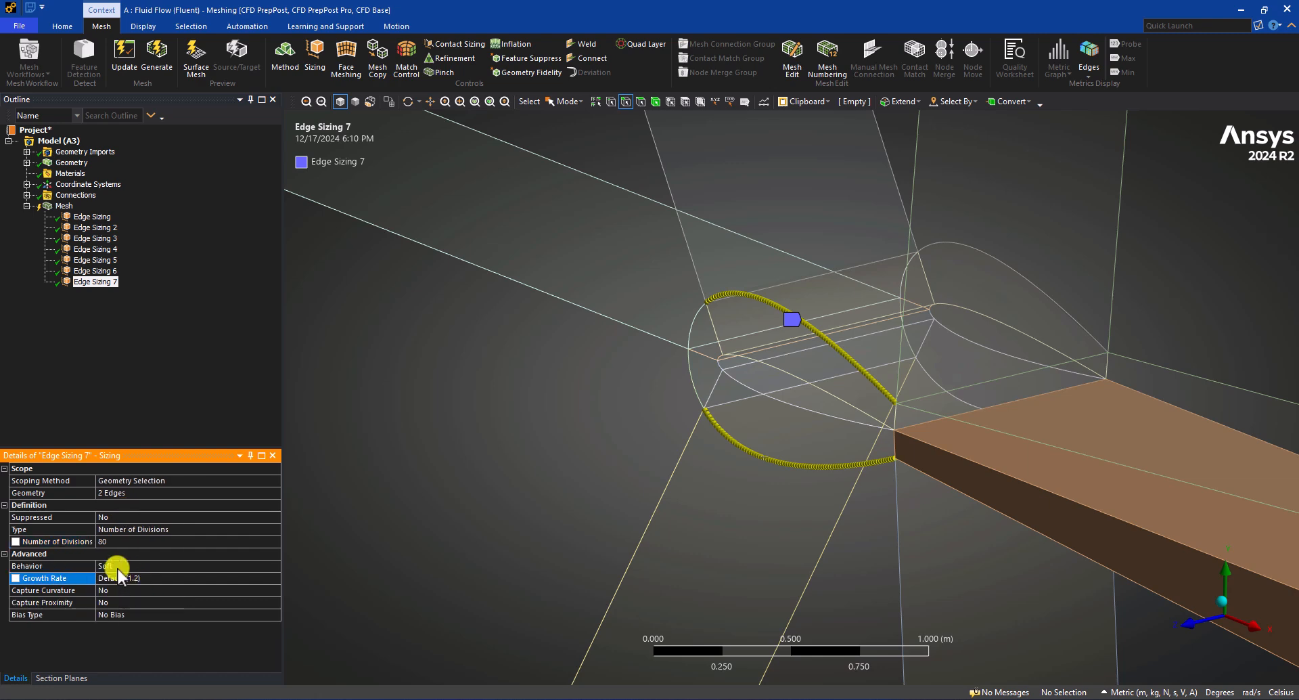
double_click(118, 567)
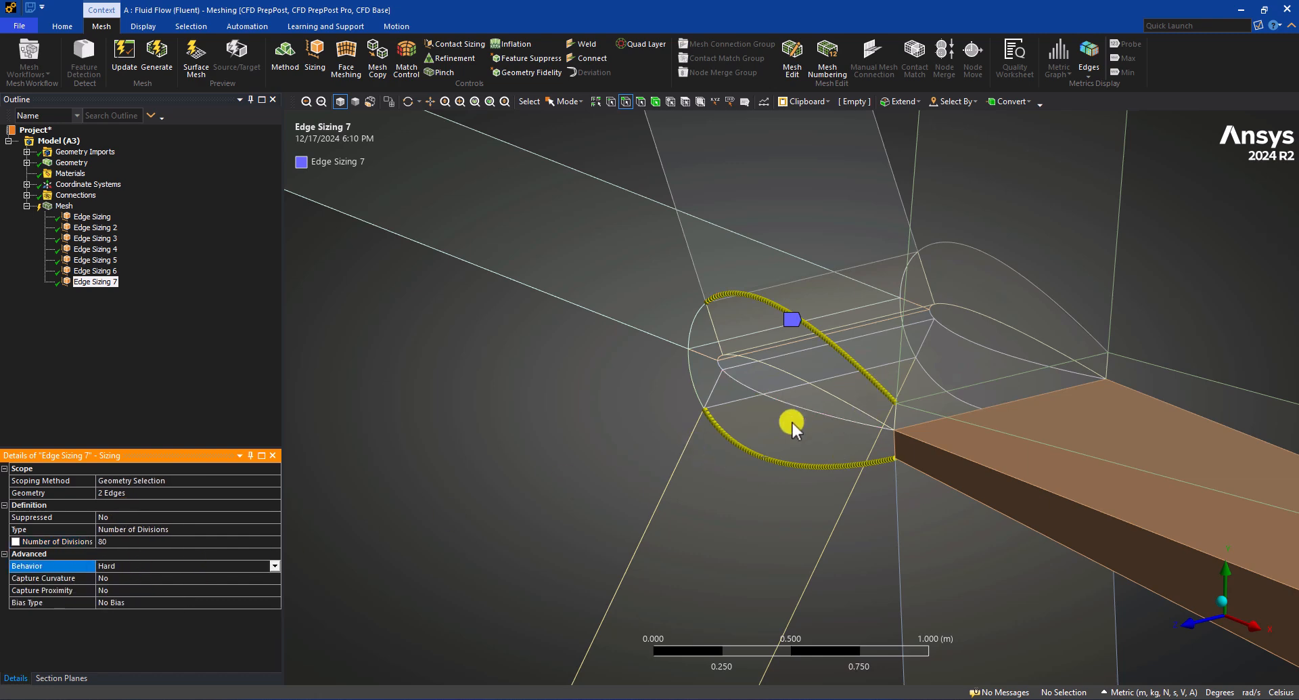
Step: Insert a sizing on the two outer arcs of the C-shaped domain above and below the airfoil, adjoining the inlet arcs
scroll(779, 409, "down", 8)
middle_click_drag(851, 254, 778, 238)
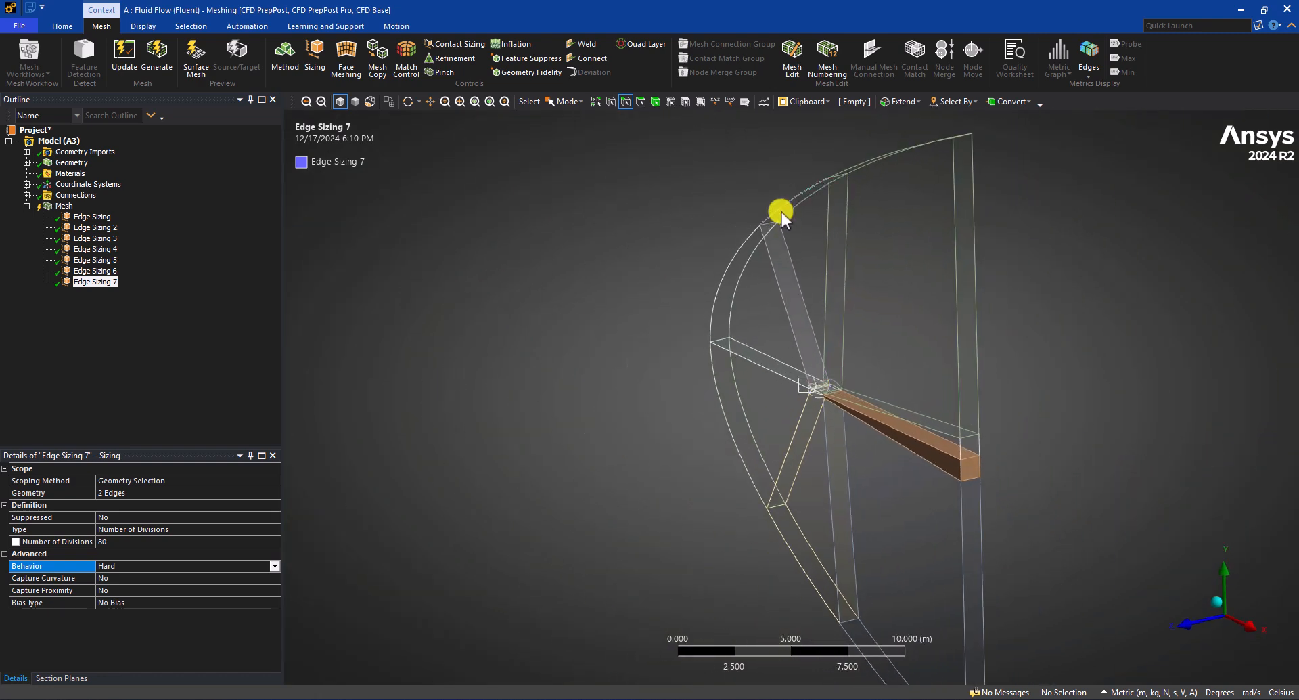
left_click(782, 212)
left_click(788, 537, "ctrl")
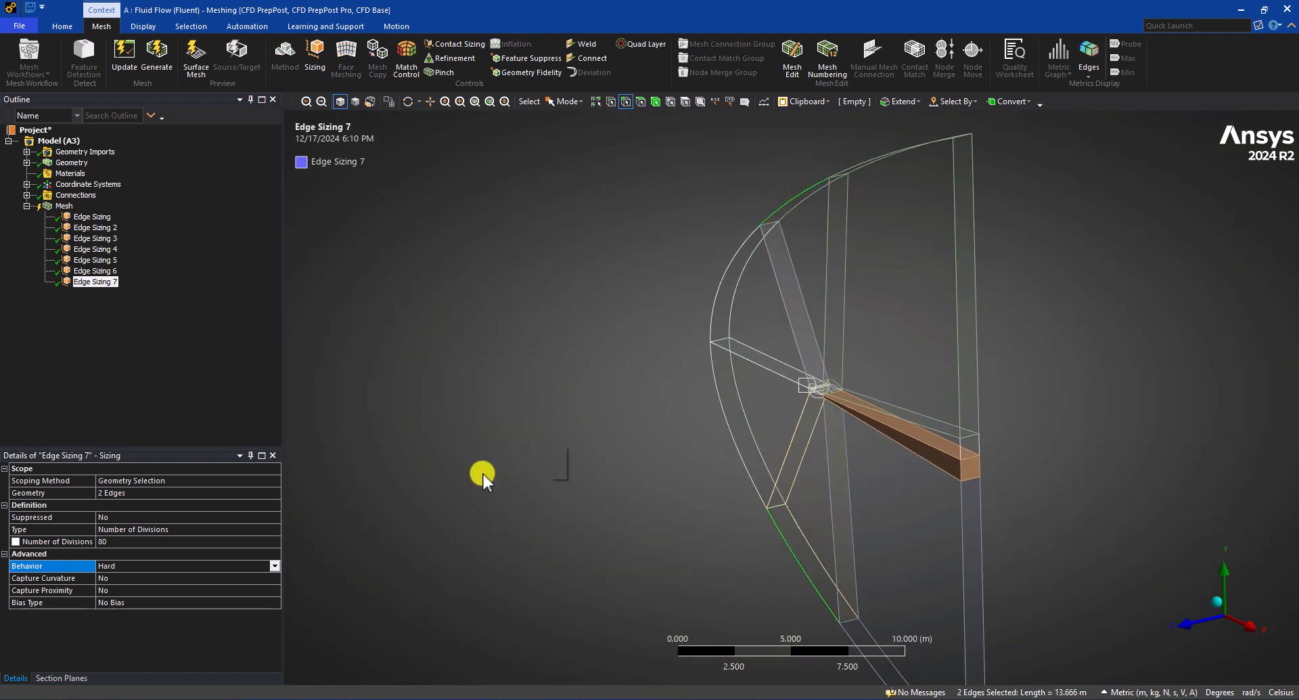
right_click(64, 205)
mouse_move(109, 212)
left_click(250, 230)
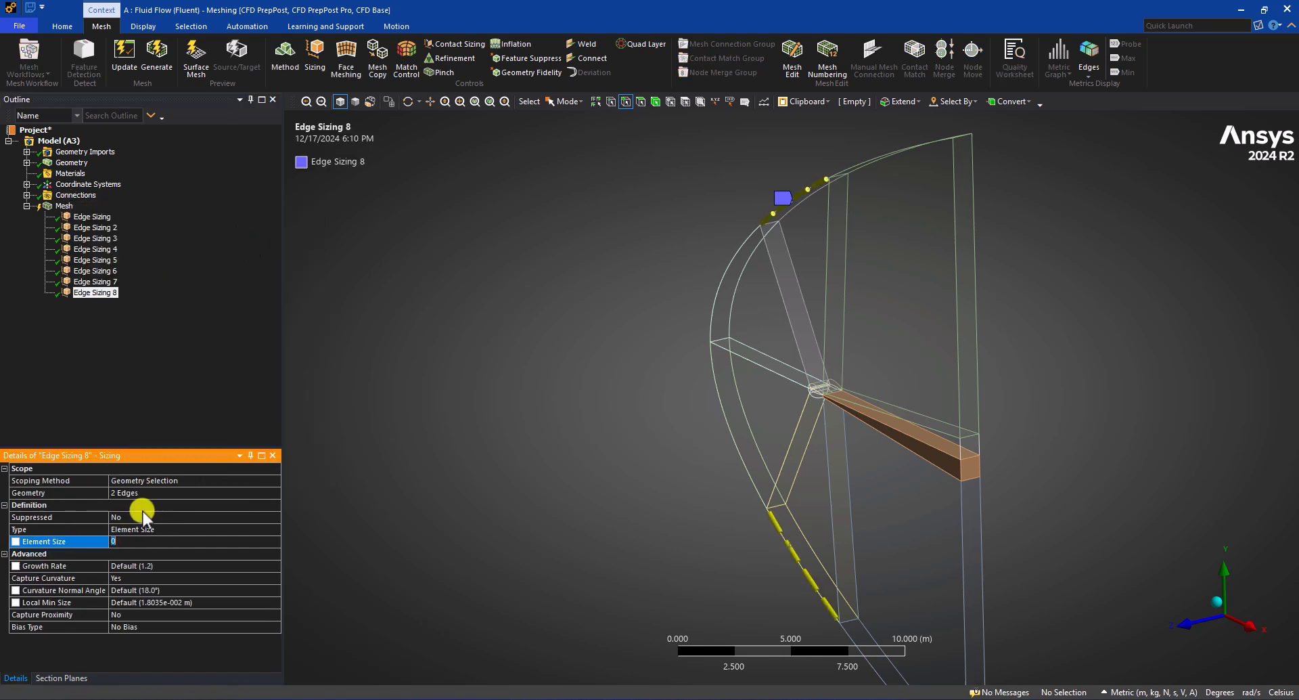
Step: Define the sizing of these two outer arcs by 80 divisions, with Capture Curvature set to No and Behavior to Hard
double_click(126, 529)
left_click(122, 541)
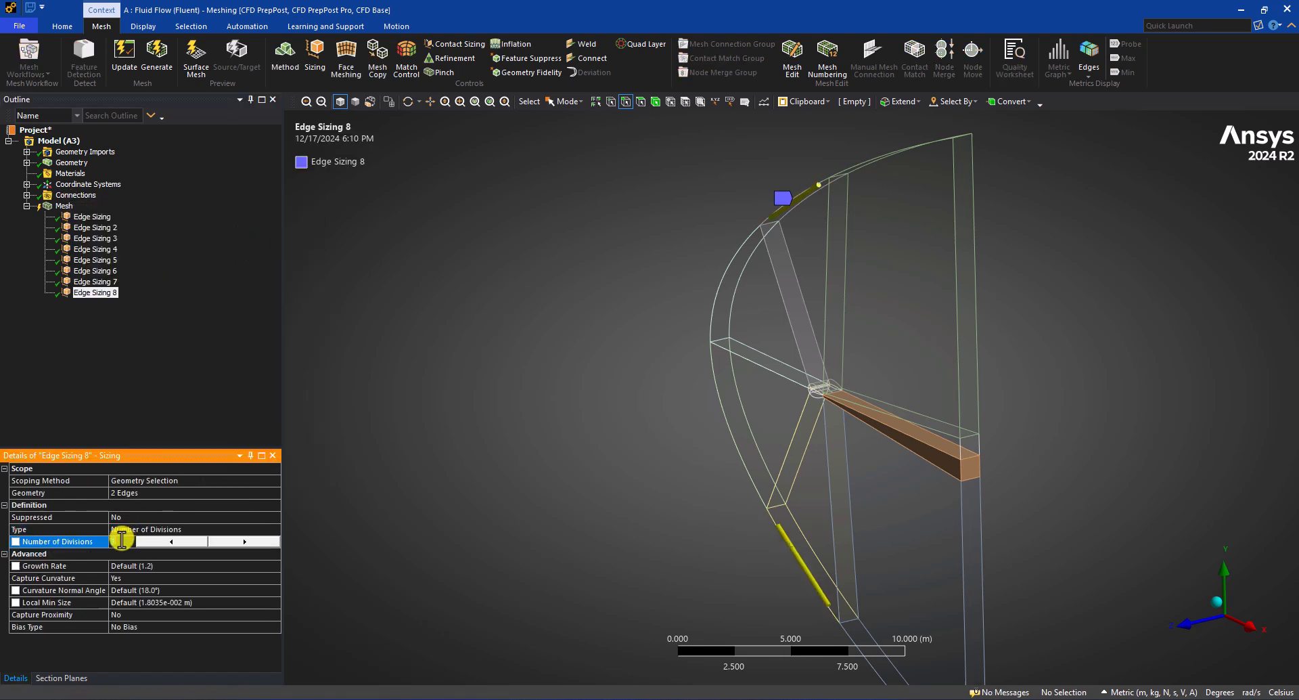
type("80")
key("Return")
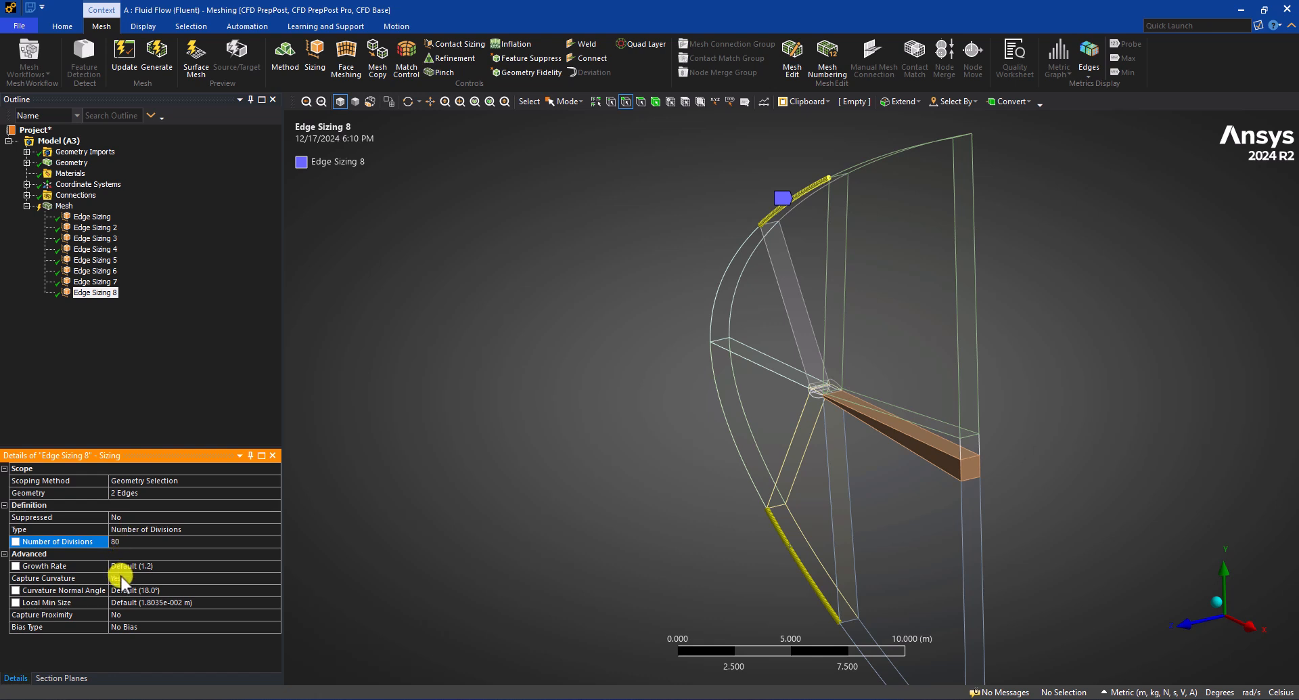
left_click(120, 567)
double_click(117, 567)
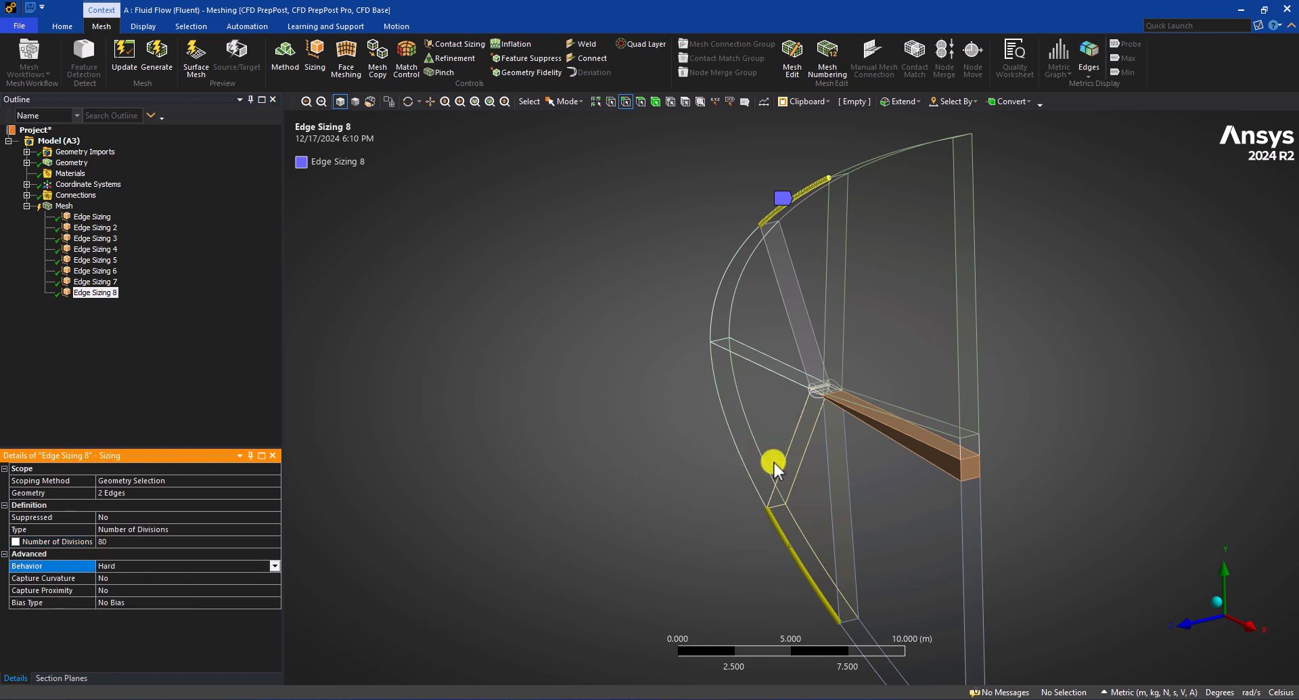
scroll(778, 424, "up", 3)
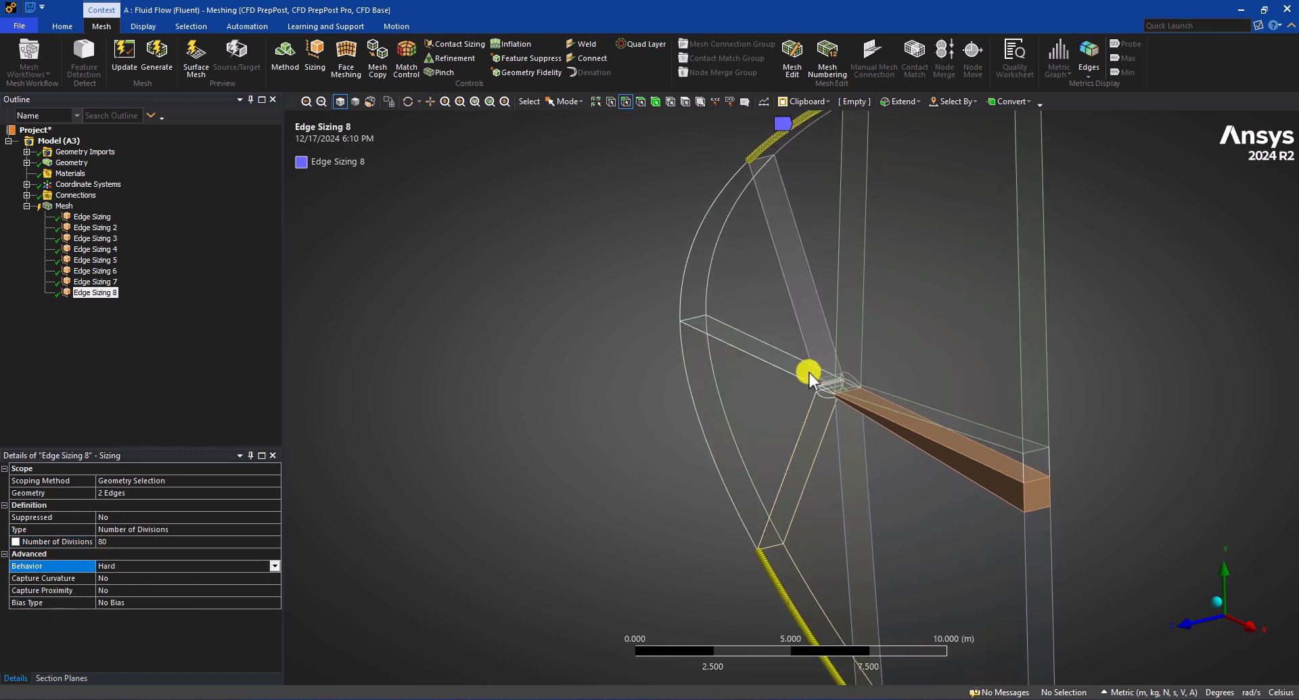
scroll(868, 427, "up", 5)
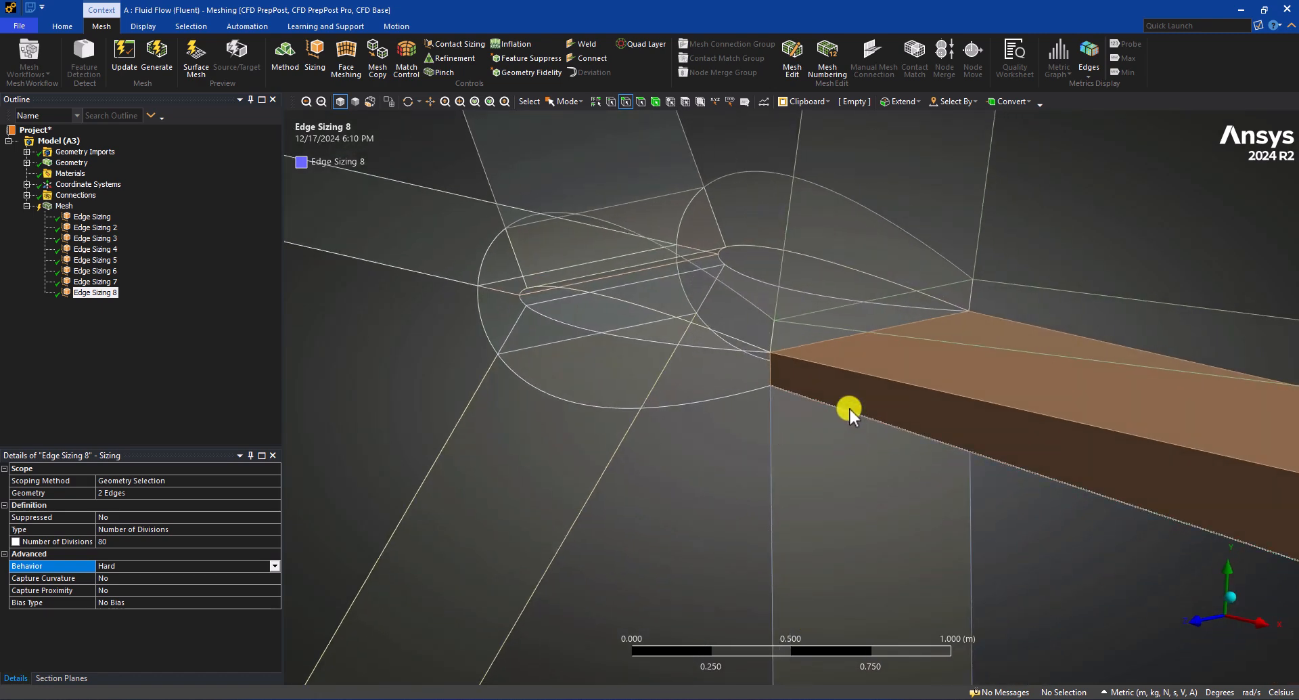
scroll(916, 250, "down", 3)
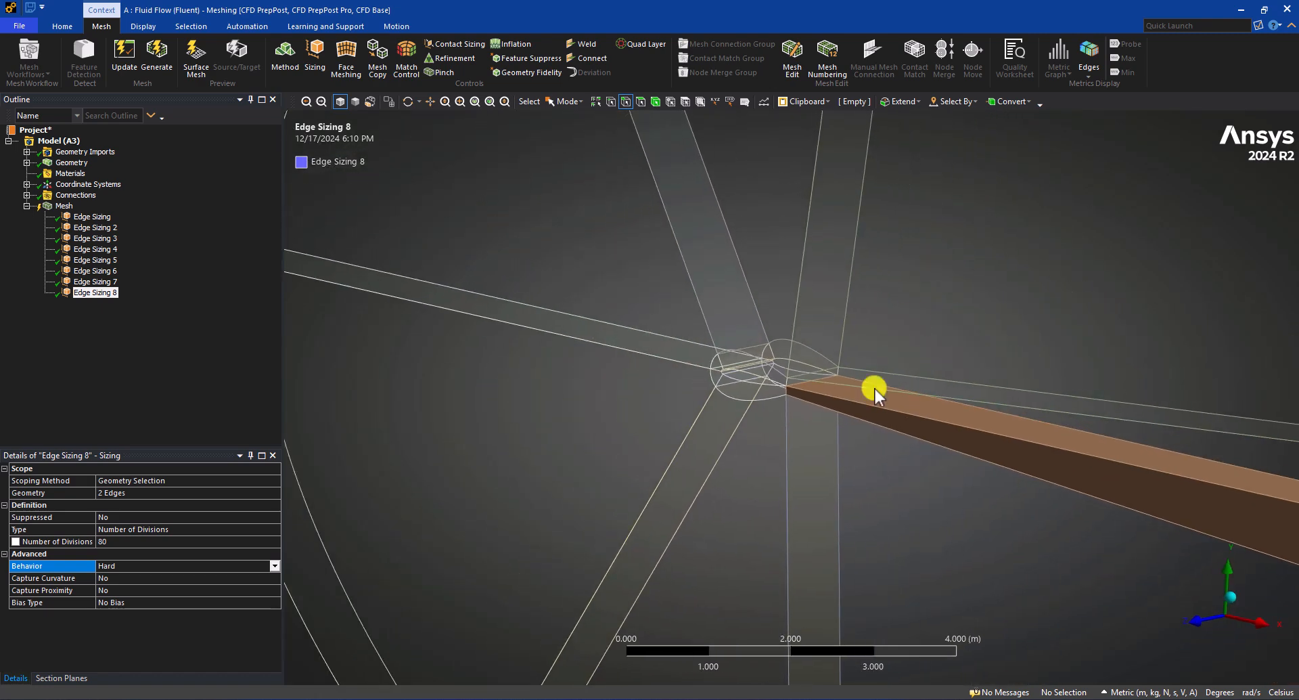
scroll(928, 279, "down", 4)
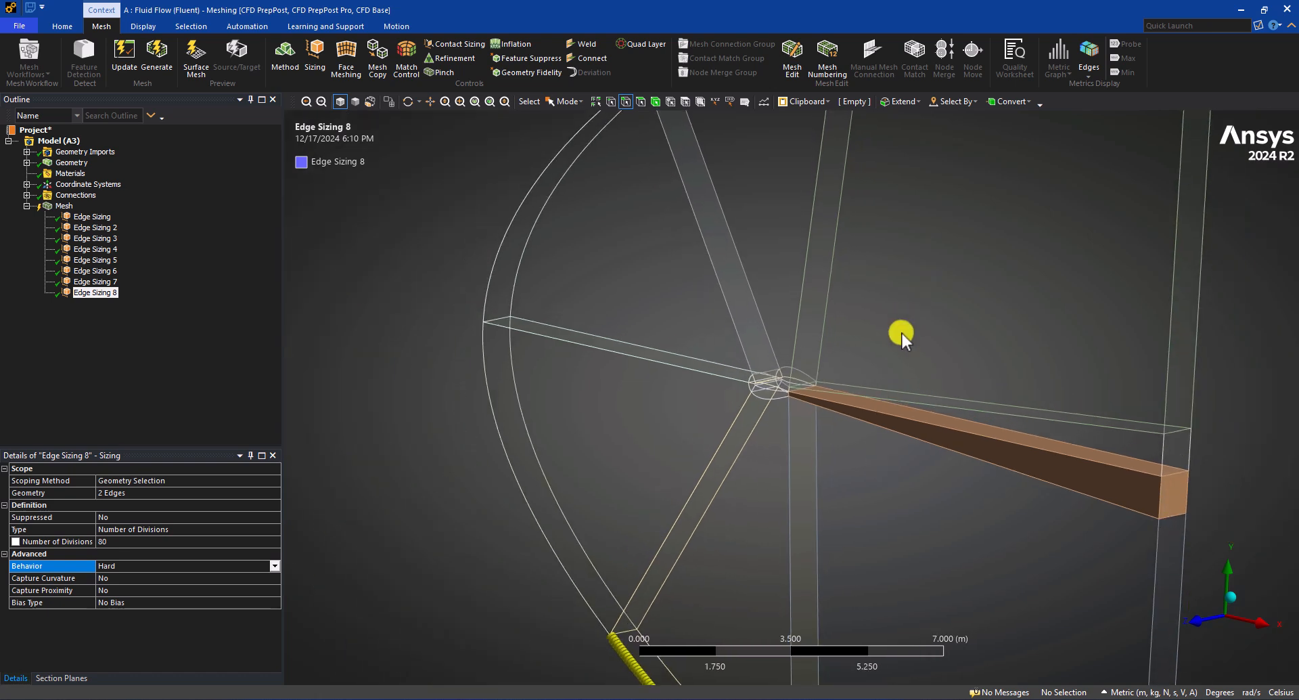
Step: Insert a sizing on the five front-face connectors between inner boundary and outer arc plus the upper and lower outlet edges
middle_click_drag(1008, 388, 980, 380)
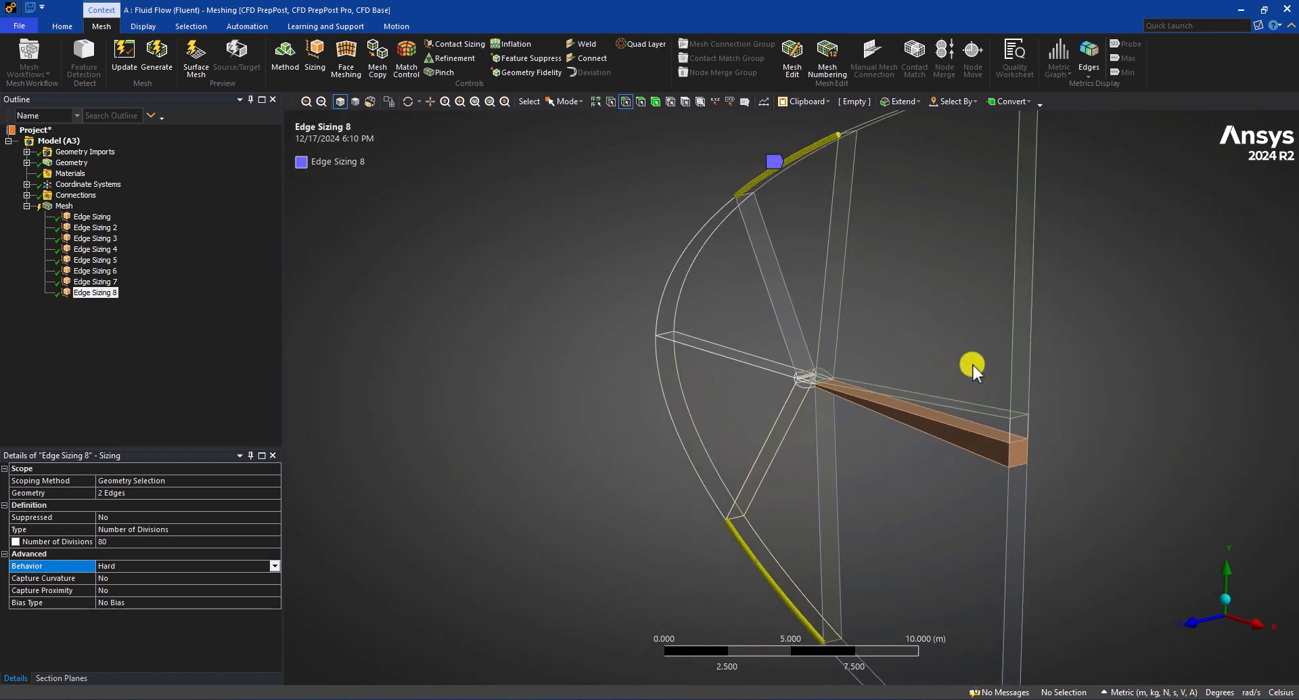
left_click(1015, 287)
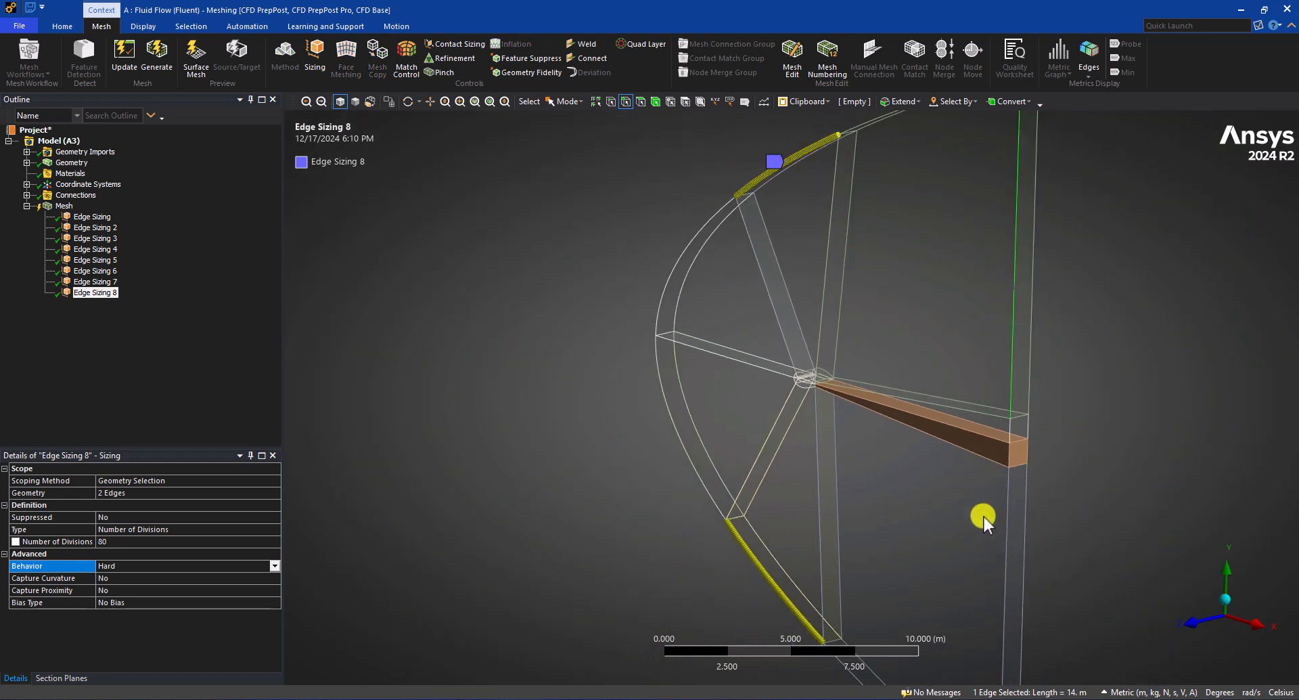
left_click(827, 282, "ctrl")
left_click(777, 323, "ctrl")
left_click(735, 361, "ctrl")
left_click(779, 464, "ctrl")
left_click(821, 518, "ctrl")
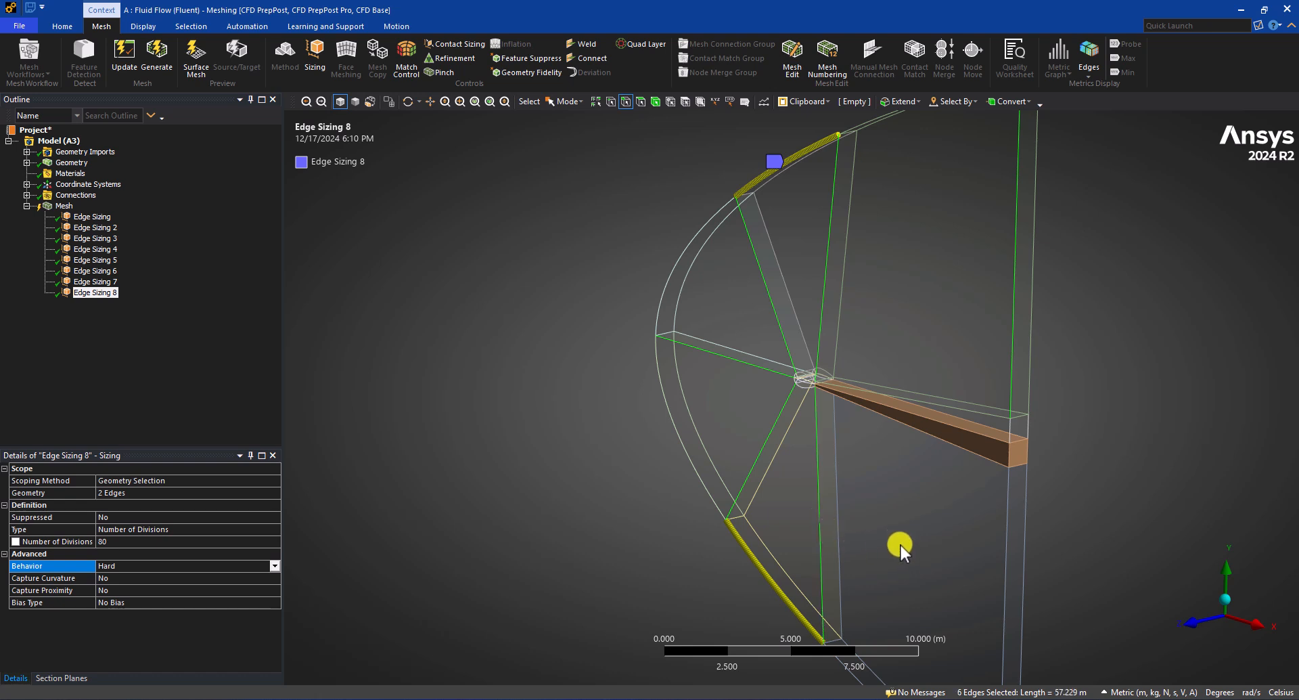
middle_click_drag(902, 542, 848, 432, "ctrl")
left_click(956, 492, "ctrl")
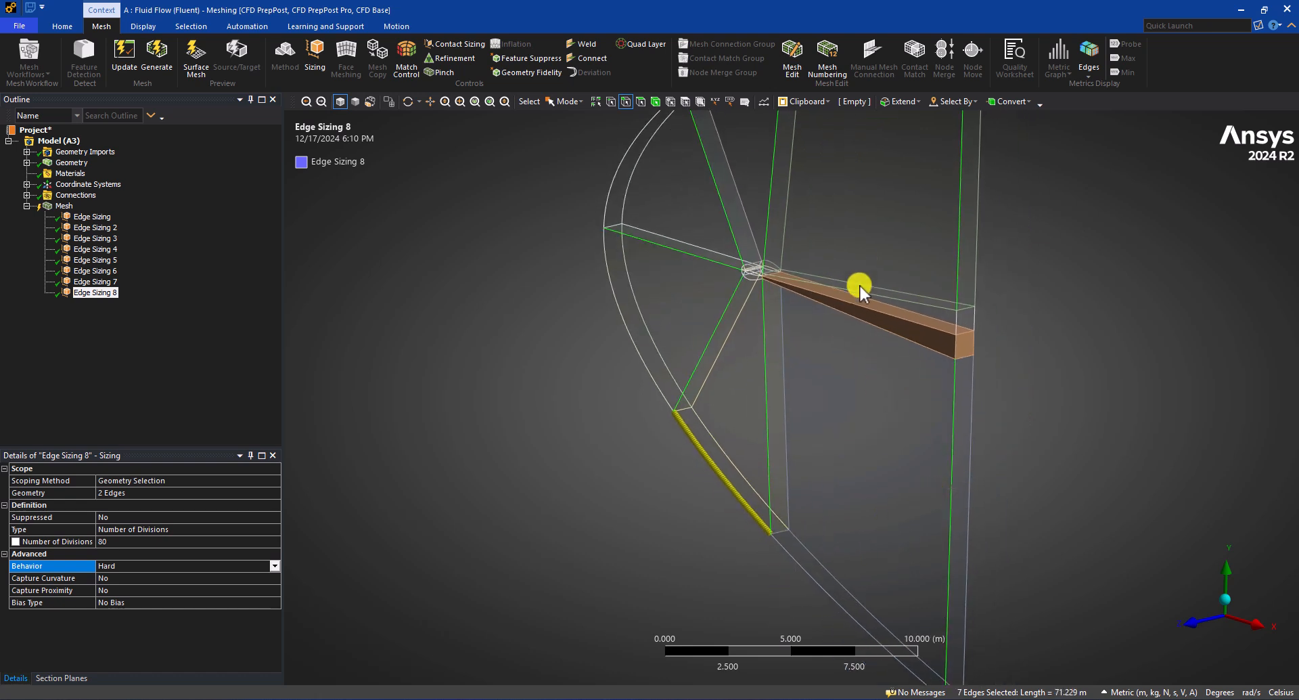
scroll(846, 352, "down", 3)
right_click(55, 206)
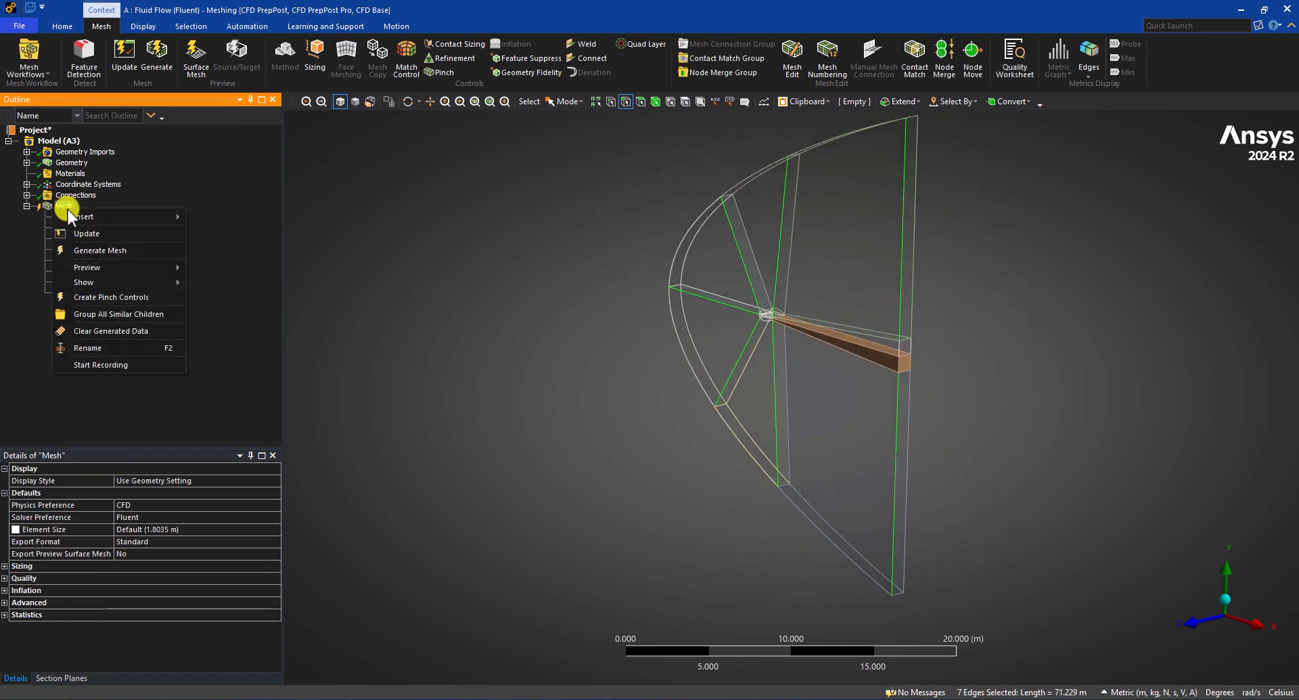
mouse_move(101, 217)
left_click(225, 235)
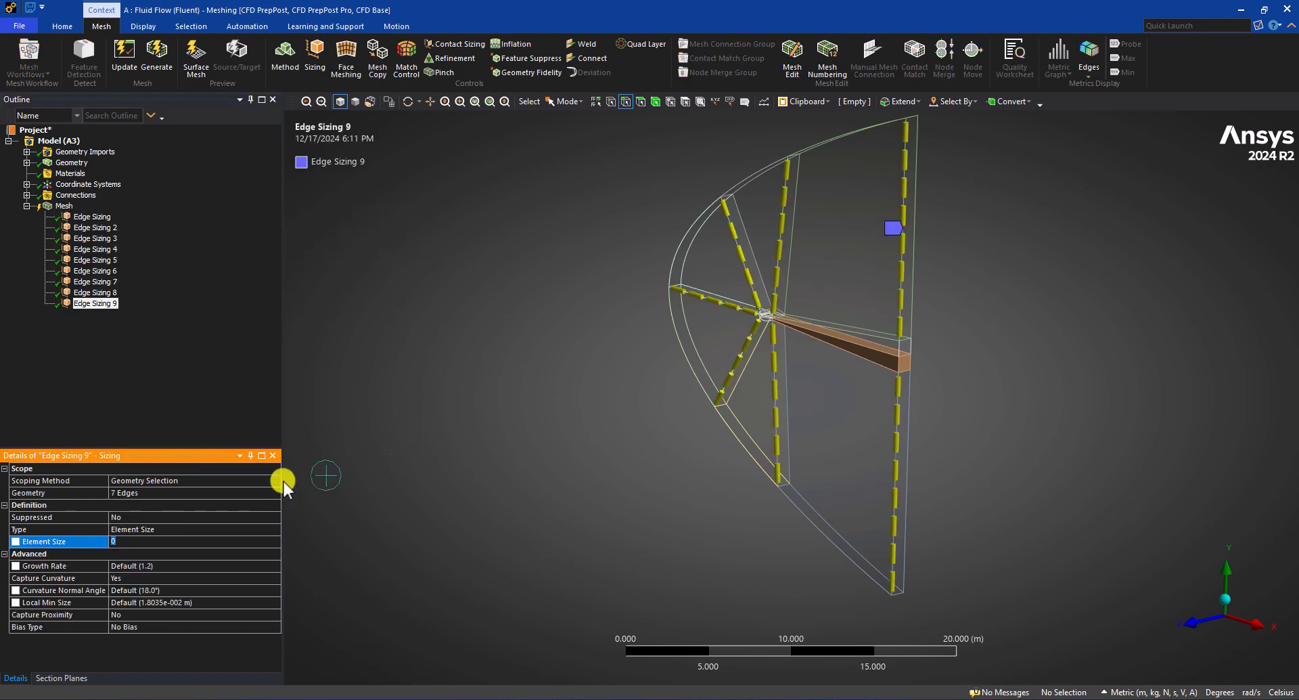
Step: Define the sizing of these seven edges by 50 divisions, with Capture Curvature set to No and Behavior to Hard
double_click(121, 530)
left_click(118, 542)
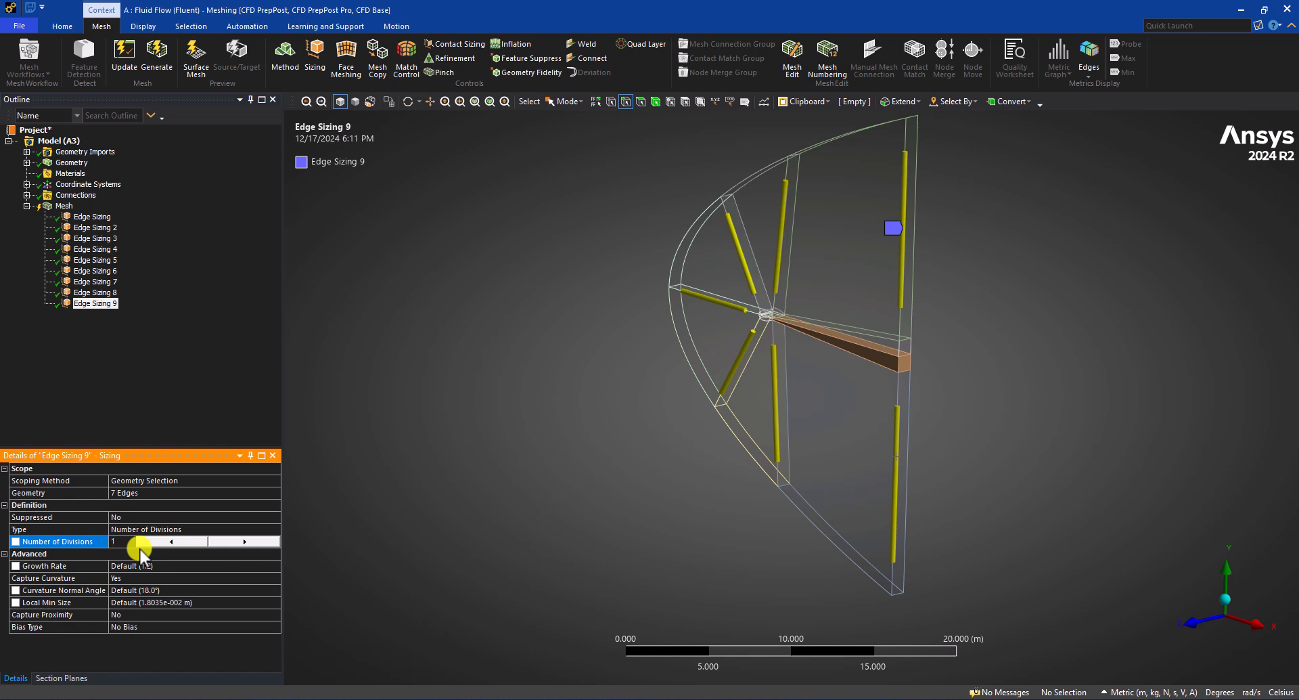
key("Return")
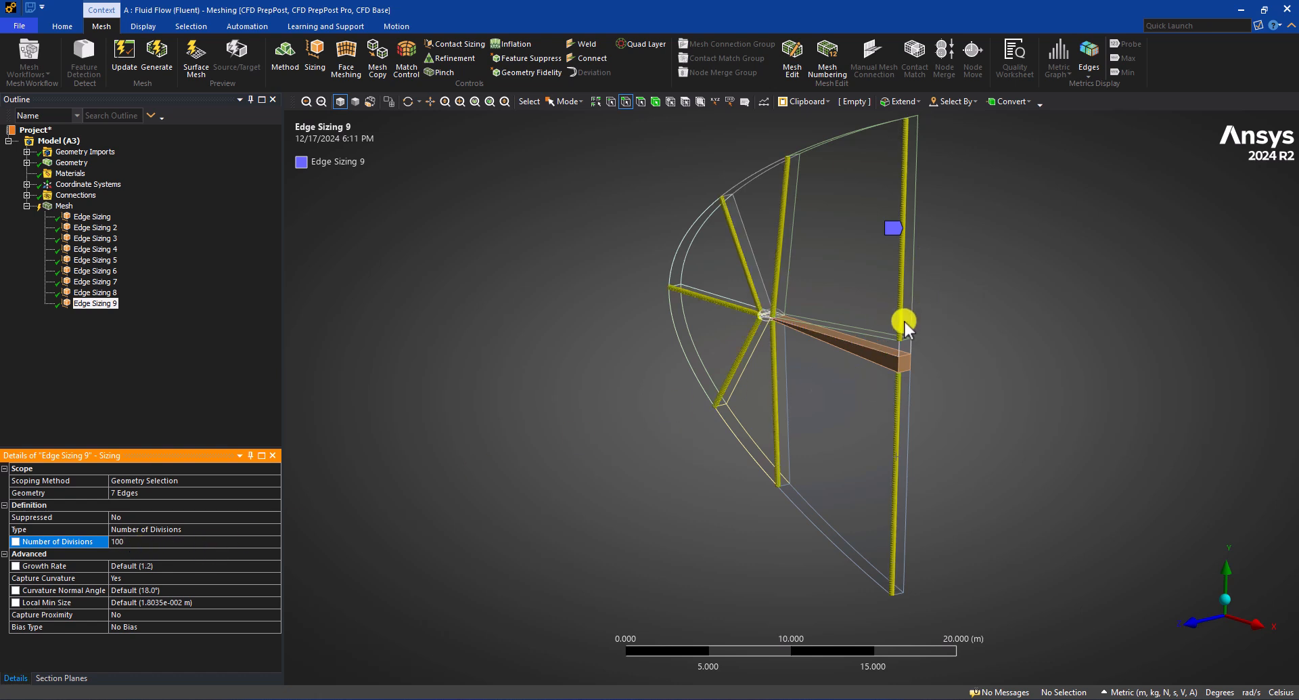
left_click(115, 541)
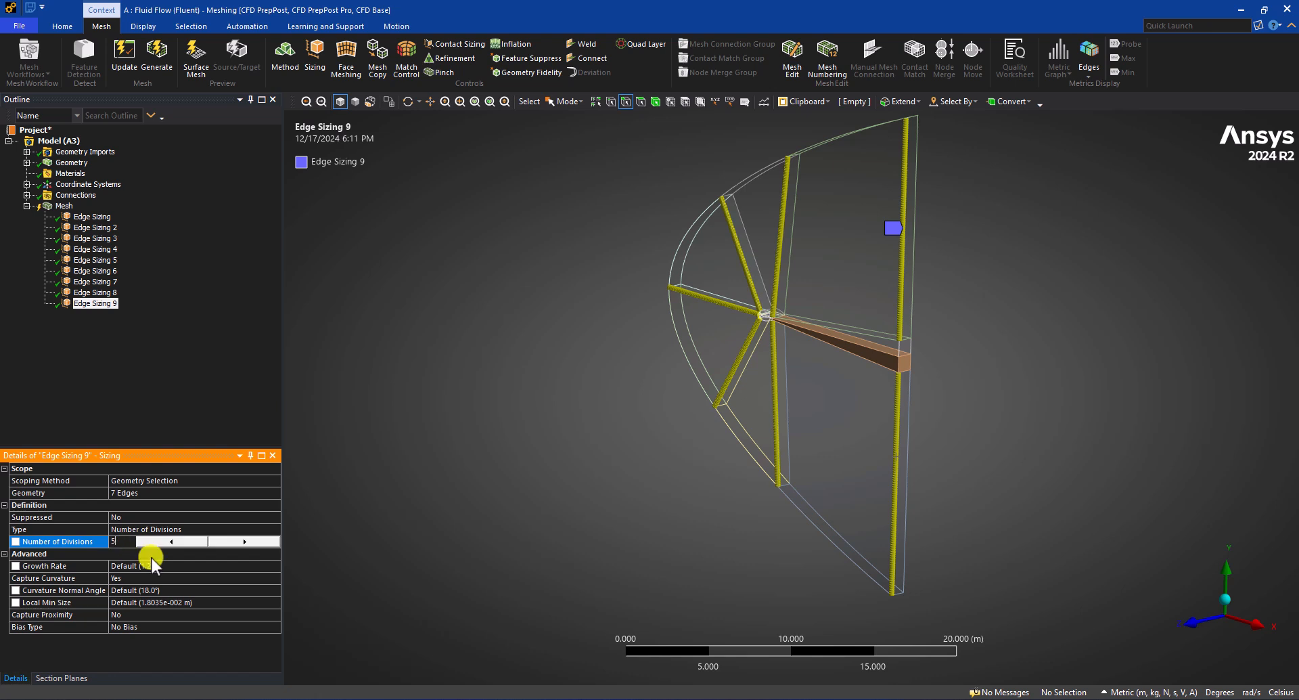
key("Return")
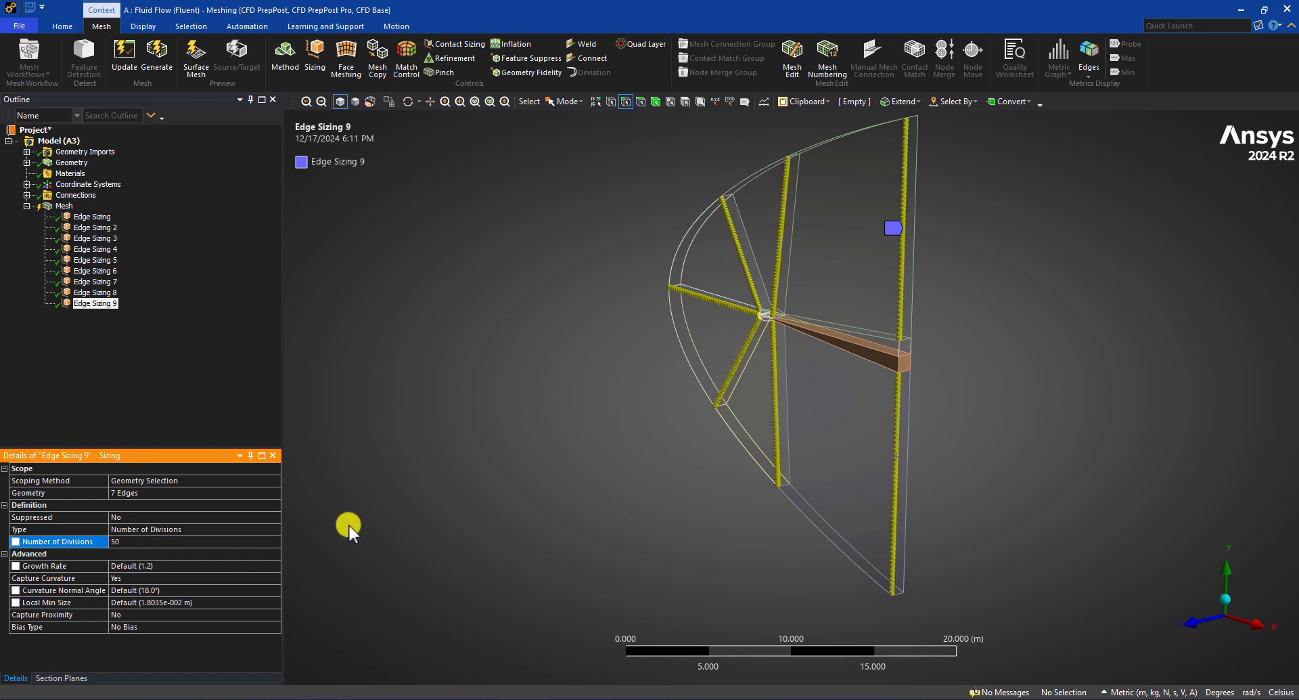
left_click(112, 567)
double_click(111, 567)
Step: Give the seven-edge sizing a one-directional long-to-short bias type with a Bias Factor of 10
left_click(130, 601)
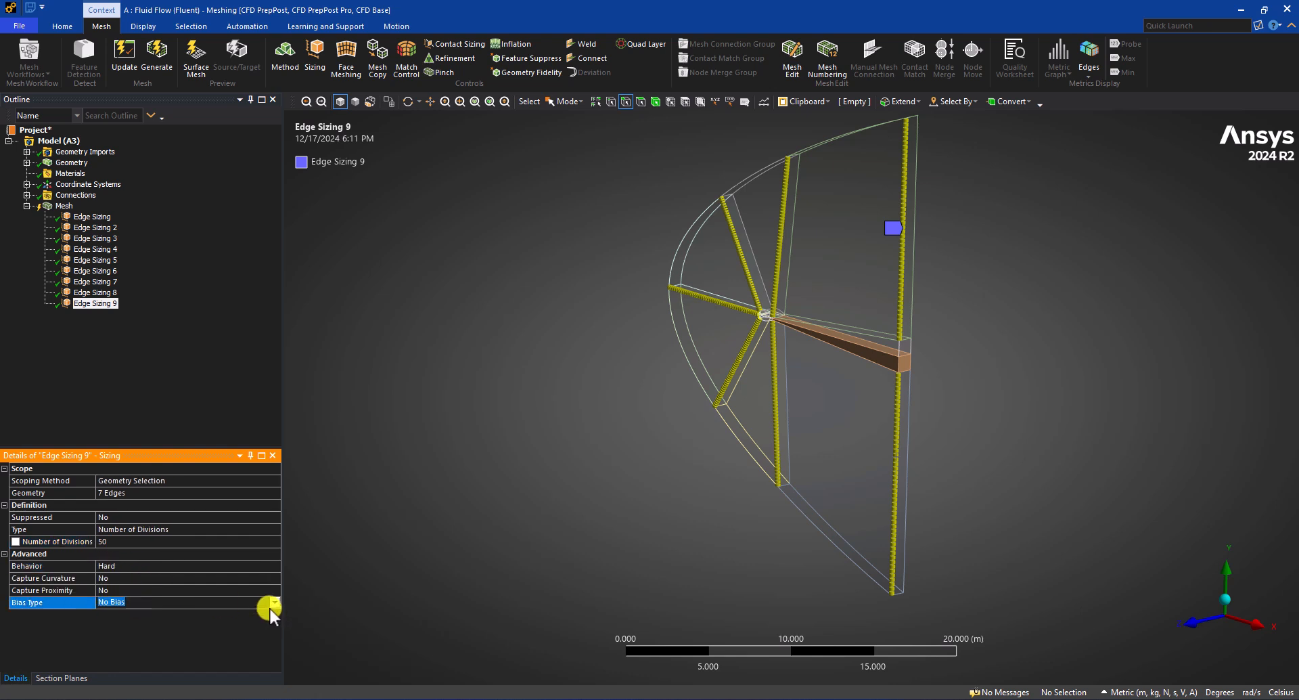
left_click(274, 602)
left_click(155, 616)
middle_click_drag(805, 441, 883, 447)
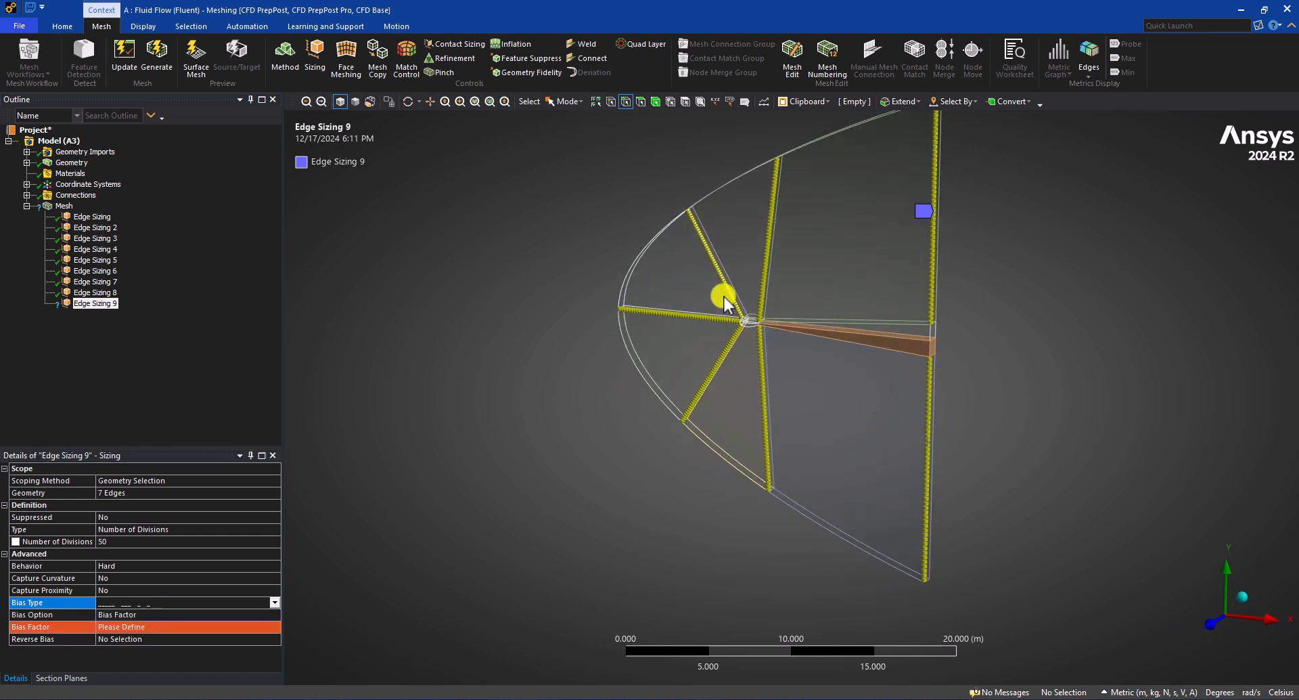
left_click(129, 626)
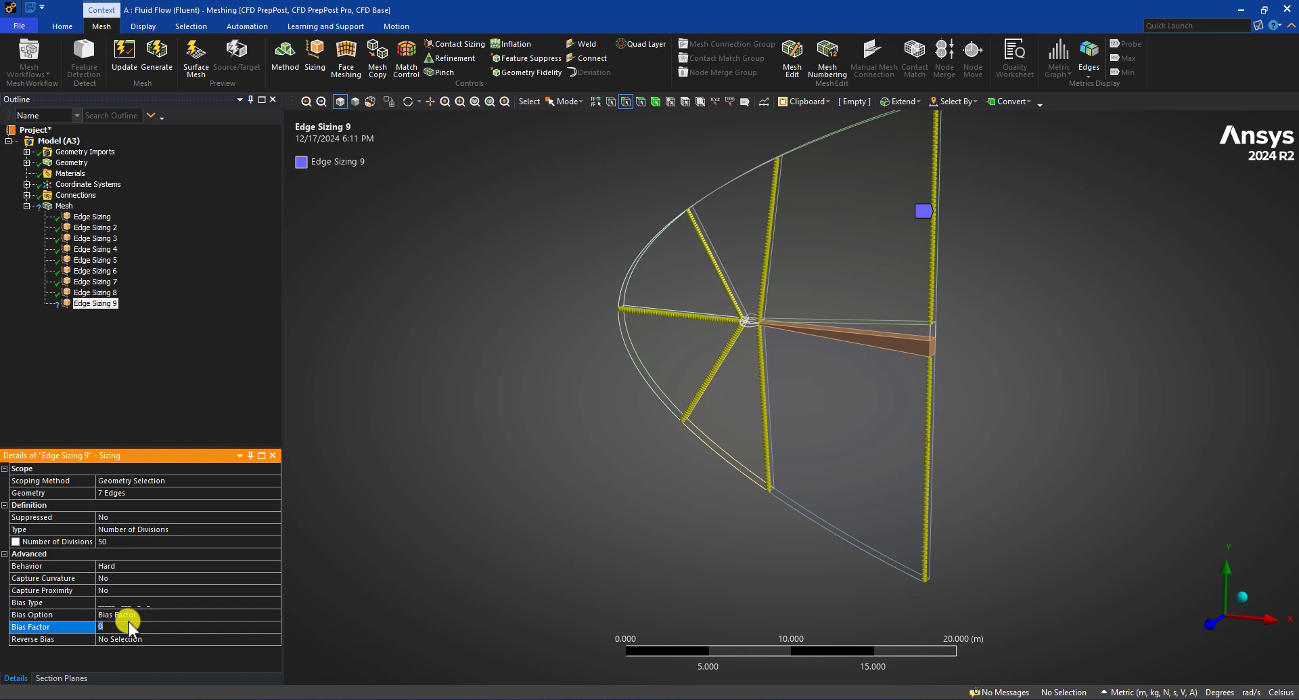
key("Return")
type("10")
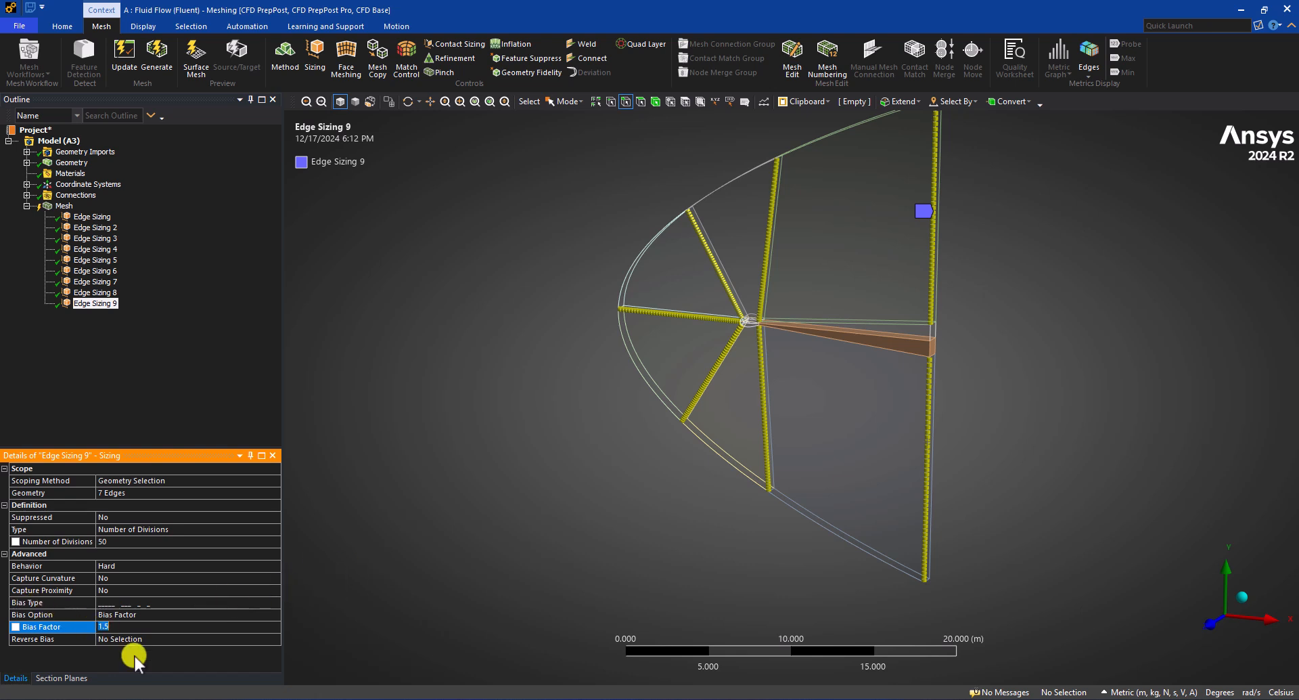
key("Return")
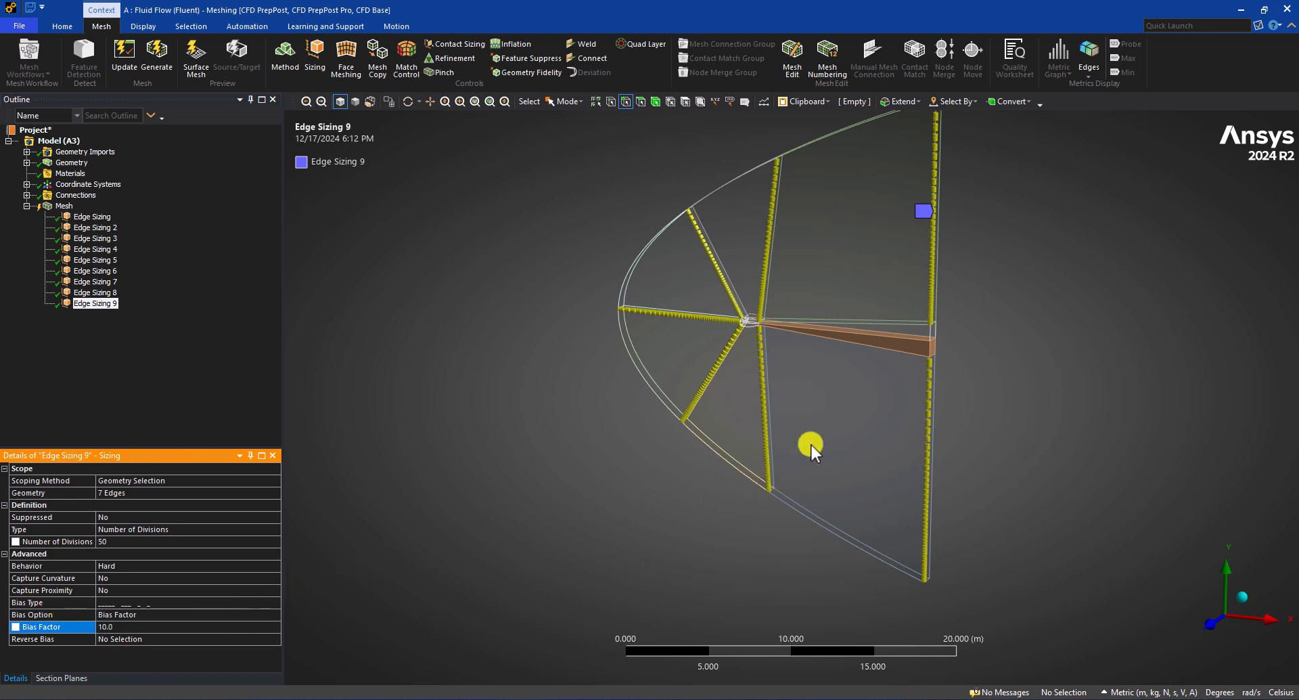
Step: Reverse the bias on the lower outlet edge and the two connectors running below the airfoil
scroll(870, 445, "up", 3)
middle_click_drag(931, 395, 858, 388)
left_click(124, 639)
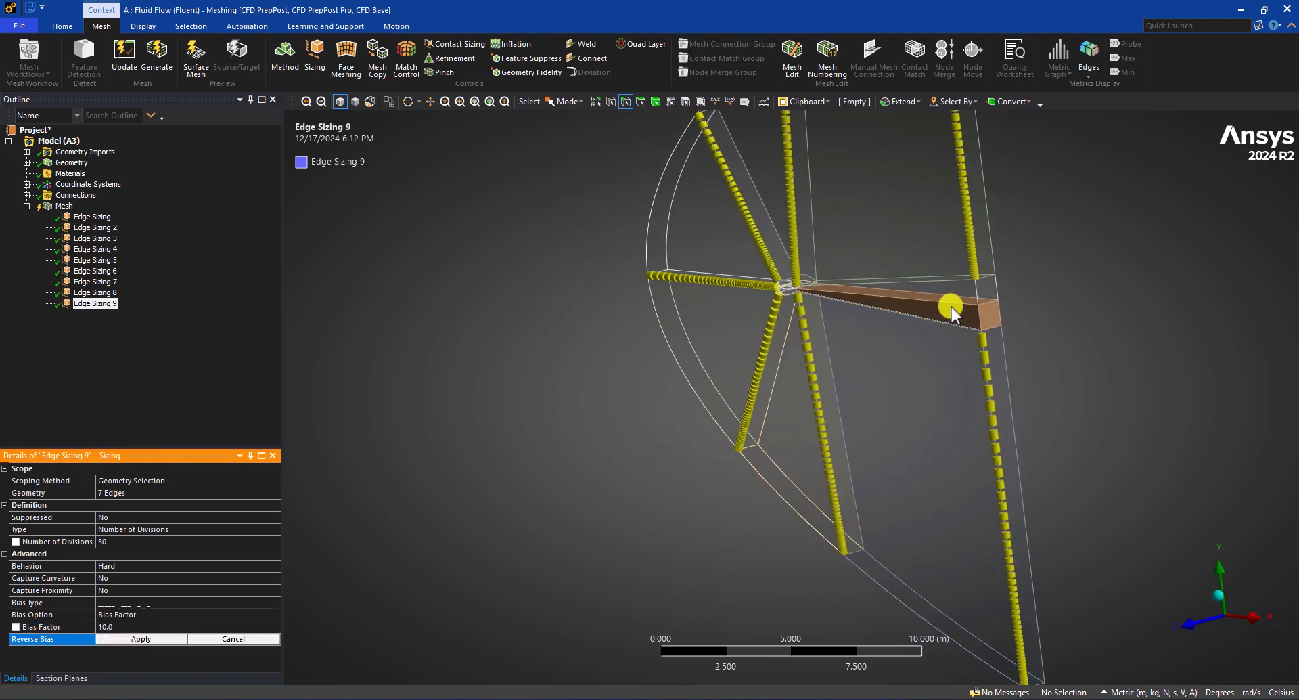
left_click(983, 399)
left_click(812, 388, "ctrl")
middle_click_drag(791, 368, 783, 343)
left_click(767, 360, "ctrl")
left_click(139, 638)
Step: Set the Bias Factor of the seven-edge sizing to 2
left_click(115, 626)
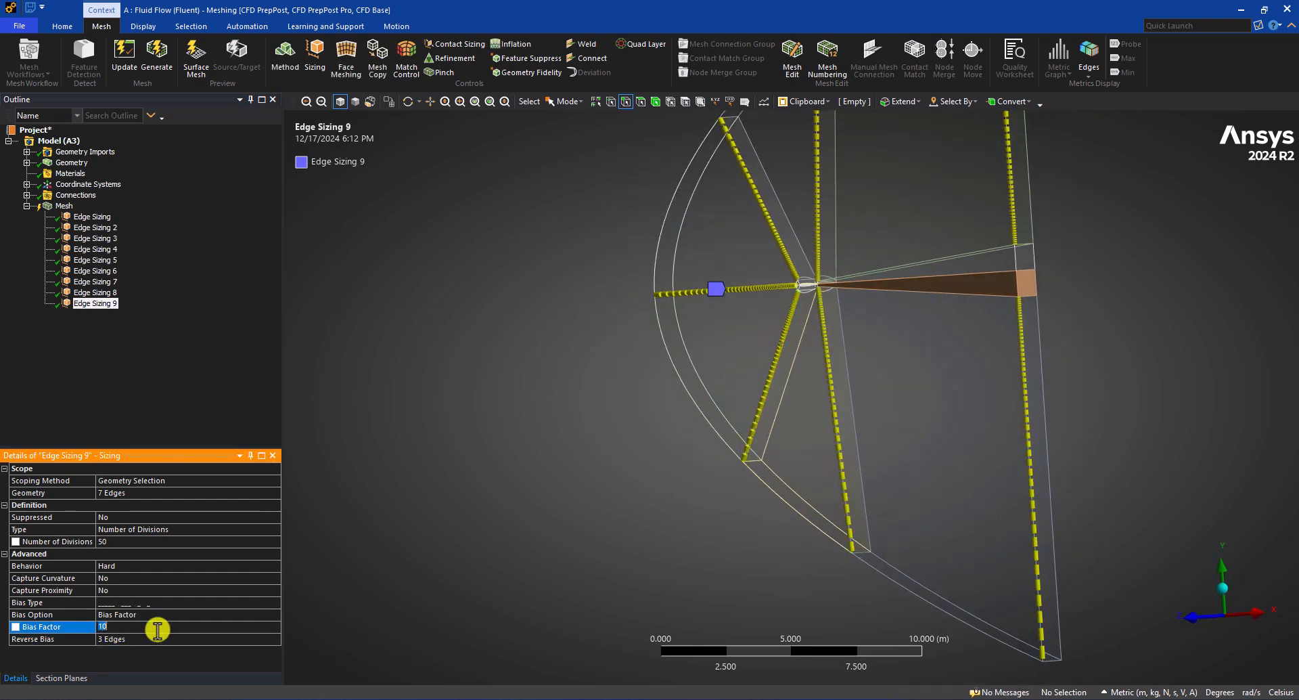
middle_click_drag(815, 345, 822, 455)
left_click(137, 627)
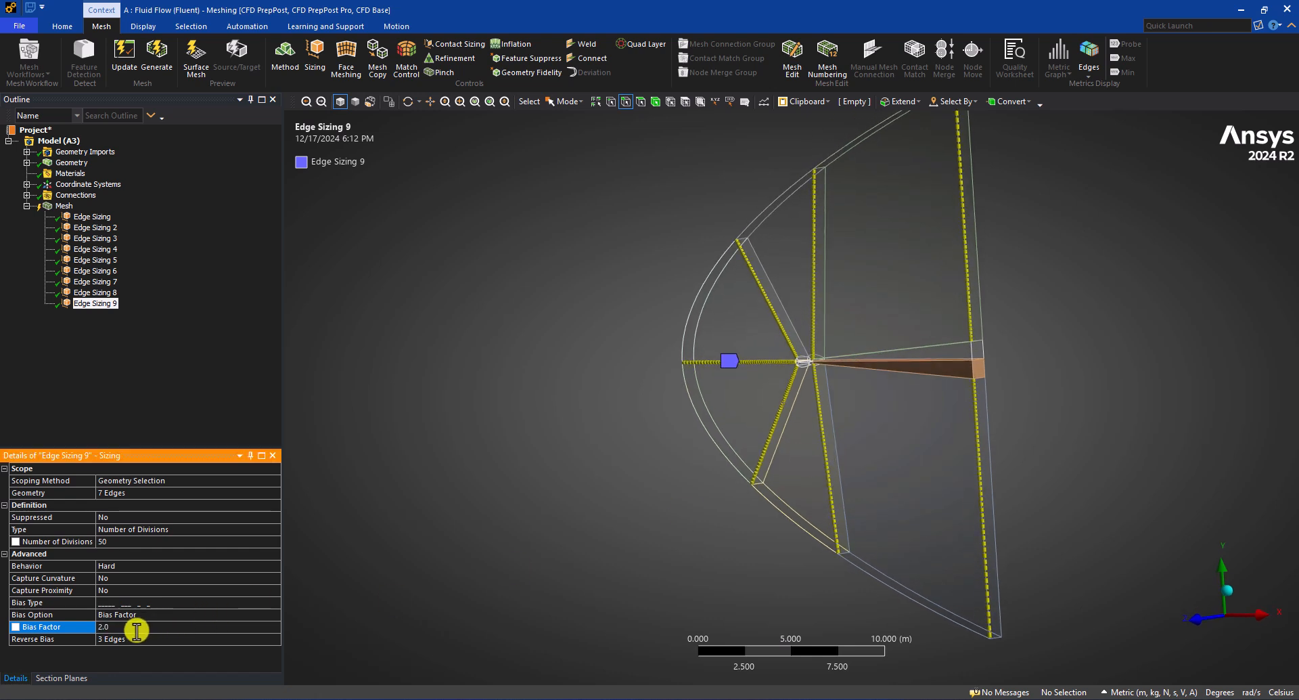
mouse_move(676, 488)
middle_mouse_down()
mouse_move(813, 463)
mouse_move(705, 486)
middle_mouse_up()
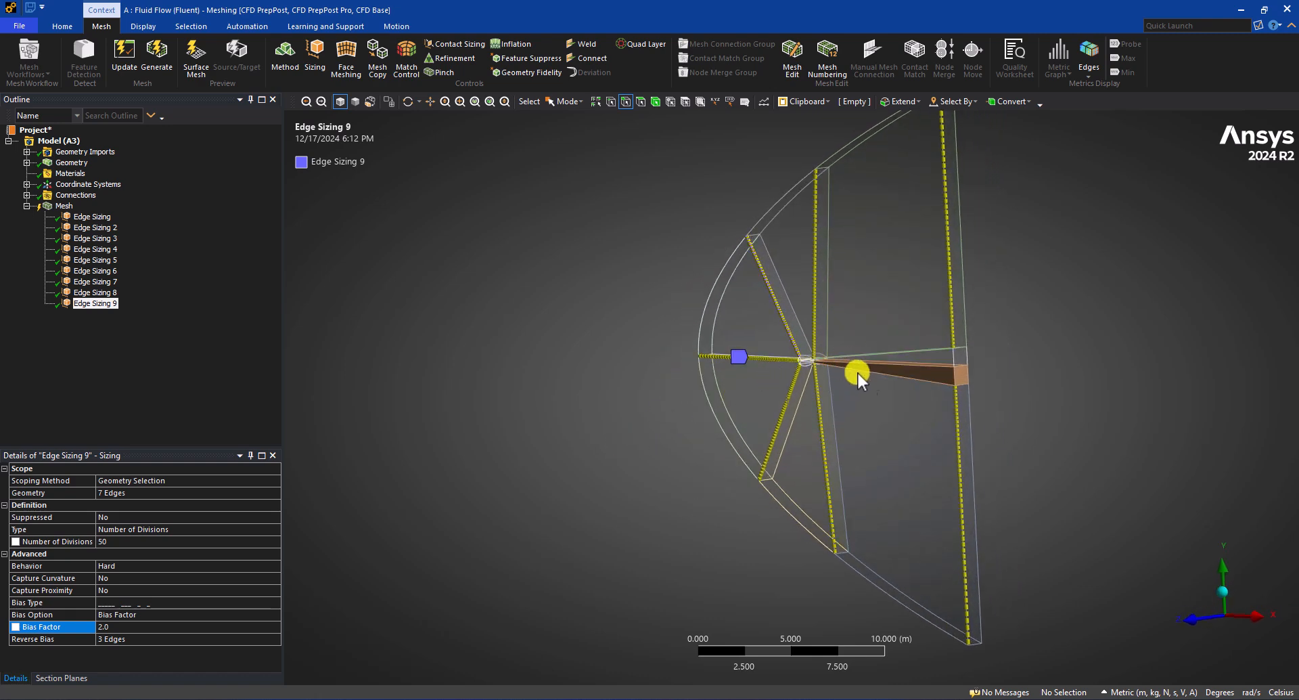
Step: Insert a sizing on the three front-face wake edges running from the airfoil region to the outlet
scroll(873, 385, "up", 5)
middle_click_drag(833, 437, 689, 453)
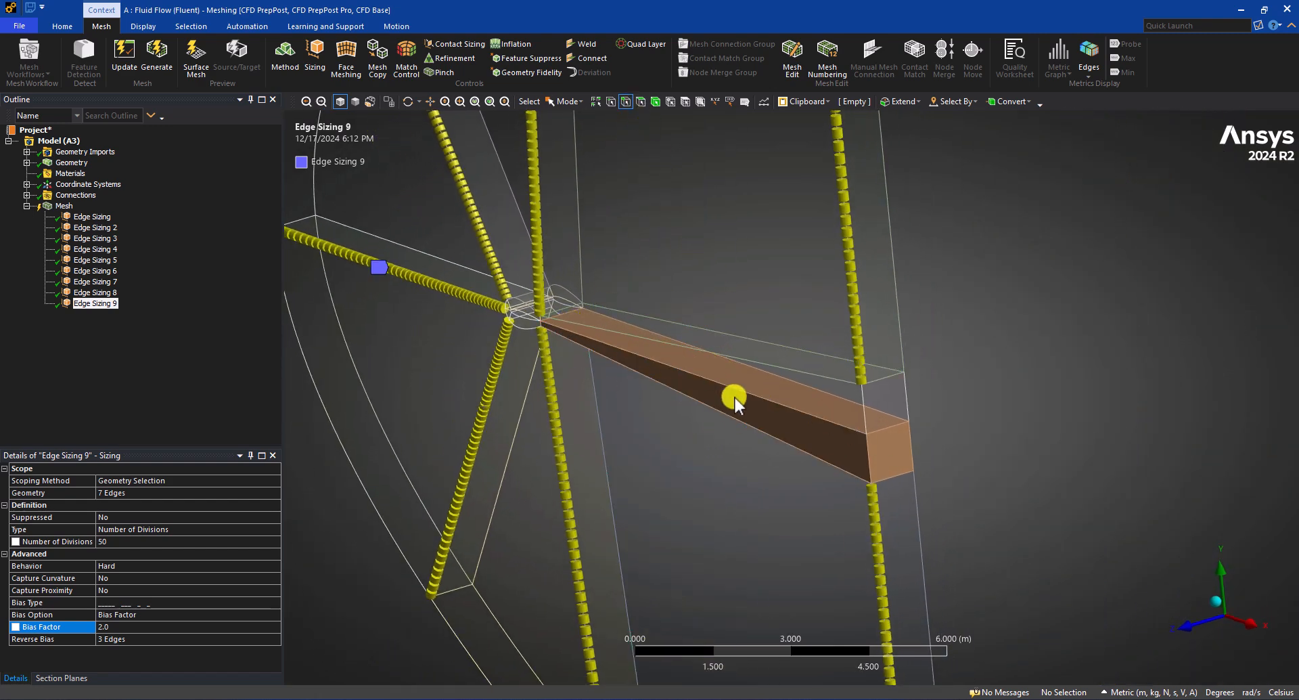
left_click(777, 448)
left_click(774, 400, "ctrl")
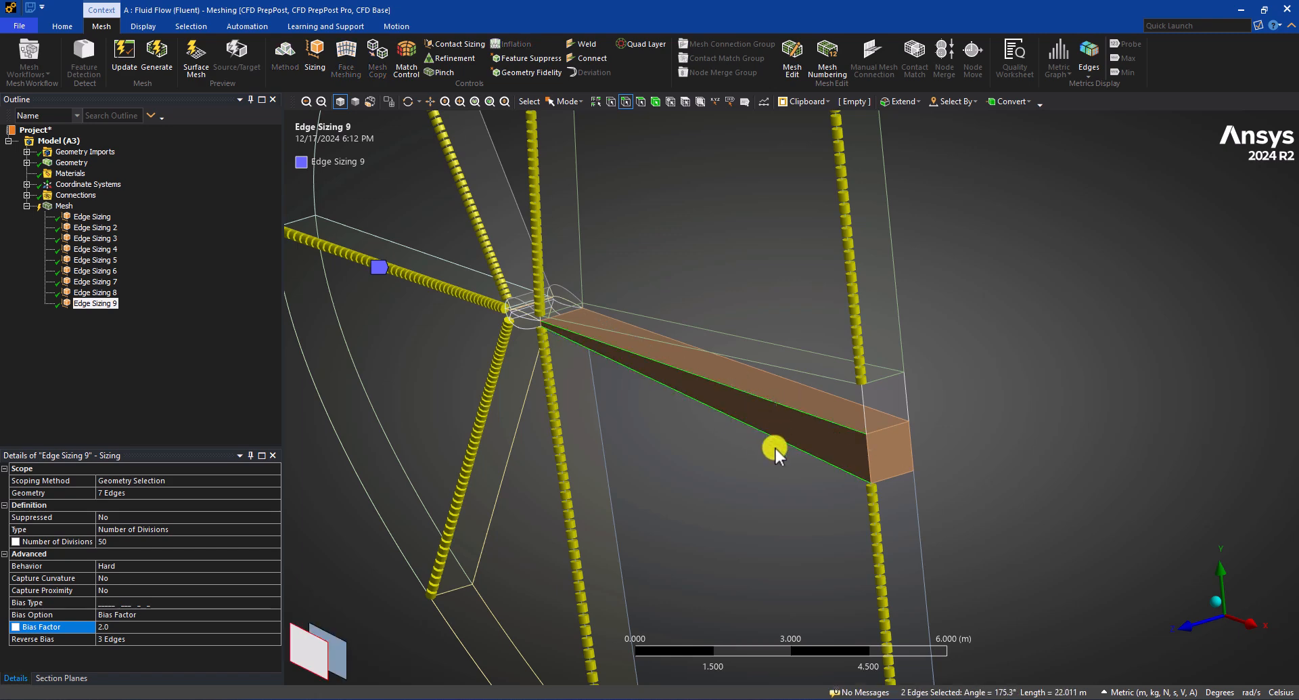
left_click(758, 361, "ctrl")
mouse_move(867, 455)
middle_mouse_down()
mouse_move(835, 458)
mouse_move(874, 449)
middle_mouse_up()
right_click(57, 205)
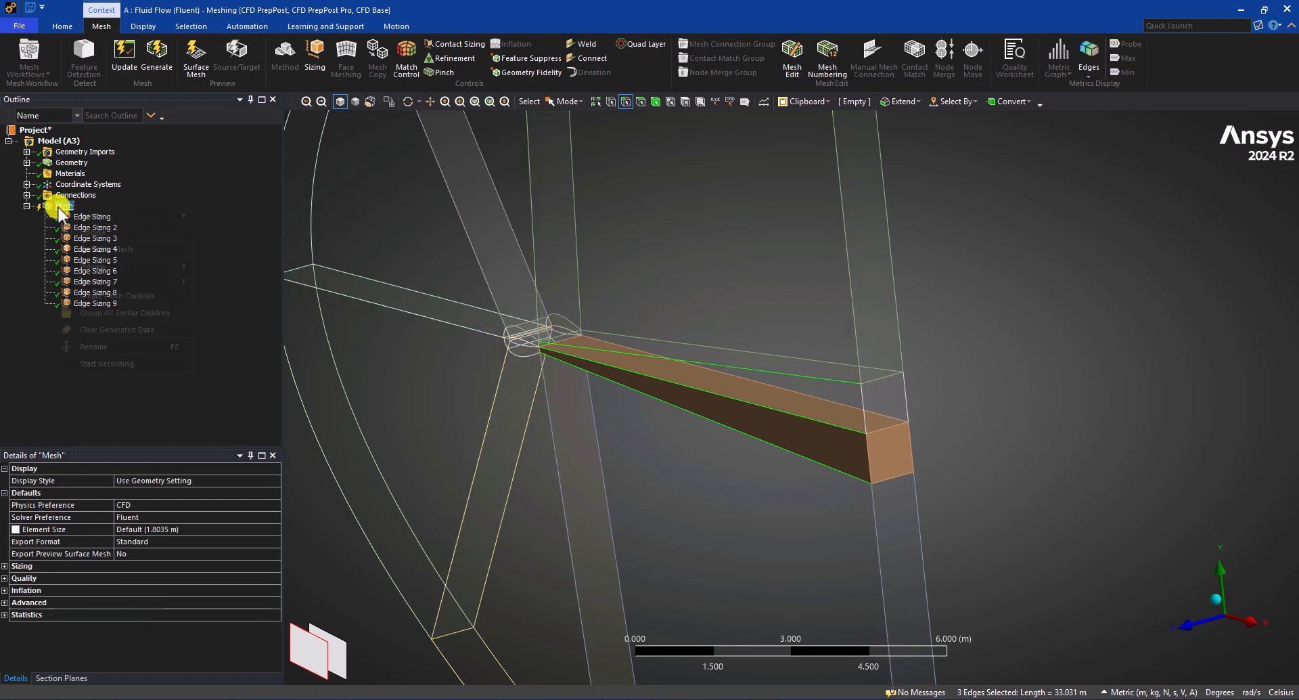
mouse_move(88, 217)
left_click(230, 234)
Step: Define the wake edge sizing by 100 divisions, with Capture Curvature set to No and Behavior to Hard
left_click(129, 540)
left_click(128, 530)
left_click(133, 542)
left_click(131, 541)
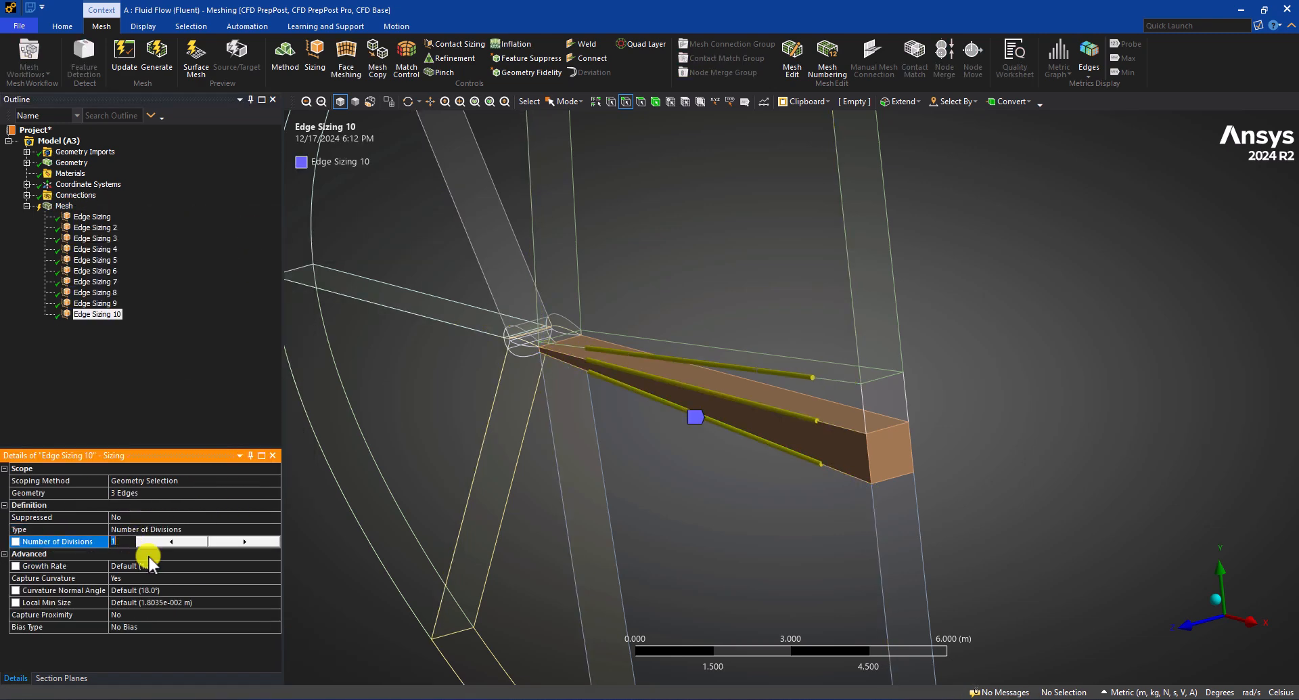
type("100")
key("Return")
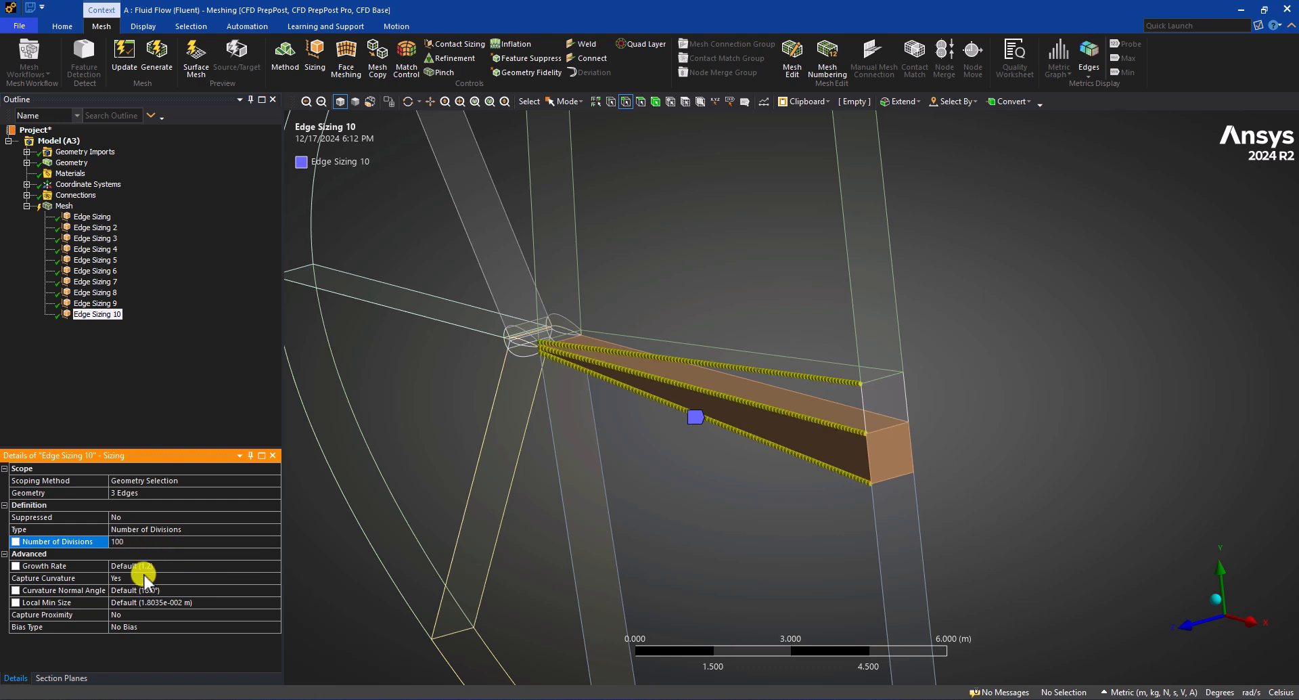
left_click(136, 574)
double_click(133, 567)
Step: Give the wake edge sizing a one-directional long-to-short bias type with Bias Option set to Smooth Transition
left_click(116, 602)
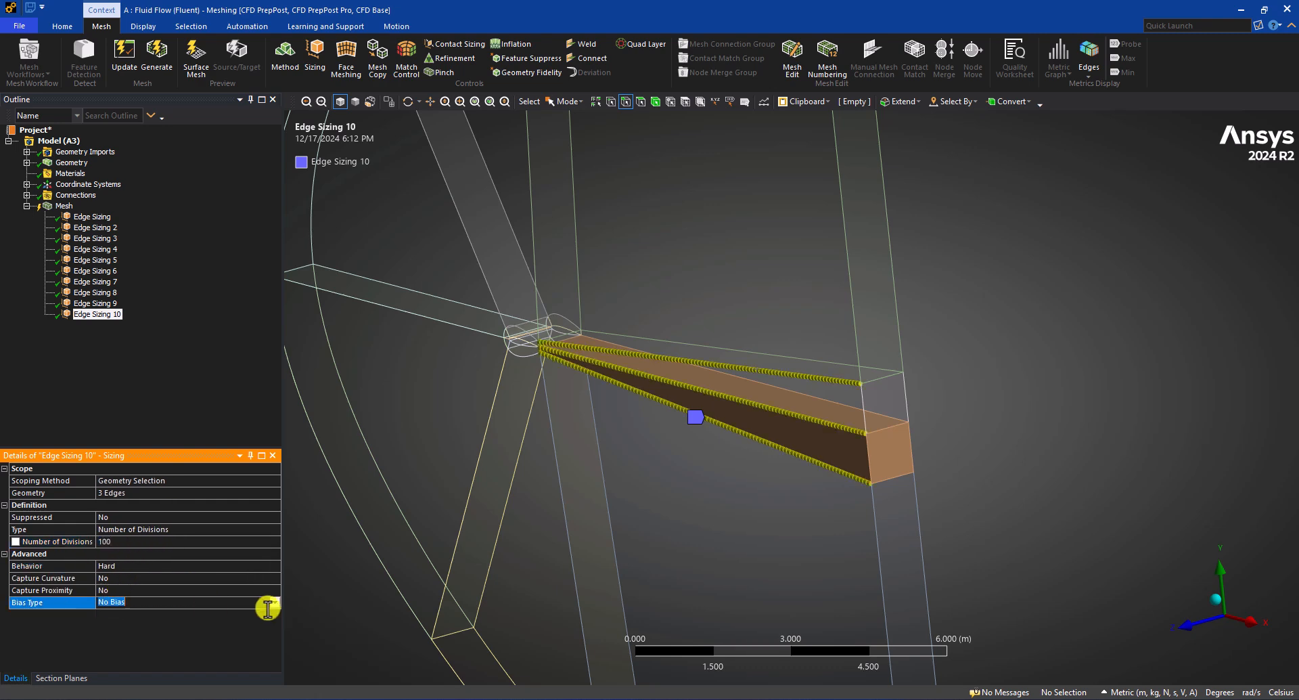
left_click(272, 604)
left_click(169, 614)
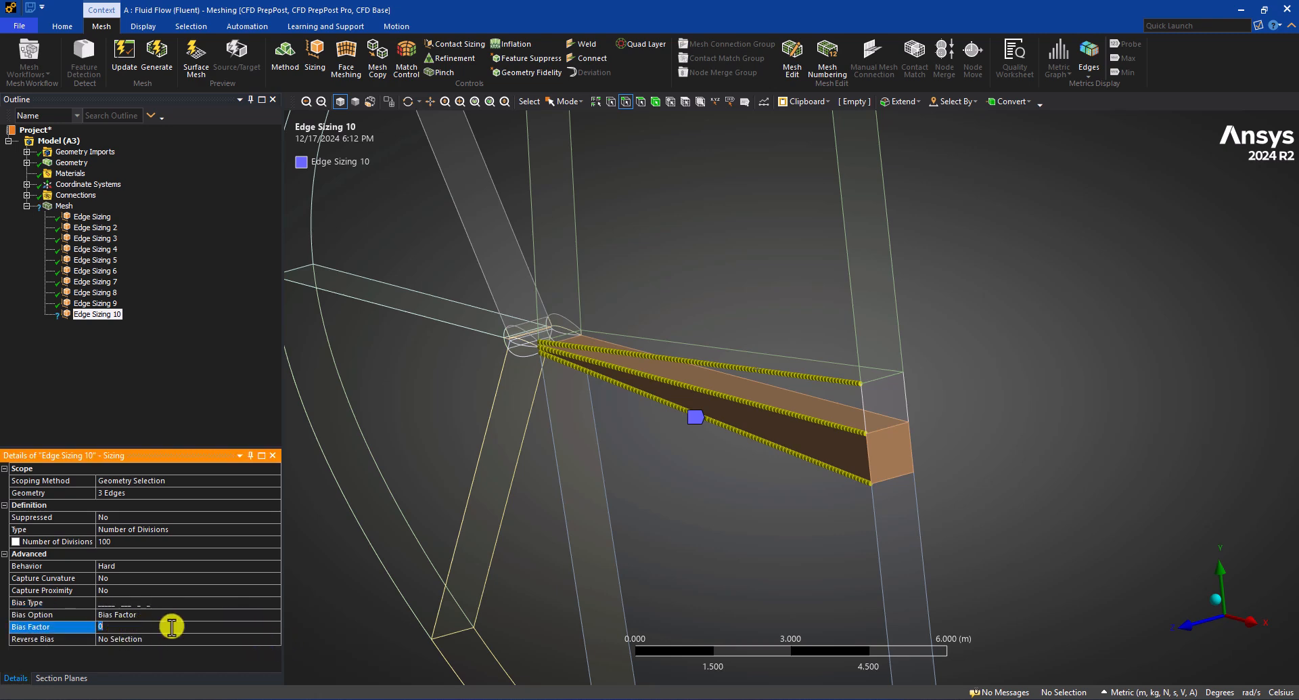
left_click(188, 613)
left_click(275, 614)
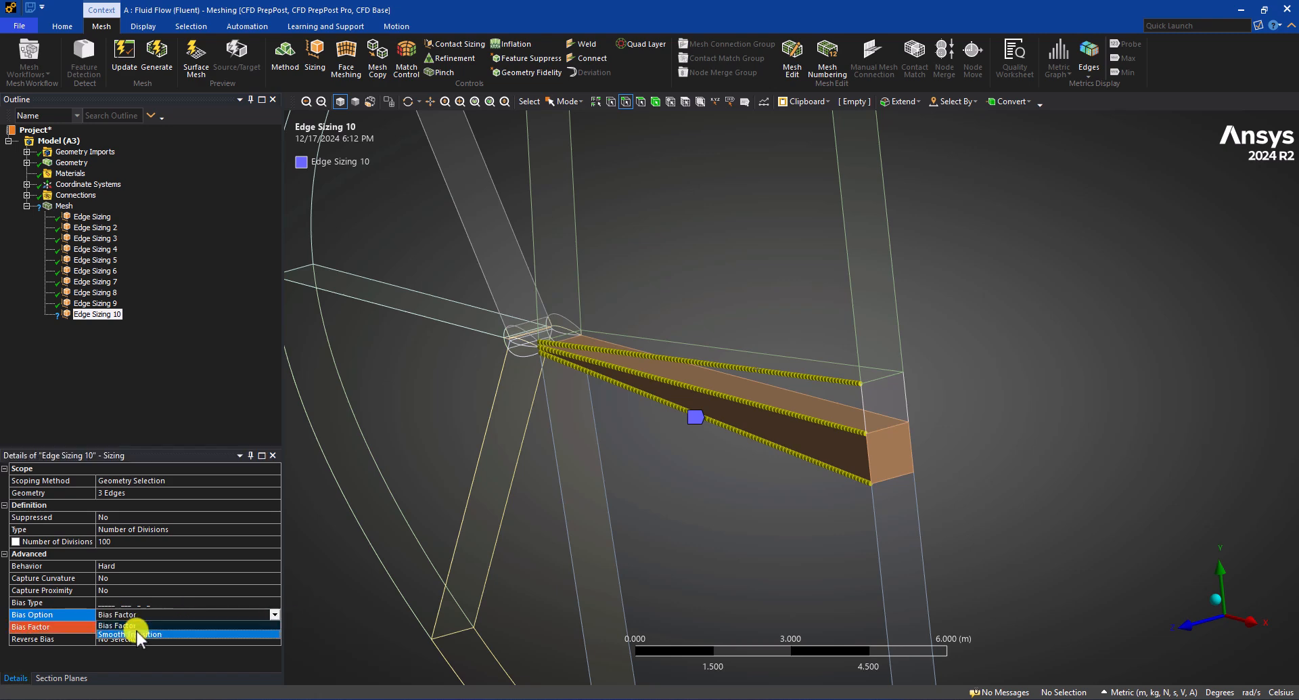
left_click(136, 629)
Step: Reverse the bias on the upper and middle wake edges
middle_click_drag(586, 483, 630, 505)
middle_click_drag(730, 396, 753, 415)
left_click(117, 640)
left_click(804, 374)
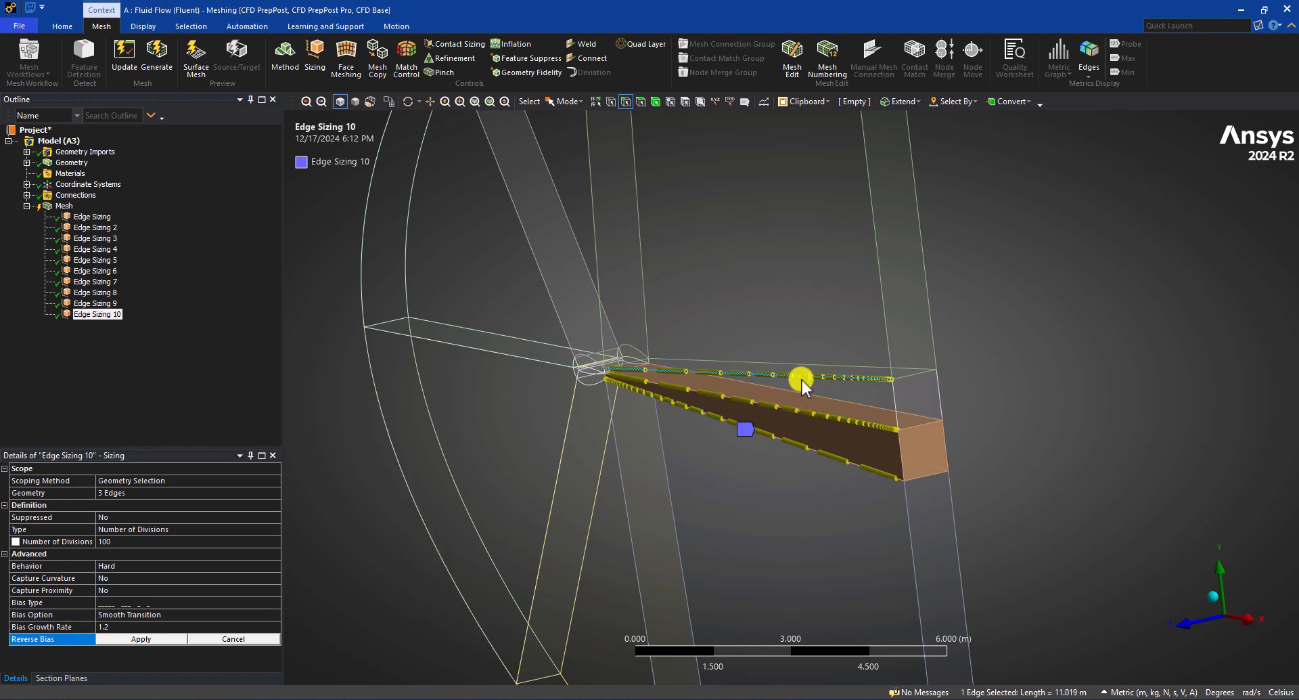
left_click(785, 408, "ctrl")
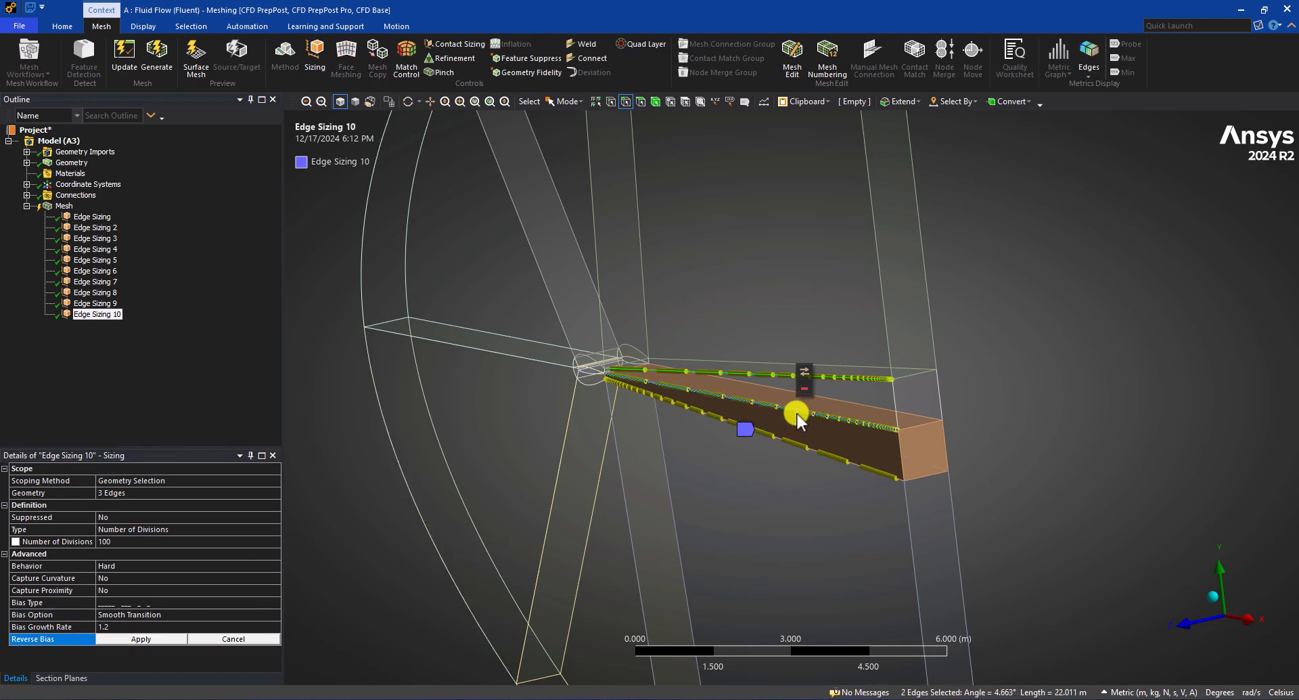
left_click(156, 640)
Step: Set the Bias Growth Rate of the wake edge sizing to 1.06
left_click(108, 626)
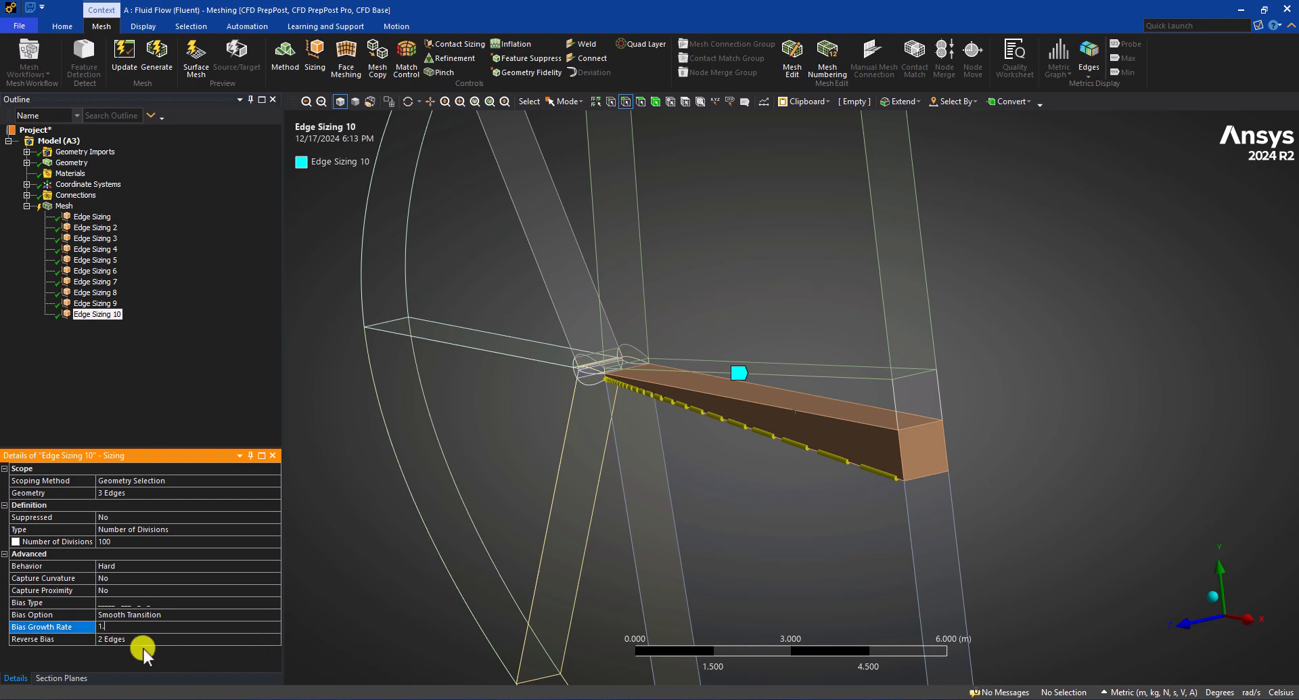
key("Return")
mouse_move(624, 405)
middle_mouse_down()
mouse_move(709, 396)
mouse_move(623, 410)
middle_mouse_up()
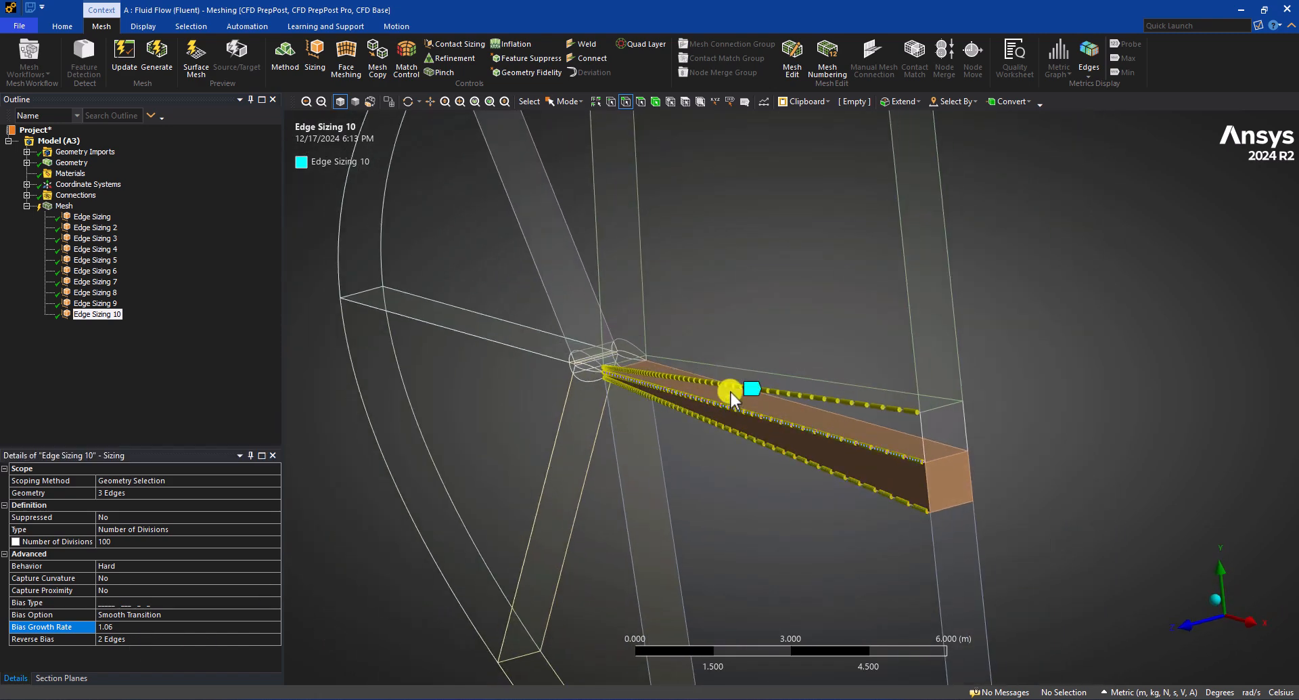
Step: Insert a sizing on the two outer boundary edges that run above and below the wake to the outlet
scroll(748, 445, "down", 8)
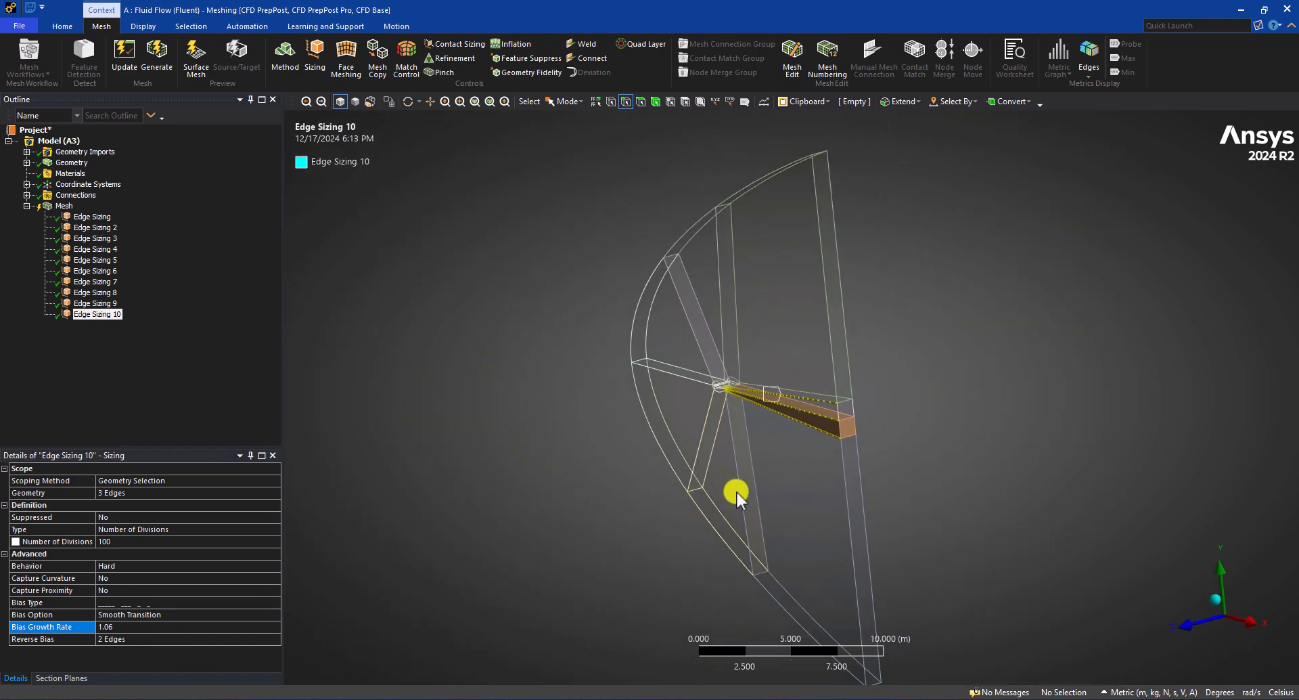
left_click(747, 205)
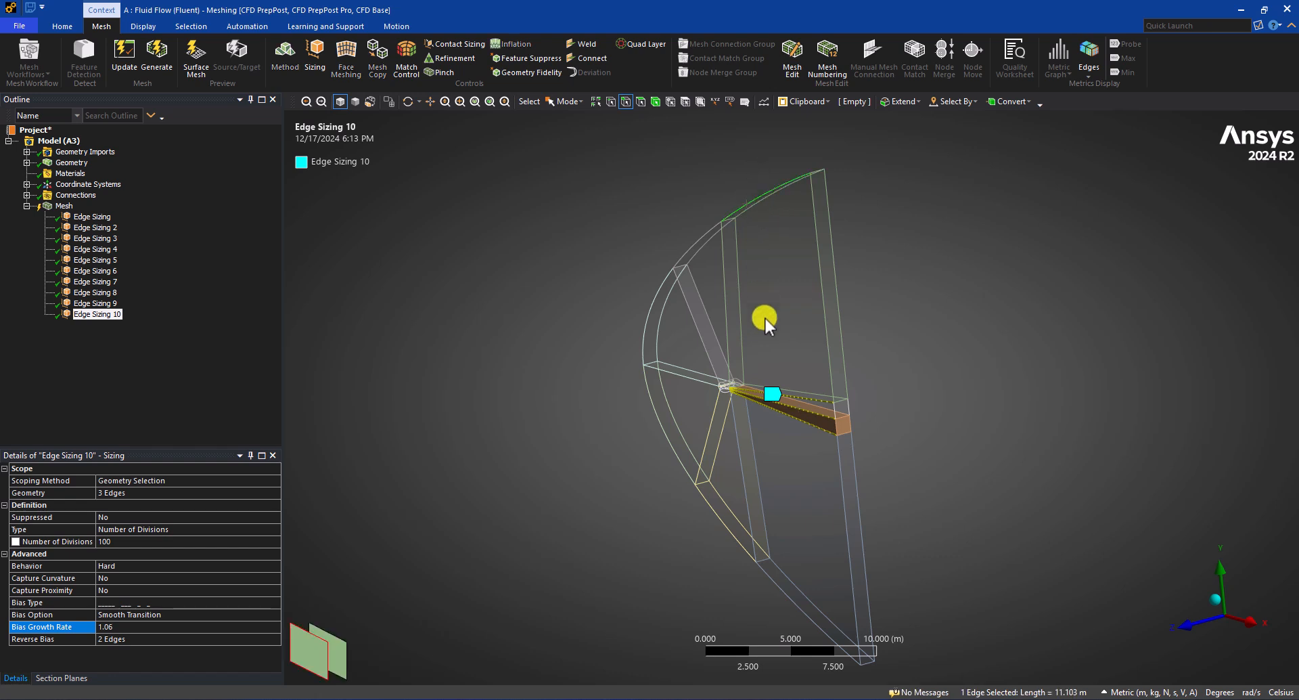
left_click(789, 598, "ctrl")
right_click(54, 206)
mouse_move(88, 212)
left_click(227, 231)
Step: Set the outer boundary edge sizing to 100 divisions using the Number of Divisions type, with Behavior set to Hard
double_click(130, 529)
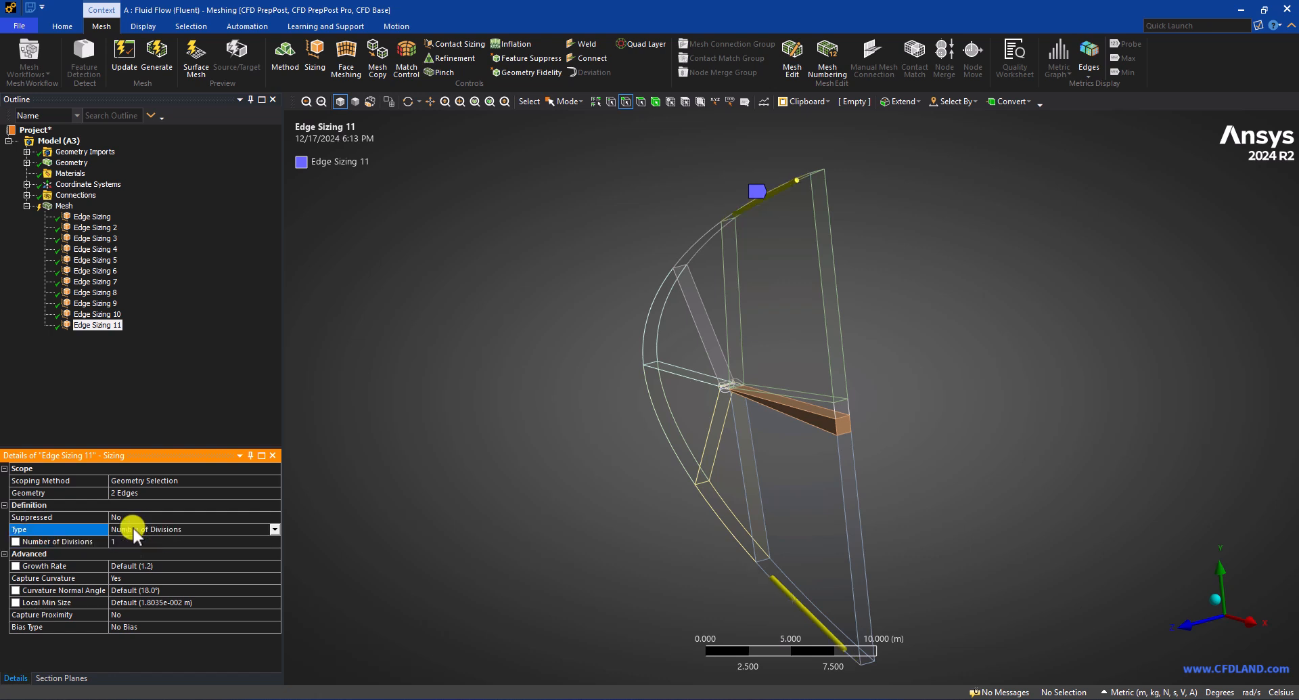
left_click(133, 541)
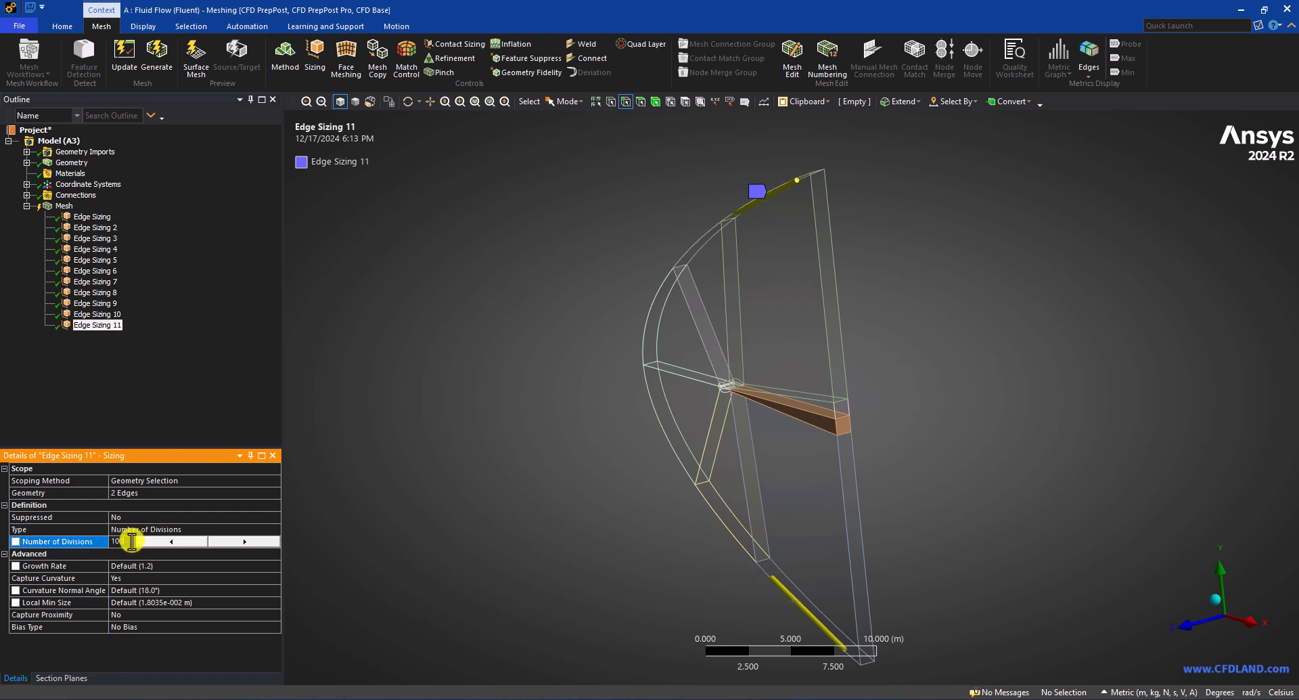
key("Return")
left_click(122, 578)
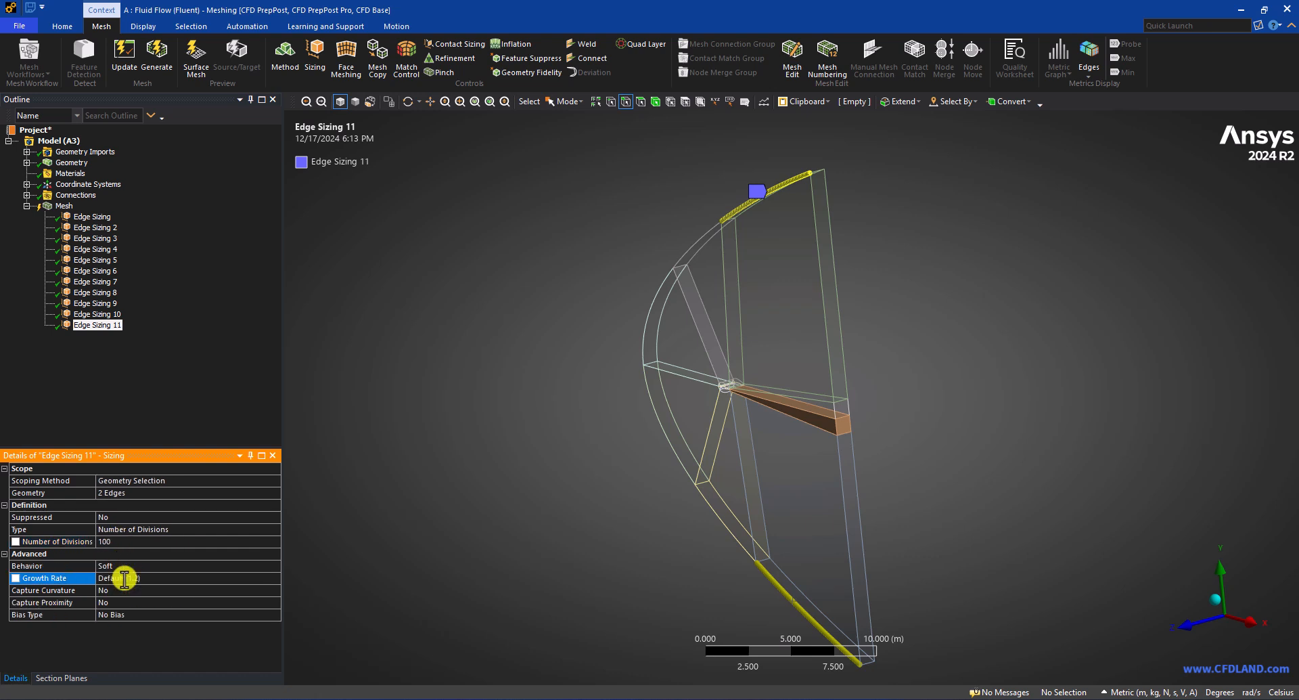
double_click(106, 567)
middle_click_drag(764, 444, 855, 433)
middle_click_drag(776, 438, 776, 434)
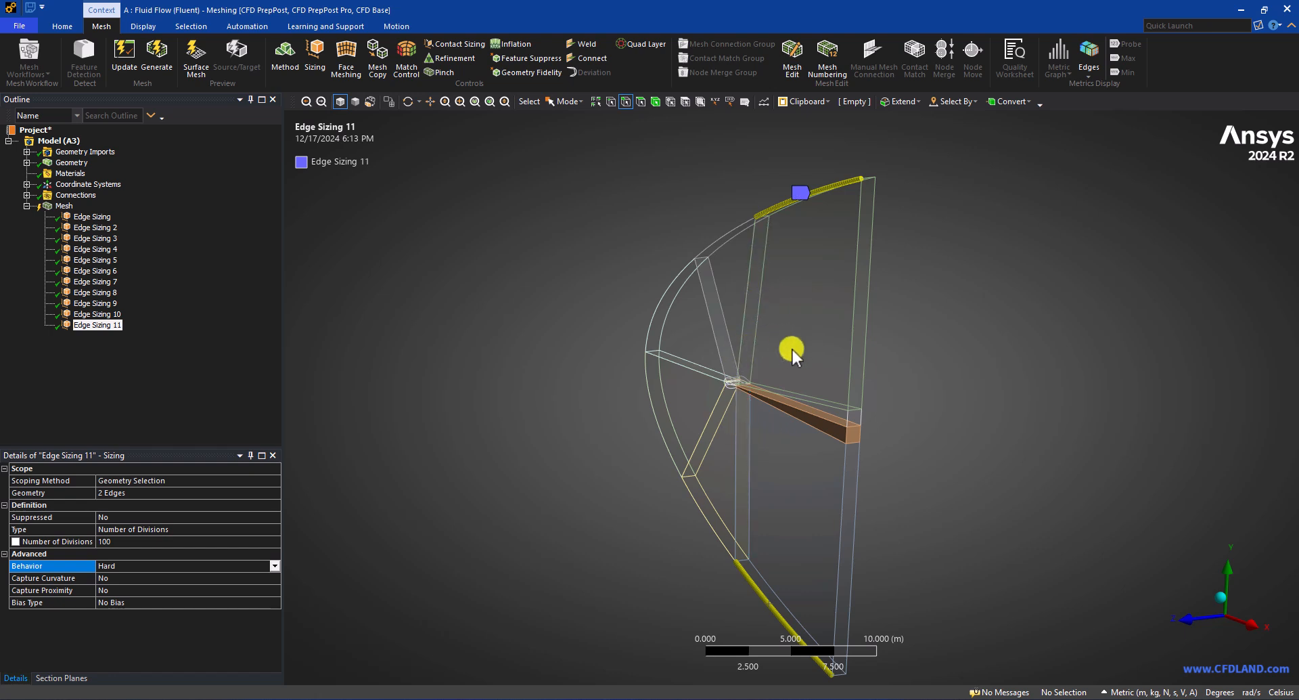
Step: Insert a mesh method control scoped to all 12 bodies of the flow domain
left_click(58, 206)
right_click(59, 205)
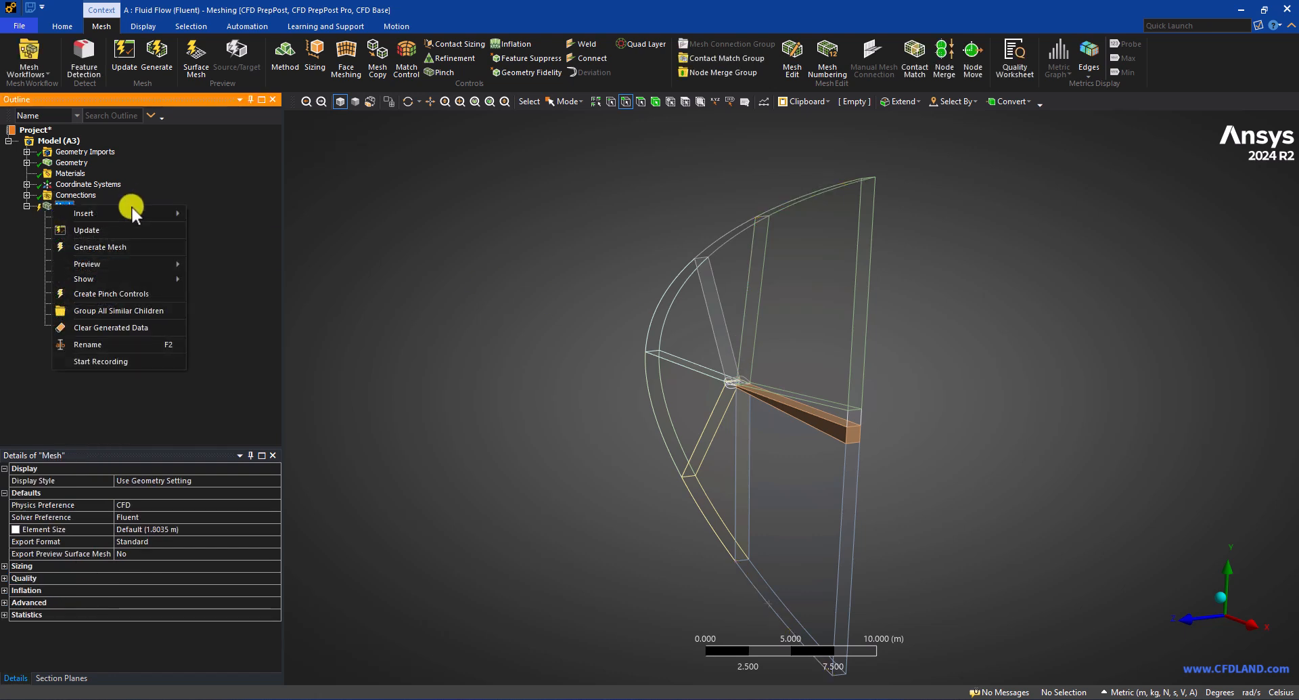
mouse_move(128, 214)
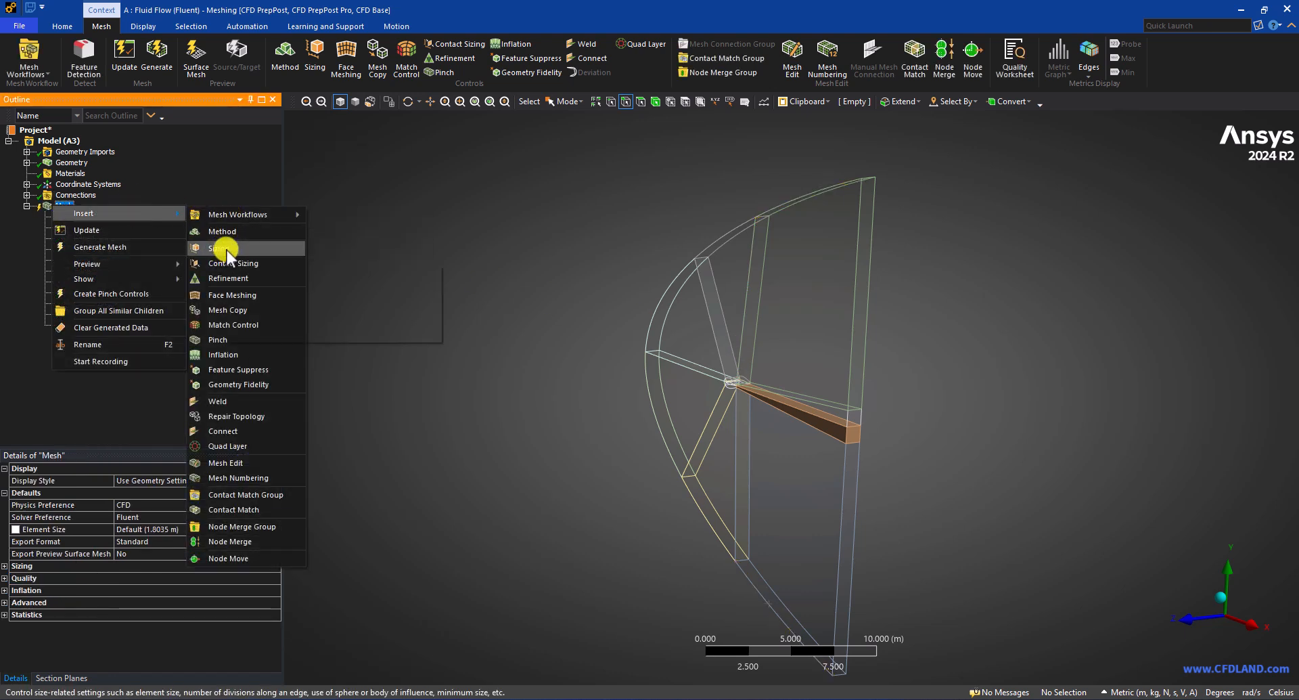
left_click(230, 232)
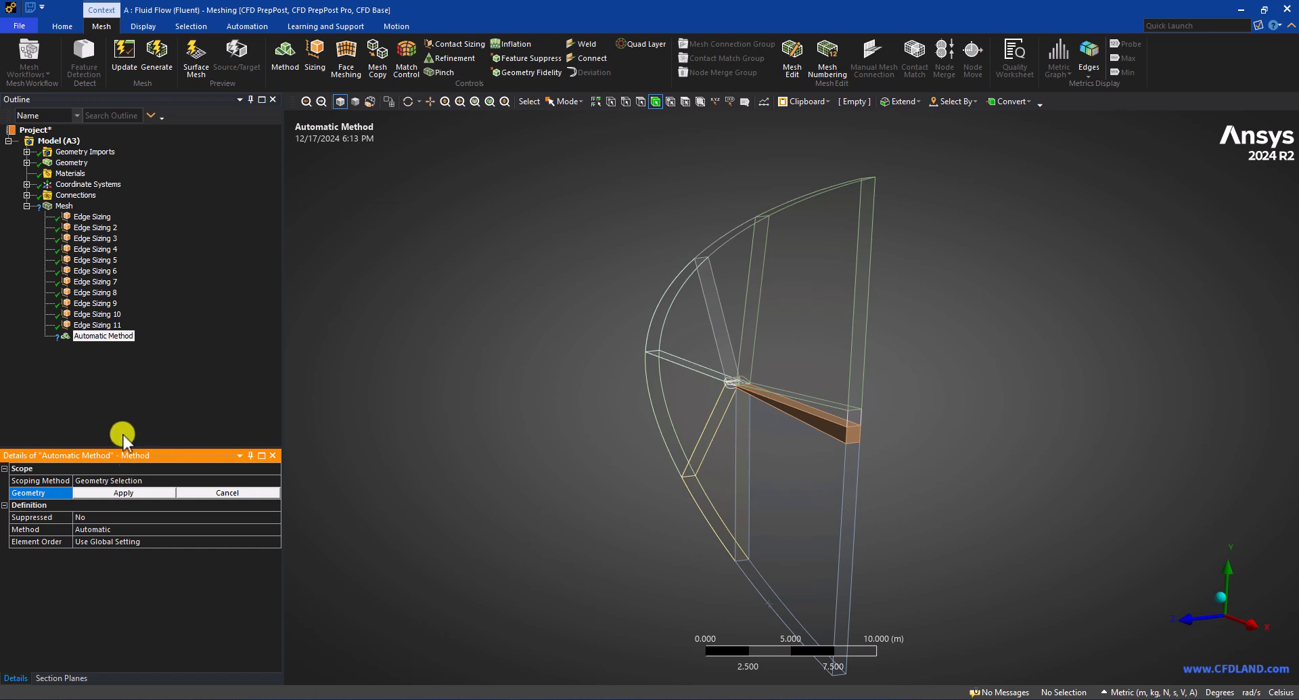
right_click(464, 331)
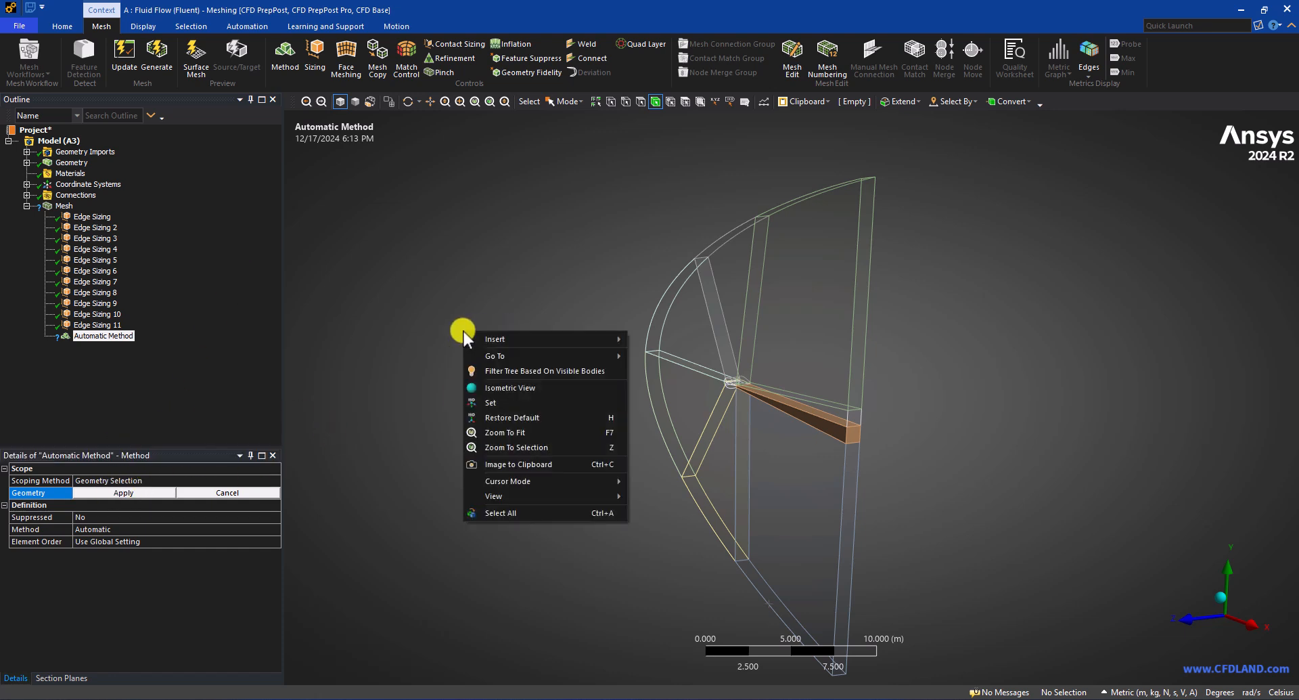
left_click(501, 514)
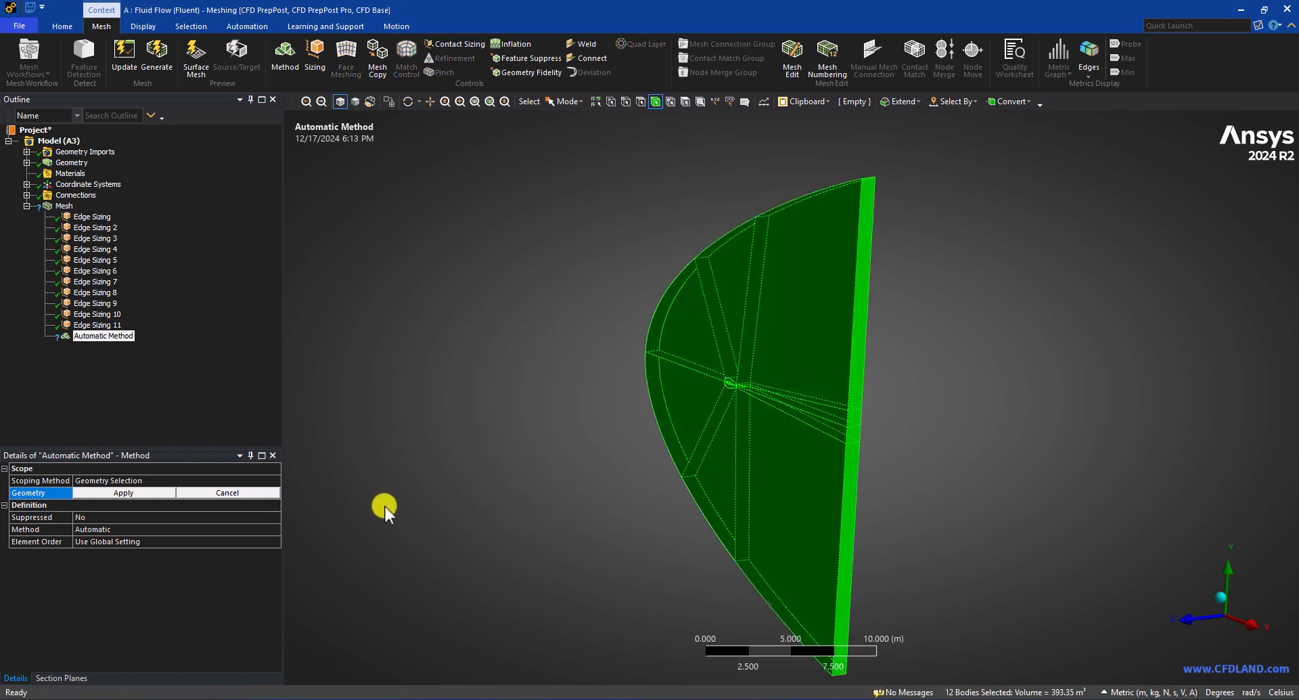
left_click(149, 492)
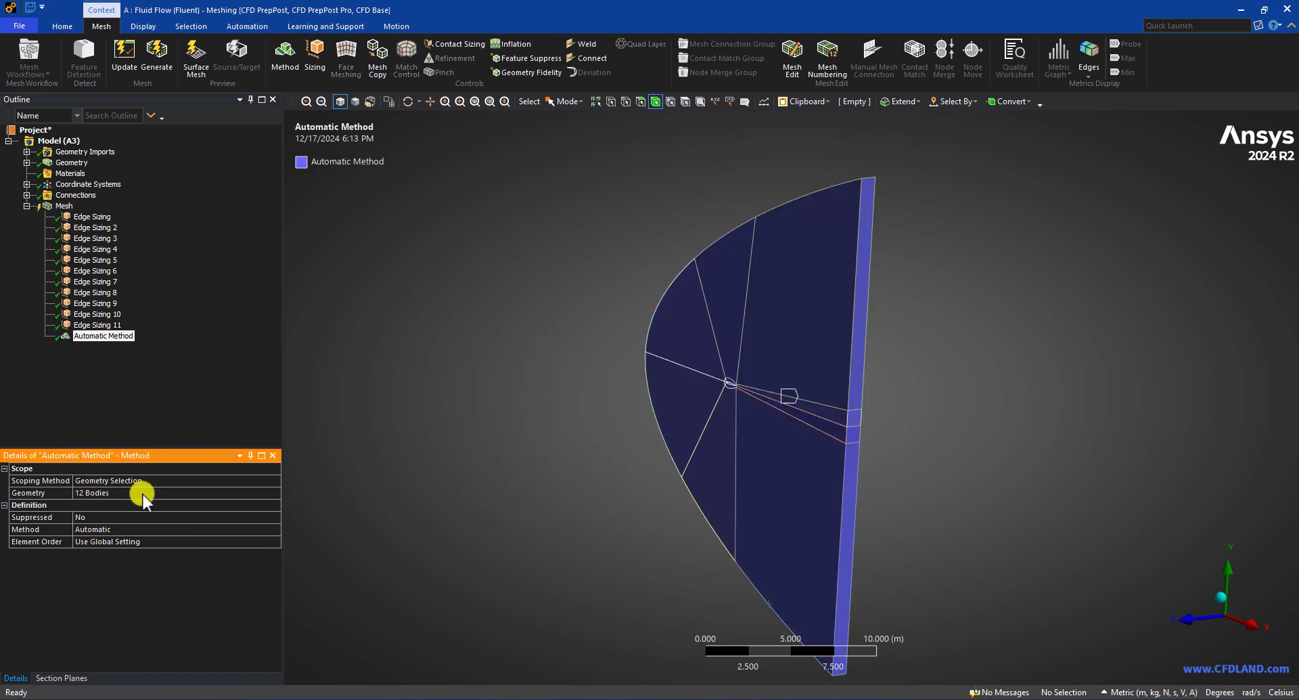
Step: Change the mesh method of the 12 bodies to Sweep
left_click(119, 530)
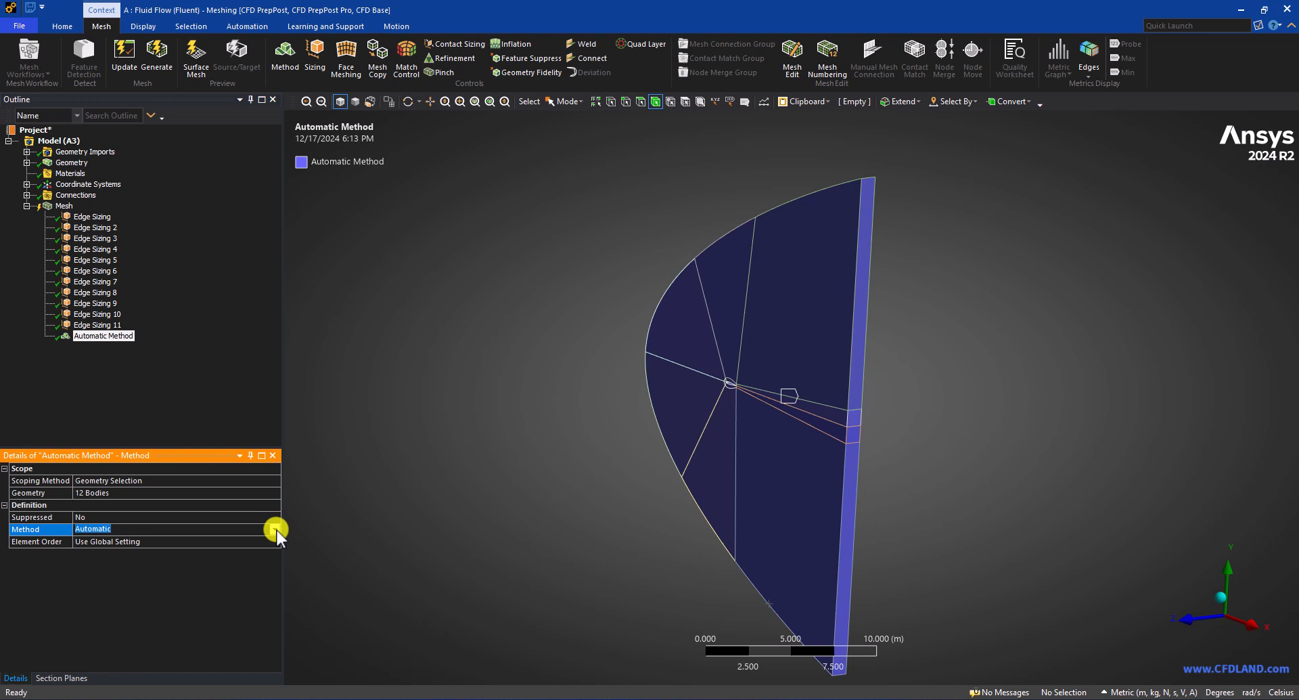
left_click(274, 530)
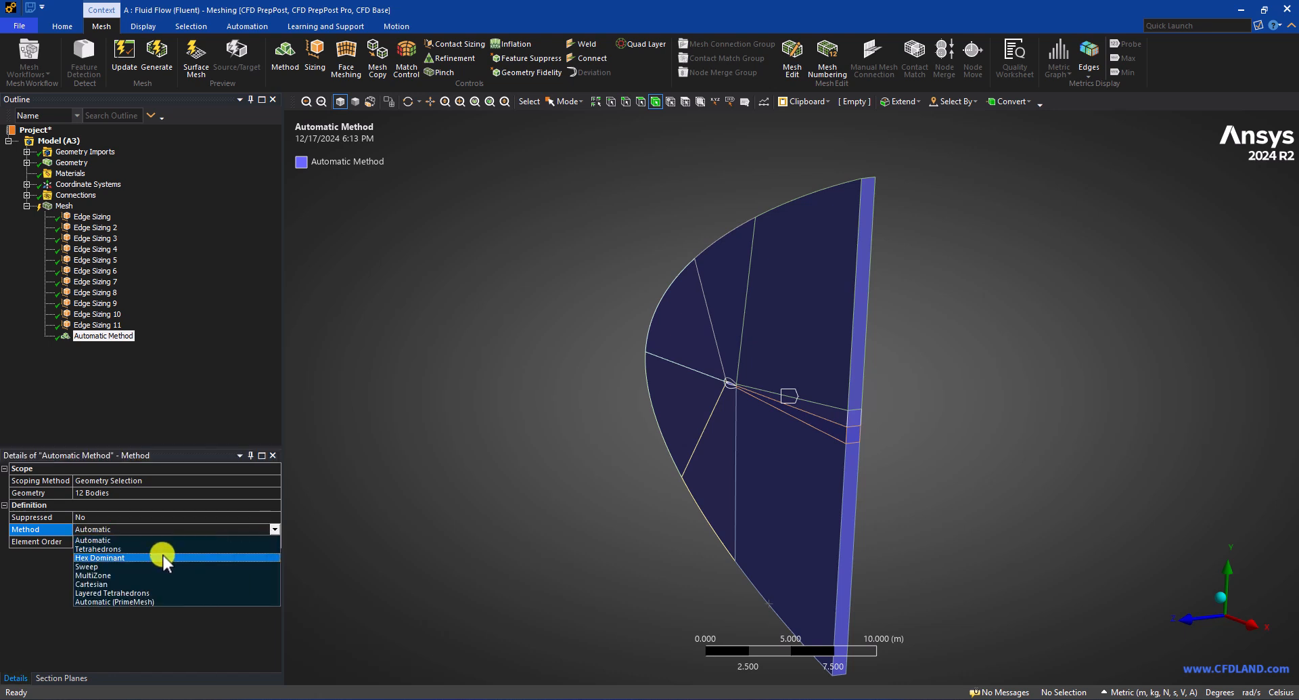
left_click(102, 566)
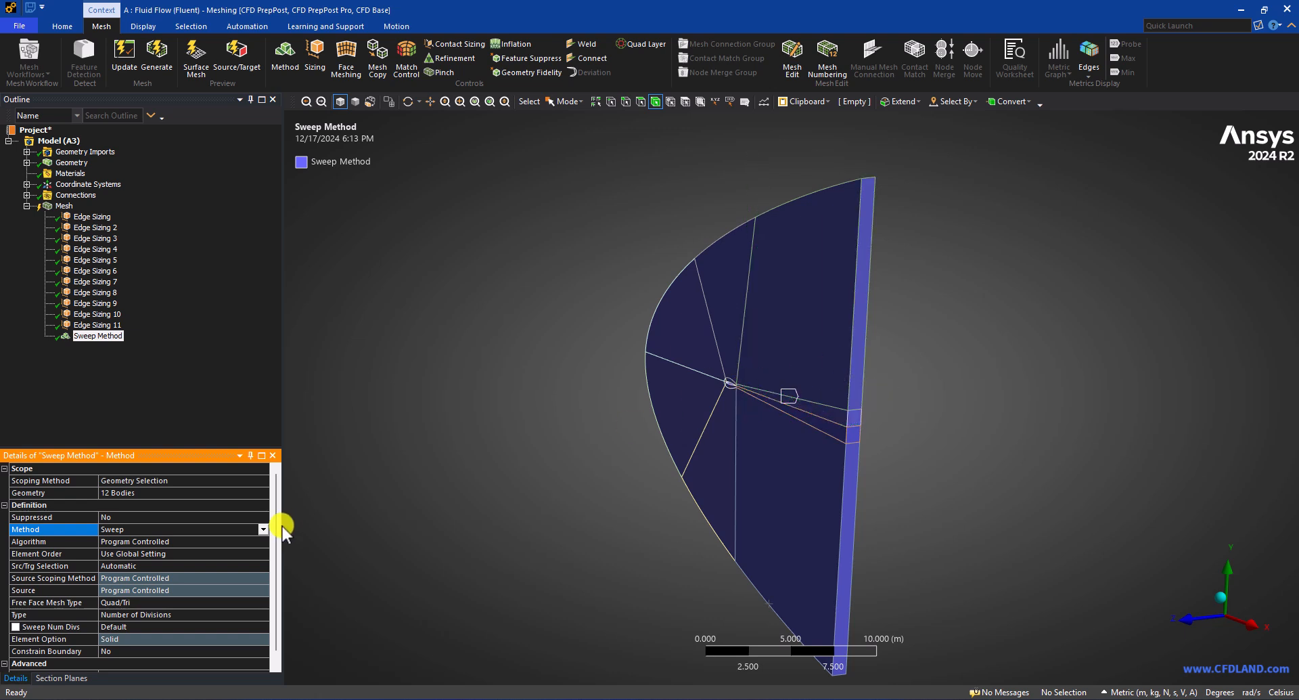
Step: Set the sweep's source/target selection to Manual Source and assign the 12 front faces of the domain as the source
left_click(86, 565)
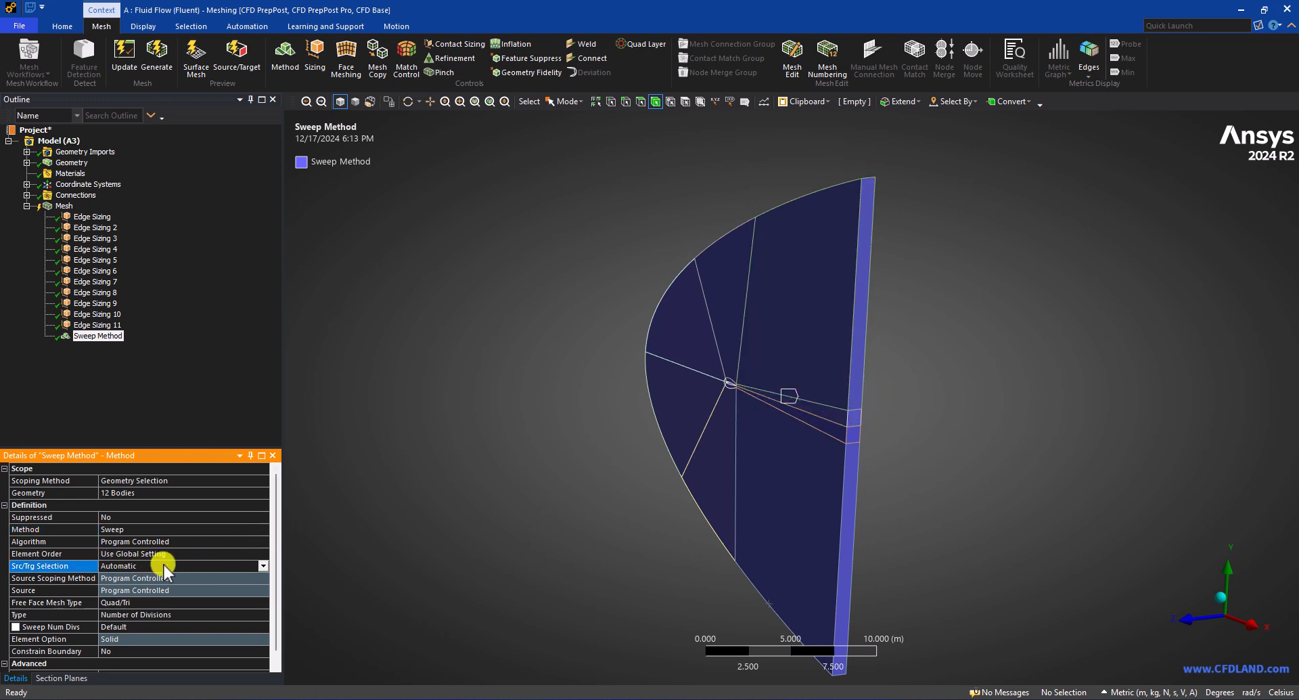
left_click(264, 567)
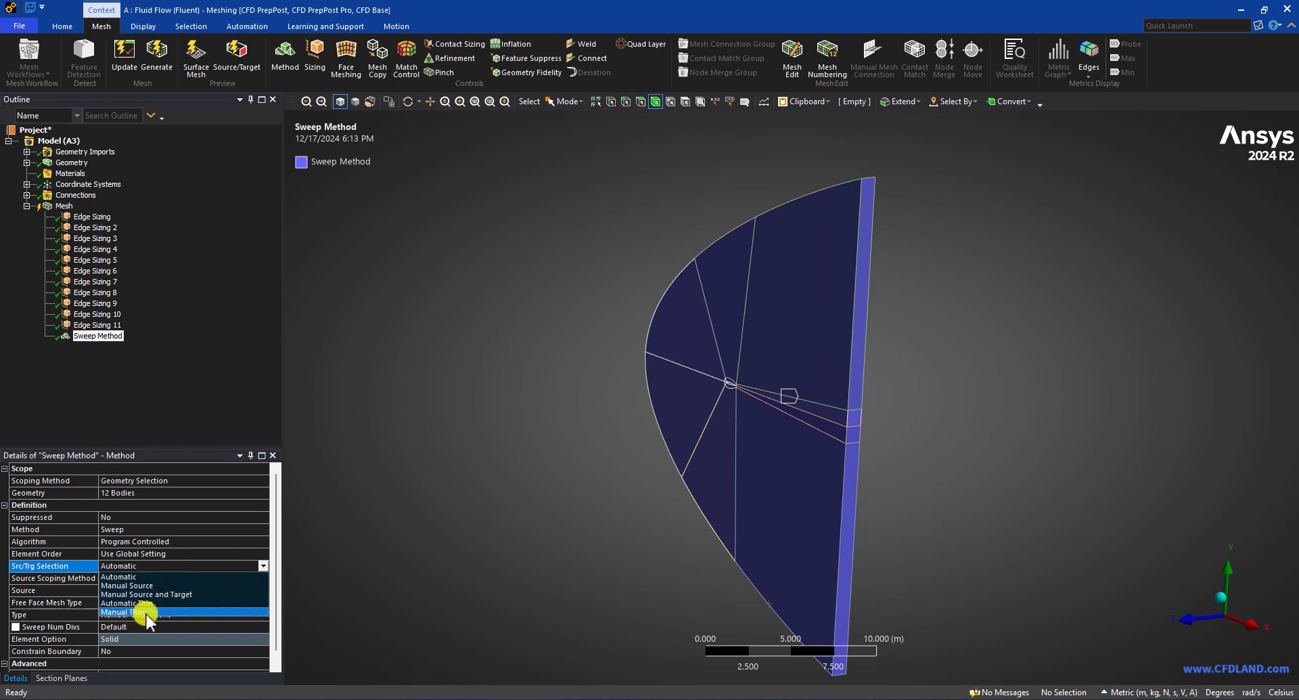
left_click(135, 585)
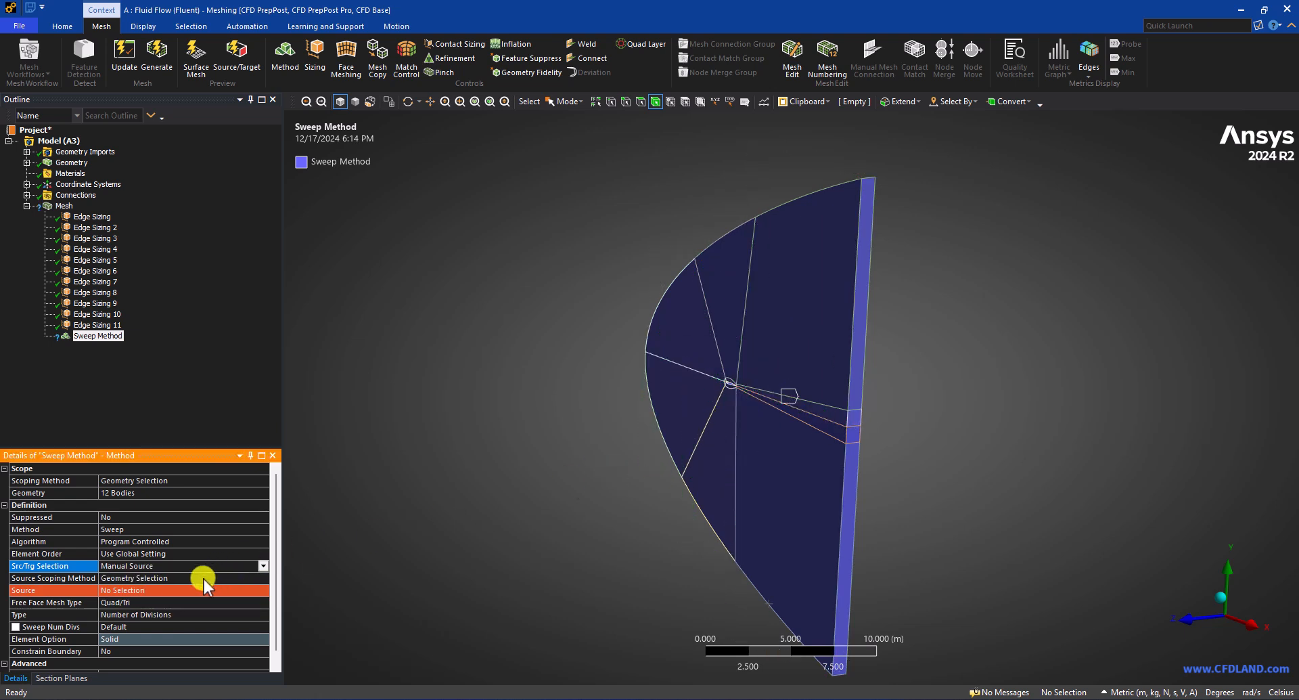
left_click(138, 590)
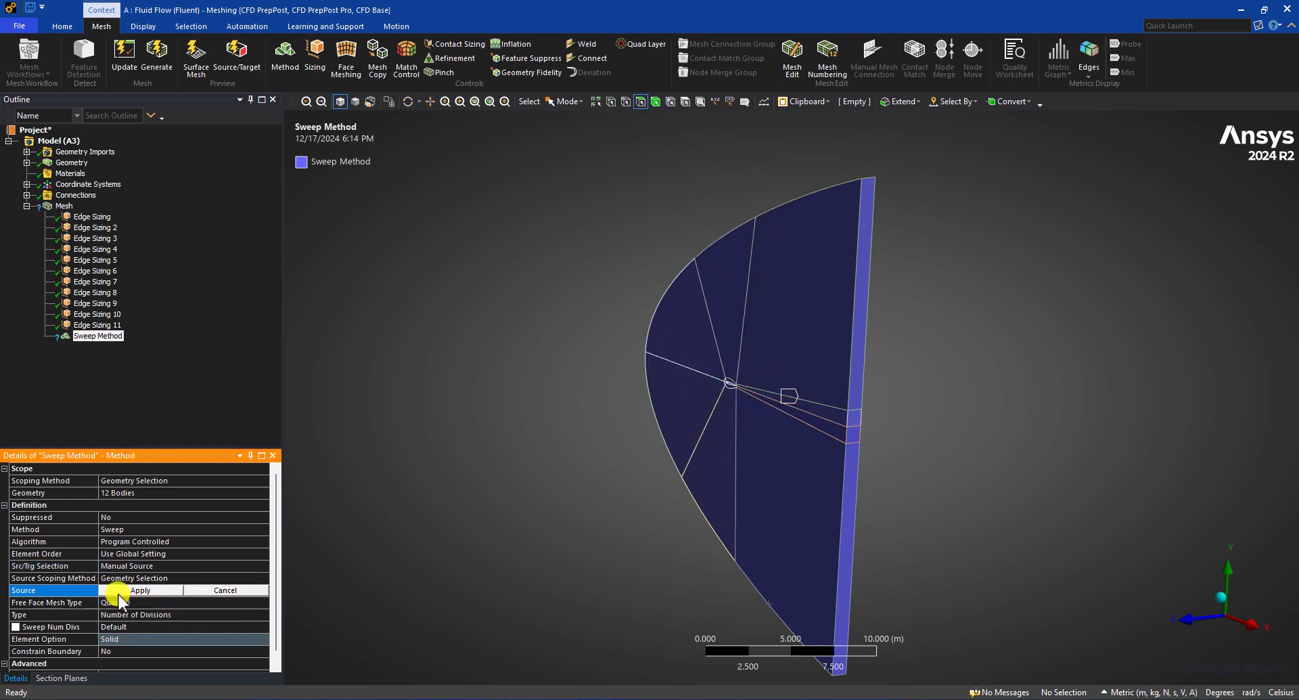
mouse_move(772, 339)
left_mouse_down()
mouse_move(734, 328)
mouse_move(696, 366)
mouse_move(716, 424)
mouse_move(762, 453)
mouse_move(687, 444)
mouse_move(623, 413)
mouse_move(638, 386)
mouse_move(550, 494)
left_mouse_up()
scroll(737, 378, "up", 5)
left_click(142, 591)
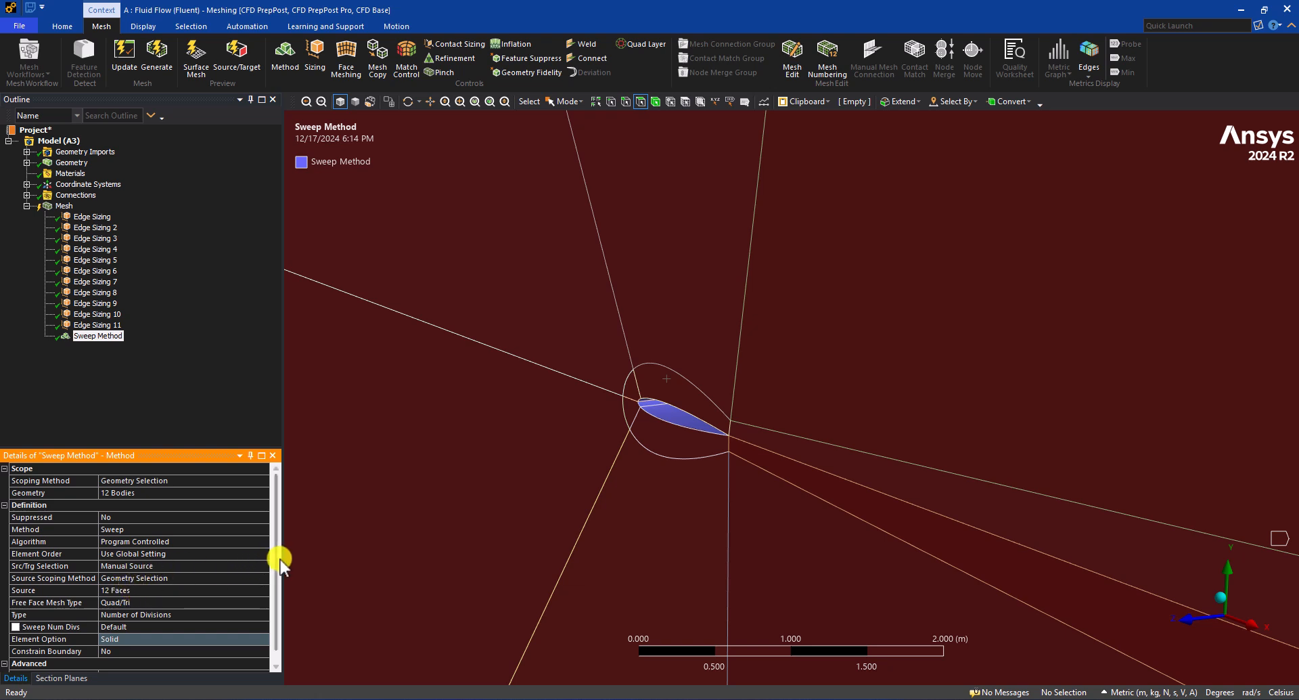
Step: Set the sweep method's Free Face Mesh Type to All Quad
left_click(63, 602)
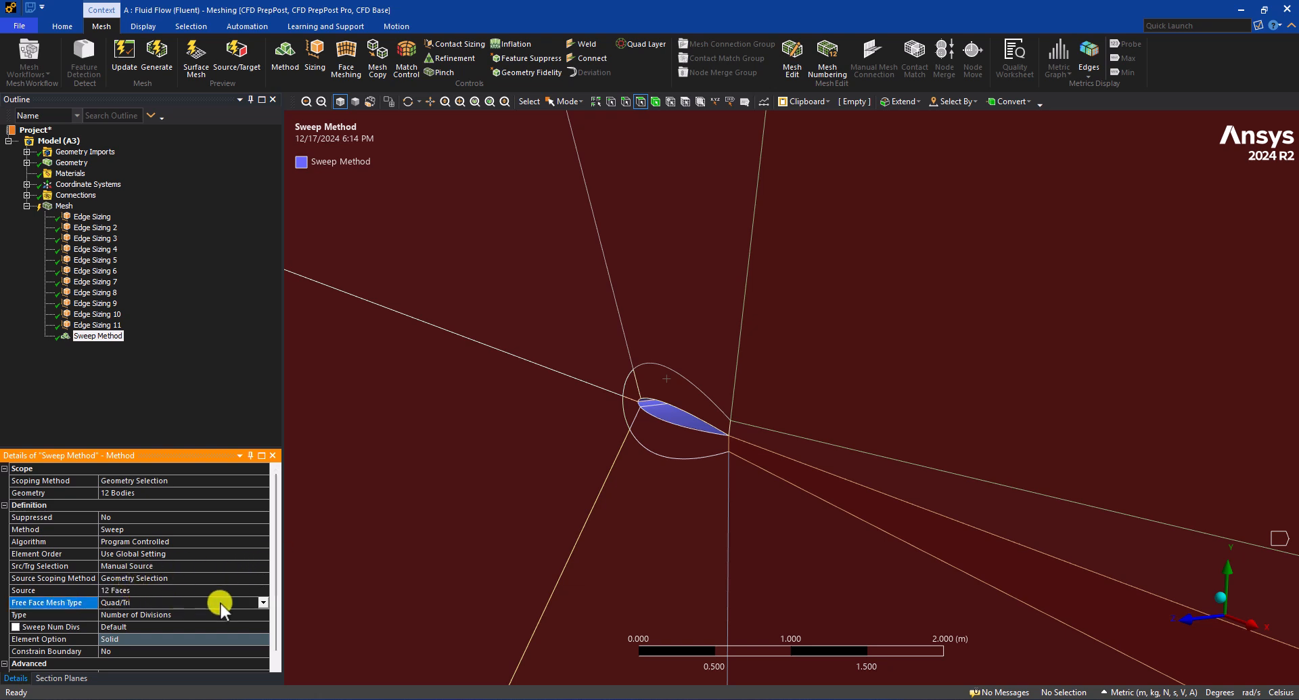
left_click(264, 602)
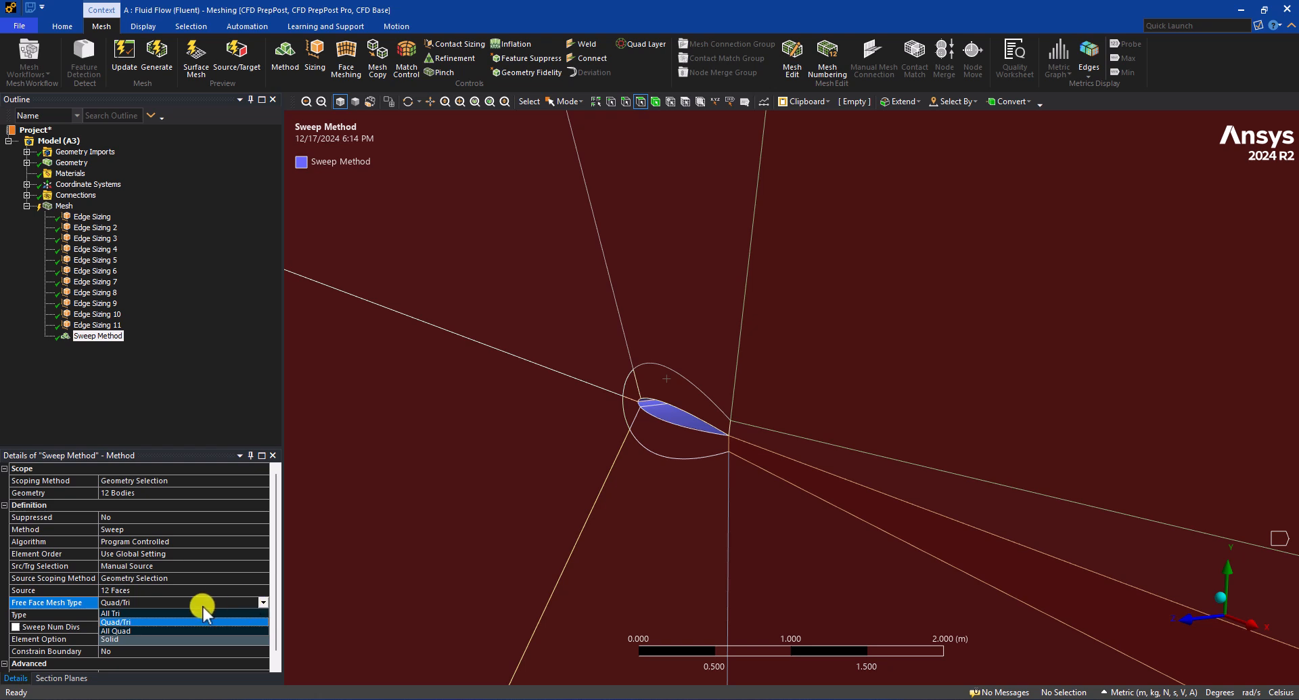
left_click(112, 630)
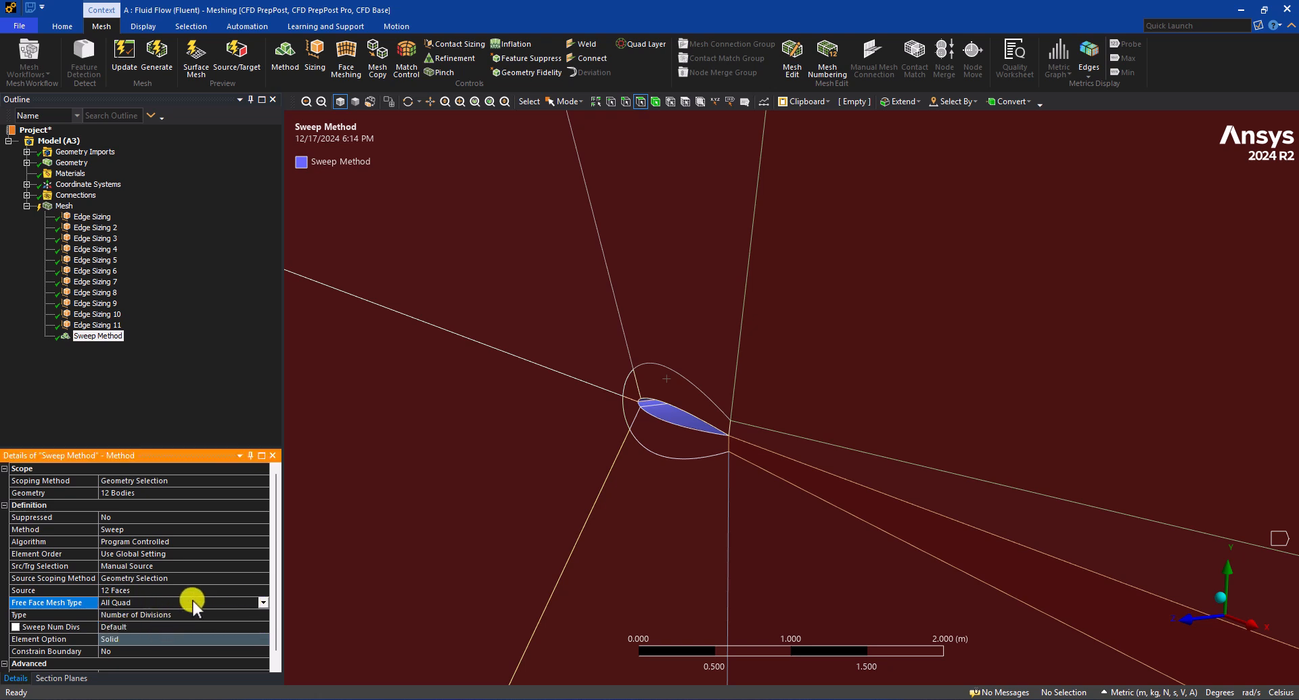
Step: Set the number of sweep divisions to 10
scroll(638, 301, "down", 5)
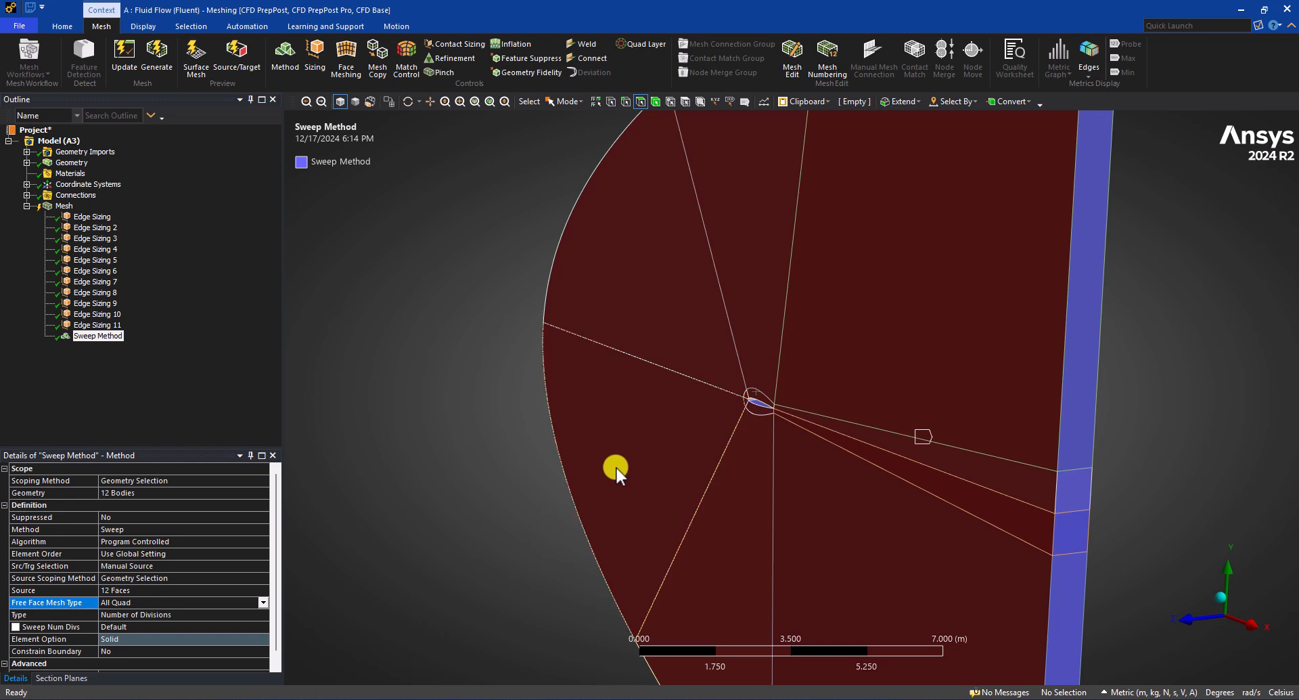
left_click(122, 627)
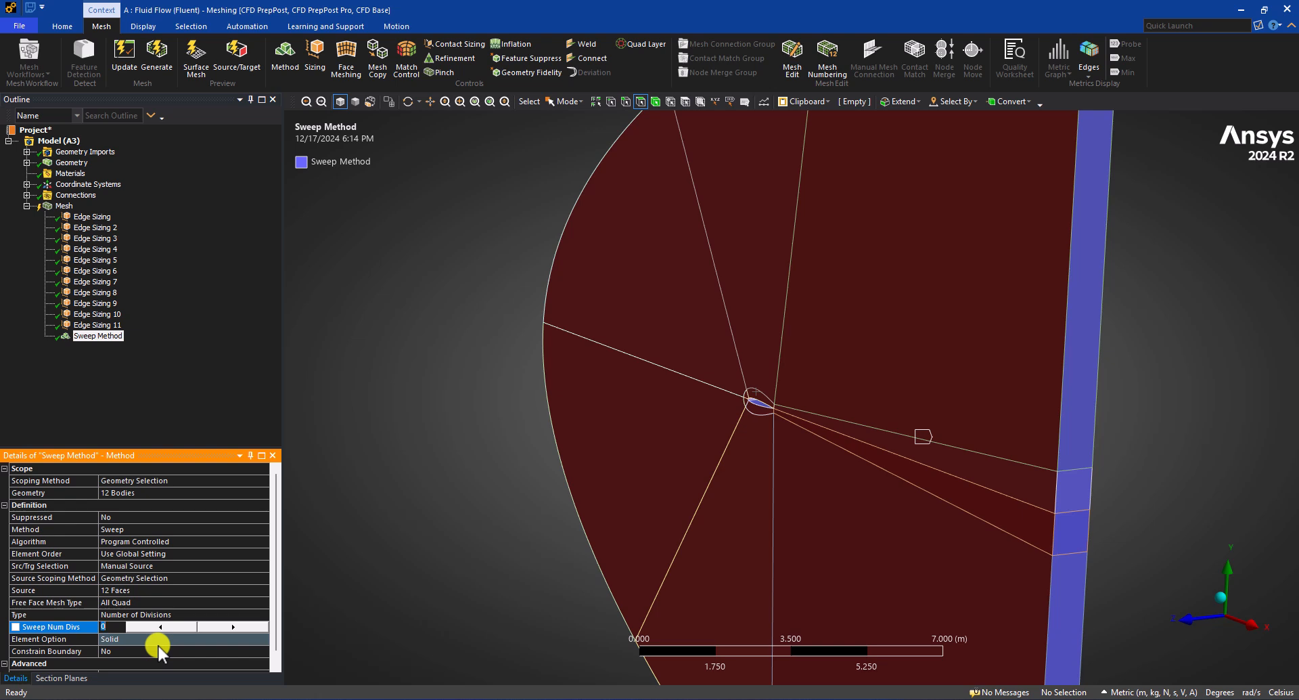
type("10")
key("Return")
scroll(838, 450, "down", 2)
scroll(876, 542, "down", 1)
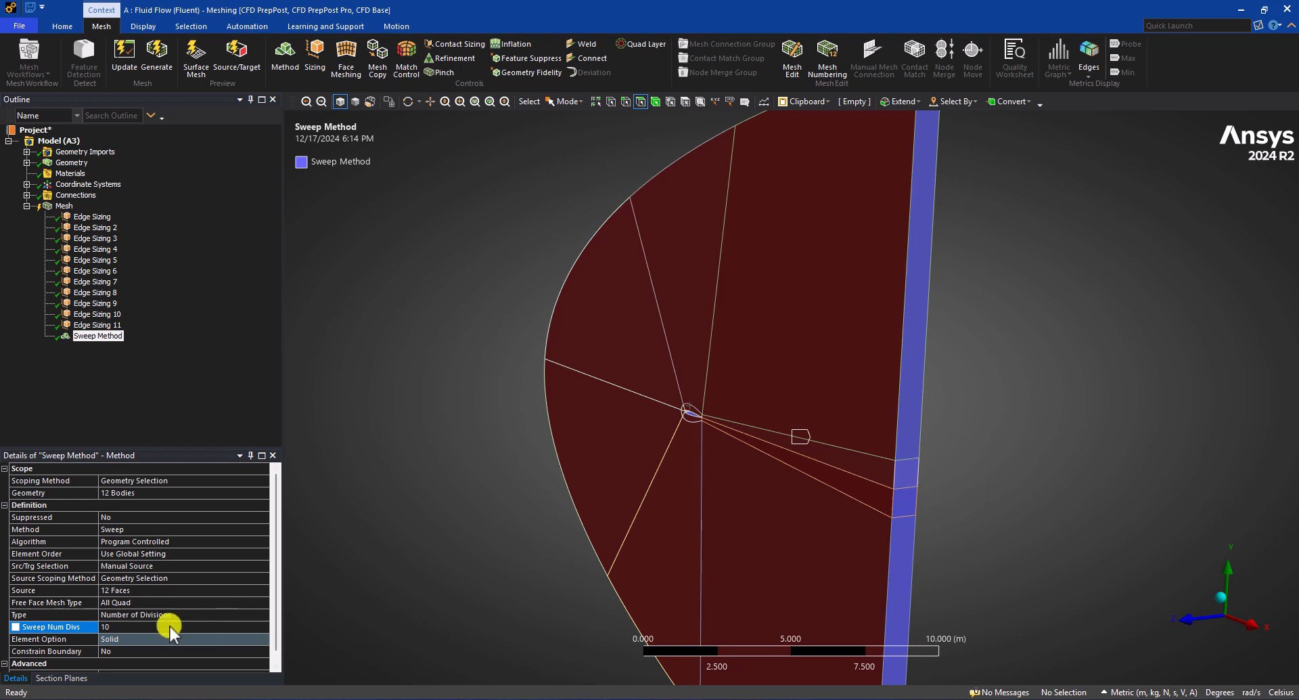
Step: Generate the mesh and display it on the whole domain
scroll(960, 381, "down", 4)
scroll(920, 541, "down", 1)
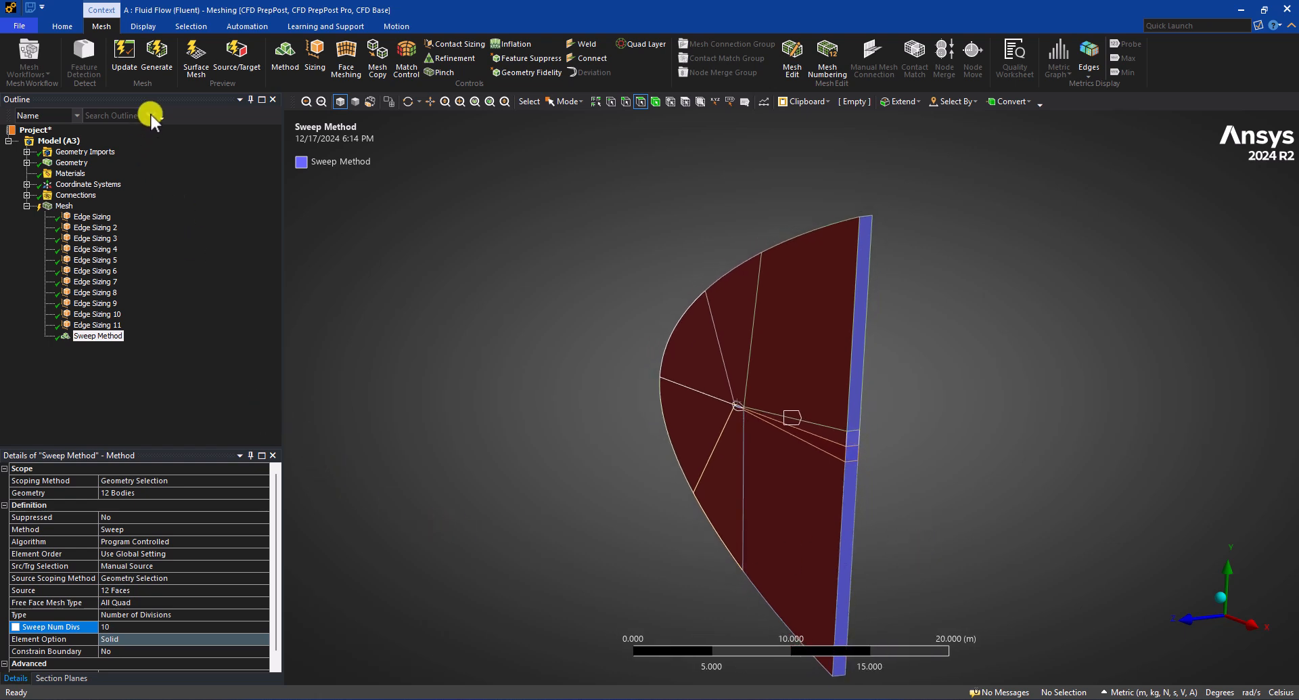
left_click(156, 58)
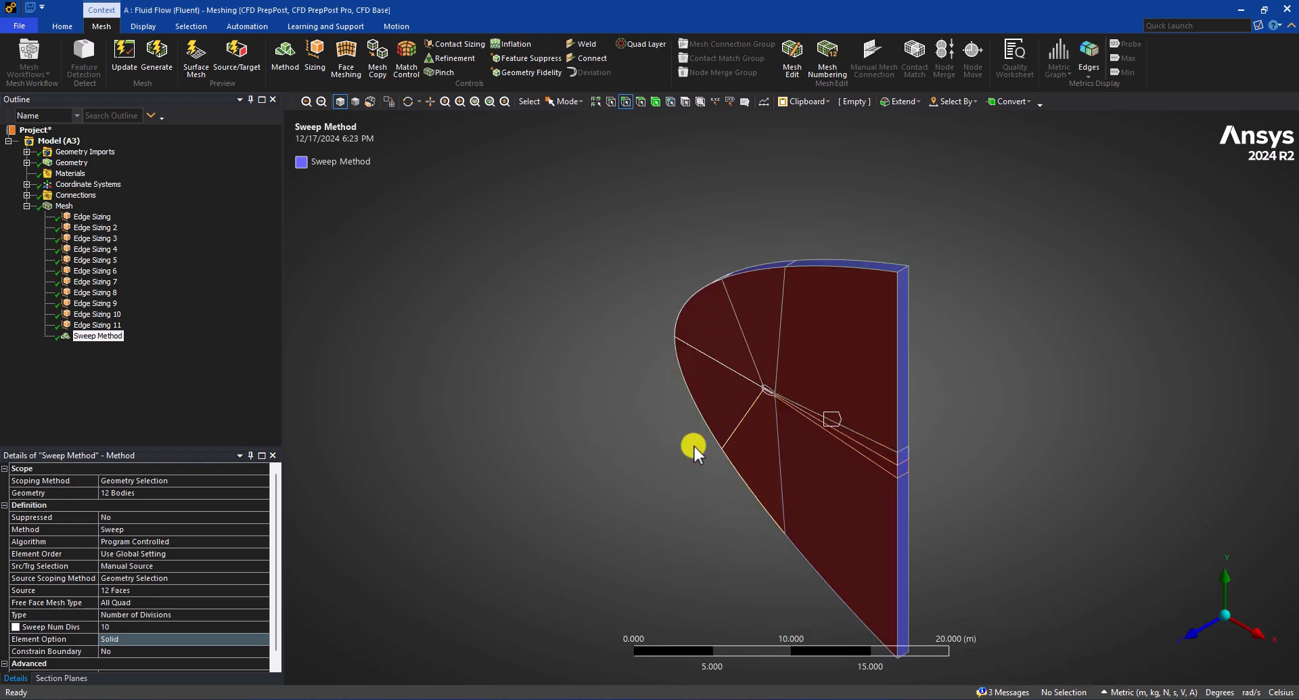
left_click(64, 206)
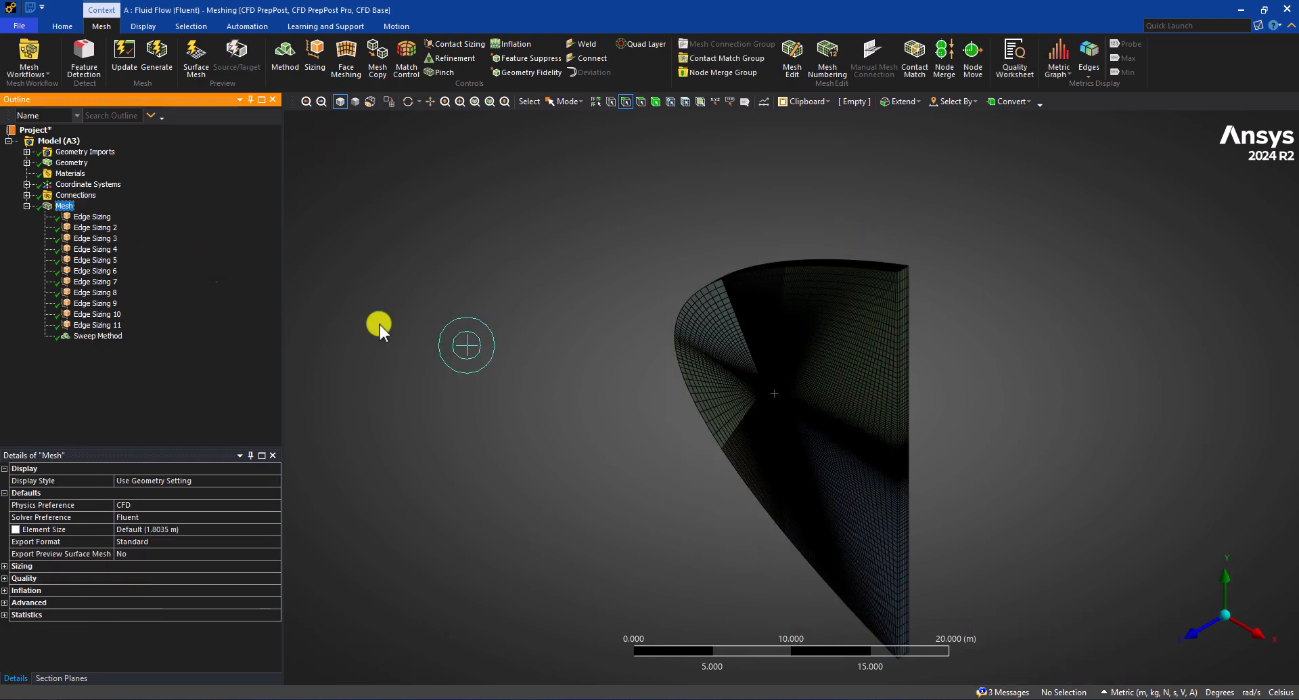
Step: Examine the generated mesh around the airfoil, in the inner zones and along the start of the wake
mouse_move(839, 484)
middle_mouse_down()
mouse_move(904, 473)
mouse_move(826, 478)
mouse_move(829, 463)
middle_mouse_up()
scroll(770, 392, "up", 6)
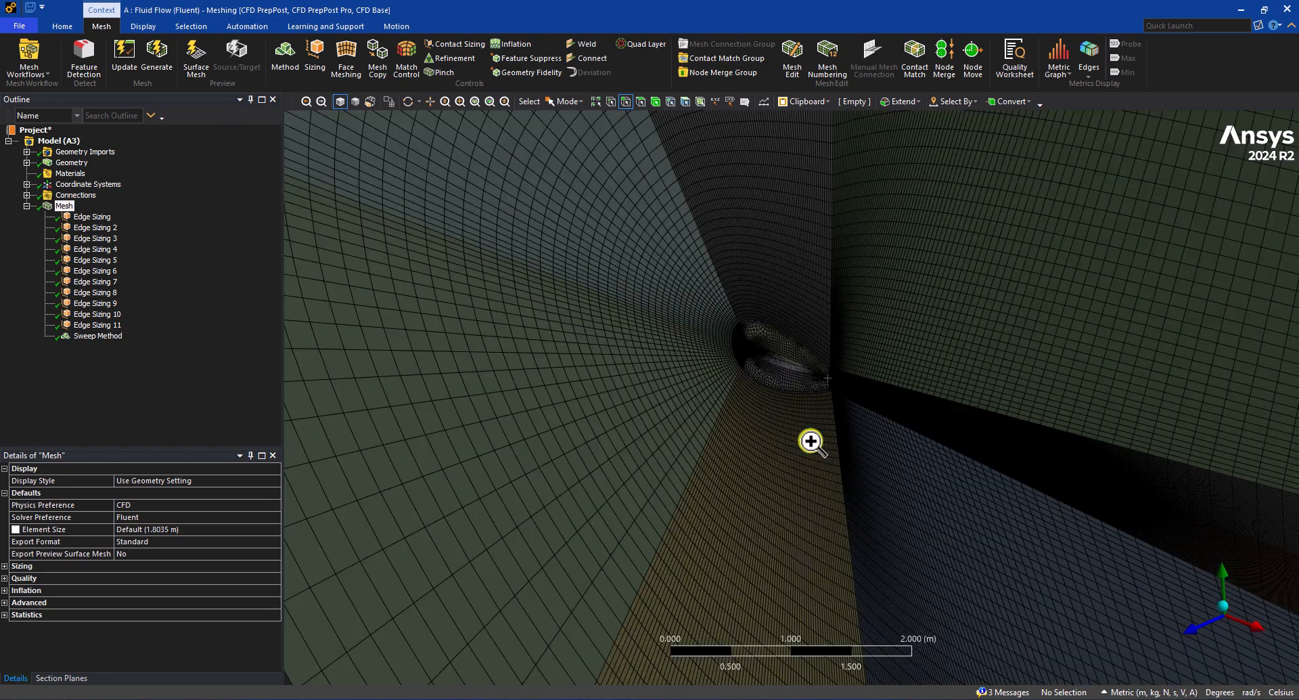
scroll(751, 336, "up", 4)
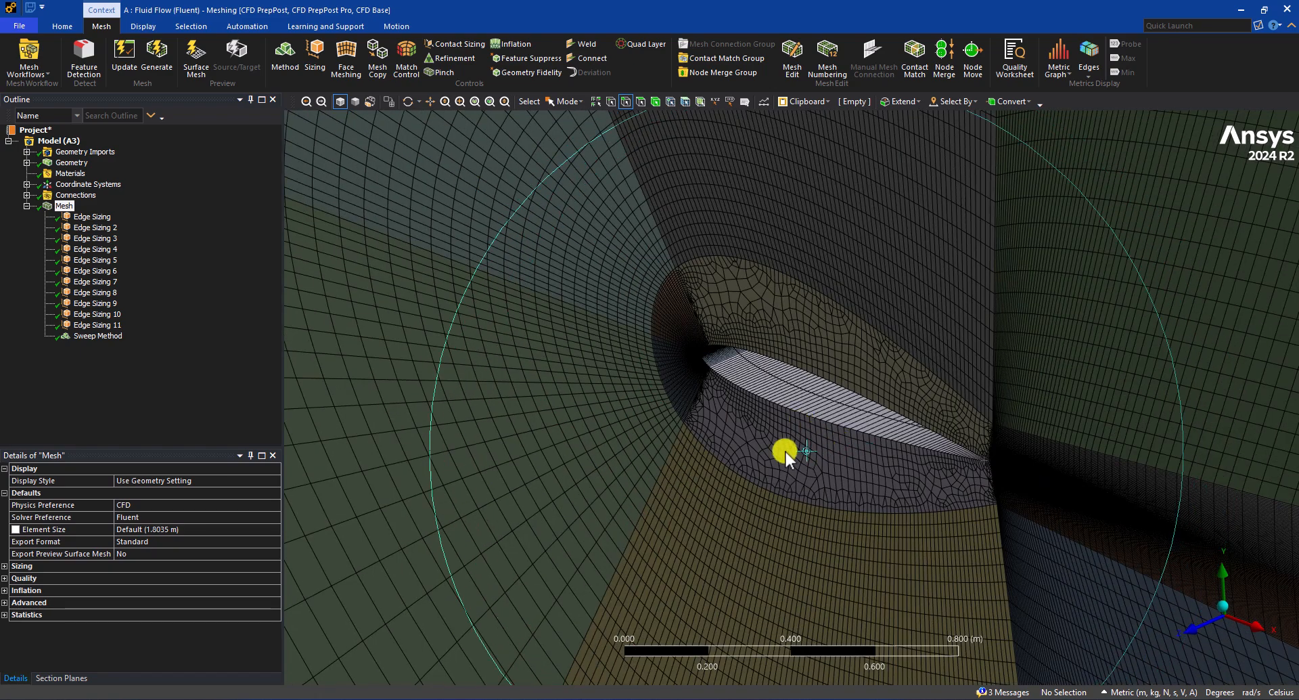
scroll(803, 429, "up", 2)
middle_click_drag(802, 436, 815, 374)
middle_click_drag(923, 455, 990, 485)
middle_click_drag(931, 467, 628, 473, "ctrl")
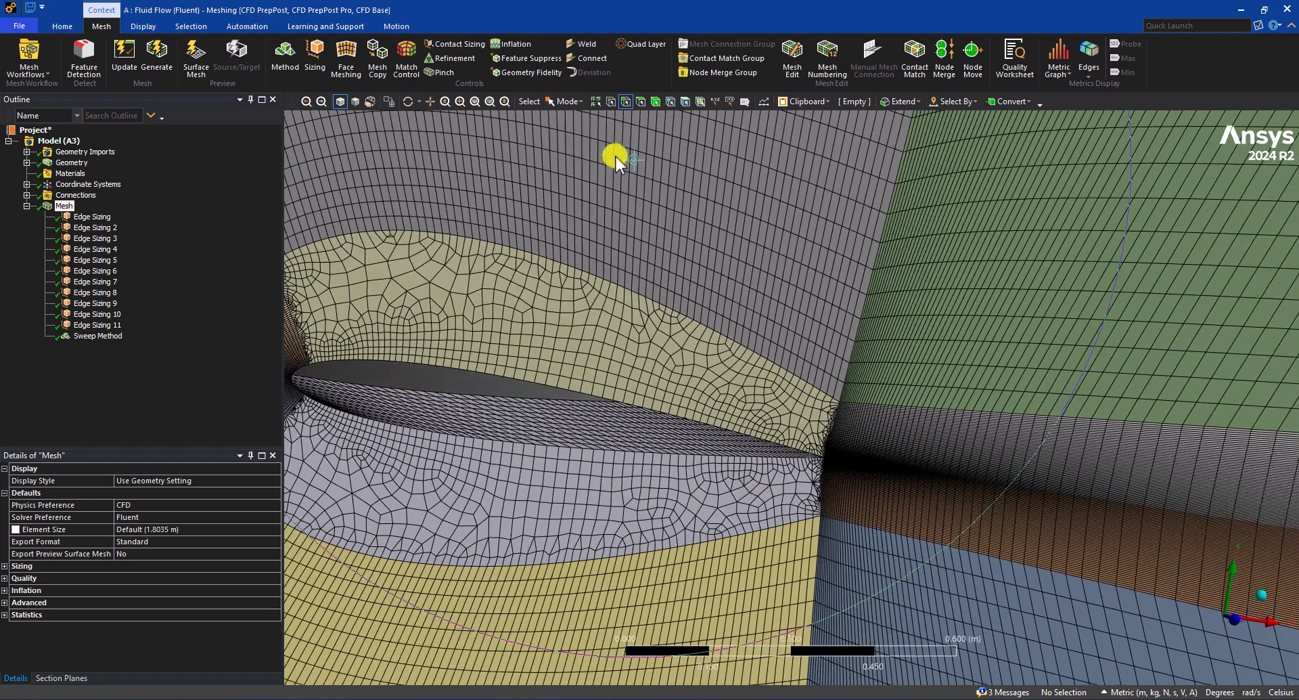
Step: Inspect the mesh at the airfoil's trailing edge and check how the lower airfoil curve is split into a long and a short edge
left_click(640, 101)
scroll(833, 449, "up", 10)
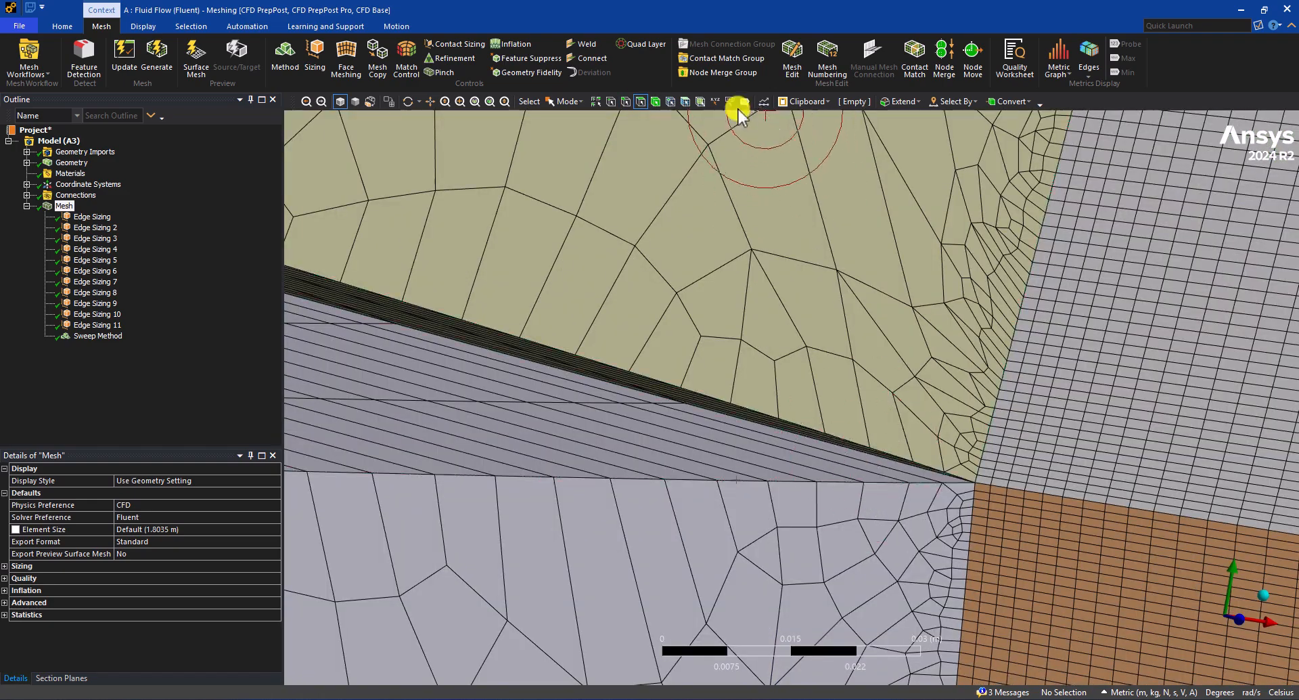
left_click(627, 102)
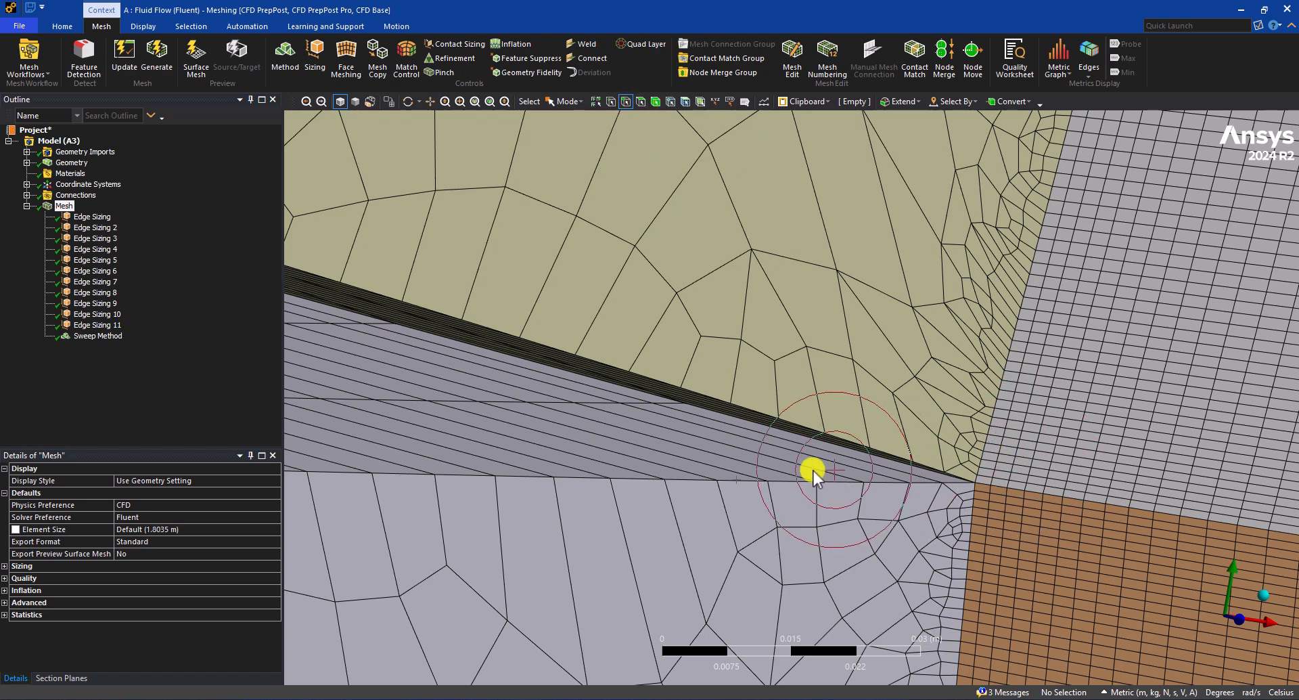
left_click(762, 483)
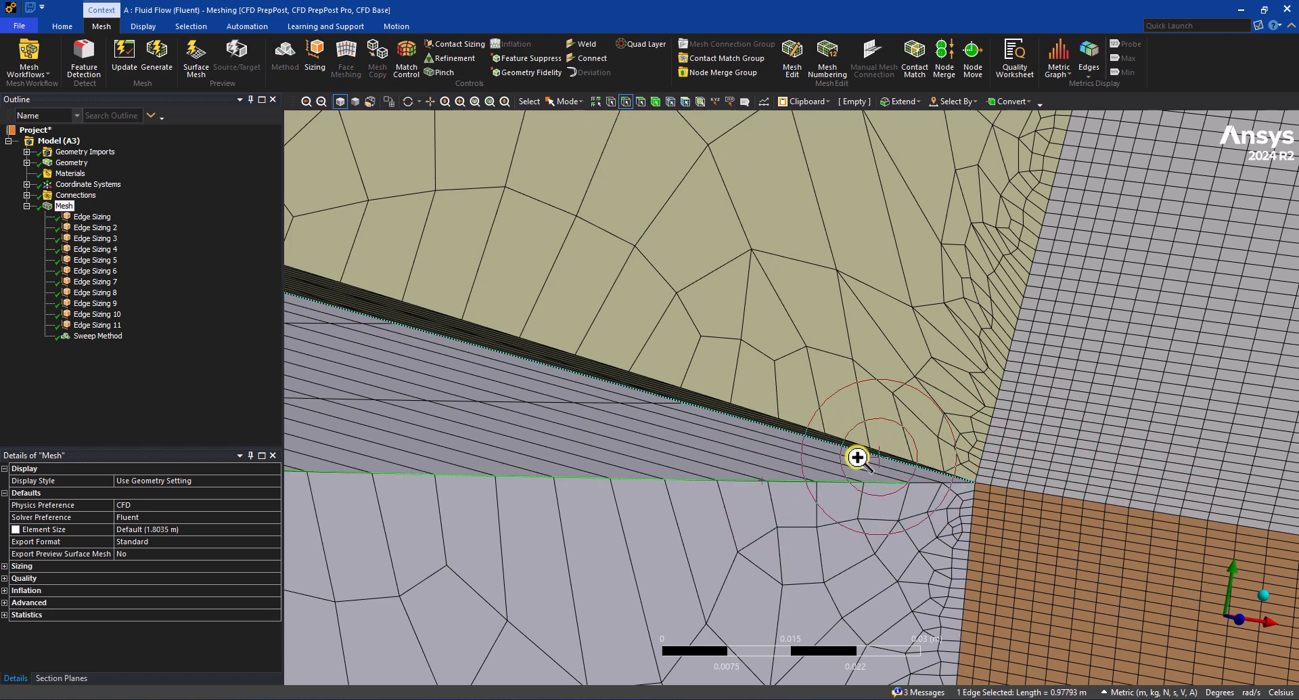
scroll(947, 501, "up", 7)
left_click(716, 375)
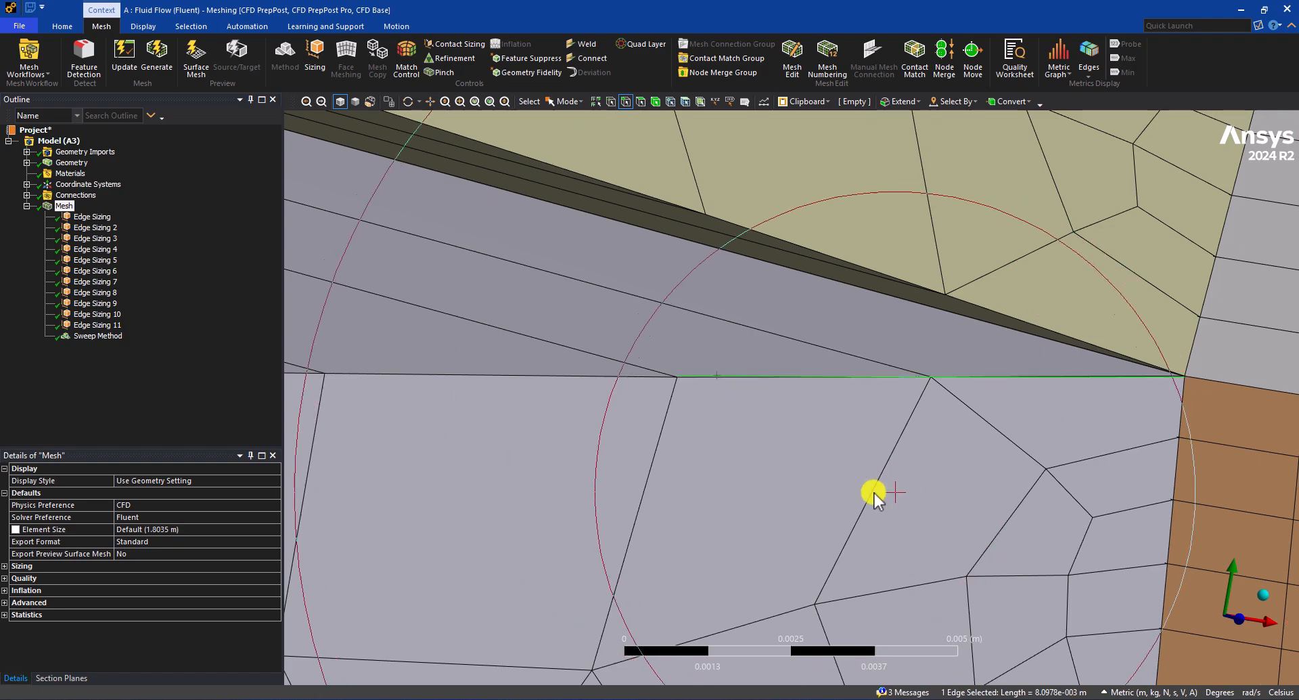
left_click(613, 376)
scroll(805, 369, "down", 5)
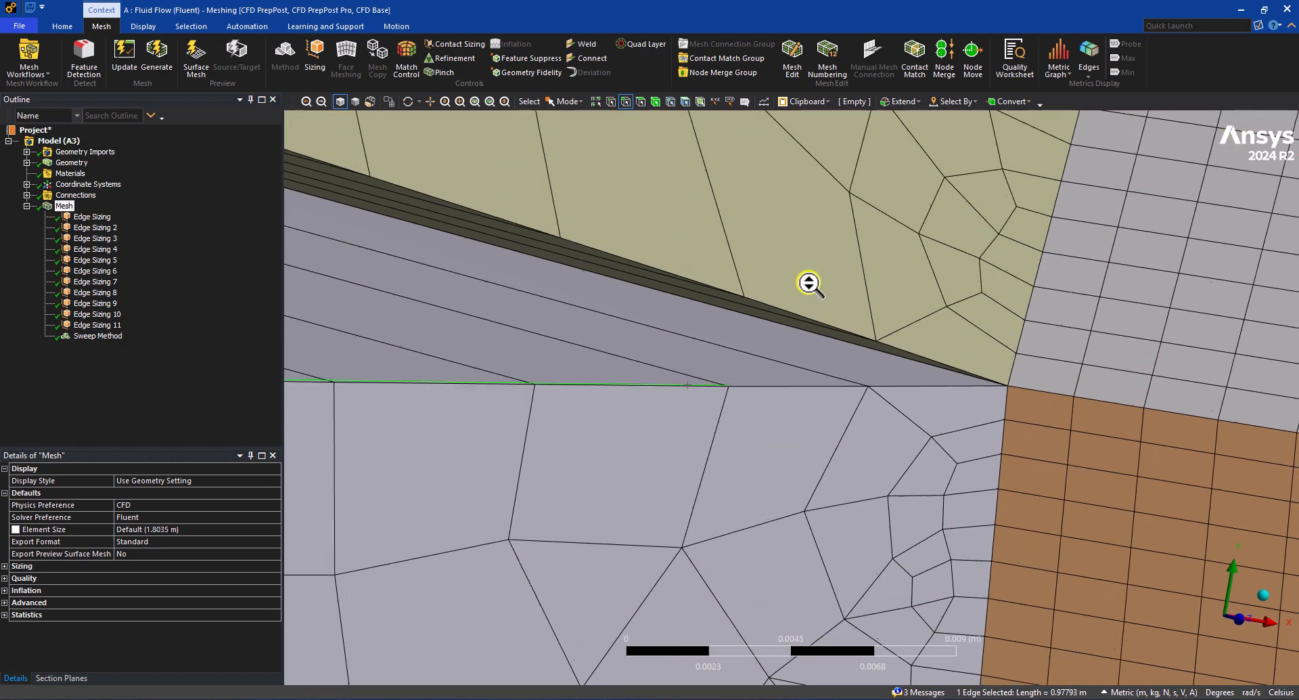
Step: Switch to Workbench and open the Fluid Flow (Fluent) system's geometry for editing in DesignModeler
scroll(767, 400, "down", 9)
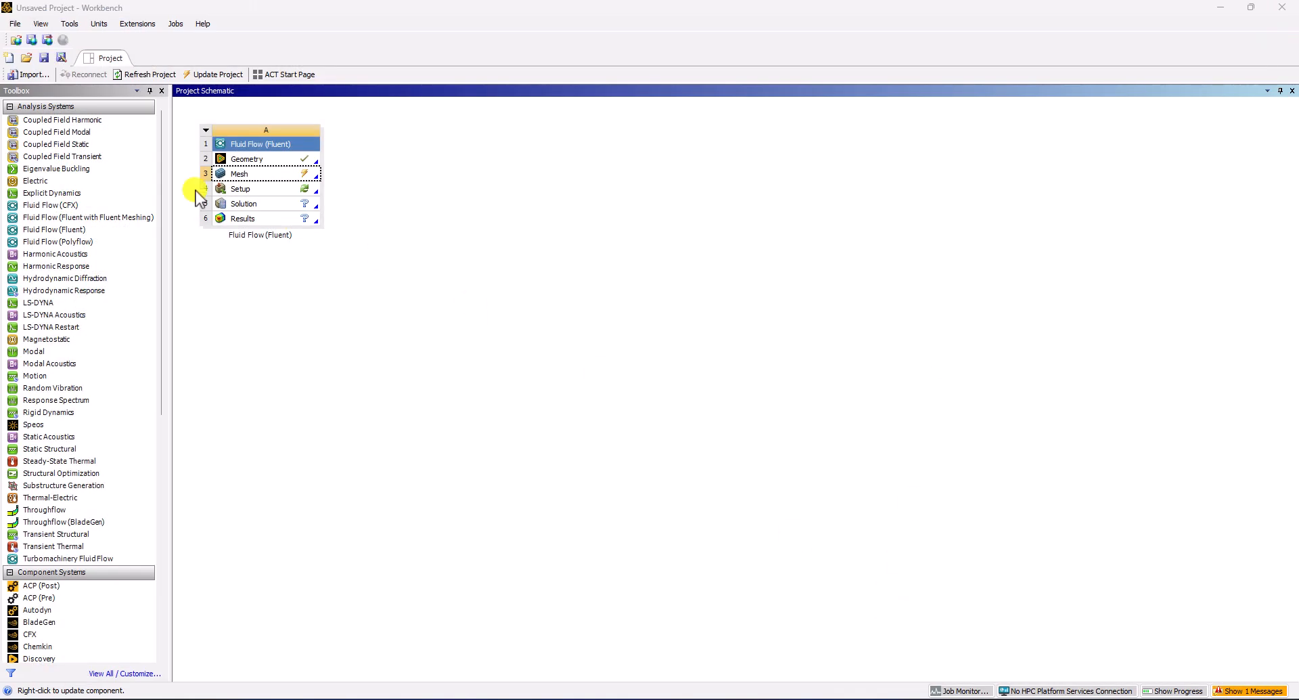
right_click(255, 160)
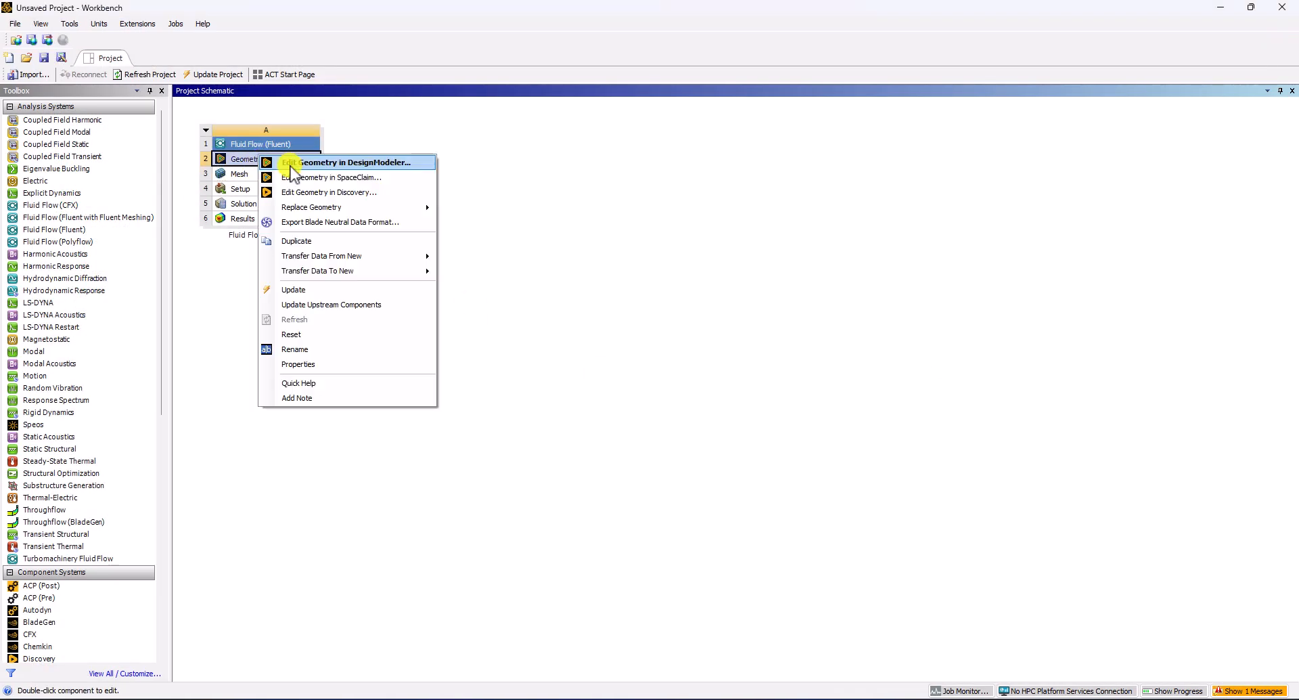
left_click(292, 163)
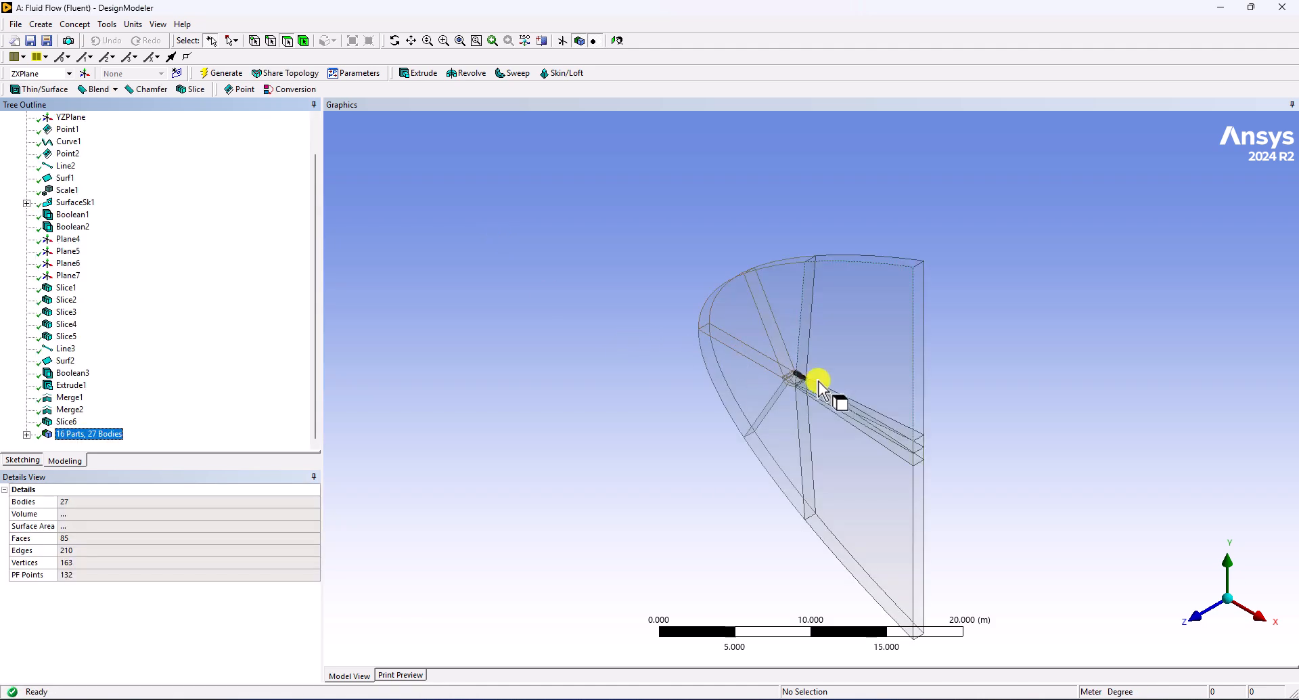
Step: Merge the two edges that make up the lower airfoil curve at the trailing edge into one and generate the feature
right_click_drag(804, 361, 809, 477)
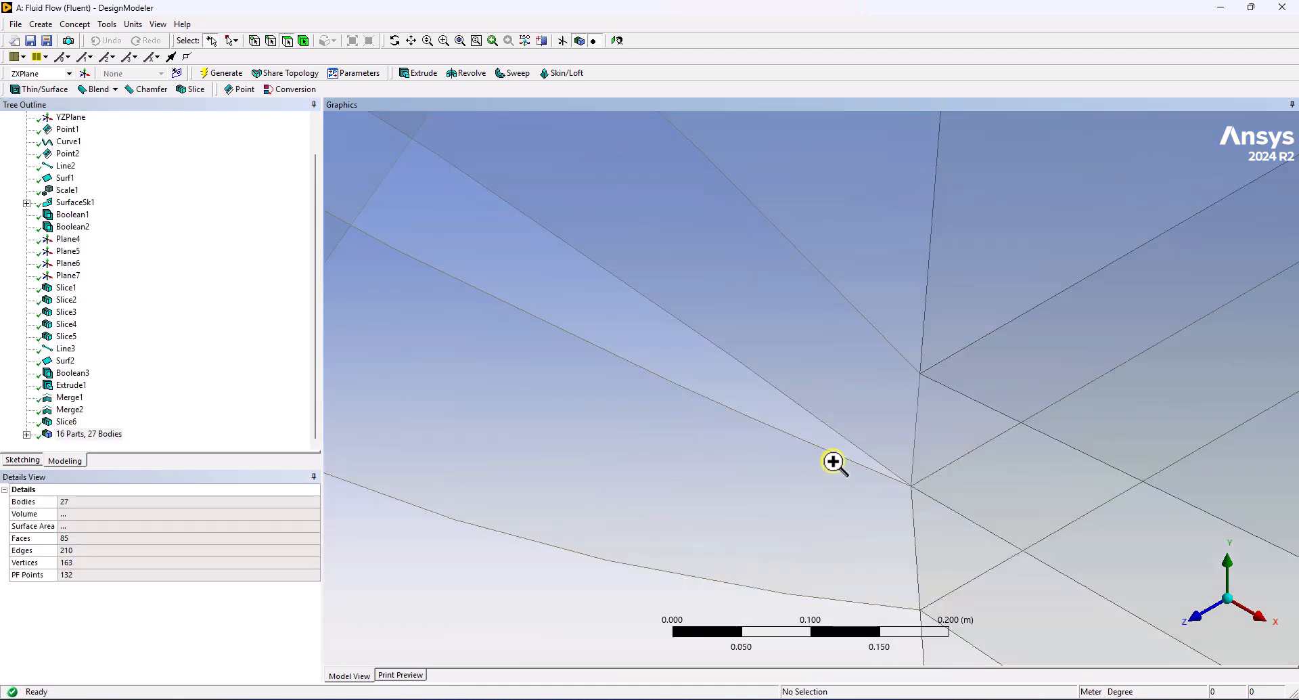
right_click_drag(854, 421, 934, 526)
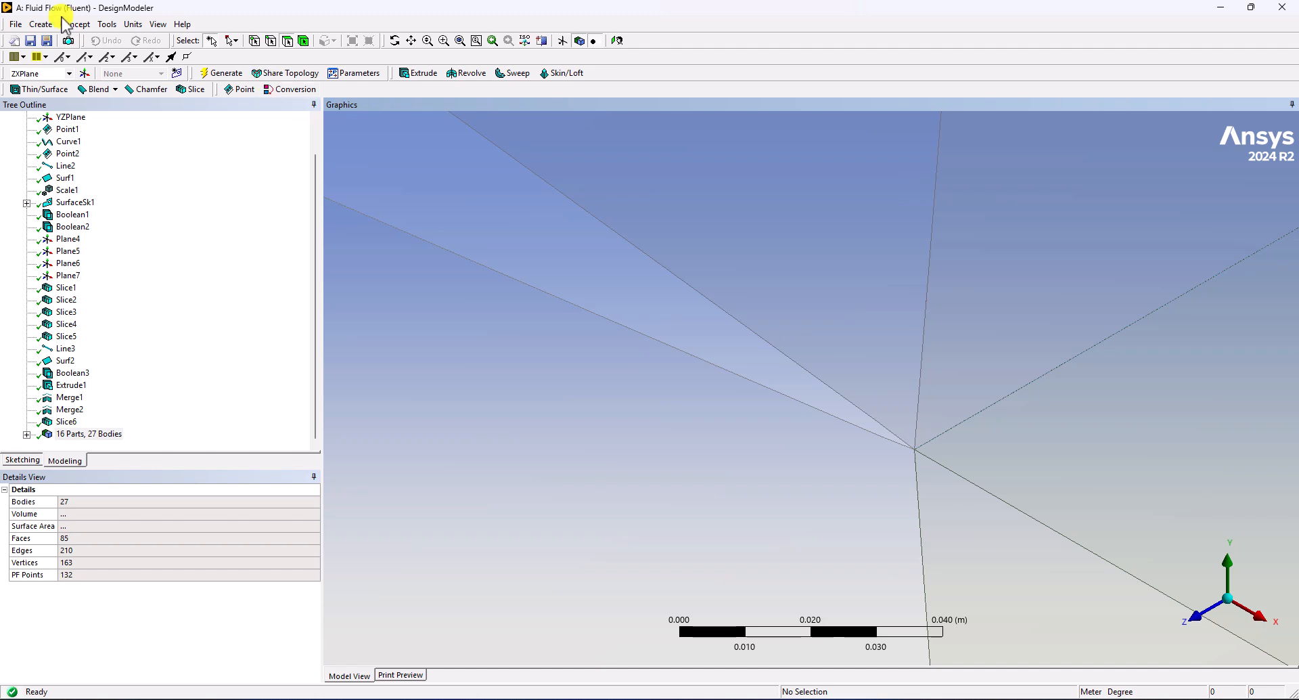
left_click(109, 25)
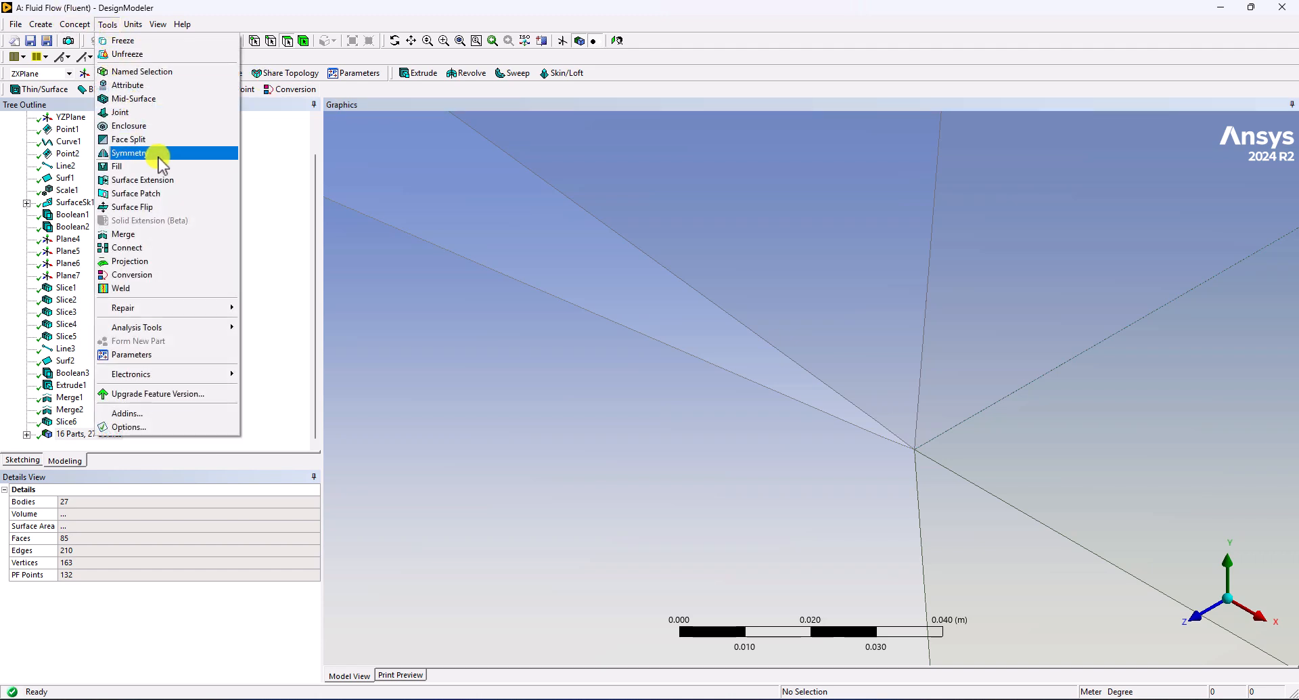
left_click(127, 234)
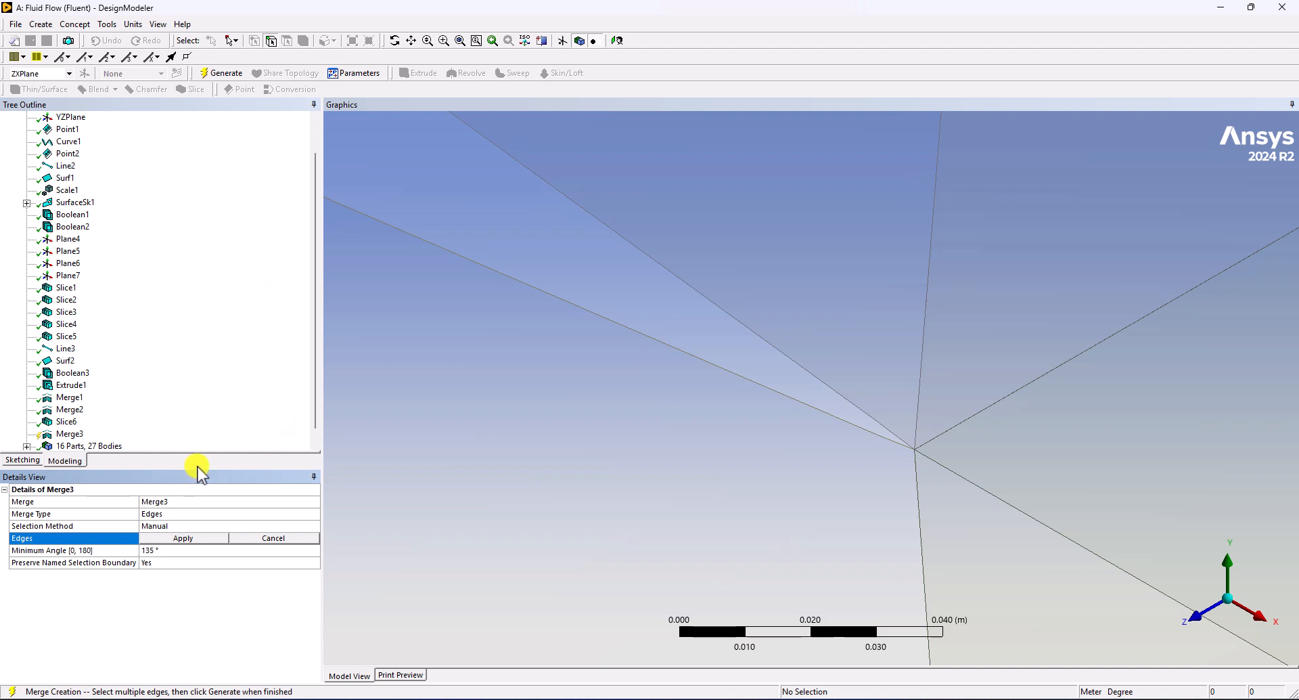
left_click(124, 515)
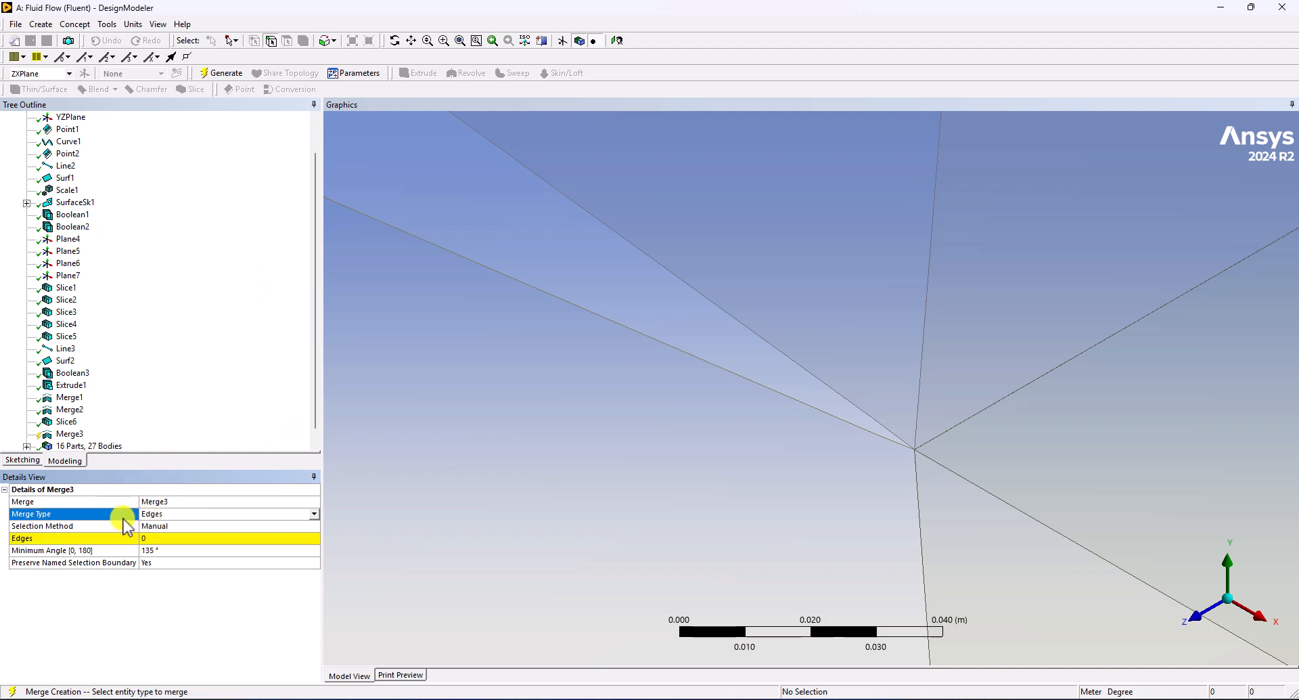
left_click(164, 539)
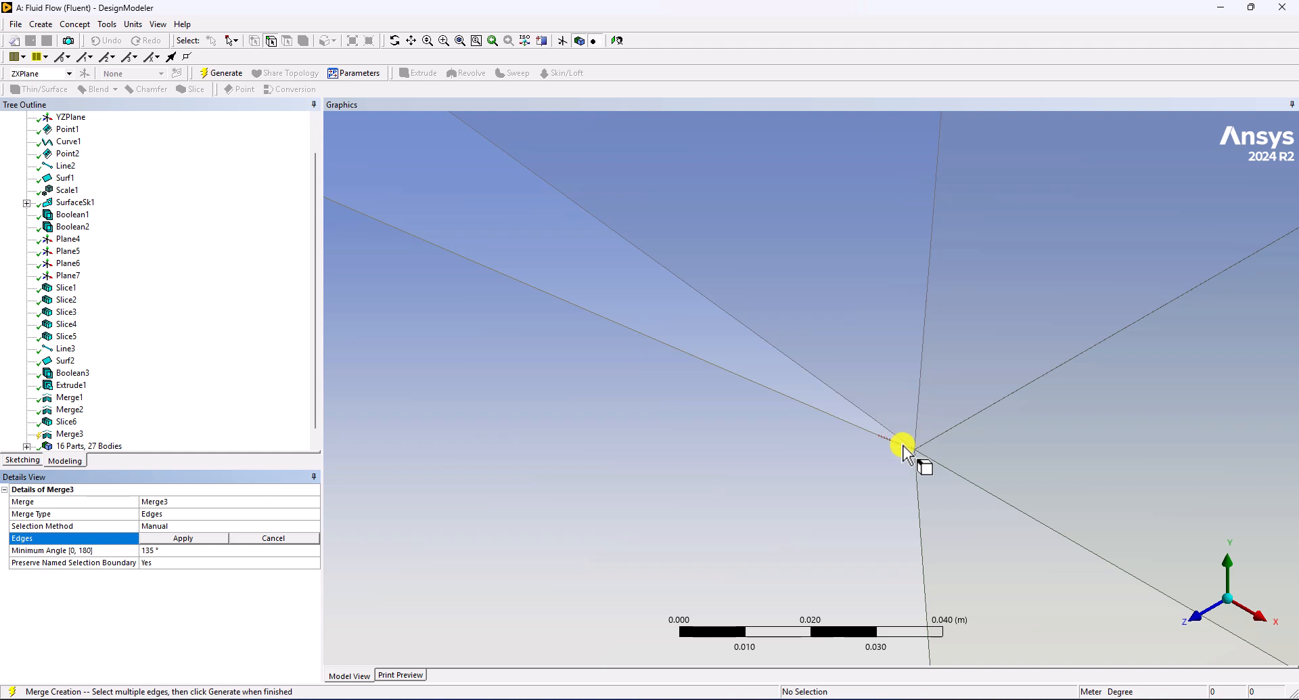
left_click(856, 440)
left_click(856, 429, "ctrl")
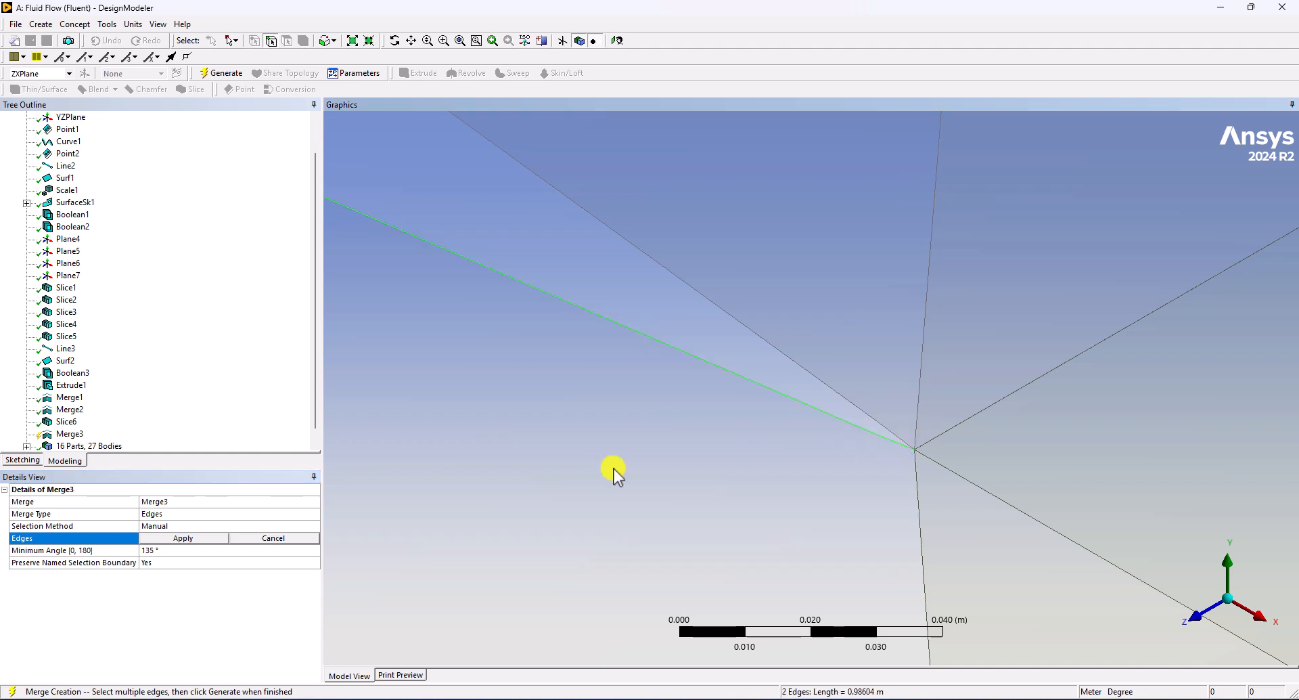
left_click(183, 538)
left_click(215, 73)
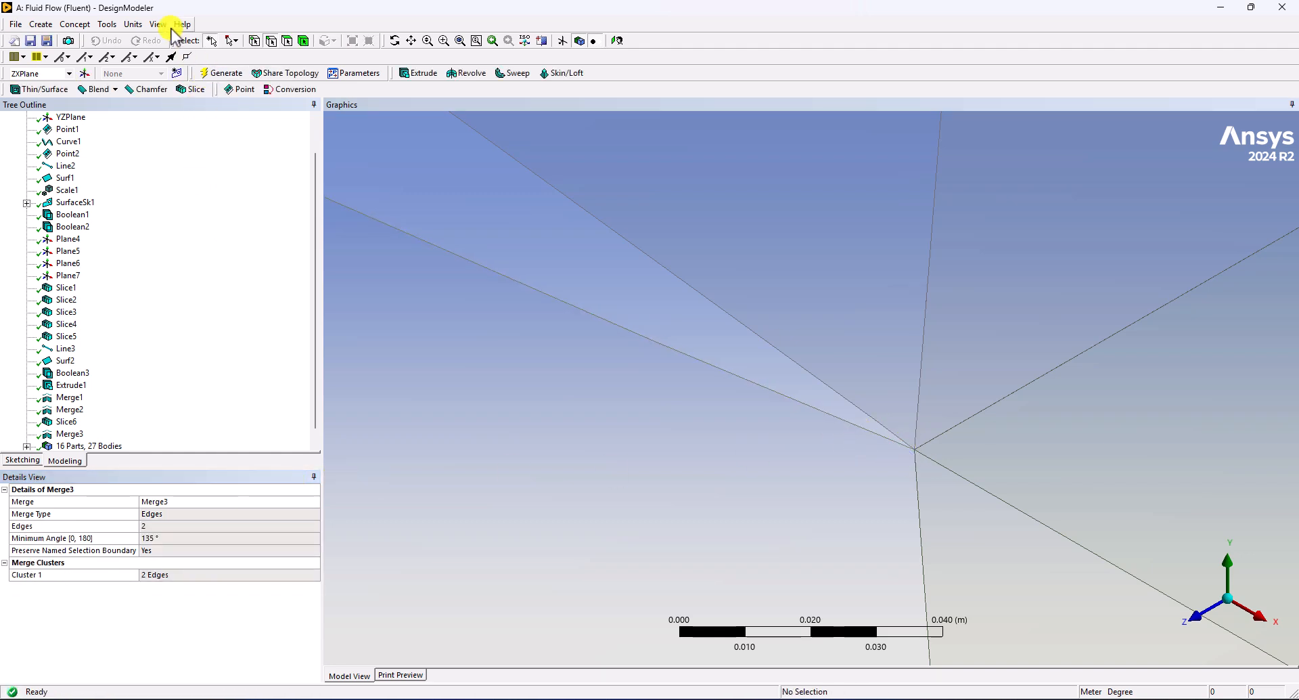
Step: Merge the long and short edges of the upper airfoil curve with a second Merge feature and generate it
left_click(133, 25)
mouse_move(107, 24)
left_click(125, 213)
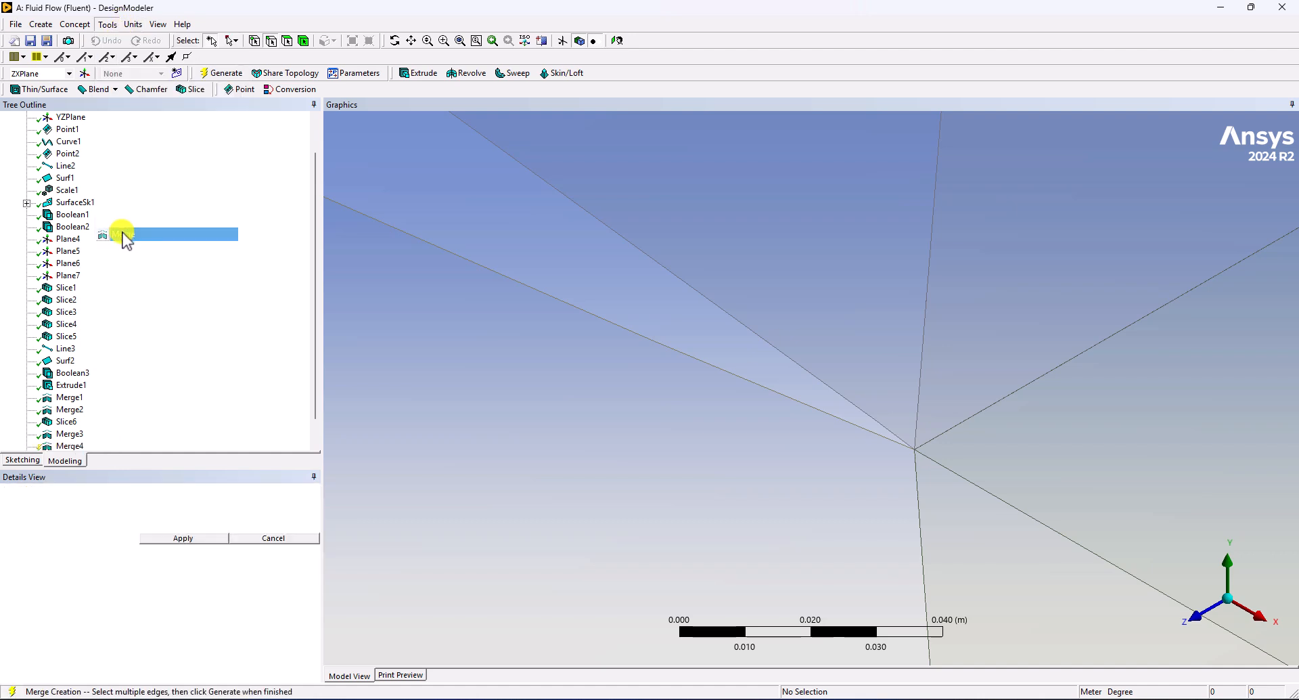
left_click(904, 442)
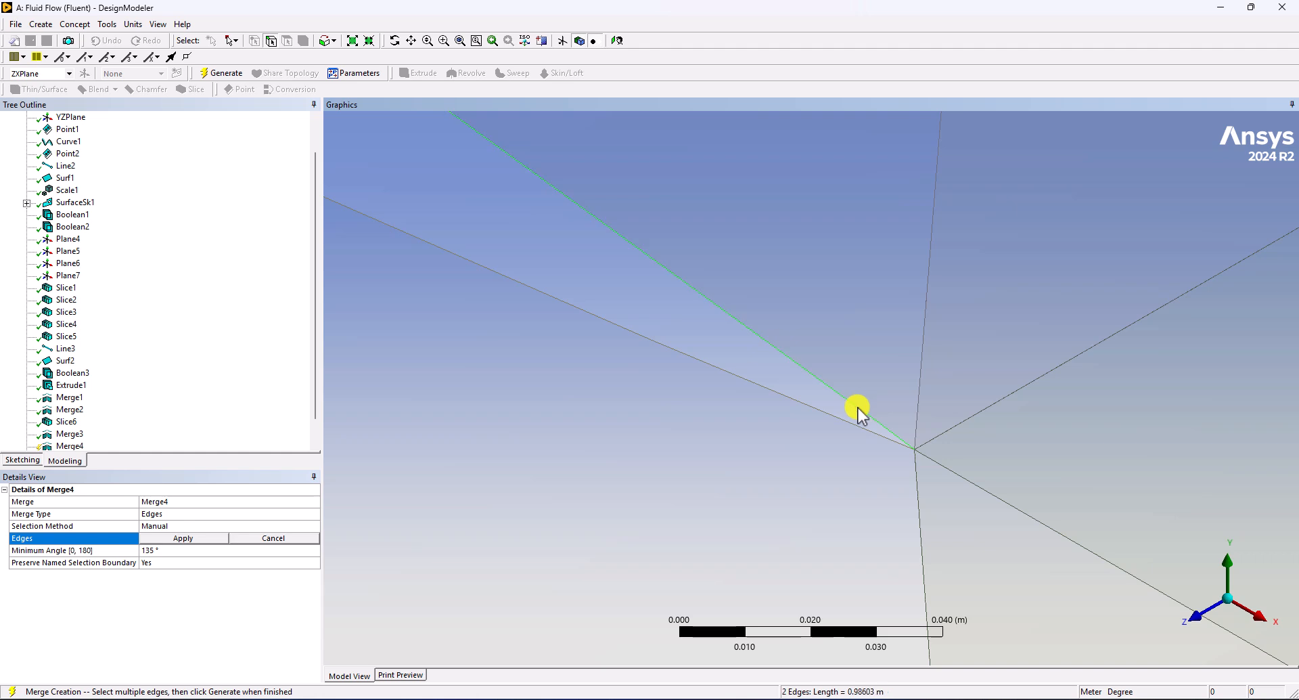
left_click(183, 538)
left_click(203, 72)
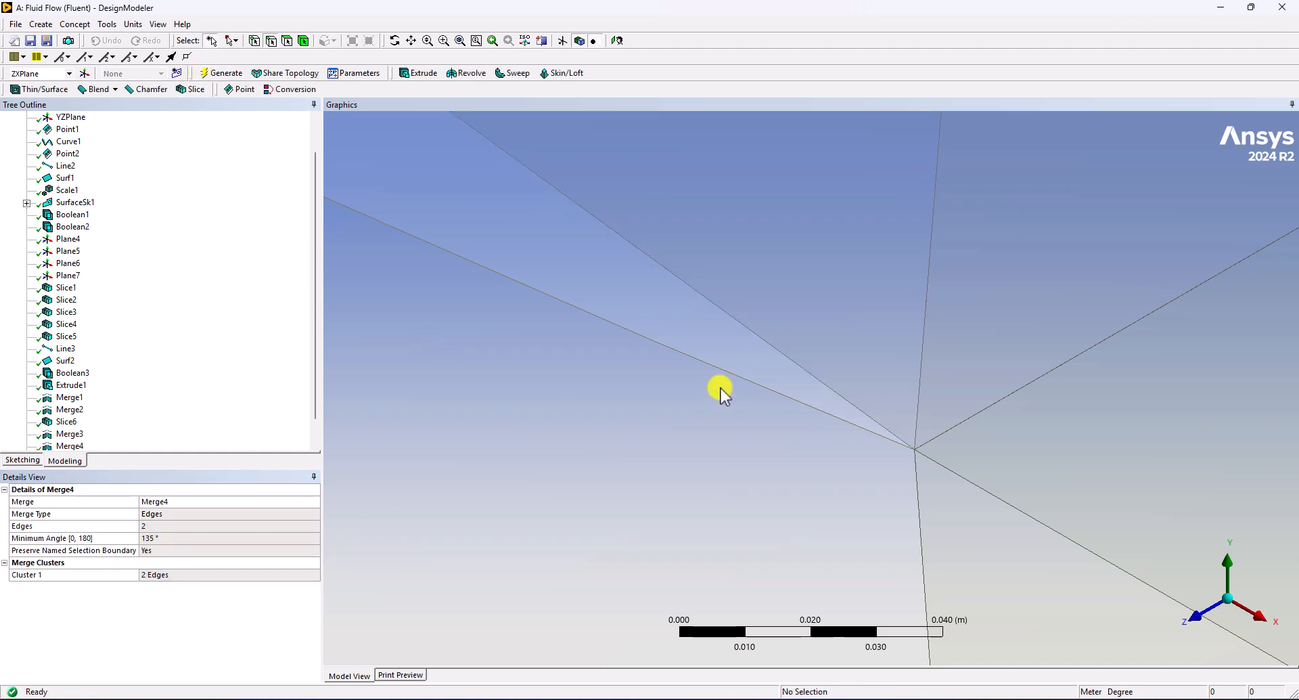
Step: Close DesignModeler and reopen the system's mesh in Meshing with the updated geometry
key("alt+F4")
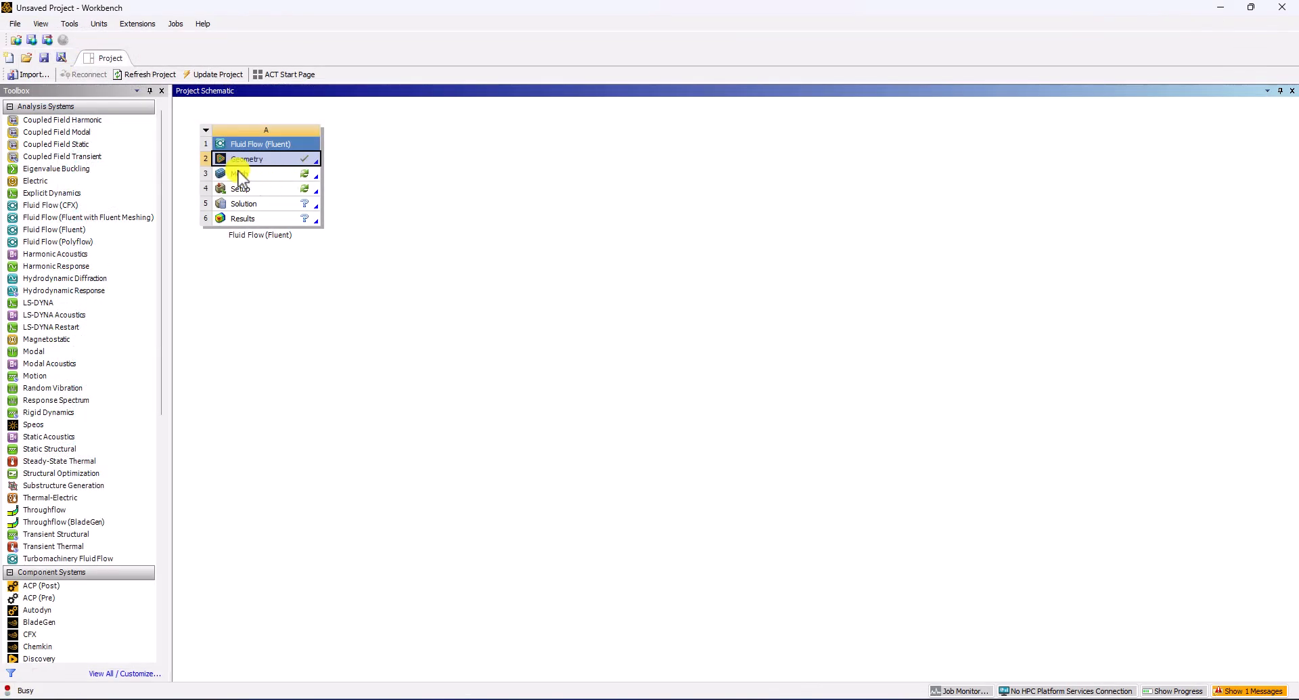
double_click(239, 173)
left_click(697, 403)
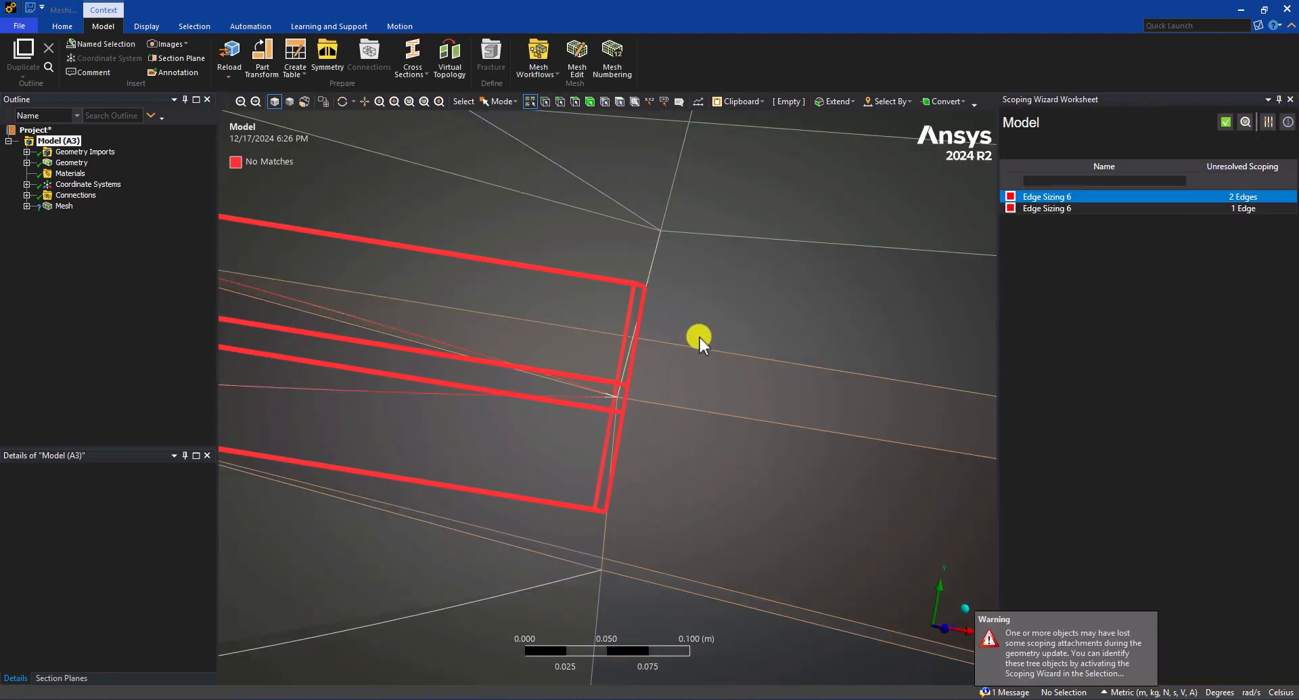
Step: Delete the Contacts group from the model's connections
left_click(27, 195)
left_click(79, 205)
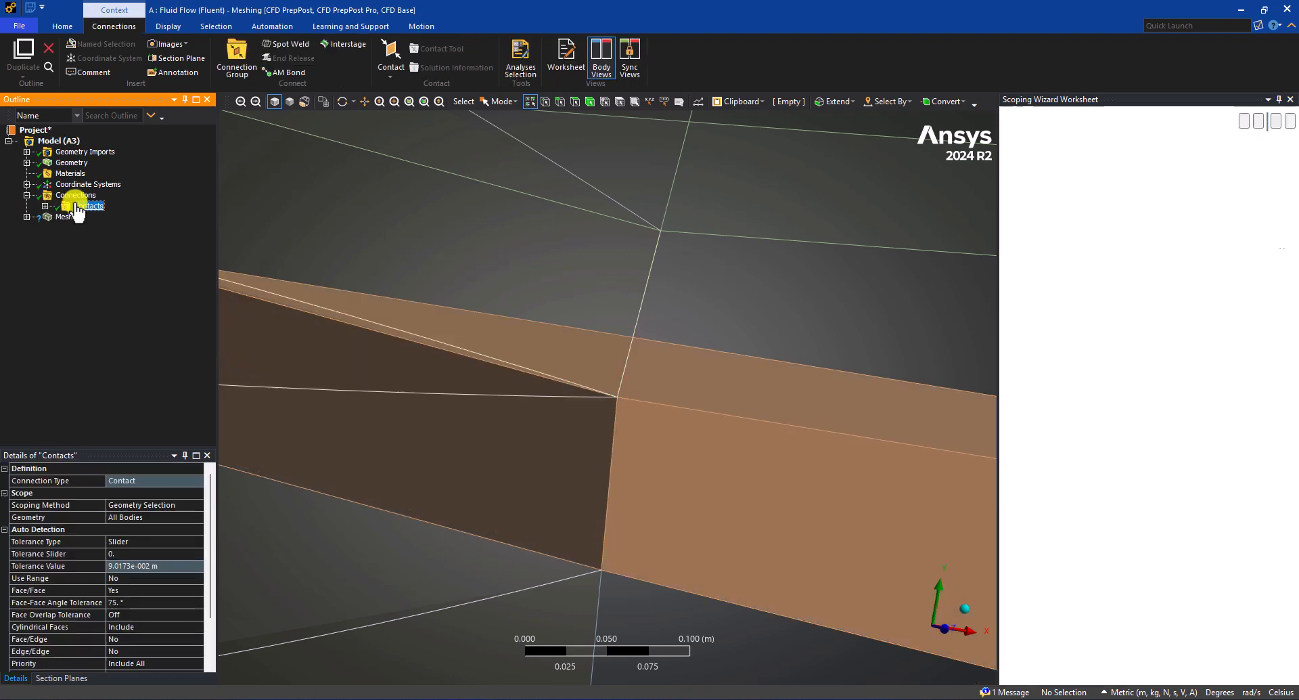
right_click(83, 205)
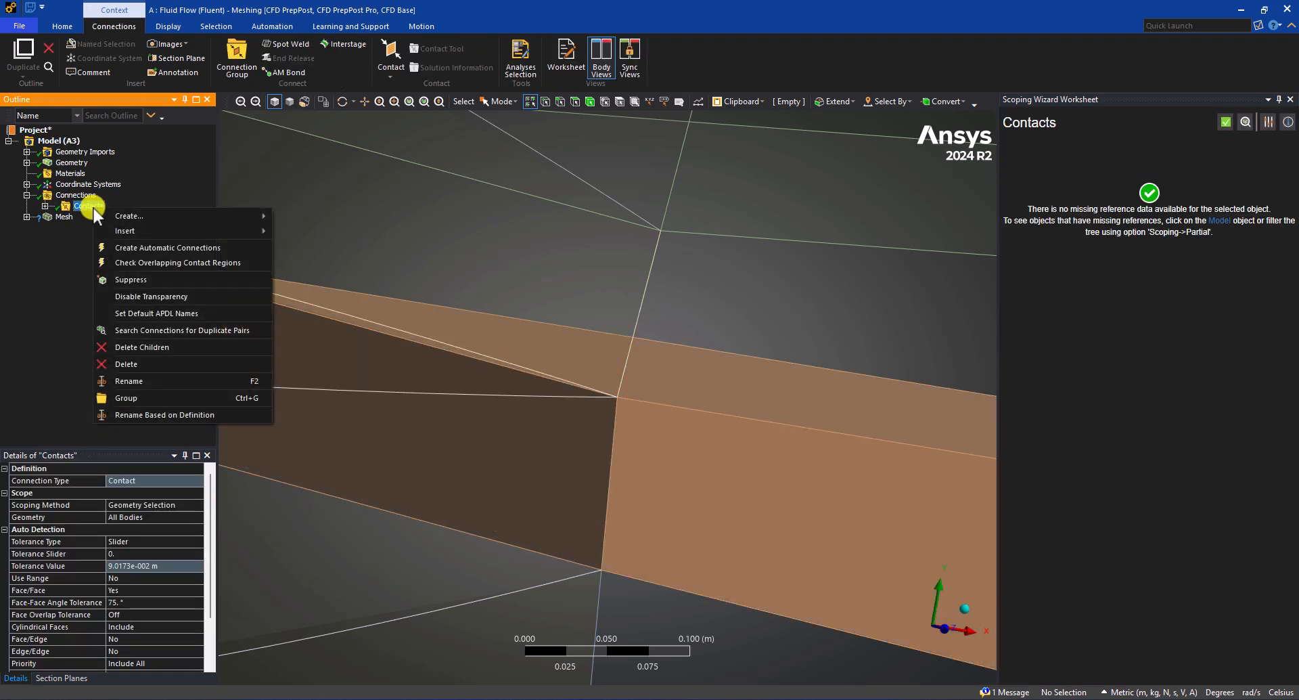
left_click(125, 365)
left_click(656, 404)
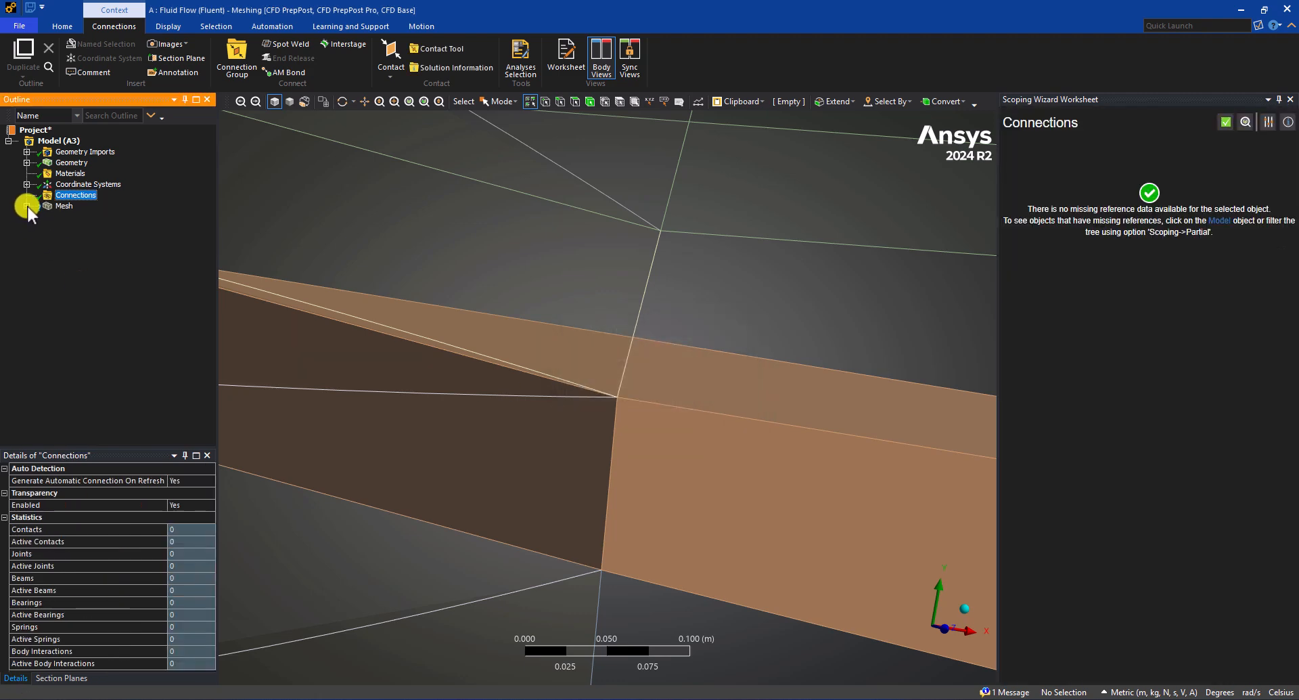
Step: Check at the trailing edge whether the lower airfoil curve is now one continuous edge
left_click(27, 205)
scroll(496, 241, "down", 5)
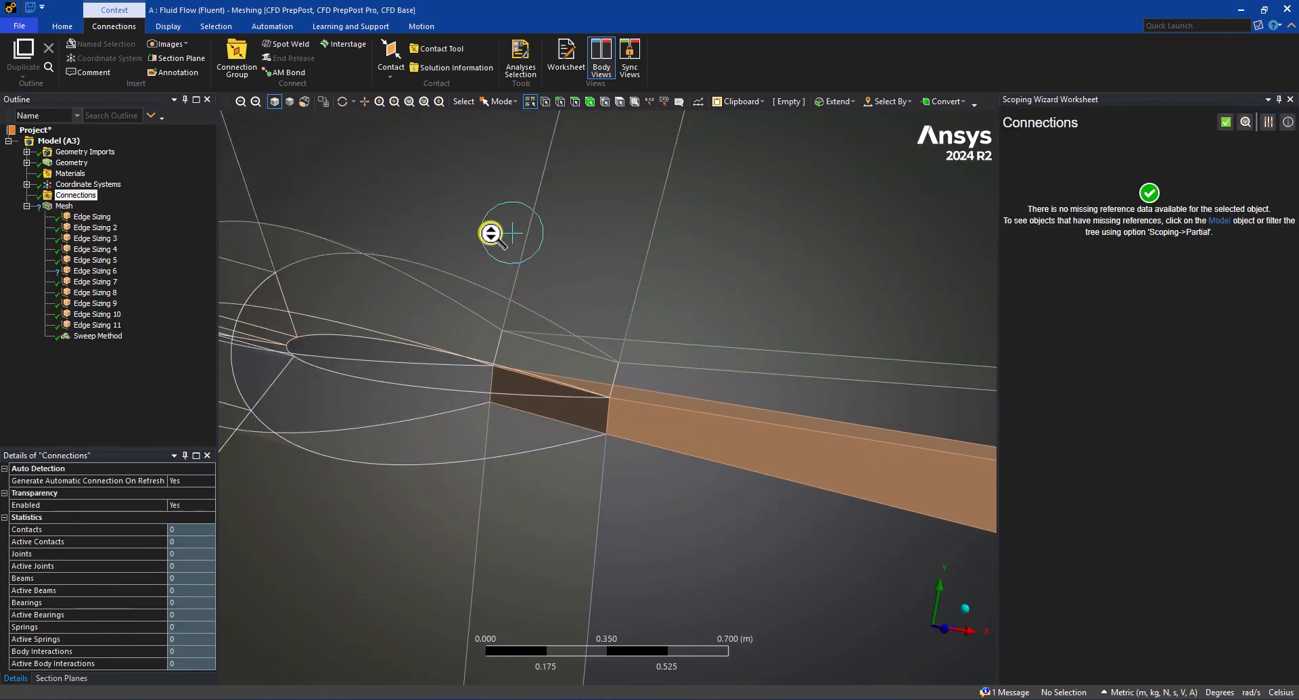
mouse_move(531, 311)
middle_mouse_down()
mouse_move(464, 326)
mouse_move(572, 425)
middle_mouse_up()
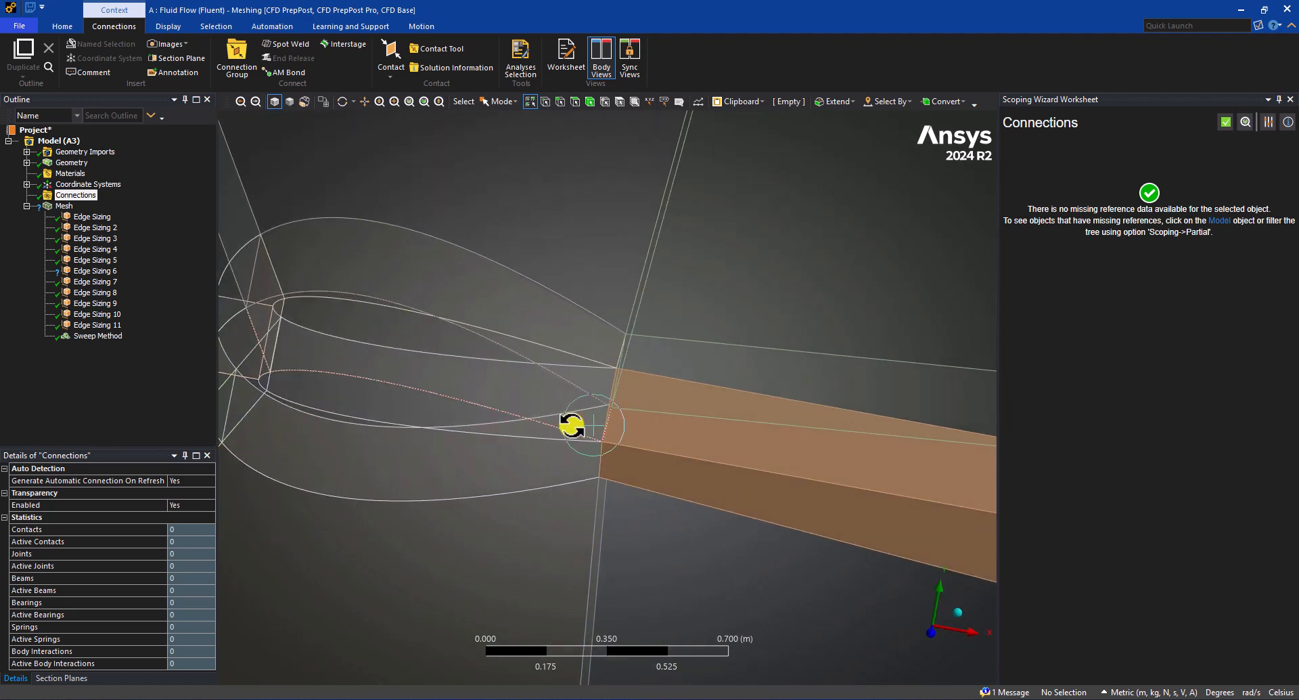
scroll(632, 470, "up", 10)
left_click(618, 324)
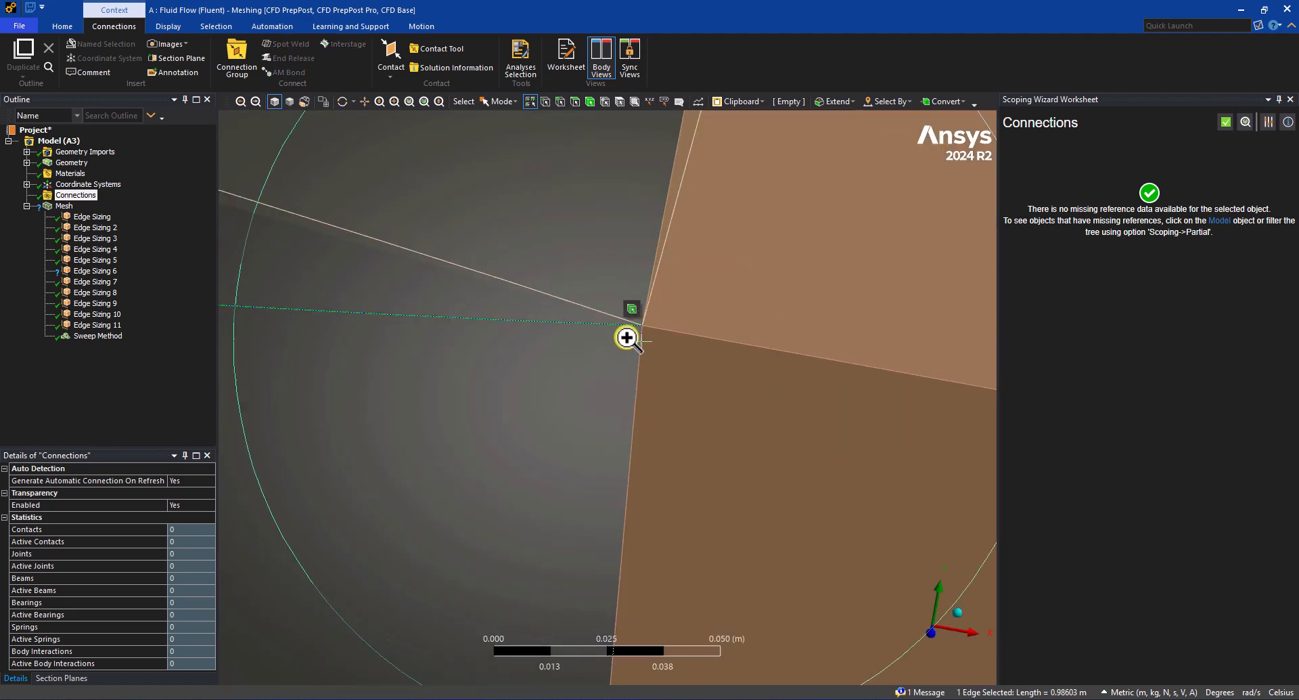
scroll(618, 250, "down", 11)
middle_click_drag(458, 323, 570, 347)
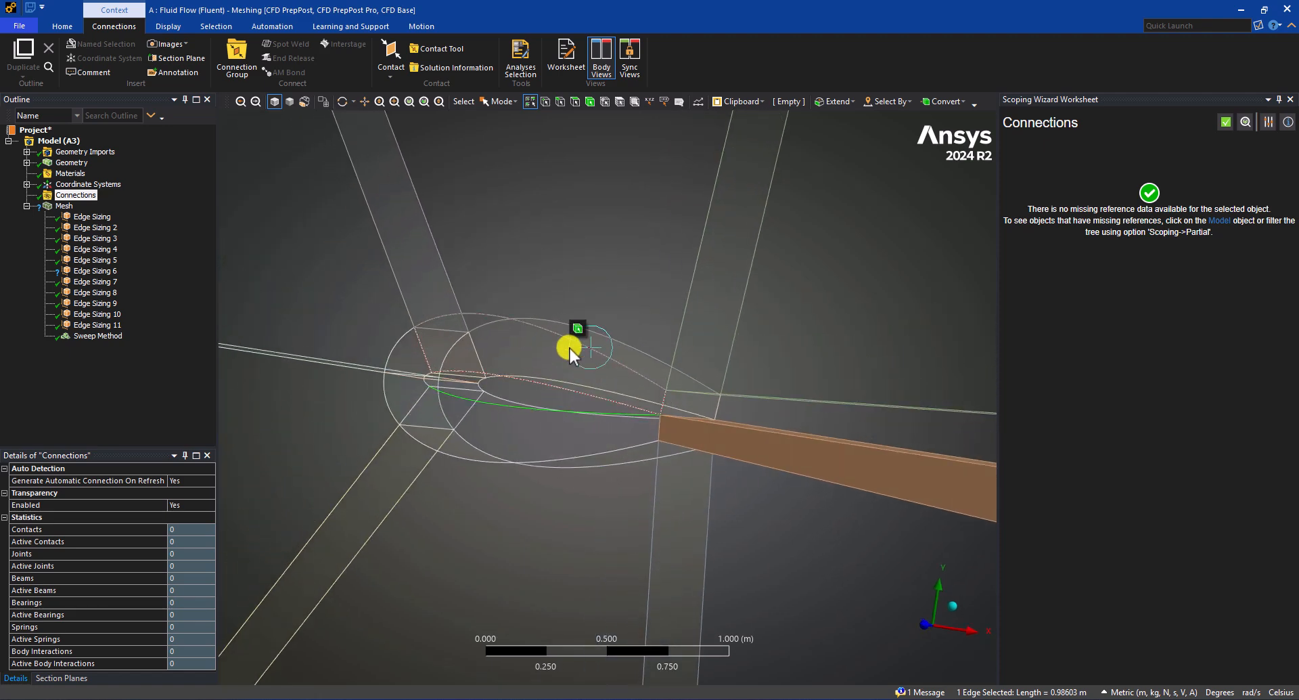
Step: Rescope Edge Sizing 6 to the merged upper and lower airfoil curves on the front face
left_click(92, 217)
left_click(95, 271)
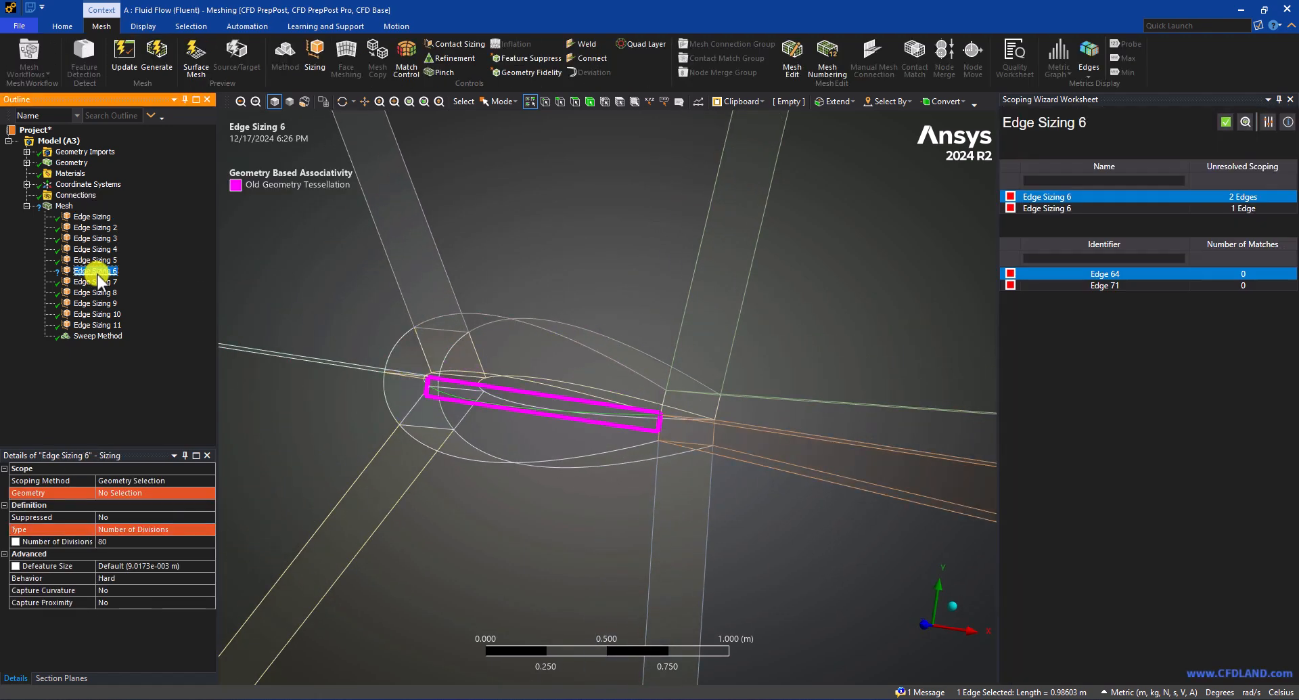
left_click(99, 492)
middle_click_drag(573, 386, 528, 399)
left_click(524, 392)
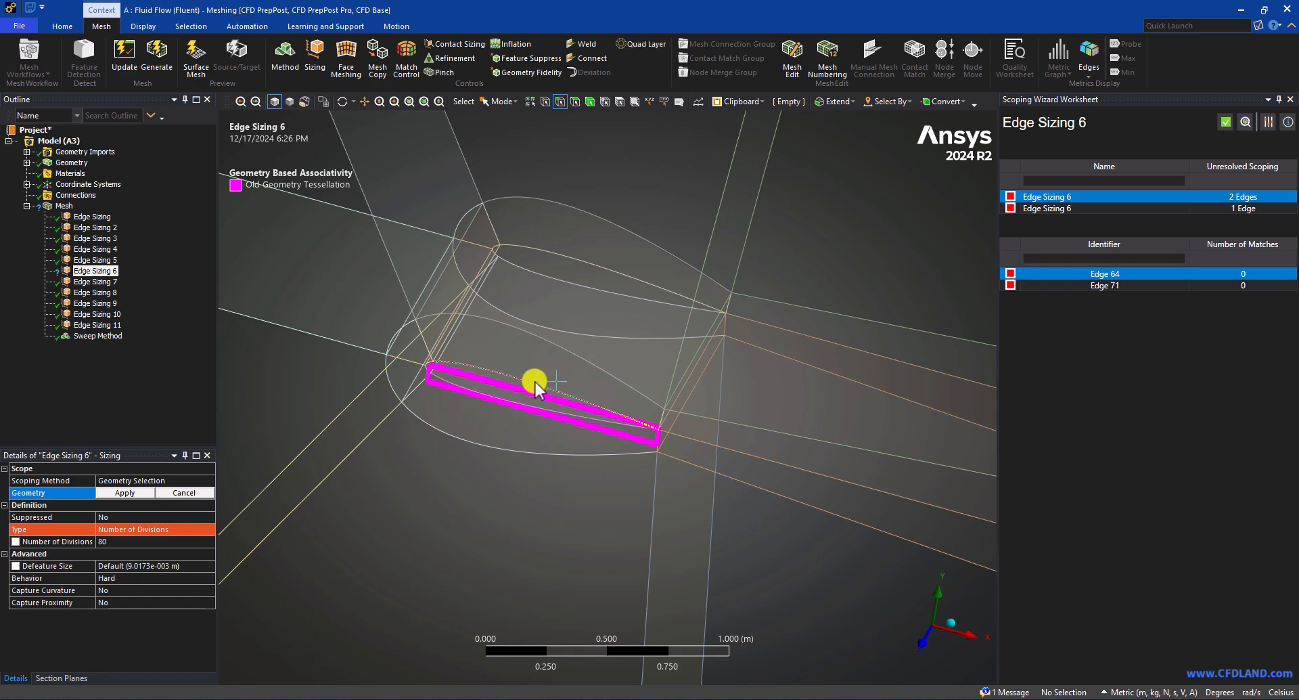
left_click(544, 422)
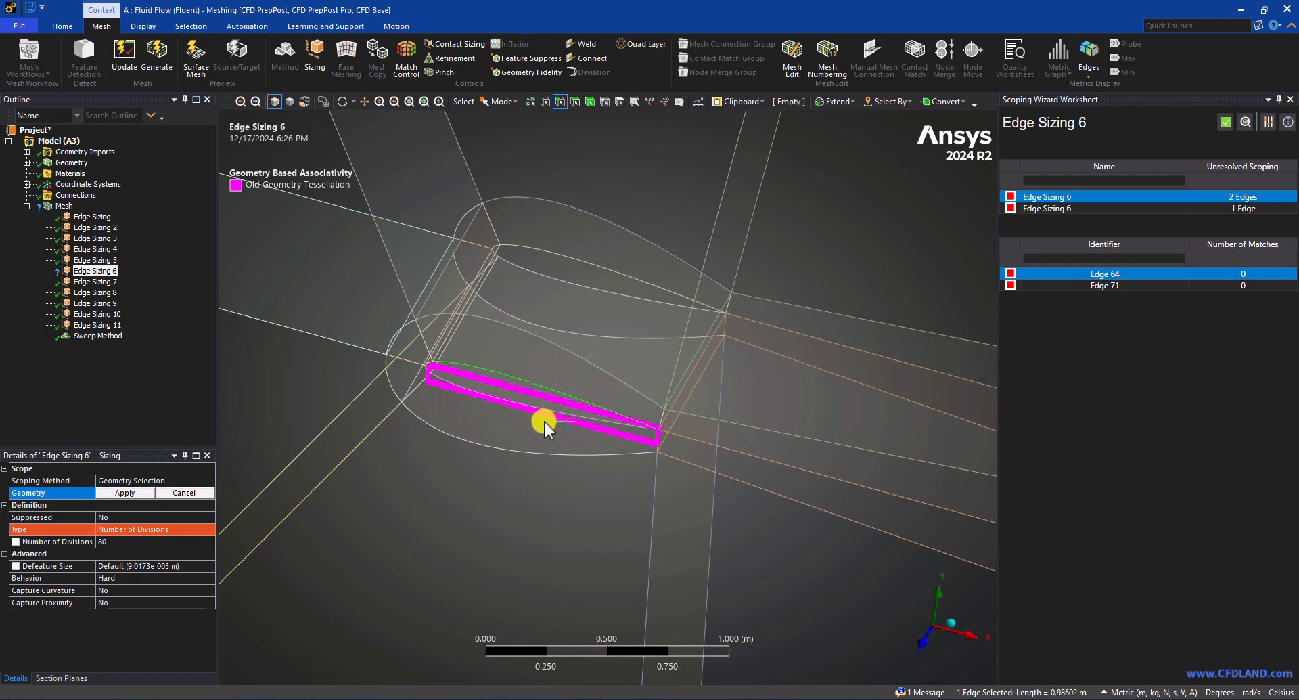
left_click(111, 493)
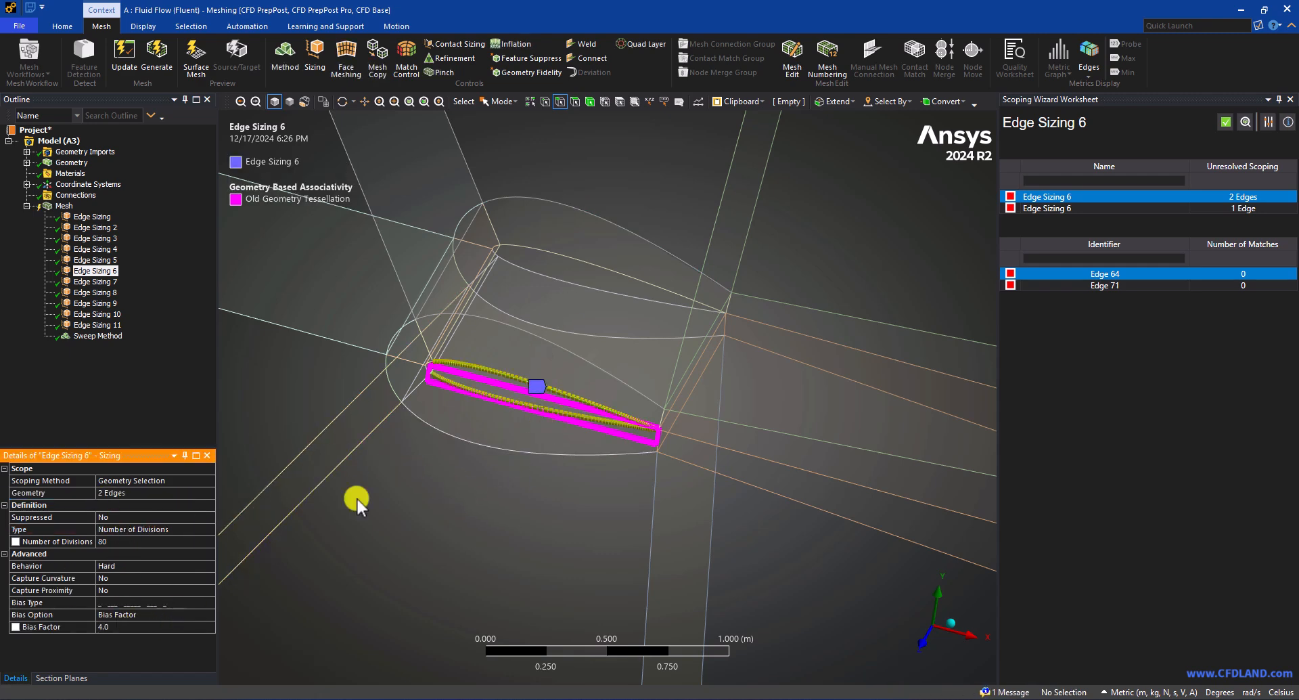
Step: Update the mesh and display it on the domain
left_click(130, 69)
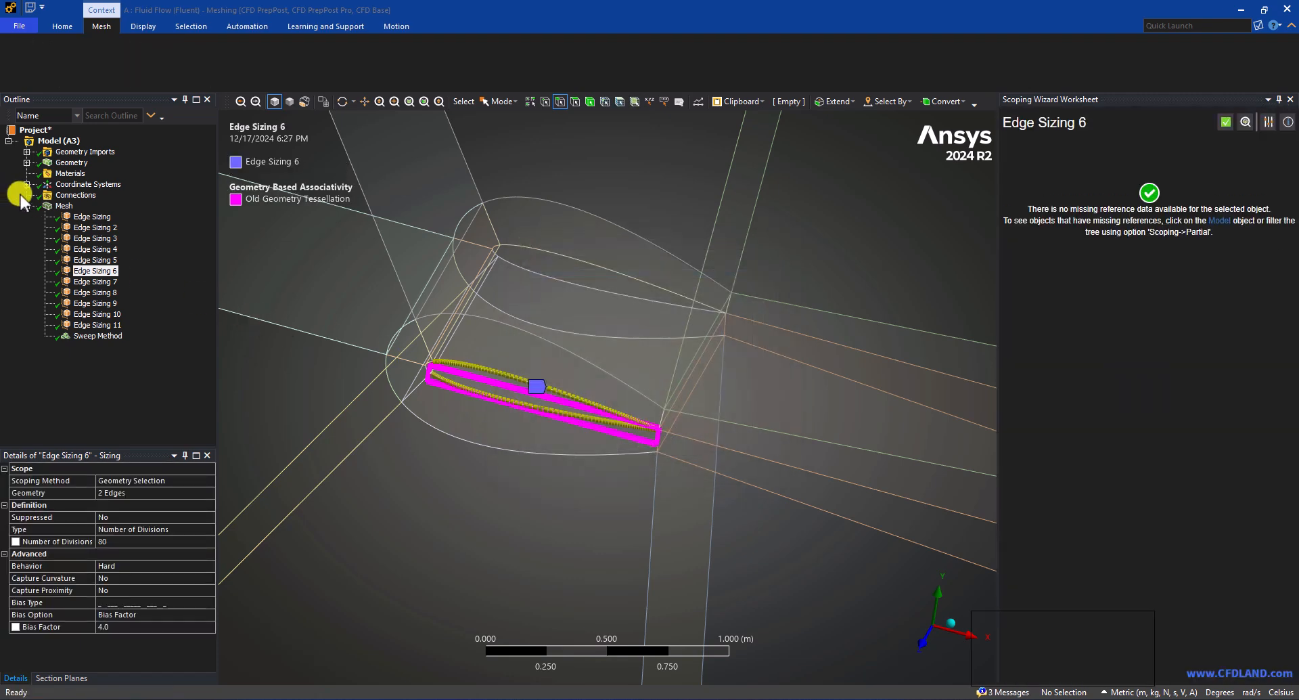
left_click(54, 209)
middle_click_drag(559, 429, 585, 569)
scroll(577, 518, "down", 3)
scroll(603, 371, "up", 3)
Step: Examine the updated mesh on the airfoil, at its leading and trailing edges, and across the whole C-type domain
middle_click_drag(603, 374, 612, 408)
scroll(662, 452, "up", 8)
scroll(521, 476, "up", 2)
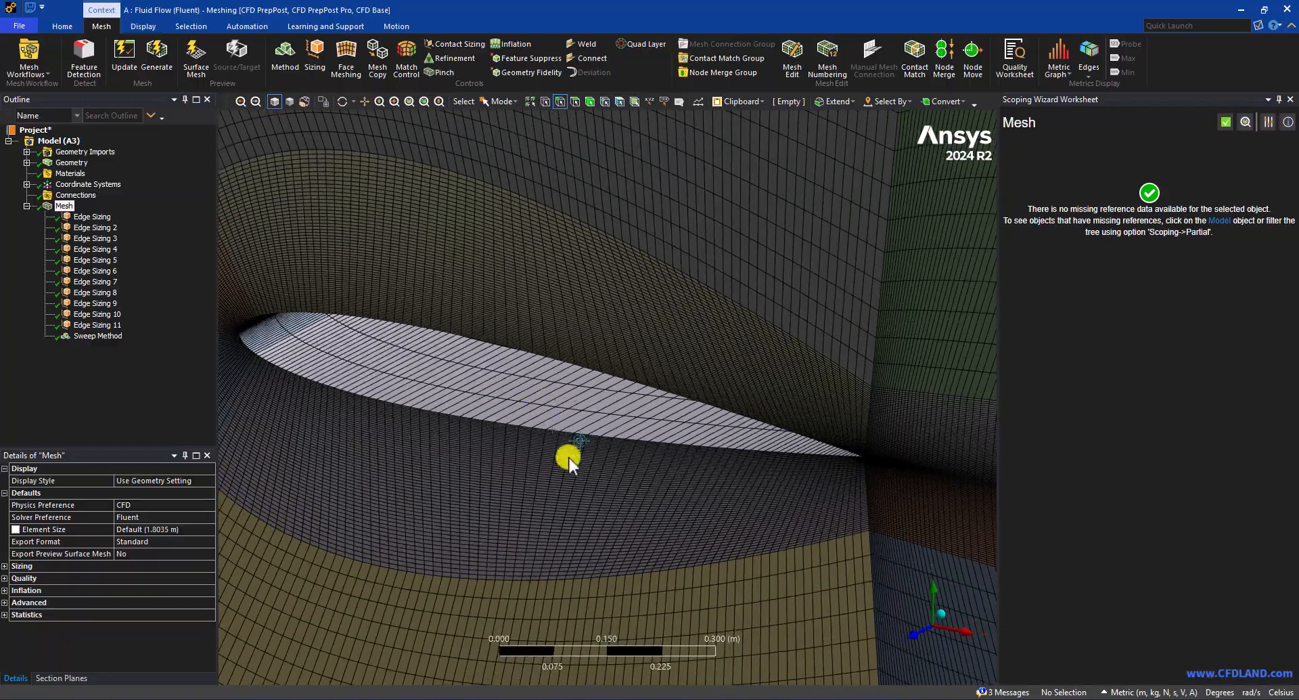
middle_click_drag(598, 468, 607, 443, "ctrl")
middle_click_drag(460, 332, 467, 403)
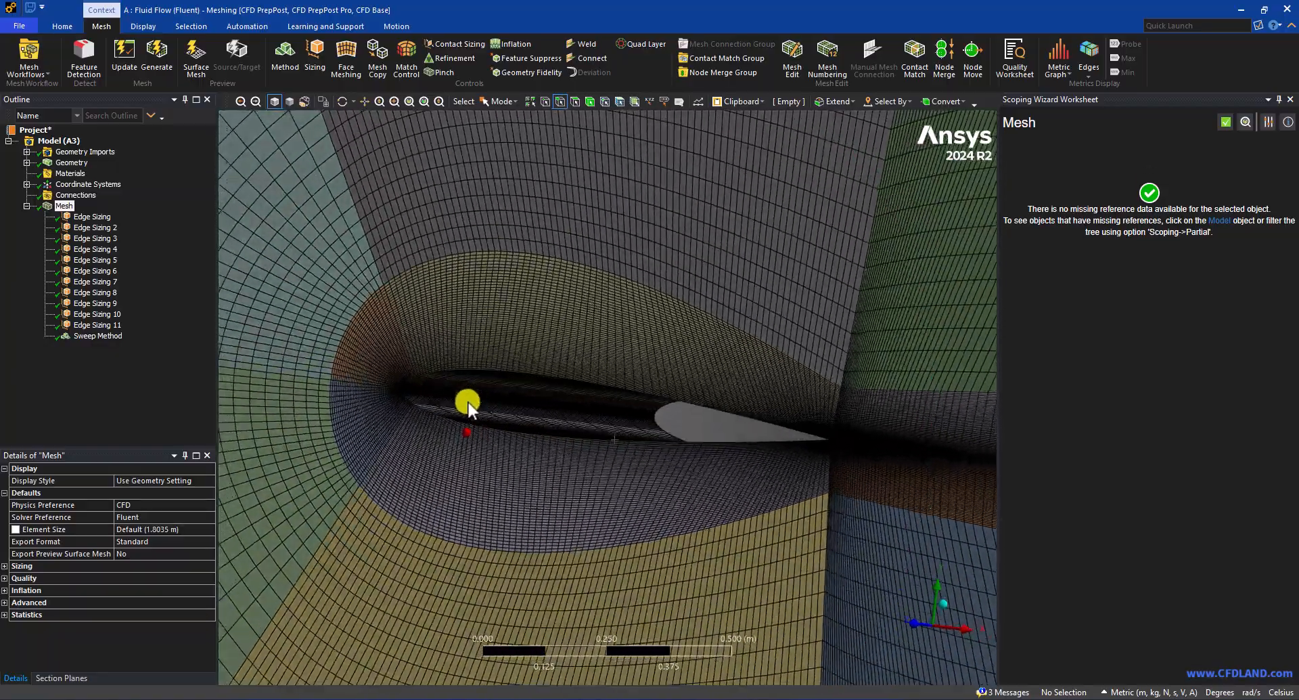
scroll(592, 412, "down", 2)
scroll(609, 379, "down", 10)
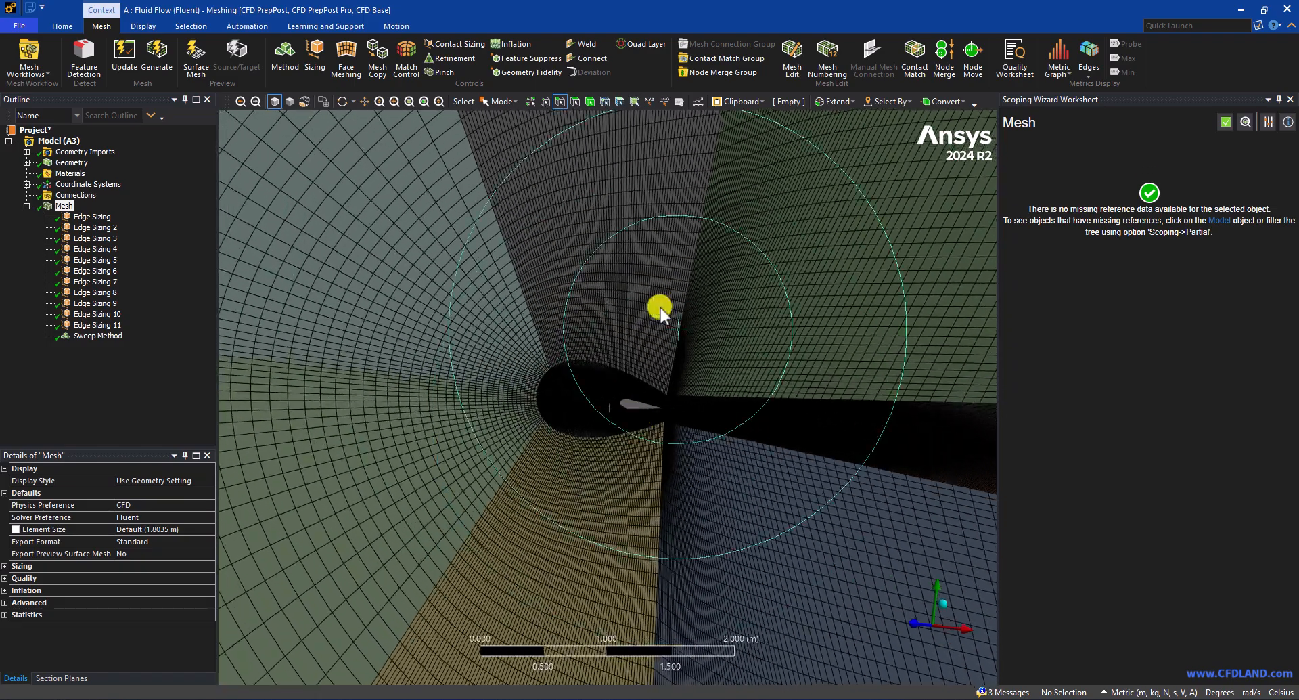
scroll(611, 284, "down", 3)
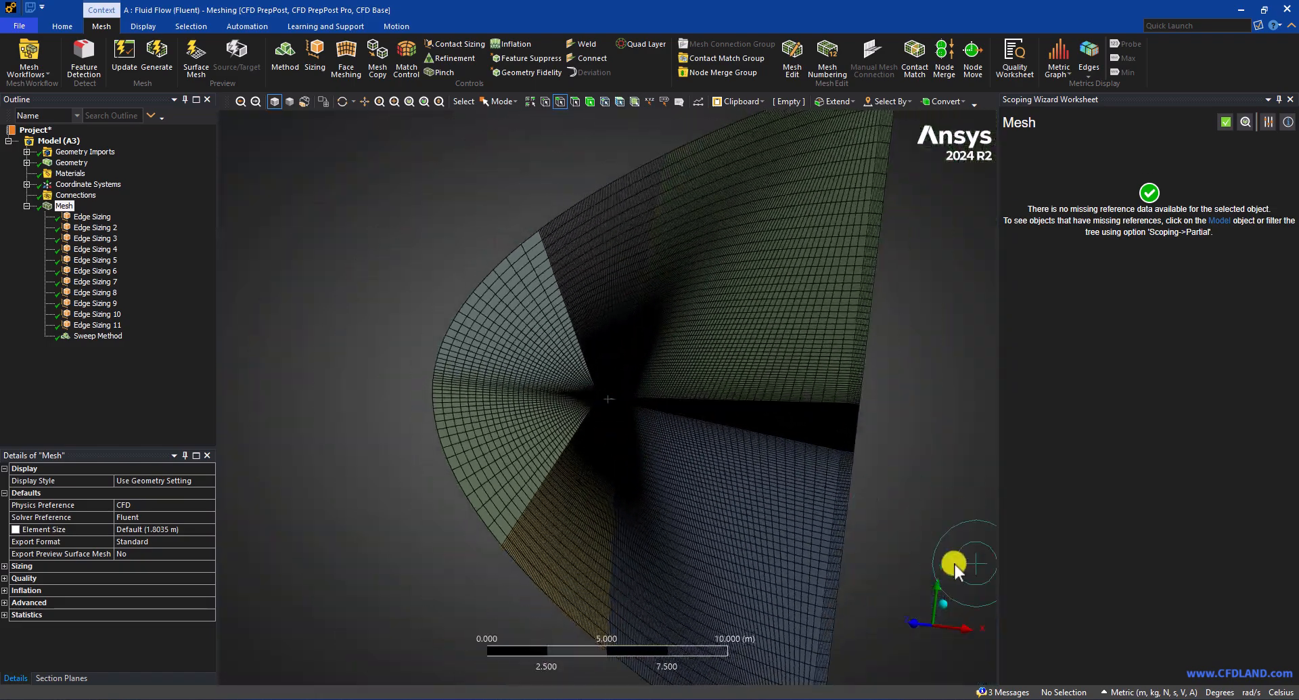
left_click(942, 602)
scroll(799, 420, "down", 2)
middle_click_drag(726, 344, 726, 294, "ctrl")
Step: Check the mesh statistics for the number of nodes and elements
left_click(31, 207)
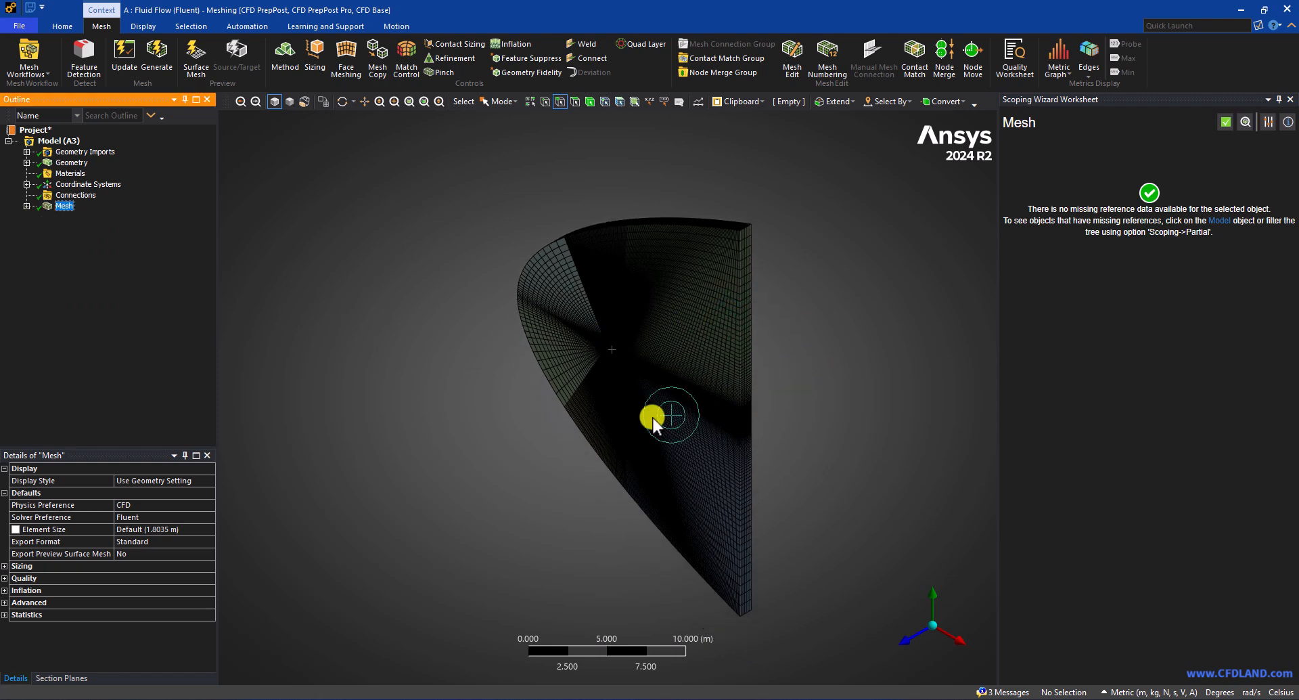
left_click(5, 615)
left_click(117, 638)
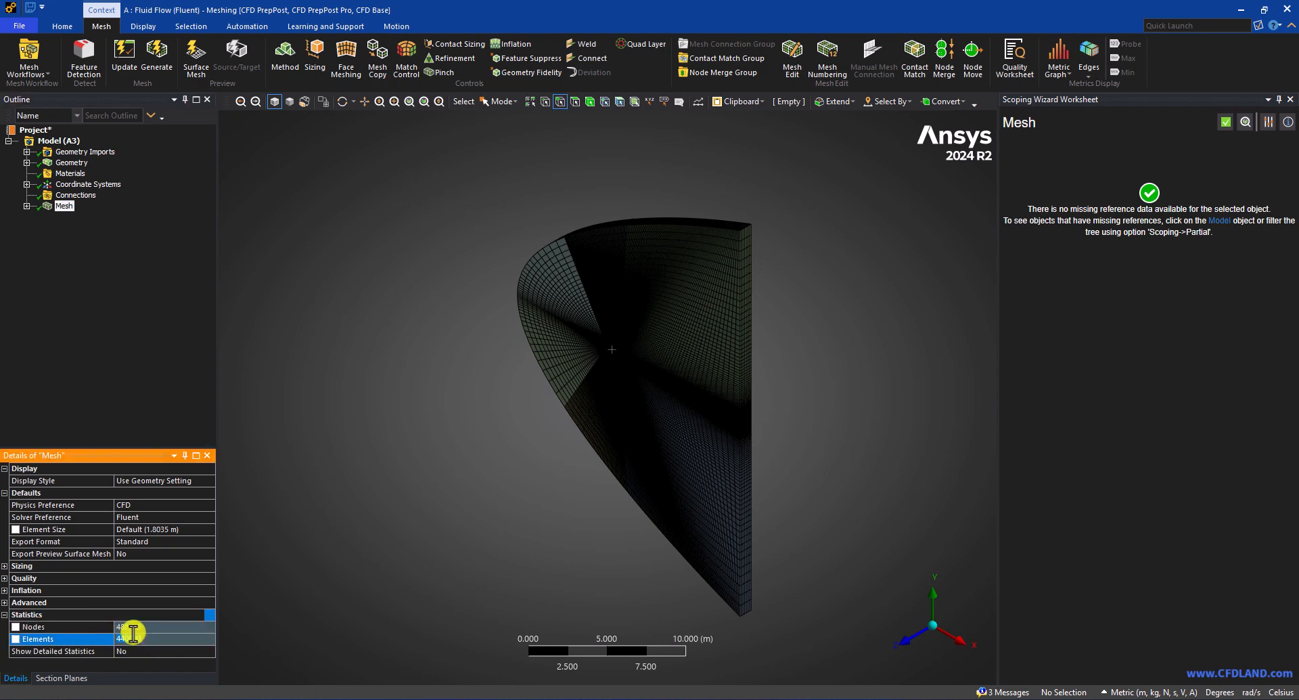
left_click(308, 286)
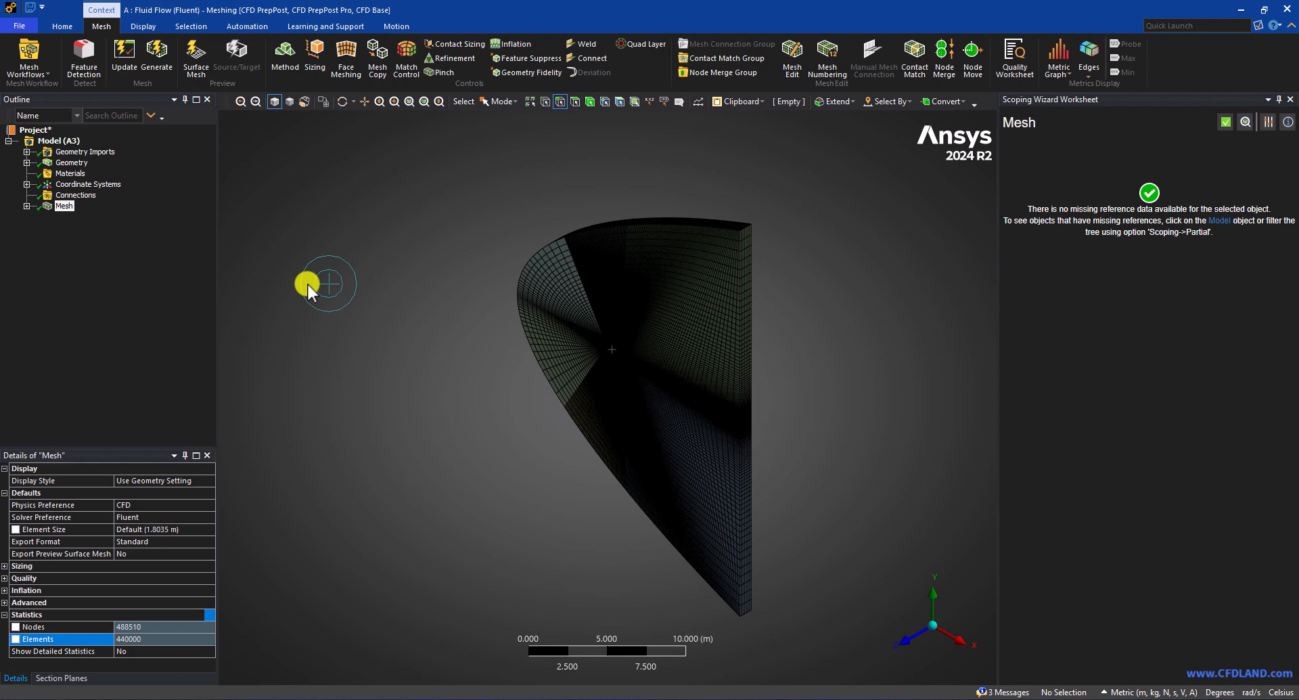
Step: Show the domain geometry and select the four flat faces at the downstream end of the C-type domain
left_click(747, 324)
left_click(575, 101)
left_click(753, 486)
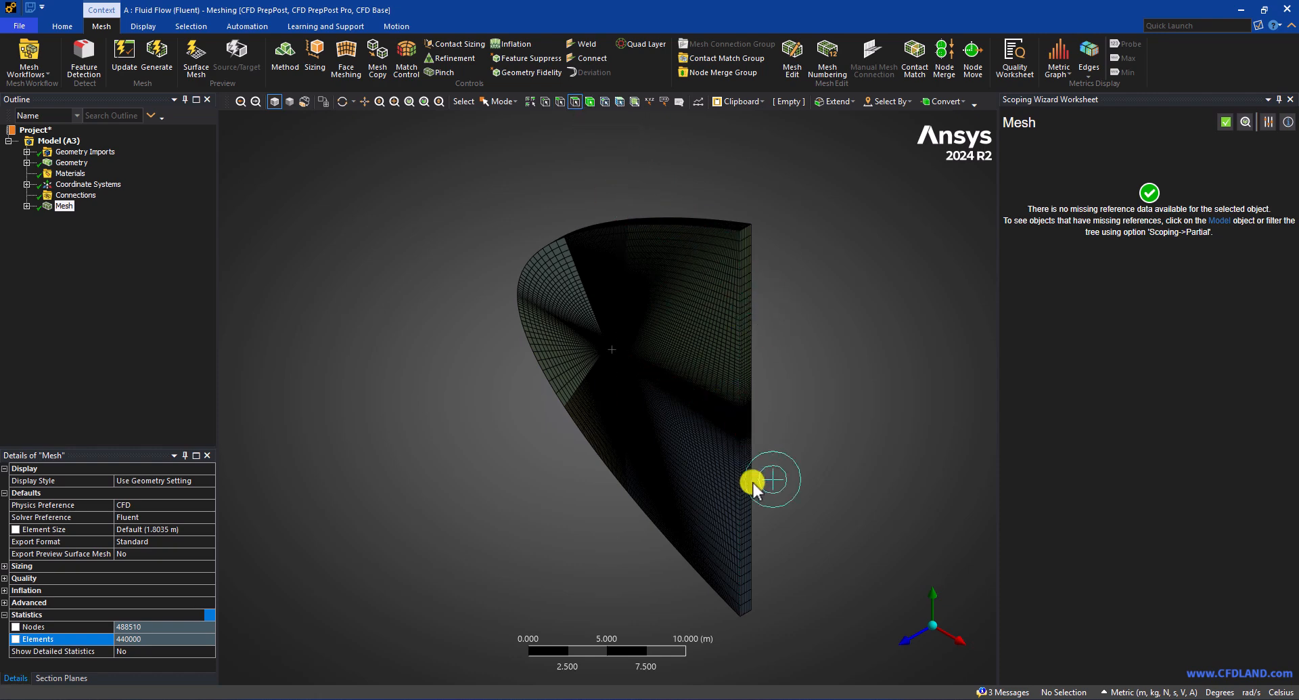
left_click(68, 162)
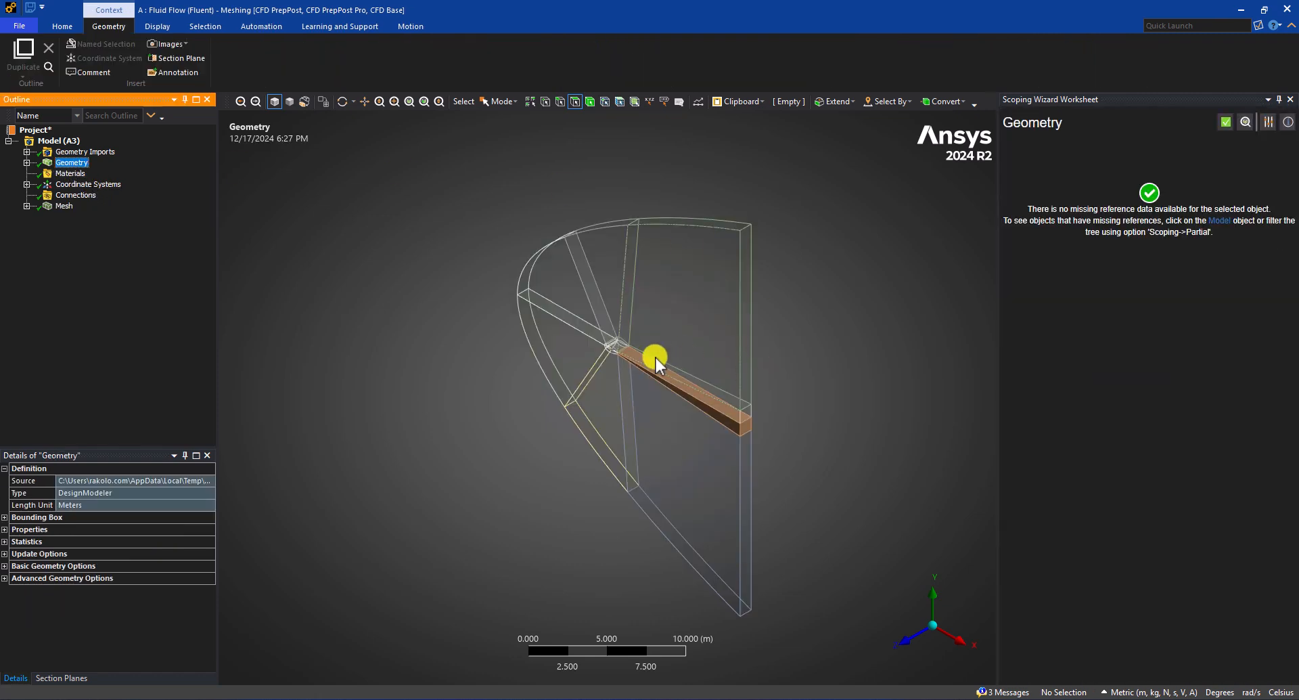
left_click(749, 305)
left_click(749, 413, "ctrl")
left_click(748, 428, "ctrl")
left_click(747, 453, "ctrl")
middle_click_drag(645, 542, 705, 409)
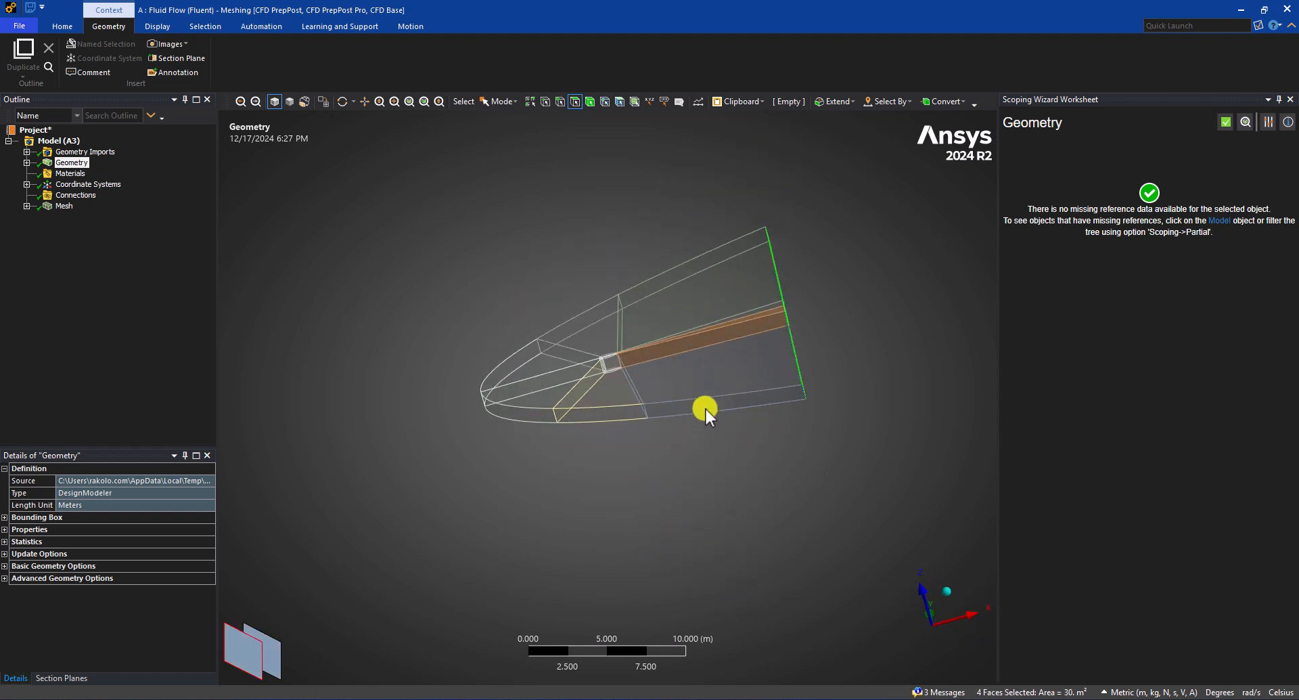
Step: Add the six curved outer boundary faces to the selection and create a named selection called far-field
left_click(705, 408, "ctrl")
left_click(591, 417, "ctrl")
left_click(481, 408, "ctrl")
middle_click_drag(482, 408, 530, 325)
left_click(558, 411, "ctrl")
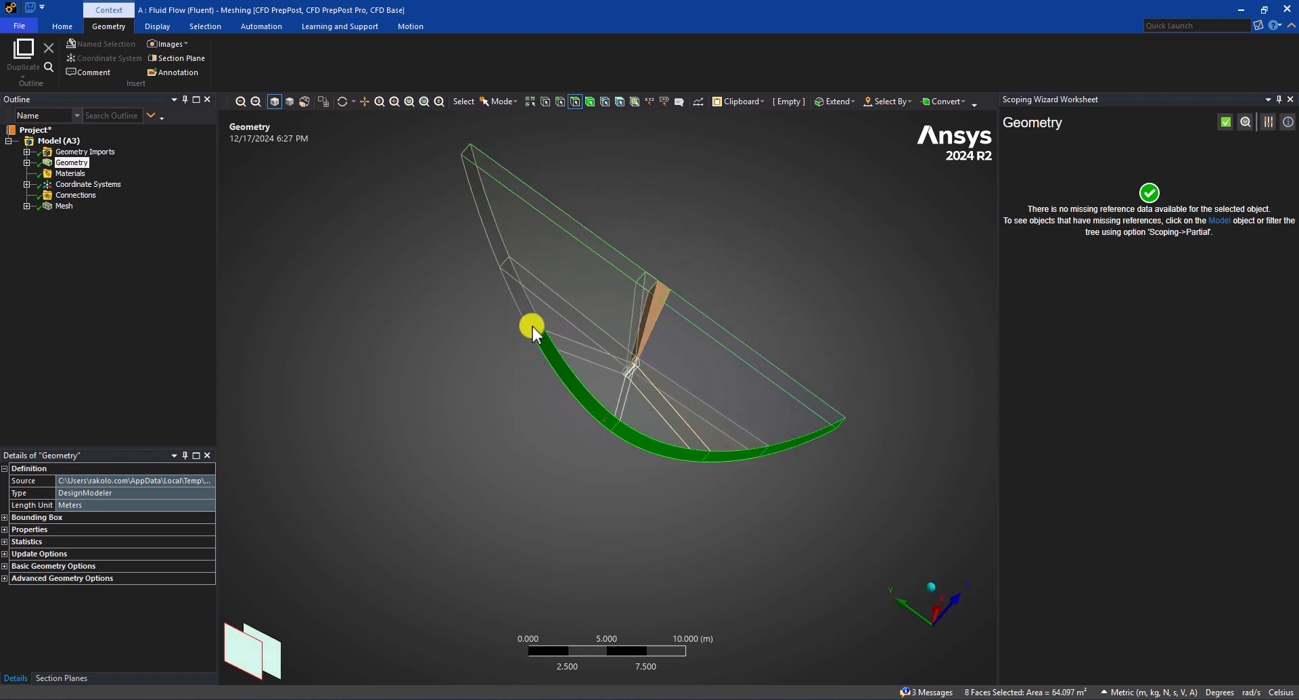
left_click(531, 325, "ctrl")
left_click(498, 240, "ctrl")
middle_click_drag(806, 334, 605, 482)
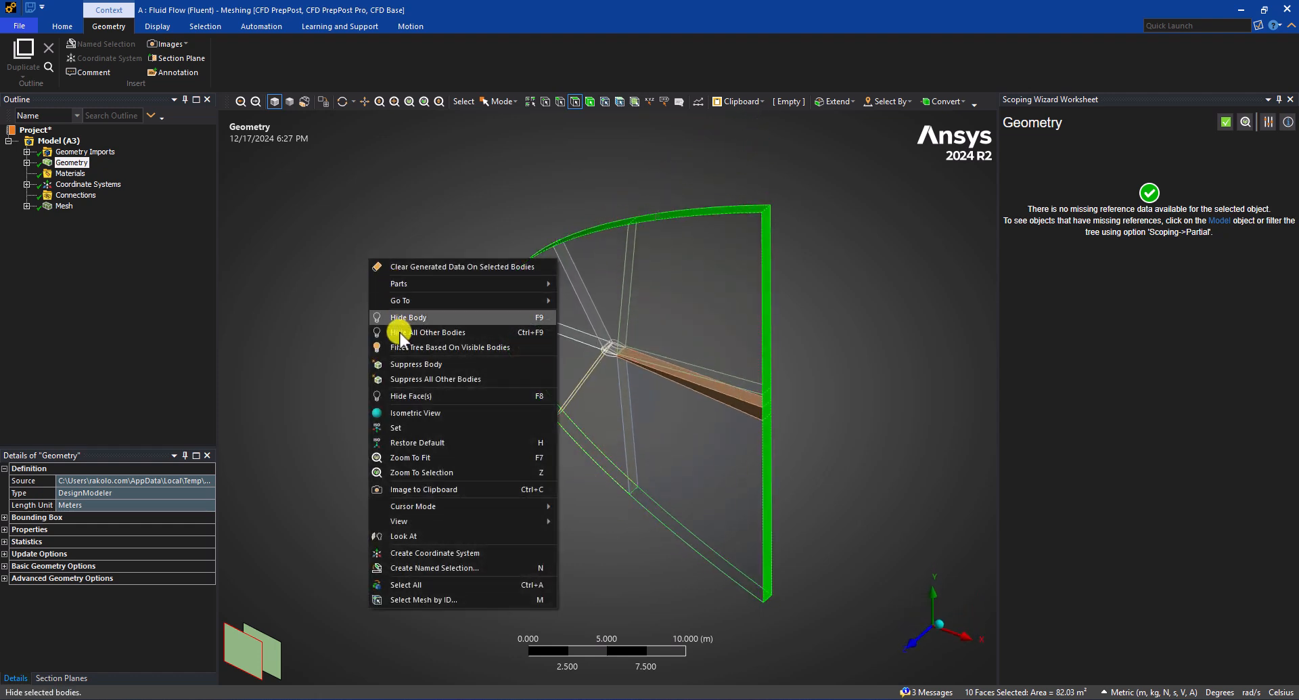
left_click(477, 568)
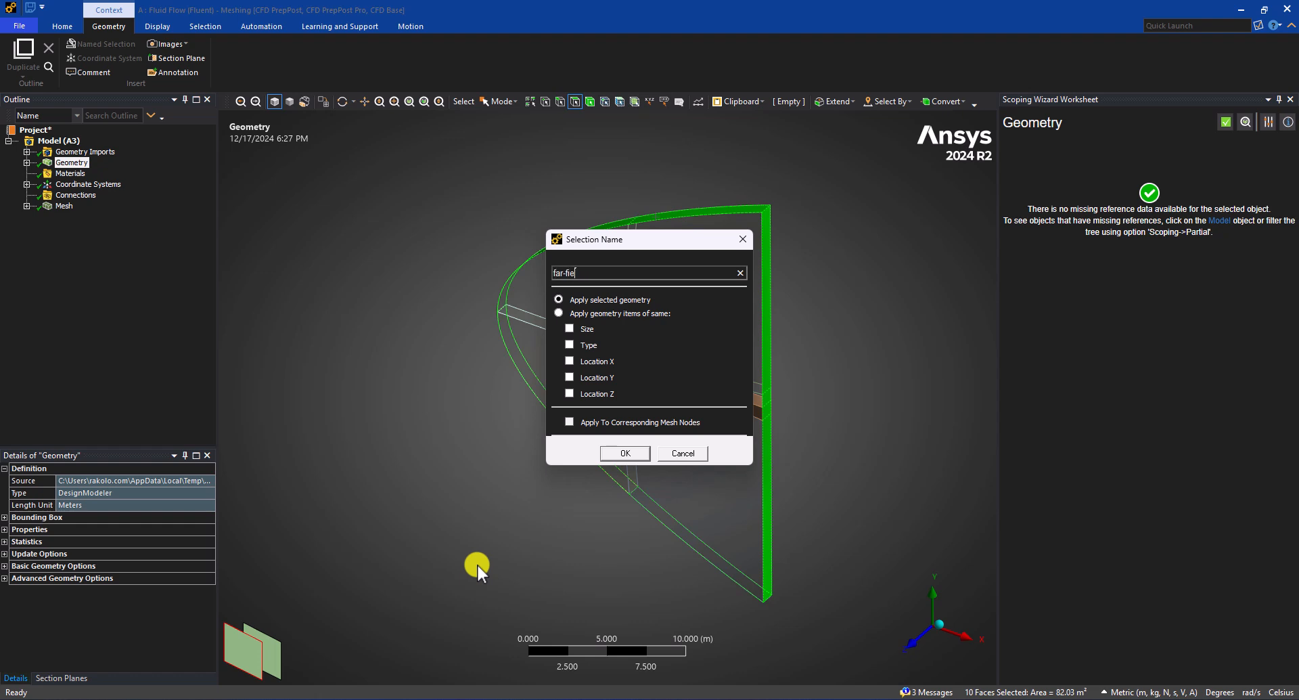
left_click(613, 457)
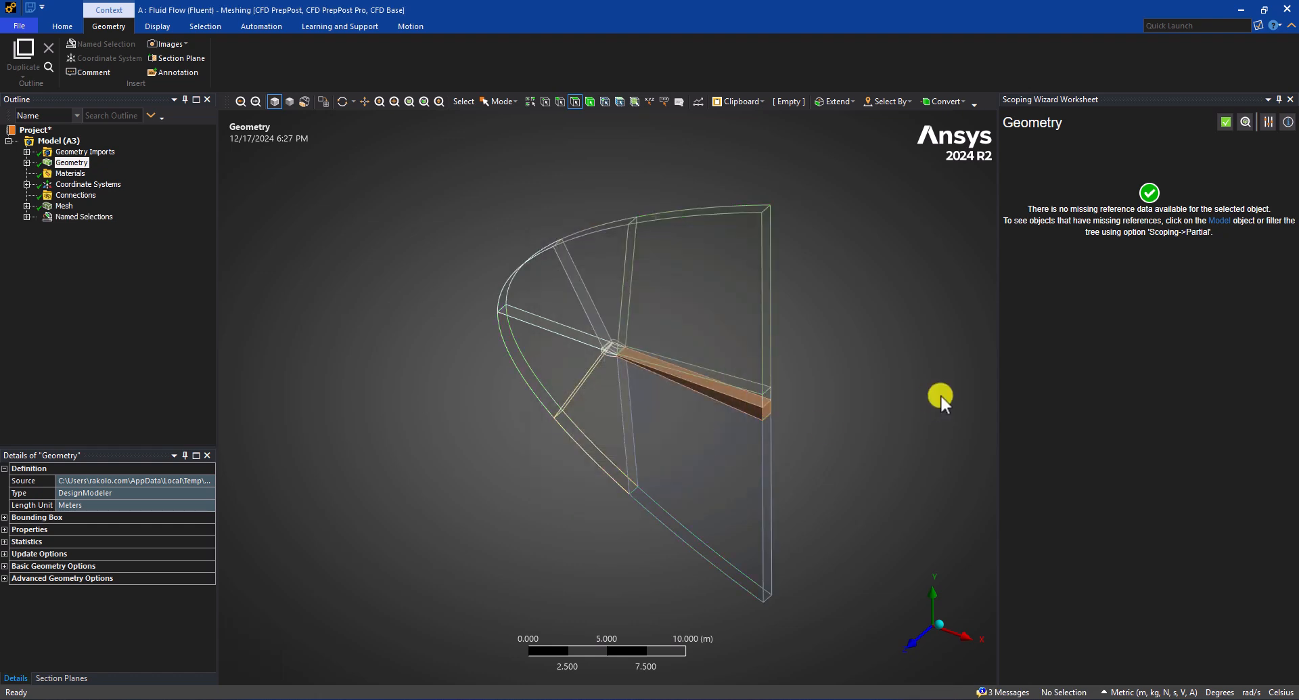
Step: Select all twelve front-side faces of the domain, including the two wake faces and the four small faces around the airfoil
left_click(701, 296, "ctrl")
left_click(599, 281, "ctrl")
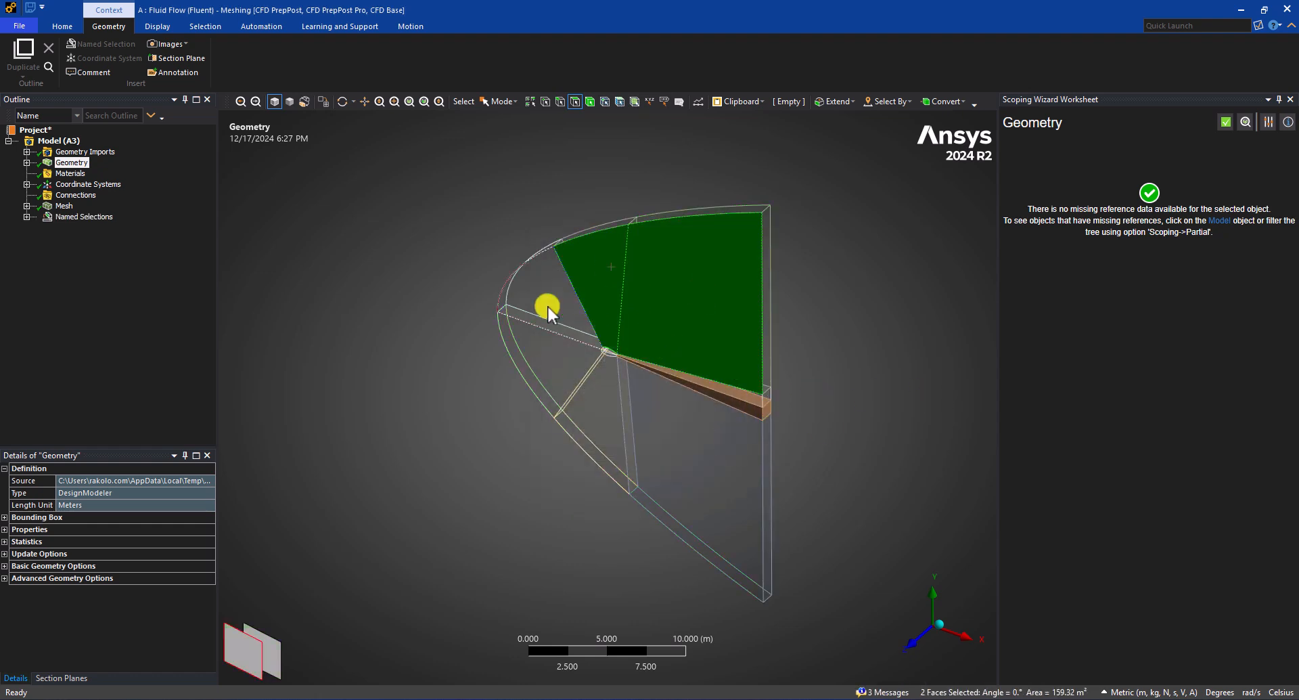
left_click(545, 301, "ctrl")
left_click(545, 348, "ctrl")
left_click(602, 410, "ctrl")
left_click(666, 412, "ctrl")
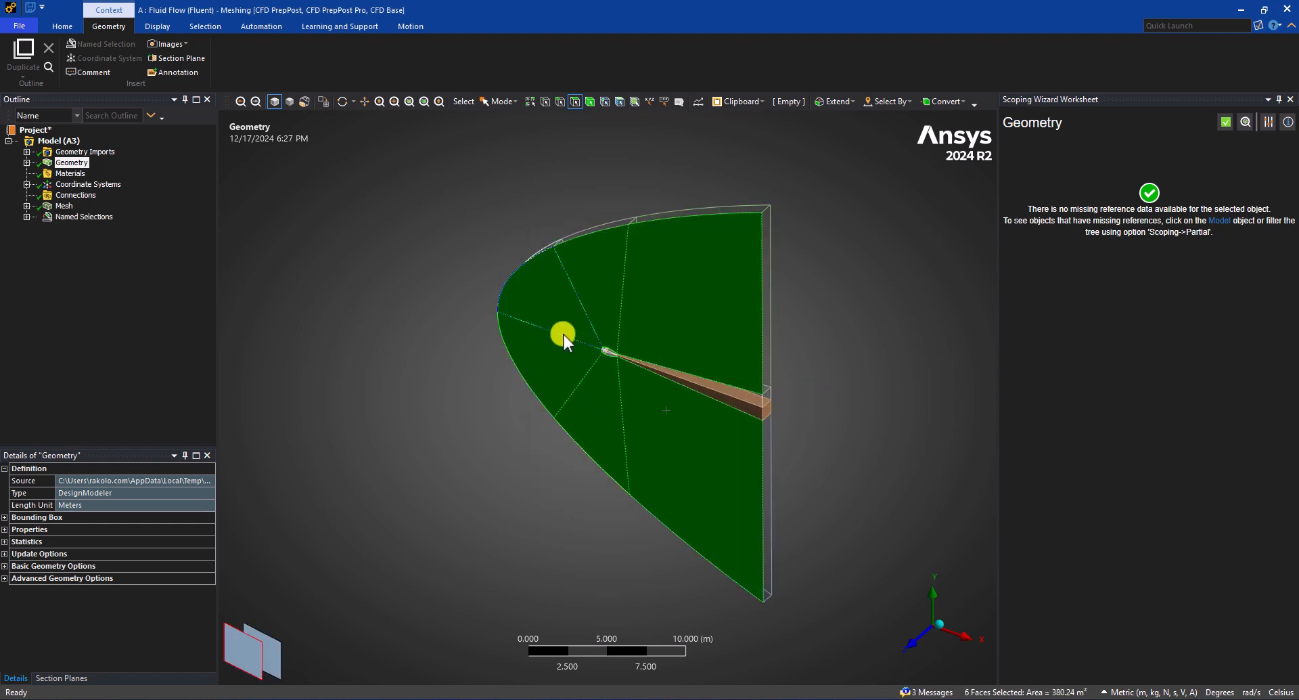
scroll(621, 355, "up", 5)
left_click(679, 382, "ctrl")
left_click(680, 395, "ctrl")
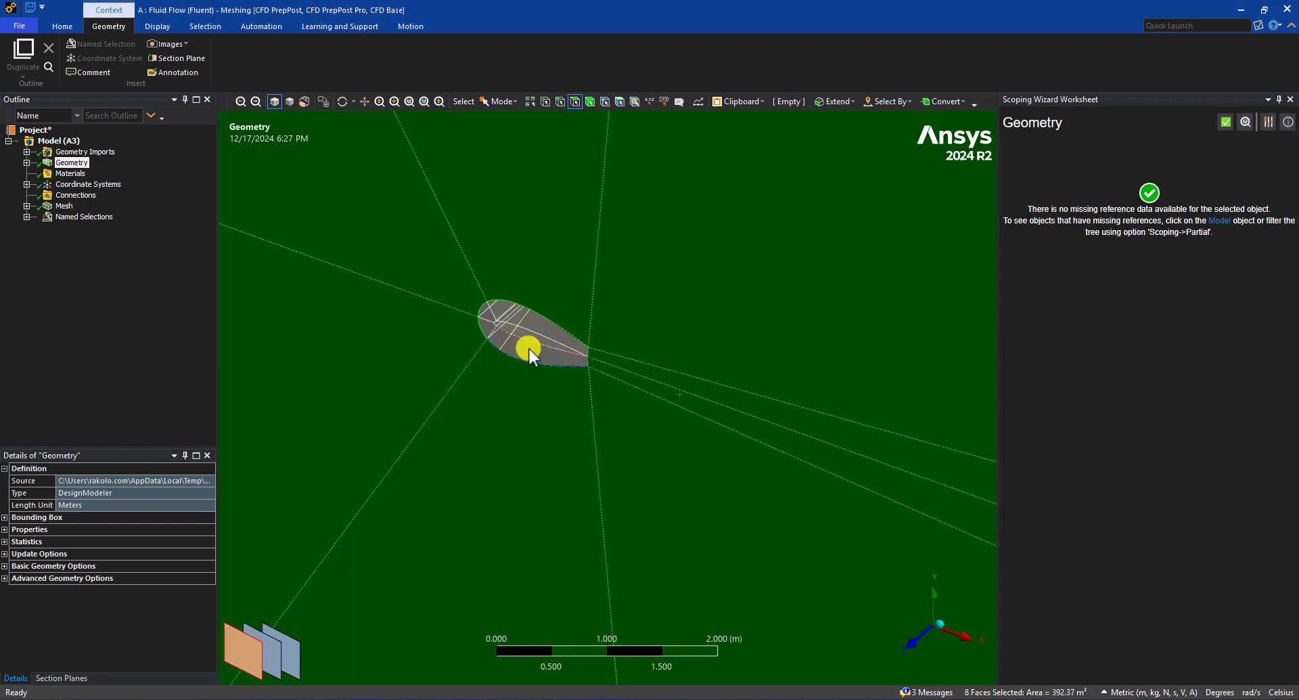
left_click(528, 347, "ctrl")
left_click(488, 328, "ctrl")
left_click(486, 313, "ctrl")
left_click(508, 305, "ctrl")
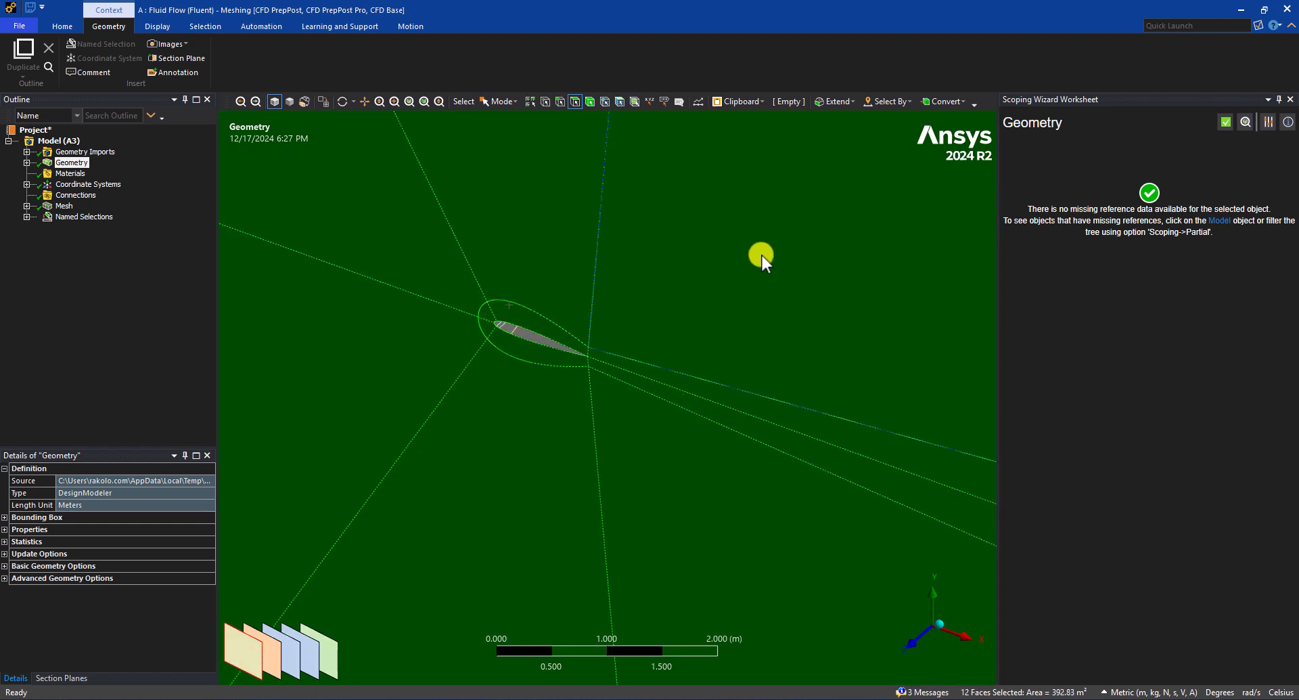
Step: Add the six large faces on the opposite side of the domain to the selection
scroll(683, 520, "down", 5)
scroll(749, 436, "down", 4)
middle_click_drag(805, 403, 586, 398)
left_click(546, 355, "ctrl")
left_click(619, 301, "ctrl")
left_click(705, 326, "ctrl")
left_click(724, 379, "ctrl")
left_click(725, 494, "ctrl")
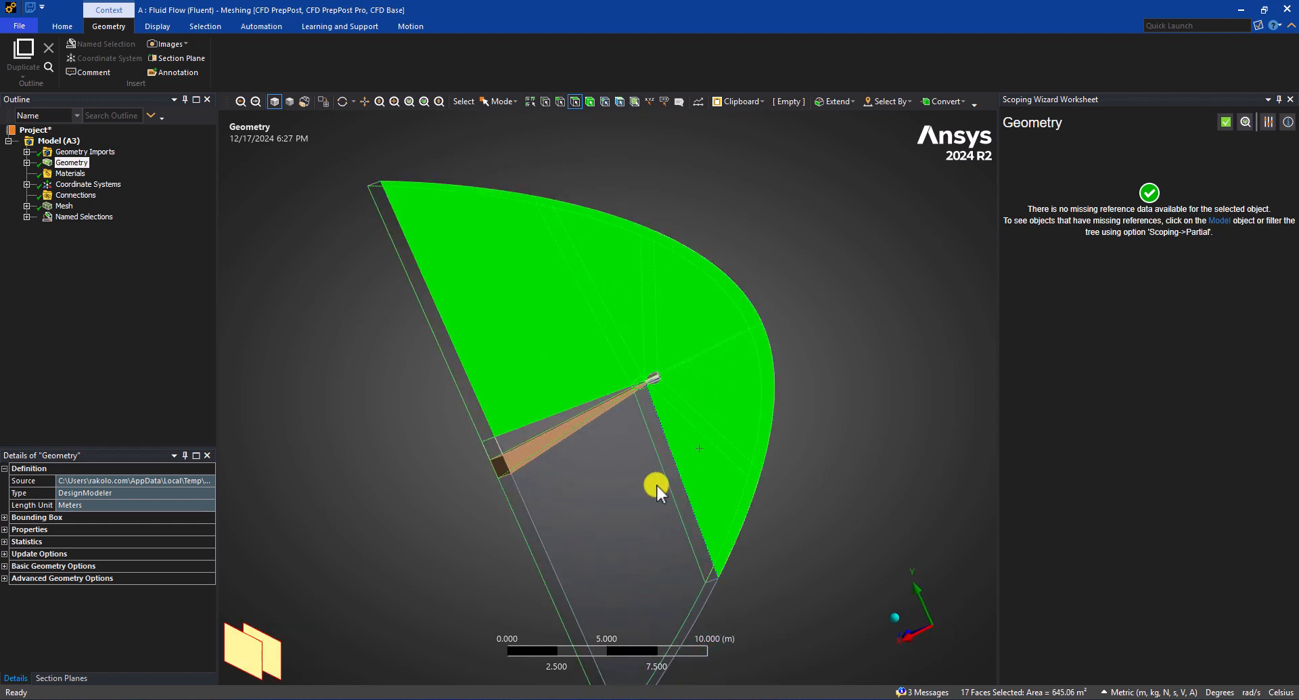
left_click(656, 486, "ctrl")
Step: Add the opposite side's two wake faces and four faces around the airfoil, and name the whole selection symmetry
scroll(614, 374, "up", 5)
left_click(606, 401, "ctrl")
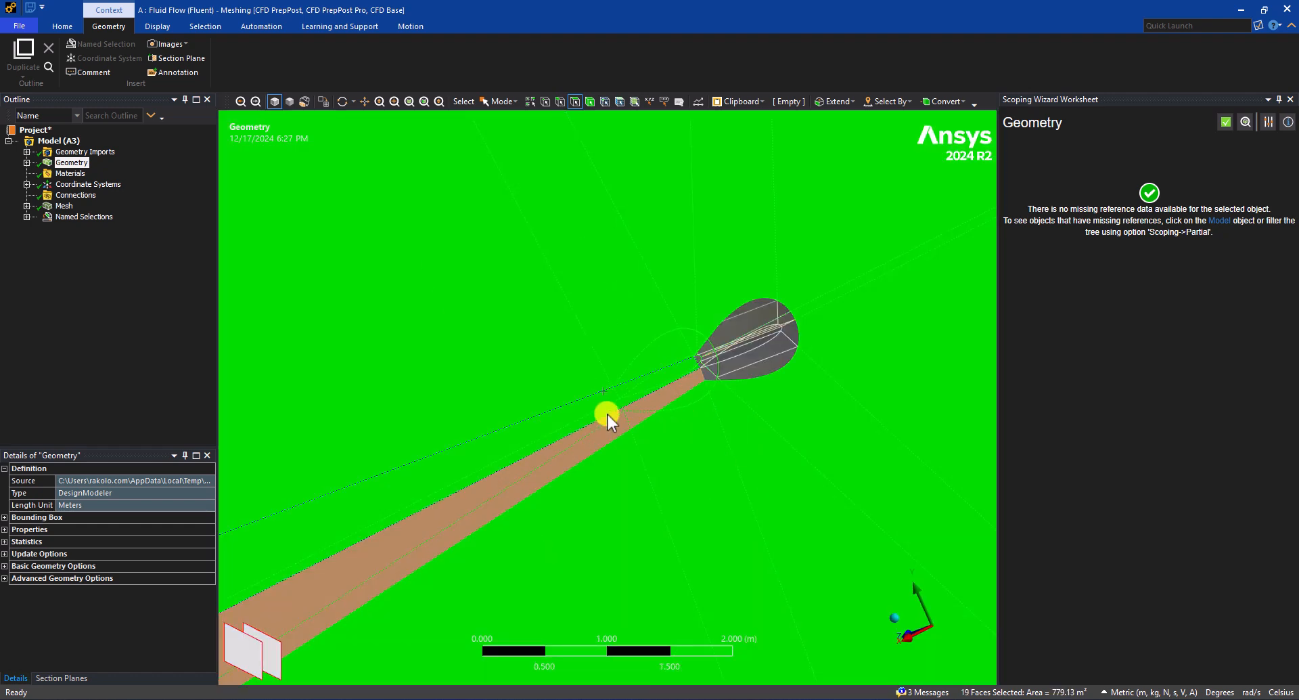
left_click(610, 428, "ctrl")
left_click(742, 314, "ctrl")
left_click(788, 328, "ctrl")
left_click(789, 315, "ctrl")
left_click(766, 365, "ctrl")
scroll(619, 453, "down", 4)
scroll(635, 456, "down", 6)
middle_click_drag(551, 459, 737, 439)
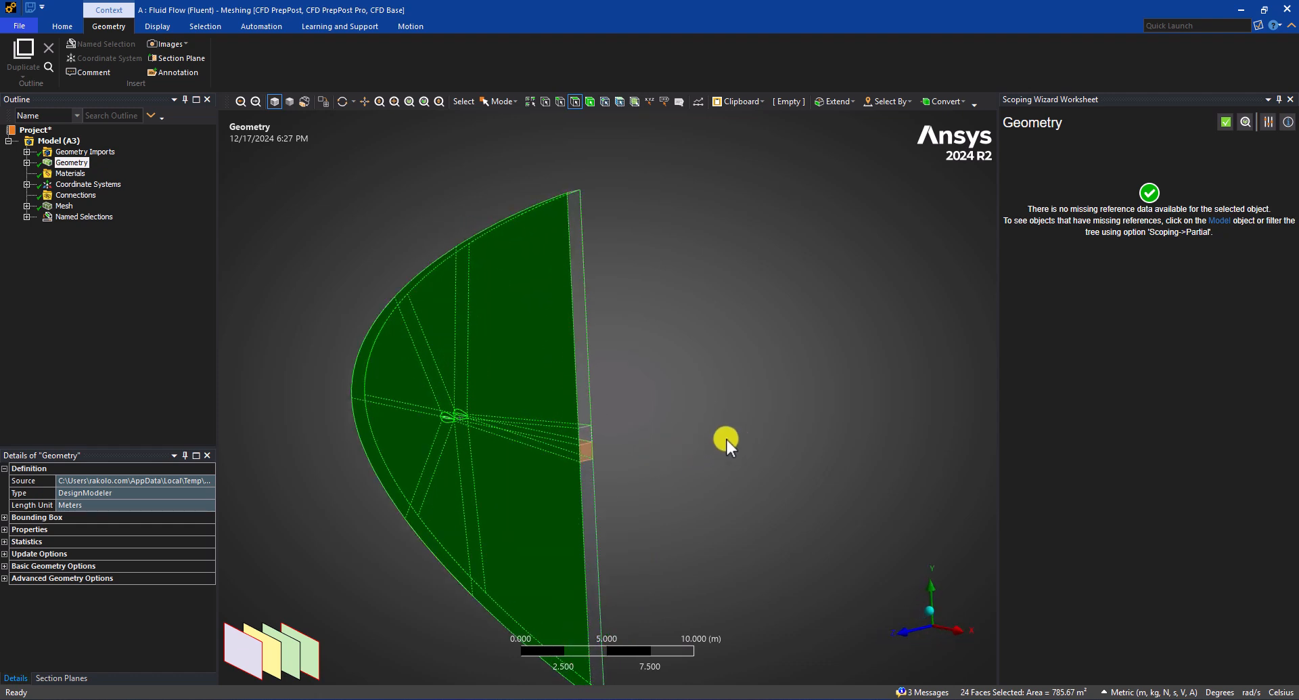
right_click(653, 379)
left_click(738, 339)
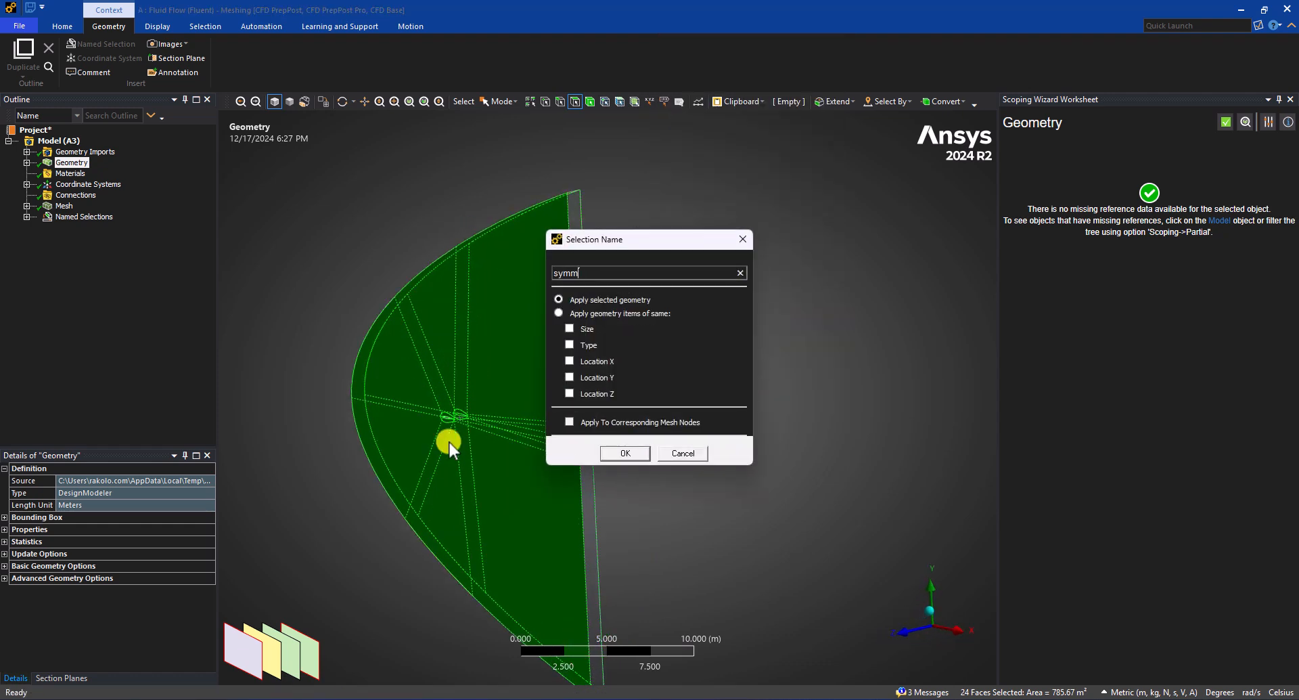
key("Return")
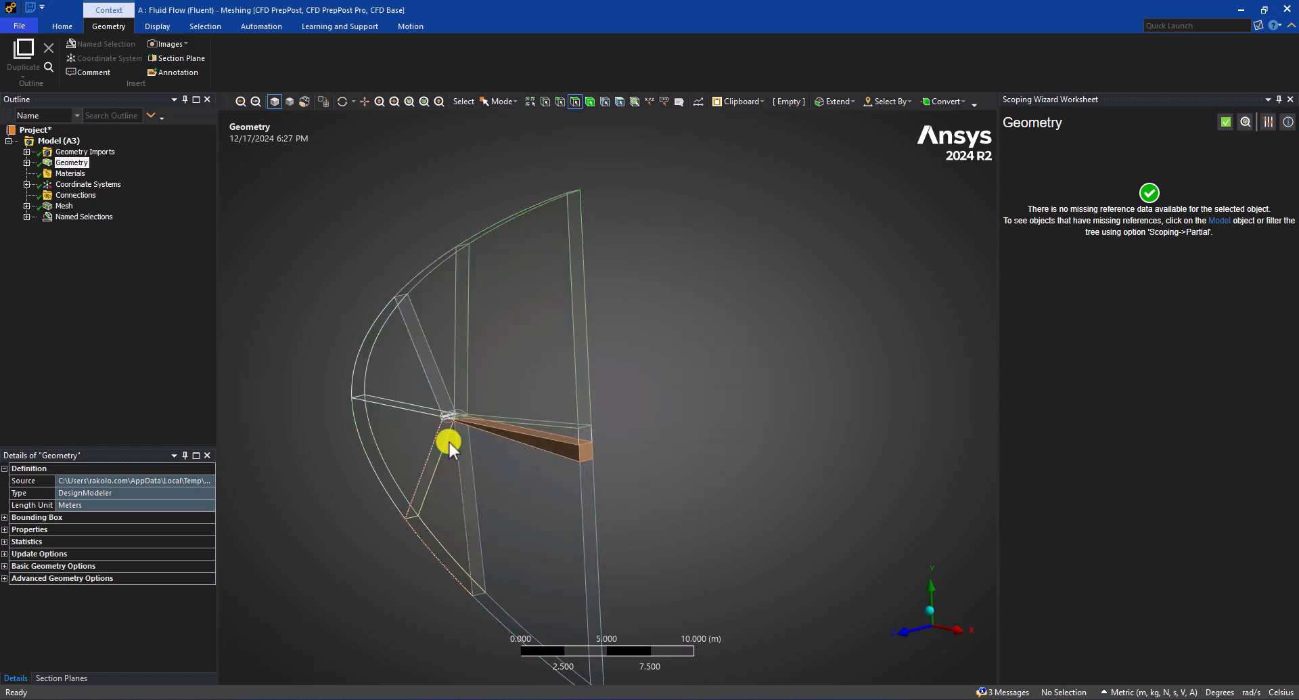
Step: Create a named selection called pressure-side-airfoil from the two lower airfoil surfaces
middle_click_drag(488, 429, 505, 401)
scroll(523, 427, "up", 10)
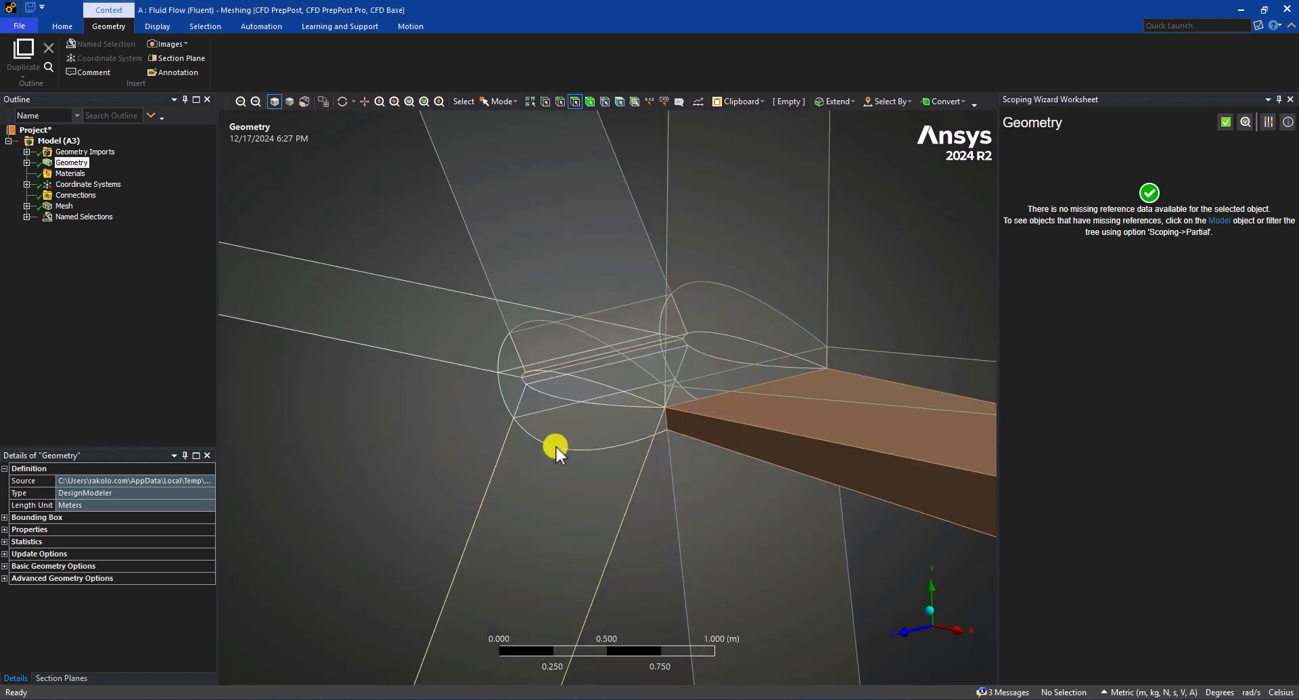
middle_click_drag(615, 449, 626, 435)
scroll(580, 402, "up", 5)
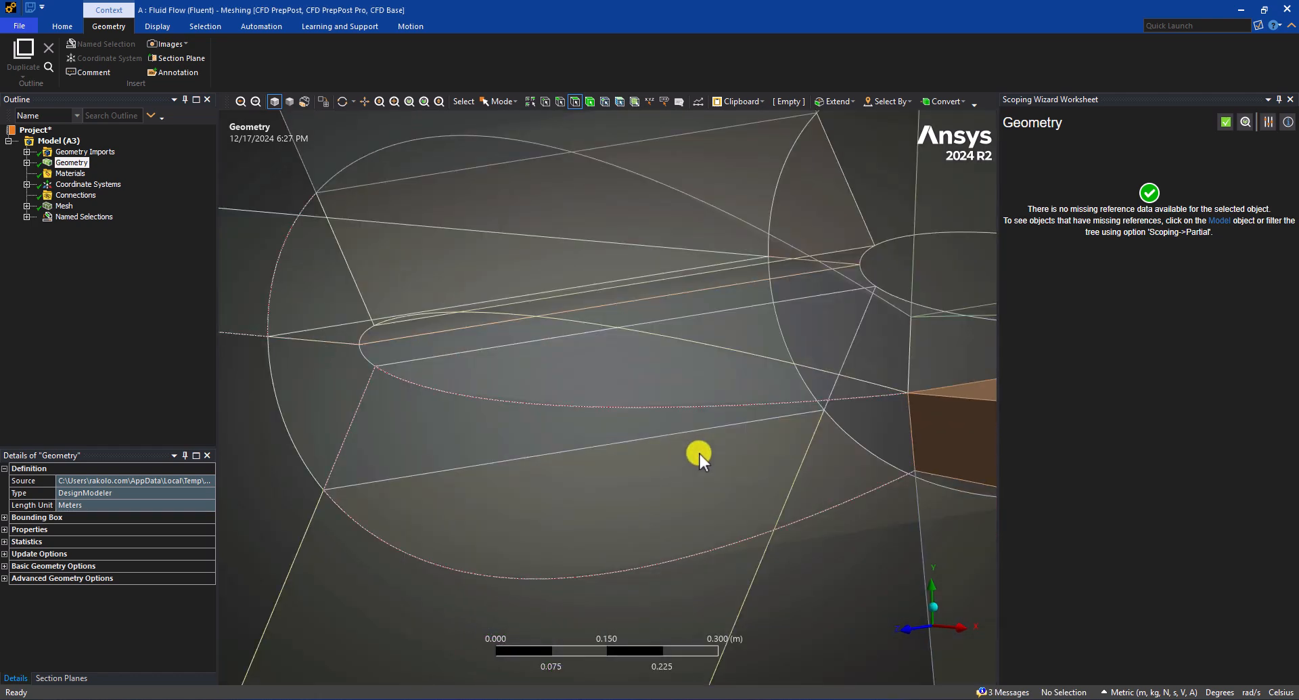
left_click(542, 368)
left_click(453, 346, "ctrl")
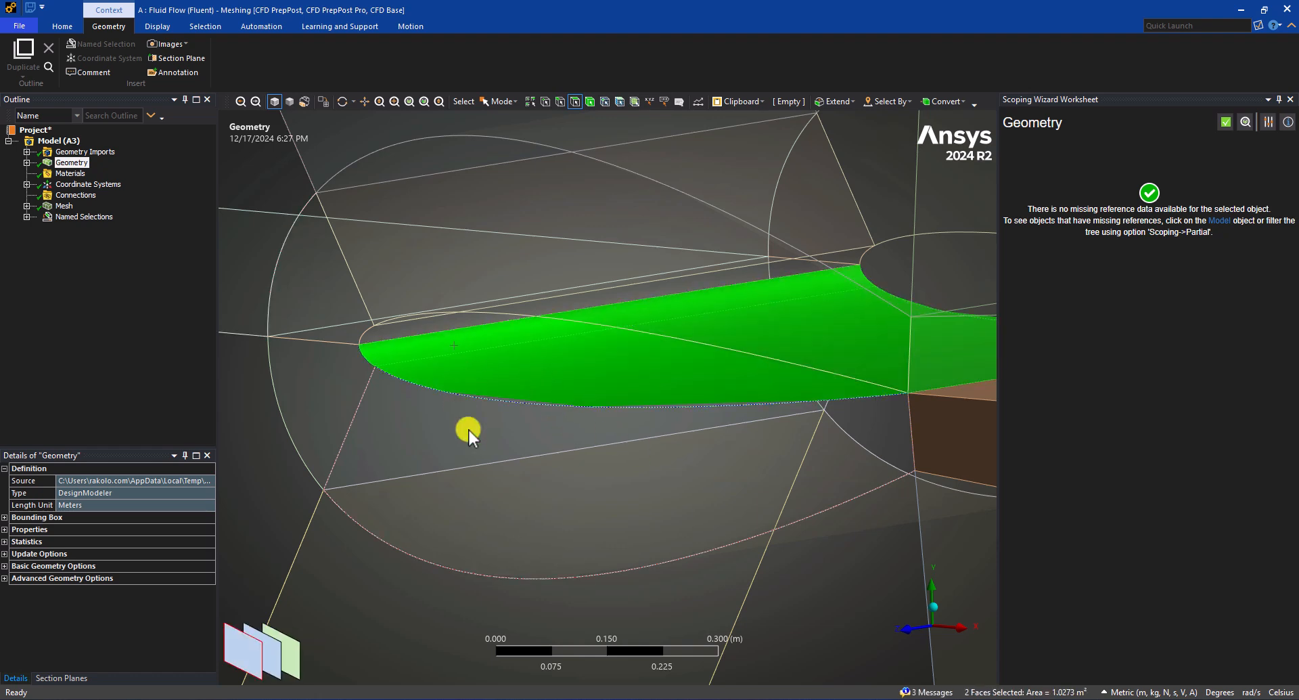
scroll(529, 358, "down", 1)
right_click(398, 374)
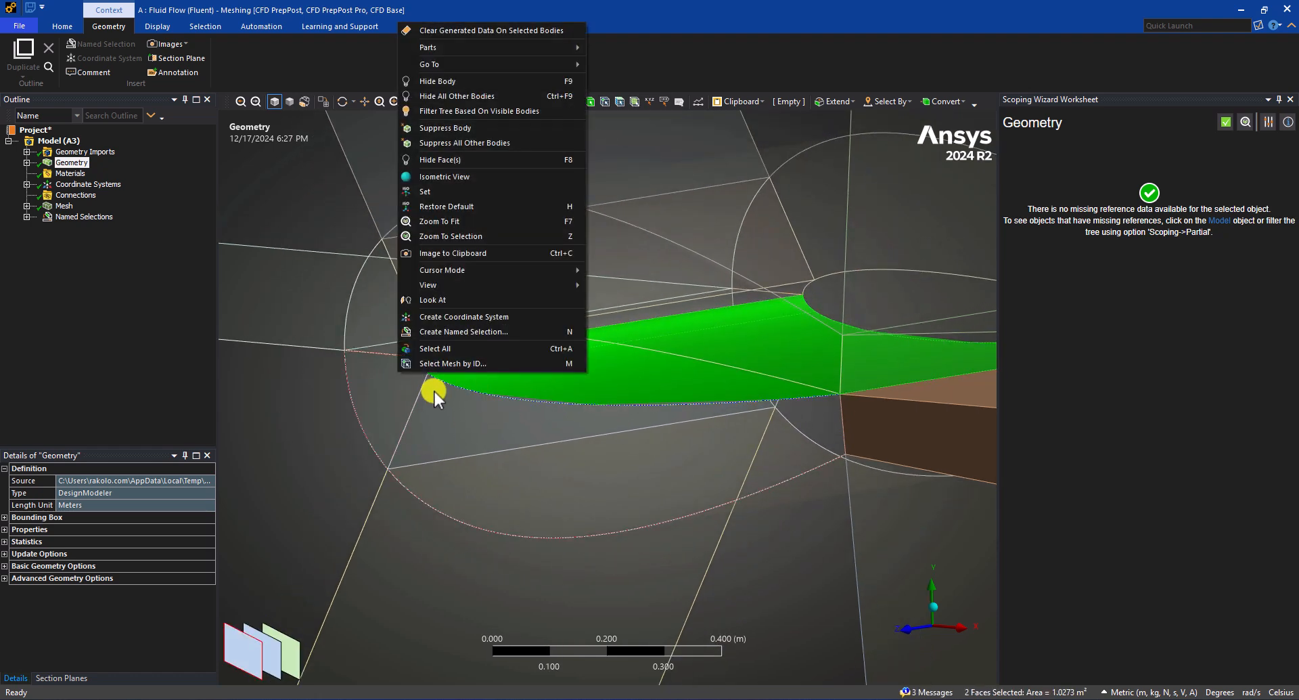
left_click(446, 331)
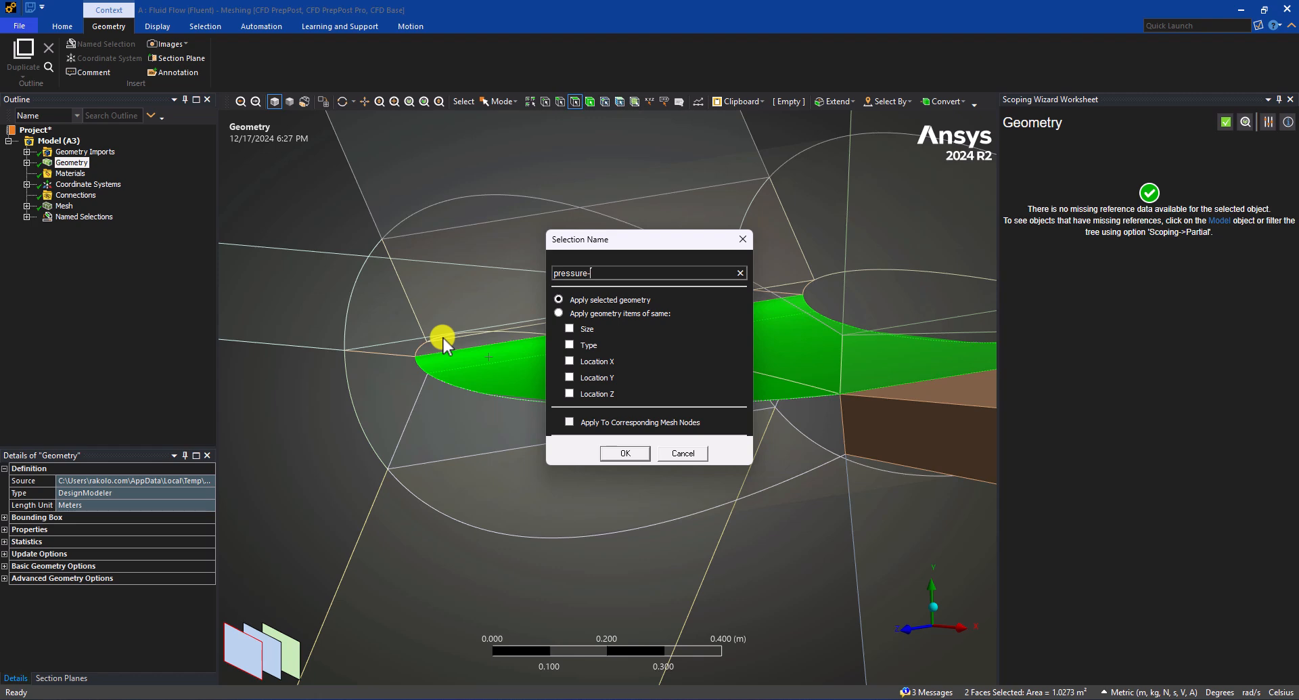
type("pressure-side-airfoil")
key("Return")
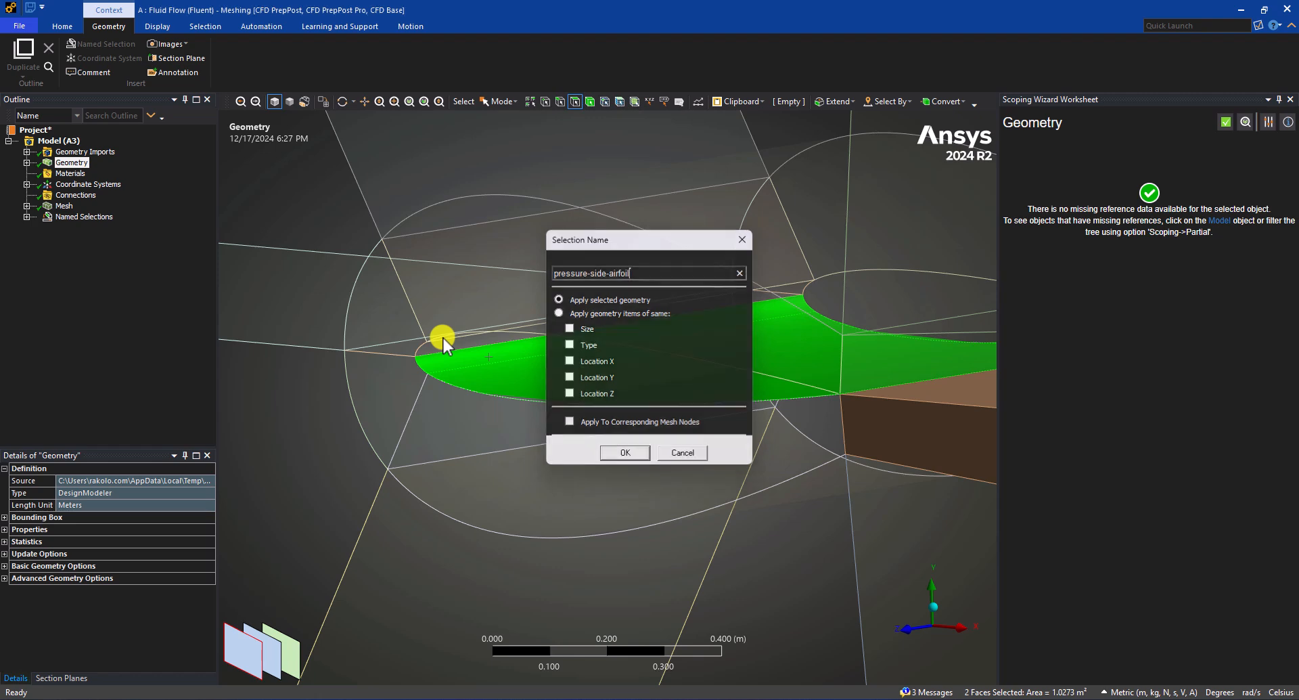
Step: Create a named selection called suction-side-airfoil from the two upper airfoil surfaces
left_click(536, 429)
middle_click_drag(536, 430, 535, 387)
left_click(494, 380)
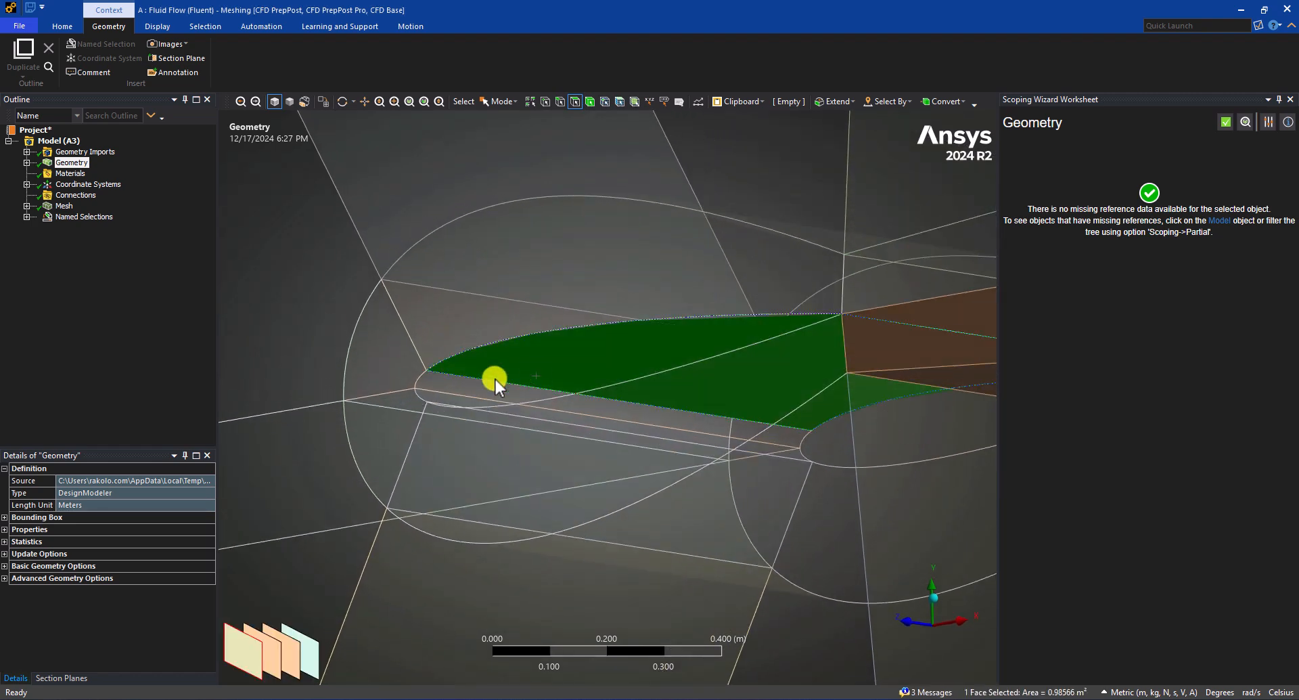
left_click(484, 392, "ctrl")
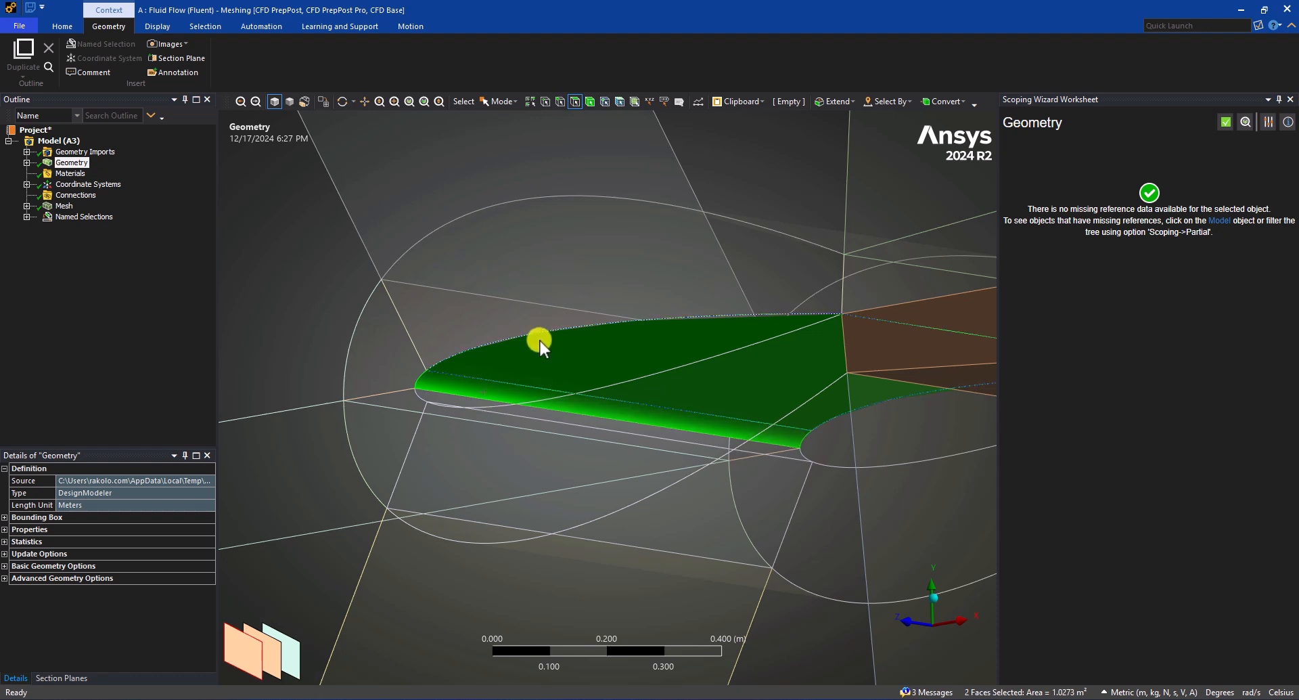
key("n")
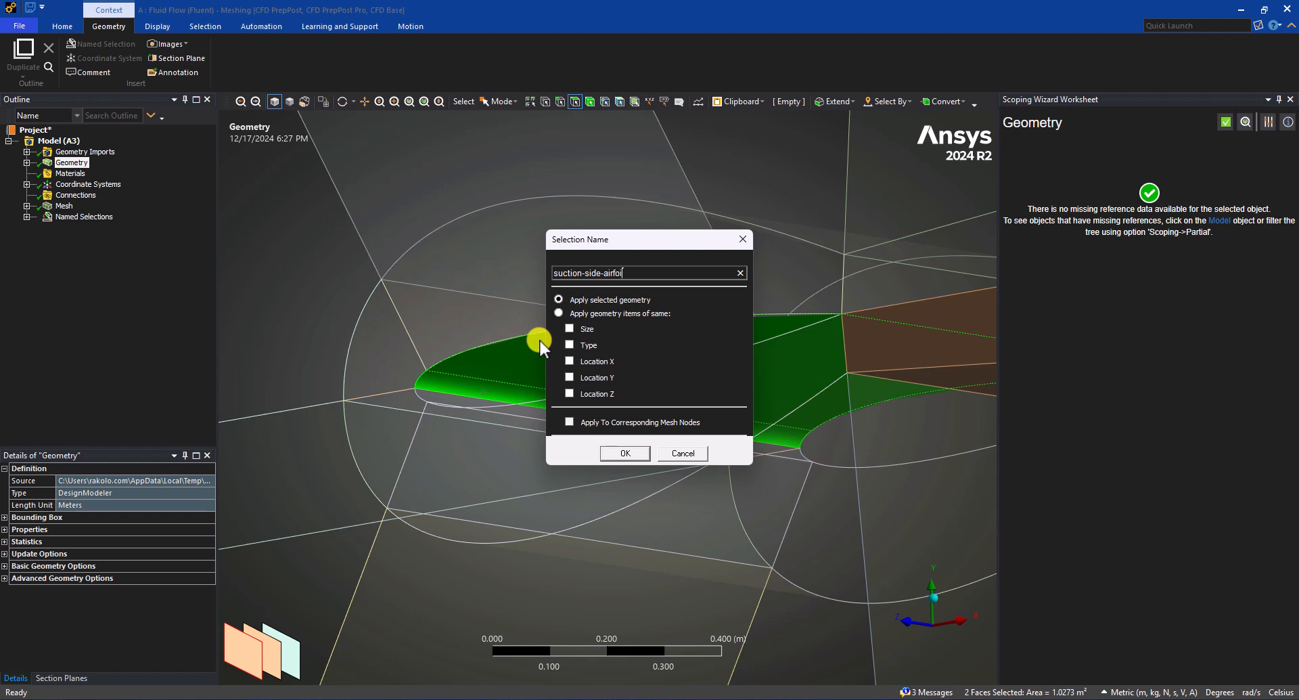
left_click(625, 453)
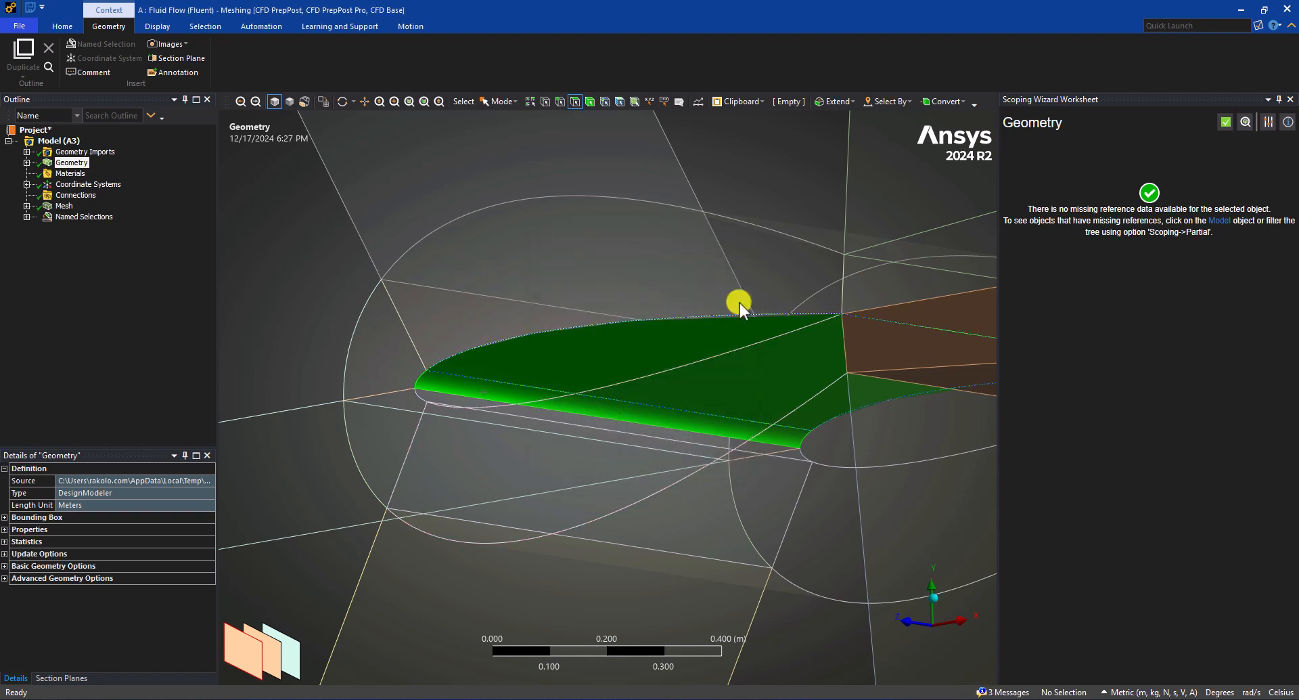
Step: Review the far-field, symmetry, pressure-side-airfoil and suction-side-airfoil named selections on the isometric view of the domain
scroll(740, 299, "down", 10)
scroll(736, 425, "down", 5)
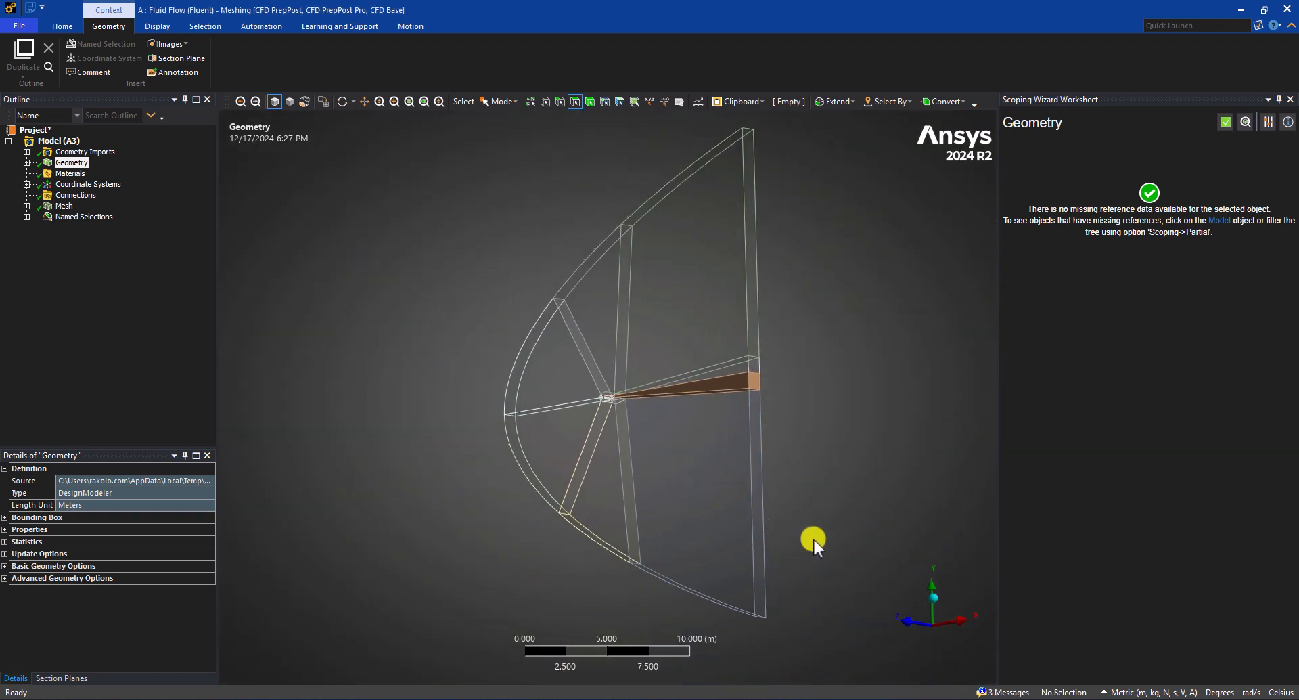
left_click(935, 596)
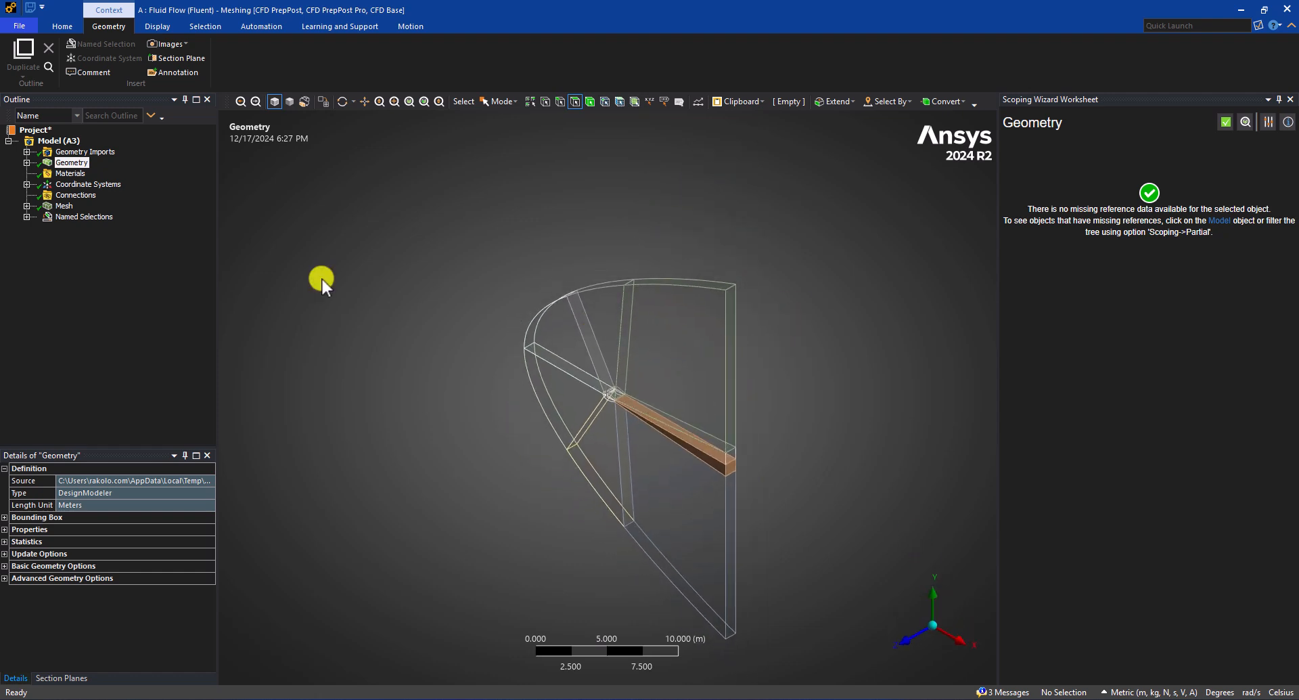
left_click(87, 218)
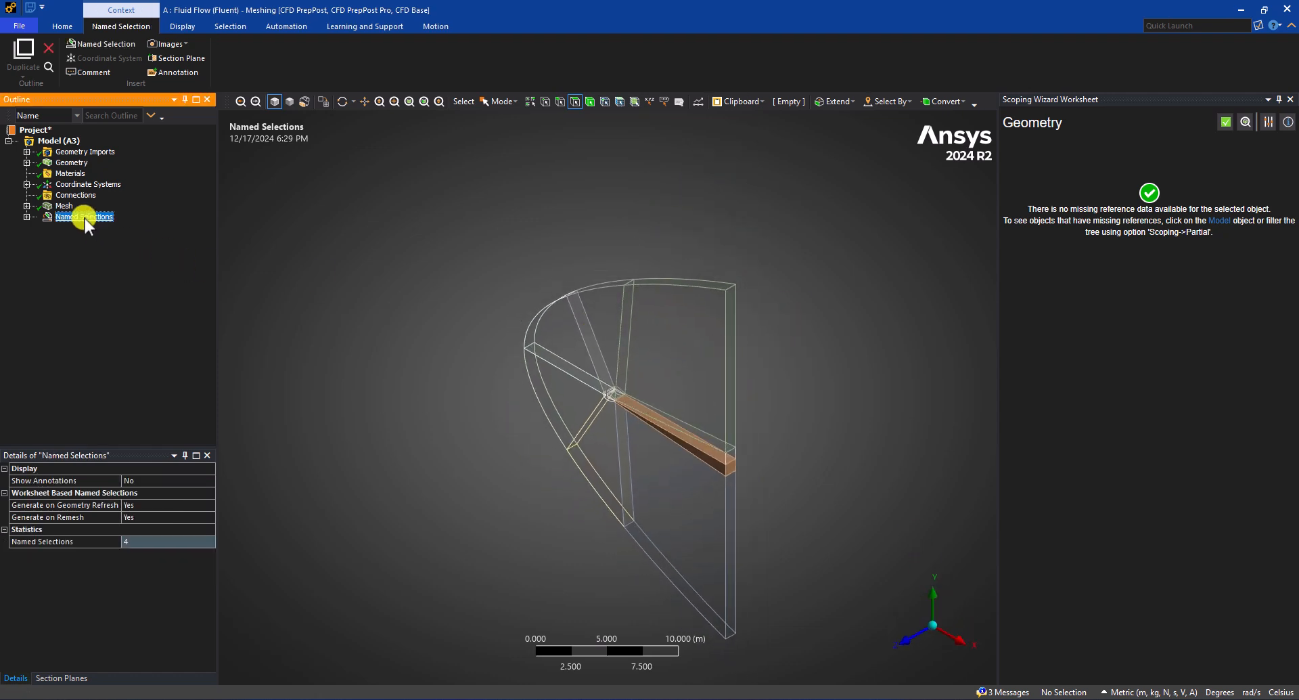
left_click(28, 217)
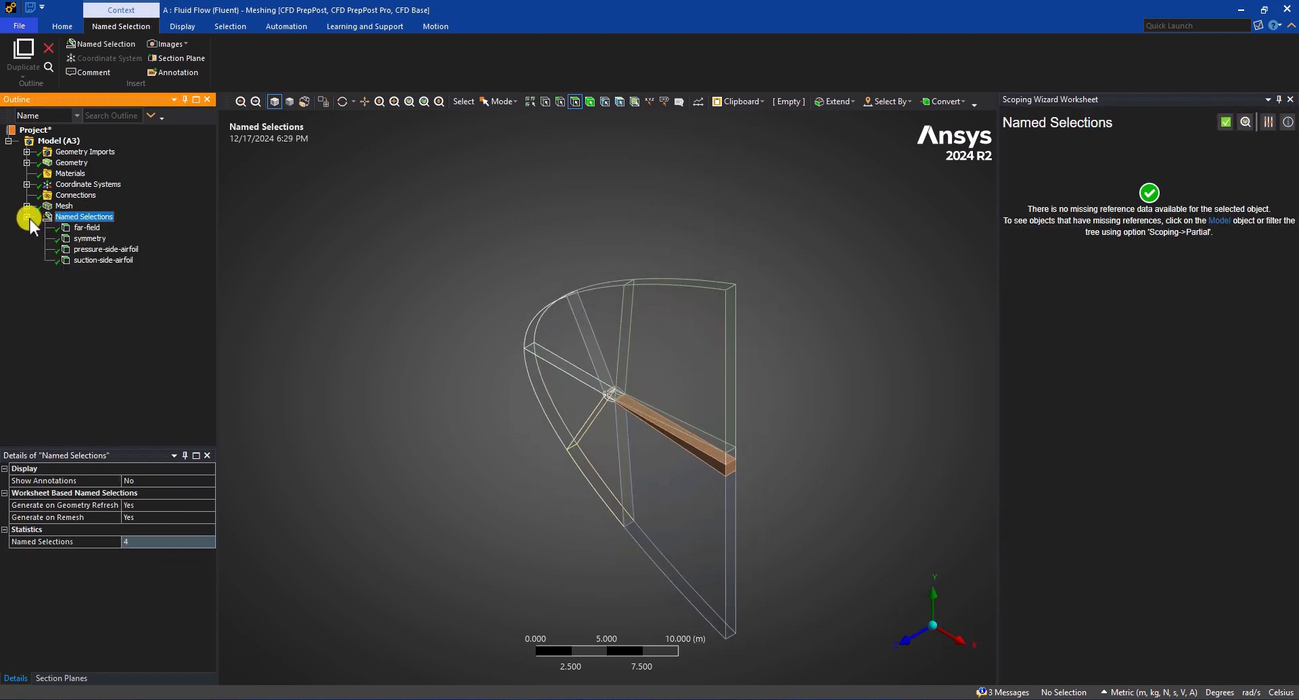
left_click(95, 228)
left_click(91, 239)
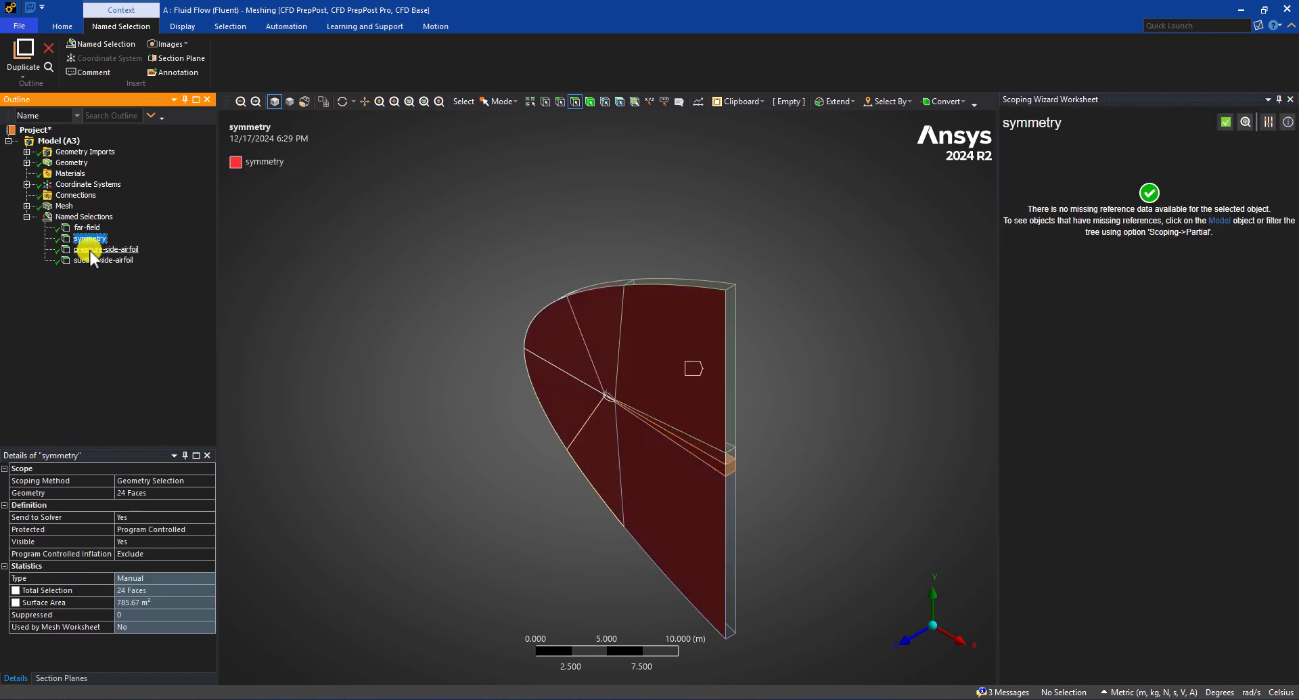
left_click(89, 249)
left_click(93, 260)
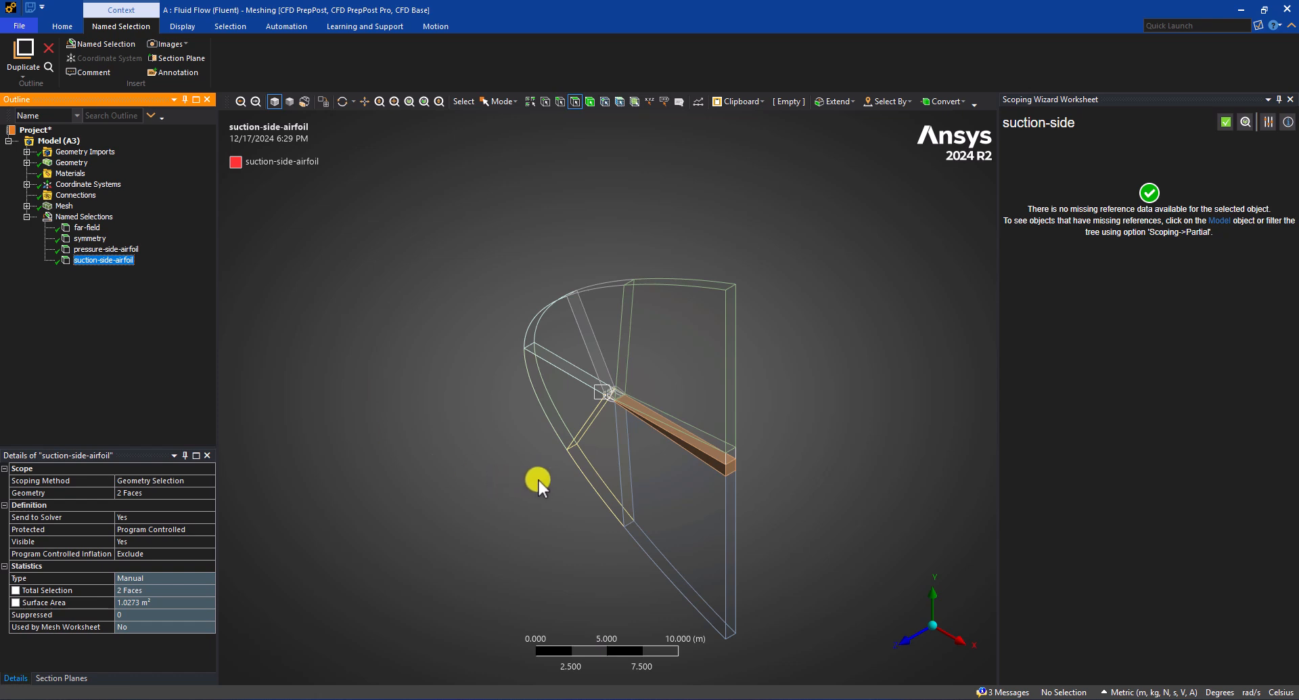
mouse_move(539, 480)
middle_mouse_down()
mouse_move(688, 421)
mouse_move(792, 424)
mouse_move(544, 462)
middle_mouse_up()
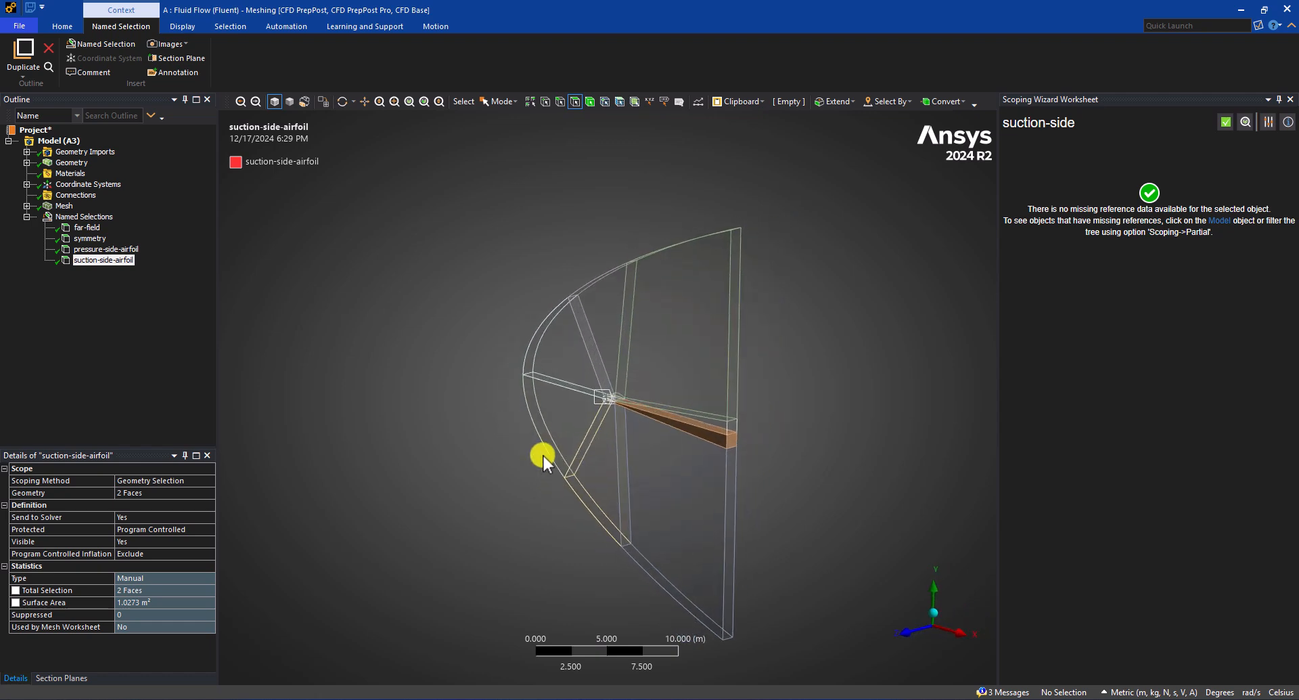